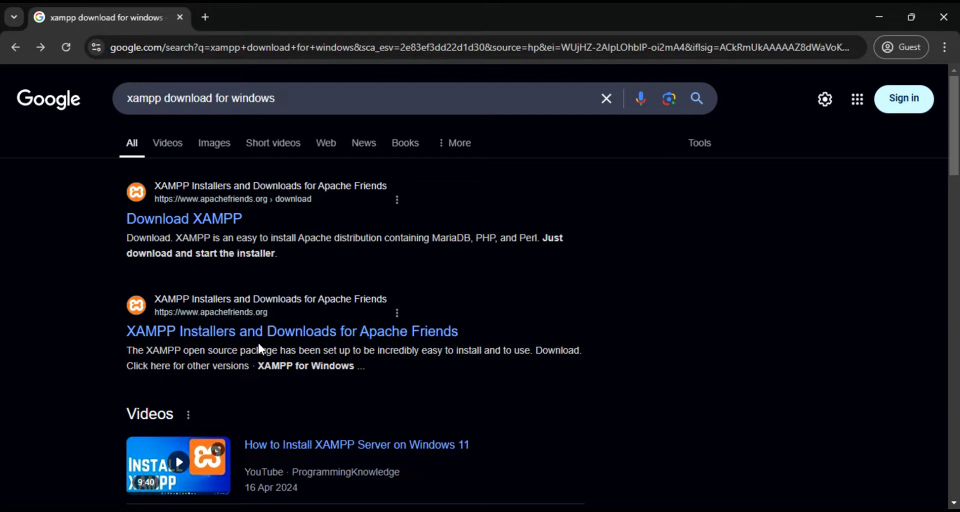
Request the XAMPP 8.2.12 installer for Windows from apachefriends.org with Desktop as save location, then cancel the save and close the download page
click(279, 326)
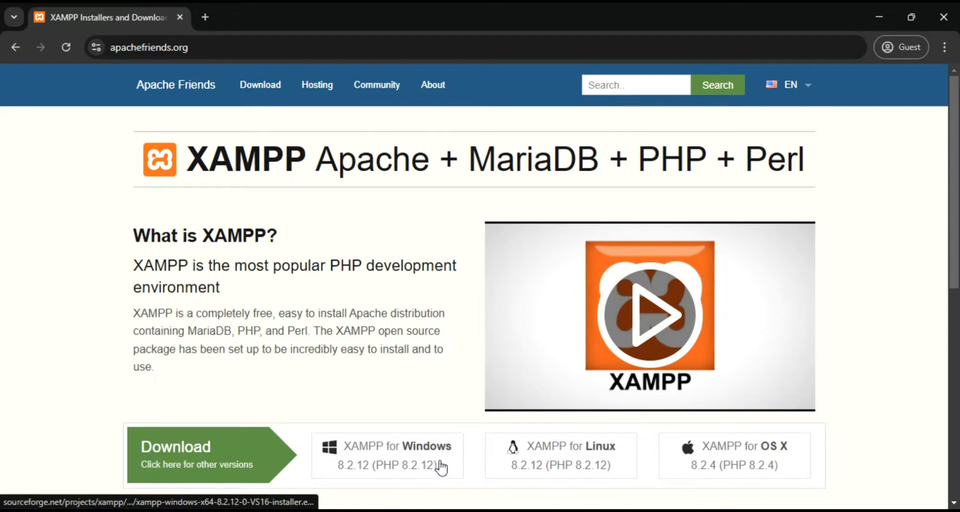
click(394, 455)
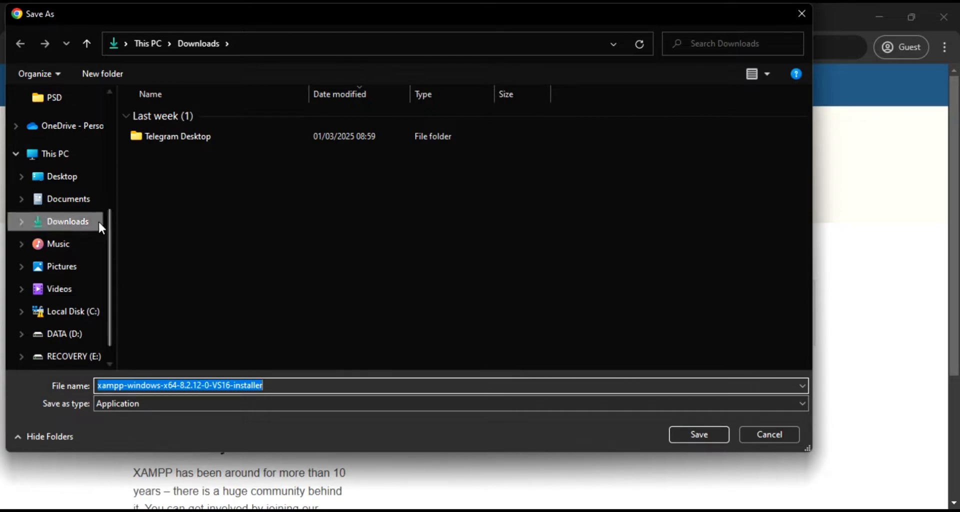
click(77, 180)
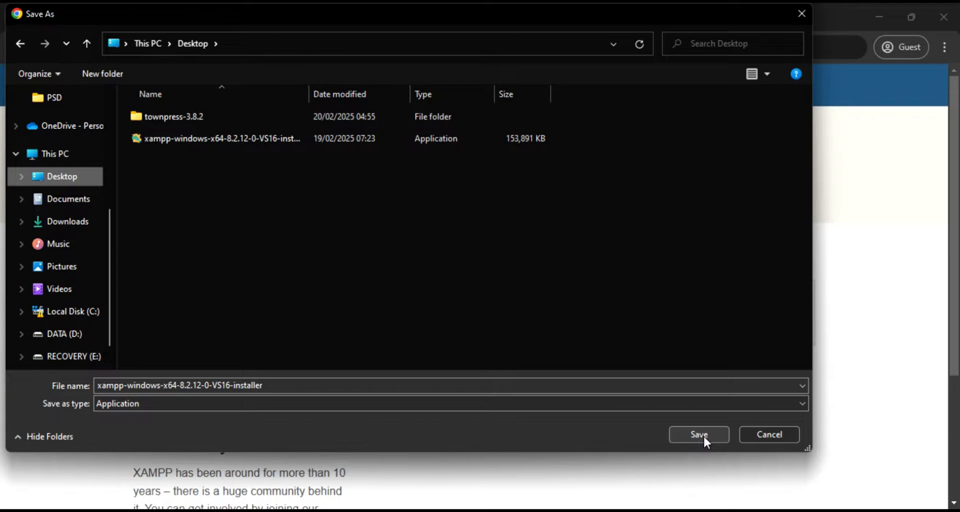
click(767, 433)
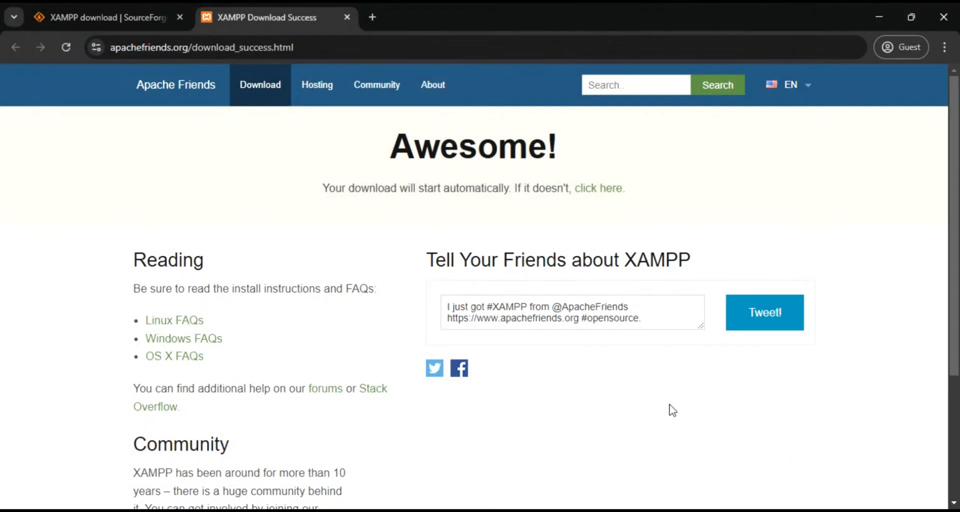
click(346, 17)
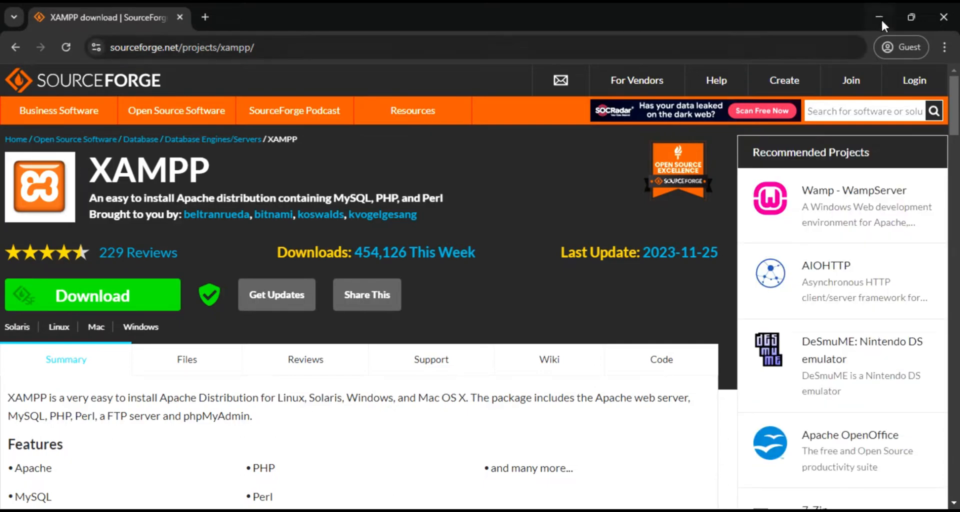
Launch the XAMPP installer from the desktop, allow it to run and acknowledge the User Account Control warning
click(877, 15)
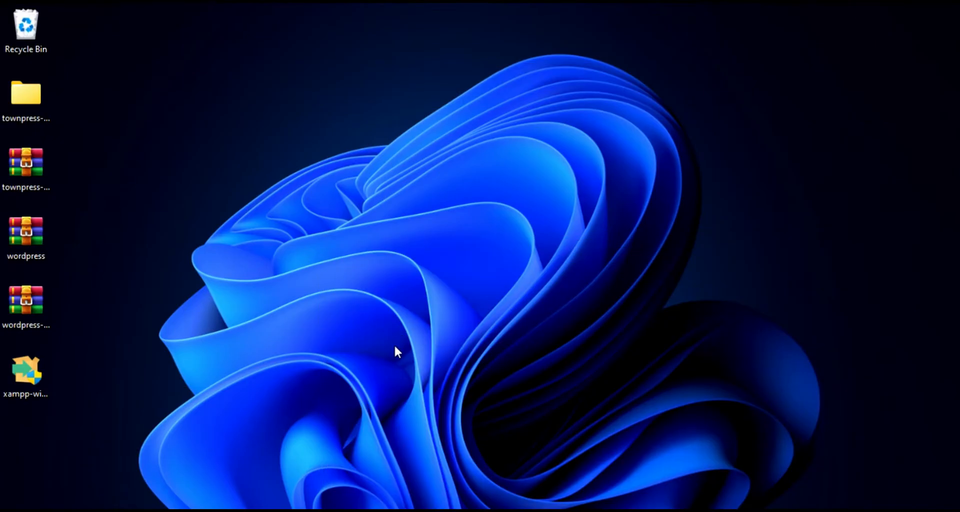
double_click(27, 379)
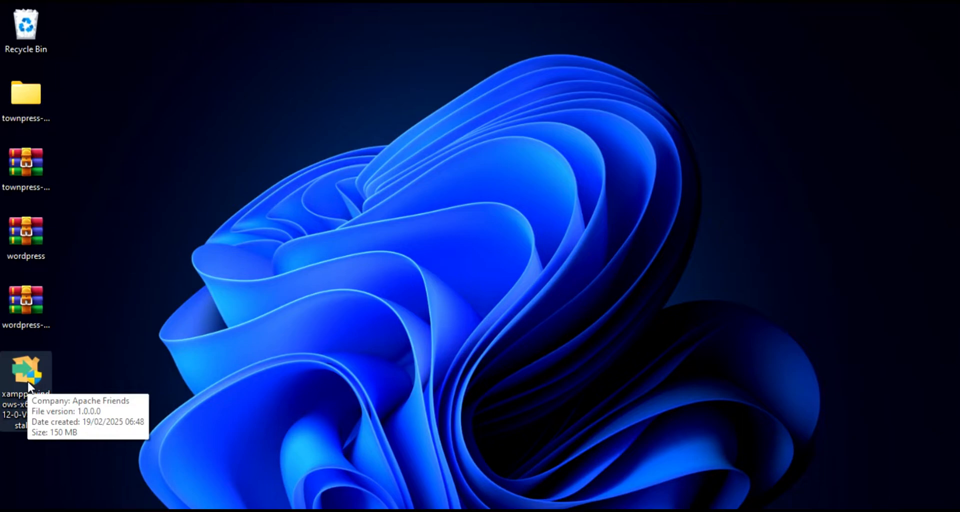
click(383, 378)
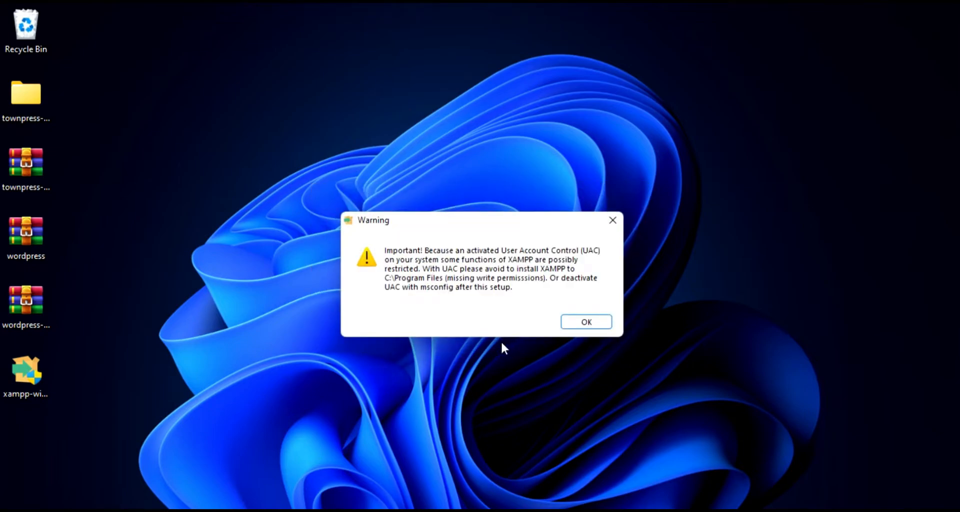
click(587, 322)
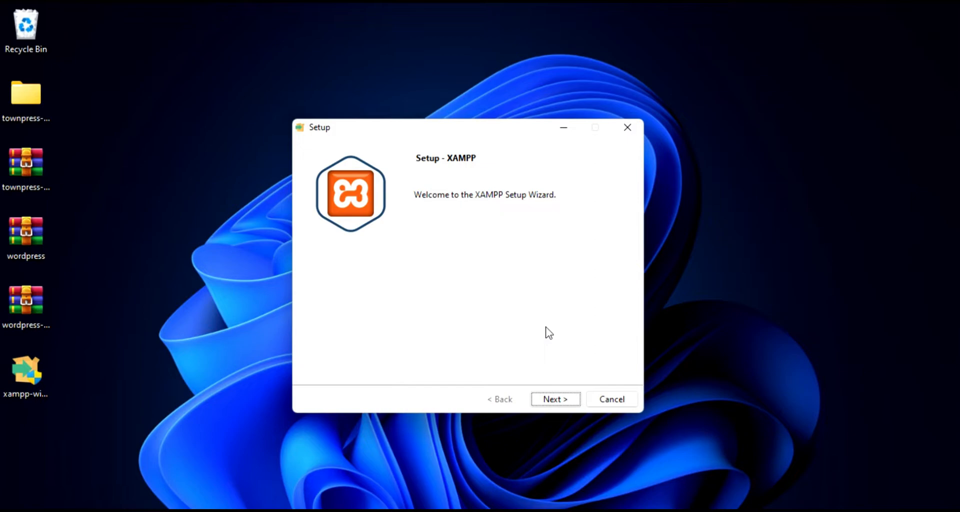
Install XAMPP with the default components into C:\xampp in English, and finish setup with the Control Panel set to start
click(567, 402)
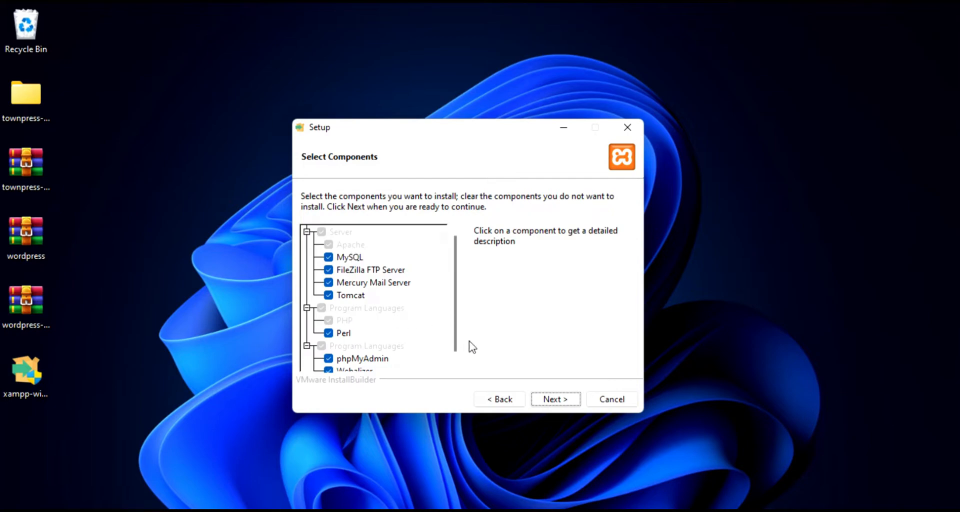
click(554, 400)
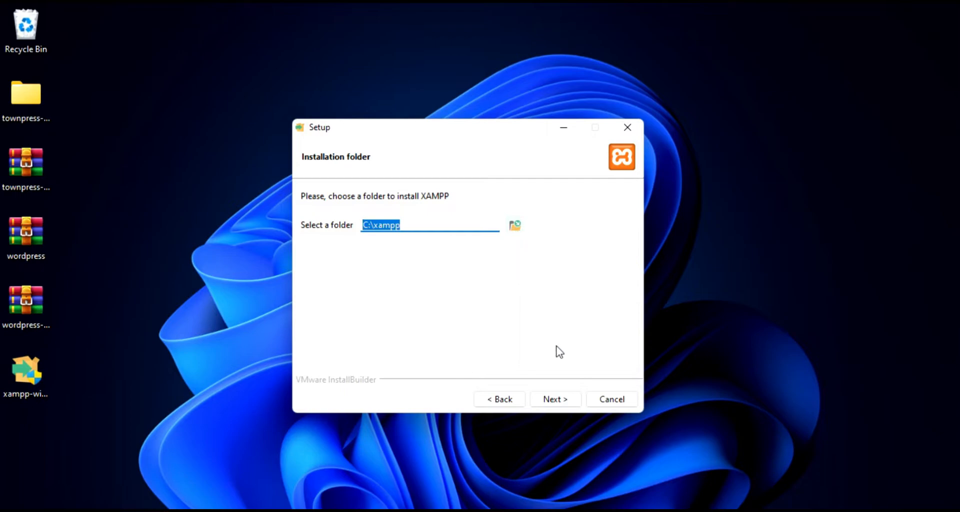
click(559, 399)
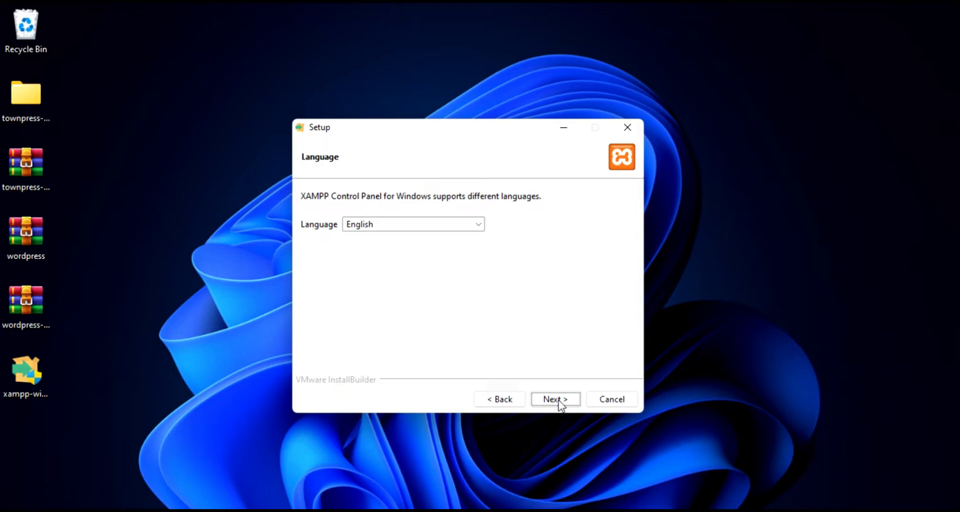
click(560, 400)
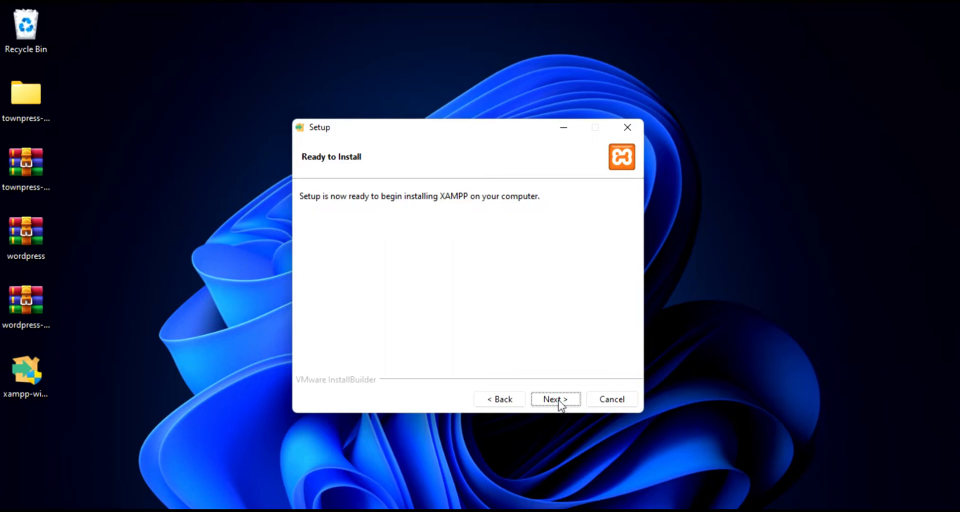
click(560, 400)
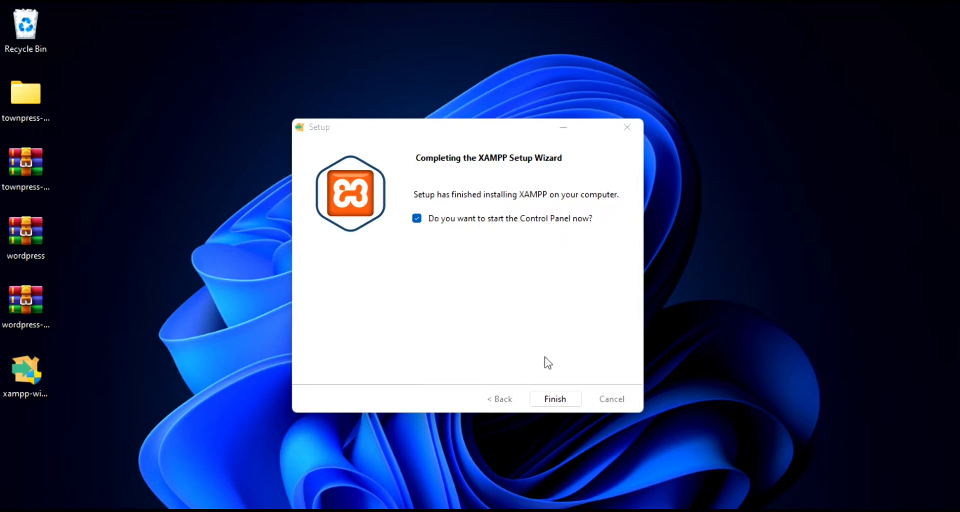
click(554, 398)
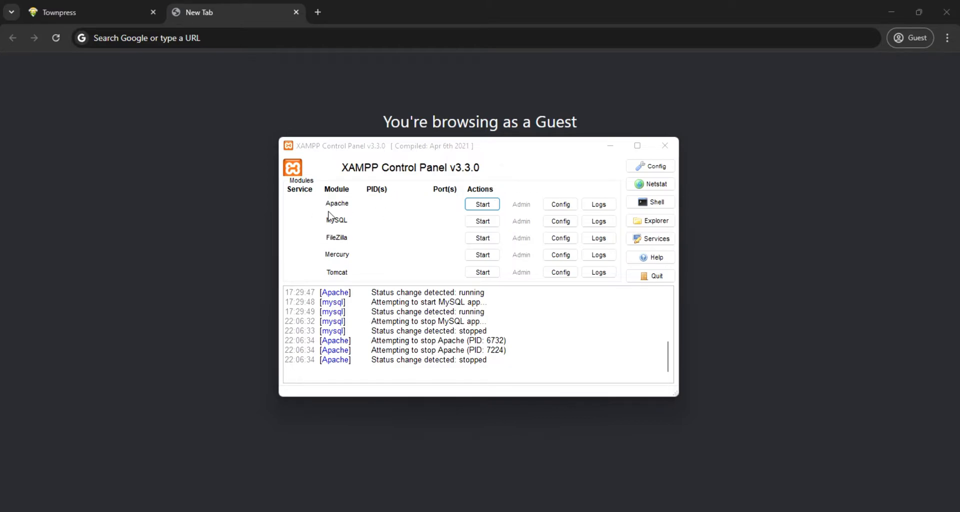
Start the Apache and MySQL modules in the XAMPP Control Panel and minimize it
click(483, 205)
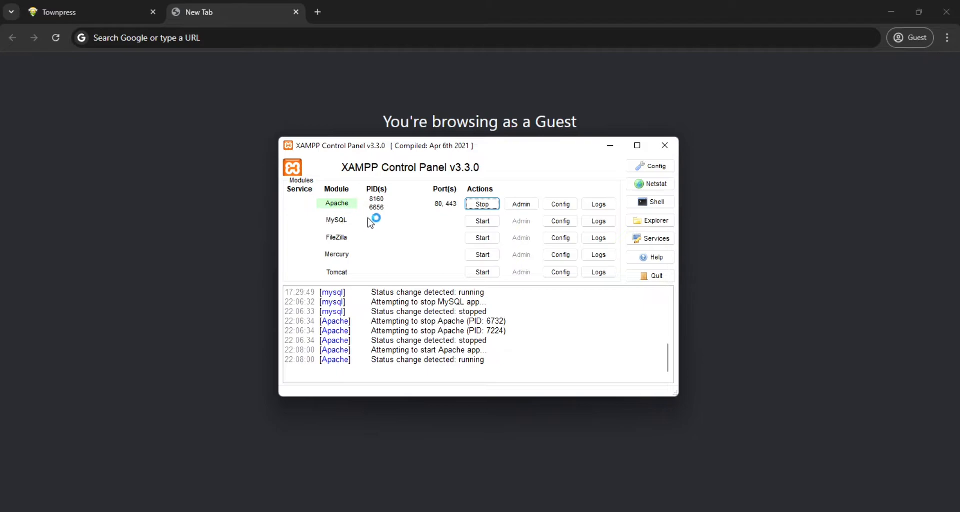
click(481, 222)
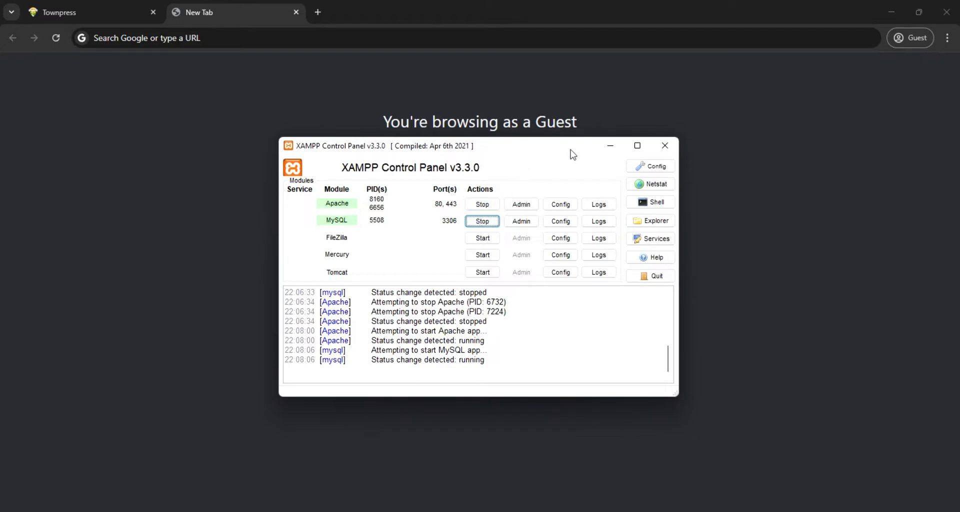
click(611, 146)
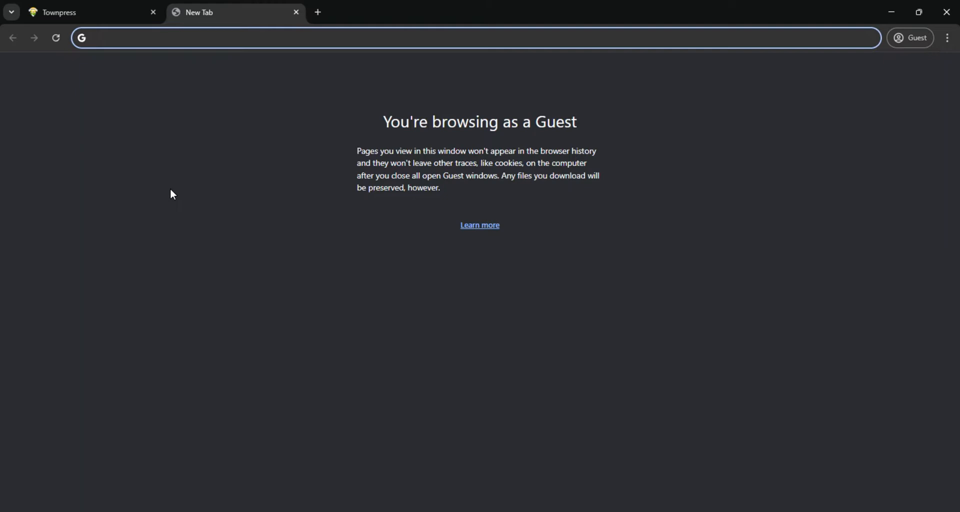
Load localhost in the browser and open phpMyAdmin from the XAMPP dashboard
text(lo)
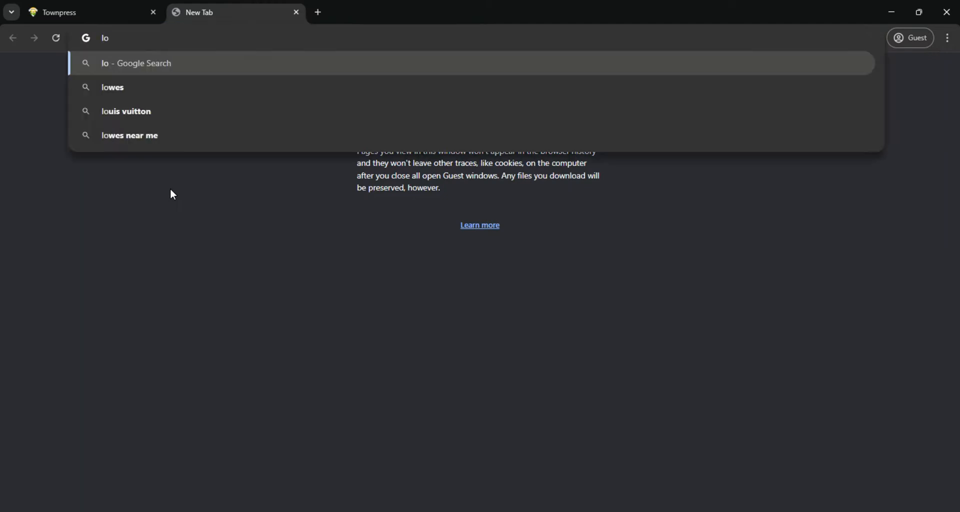
text(cal)
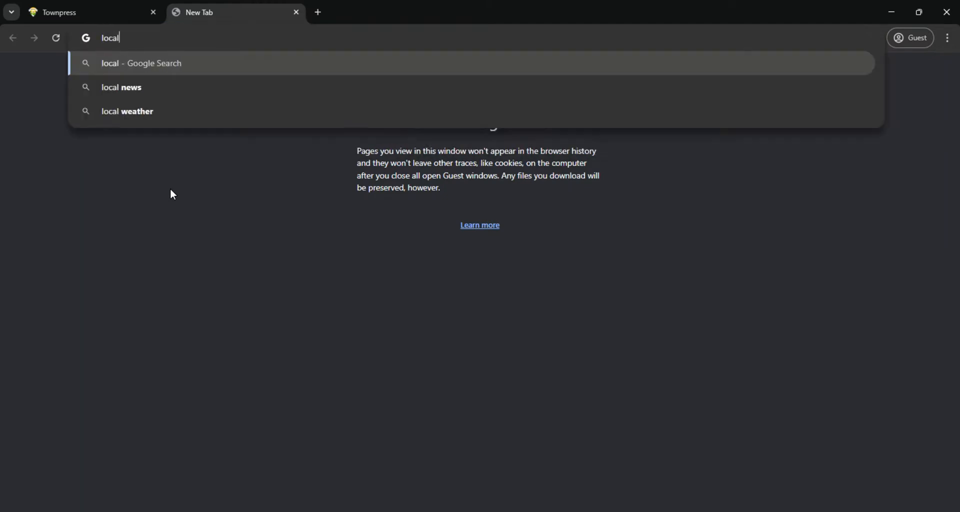
text(host)
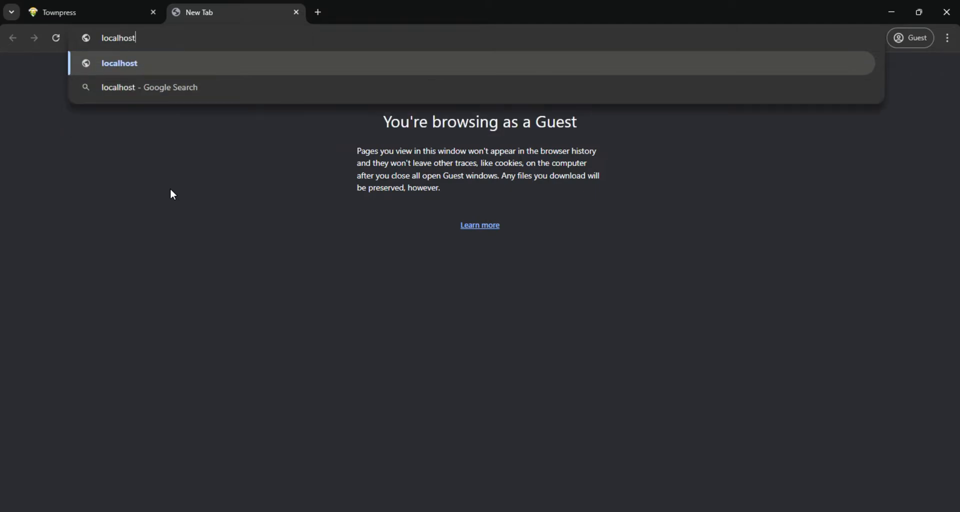
key(Return)
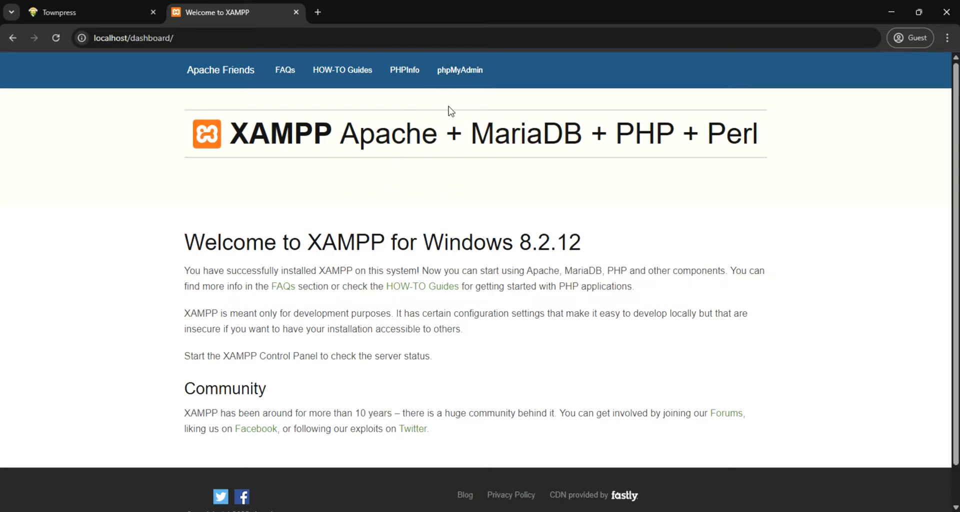
click(460, 74)
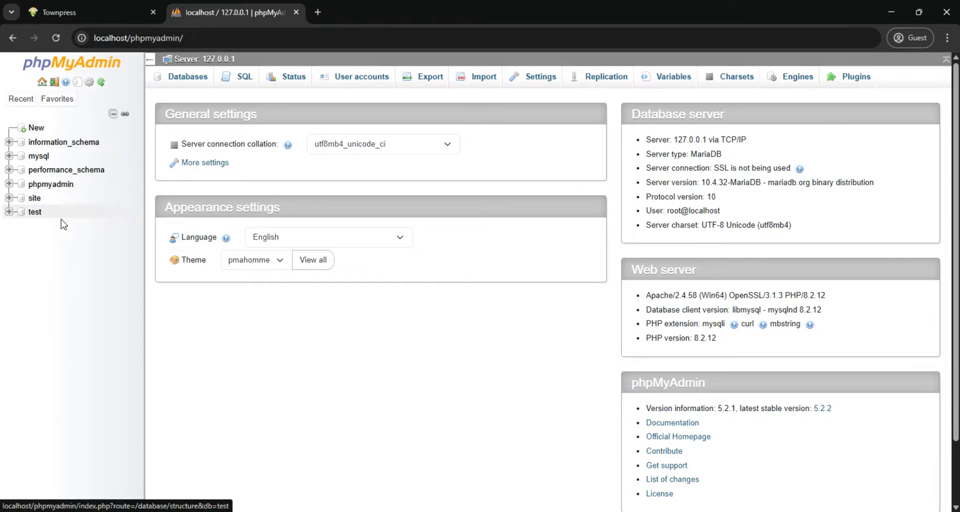
Create a new database named town with the utf8mb4_general_ci collation
click(34, 129)
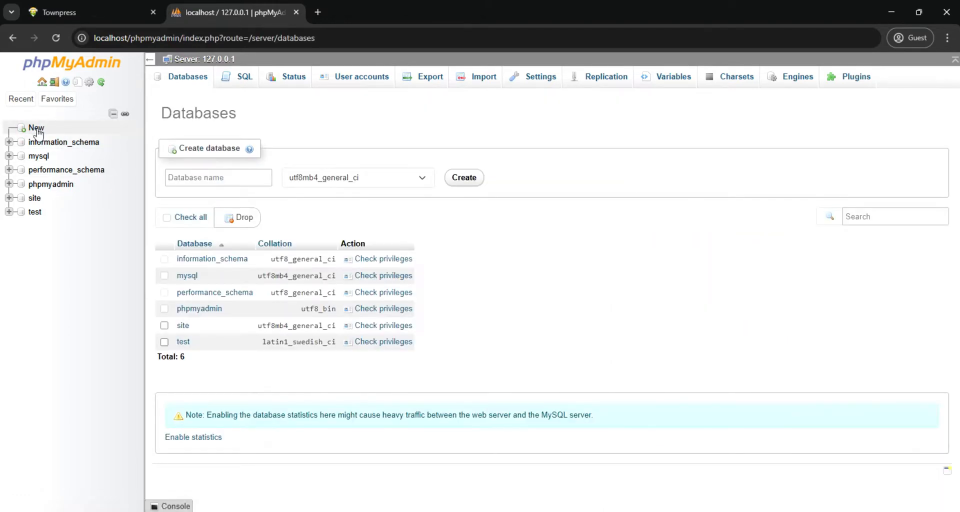
click(189, 78)
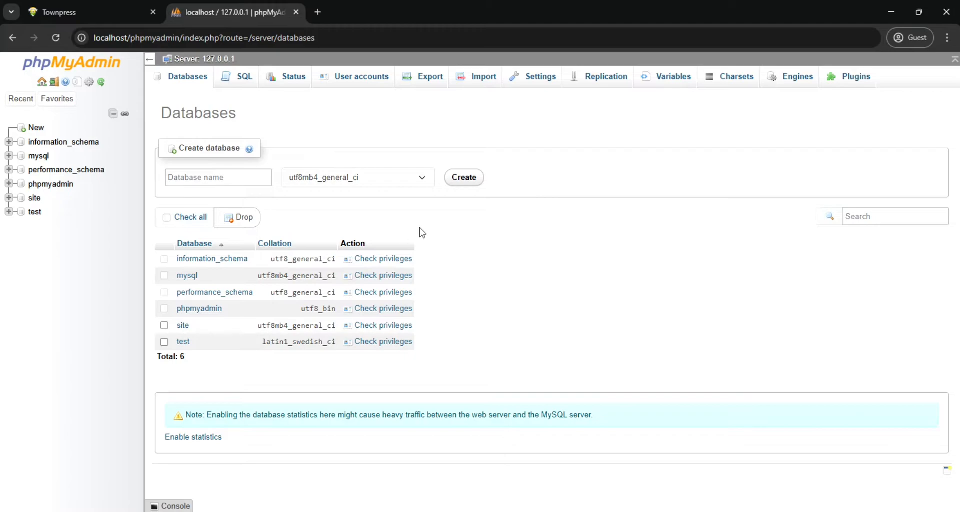
click(221, 178)
text(town)
click(464, 181)
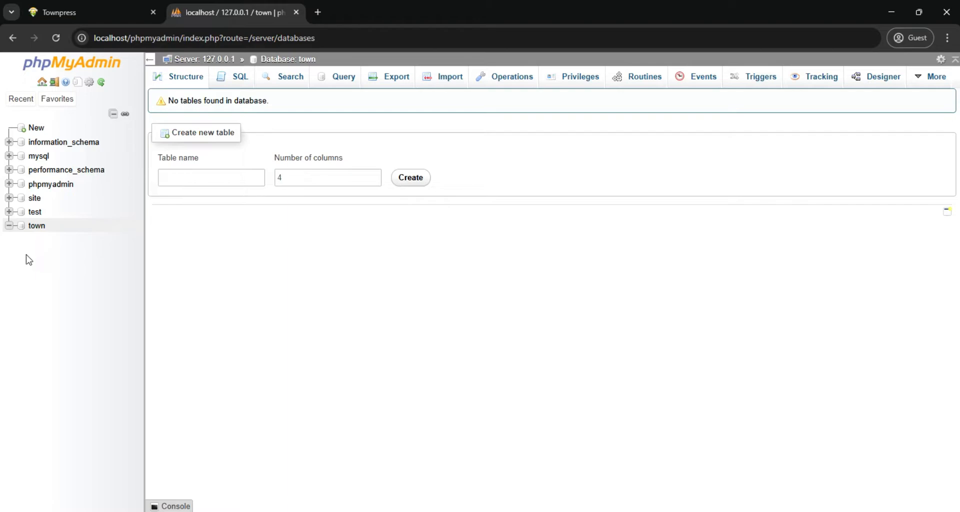
Open the privileges of the town database and start editing those of the root account on localhost
click(37, 226)
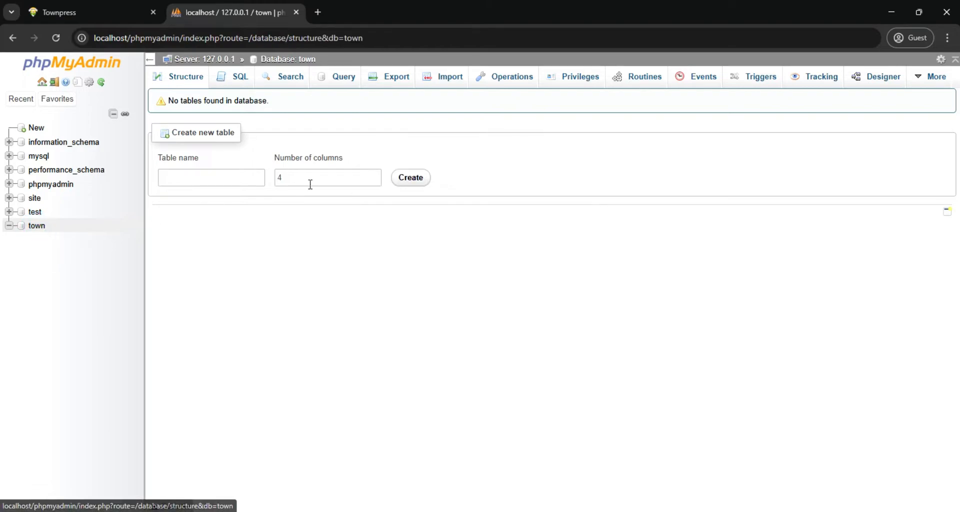
click(573, 81)
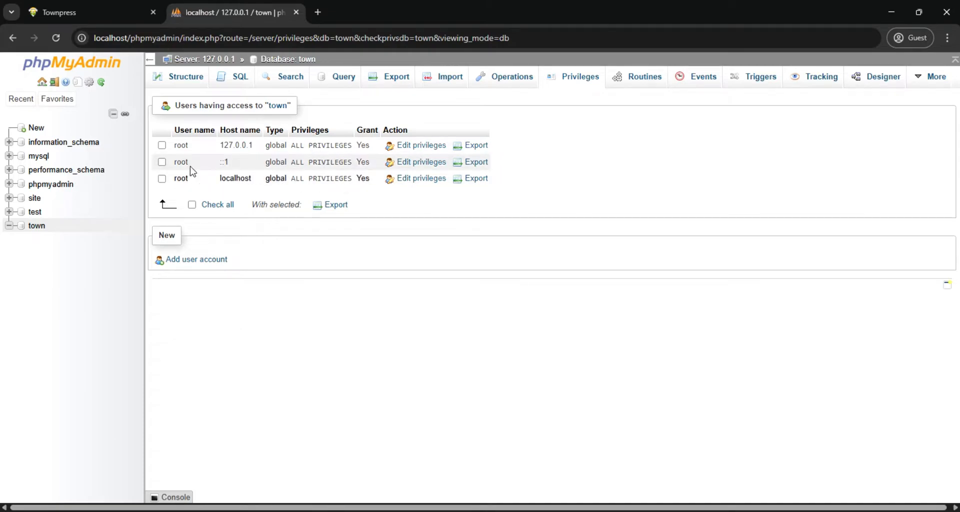
click(161, 179)
click(412, 180)
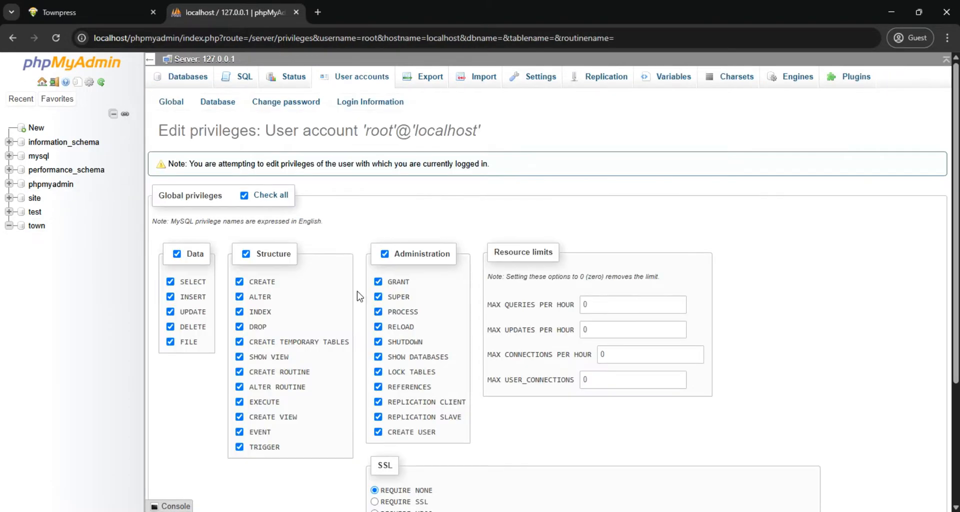
Select all global privileges for the root account on localhost and apply them
scroll(241, 220, down, 3)
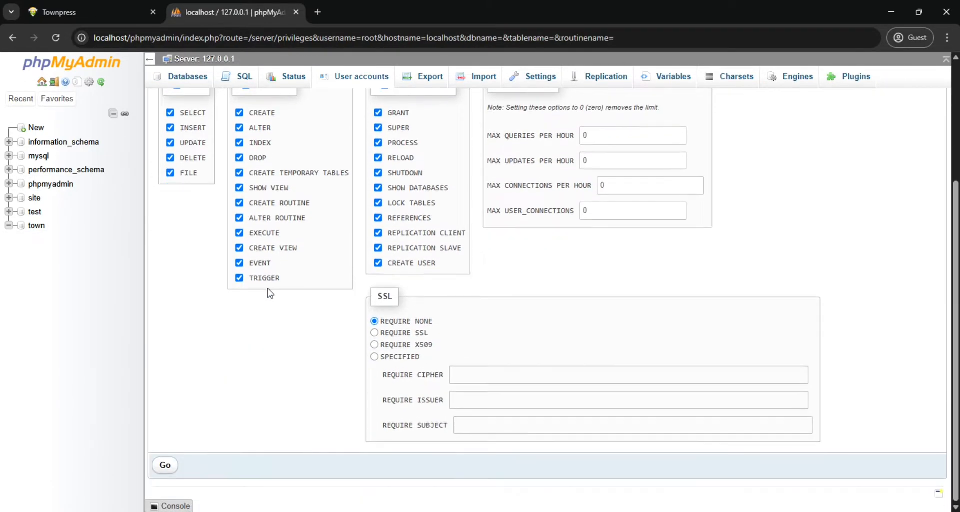
scroll(345, 163, up, 3)
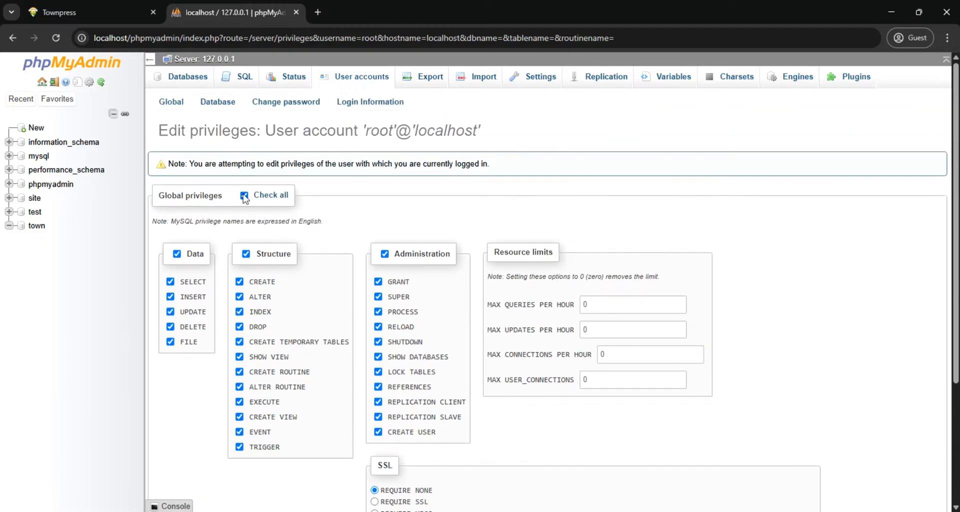
click(244, 196)
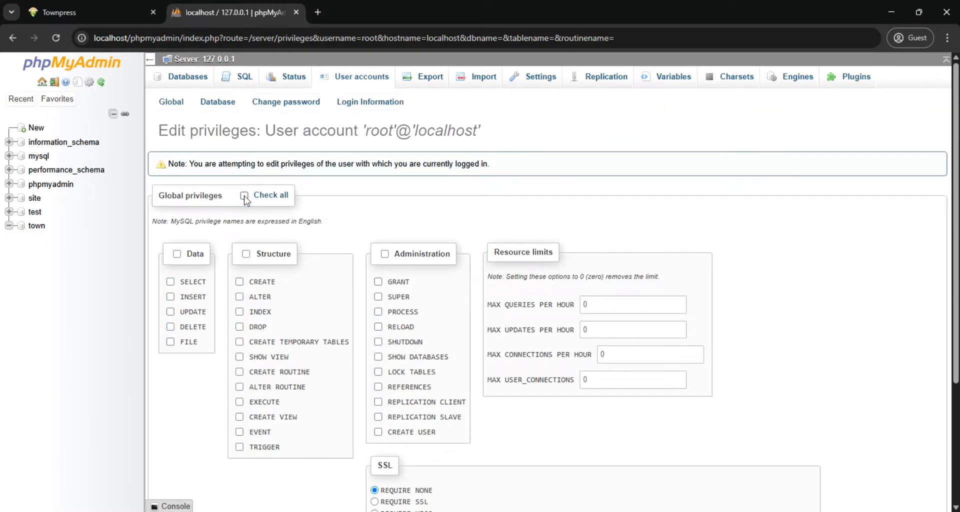
click(244, 196)
scroll(300, 220, down, 3)
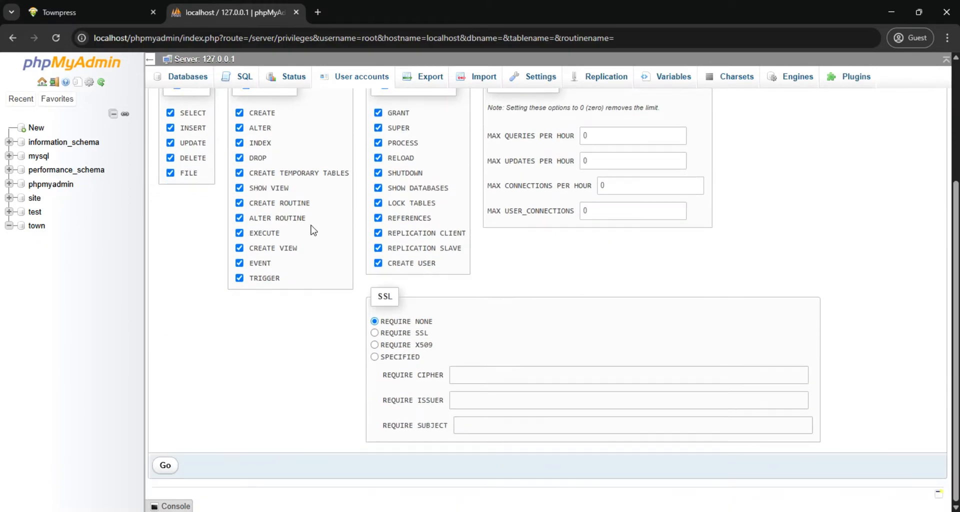
click(165, 467)
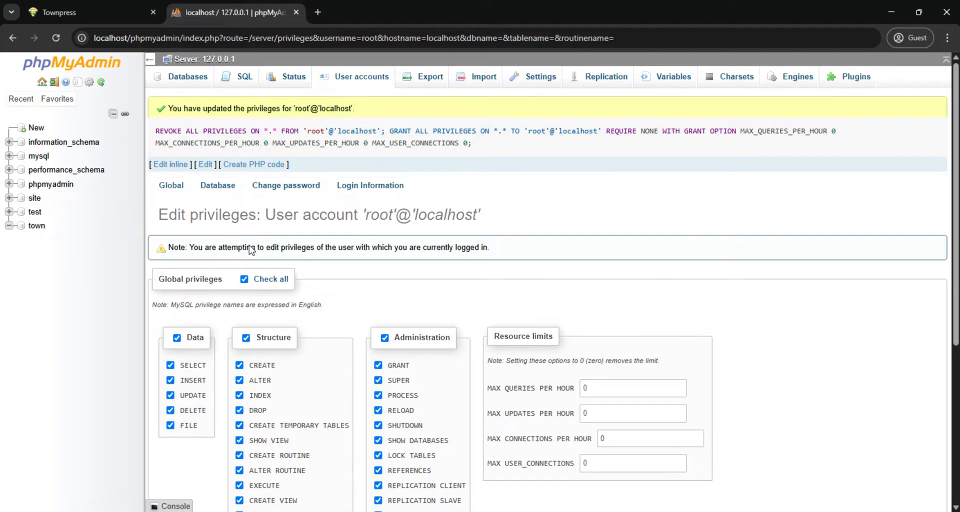
Add database-specific privileges on the town database for the root account and open them for editing
scroll(289, 257, down, 1)
scroll(289, 258, up, 1)
click(215, 187)
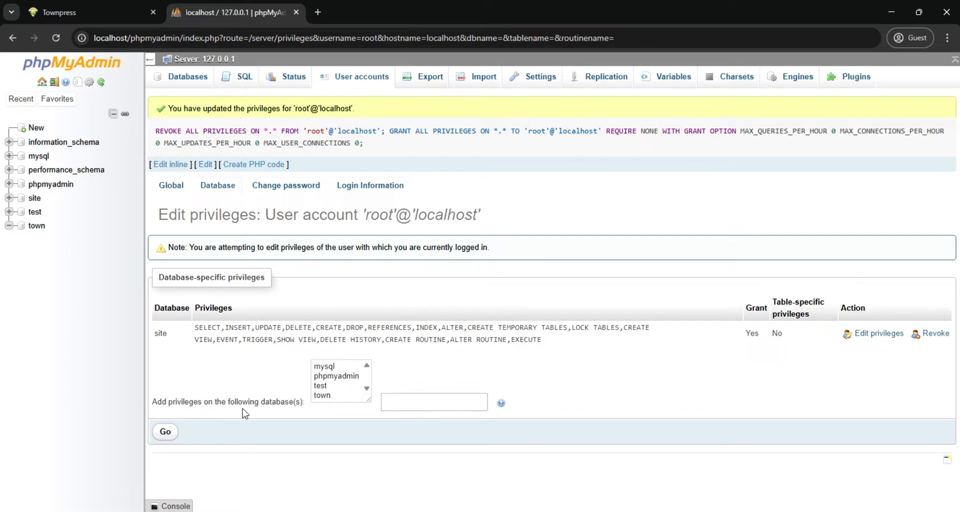
click(322, 396)
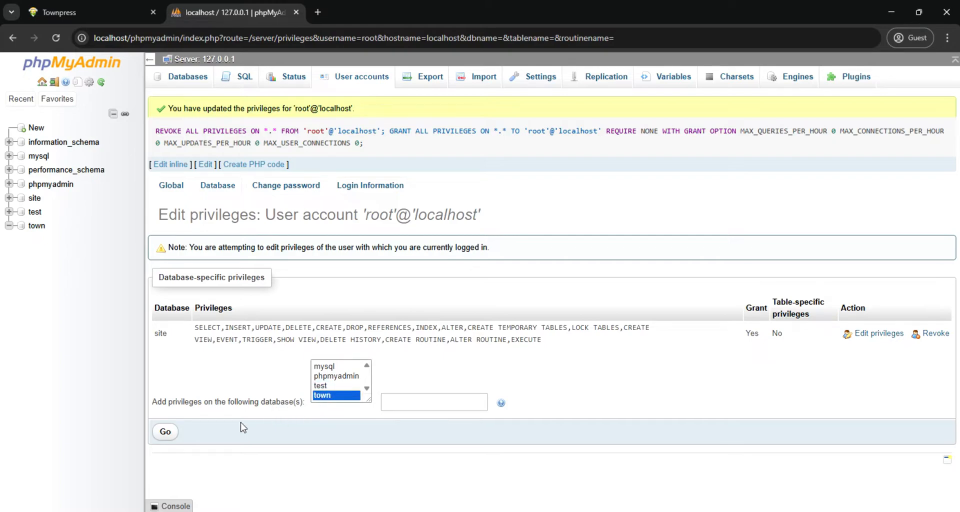
click(166, 434)
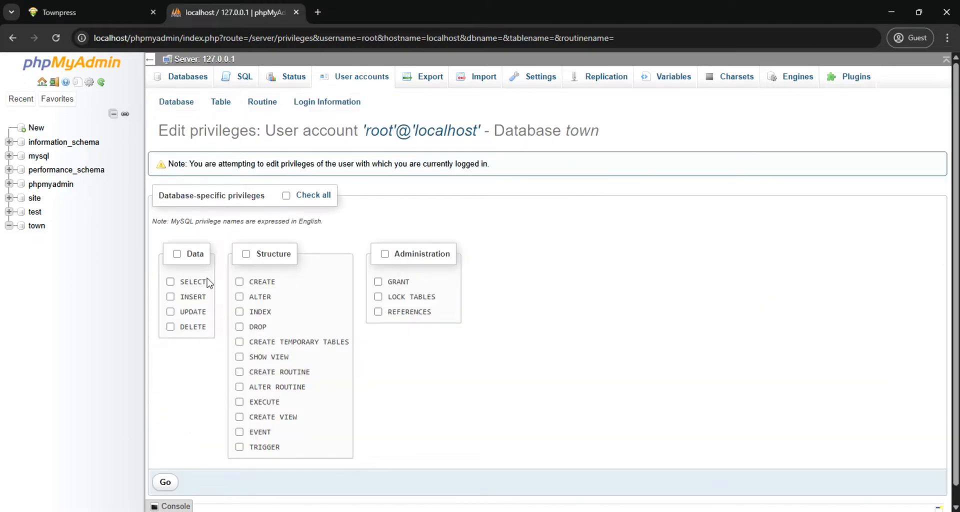
Select all data, structure and administration privileges for root on the town database and apply them
scroll(222, 305, down, 1)
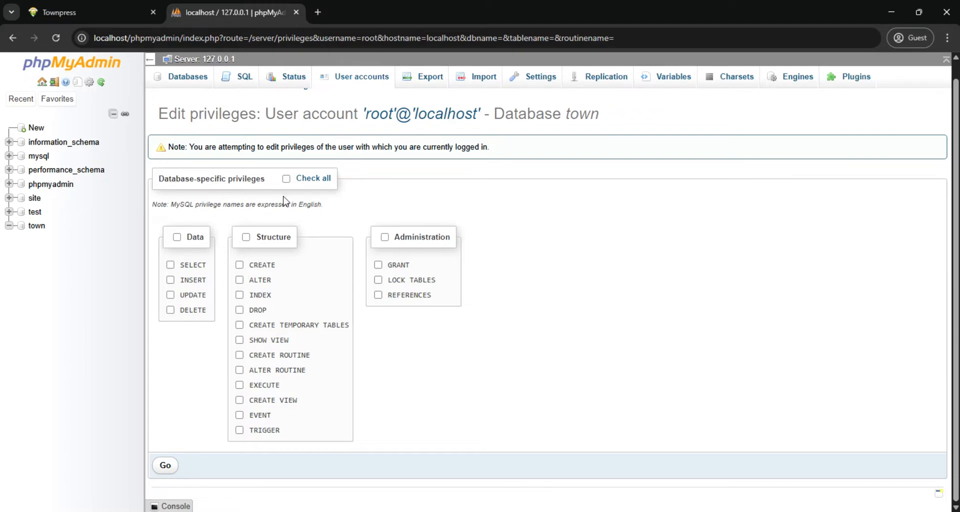
click(286, 180)
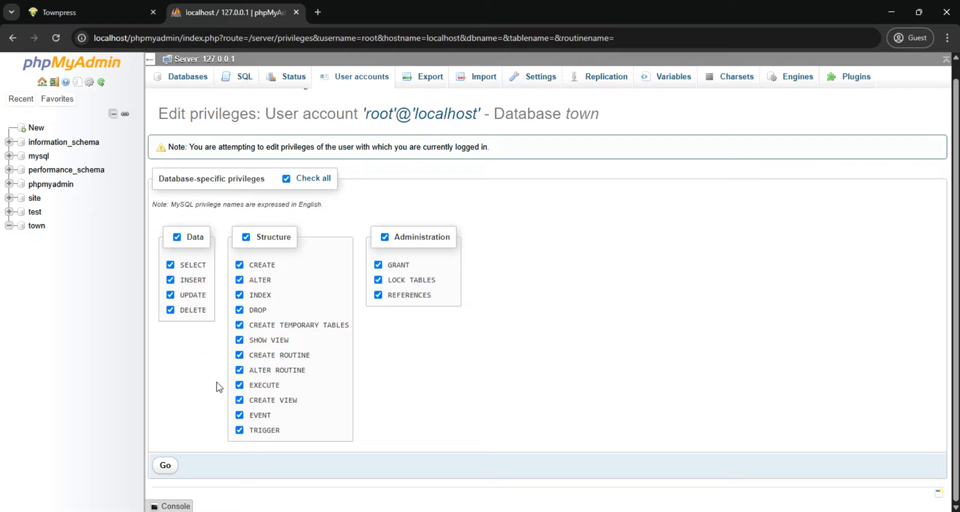
click(165, 468)
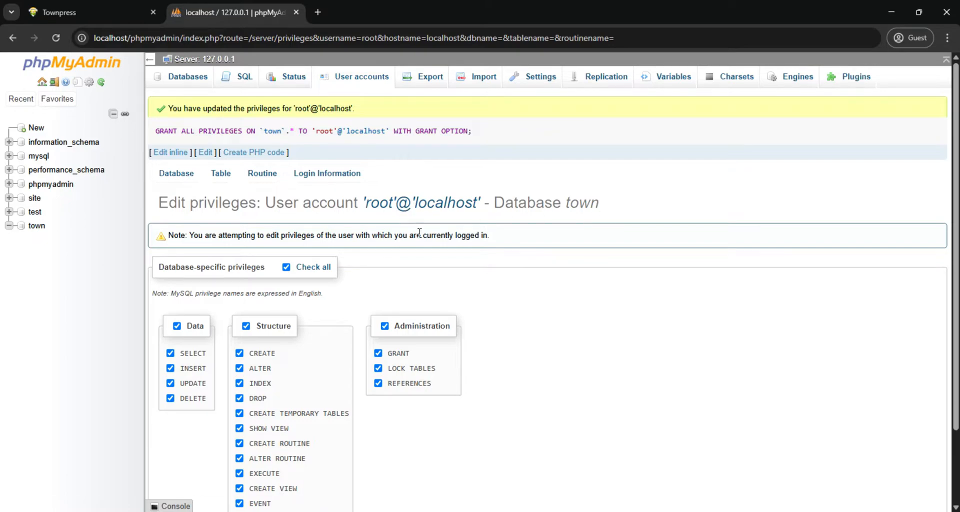
scroll(414, 222, down, 1)
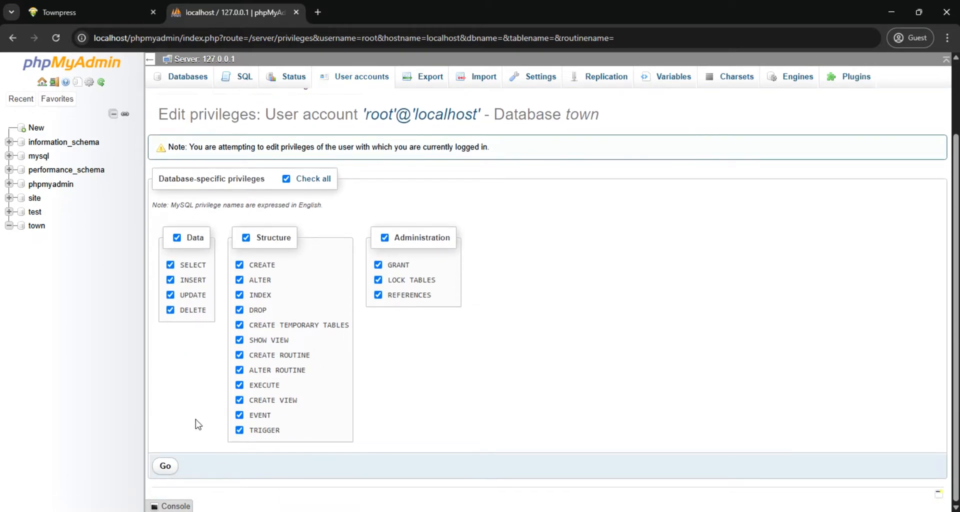
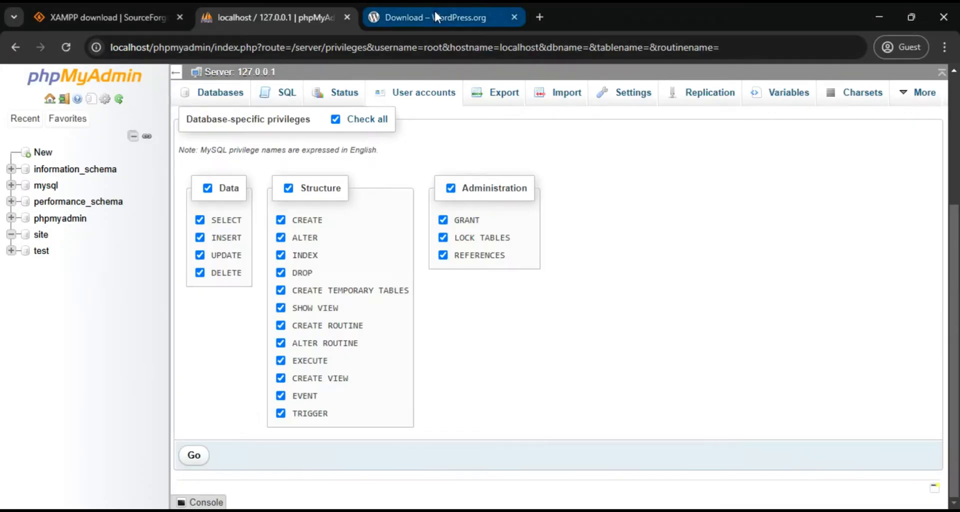
Try to download WordPress 6.7.2 from wordpress.org/download to the Desktop
click(433, 15)
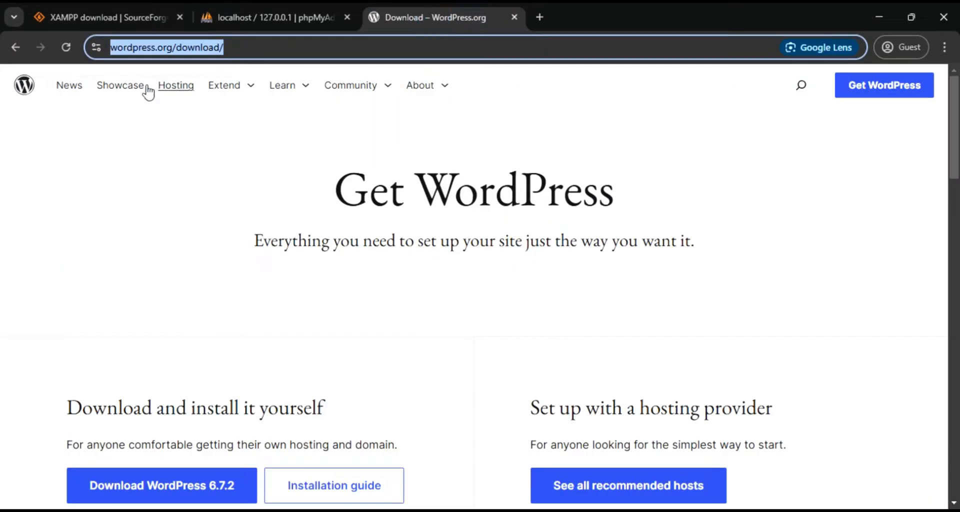
click(272, 47)
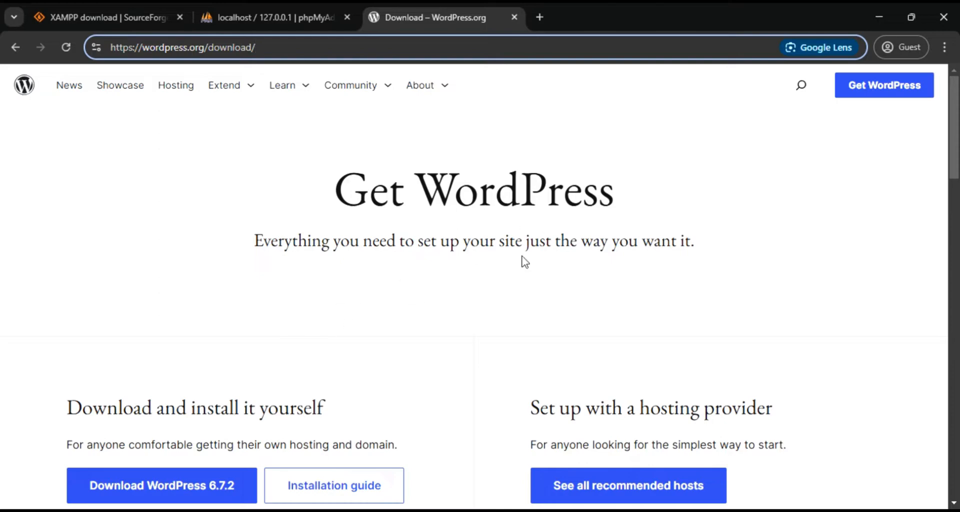
click(194, 483)
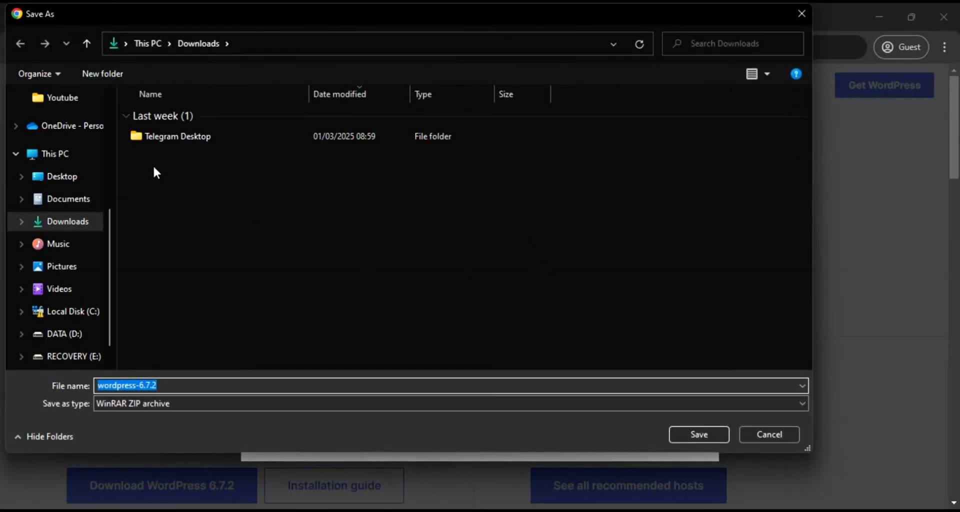
click(74, 181)
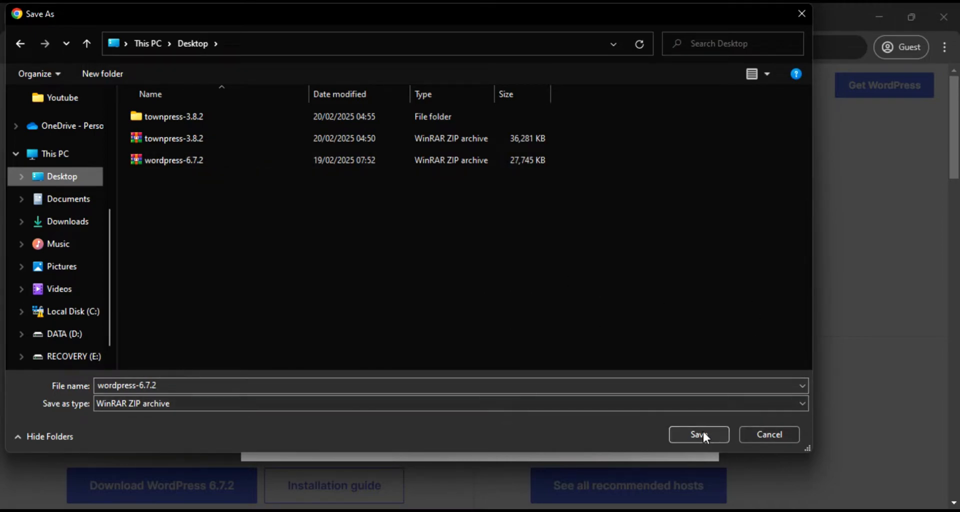
click(772, 433)
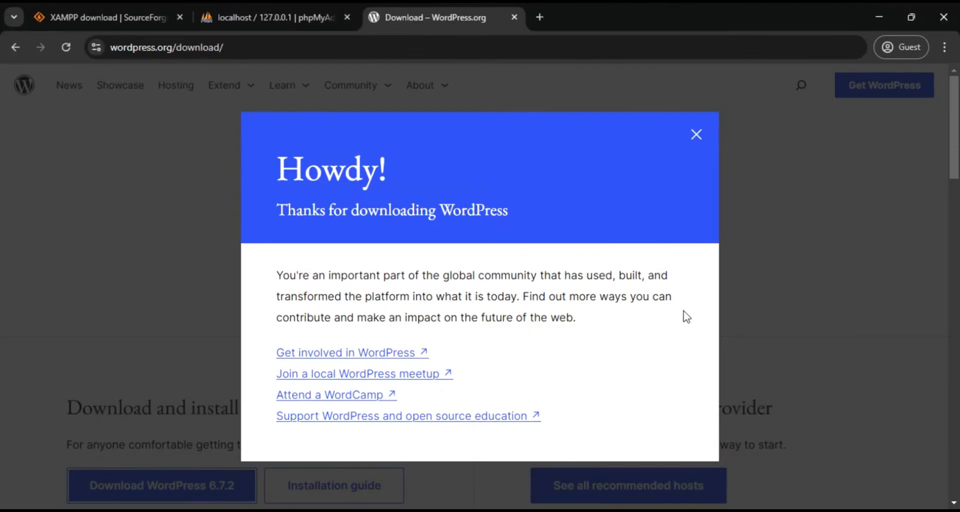
click(694, 133)
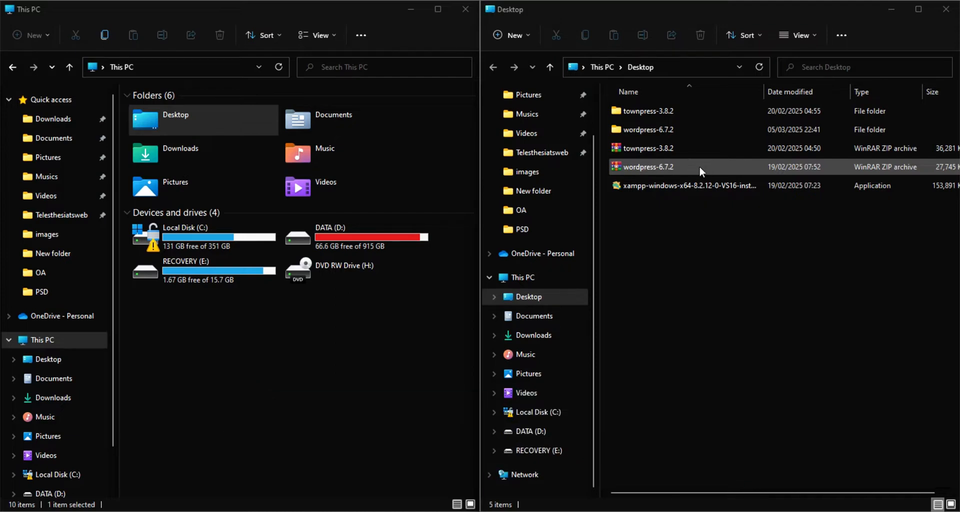
Extract the wordpress-6.7.2 ZIP archive into the wordpress-6.7.2 folder on the Desktop
double_click(676, 128)
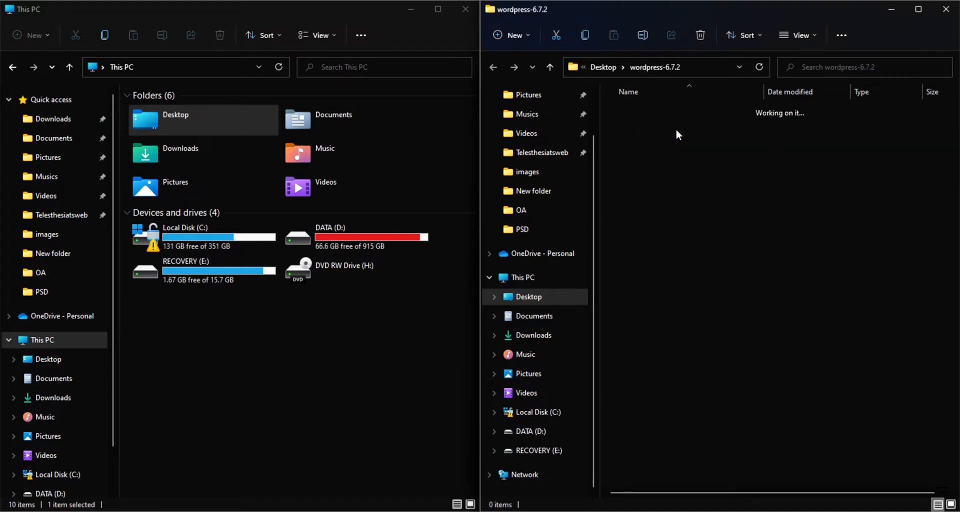
click(494, 66)
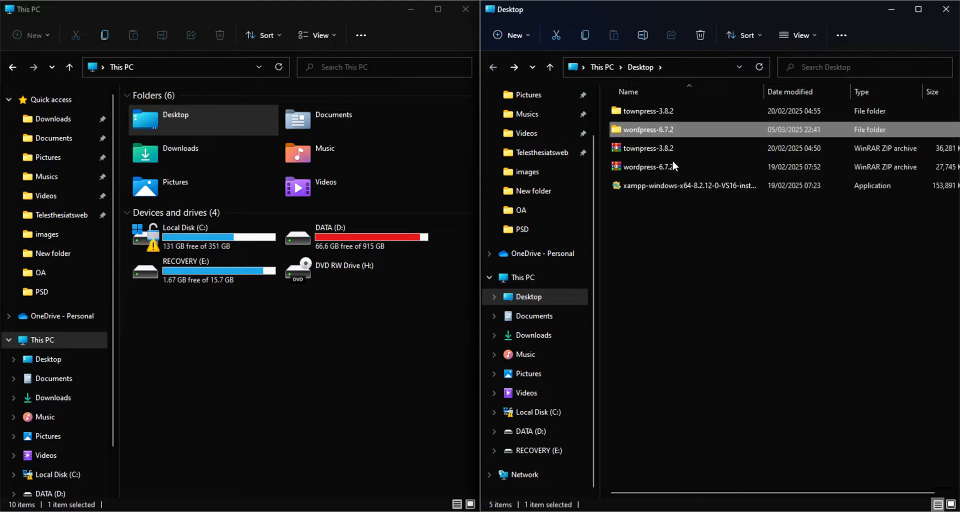
click(667, 166)
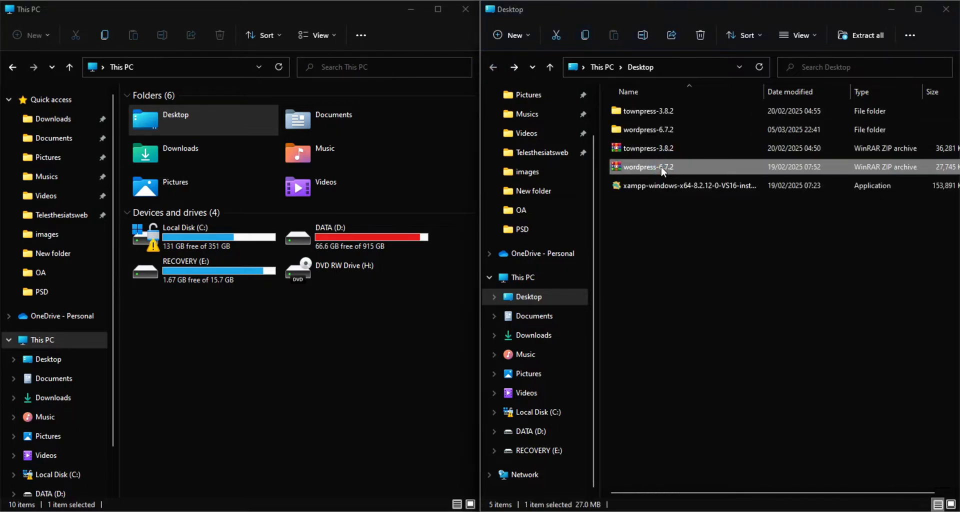
double_click(662, 171)
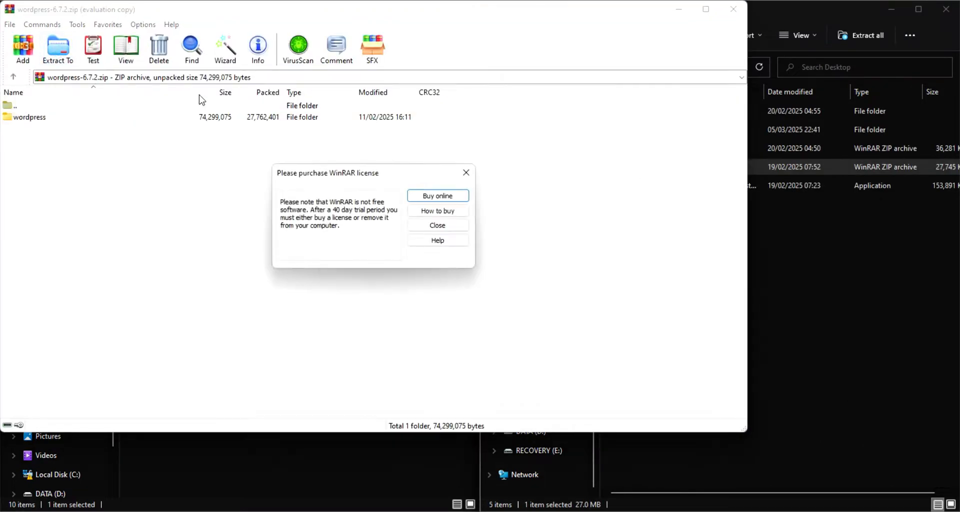
click(438, 225)
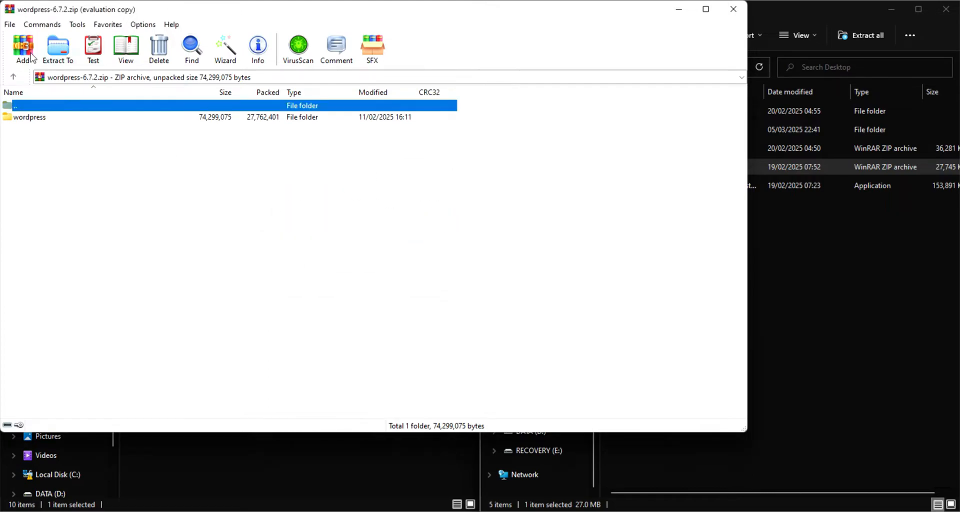
click(56, 50)
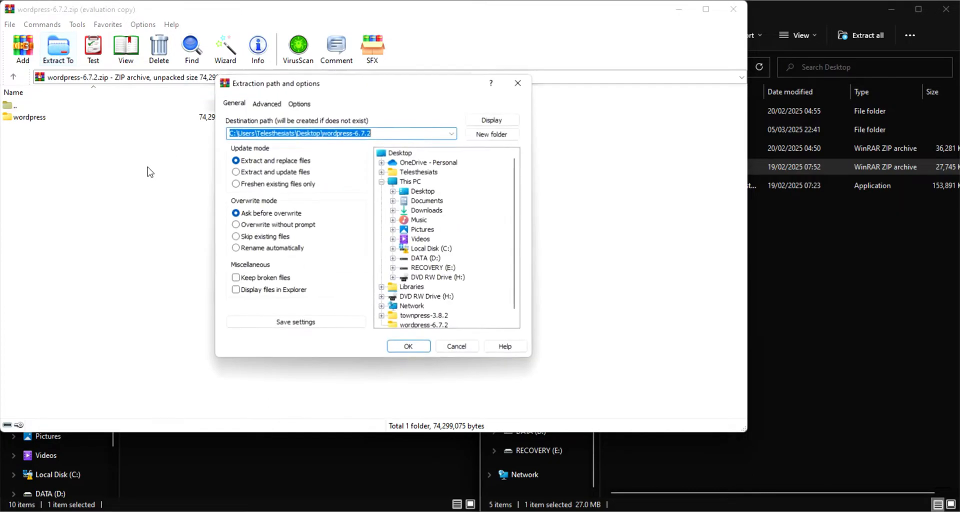
click(408, 347)
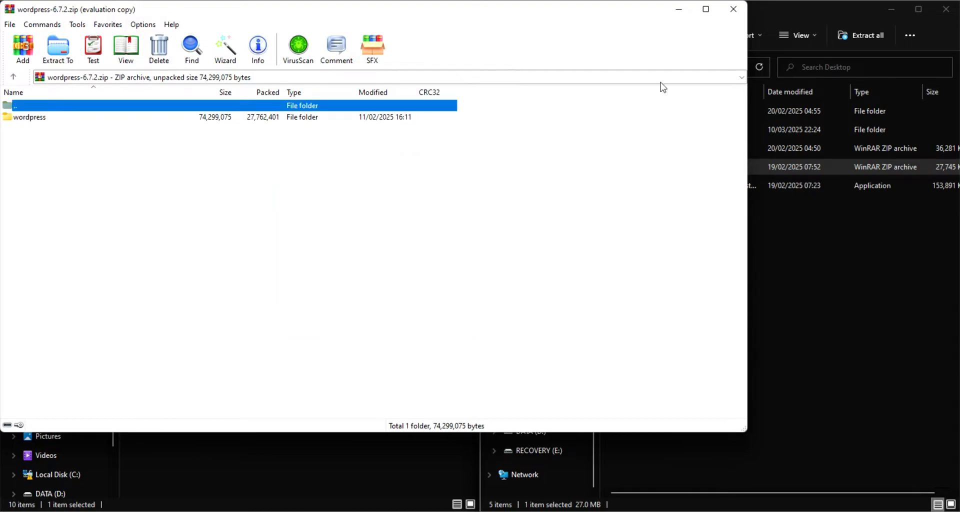
click(734, 9)
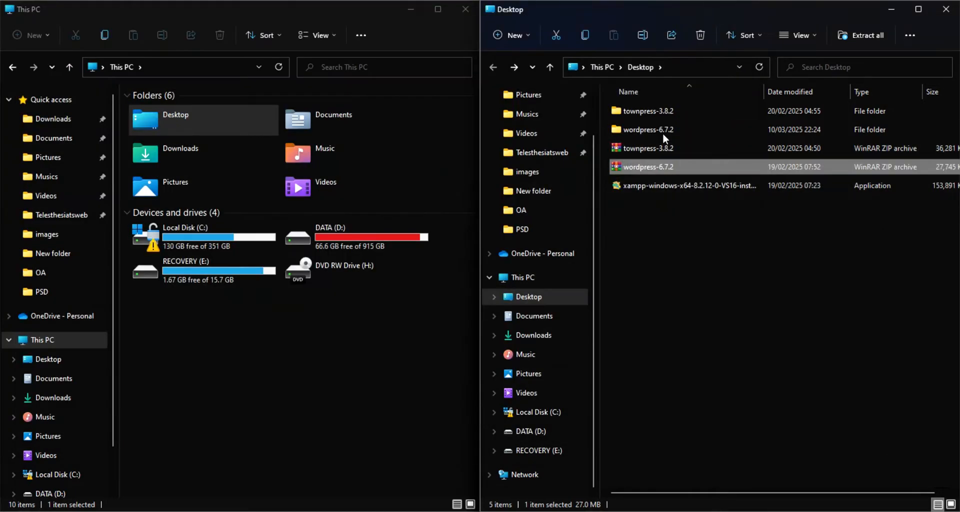
Examine the files of the wordpress folder inside the extracted wordpress-6.7.2 folder and return to its parent folder
double_click(662, 131)
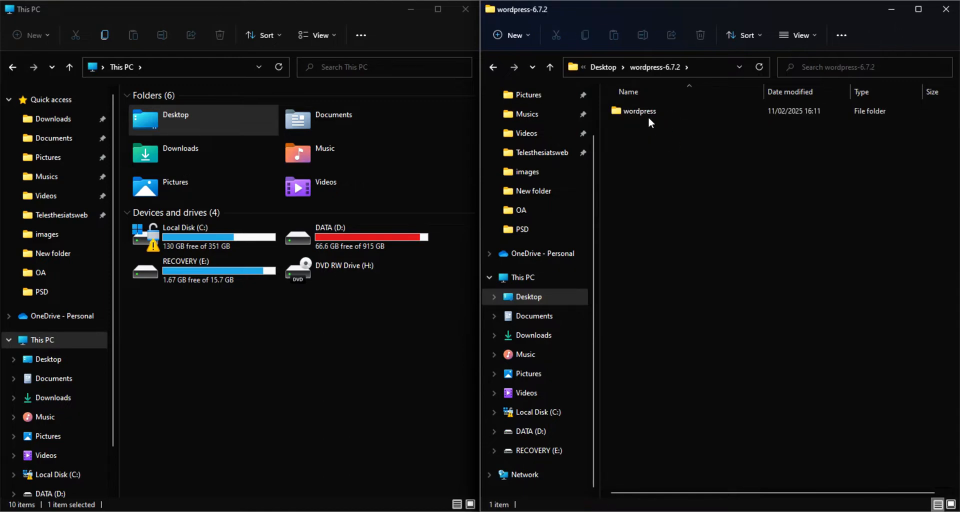
click(646, 113)
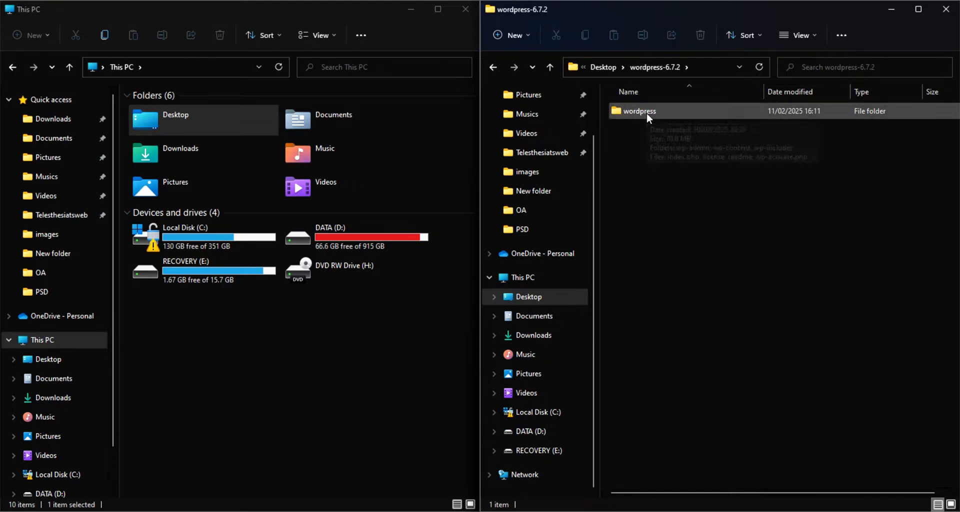
double_click(630, 111)
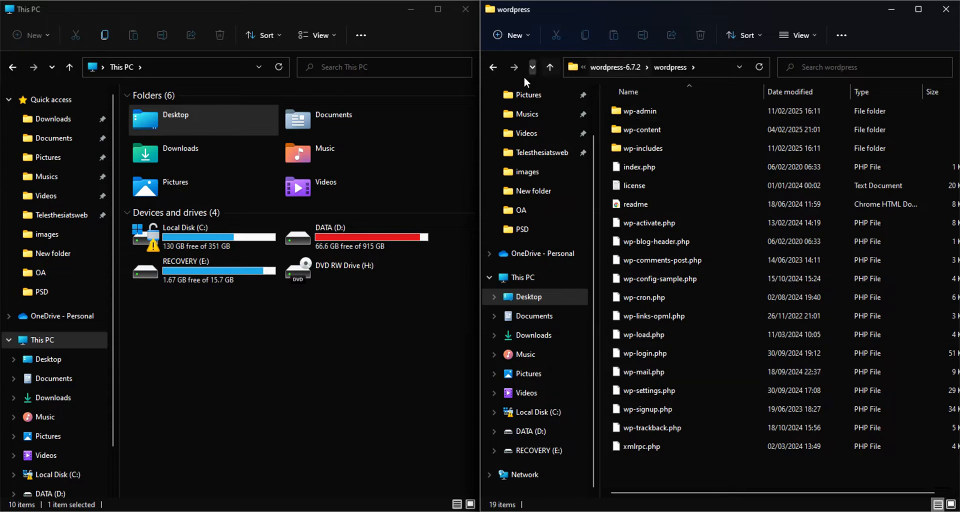
click(490, 65)
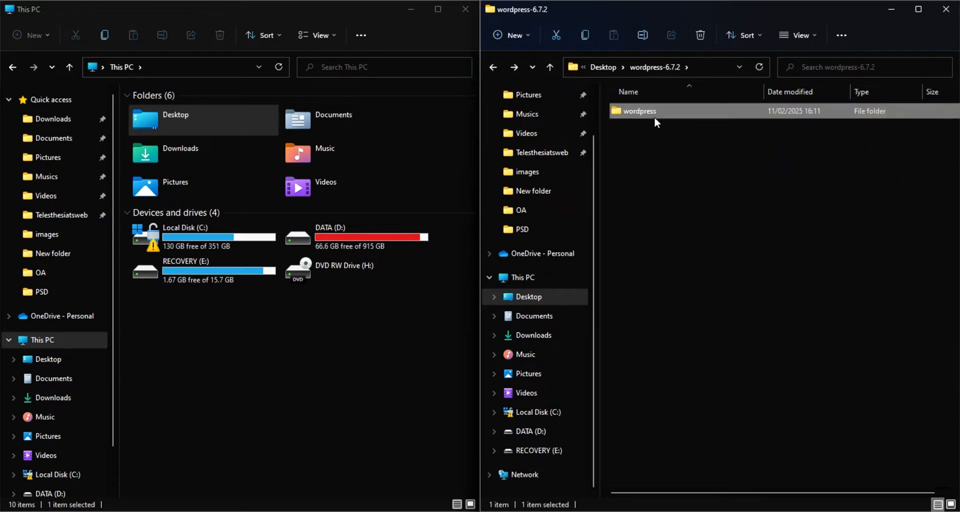
double_click(647, 110)
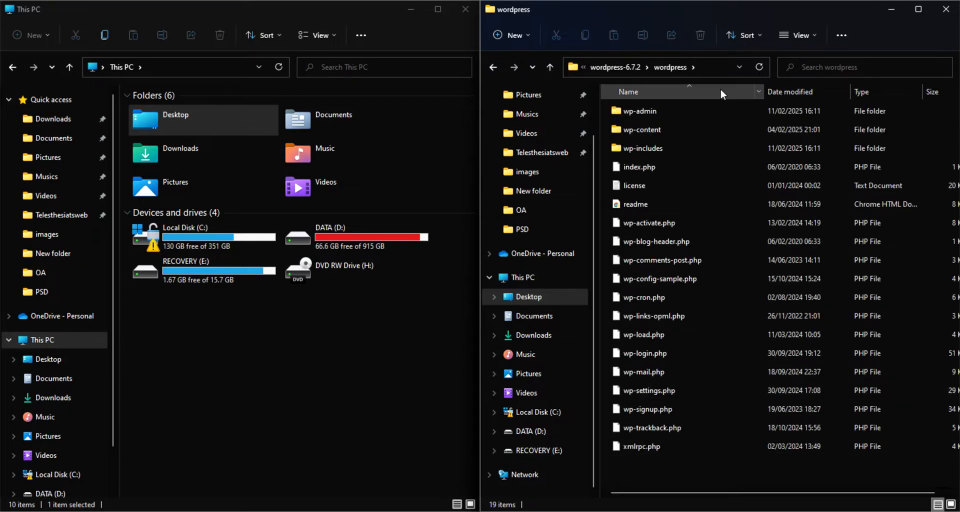
click(490, 66)
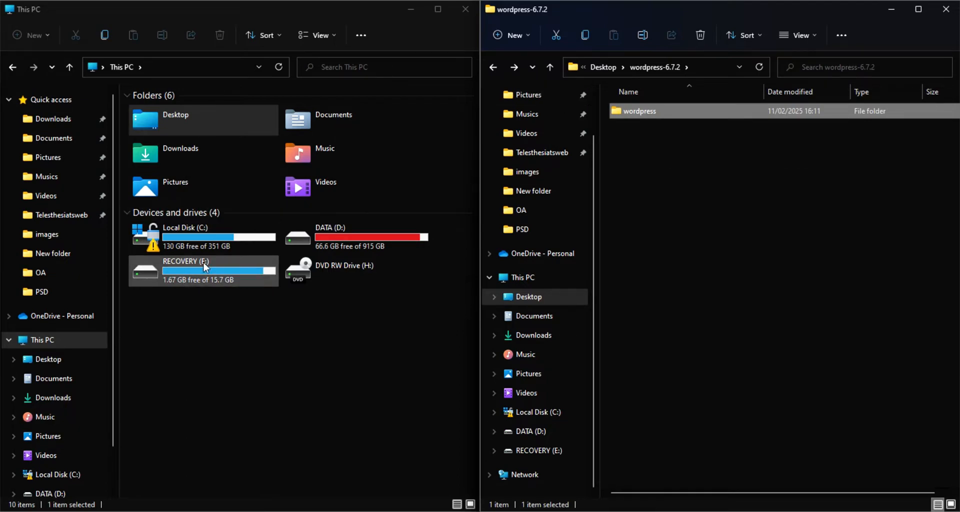
Move the extracted wordpress folder into xampp\htdocs on Local Disk (C:) and minimize both File Explorer windows
double_click(182, 239)
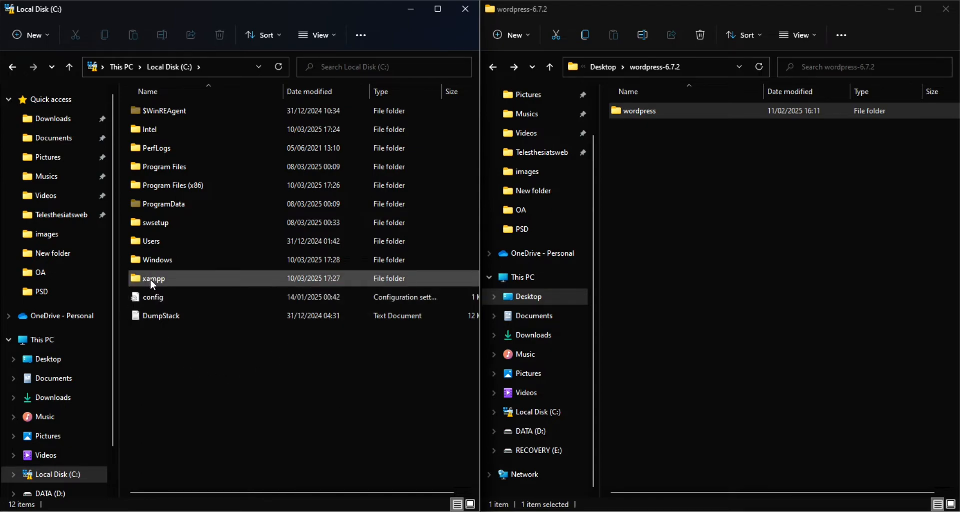
double_click(180, 278)
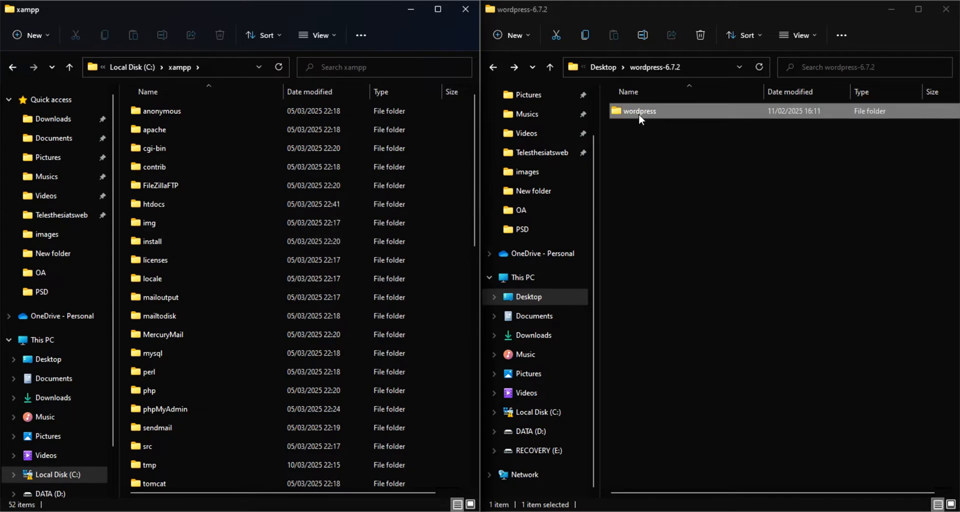
click(172, 202)
double_click(173, 202)
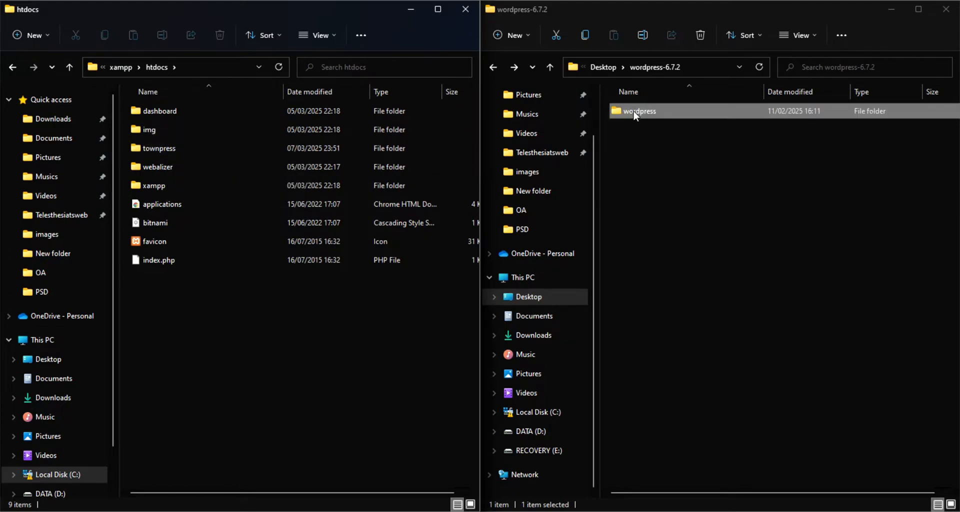
drag(635, 114, 264, 296)
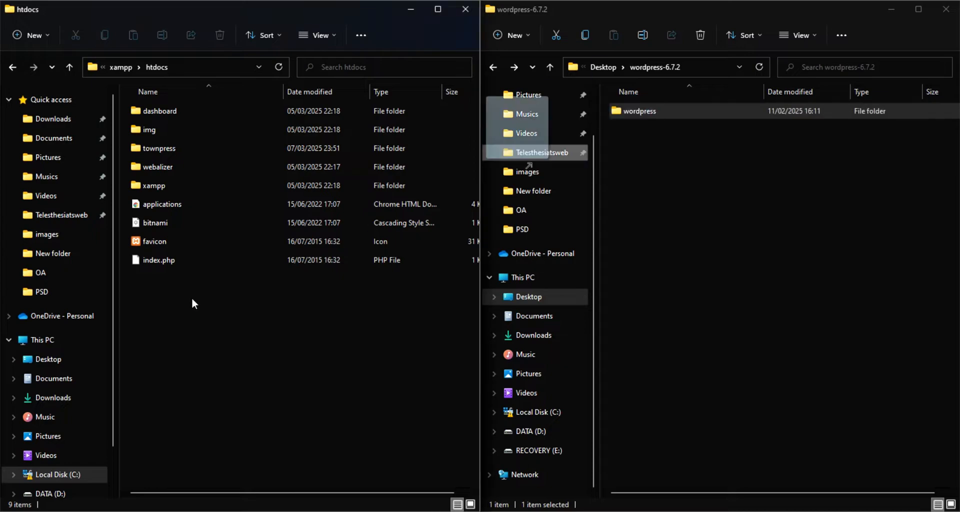
drag(173, 297, 174, 298)
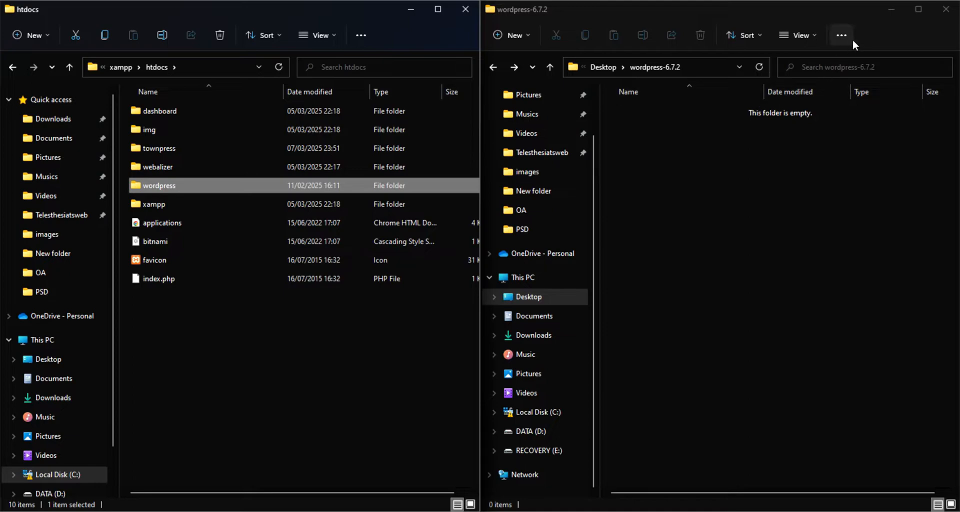
click(891, 10)
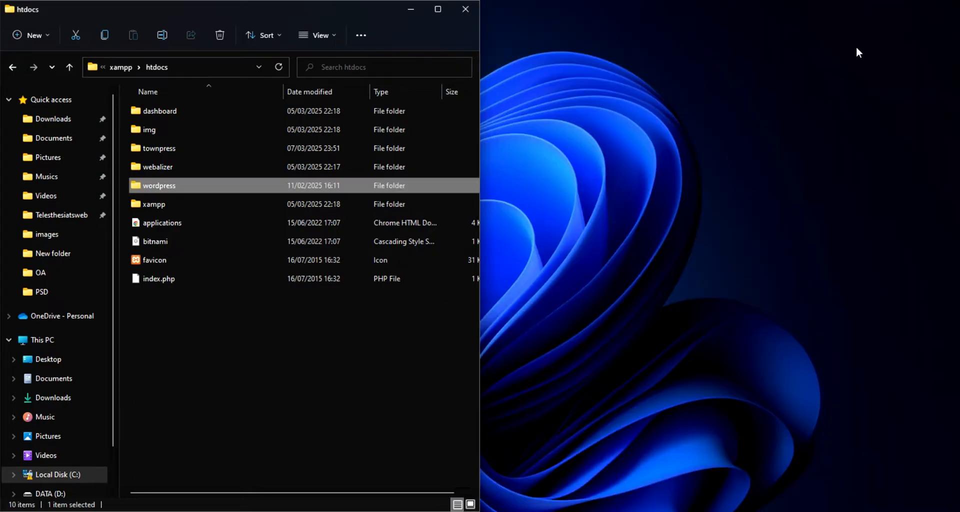
click(411, 10)
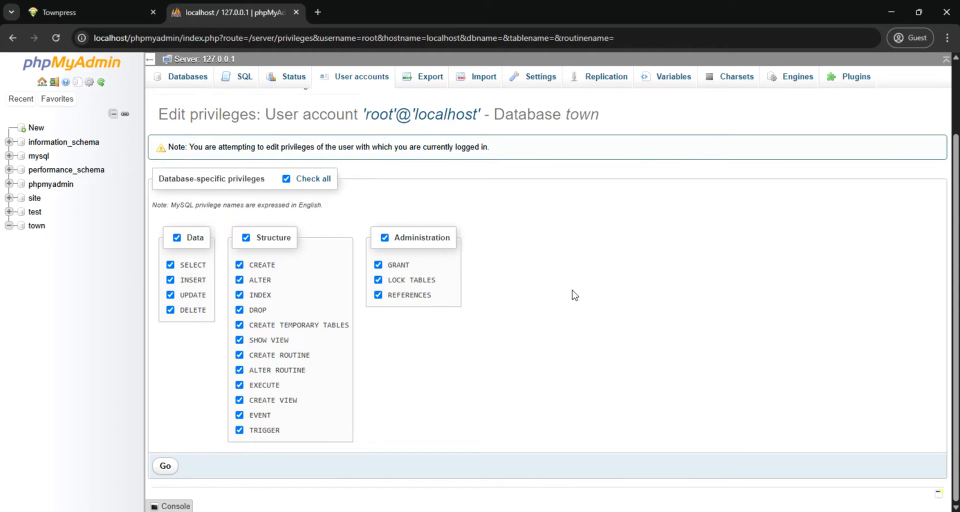
Enter the address localhost/wordpress in a new browser tab
click(318, 12)
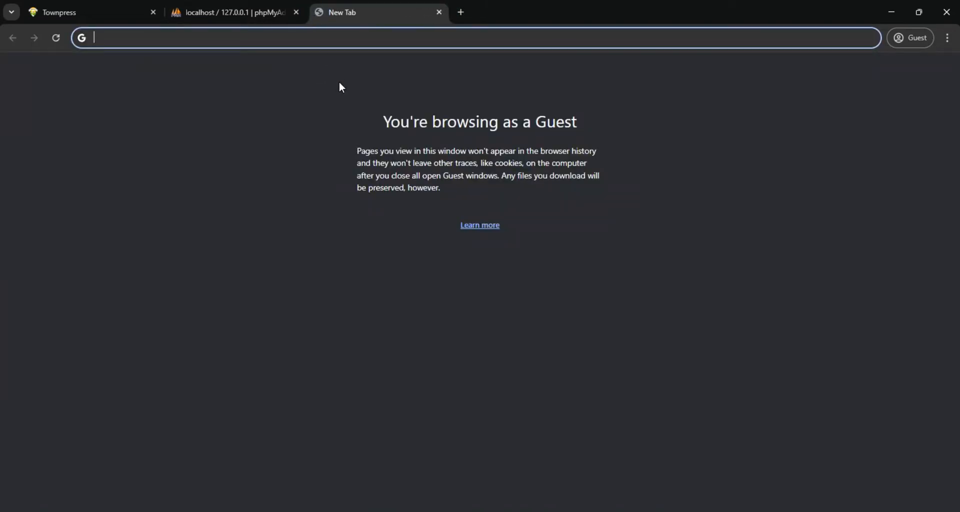
text(lo)
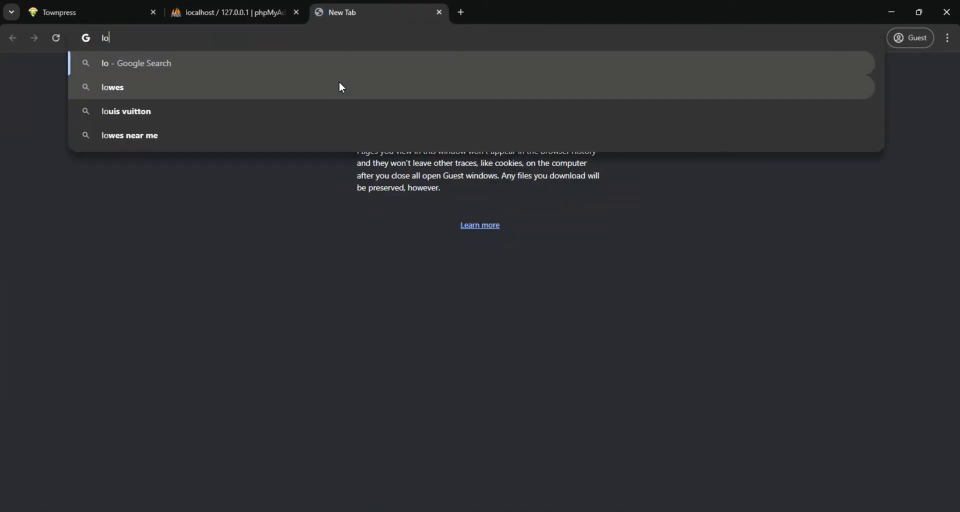
text(cal)
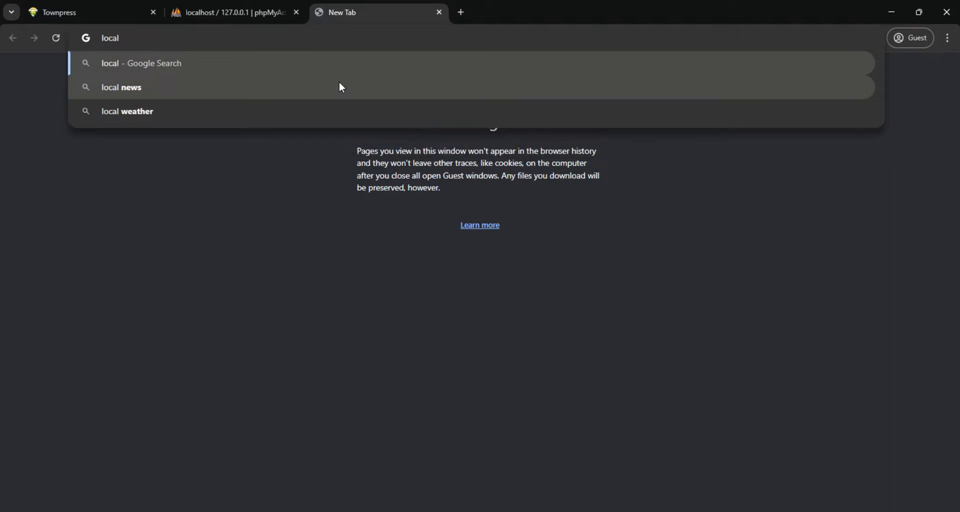
text(host)
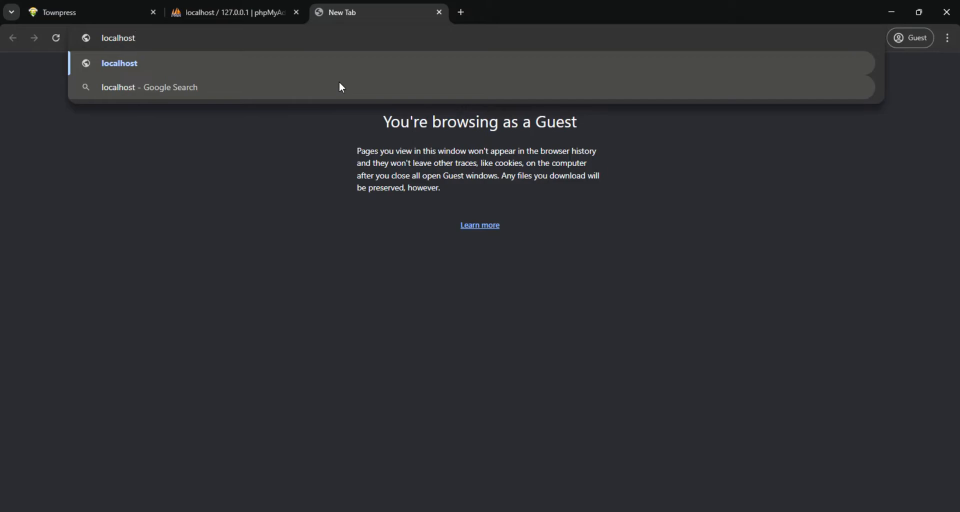
text(/wo)
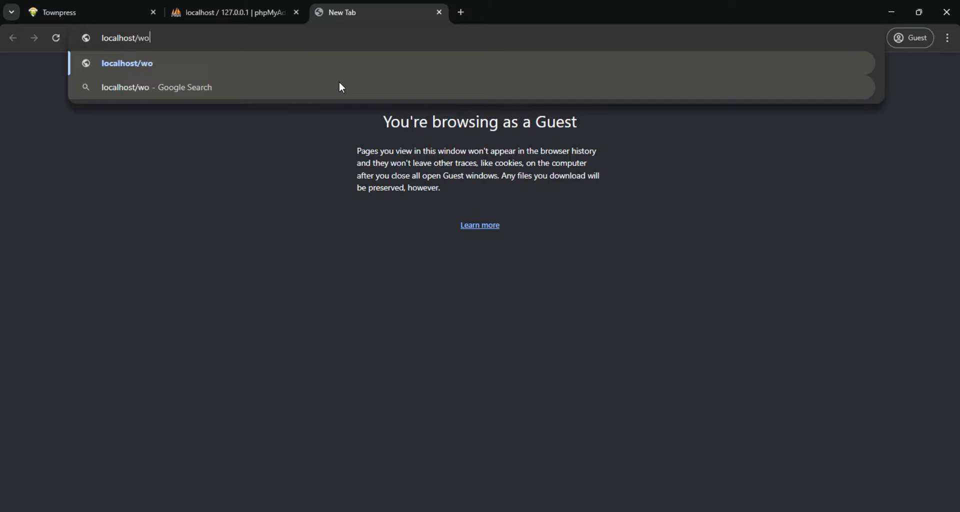
text(rdpress)
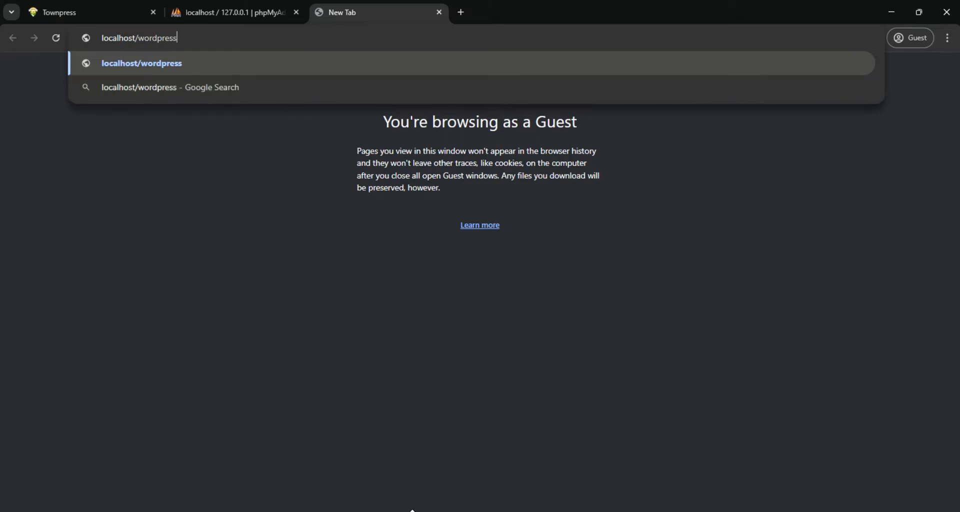
Bring up the htdocs folder window to view its wordpress folder, and load localhost/wordpress in the browser
mouse_move(400, 508)
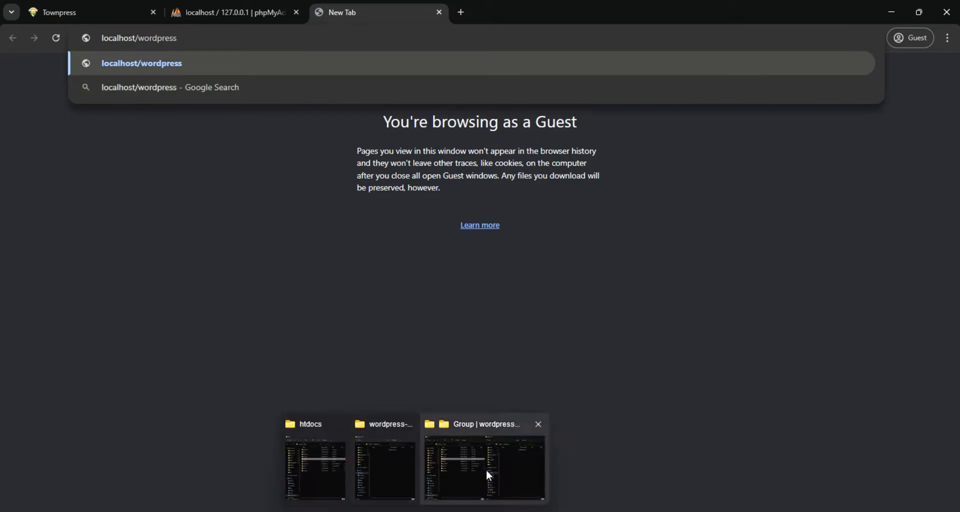
click(340, 461)
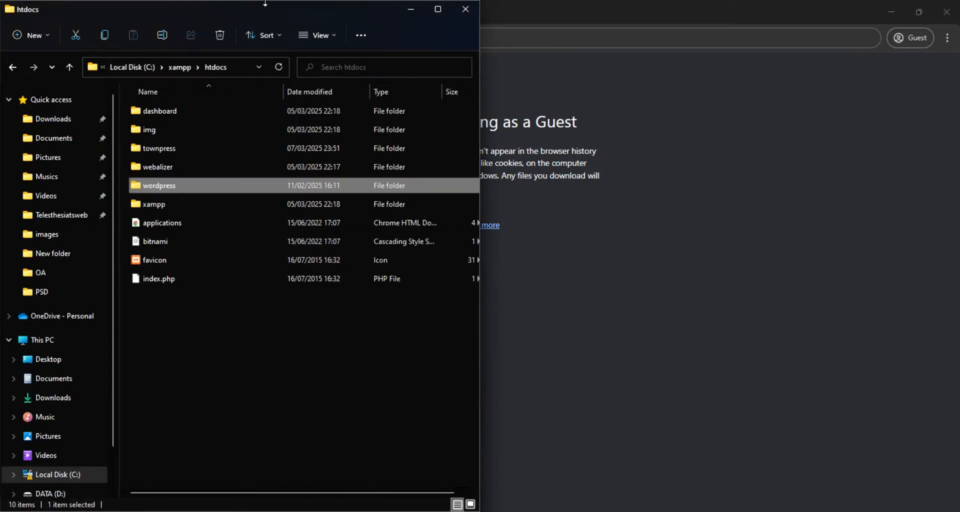
drag(269, 9, 618, 69)
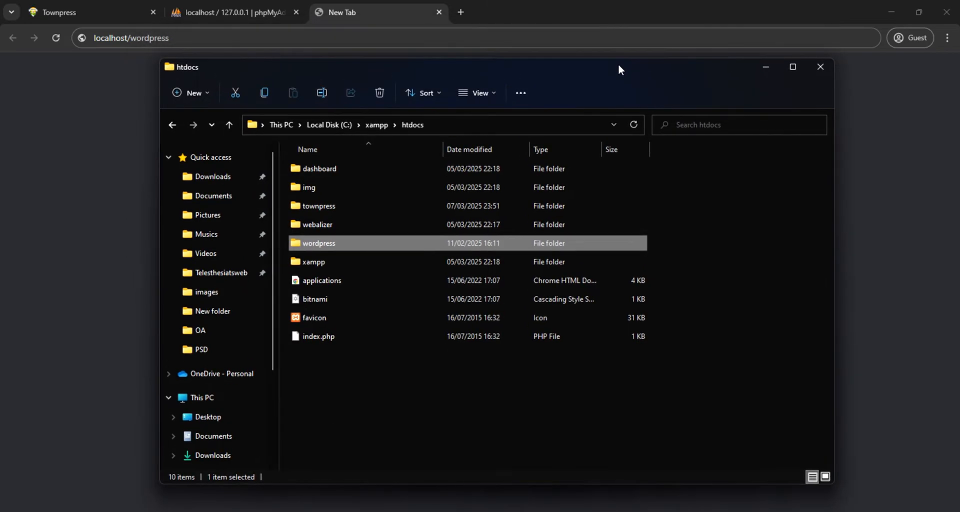
click(192, 40)
key(Return)
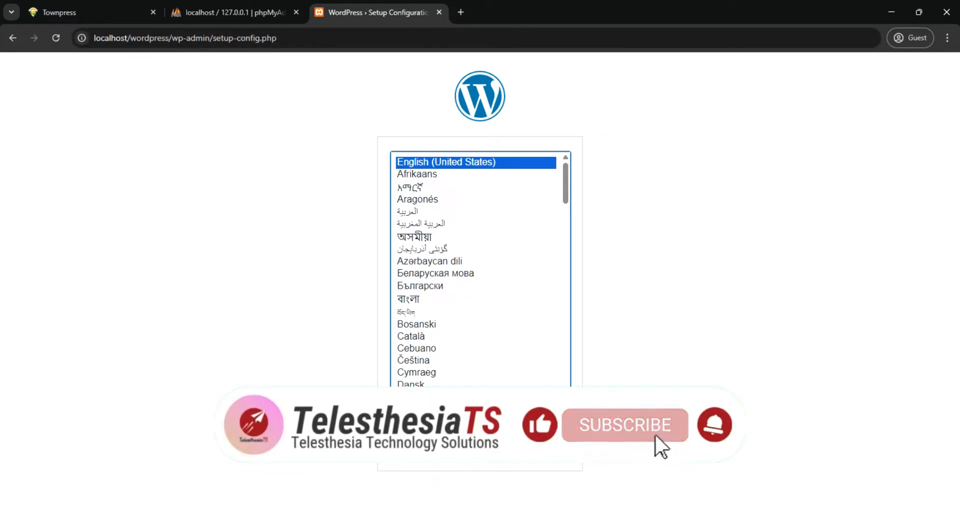
Look for setup-config.php in the wp-admin folder of htdocs\wordpress and minimize the File Explorer window
click(415, 511)
click(415, 466)
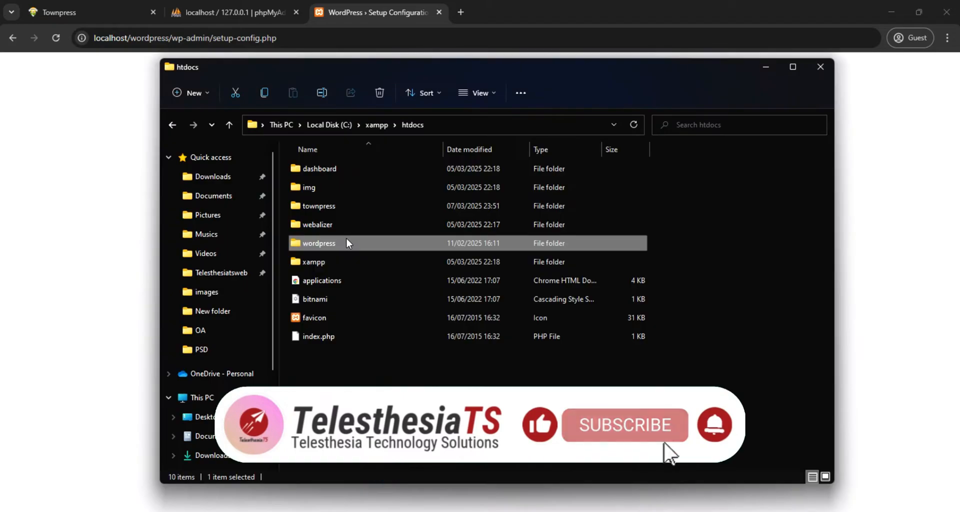
double_click(331, 244)
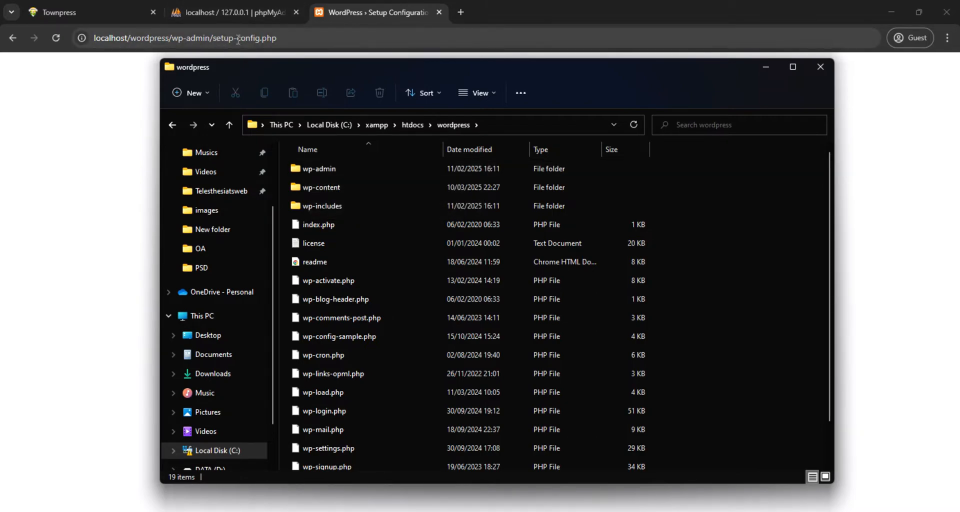
double_click(317, 169)
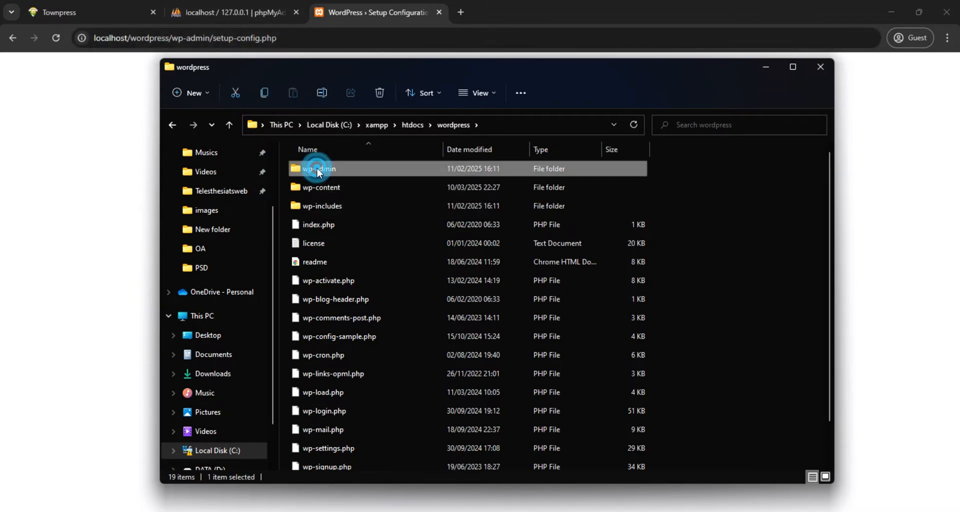
scroll(358, 240, down, 3)
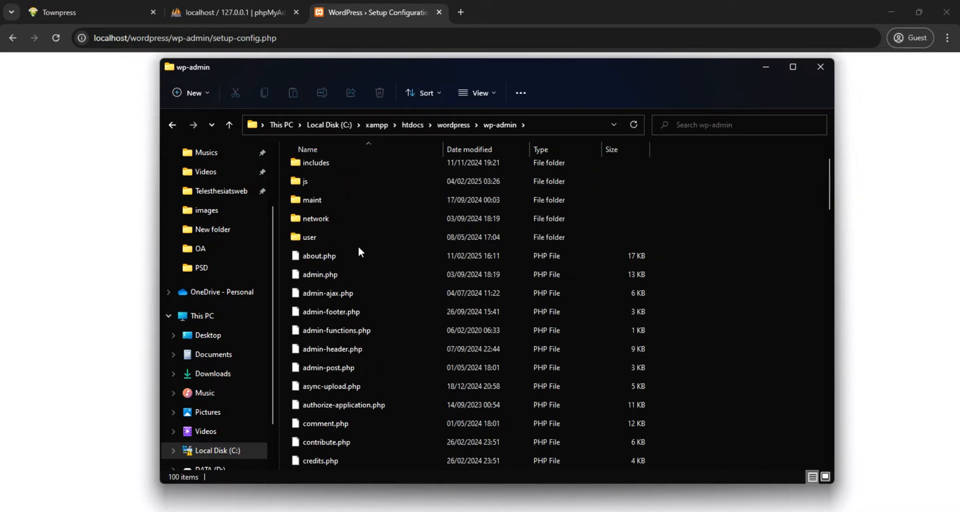
scroll(356, 255, down, 16)
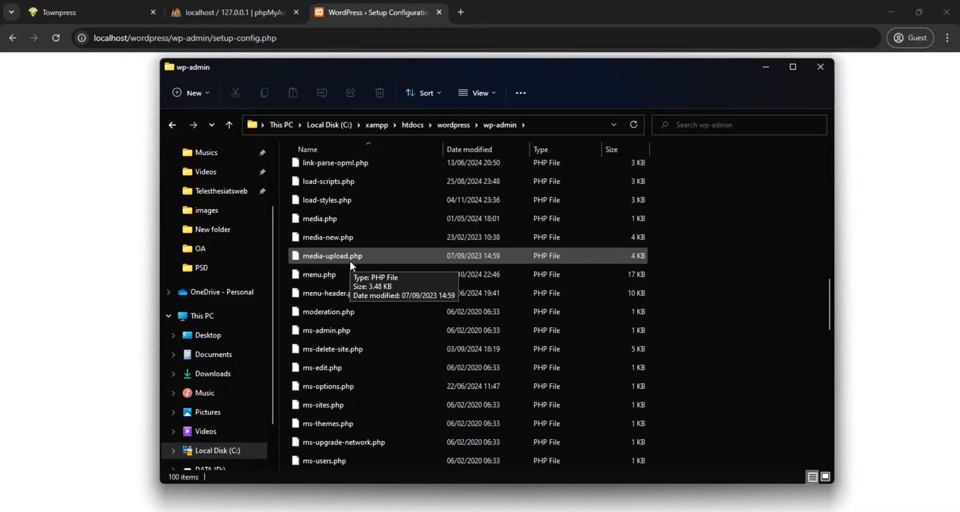
scroll(350, 262, down, 5)
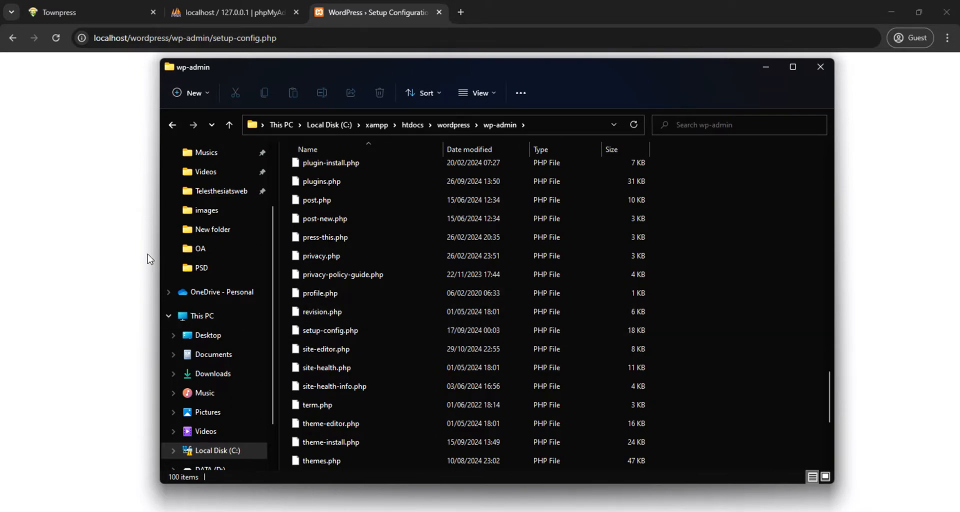
click(766, 68)
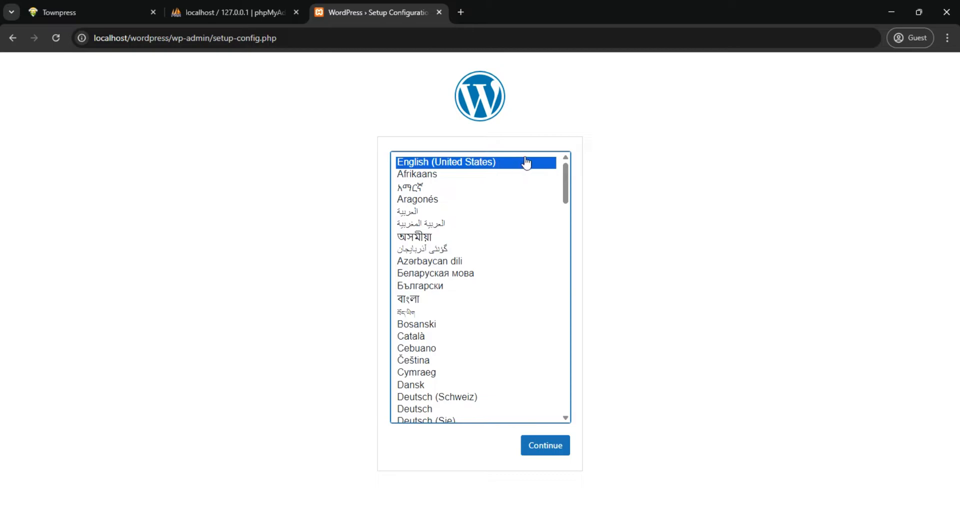
Continue the WordPress setup in English (United States) and enter town as the database name
click(538, 451)
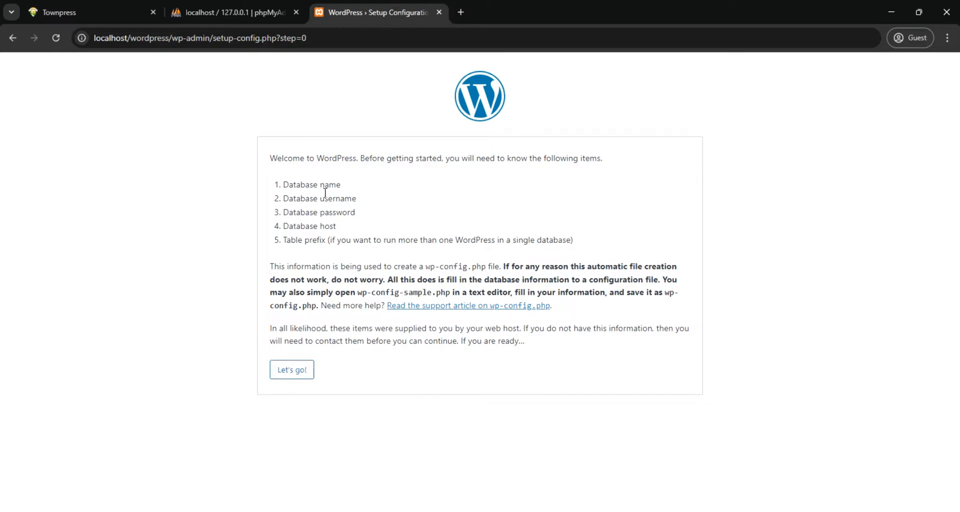
click(291, 372)
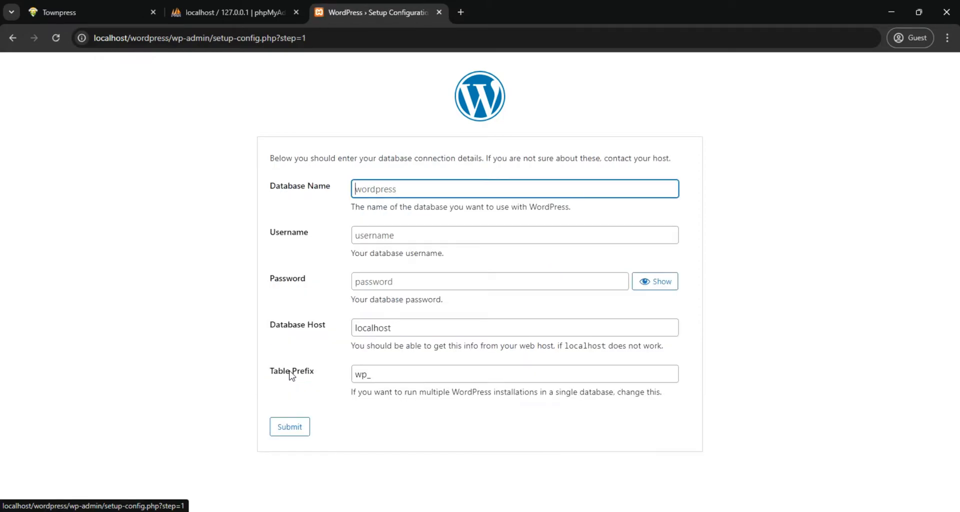
click(409, 189)
text(t)
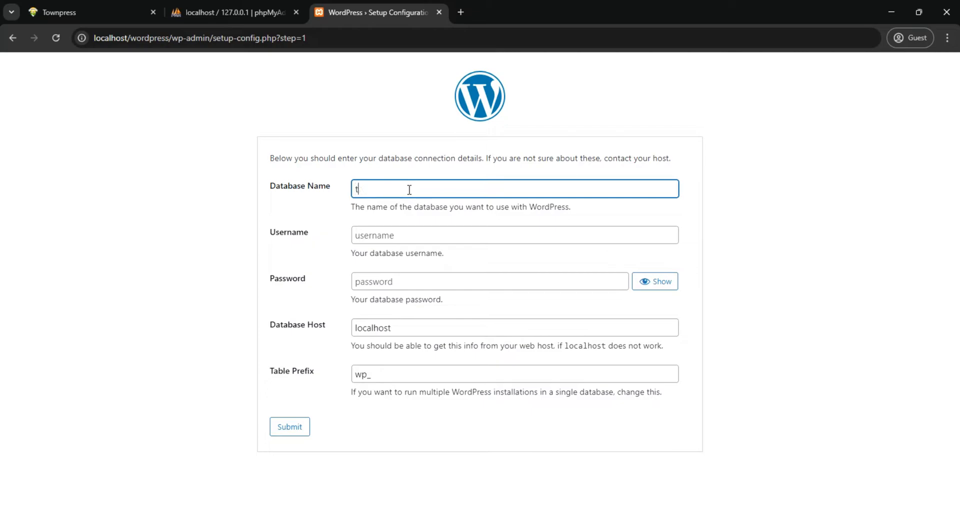
text(own)
Enter root as the database username, leave the password blank, and submit the database connection details
click(408, 232)
text(r)
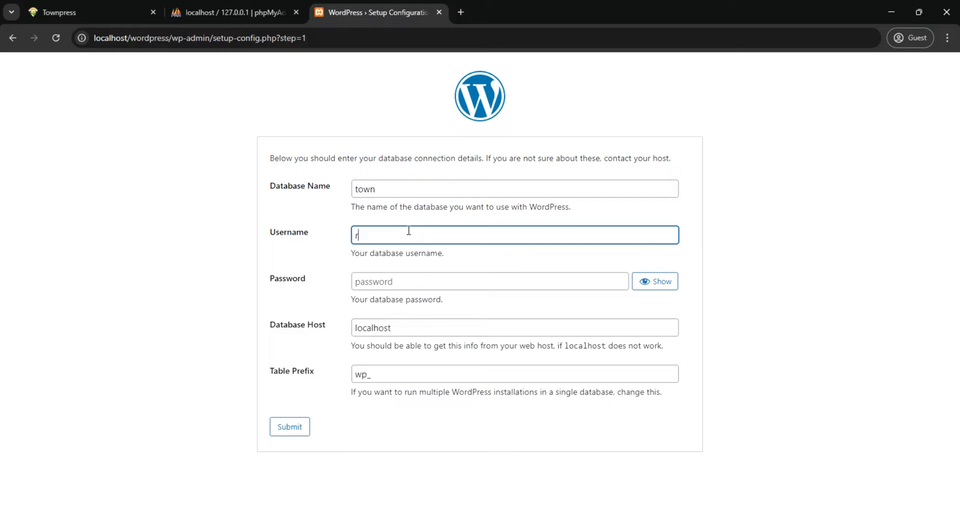
text(oot)
key(Tab)
key(Tab)
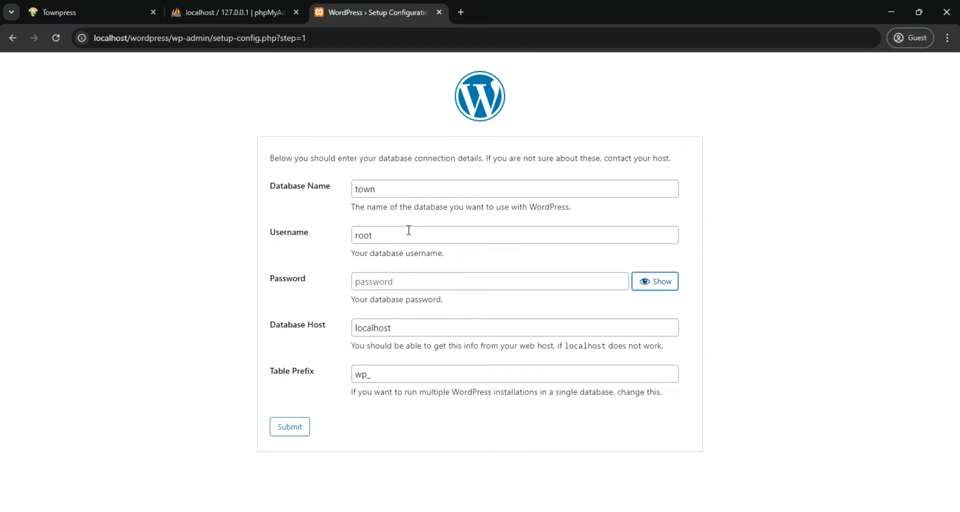
click(410, 329)
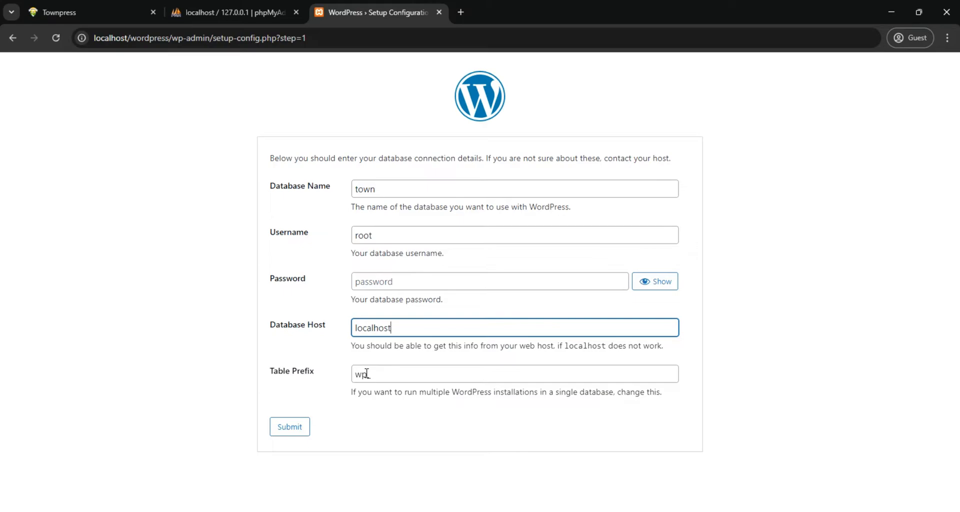
click(290, 428)
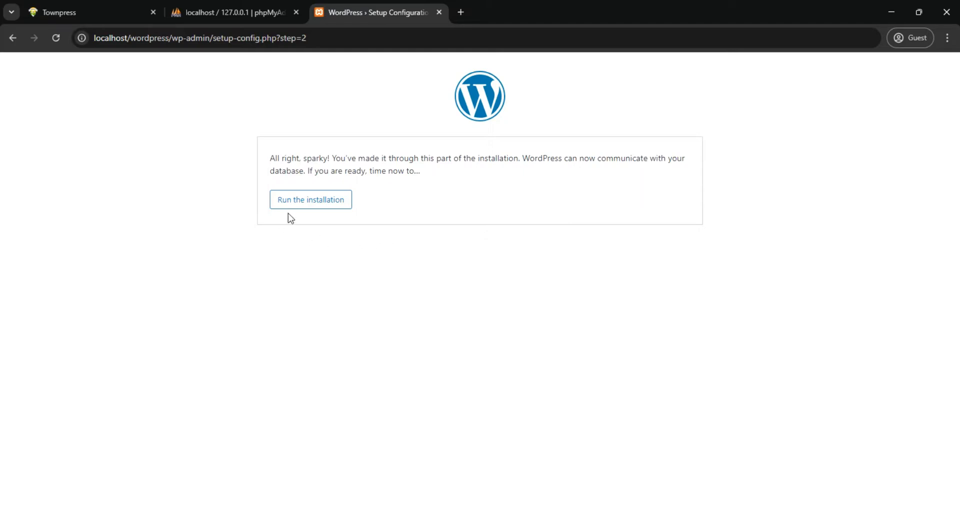
Run the WordPress installation and fill in Townpress as the site title and admin as the username
click(299, 203)
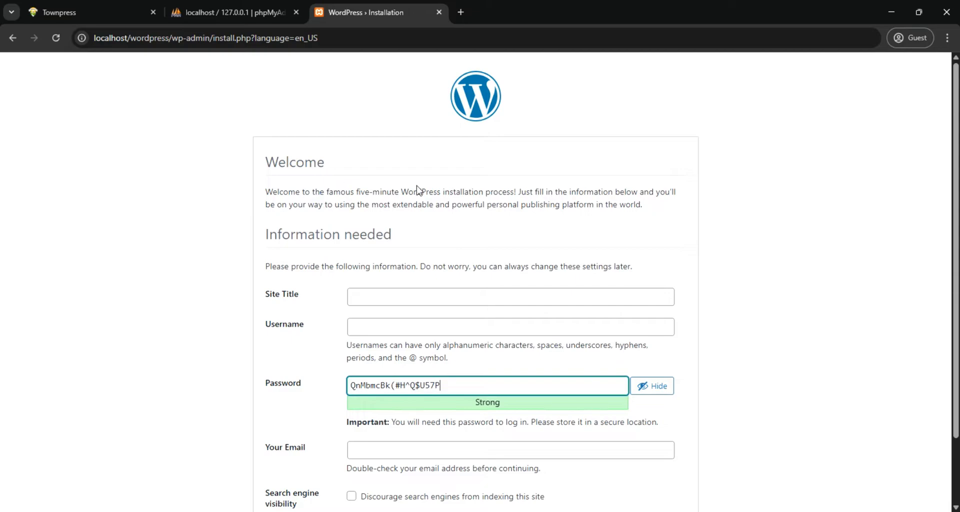
scroll(420, 187, down, 1)
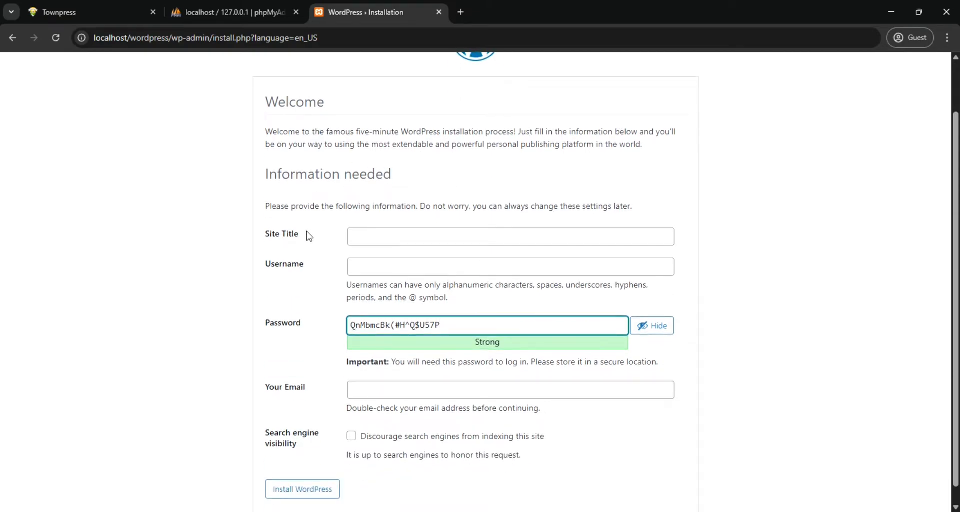
click(402, 237)
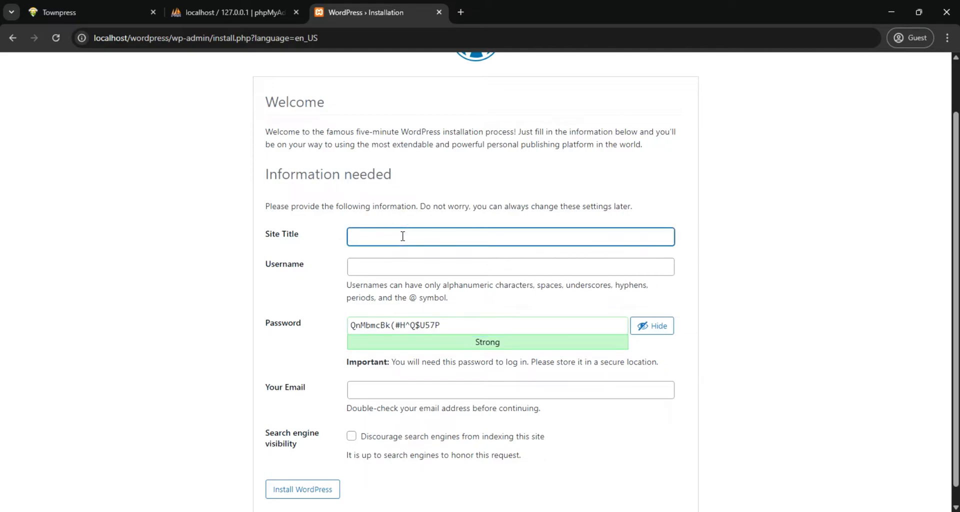
text(Townpress)
click(411, 269)
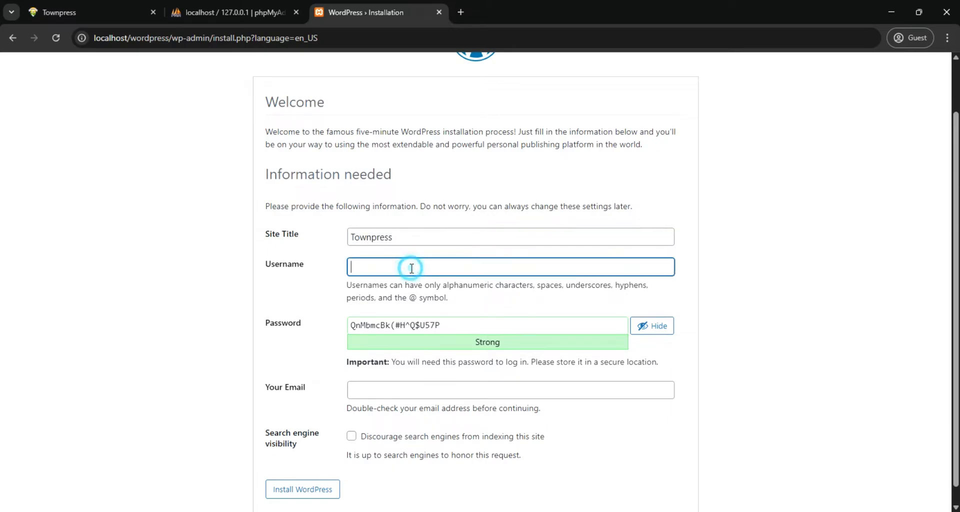
text(admin)
Replace the generated password with a custom password for the admin account
drag(445, 325, 340, 330)
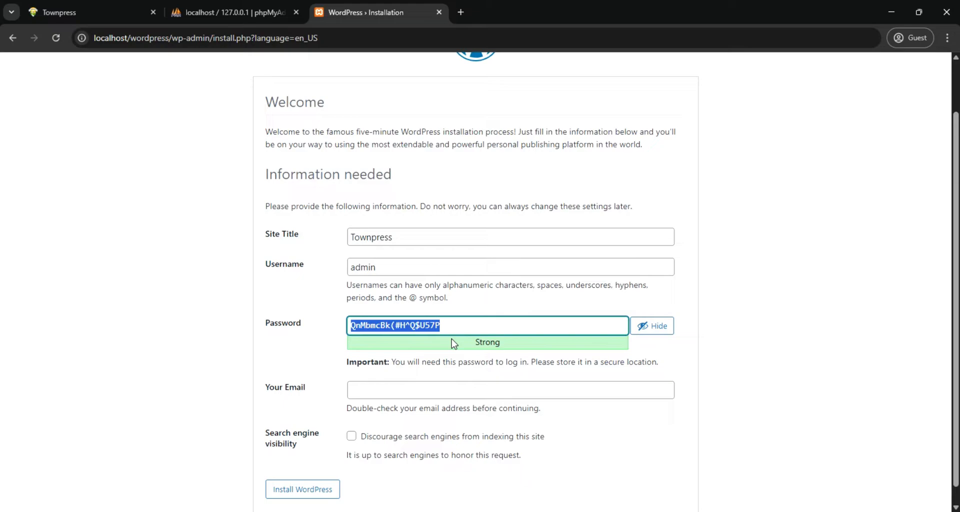
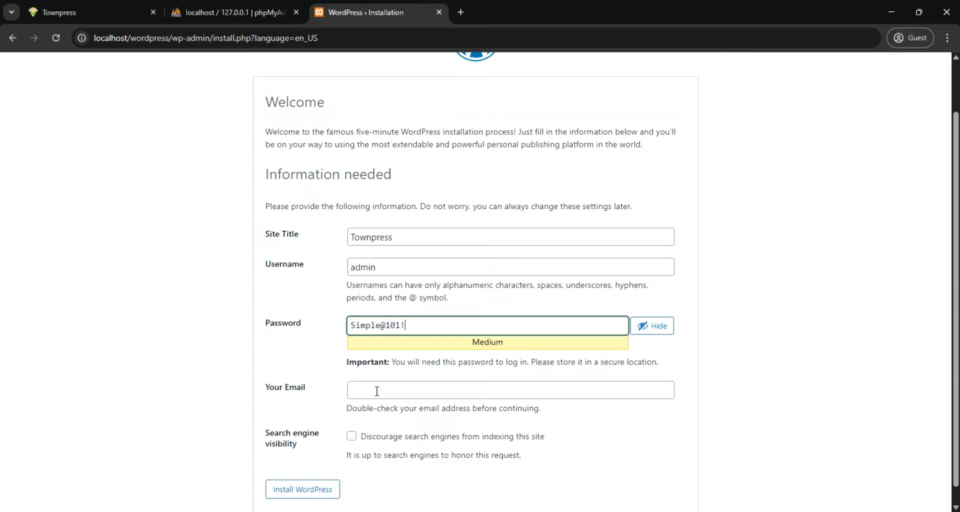
Fill in the administrator's e-mail address and install WordPress
click(375, 394)
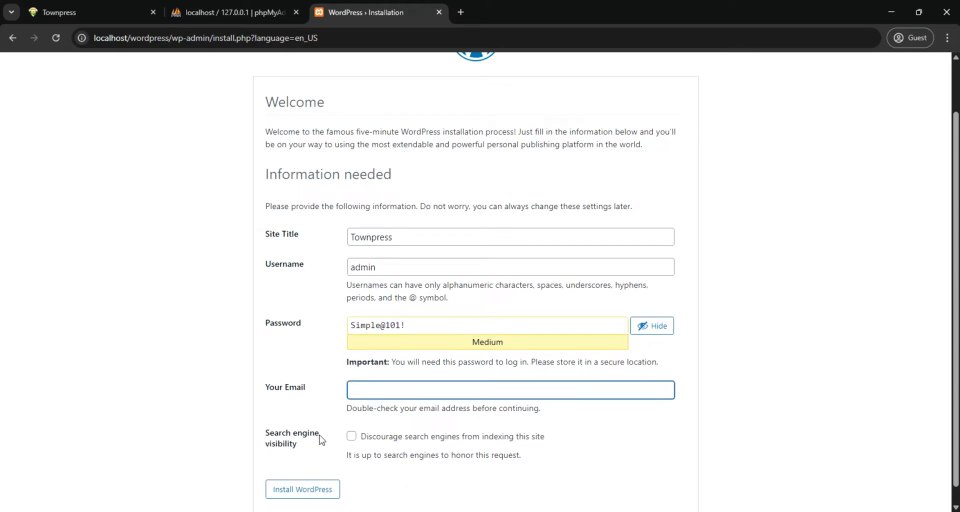
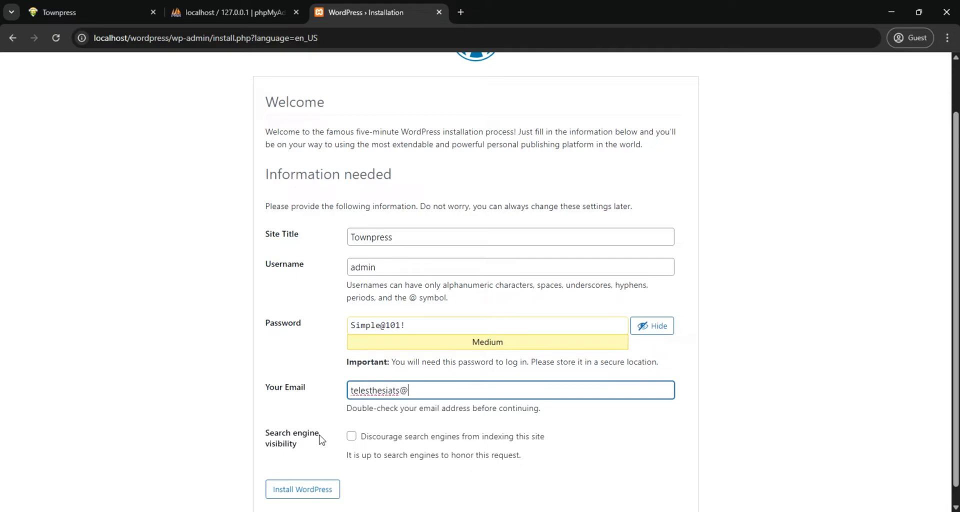
scroll(462, 421, down, 1)
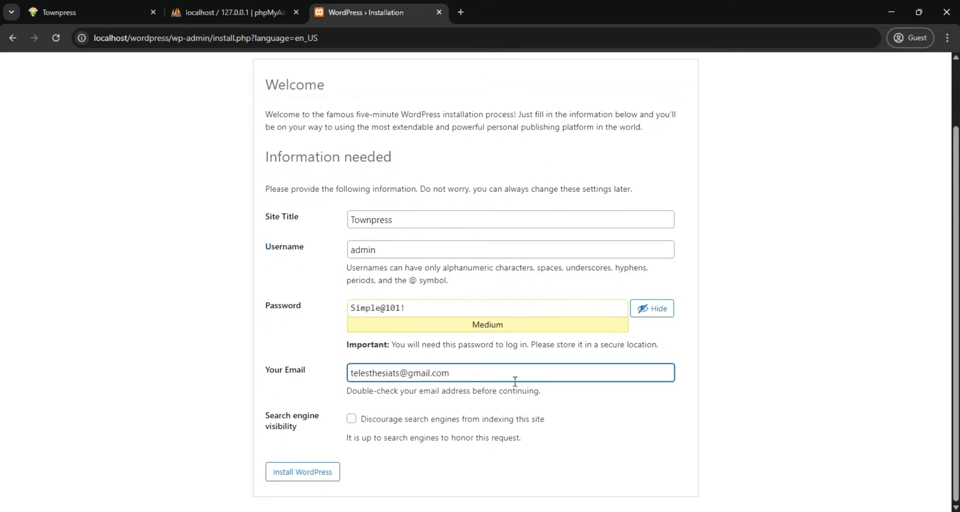
click(302, 478)
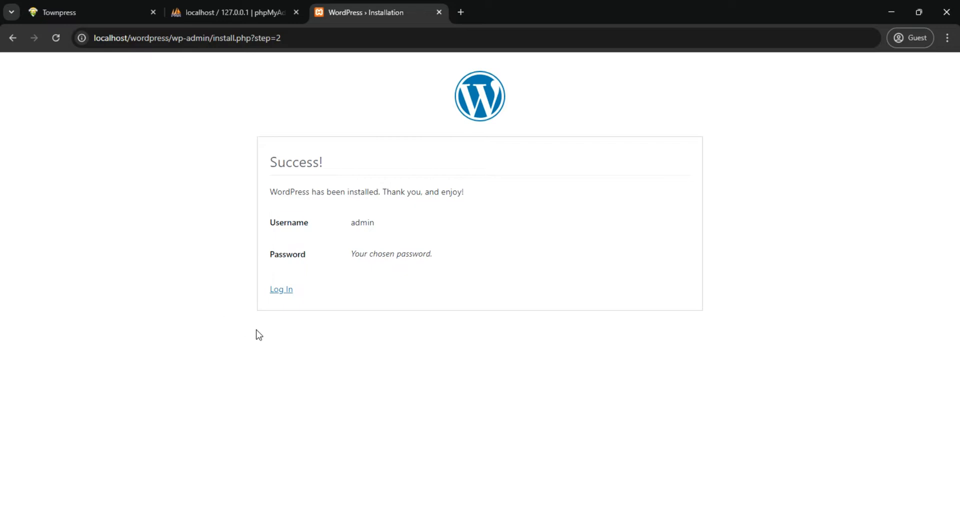
Log in to the new WordPress site with the username admin and the account password
click(281, 293)
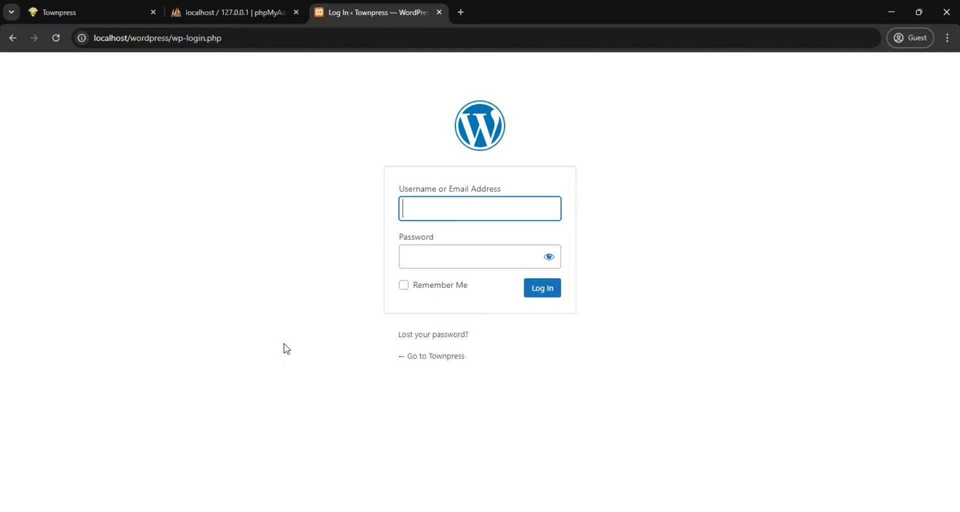
text(admin)
key(Tab)
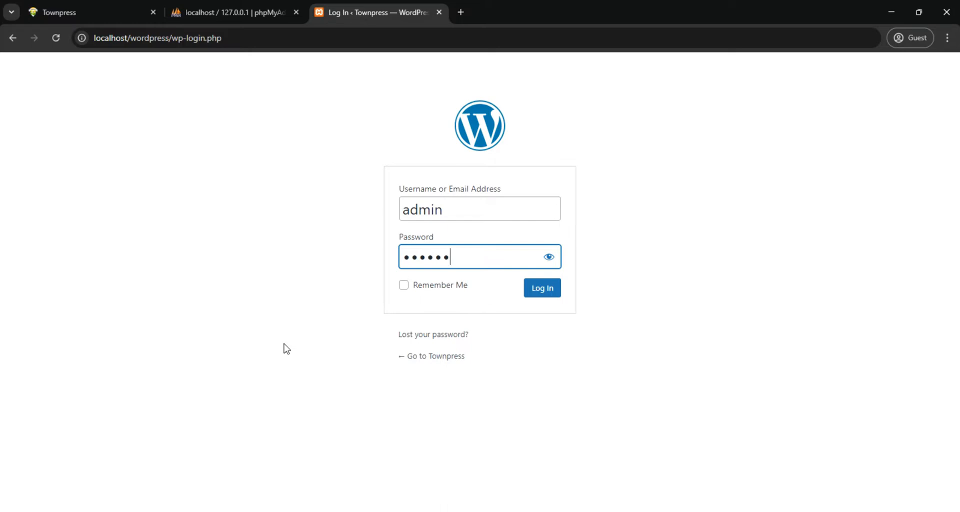
text(•••••)
click(533, 293)
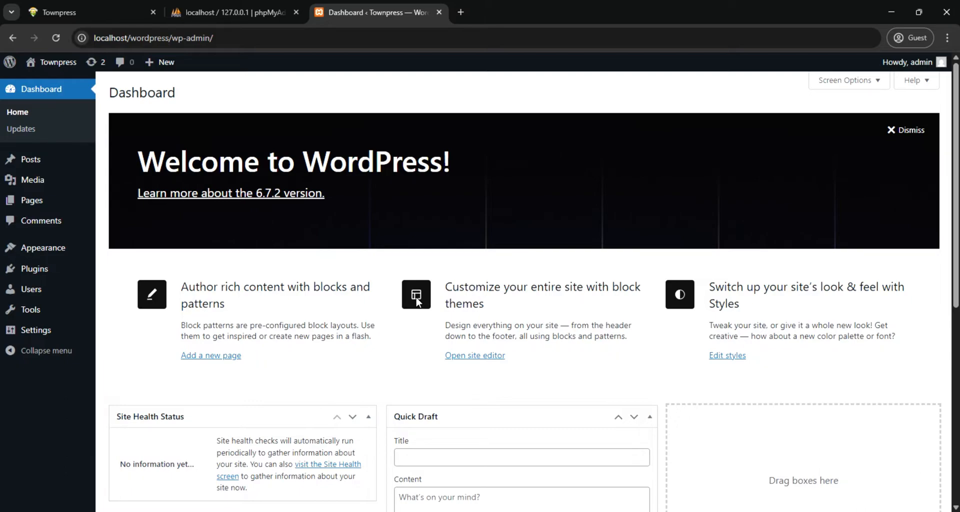
Look over the finished example homepage at localhost/townpress and return to the new site's dashboard
click(85, 16)
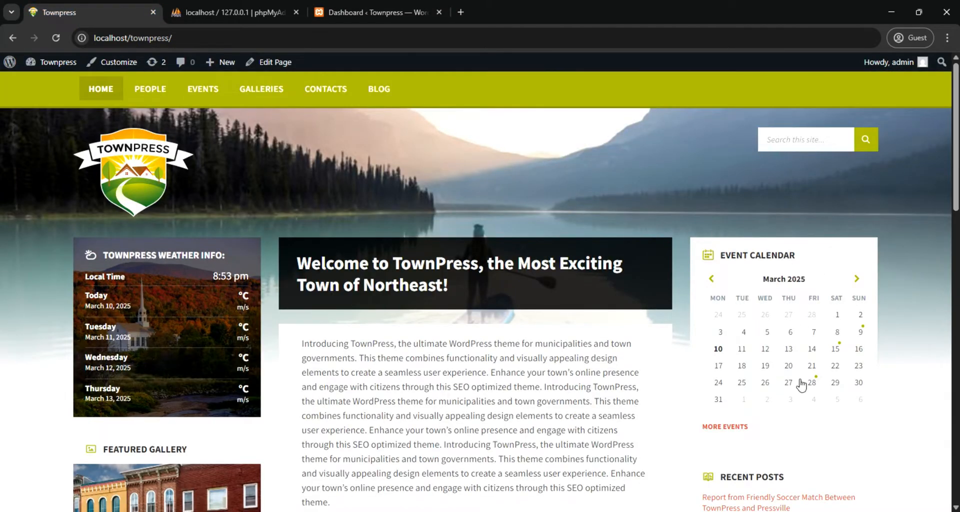
scroll(800, 385, down, 3)
scroll(800, 385, up, 3)
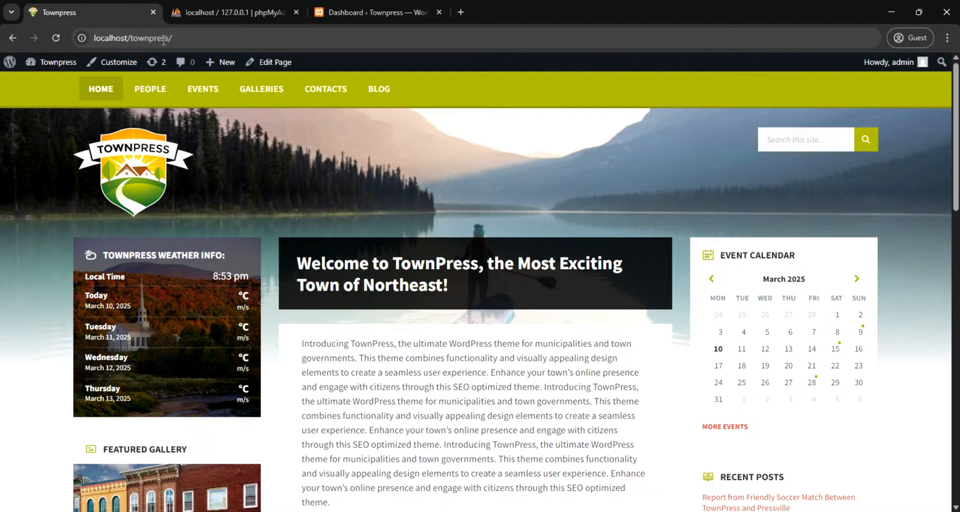
click(344, 8)
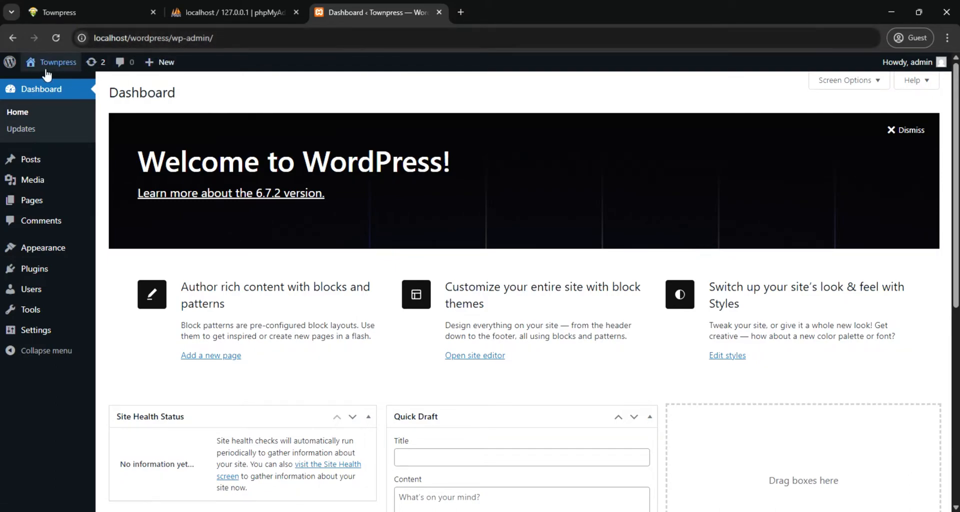
Open the new site's front end in a separate browser tab and look over its default blog page
mouse_move(43, 69)
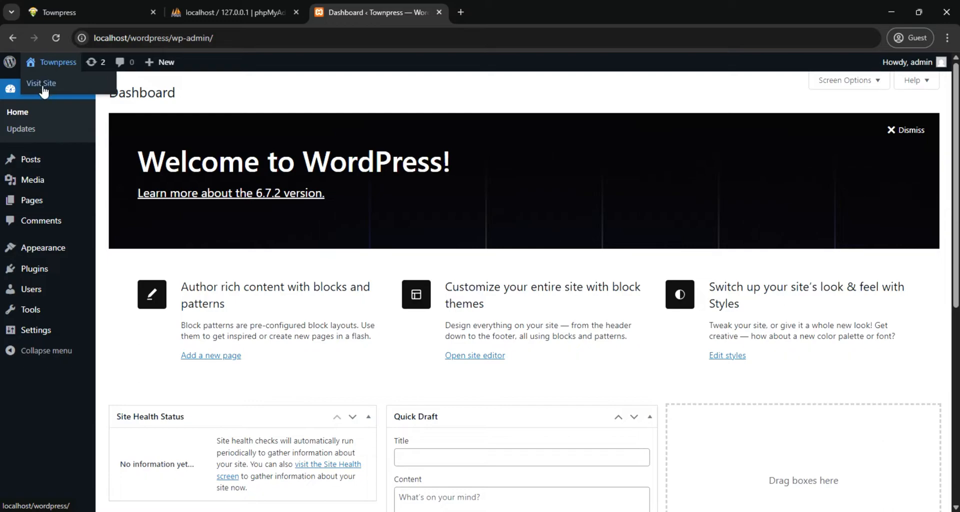
right_click(44, 83)
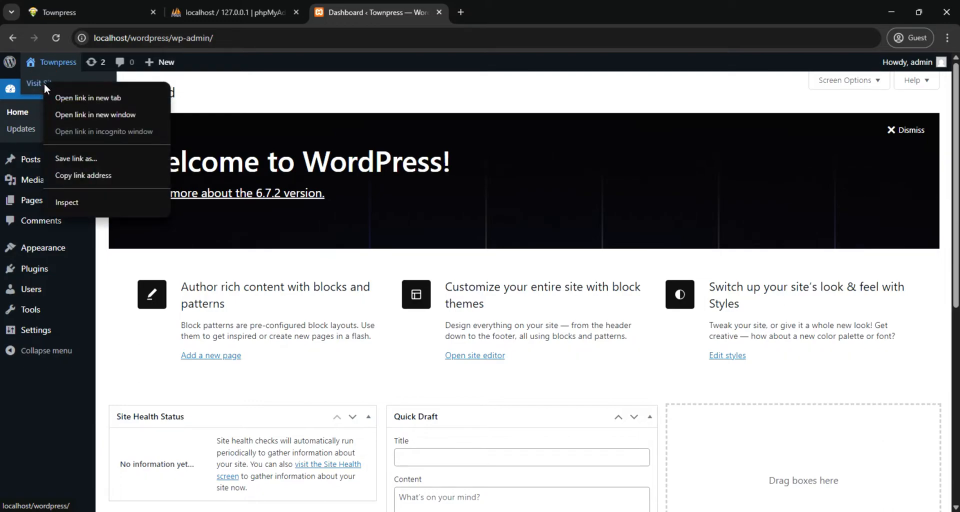
click(66, 98)
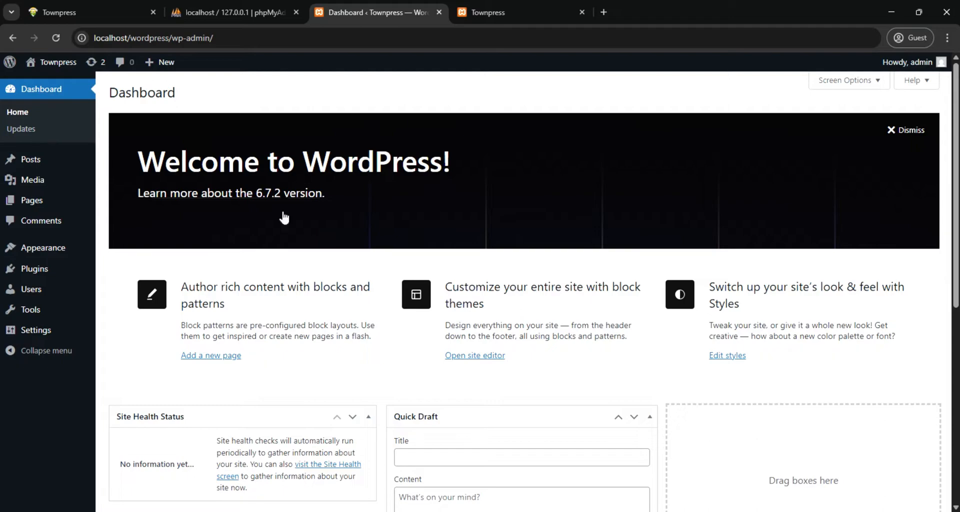
click(520, 11)
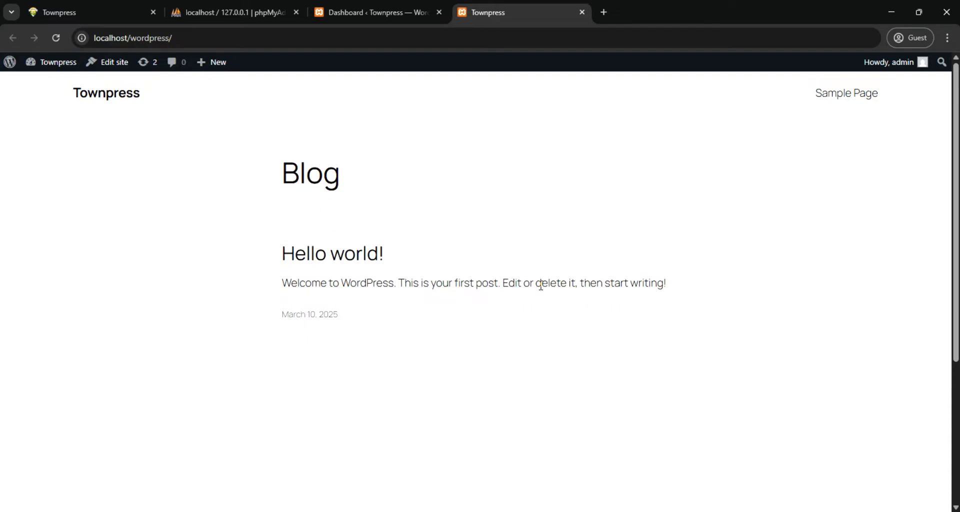
scroll(681, 300, down, 4)
scroll(640, 307, up, 4)
scroll(710, 305, down, 5)
scroll(777, 300, up, 5)
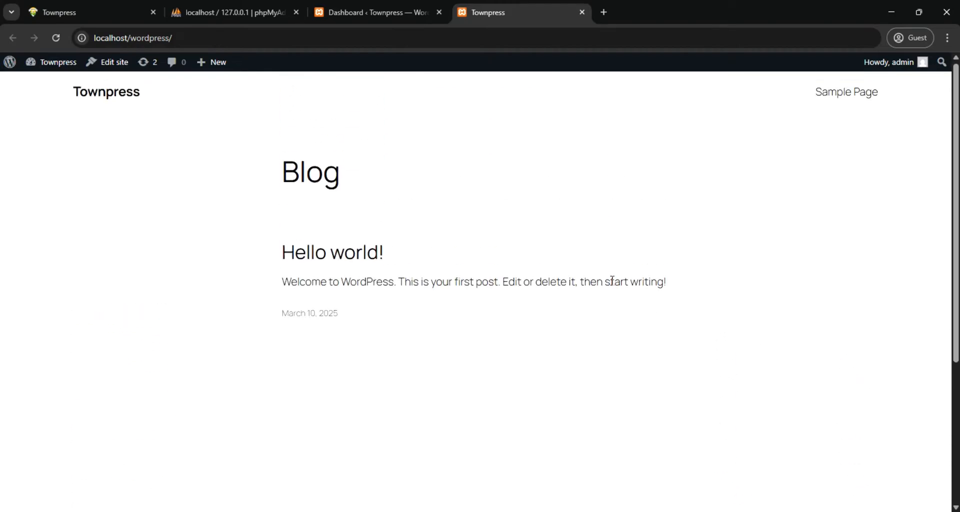
Return to the dashboard home and examine its welcome area and the Site Health, At a Glance, Activity, Quick Draft and news widgets
click(377, 14)
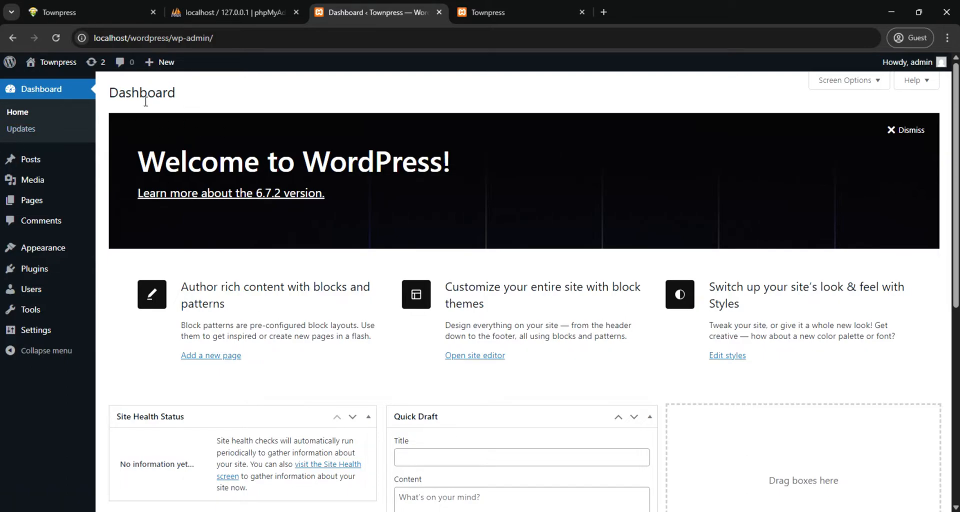
click(16, 113)
scroll(558, 238, down, 4)
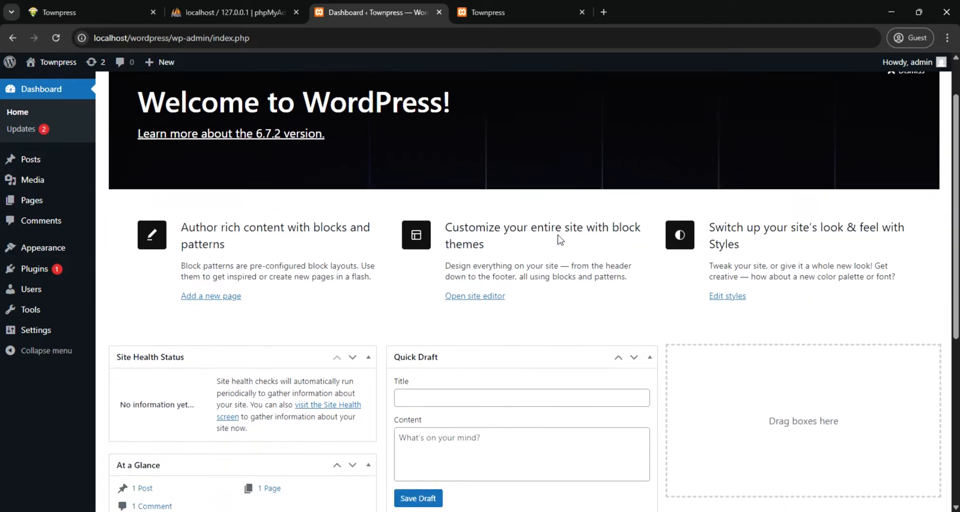
scroll(559, 239, down, 3)
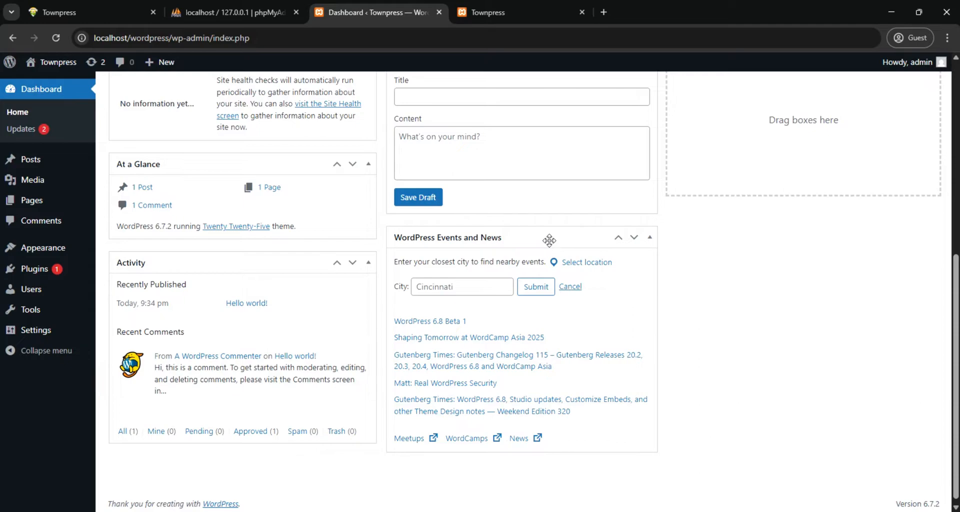
scroll(402, 237, up, 7)
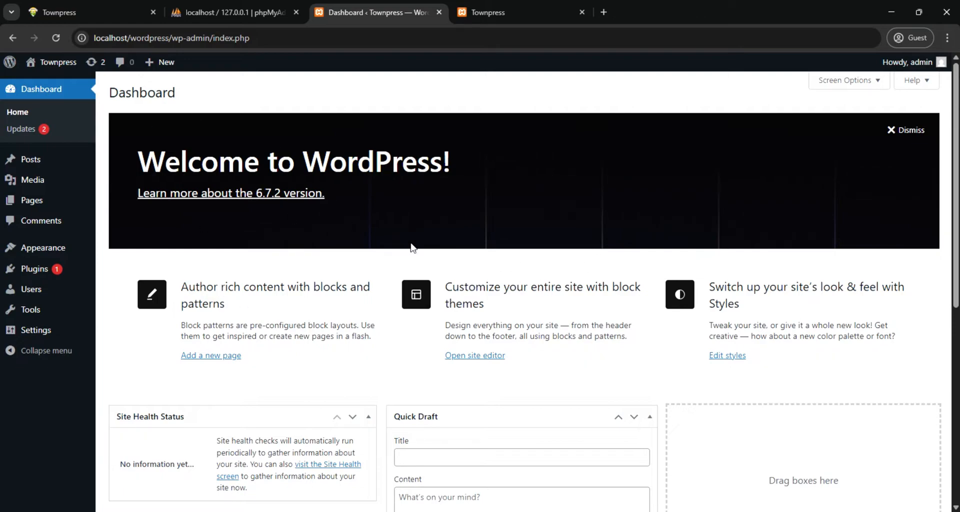
scroll(270, 310, down, 5)
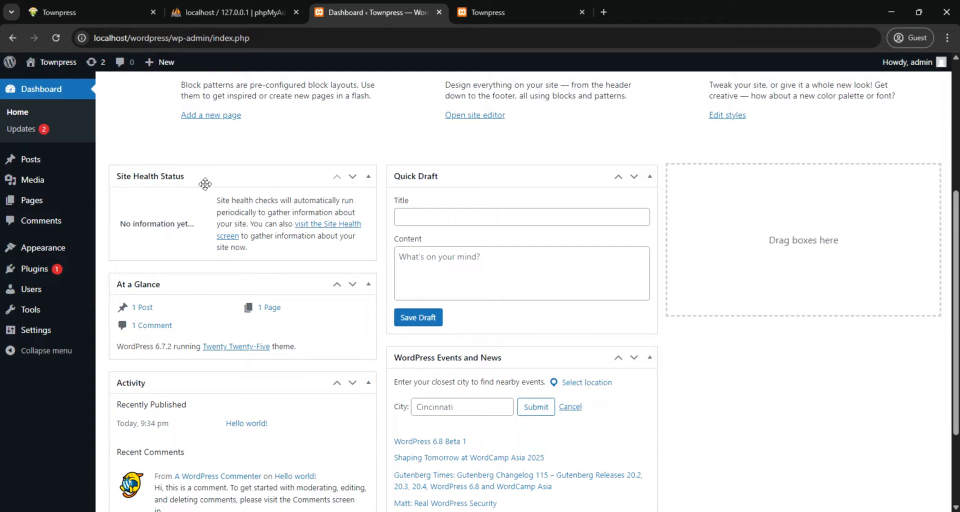
scroll(241, 237, down, 3)
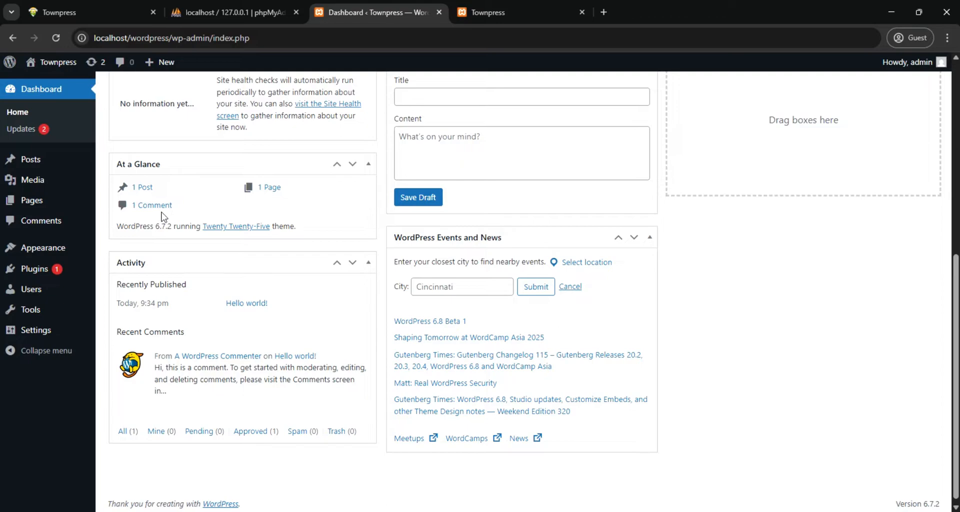
mouse_move(222, 365)
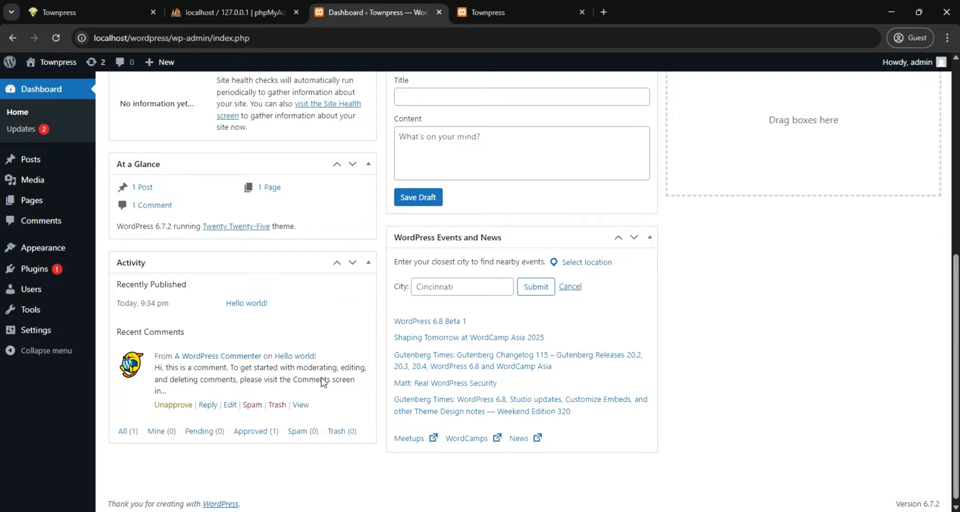
scroll(487, 360, up, 4)
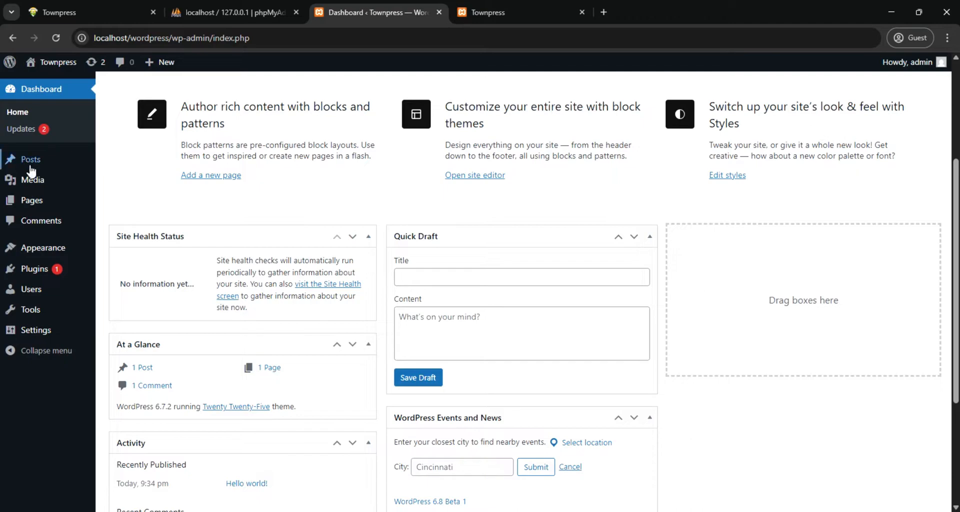
View the new site's list of all posts, glance at the example homepage, and open the list of all pages
mouse_move(33, 167)
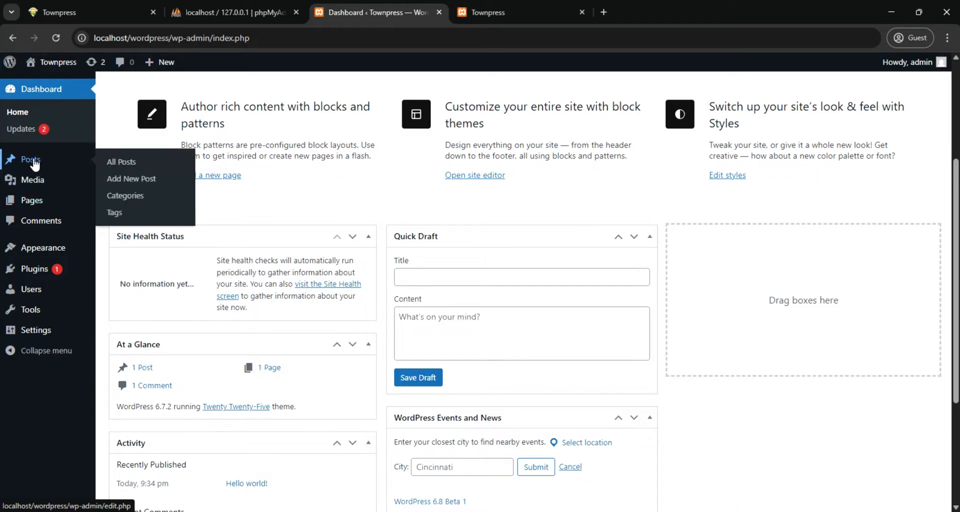
click(30, 163)
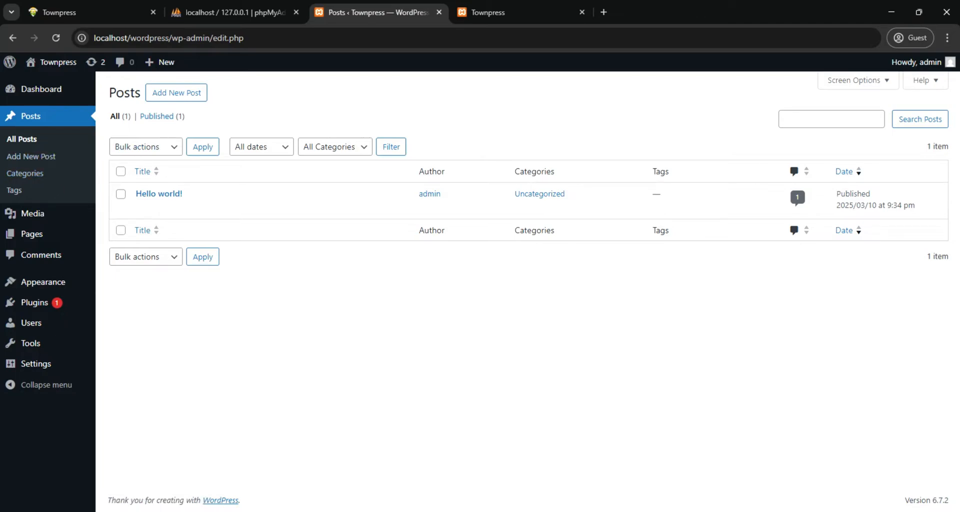
mouse_move(33, 216)
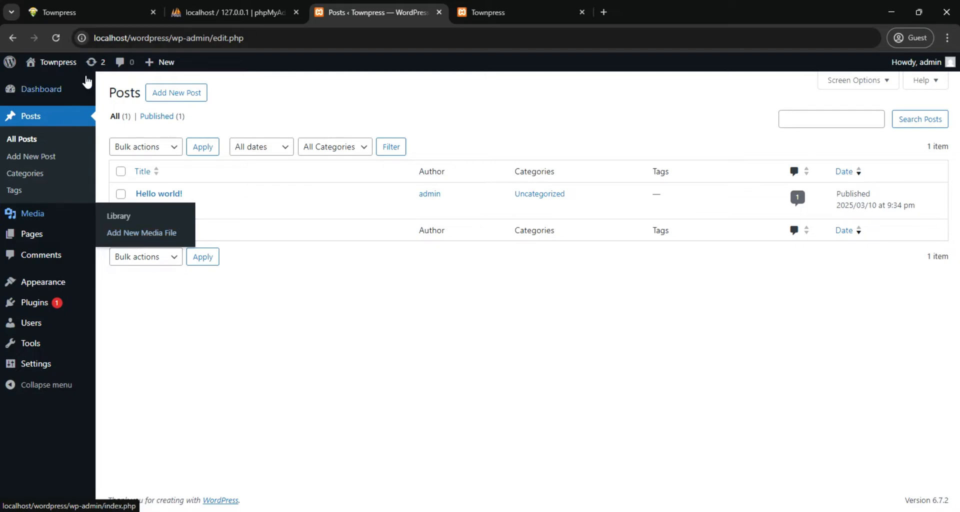
mouse_move(31, 218)
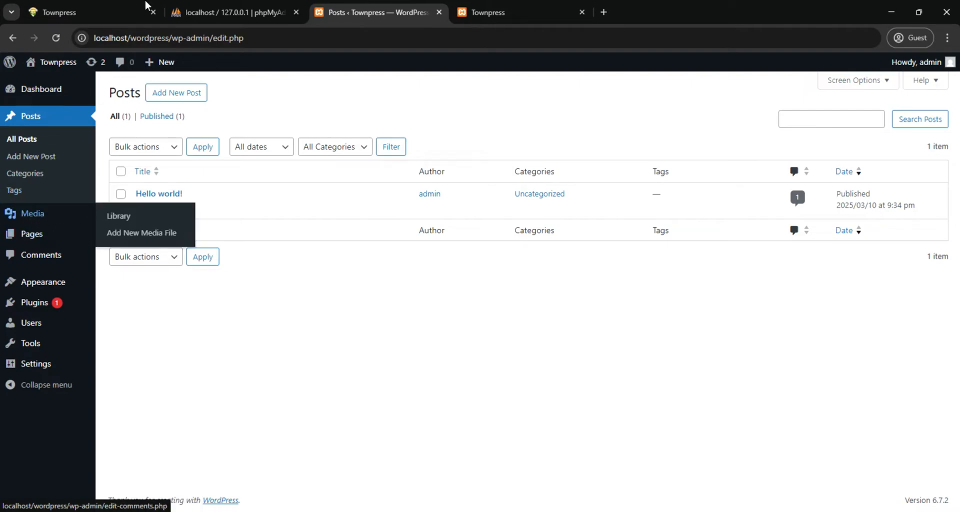
click(112, 12)
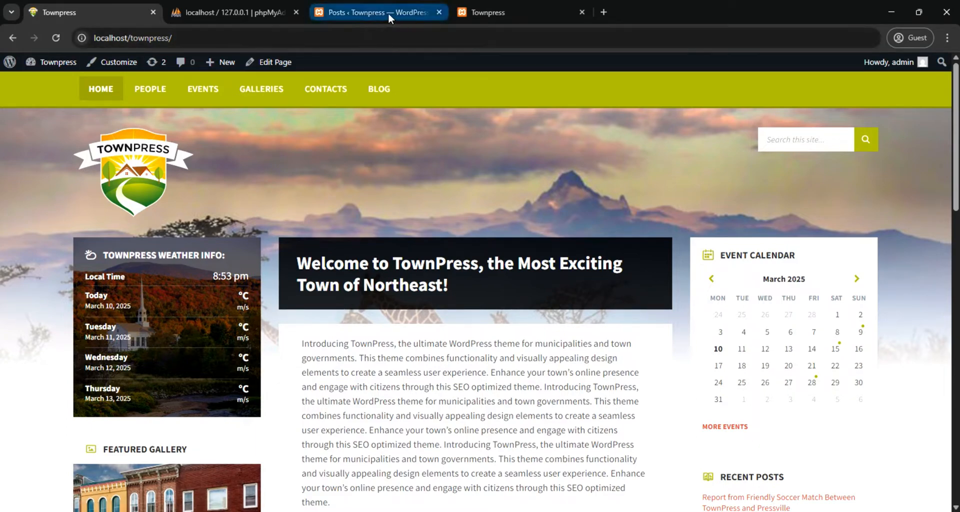
click(400, 12)
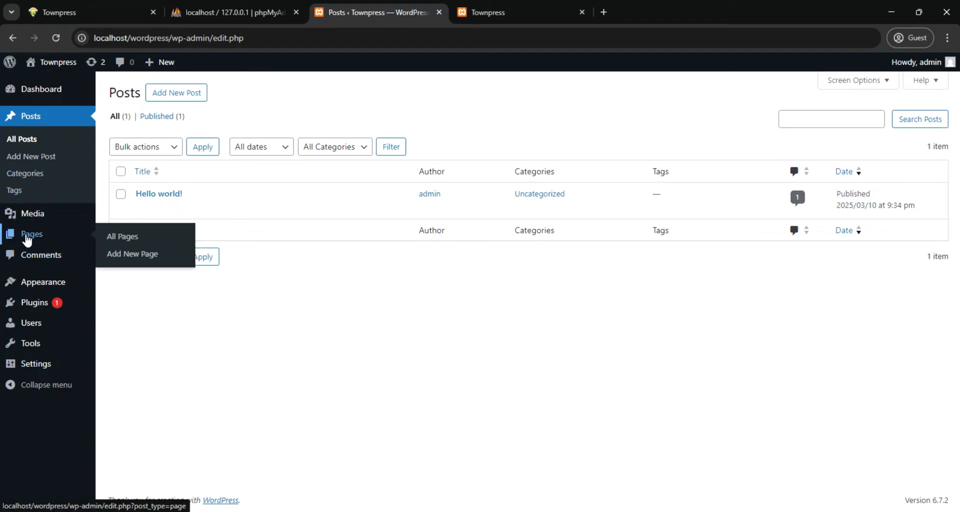
click(27, 239)
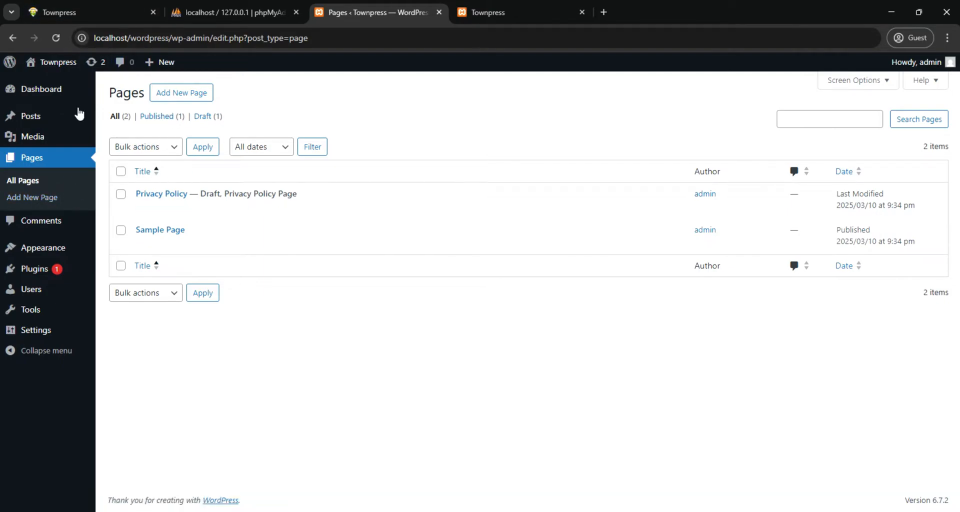
click(88, 10)
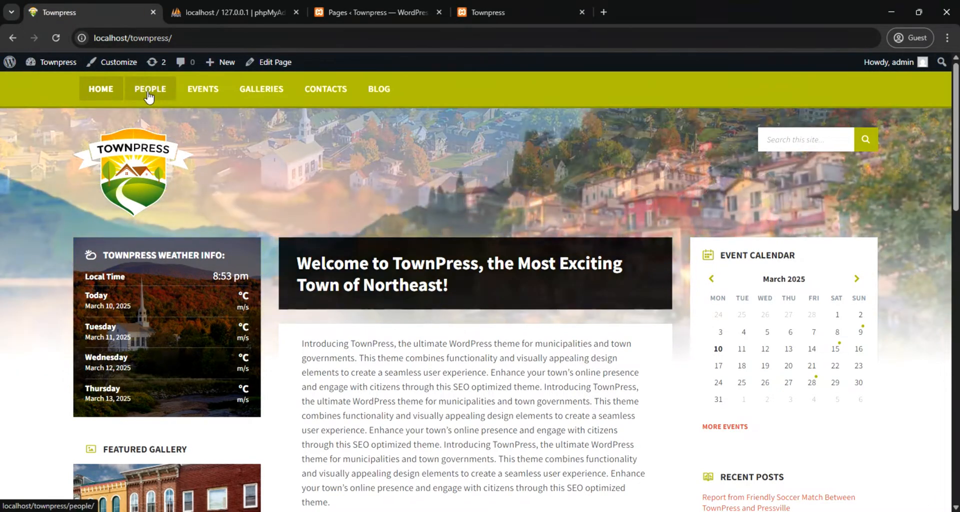
click(148, 90)
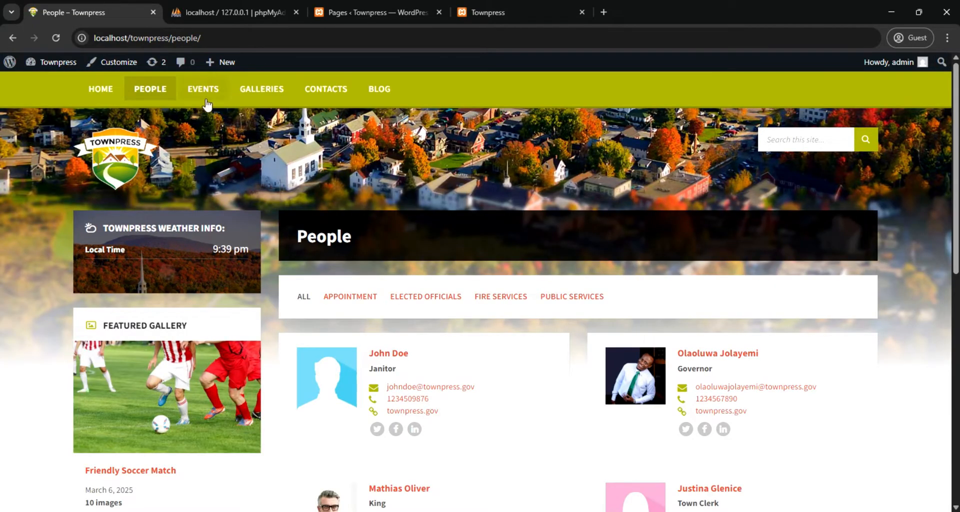
click(203, 92)
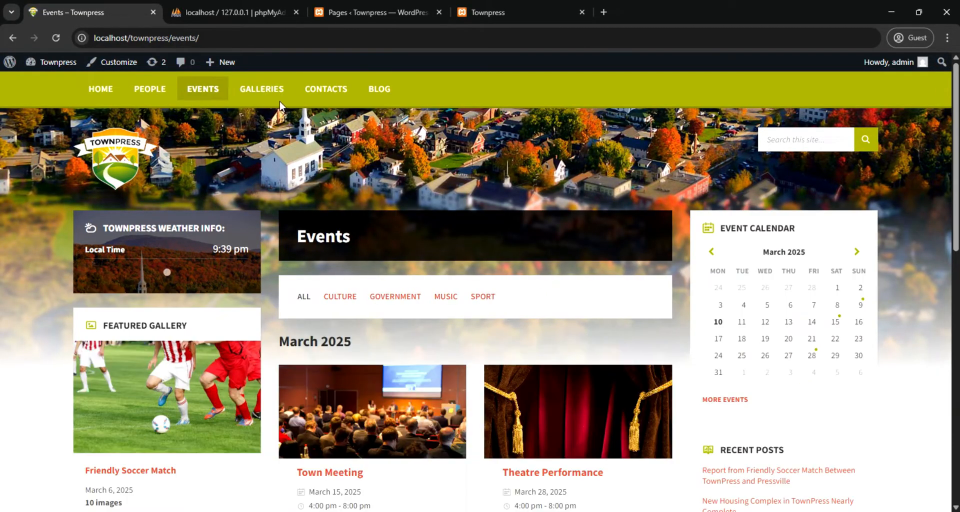
click(270, 92)
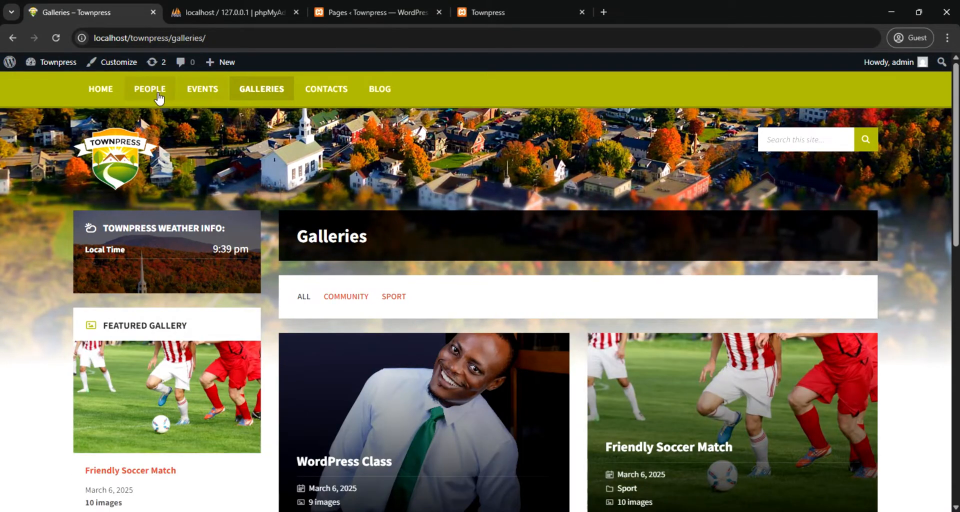
click(151, 90)
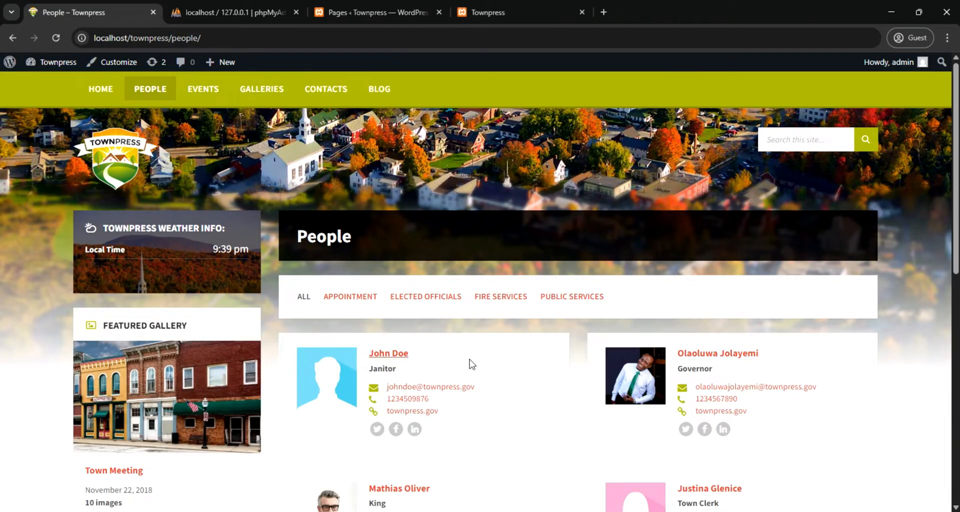
click(725, 355)
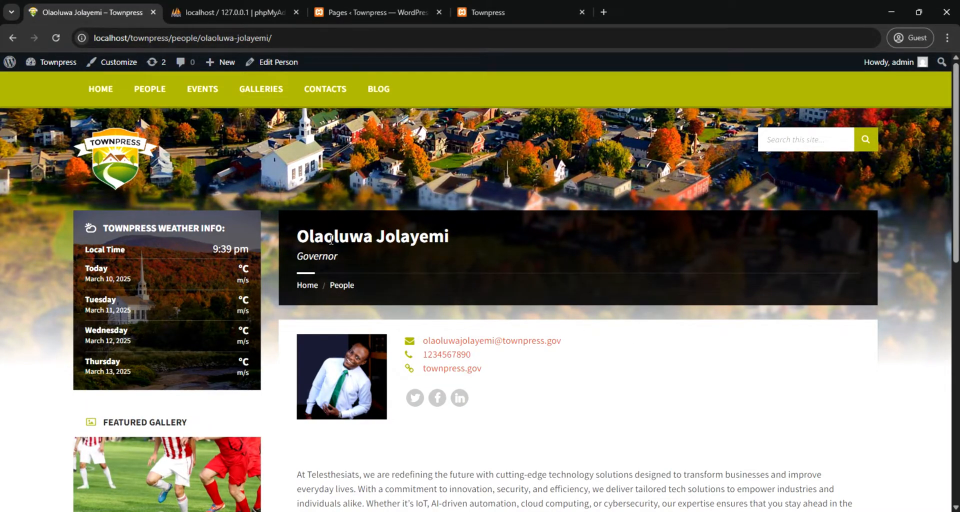
Return to the new site's admin area and view the list of all comments
click(349, 13)
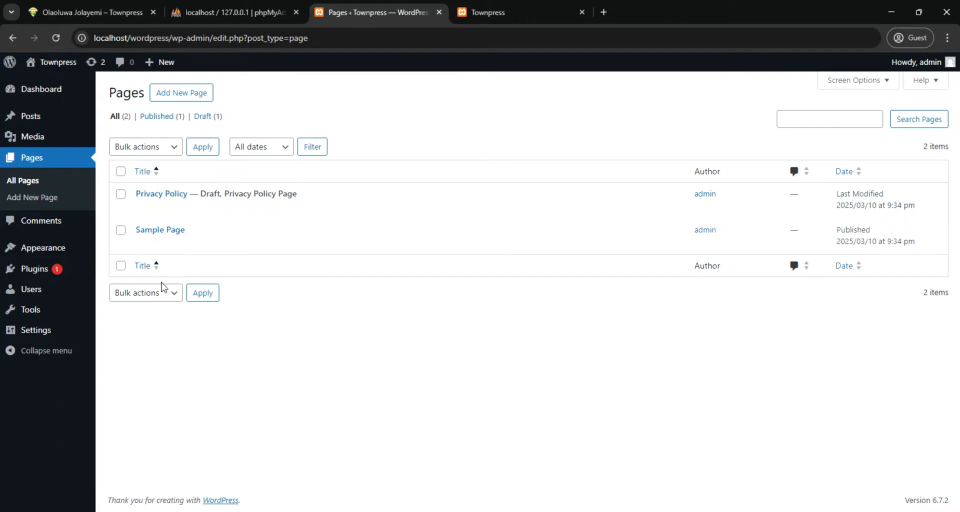
click(42, 226)
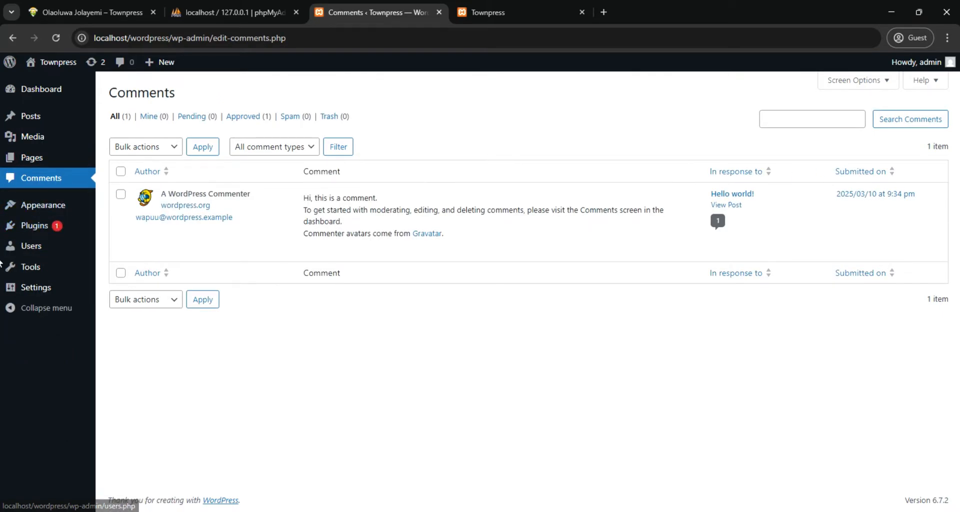
mouse_move(22, 256)
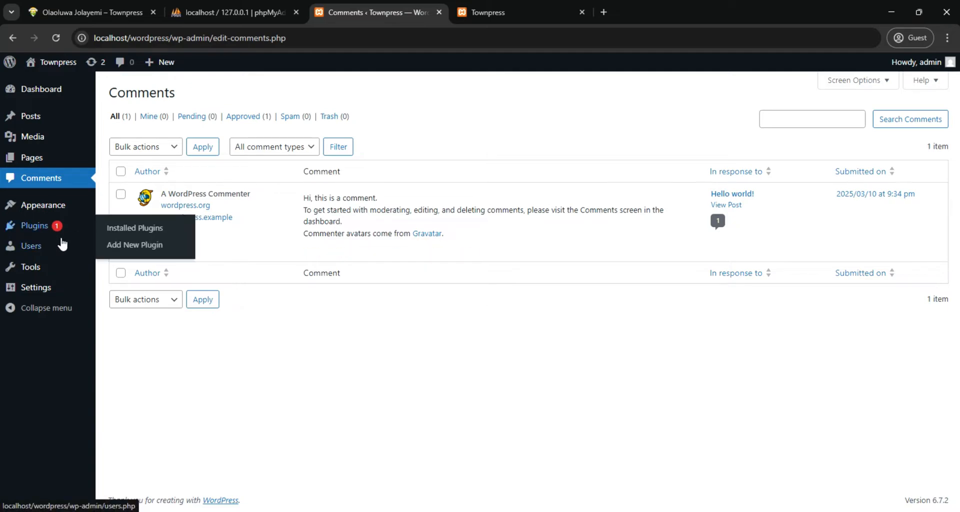
mouse_move(42, 206)
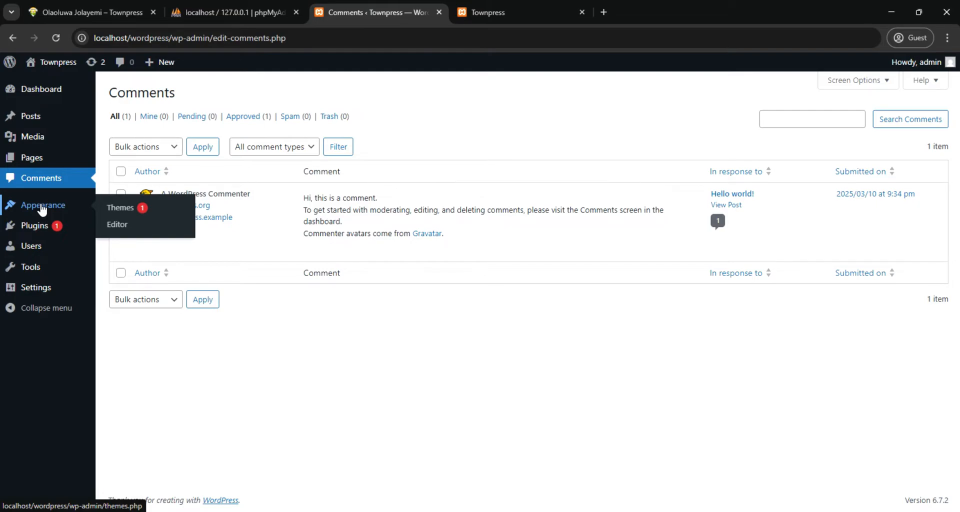
click(42, 206)
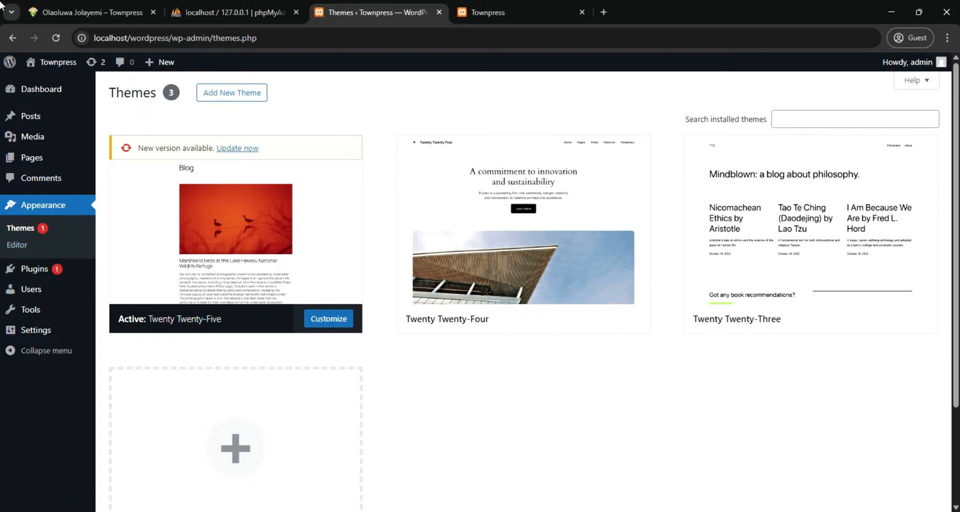
click(96, 14)
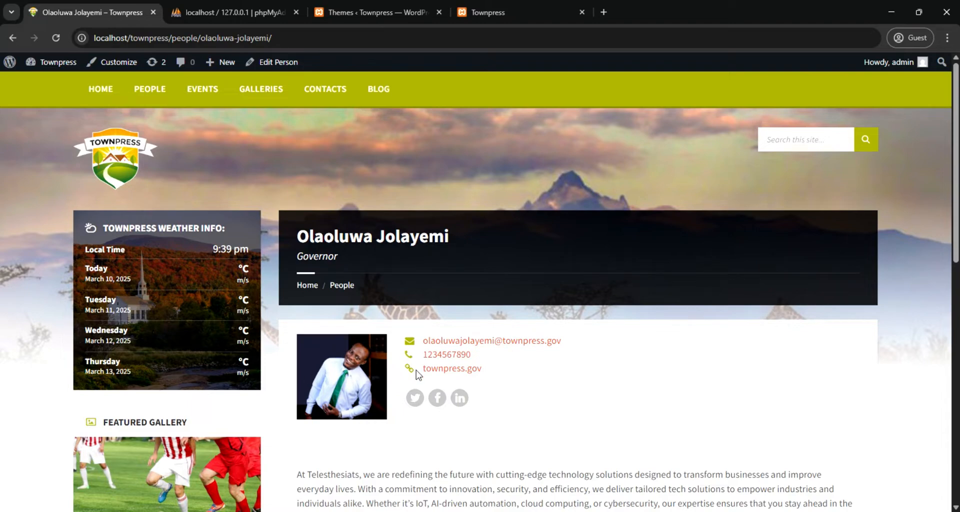
scroll(417, 376, down, 2)
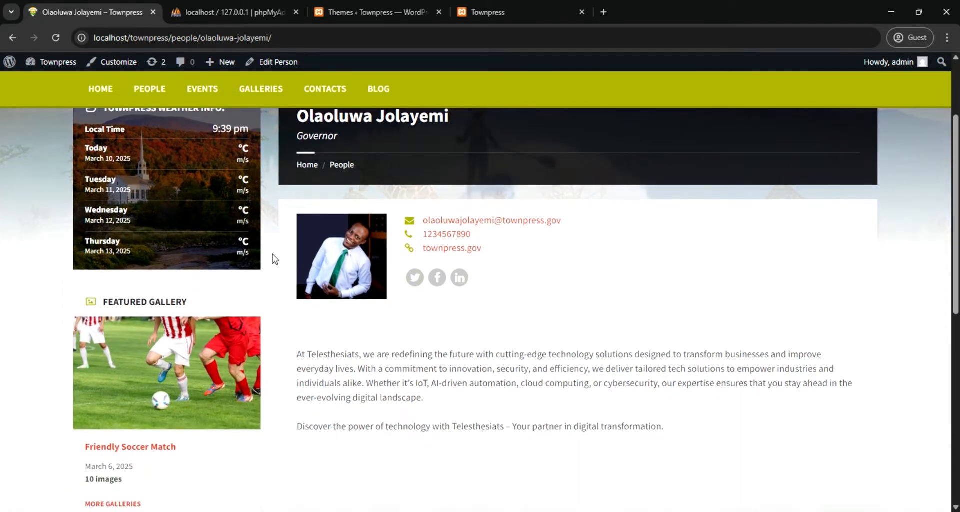
scroll(272, 257, up, 2)
scroll(232, 323, down, 2)
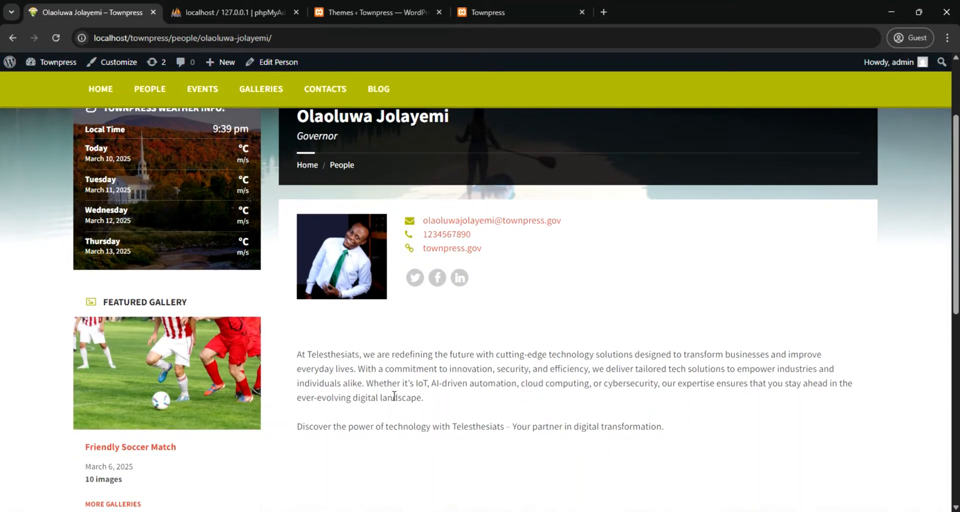
scroll(396, 400, up, 1)
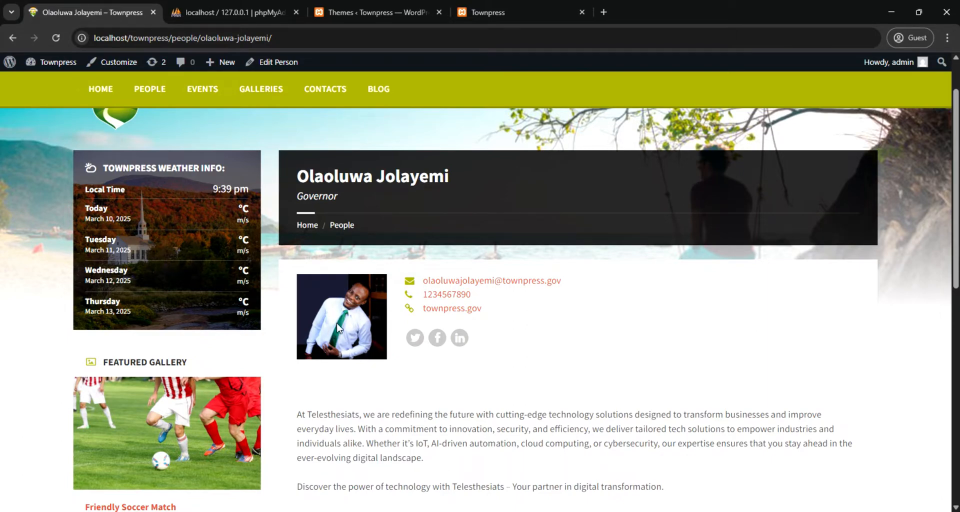
scroll(413, 408, down, 3)
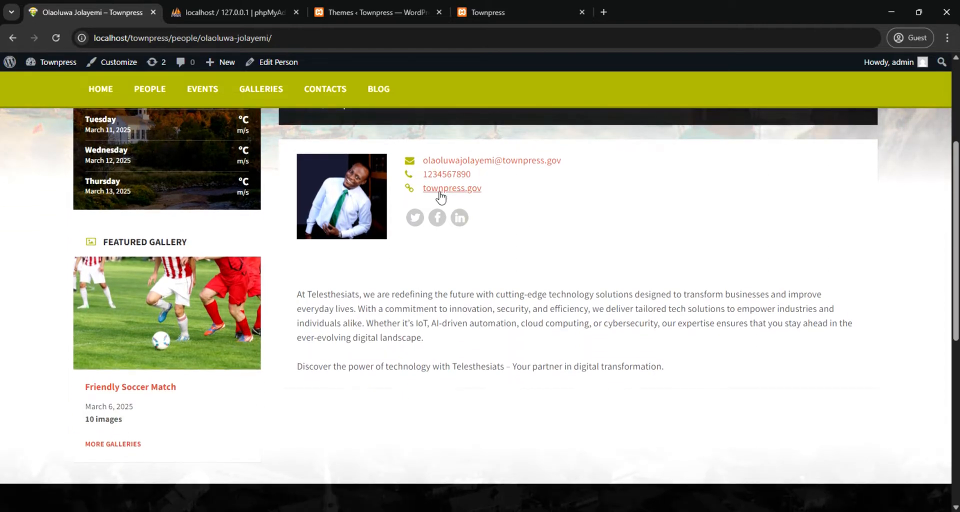
scroll(418, 220, up, 3)
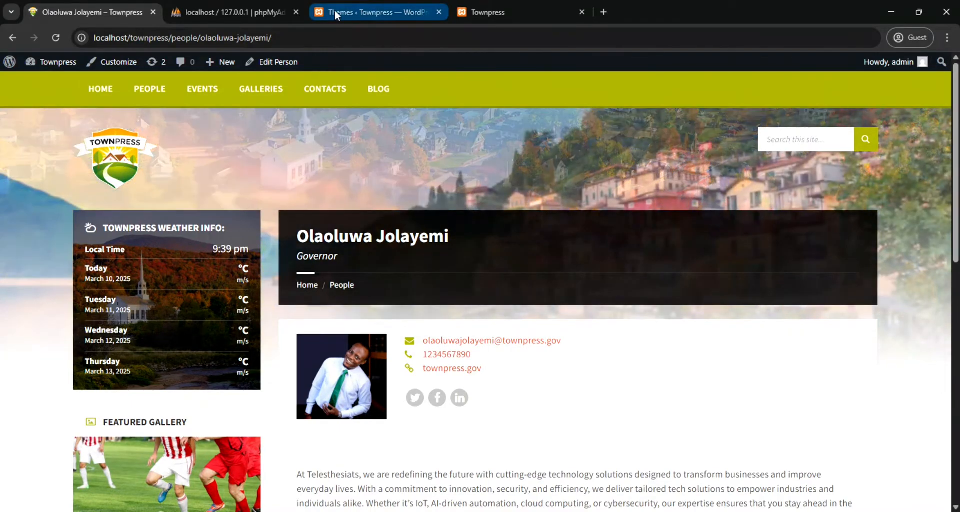
click(335, 12)
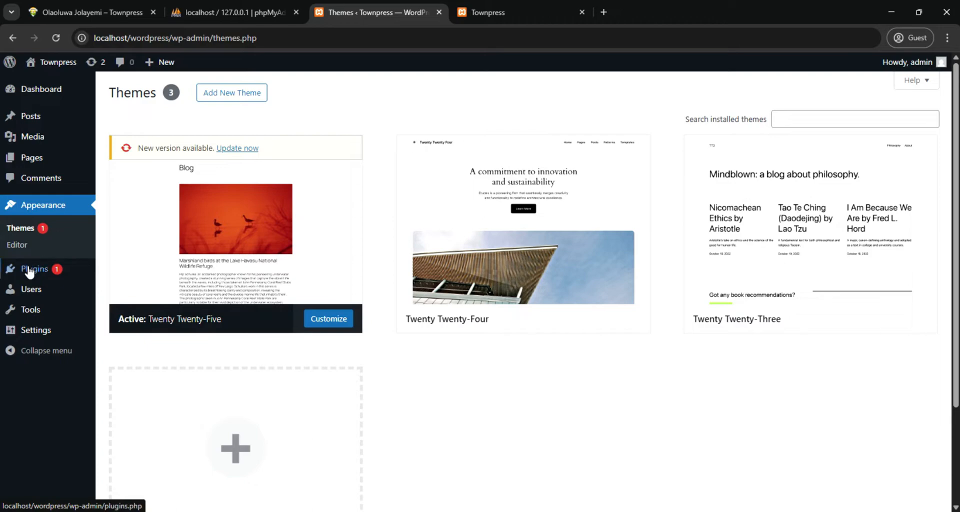
mouse_move(37, 274)
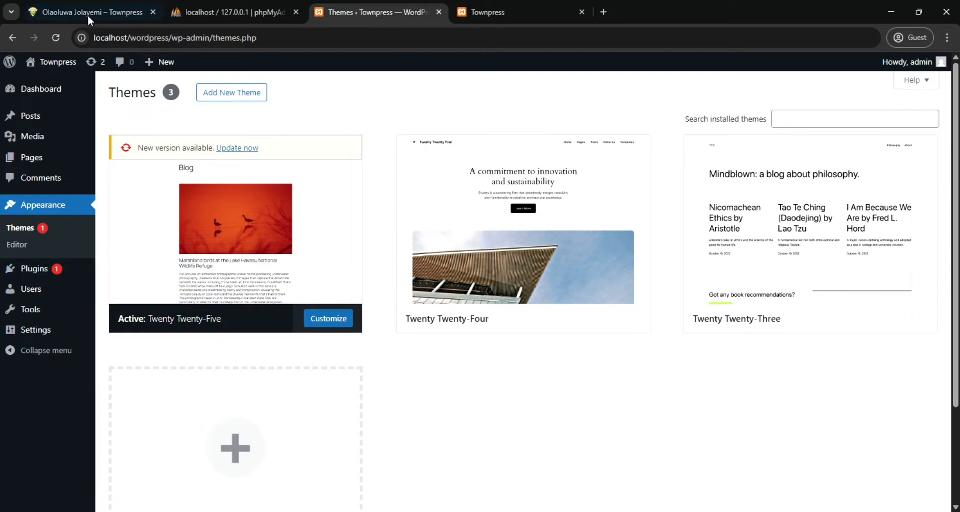
Review the example site's profile page again, covering the weather widget, featured gallery, search field and footer sections
click(70, 11)
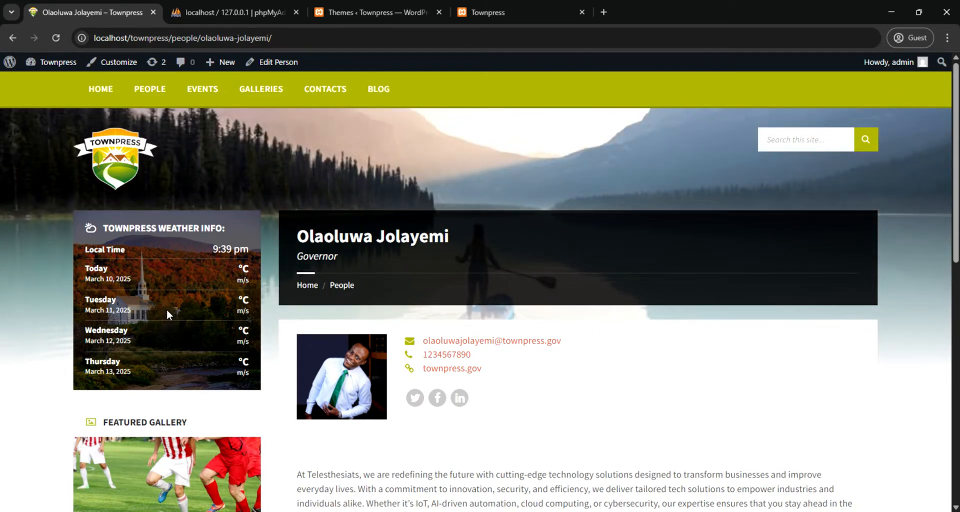
scroll(152, 340, down, 2)
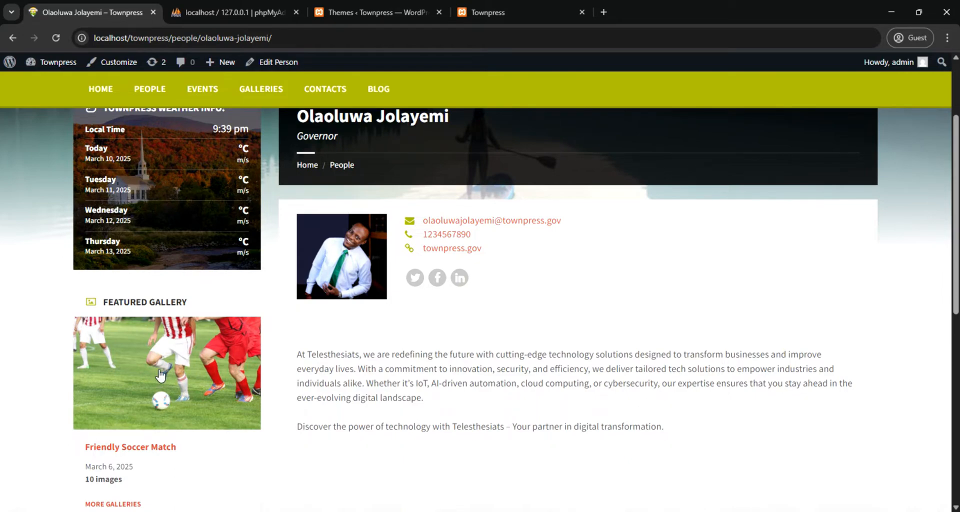
scroll(157, 378, up, 2)
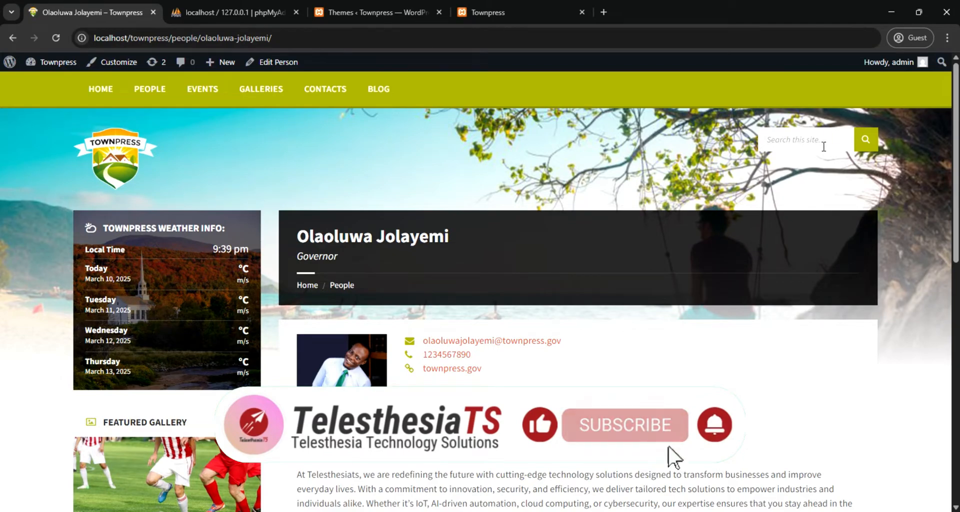
scroll(637, 262, down, 5)
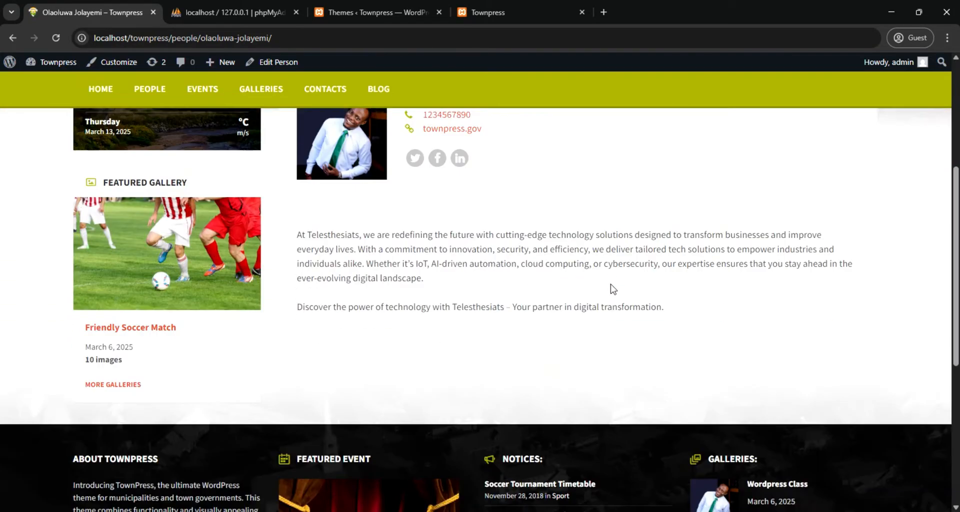
scroll(609, 289, down, 3)
scroll(600, 289, up, 7)
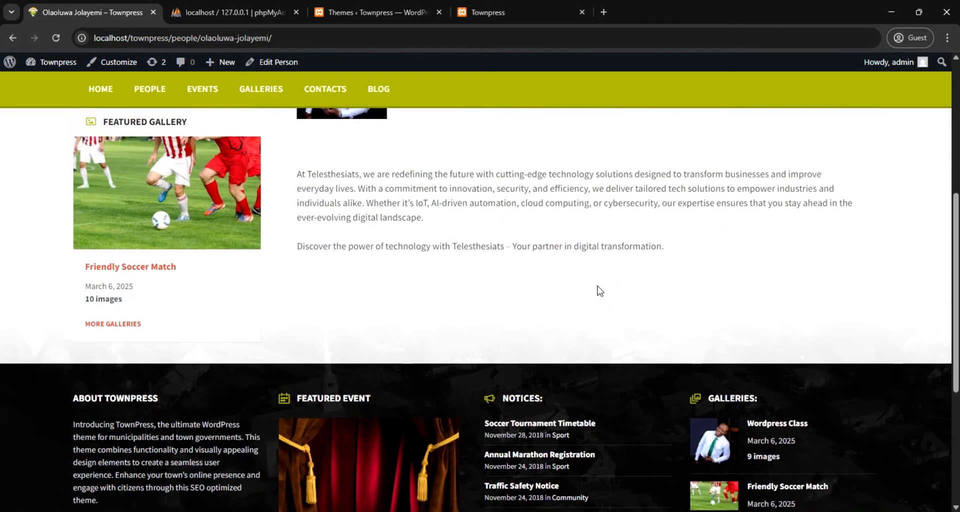
scroll(590, 286, up, 1)
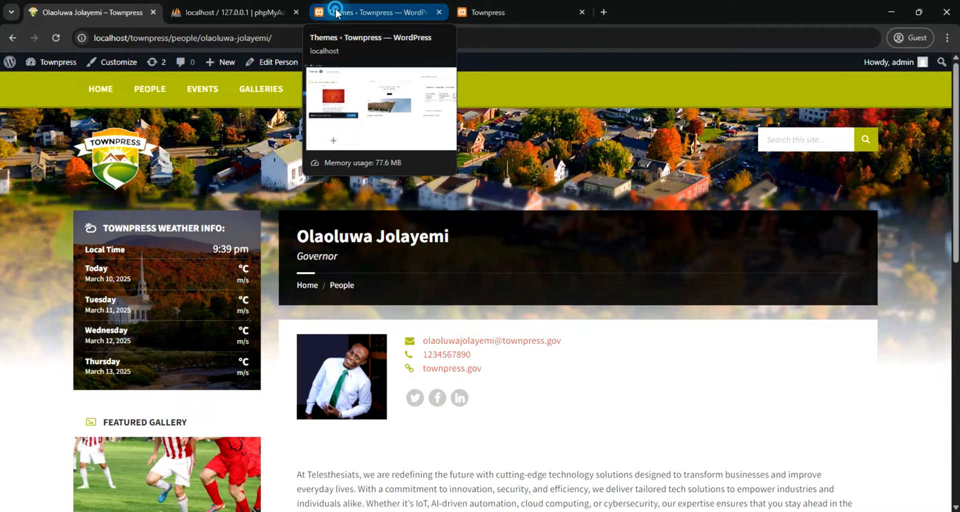
Switch back to the new site's admin area and view the list of all users
click(335, 8)
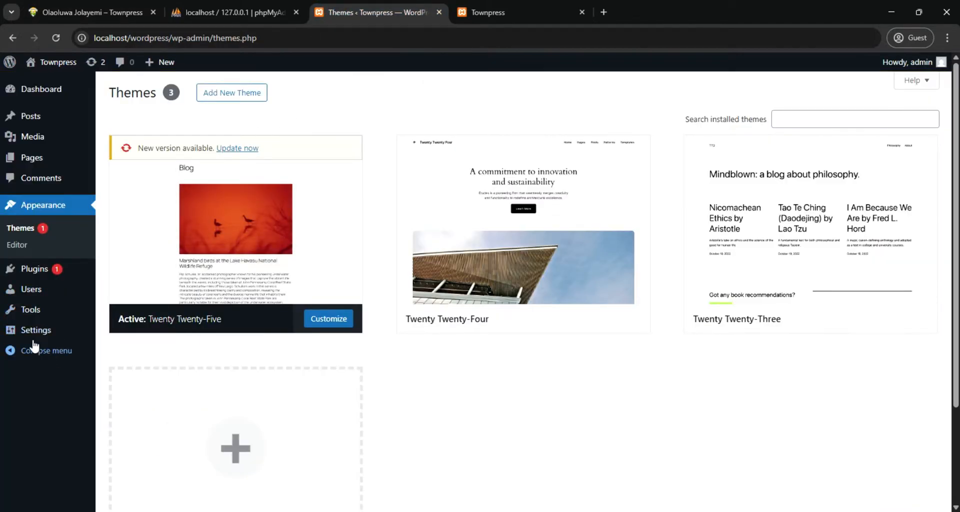
mouse_move(30, 291)
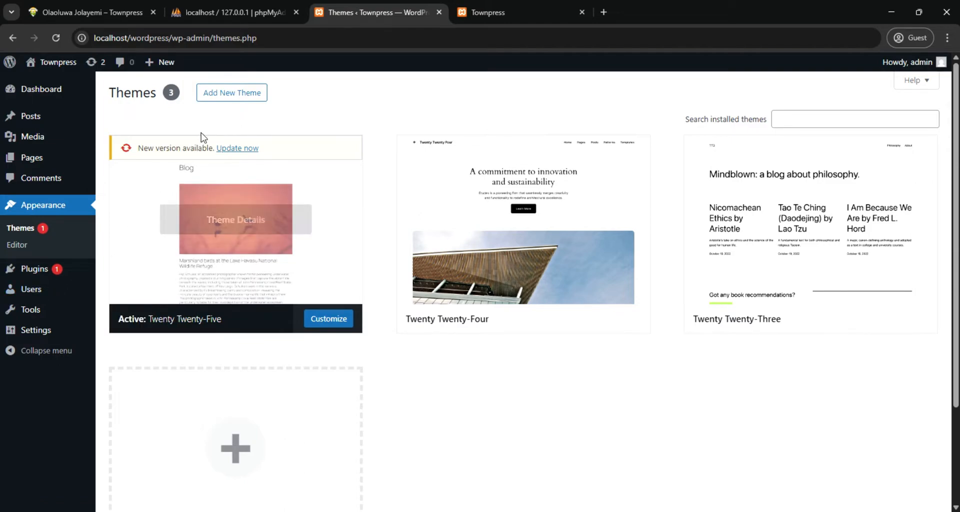
mouse_move(27, 307)
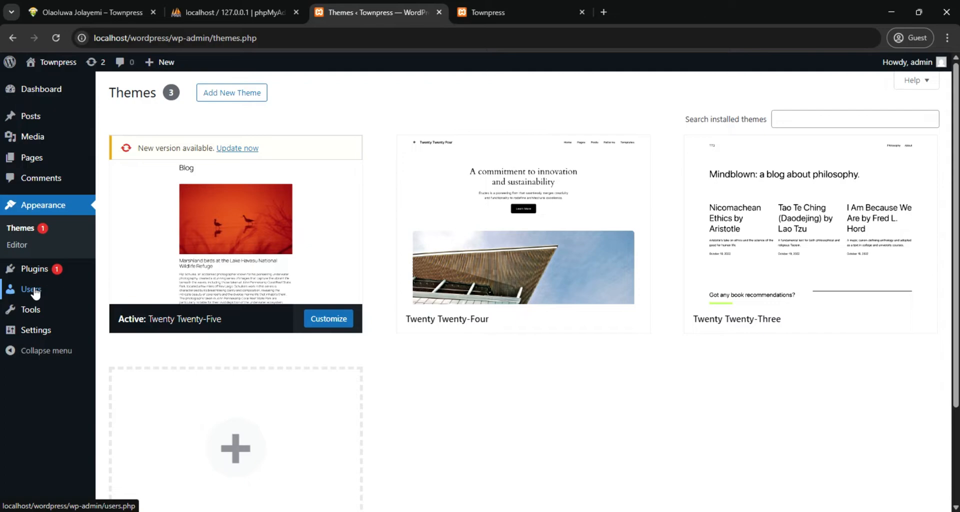
click(34, 291)
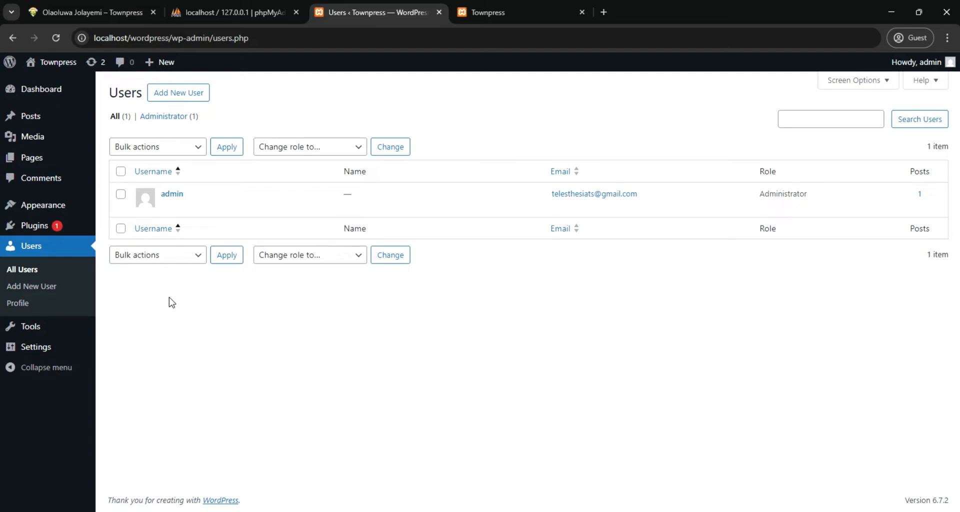
mouse_move(166, 203)
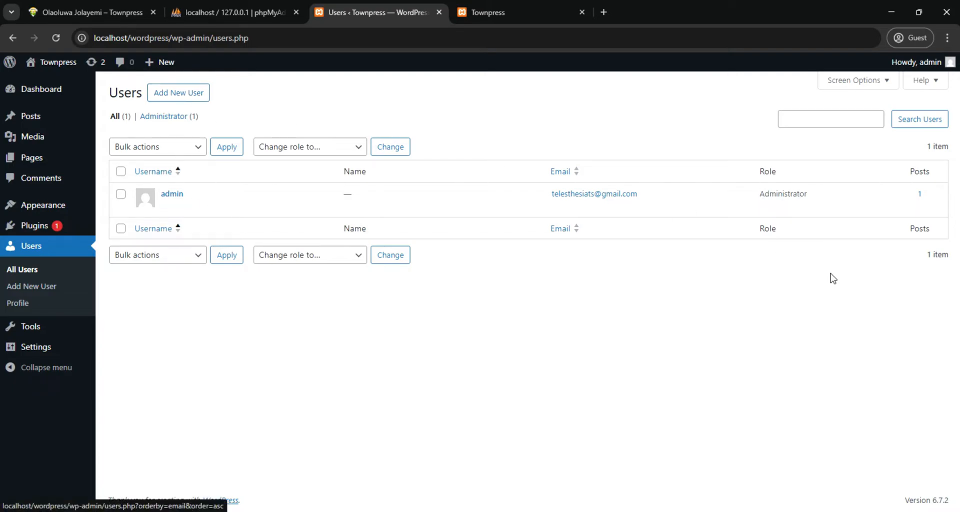
Open the form for adding a user, view the available roles, and return to the user list without saving
click(179, 94)
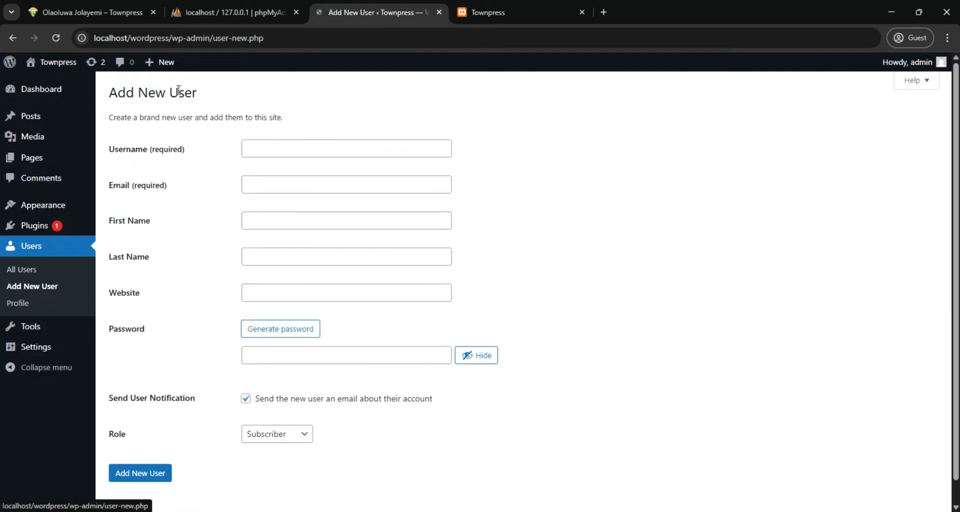
scroll(307, 387, down, 1)
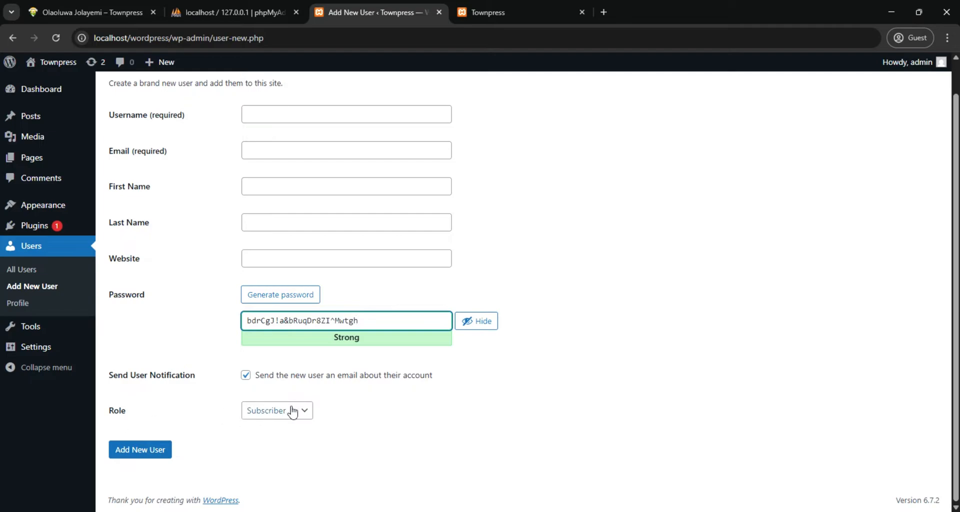
click(305, 413)
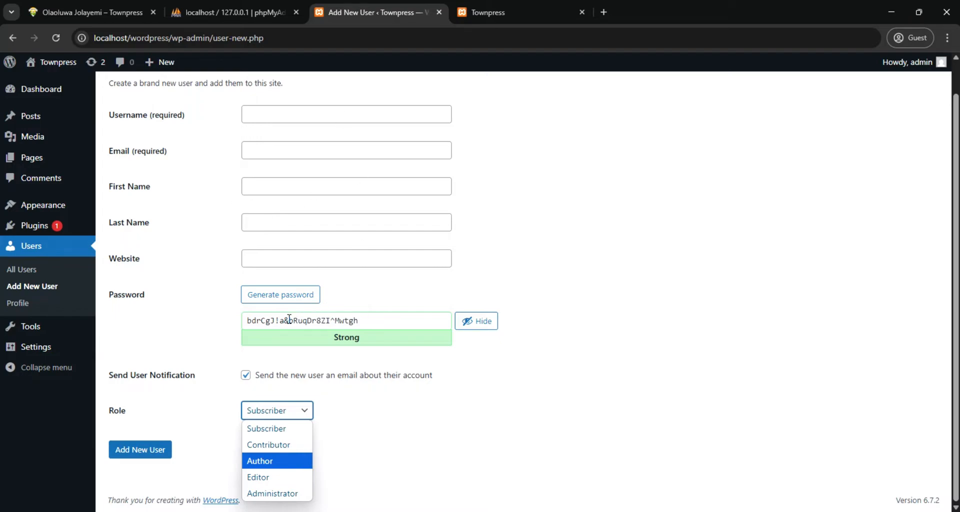
click(17, 271)
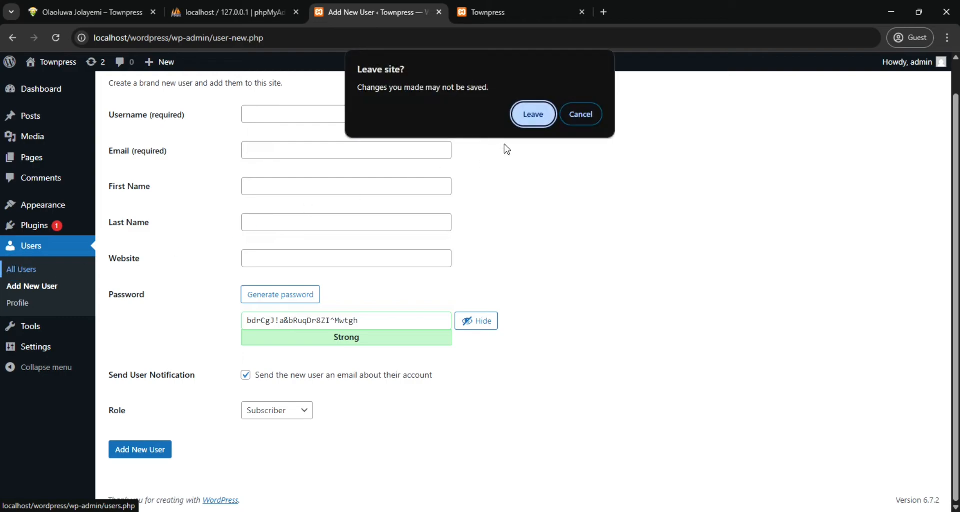
click(533, 114)
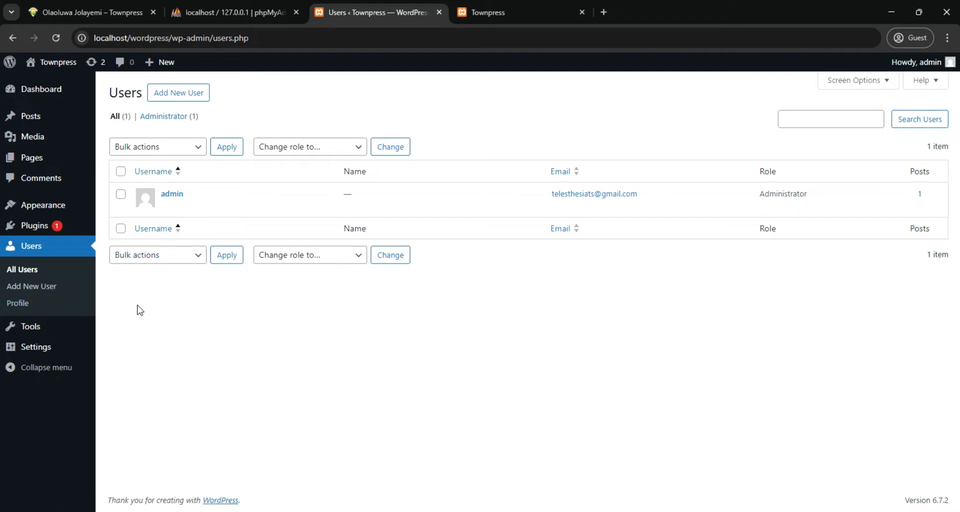
Glance at the example site's profile page, return to the new site's admin area and look through the Tools options
mouse_move(12, 334)
click(90, 11)
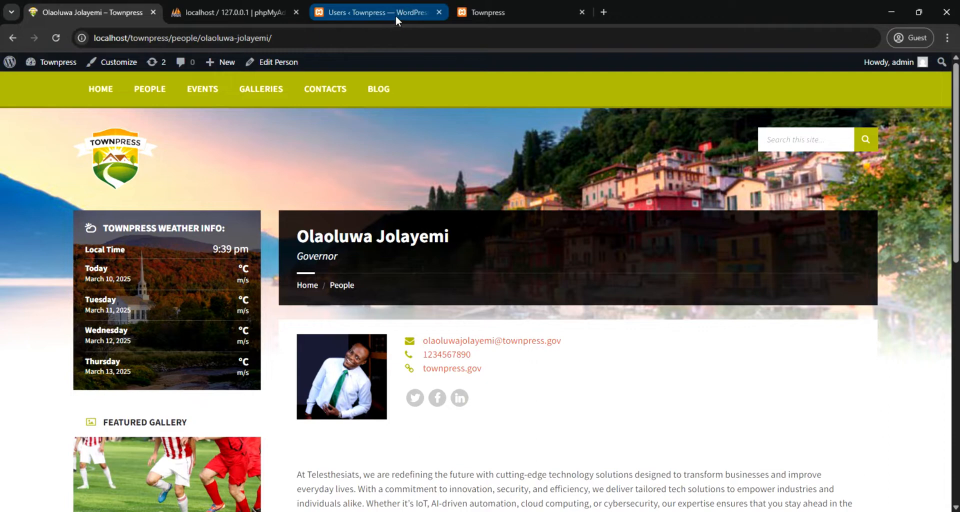
click(371, 11)
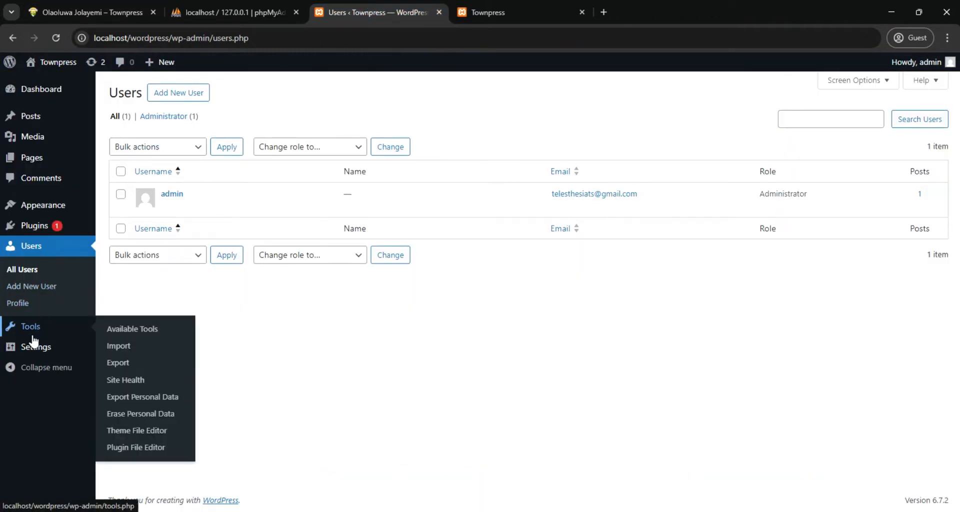
click(120, 367)
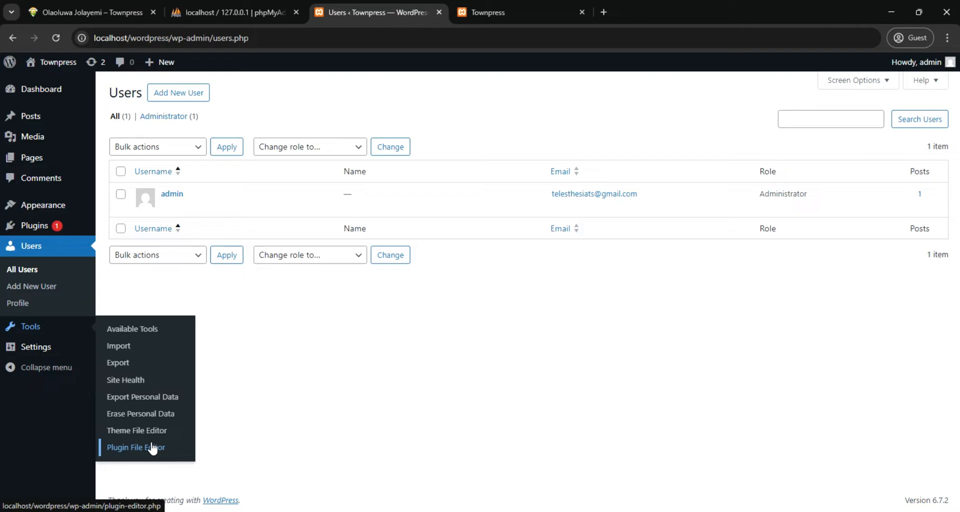
Open the new site's General Settings and change the site title to Wordpress
mouse_move(40, 350)
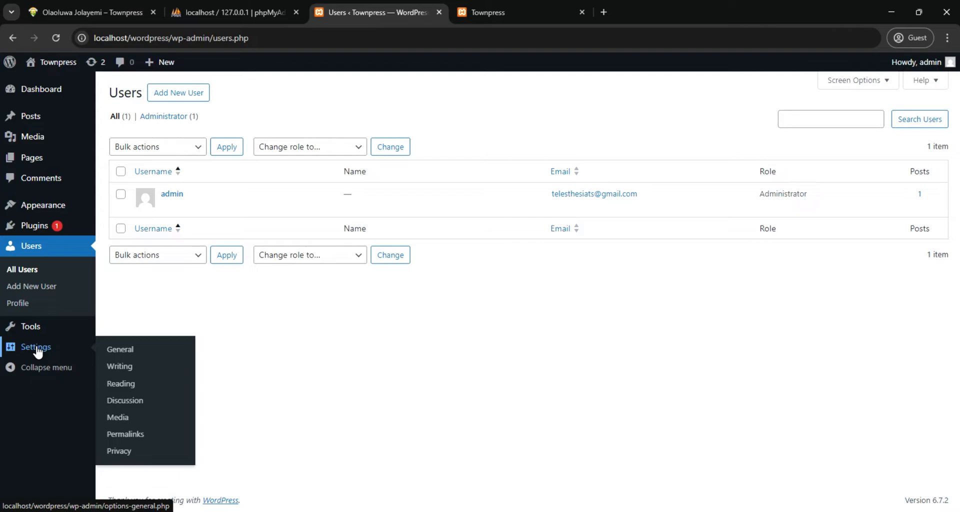
click(38, 350)
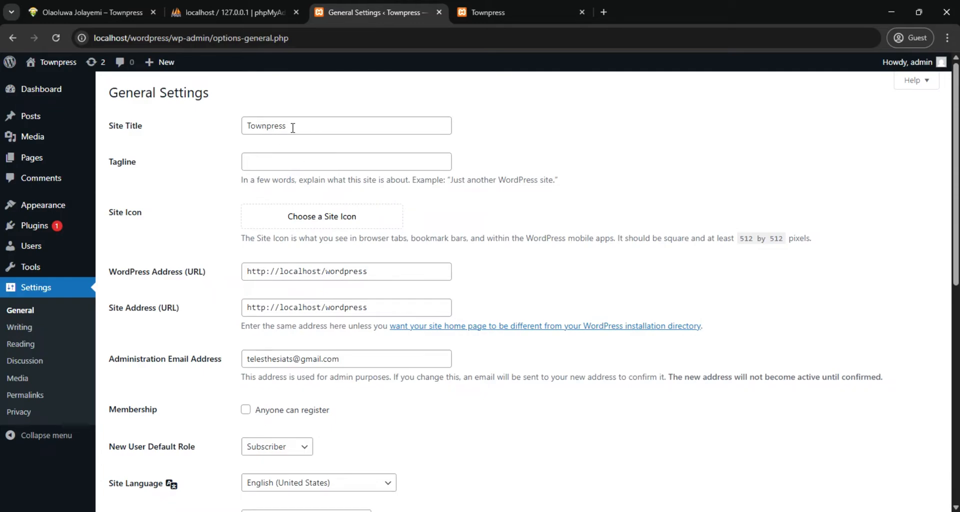
mouse_move(44, 65)
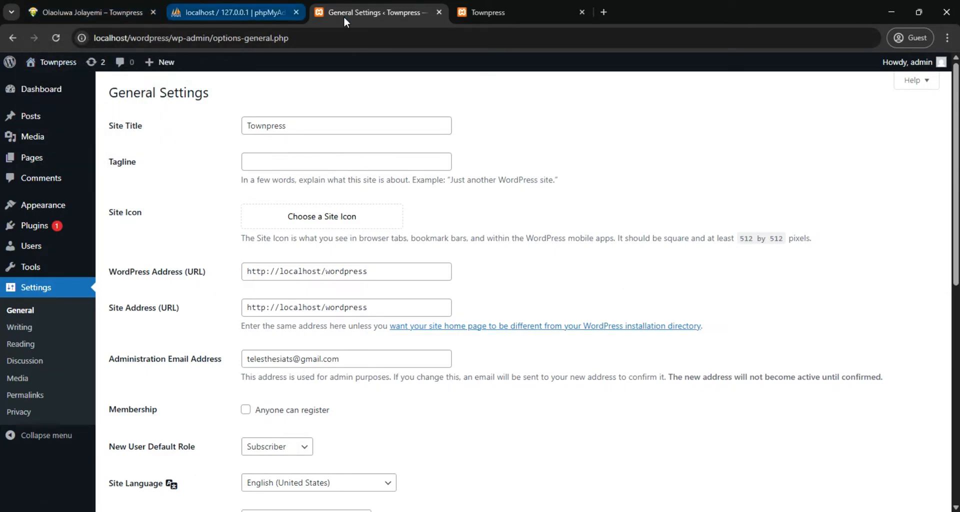
click(248, 126)
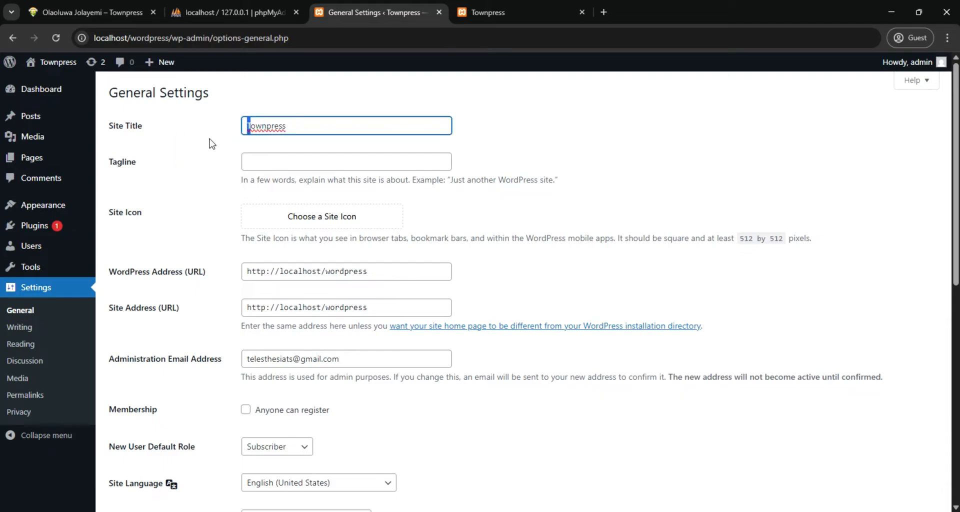
drag(266, 126, 245, 128)
text(W)
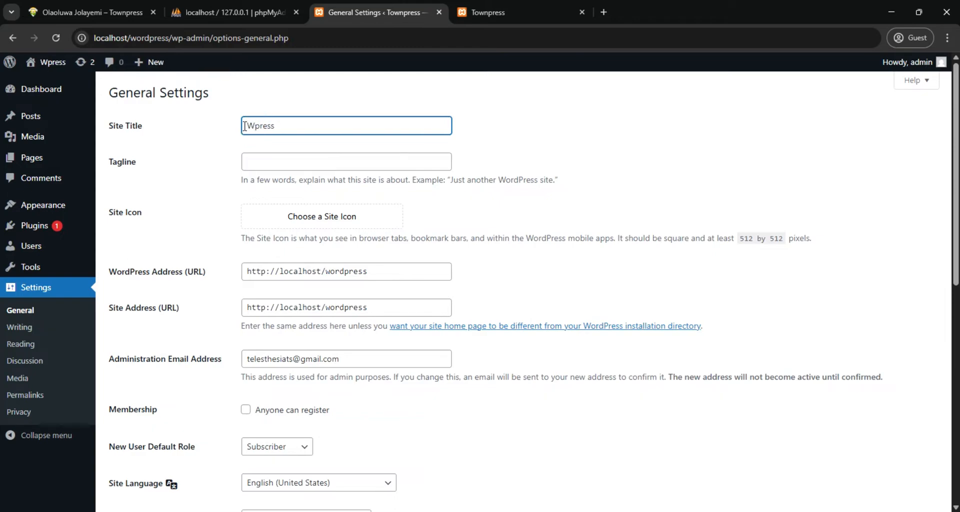
text(ord)
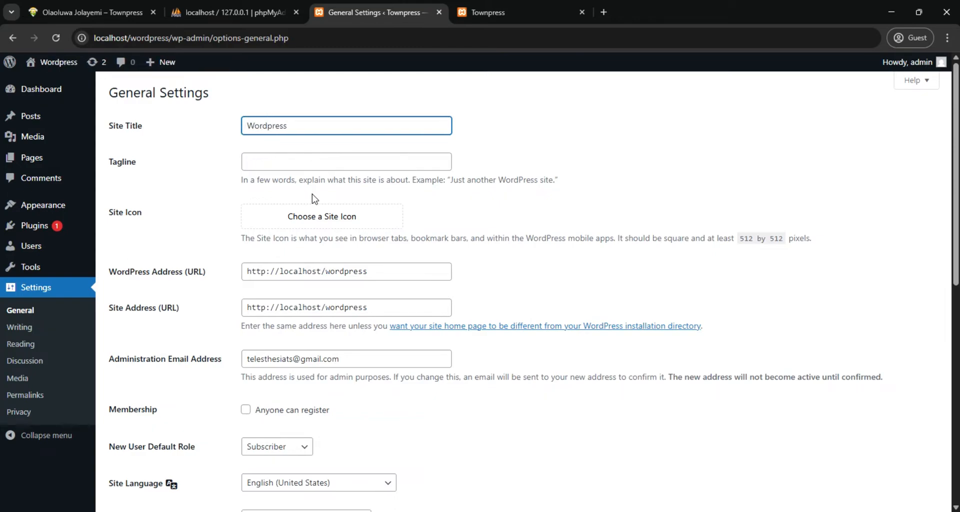
Set the week to start on Sunday in the General Settings and save the changes
click(305, 164)
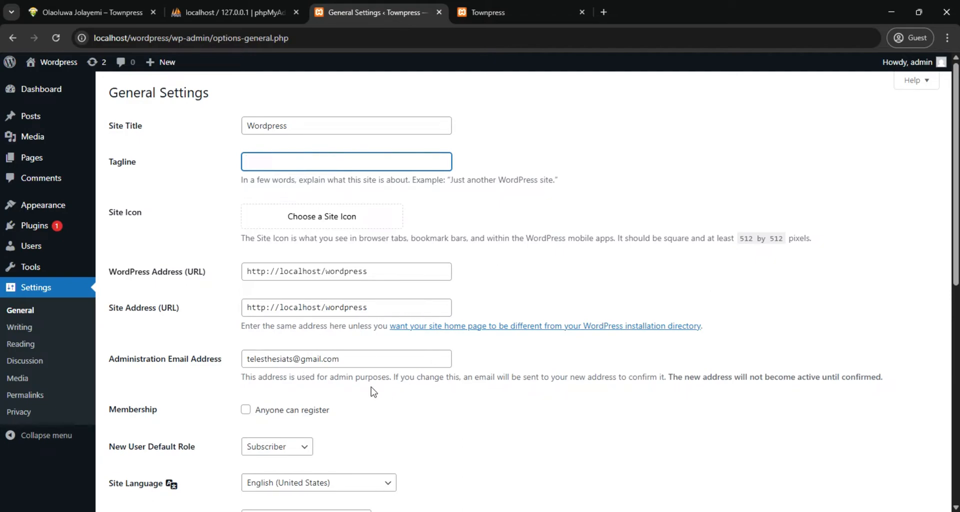
scroll(328, 392, down, 4)
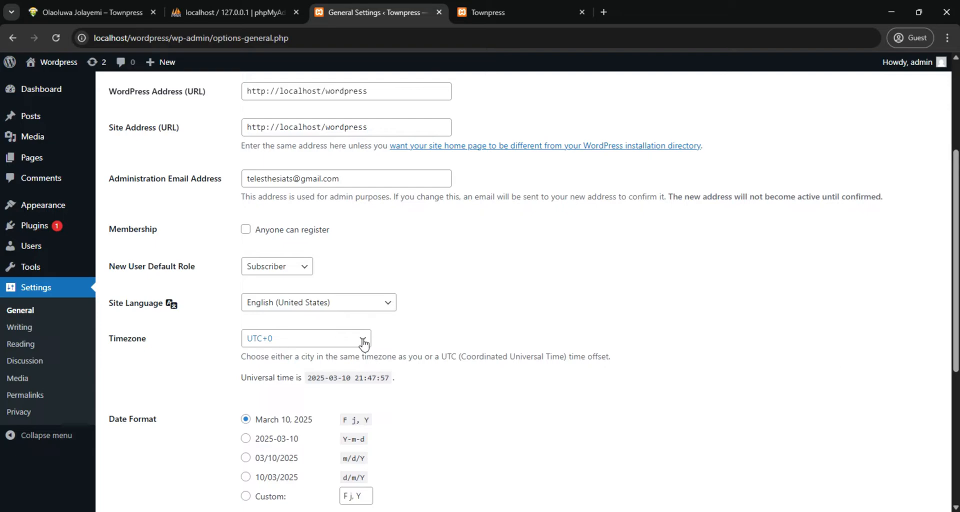
scroll(363, 343, down, 5)
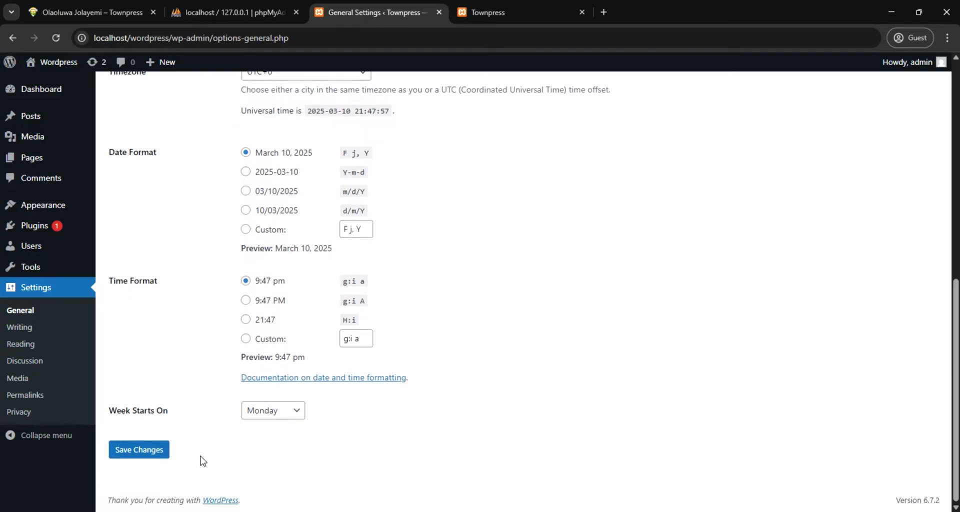
click(299, 416)
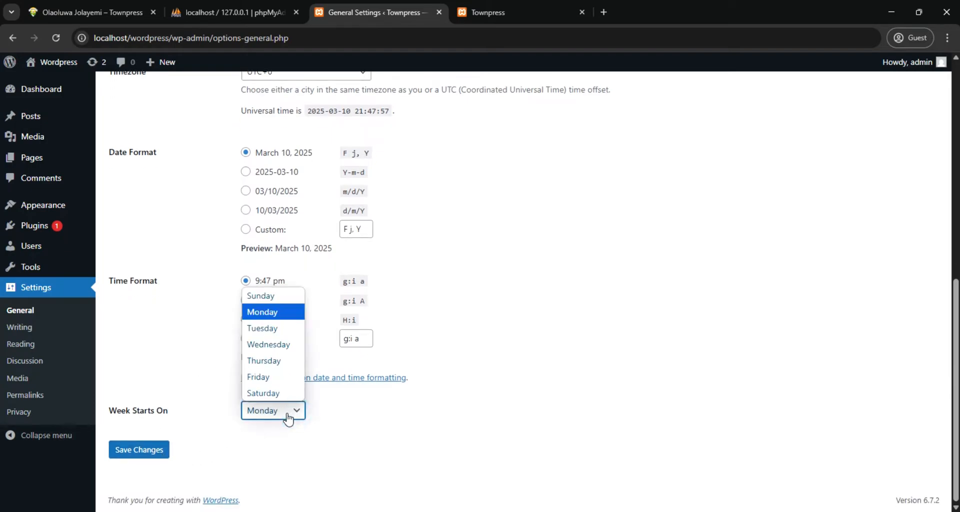
click(250, 295)
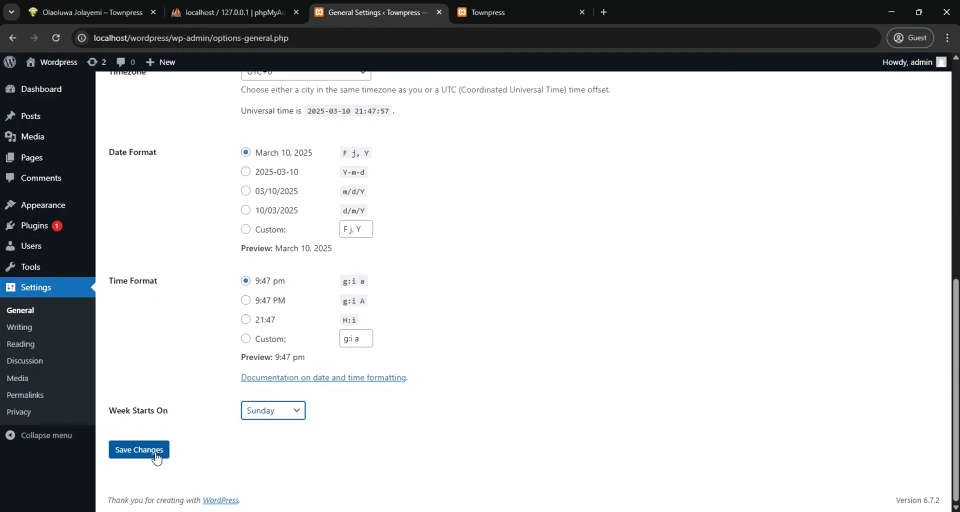
click(158, 453)
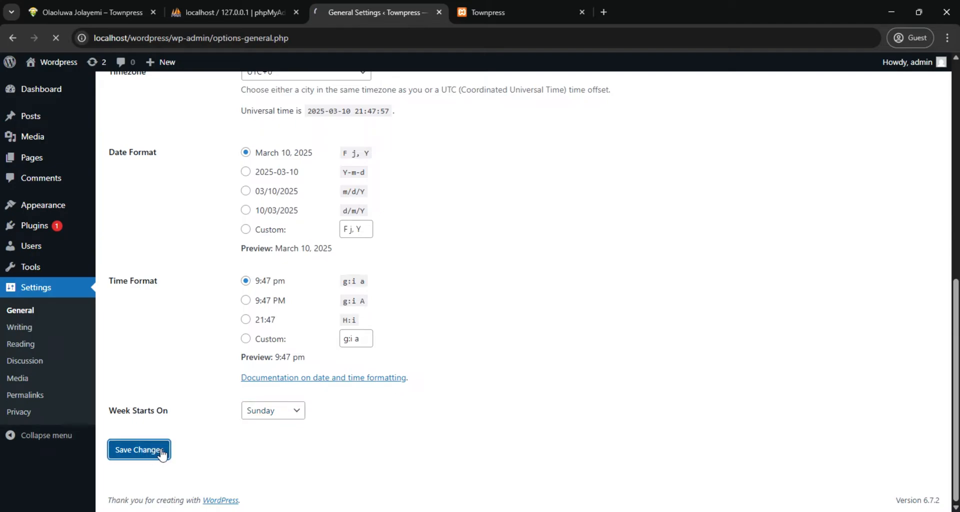
Reload the site's front page to check its title, then return to the General Settings
mouse_move(43, 66)
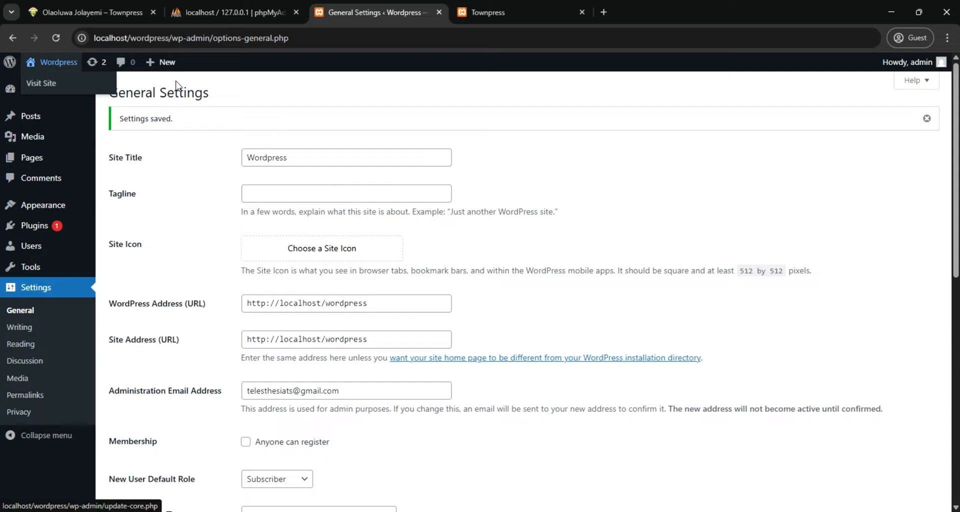
click(500, 13)
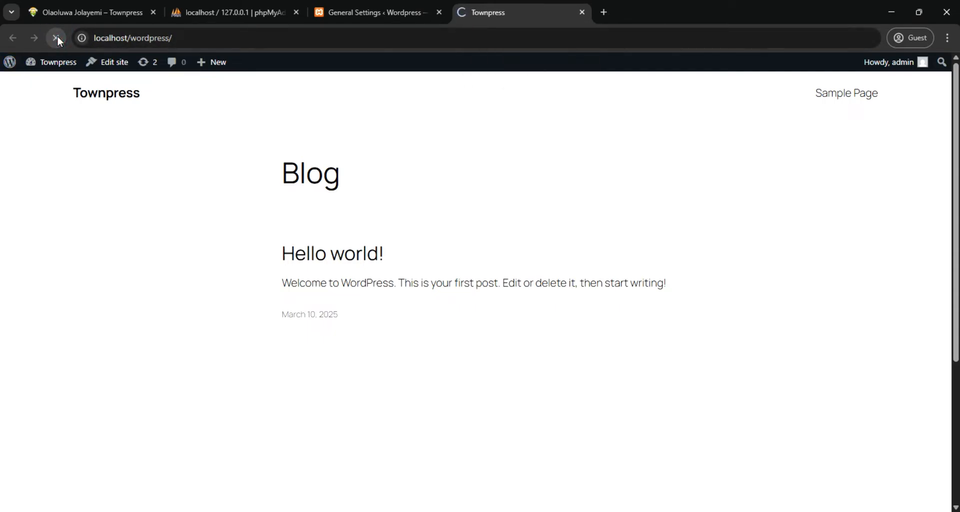
click(383, 18)
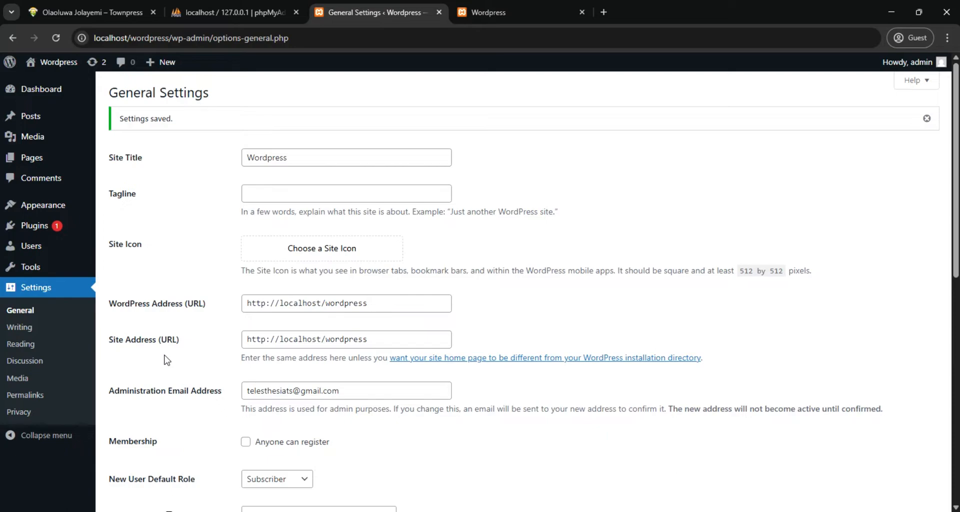
click(674, 197)
Open the installed themes, look over them, compare the active theme with the site's front page, and return to the themes
mouse_move(46, 211)
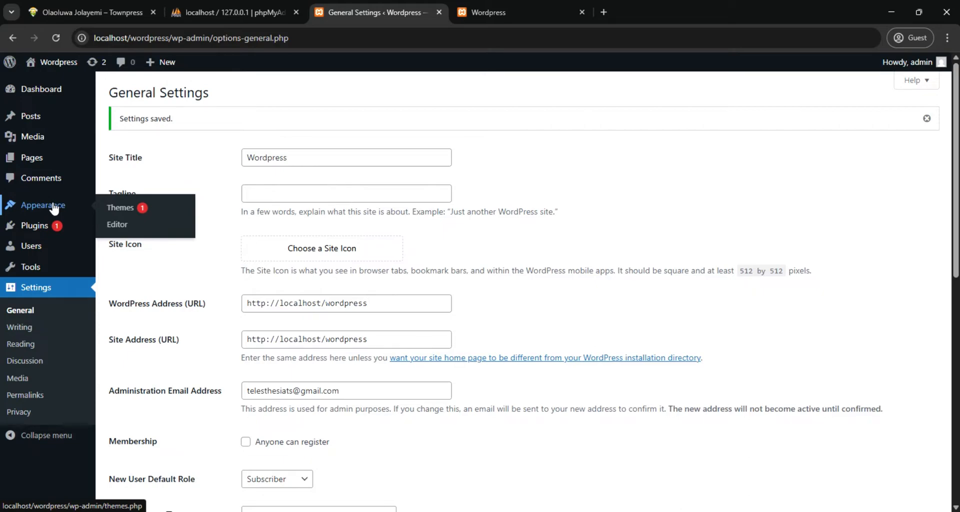
click(126, 210)
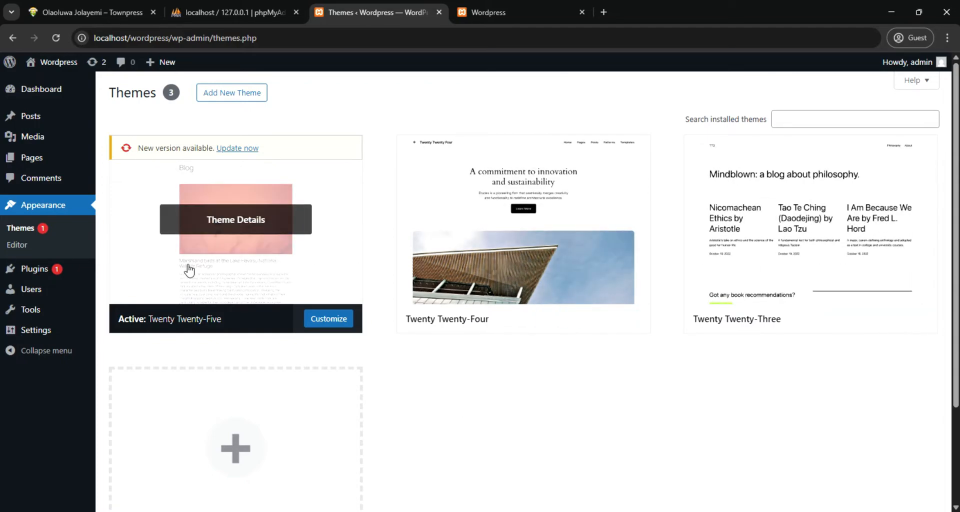
mouse_move(743, 268)
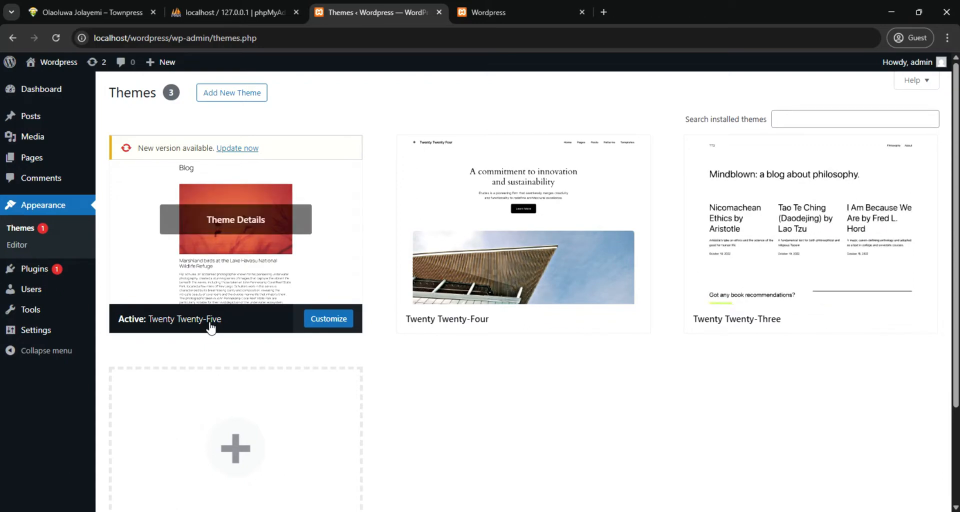
mouse_move(793, 299)
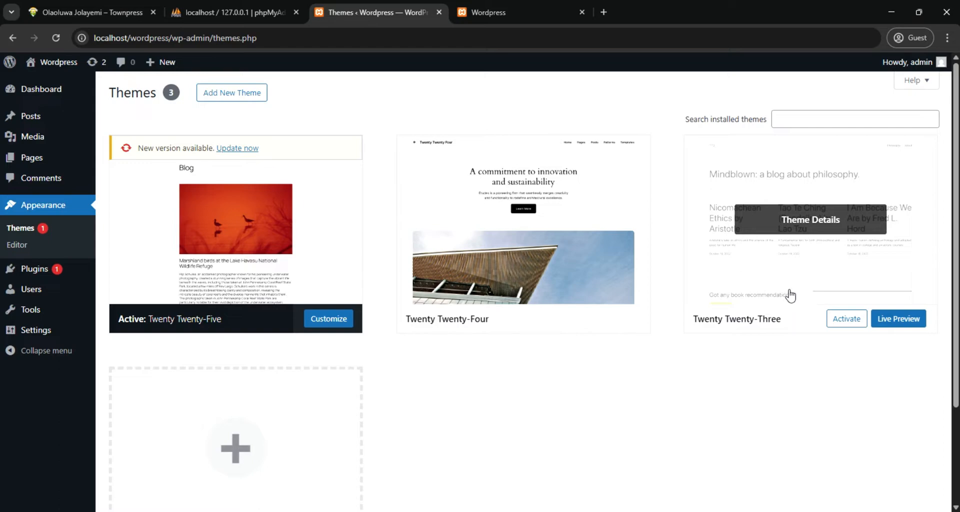
click(533, 11)
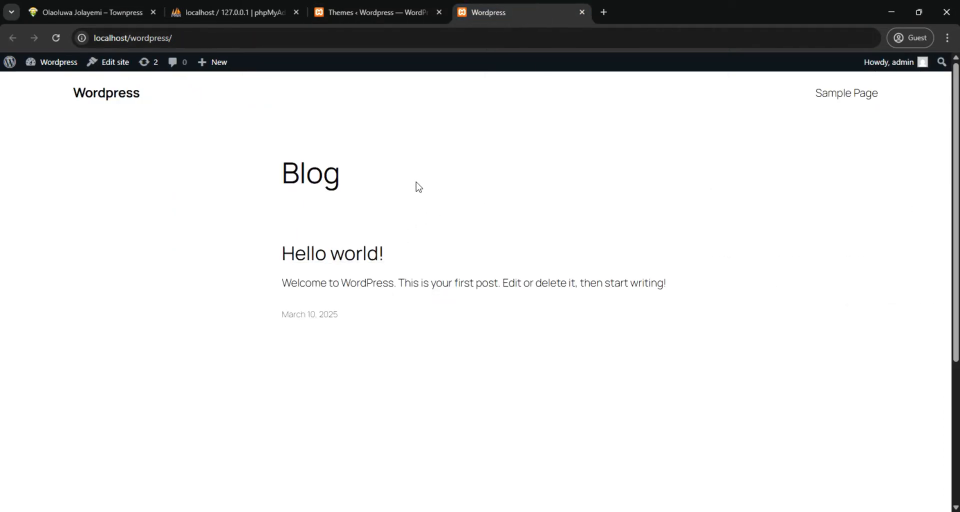
click(362, 11)
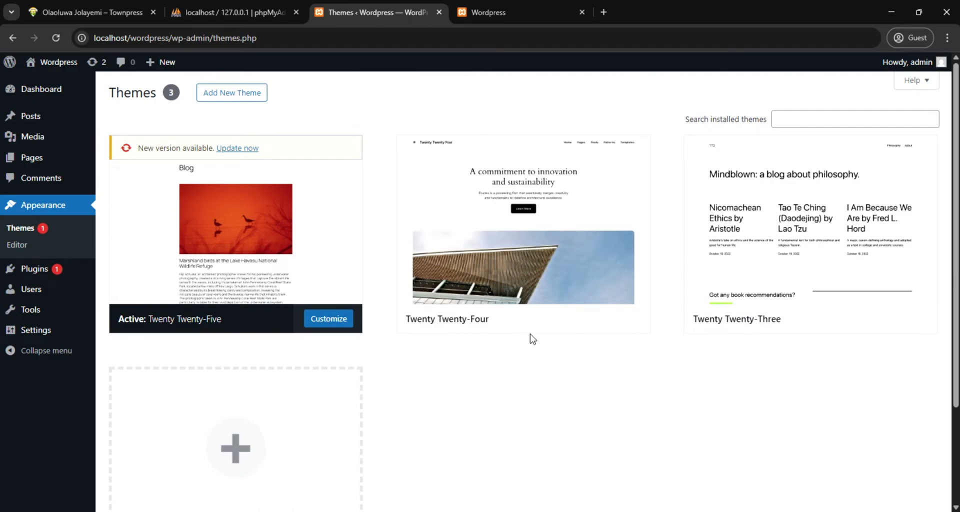
Open the catalogue for adding themes and browse the popular themes for a suitable design
click(233, 95)
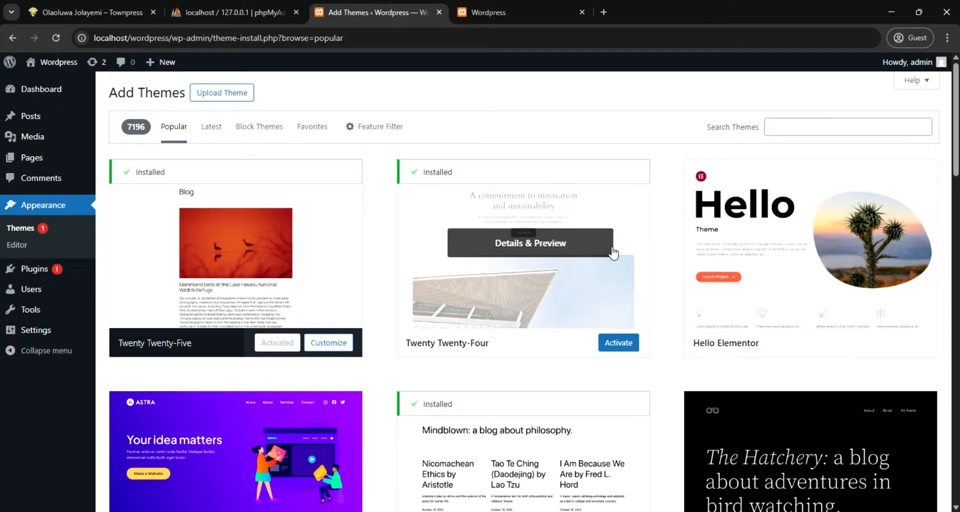
scroll(578, 257, down, 15)
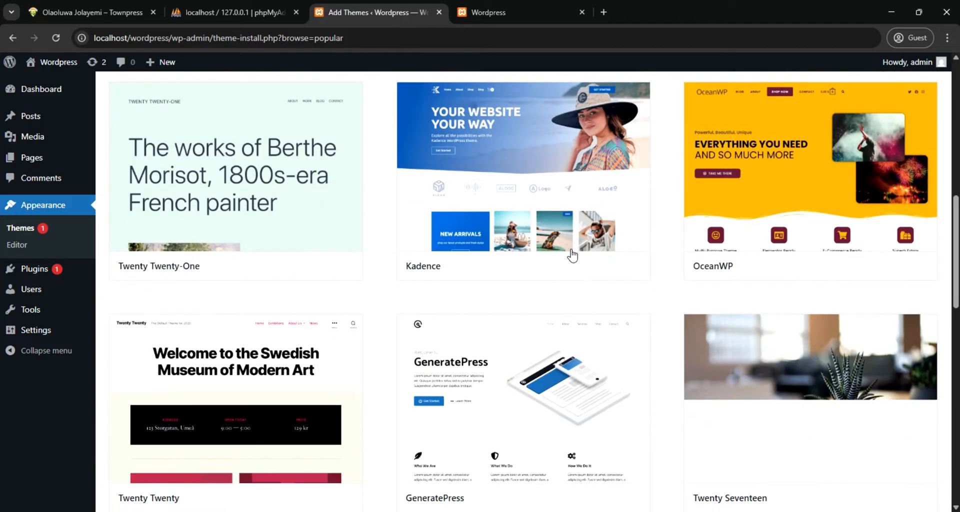
scroll(572, 256, down, 7)
scroll(570, 258, down, 6)
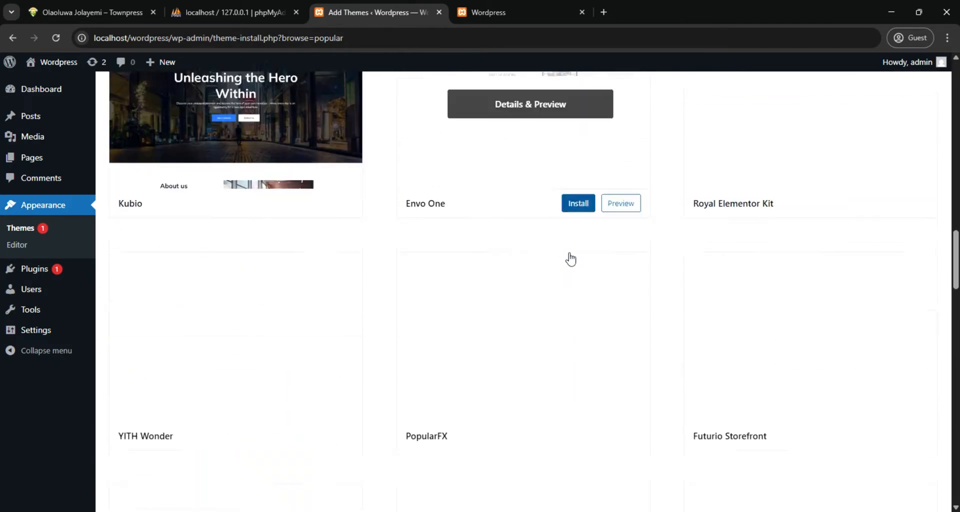
scroll(570, 259, down, 6)
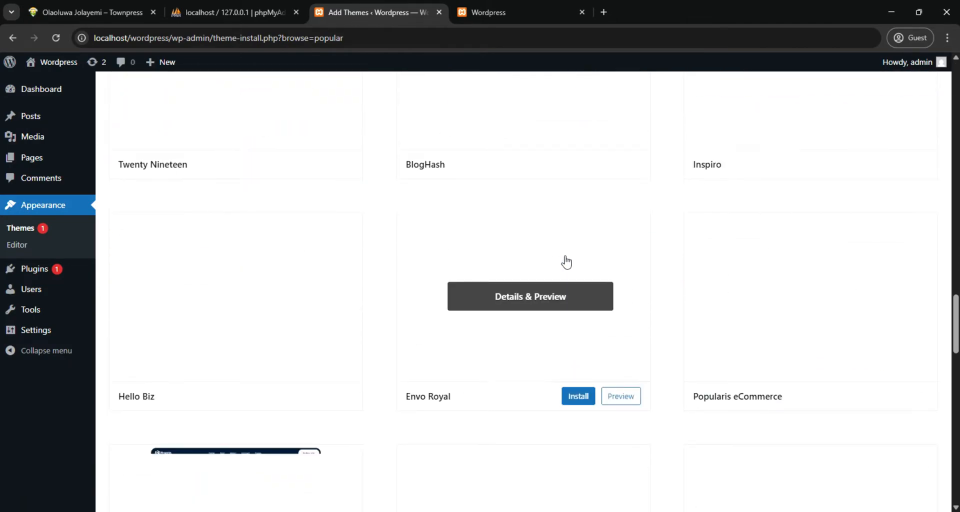
scroll(565, 260, up, 7)
scroll(564, 260, up, 10)
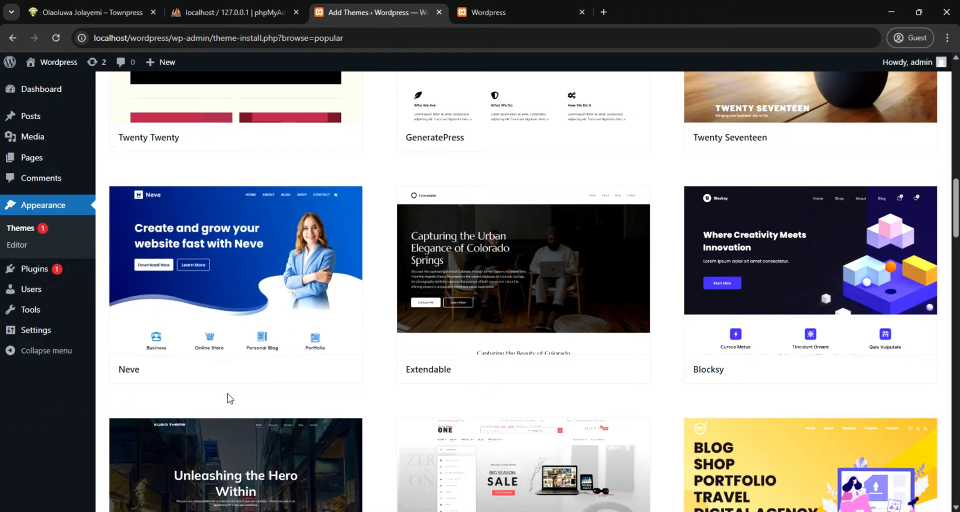
mouse_move(272, 347)
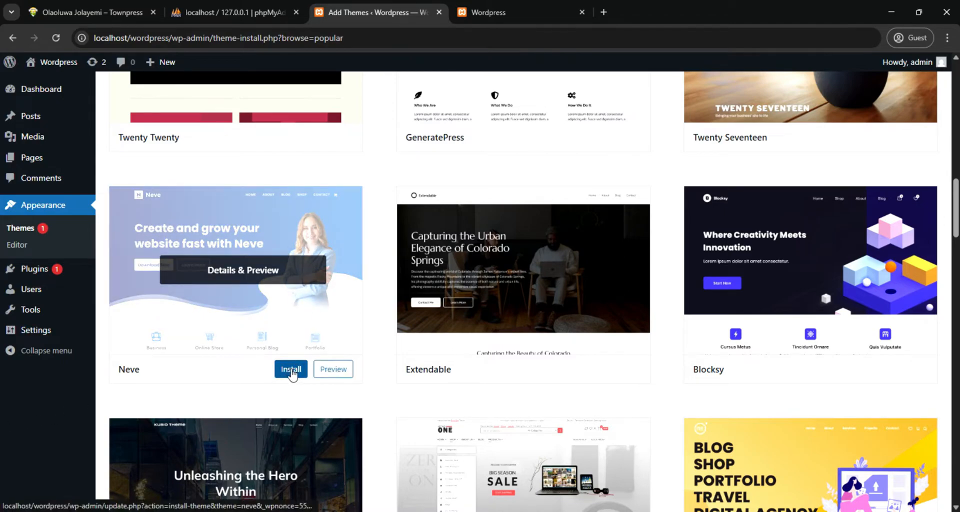
scroll(308, 305, down, 3)
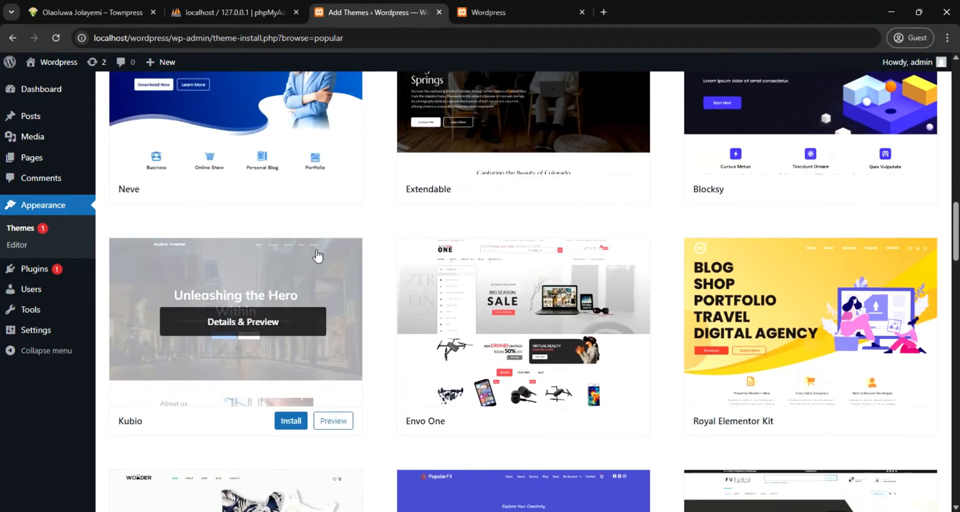
scroll(316, 256, down, 2)
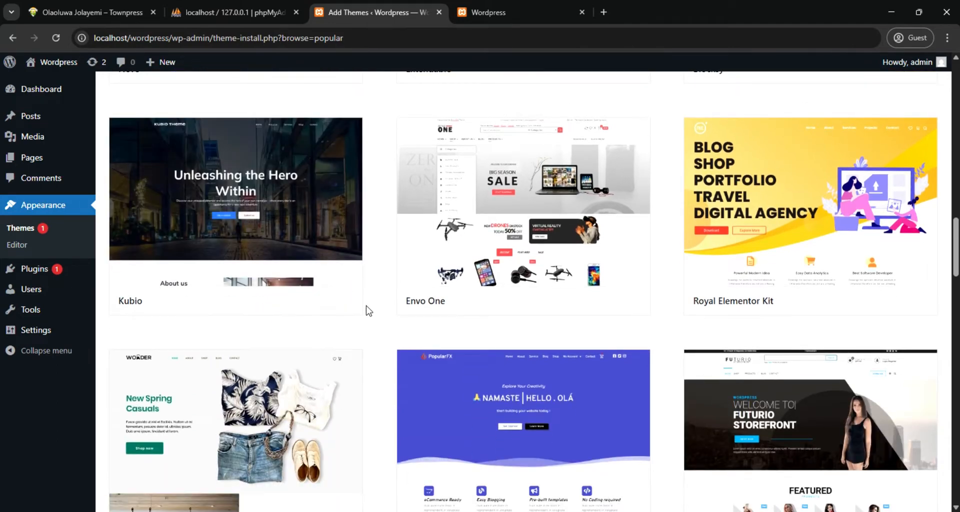
Preview the Kubio theme, look through the sections of its demo page, and install the theme
mouse_move(332, 220)
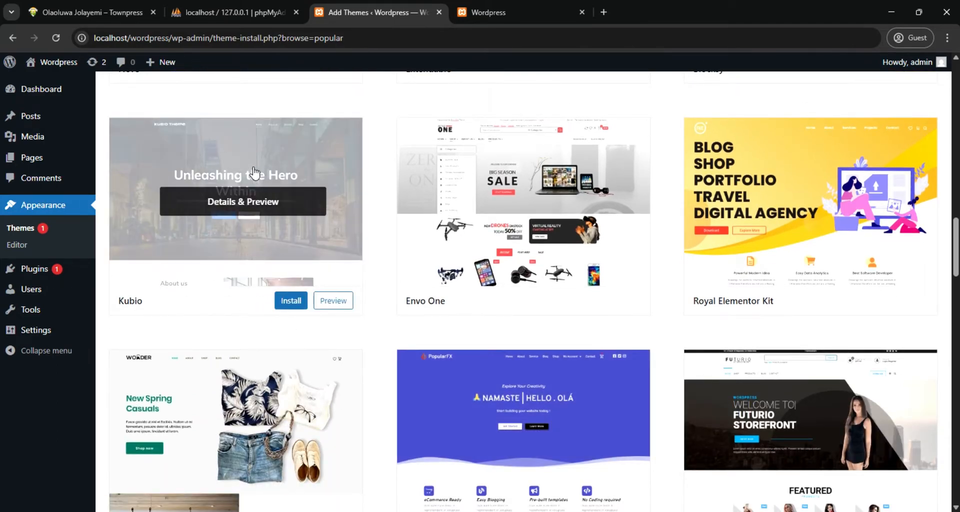
click(332, 303)
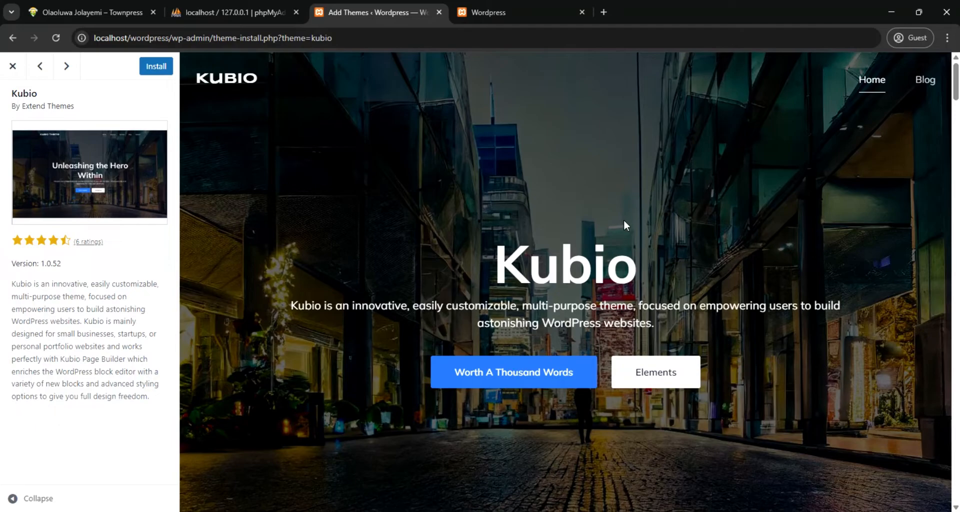
scroll(614, 217, down, 15)
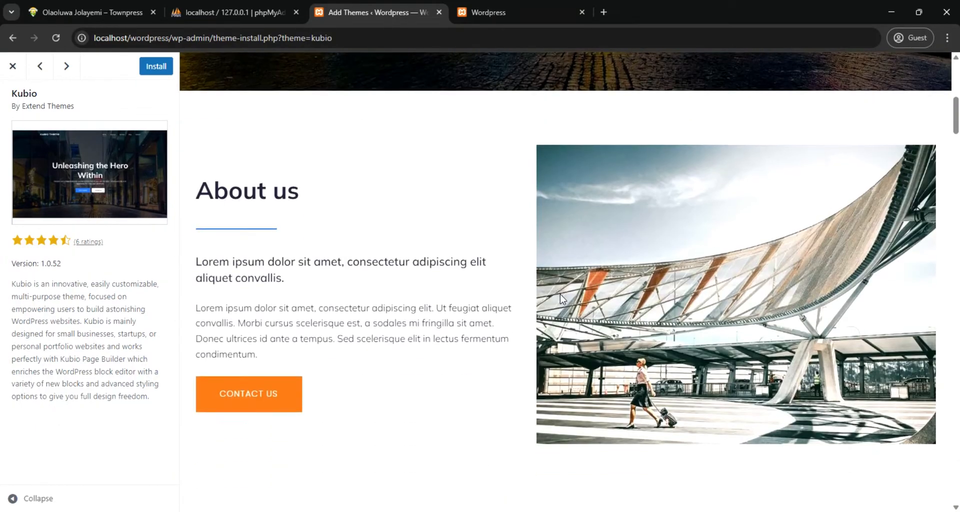
scroll(561, 300, up, 7)
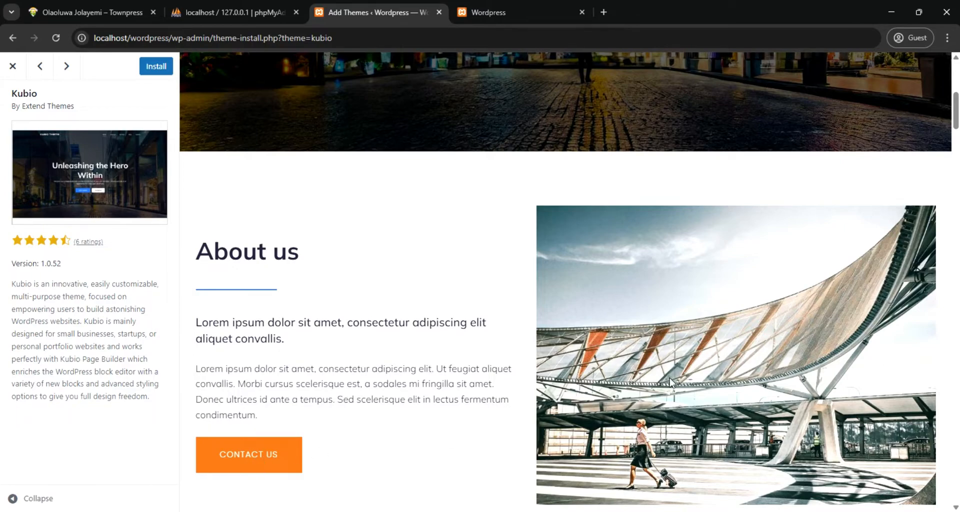
scroll(669, 381, up, 3)
scroll(650, 250, up, 3)
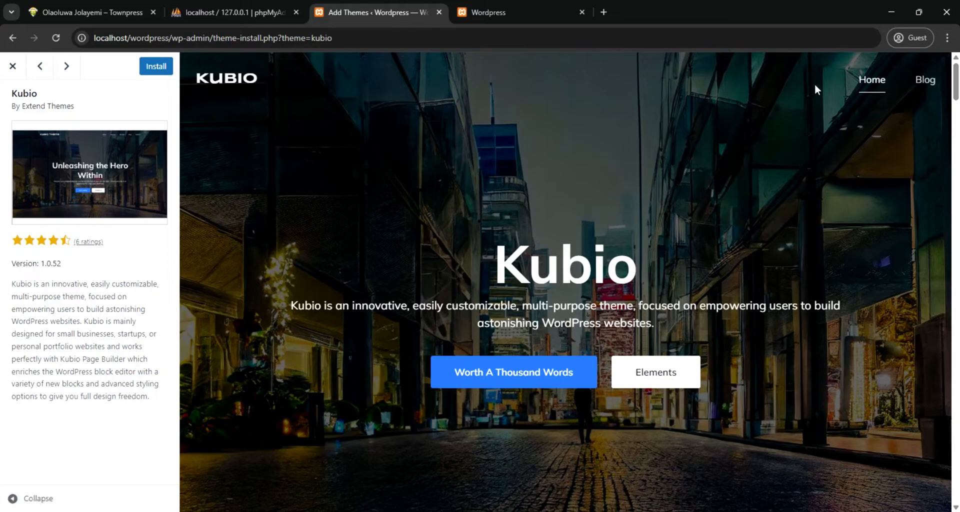
scroll(411, 302, down, 15)
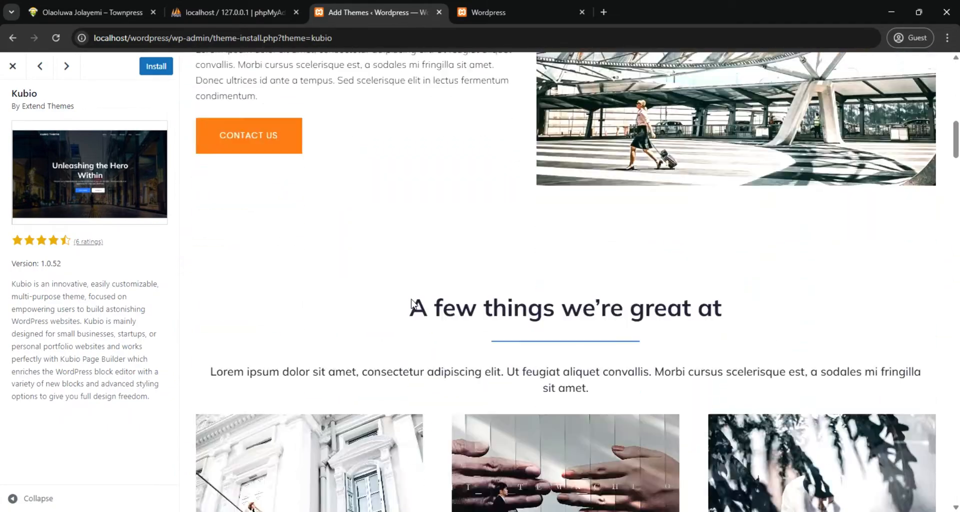
scroll(412, 299, down, 10)
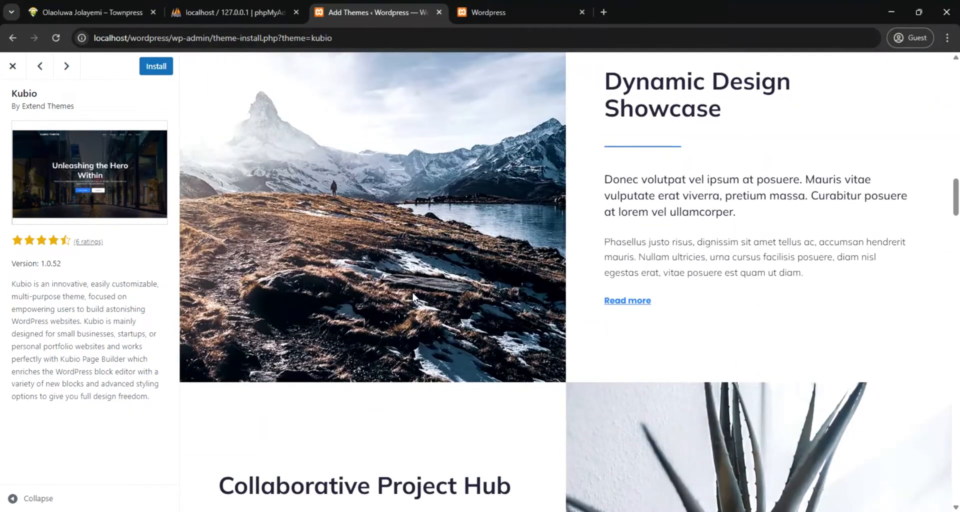
scroll(413, 296, down, 12)
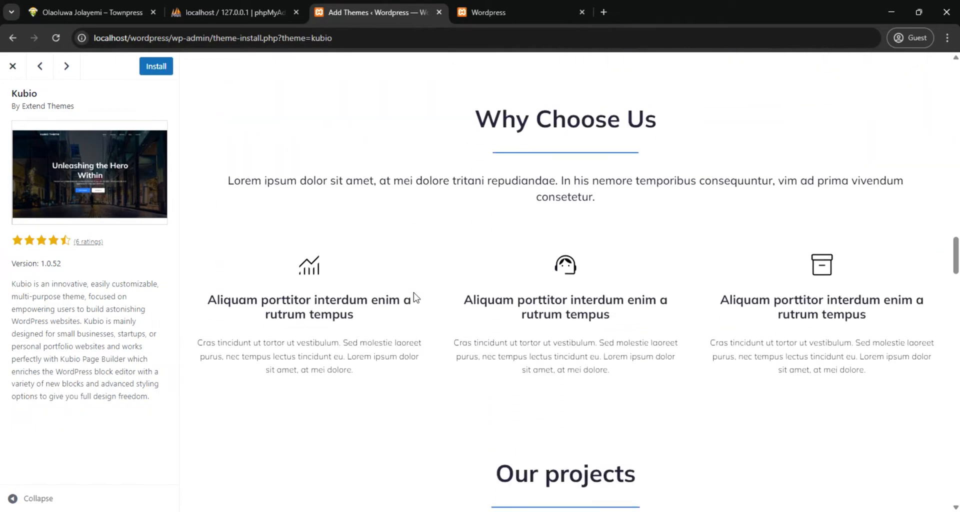
scroll(414, 296, up, 4)
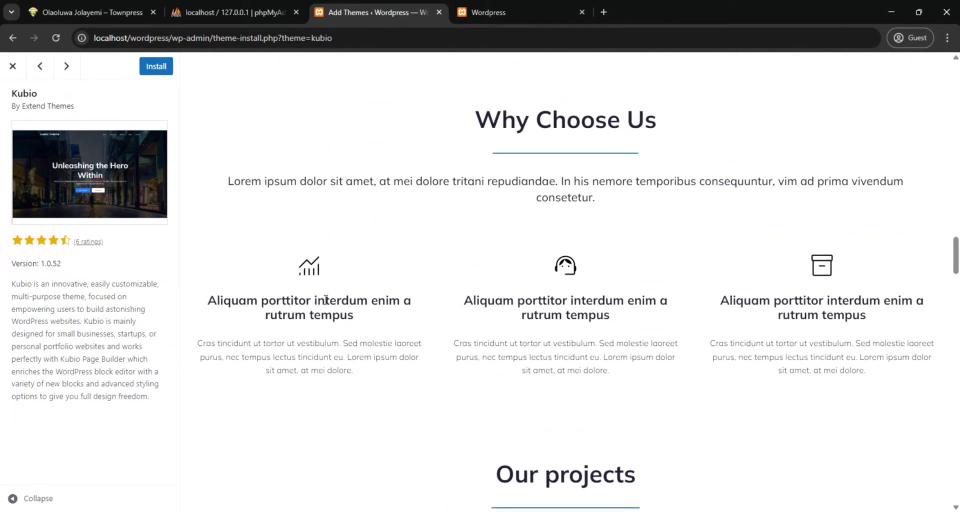
scroll(744, 316, down, 3)
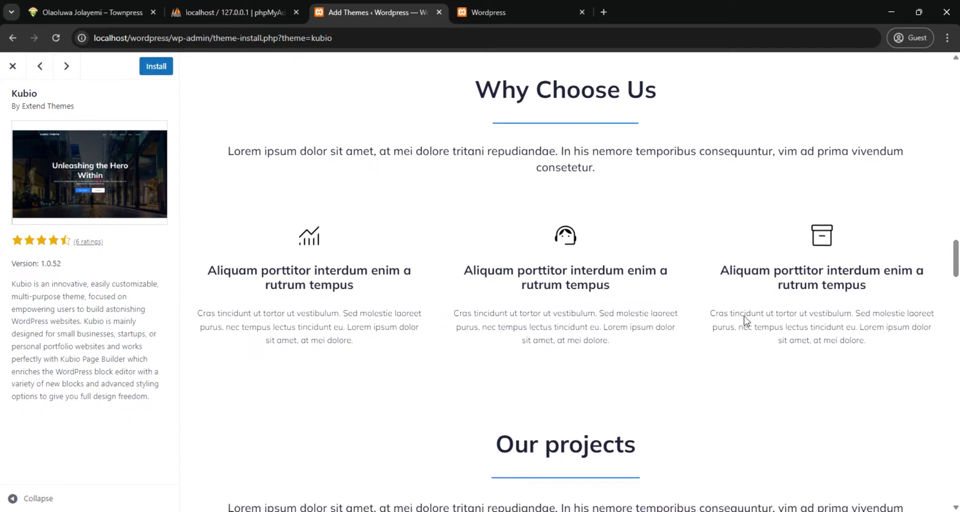
scroll(285, 172, up, 2)
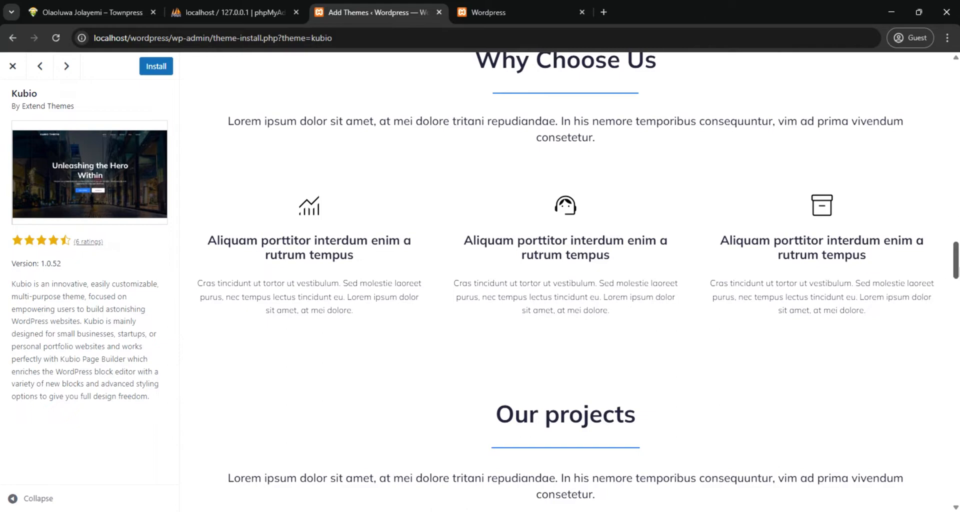
scroll(775, 299, up, 3)
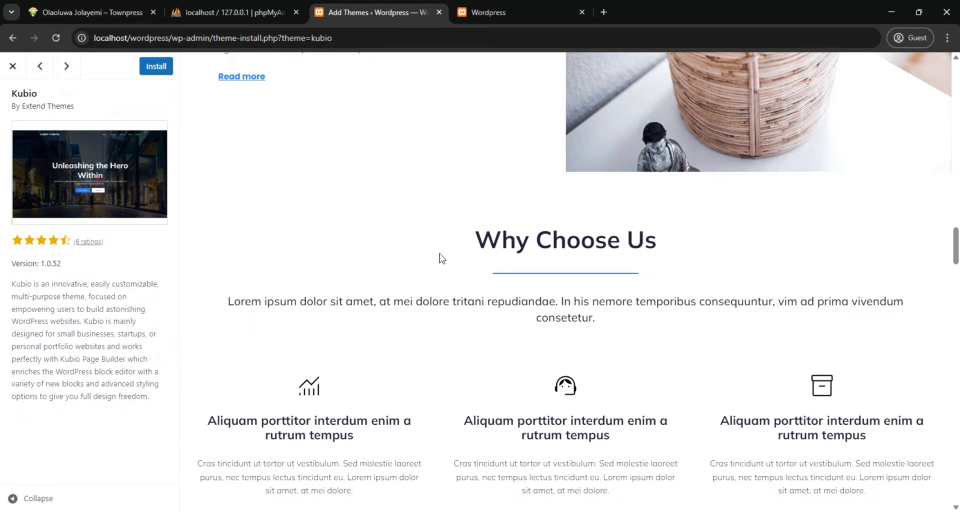
click(159, 70)
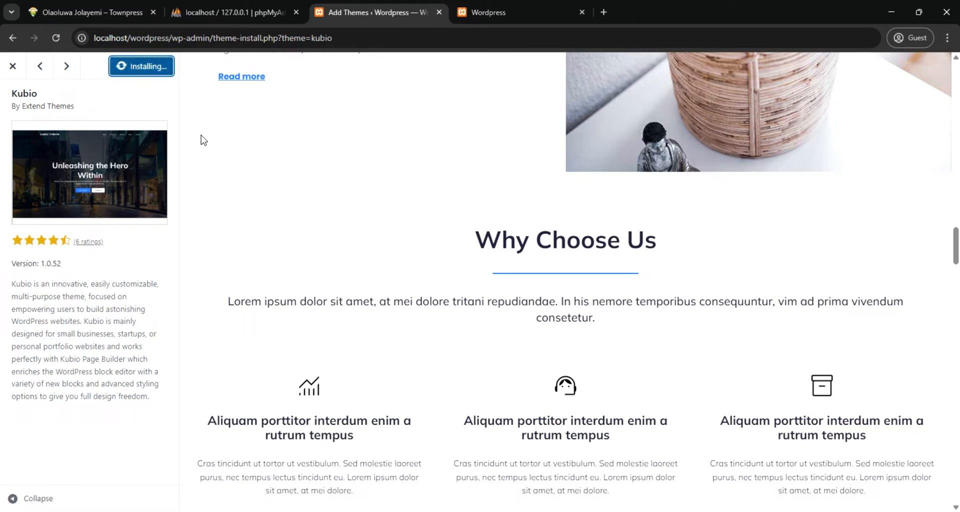
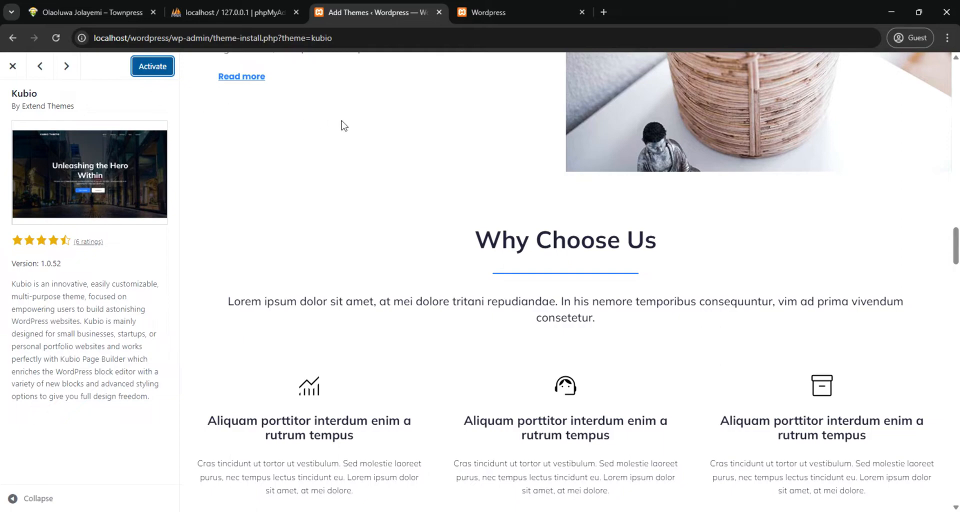
Reload the site's front page to see its current design, then activate the Kubio theme and find it among the installed themes
click(505, 11)
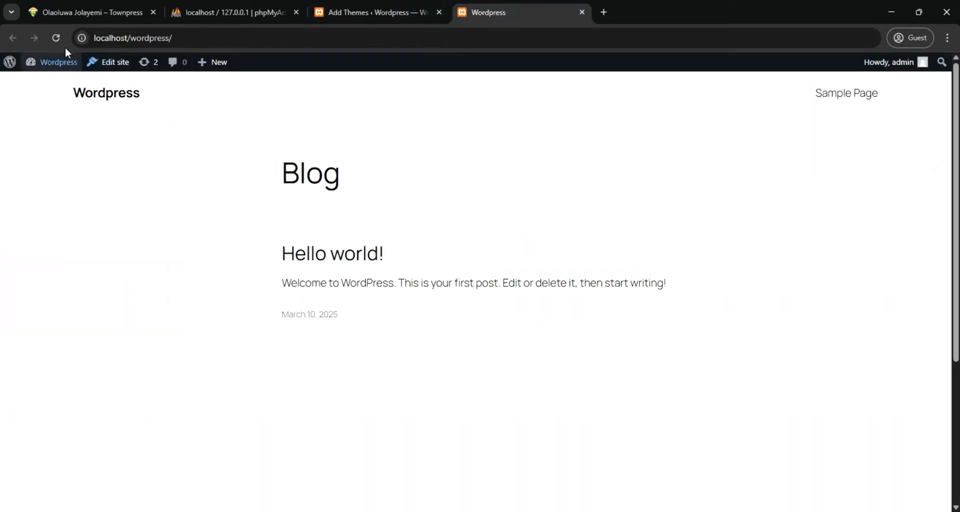
click(54, 38)
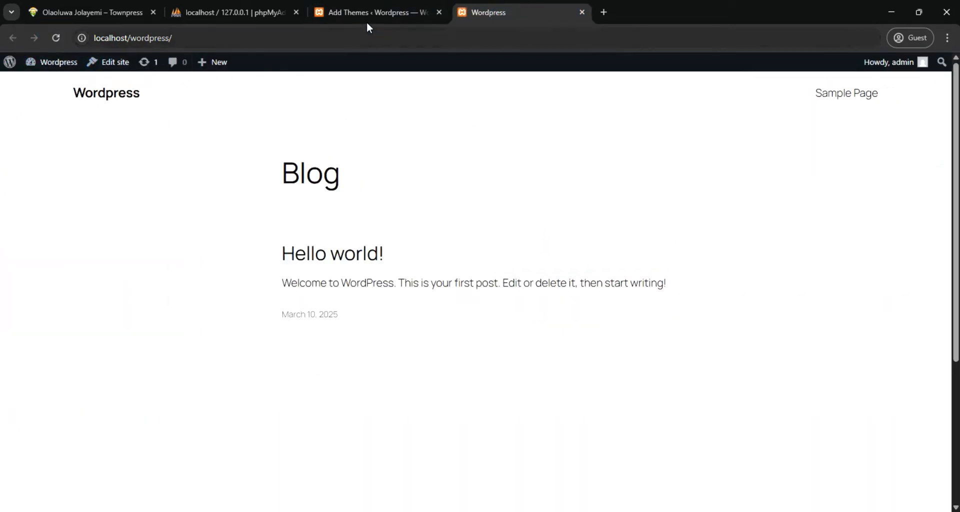
click(384, 13)
click(158, 69)
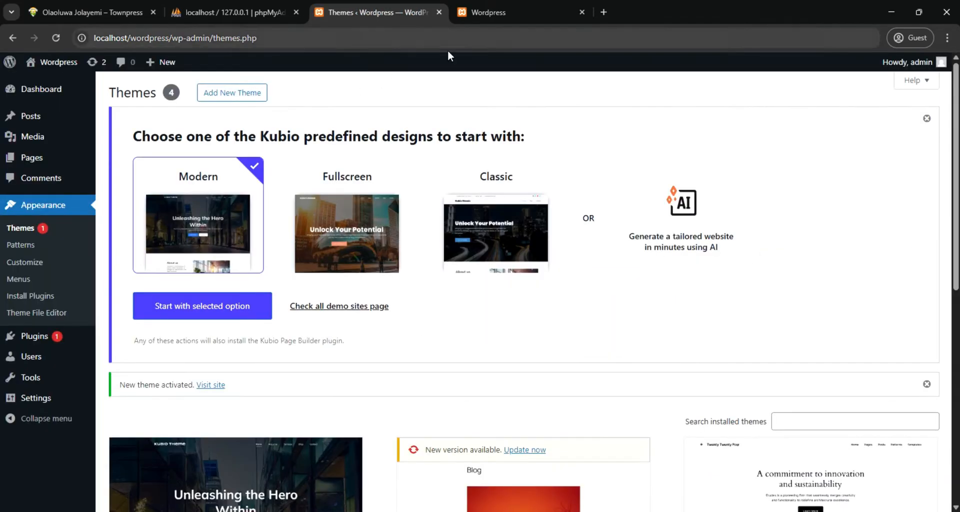
scroll(249, 295, down, 3)
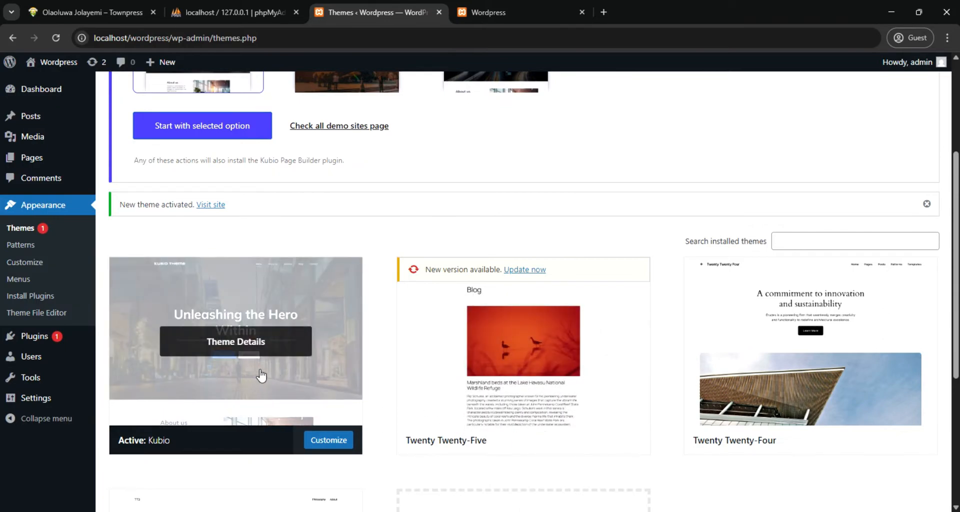
Reload the site's front page and look through the Kubio design from the hero banner to the blog post
click(534, 5)
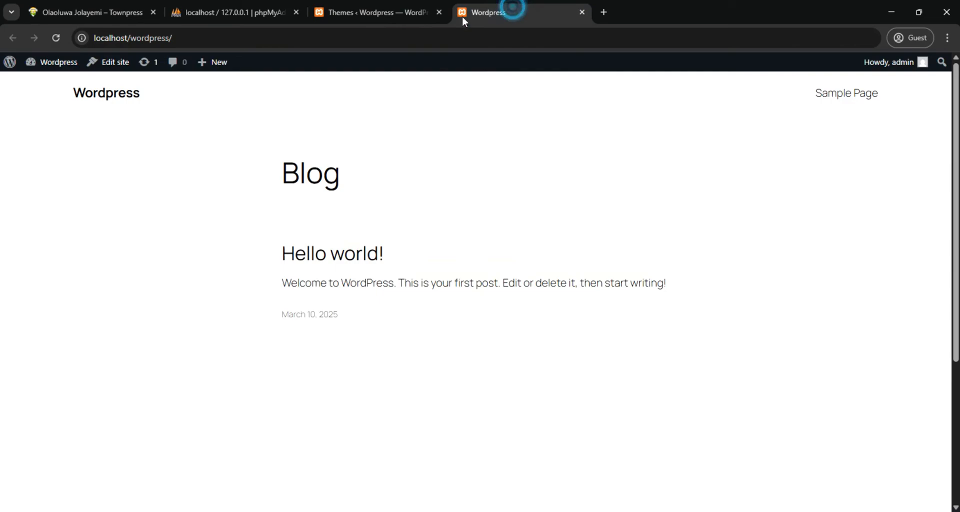
click(56, 38)
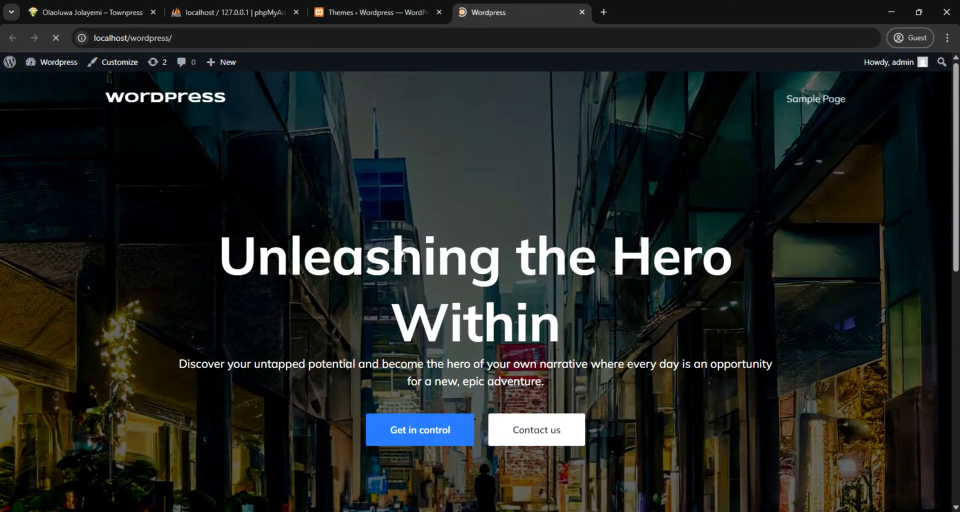
scroll(430, 223, down, 2)
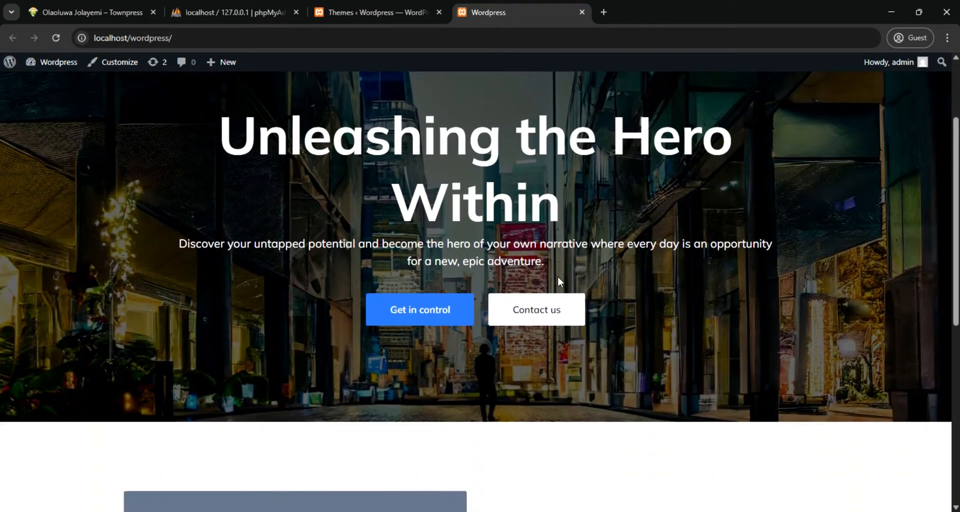
scroll(556, 274, down, 4)
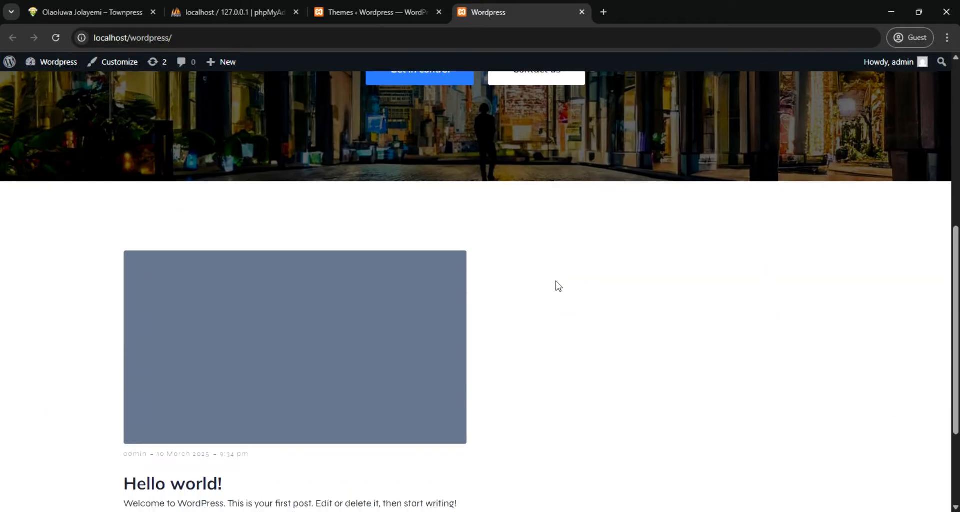
scroll(558, 286, down, 3)
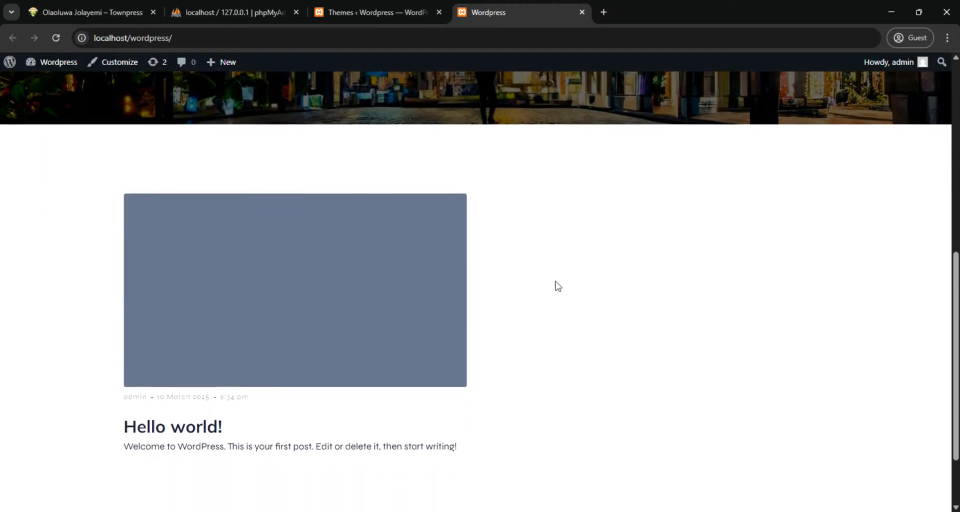
scroll(554, 285, up, 10)
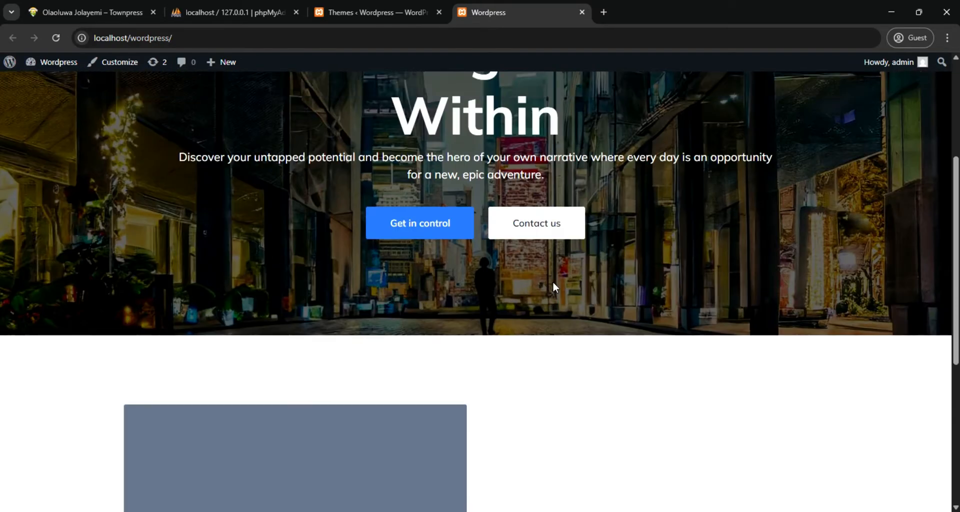
scroll(433, 255, down, 4)
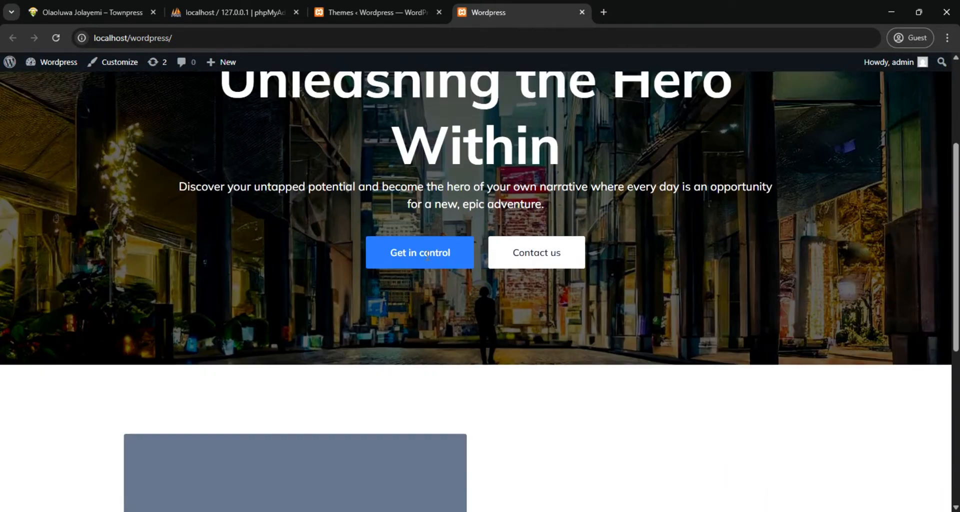
scroll(411, 225, down, 2)
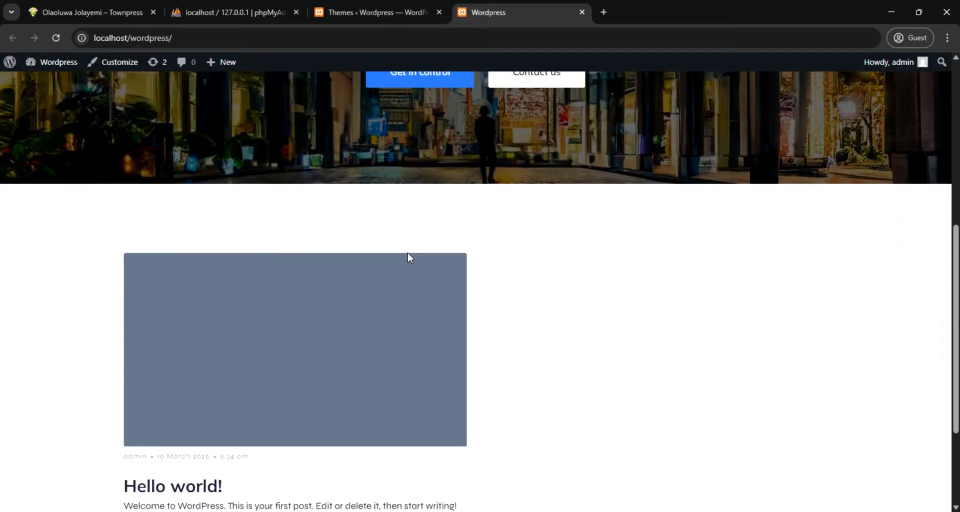
scroll(407, 255, up, 4)
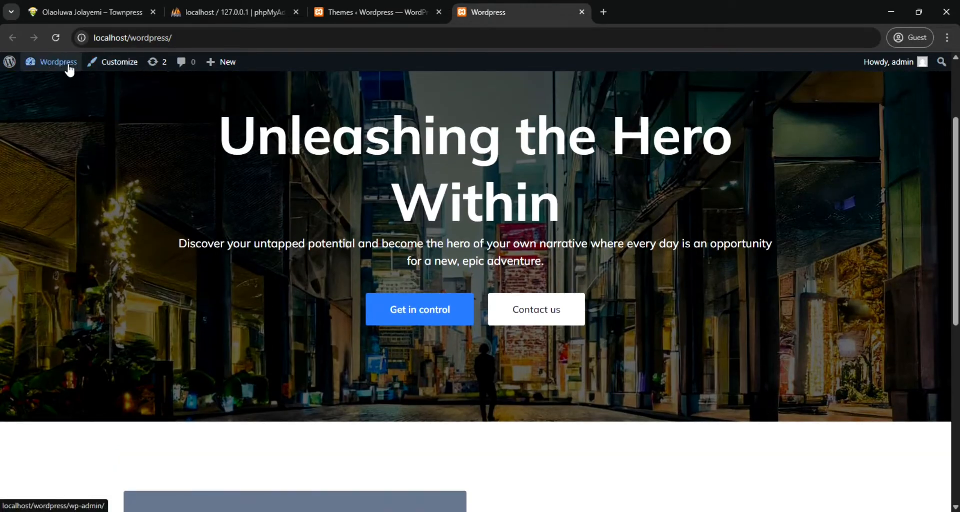
Review the installed themes and Kubio's predefined designs, view the TownPress site for comparison, and return to the themes
click(346, 11)
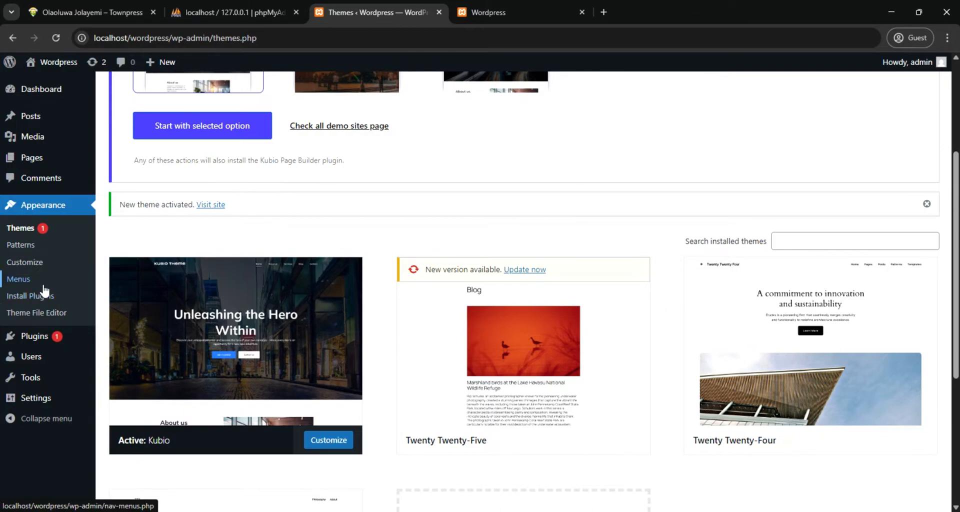
scroll(44, 292, up, 3)
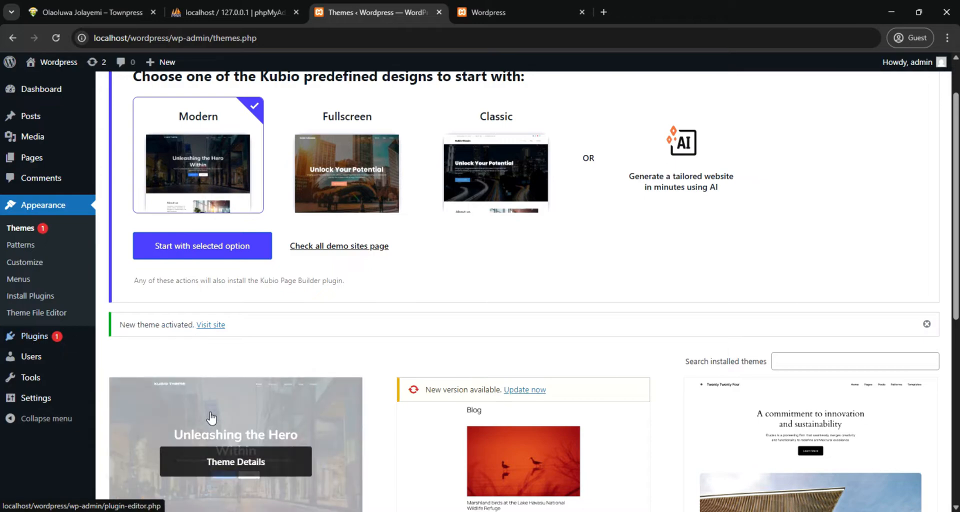
scroll(292, 400, down, 2)
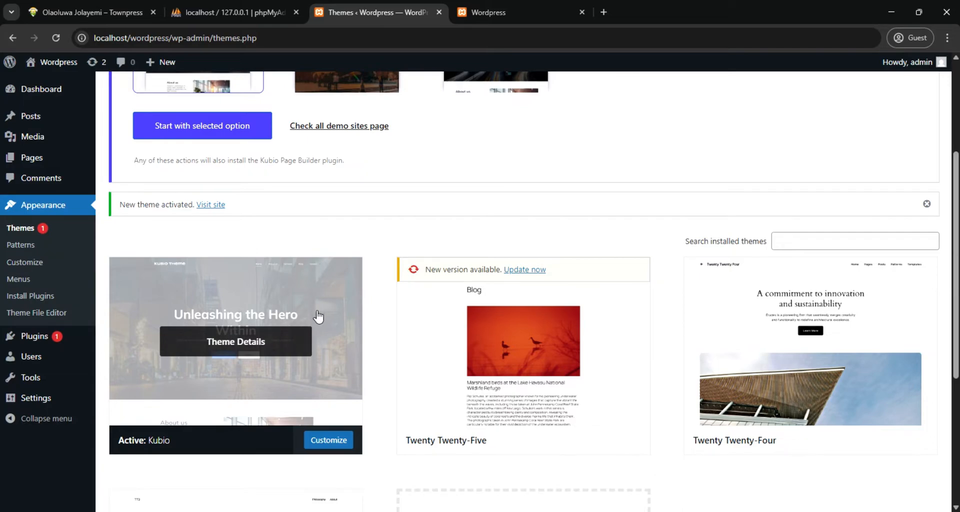
scroll(167, 233, up, 3)
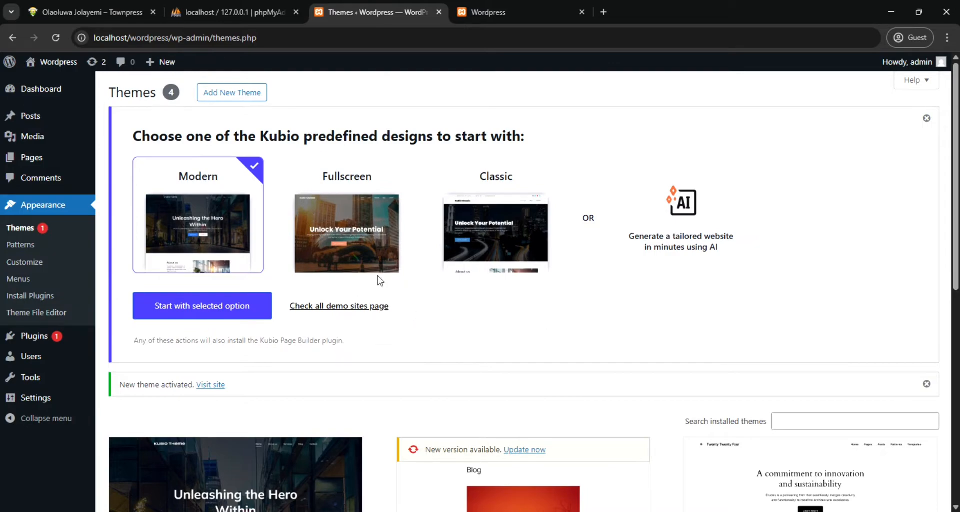
click(100, 13)
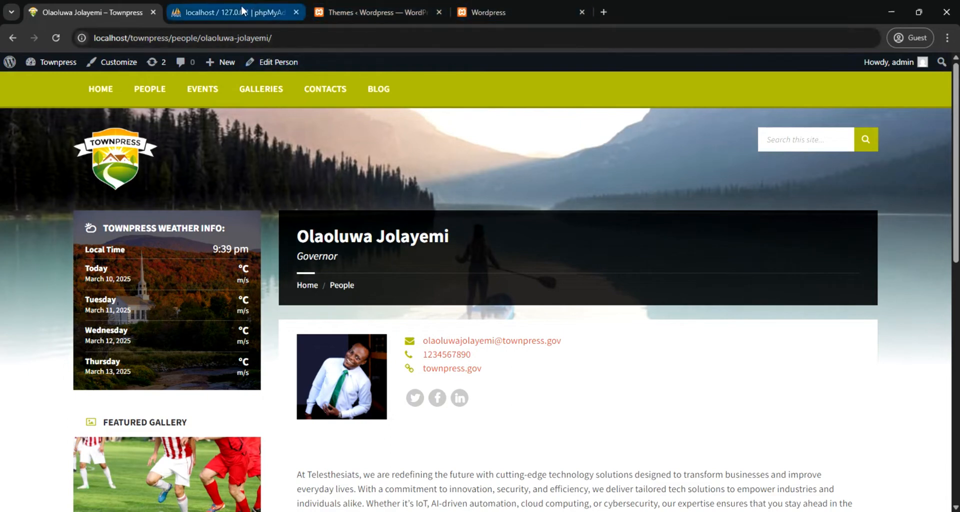
click(341, 9)
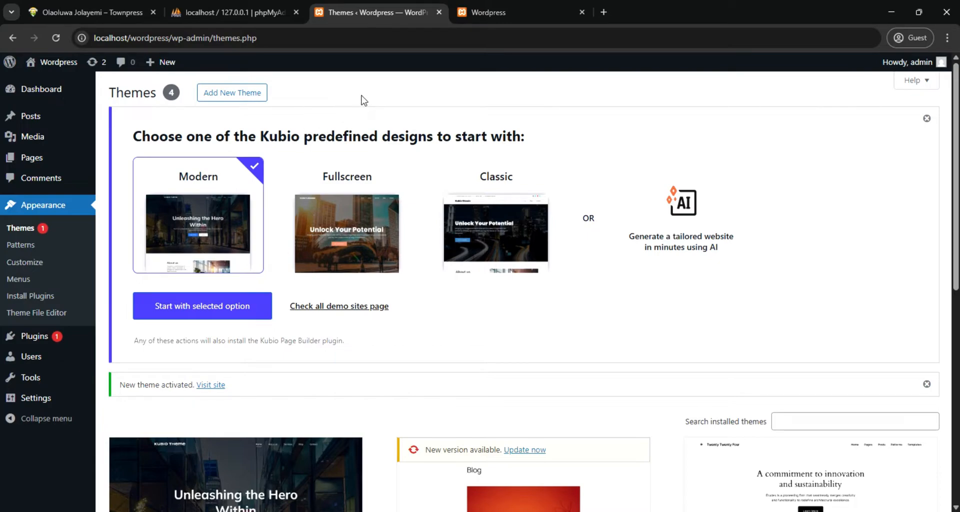
Open the catalogue for adding themes, browse the popular ones, and return to the theme upload option
click(232, 94)
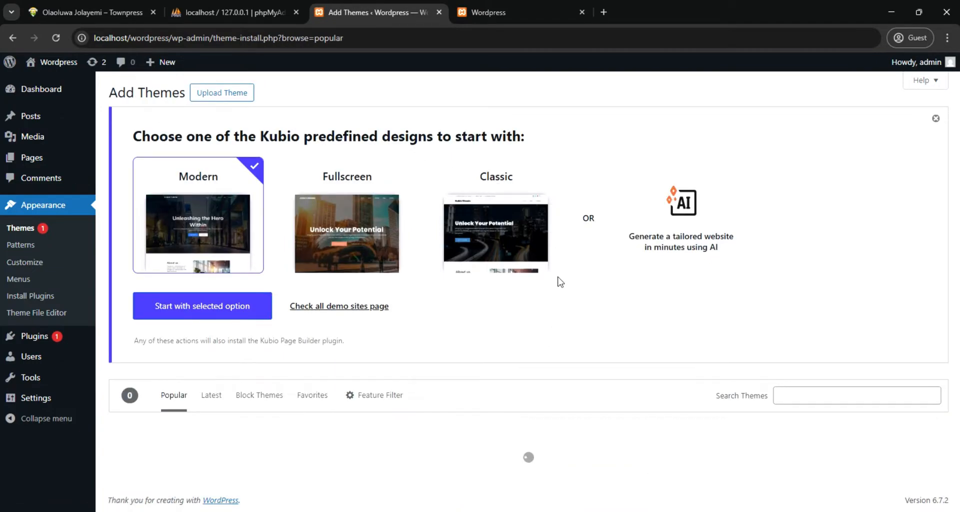
scroll(610, 285, down, 3)
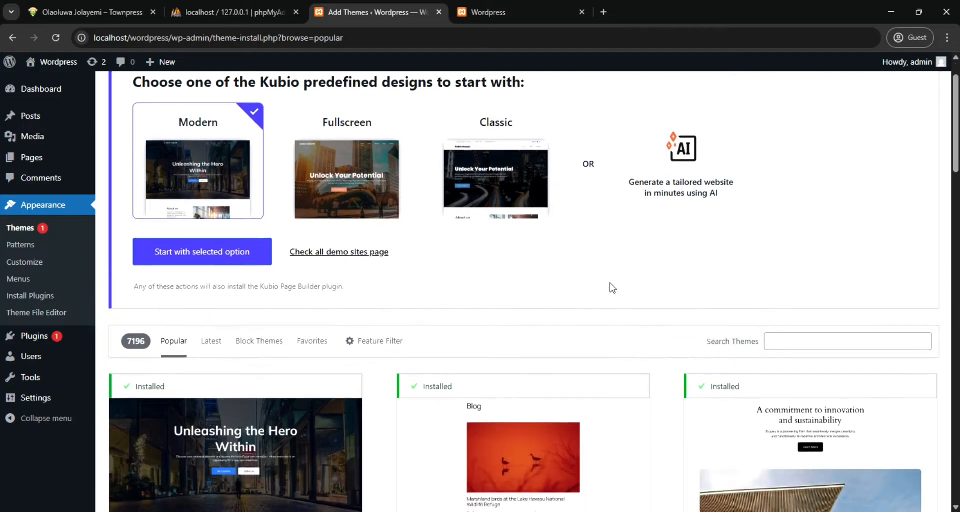
scroll(608, 287, down, 2)
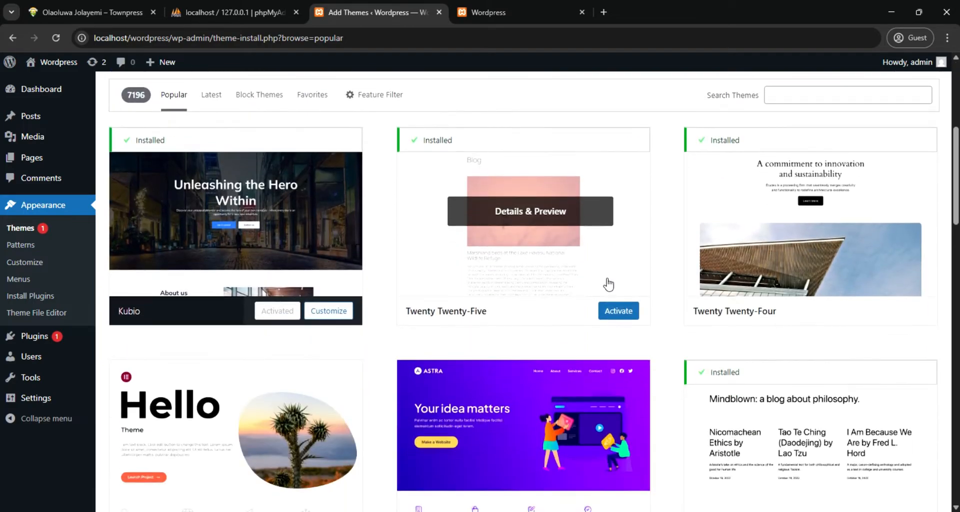
scroll(608, 284, down, 3)
scroll(607, 278, up, 8)
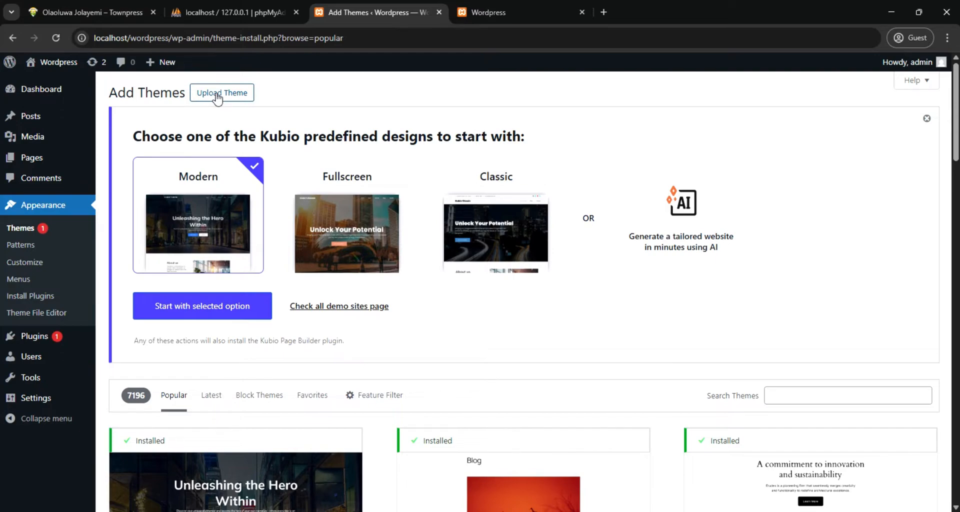
Switch to File Explorer and open the townpress-3.8.2 (1) folder inside the Desktop's townpress-3.8.2 folder
mouse_move(406, 482)
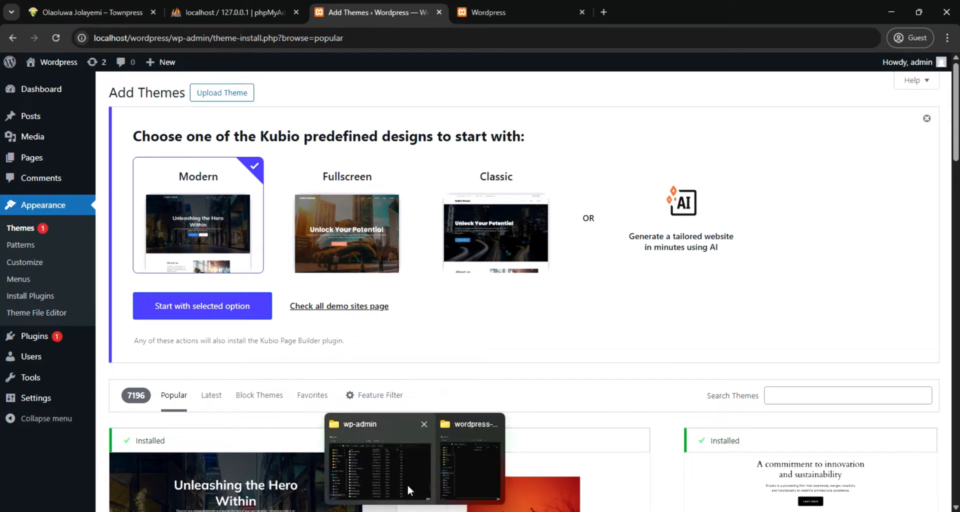
click(471, 466)
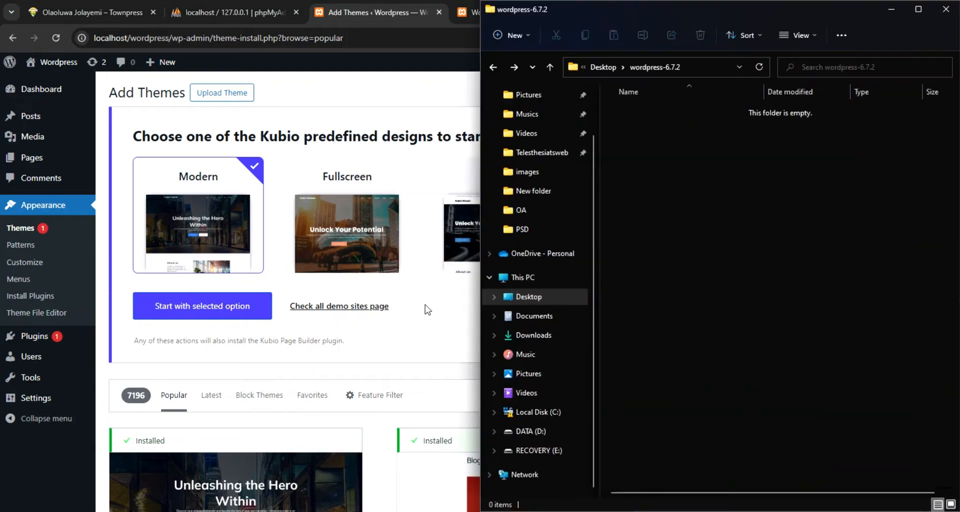
click(603, 65)
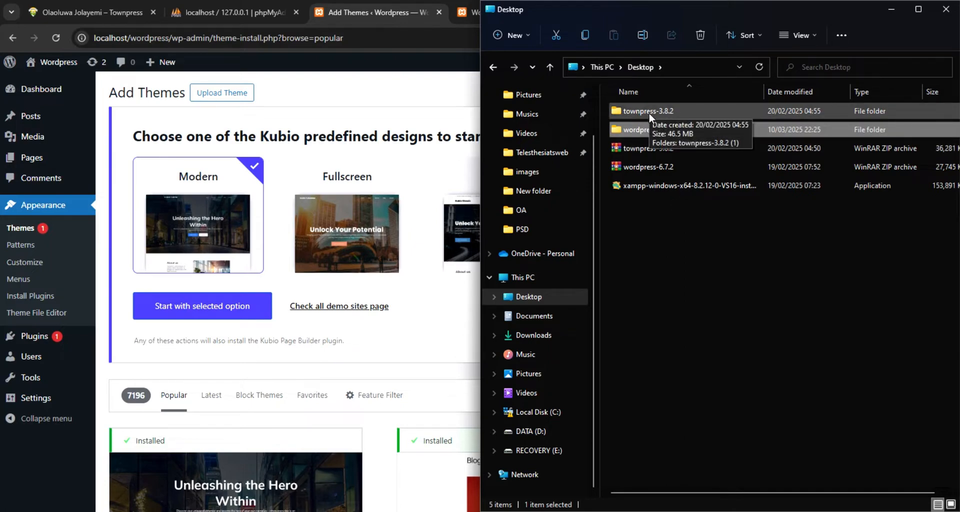
double_click(649, 112)
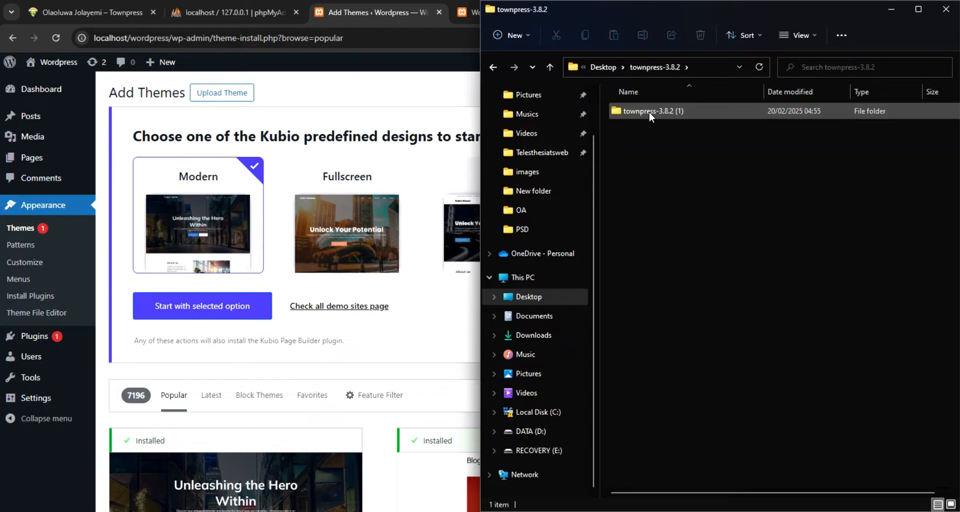
double_click(649, 112)
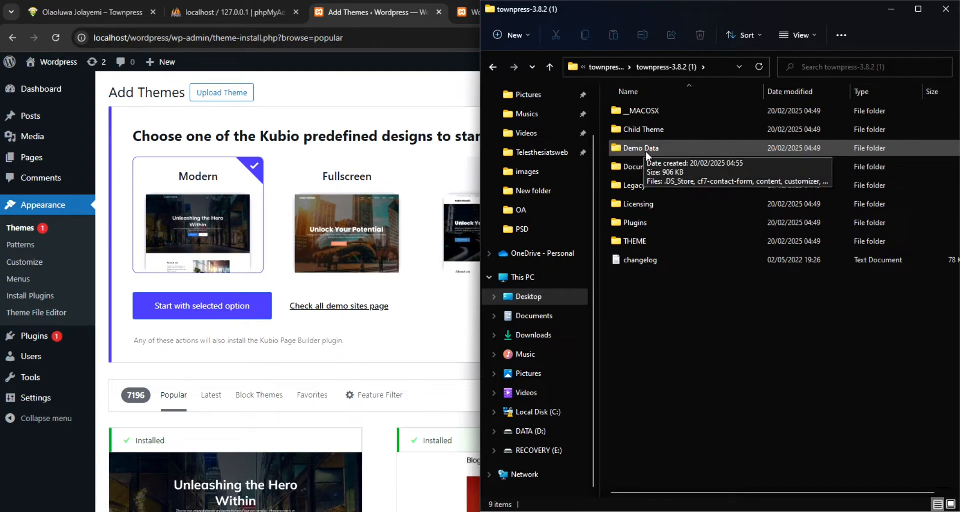
Compare the TownPress site with the Kubio front page, looking through its sections, and return to the page for adding themes
click(93, 15)
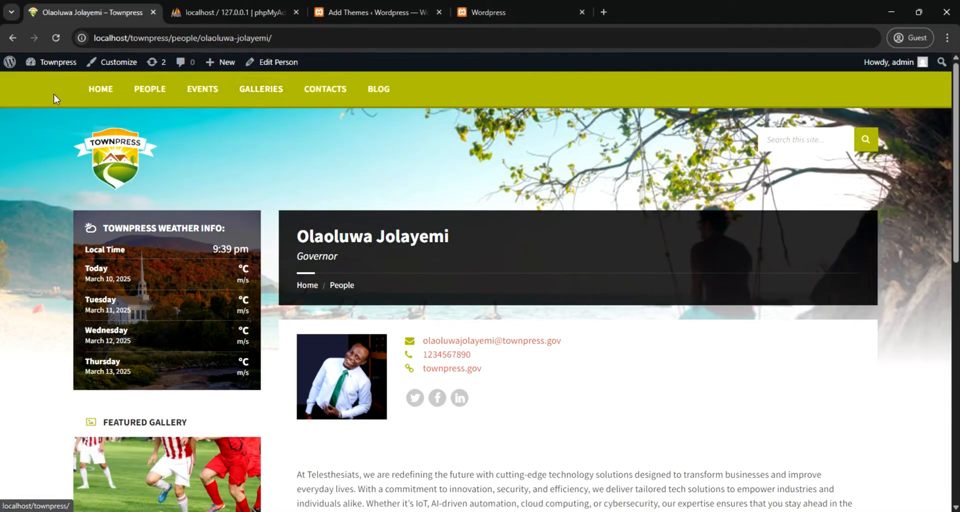
click(375, 13)
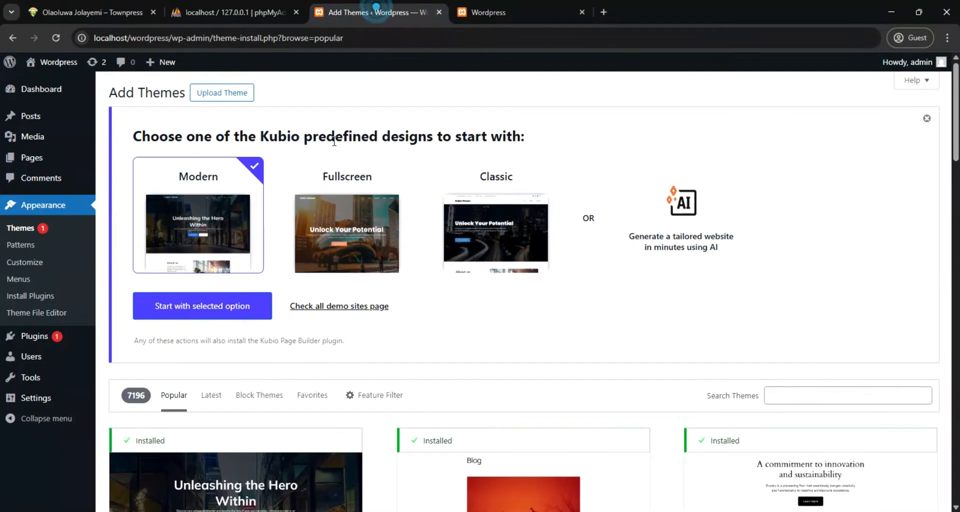
click(480, 12)
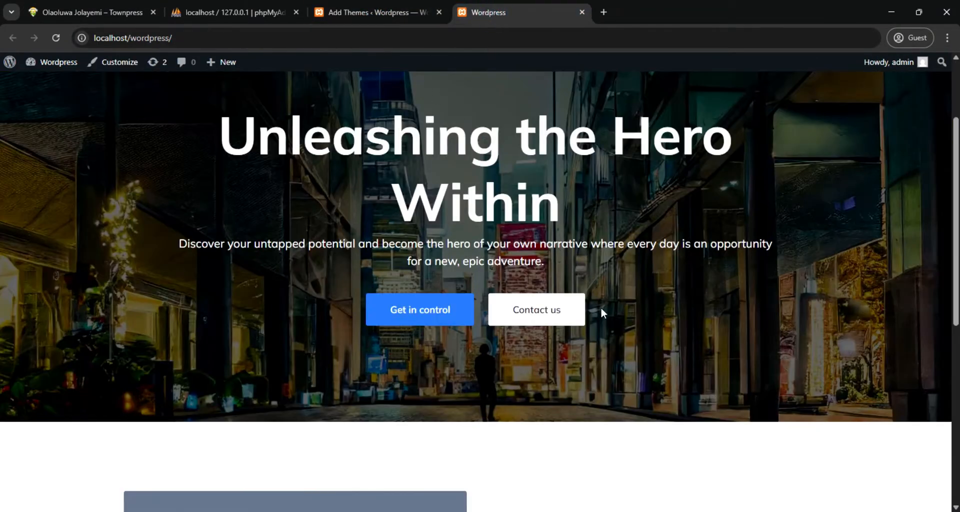
scroll(581, 350, up, 3)
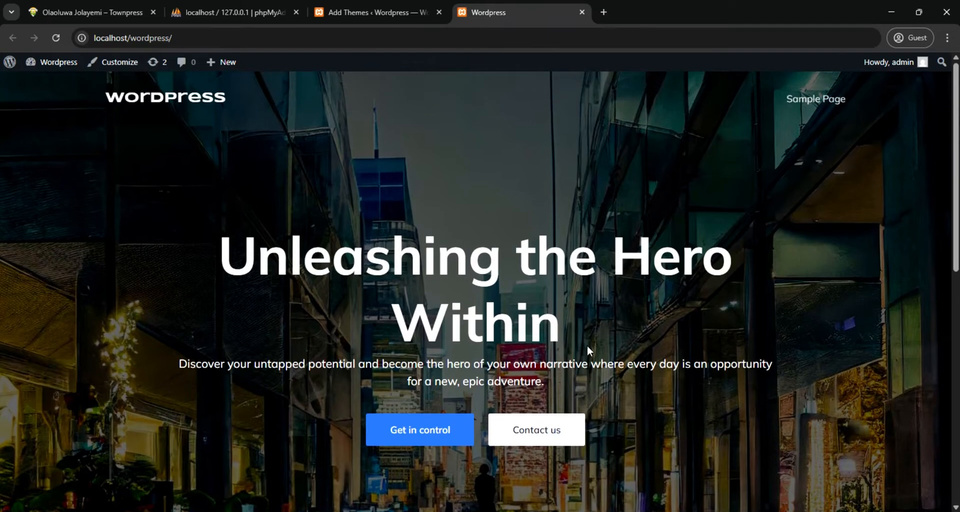
scroll(350, 235, down, 3)
scroll(370, 250, down, 5)
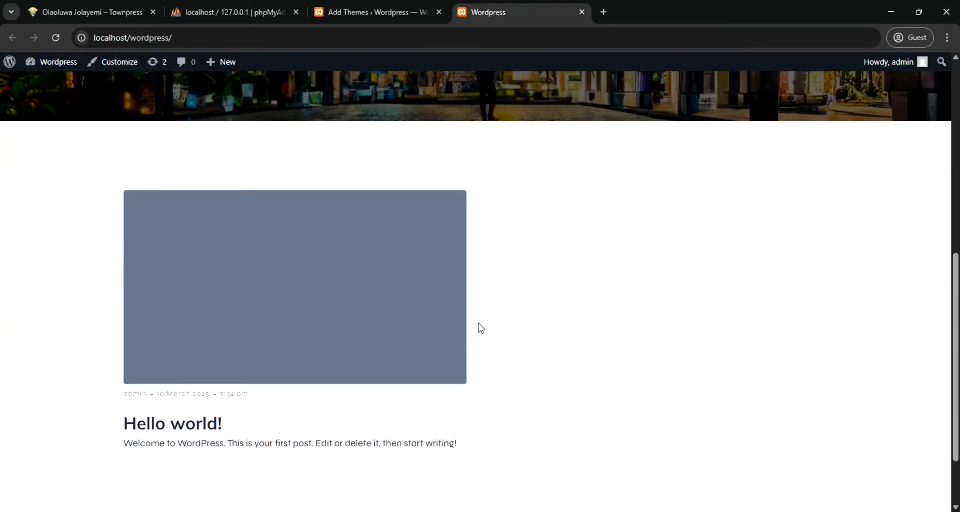
scroll(478, 328, up, 5)
scroll(467, 314, up, 3)
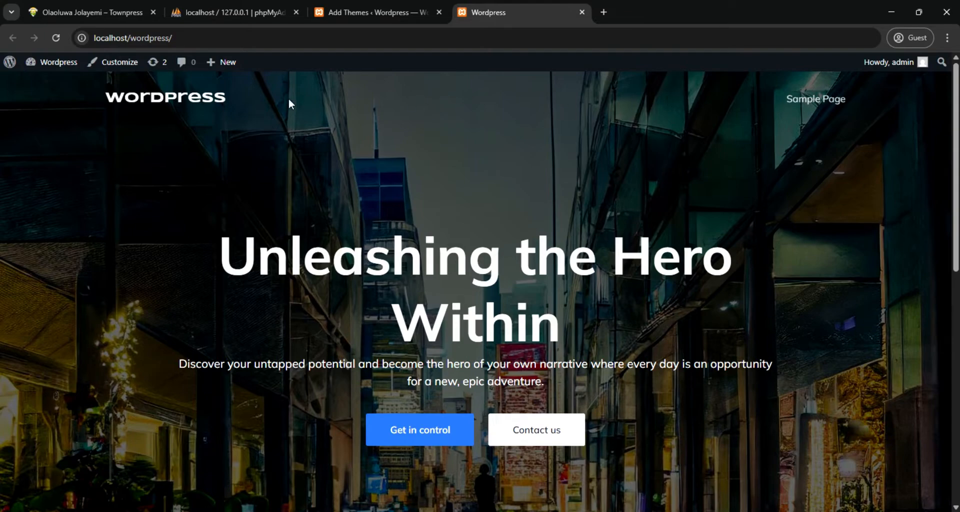
click(360, 12)
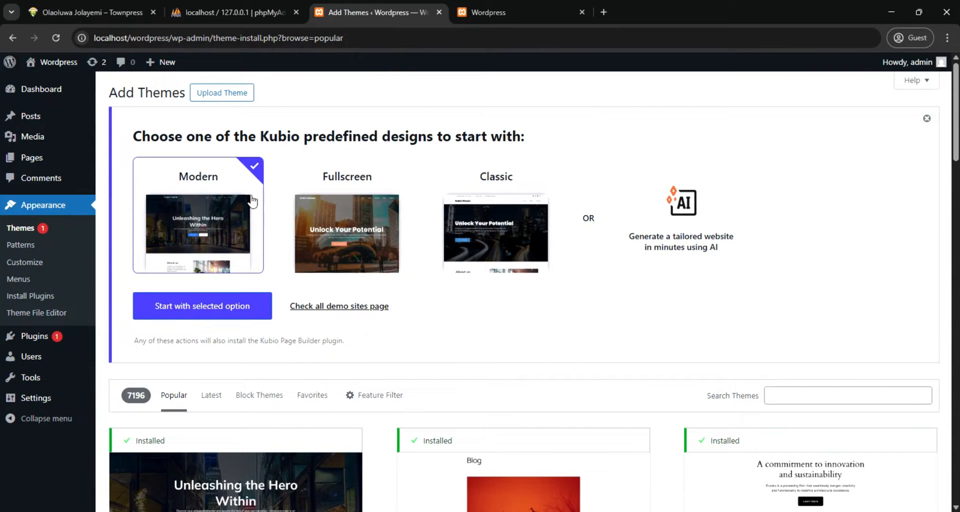
Switch to File Explorer, open THEME > townpress > Townpress, and view the theme files in the inner Townpress folder before returning to its parent
mouse_move(415, 511)
click(470, 460)
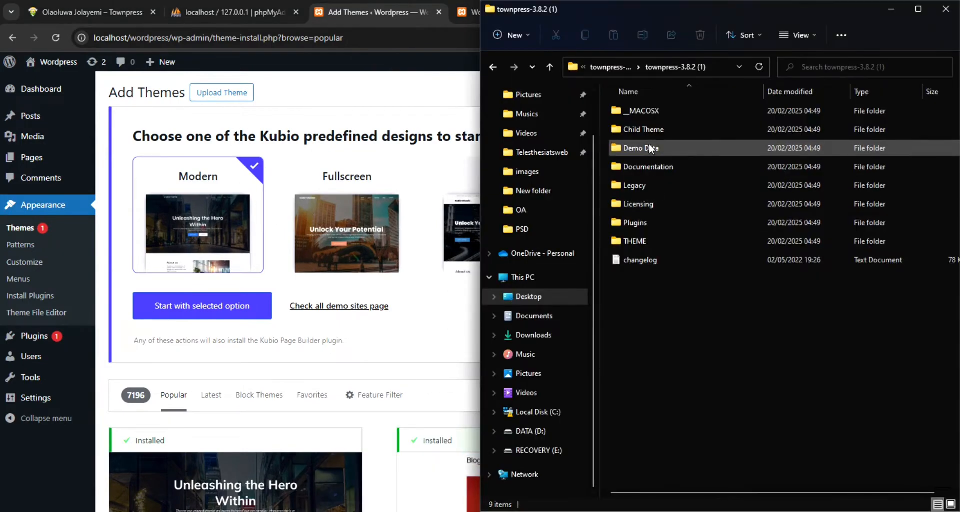
mouse_move(639, 150)
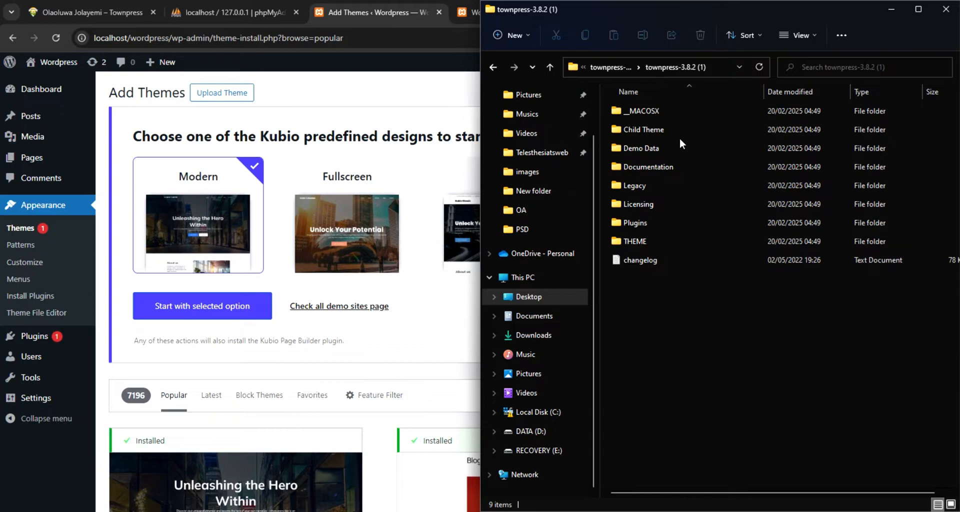
mouse_move(681, 140)
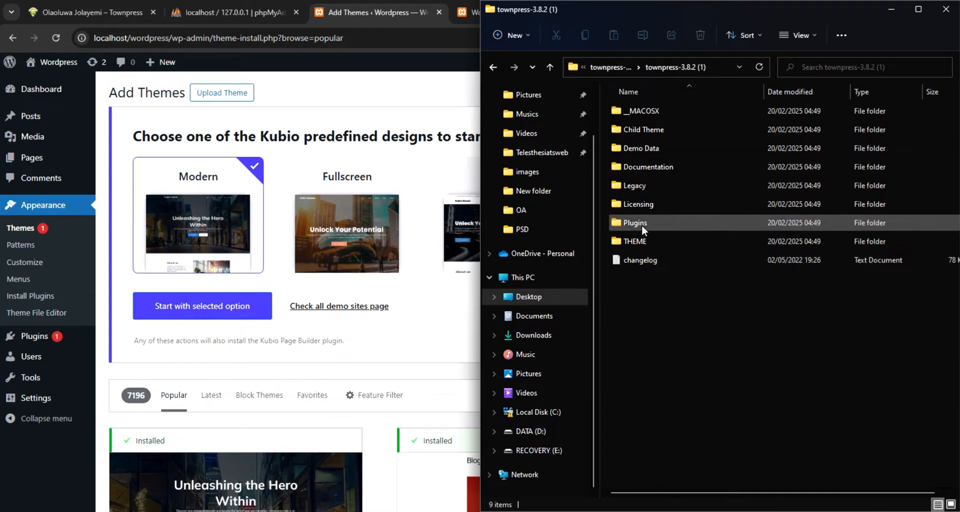
mouse_move(655, 224)
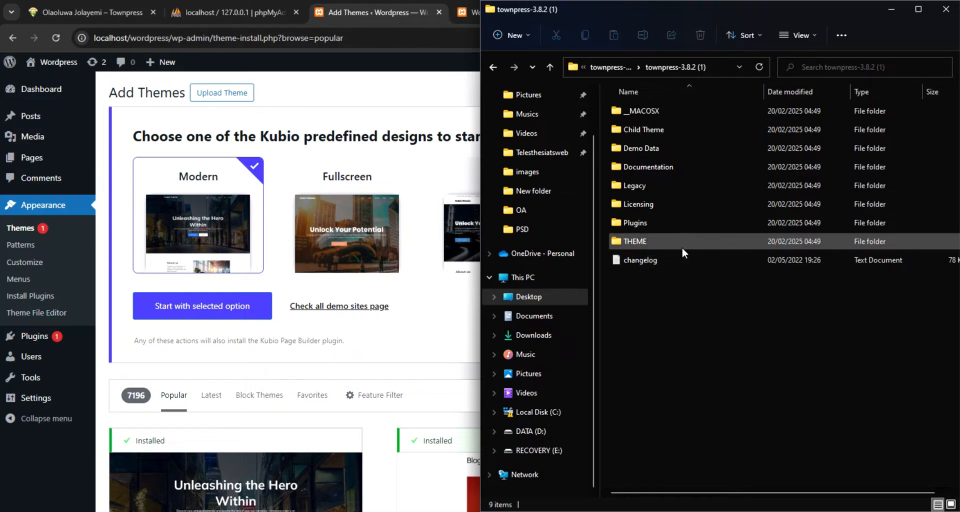
double_click(655, 241)
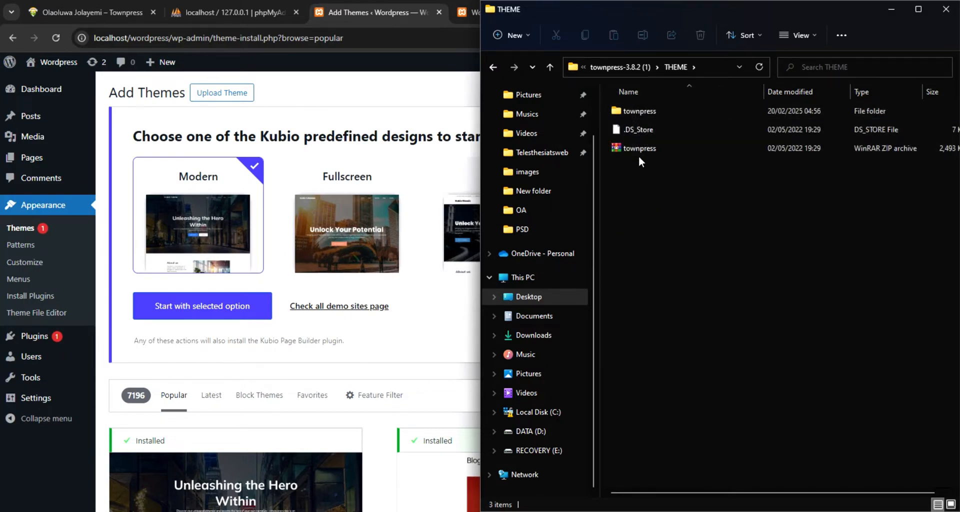
double_click(652, 113)
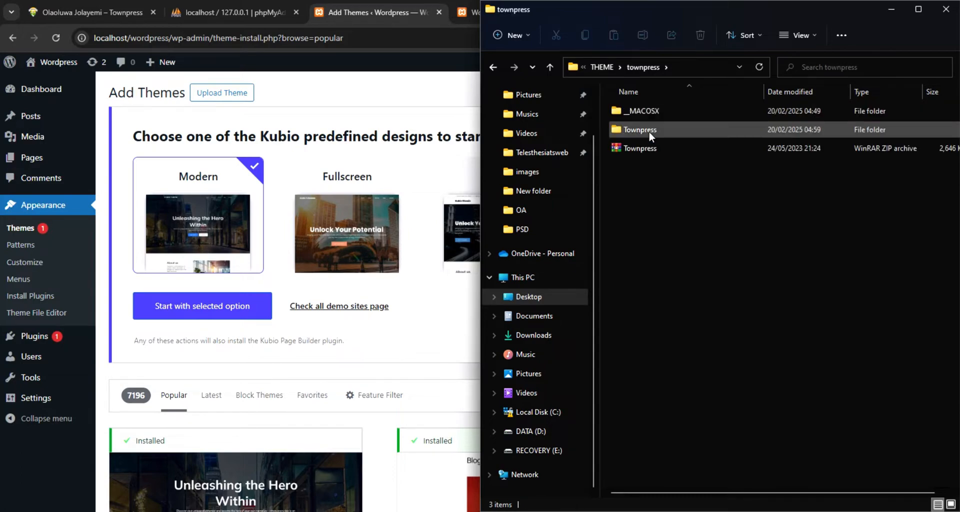
double_click(650, 130)
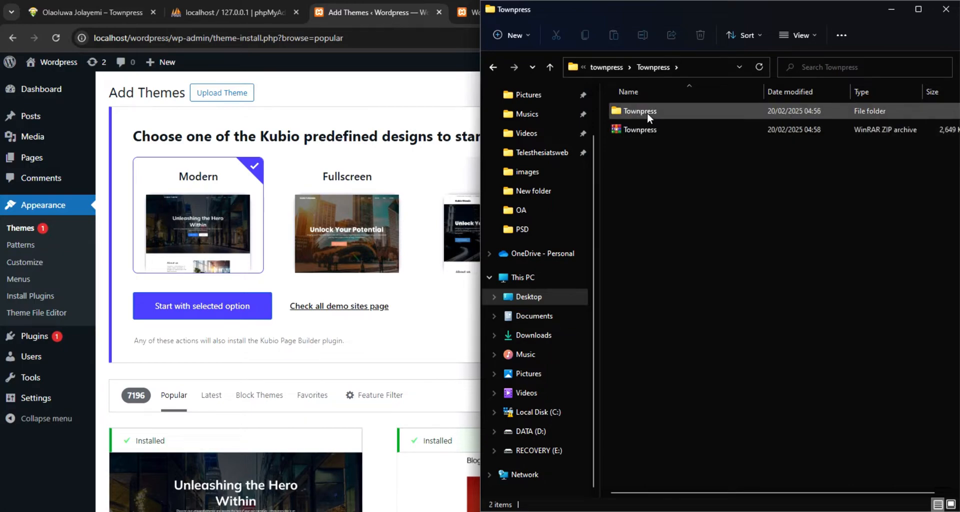
click(648, 112)
double_click(648, 111)
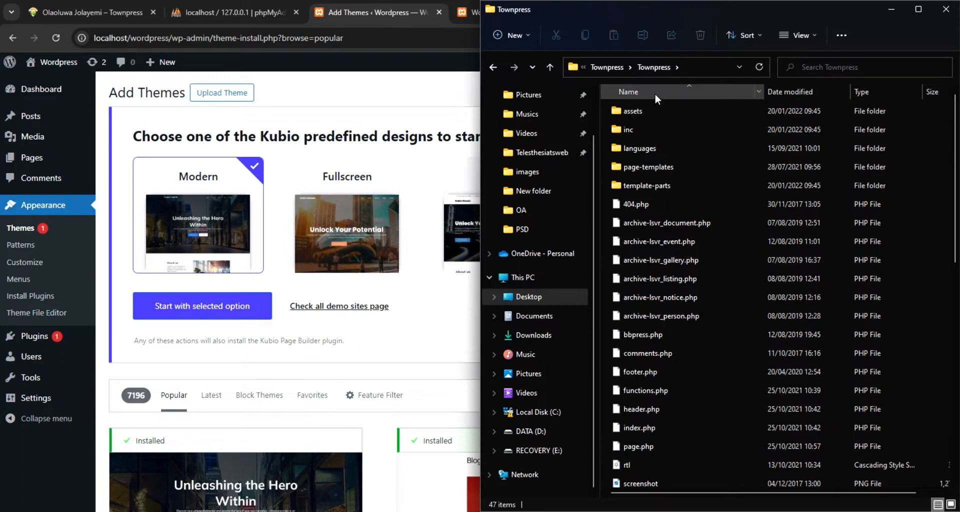
click(612, 67)
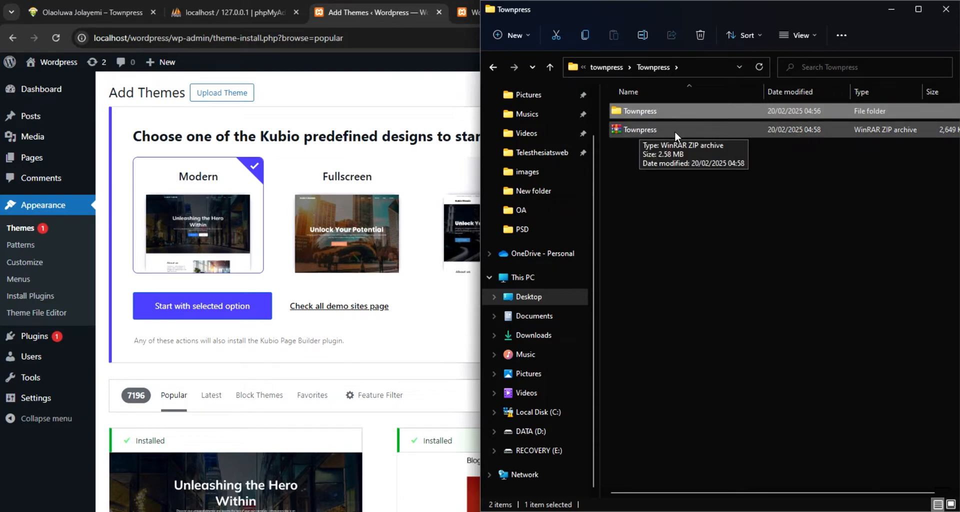
Review the options for sending the Townpress folder to a compressed file without zipping it, and select the existing Townpress ZIP archive
right_click(644, 111)
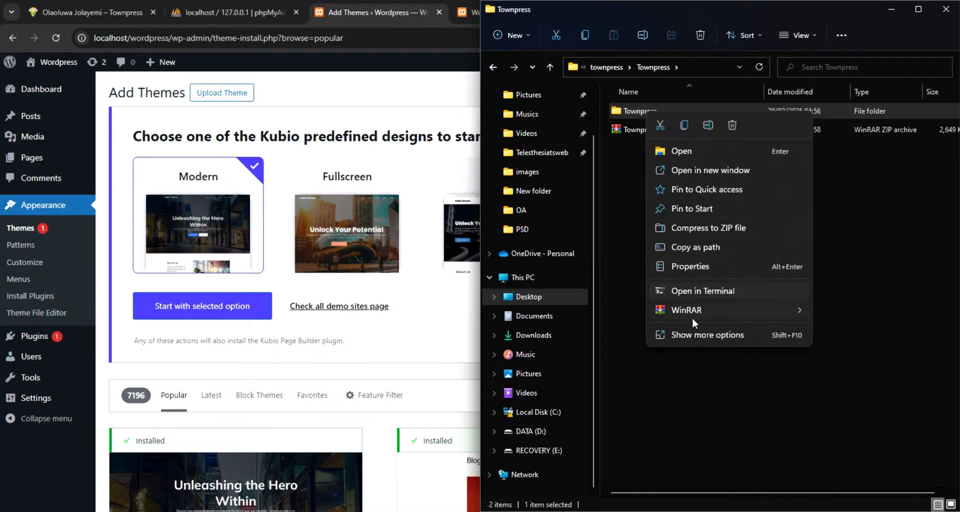
click(691, 333)
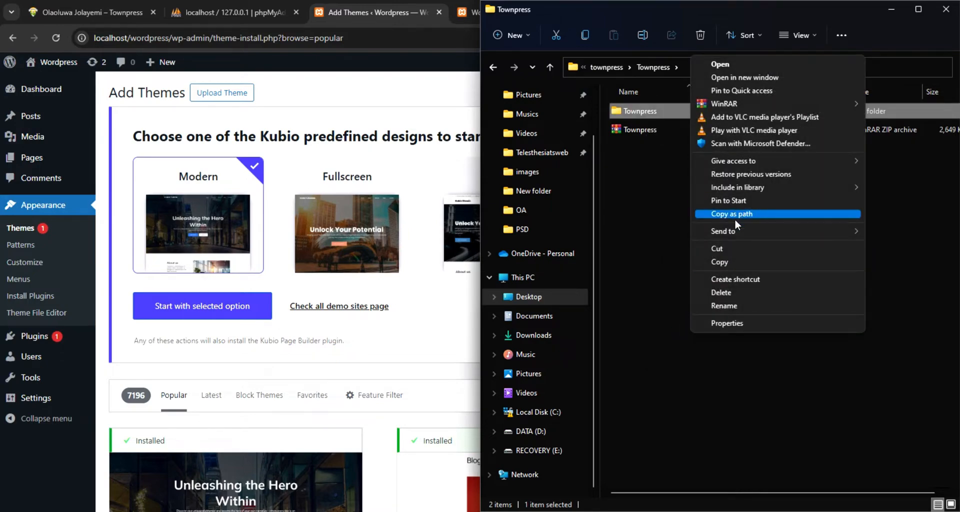
mouse_move(737, 232)
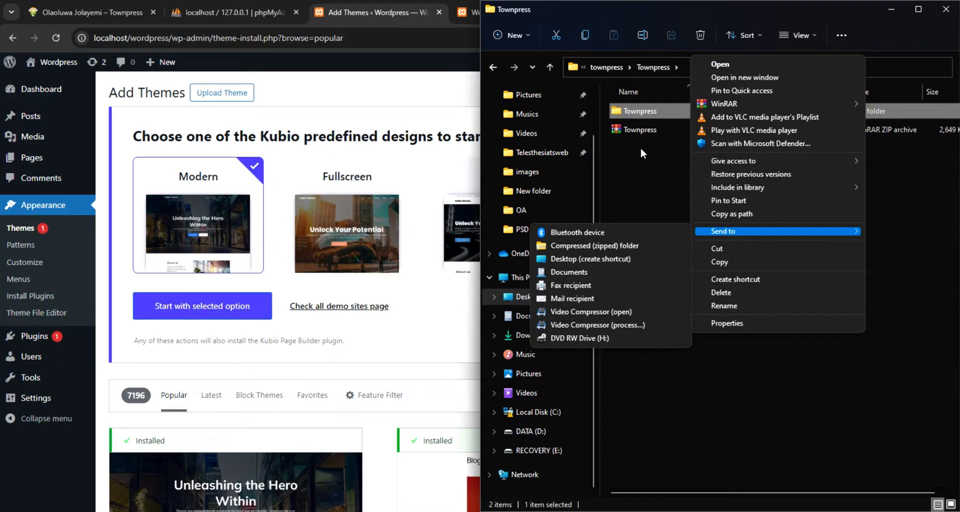
click(643, 131)
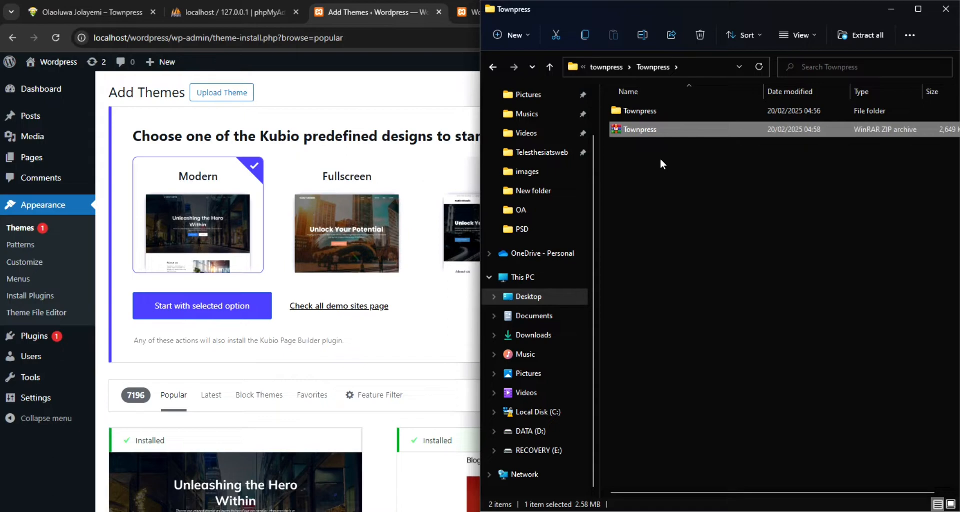
click(637, 129)
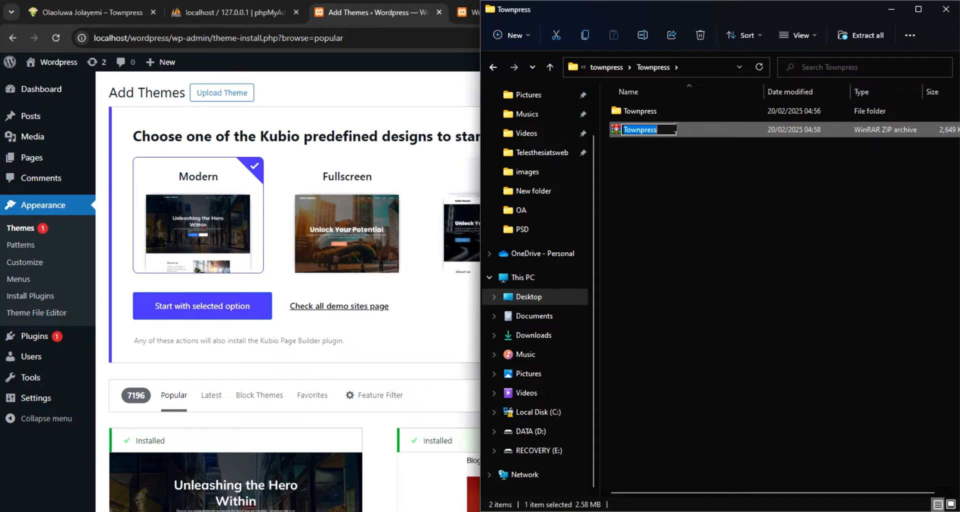
click(710, 158)
click(686, 132)
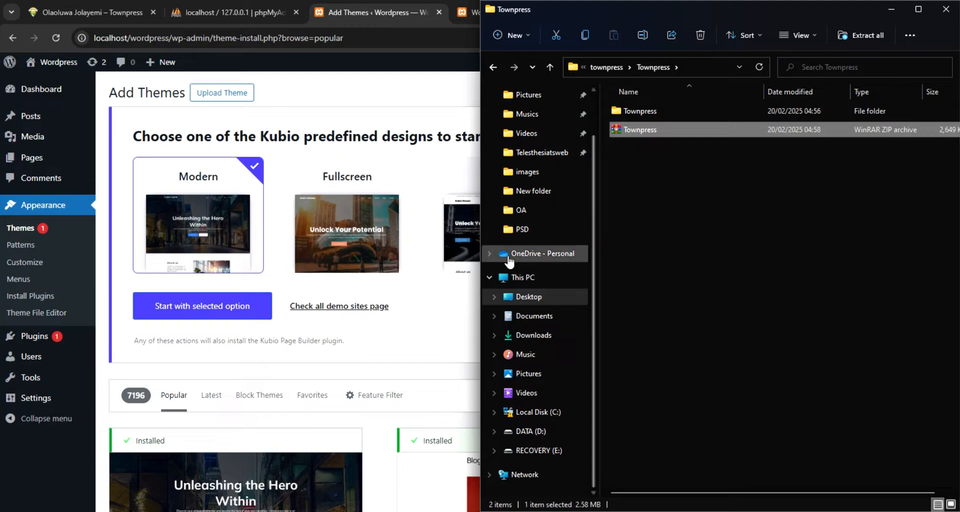
Return to the Add Themes page in the browser, show the theme upload form, and start choosing the file
click(231, 98)
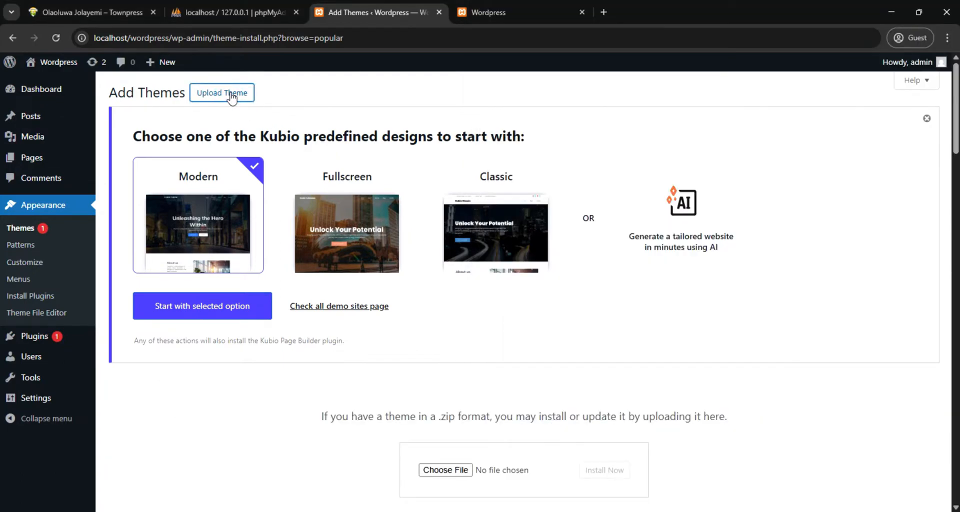
click(232, 97)
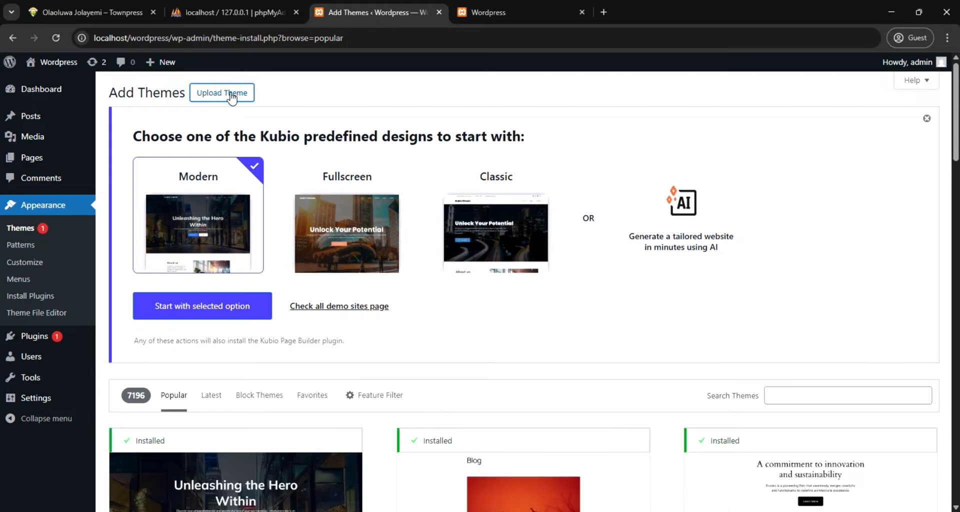
click(226, 95)
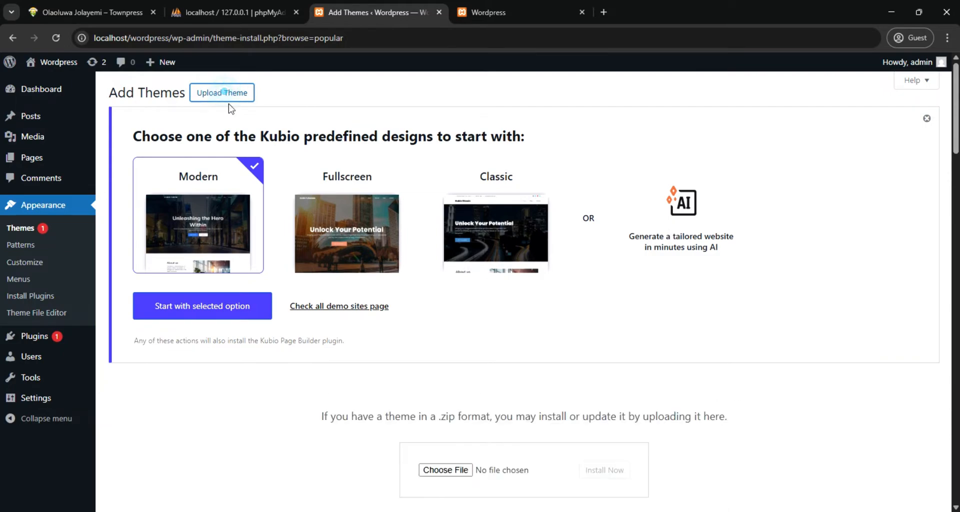
click(459, 472)
click(448, 472)
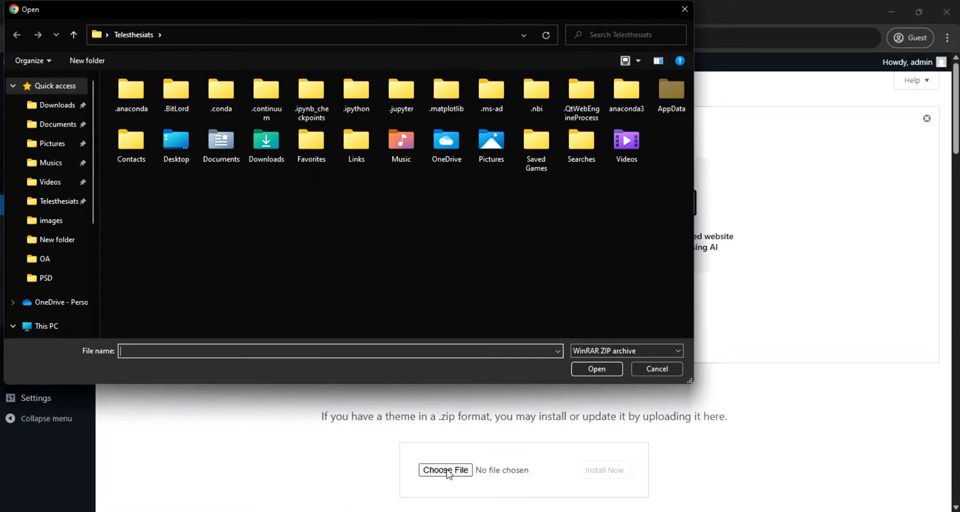
Choose Townpress.zip from Desktop > townpress-3.8.2 > townpress-3.8.2 (1) > THEME > townpress > Townpress as the theme file
scroll(85, 230, down, 1)
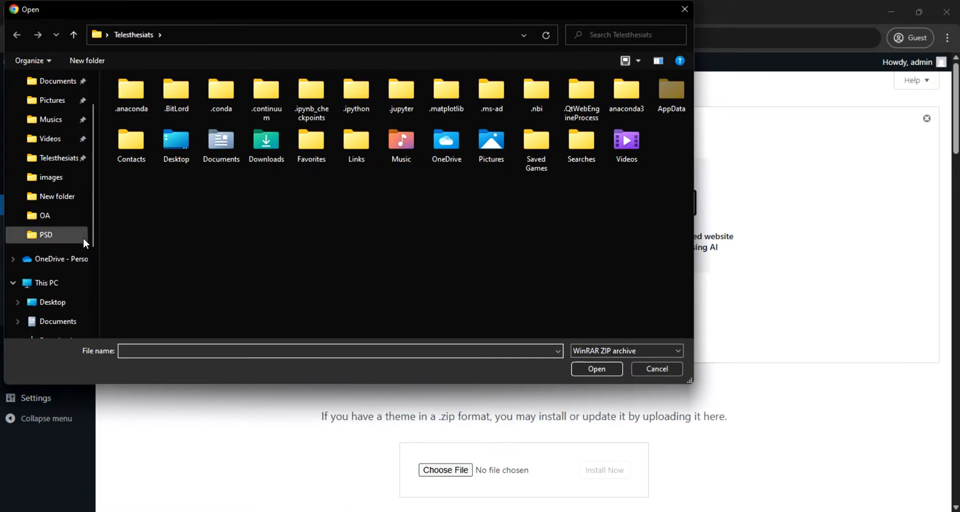
click(56, 303)
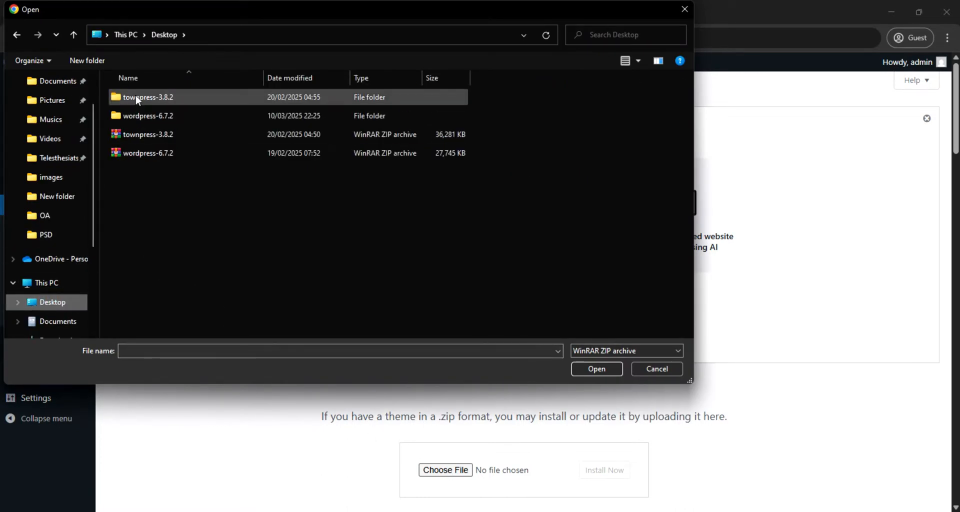
double_click(141, 100)
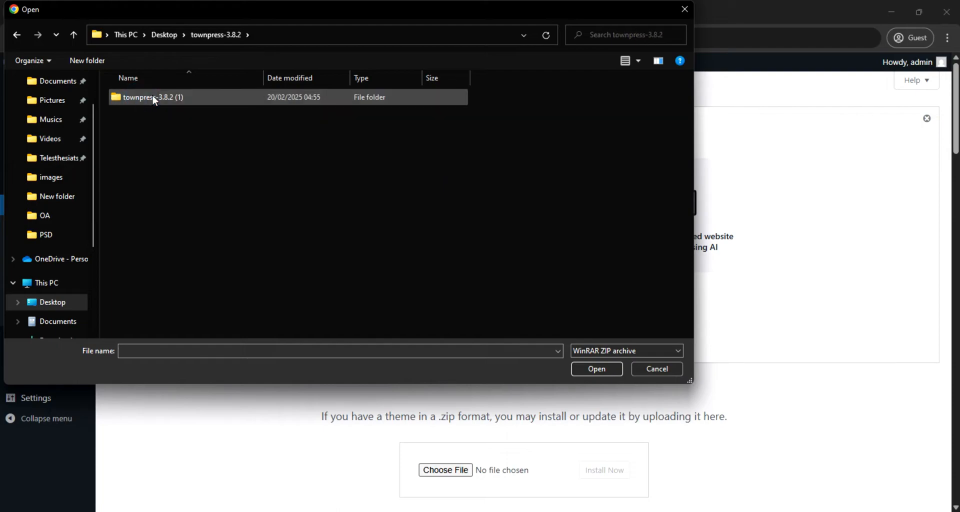
double_click(152, 96)
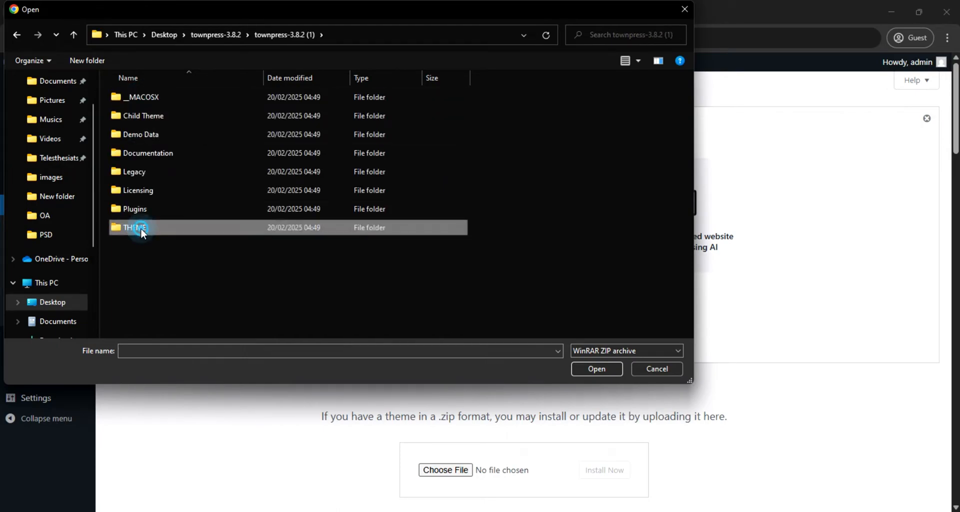
double_click(140, 228)
double_click(164, 98)
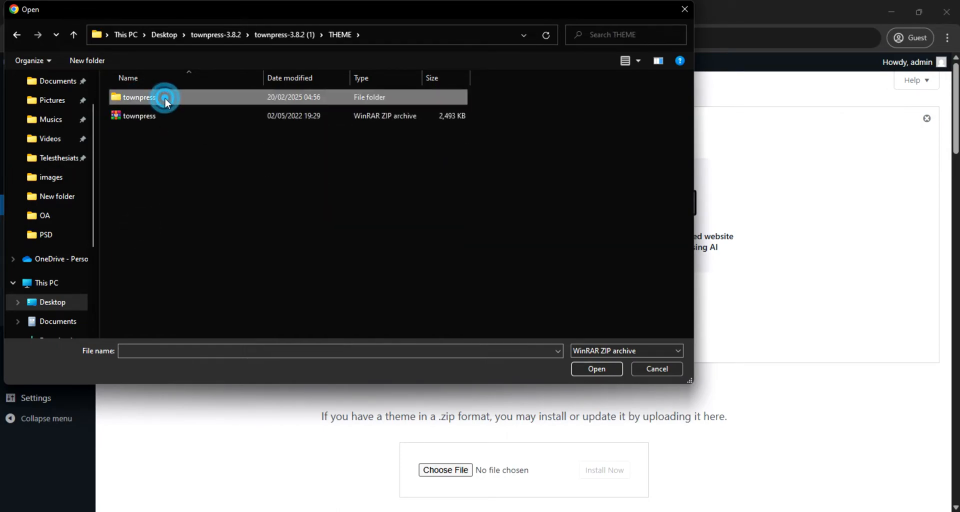
double_click(155, 116)
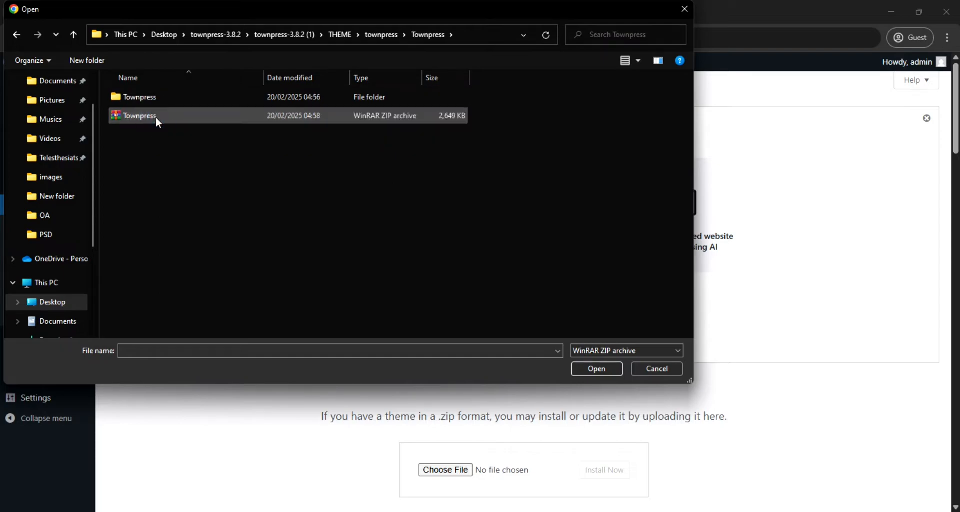
click(163, 98)
double_click(163, 98)
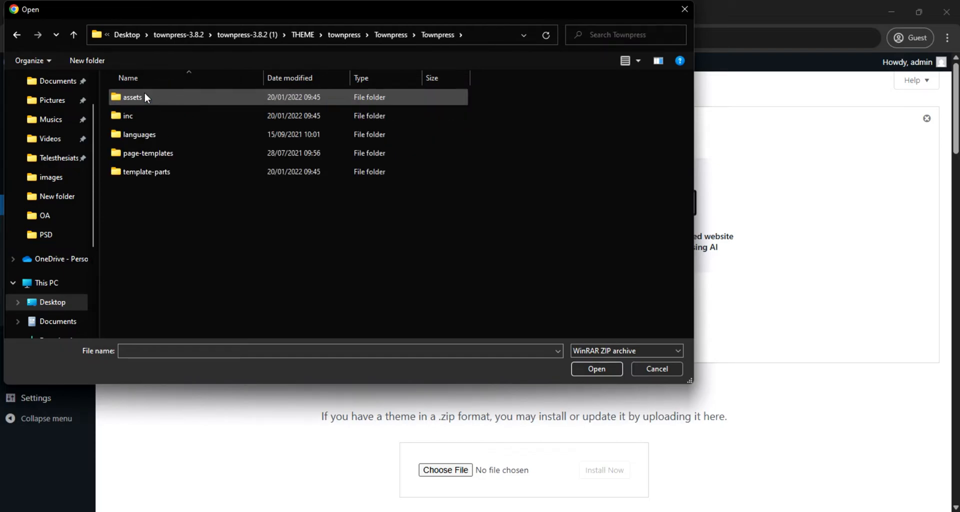
click(18, 35)
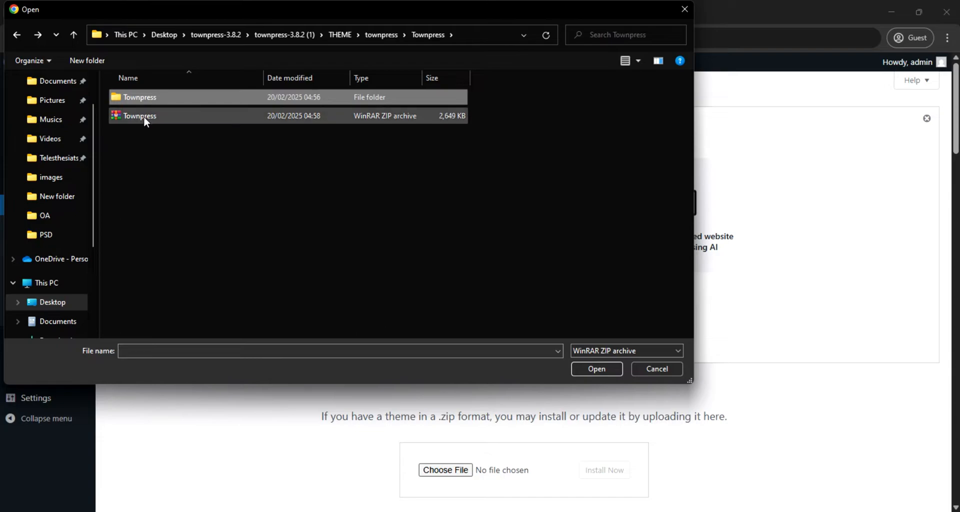
click(146, 117)
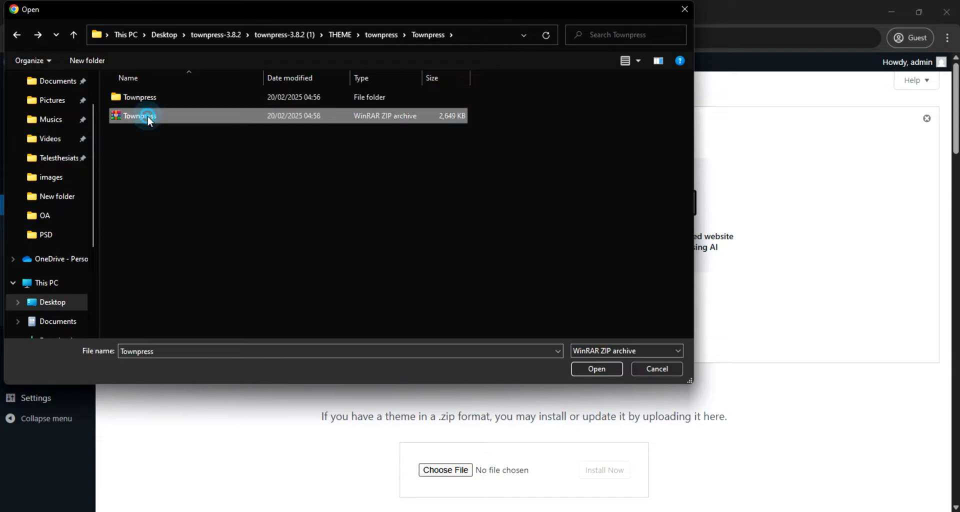
click(598, 370)
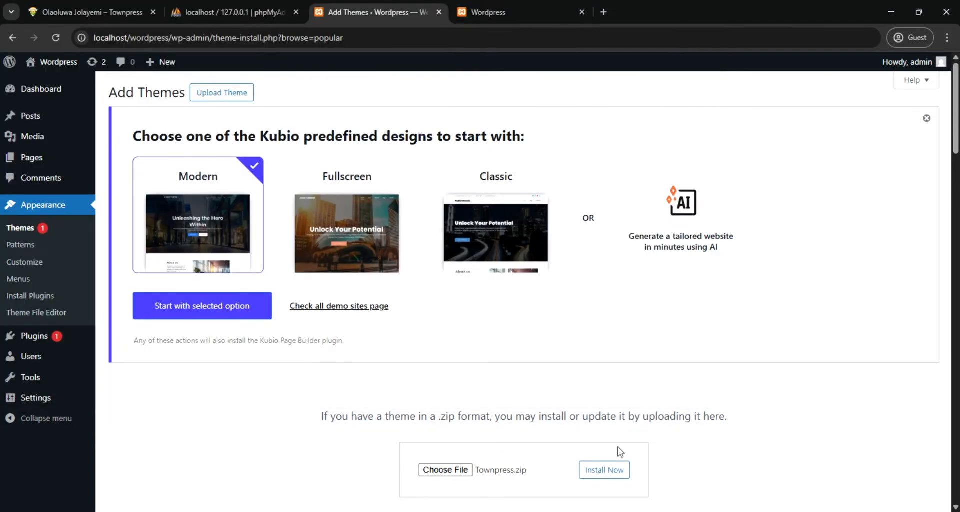
Install the theme from Townpress.zip and reload the local site's front page to check its design before activation
click(597, 471)
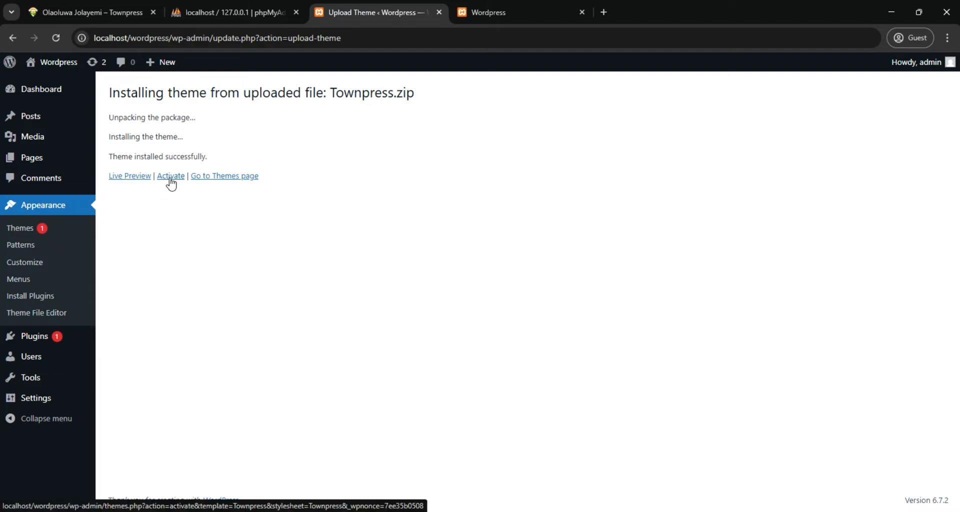
click(503, 11)
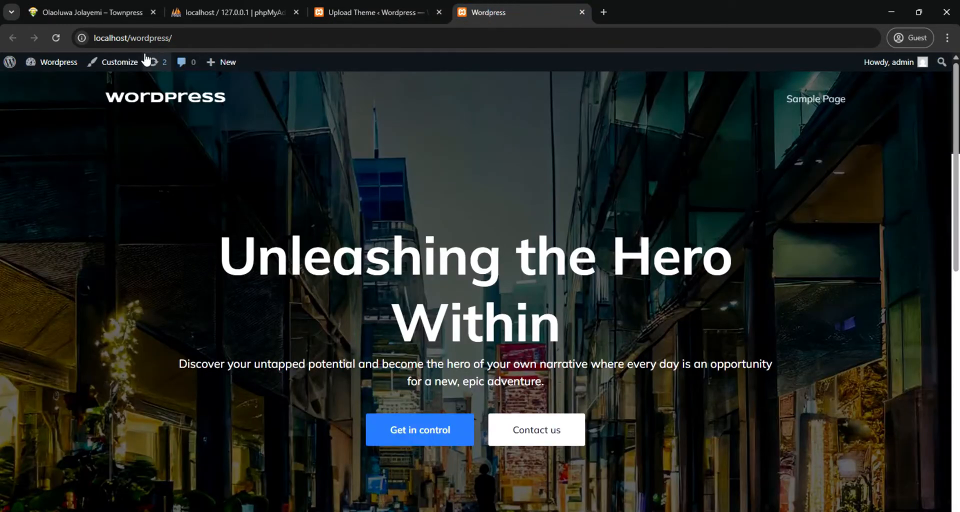
click(53, 37)
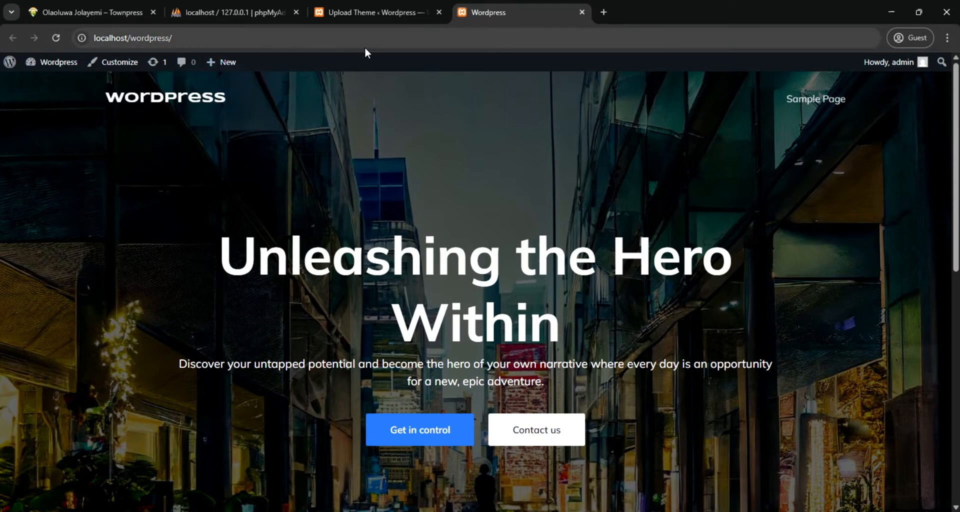
Activate the installed TownPress theme and reload the local site's front page
click(369, 11)
click(173, 175)
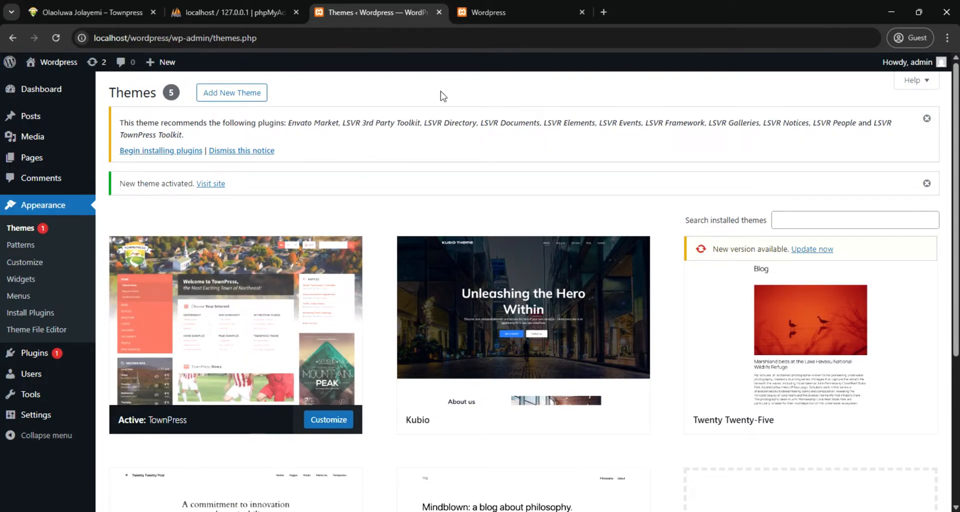
click(484, 12)
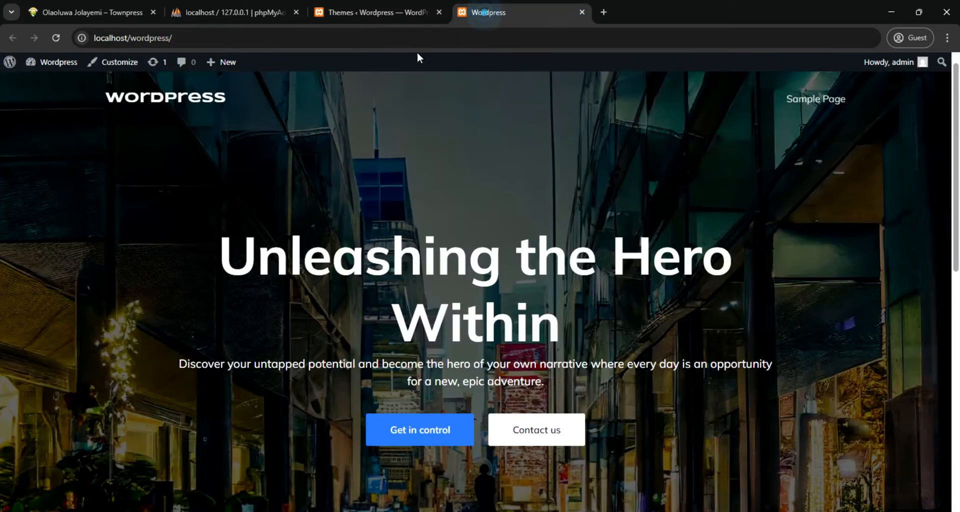
click(55, 38)
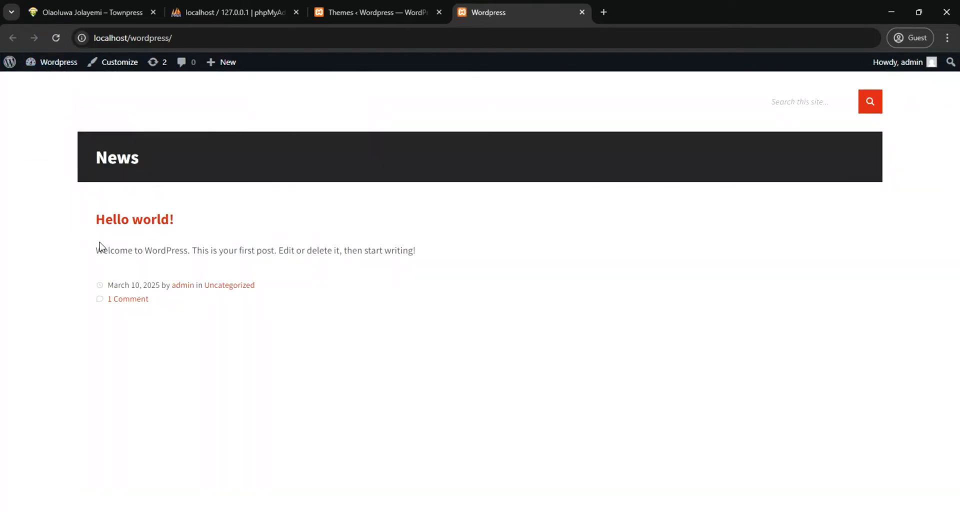
Compare the new site's plain front page and Themes page with the finished Townpress site's design, from header to footer
click(80, 14)
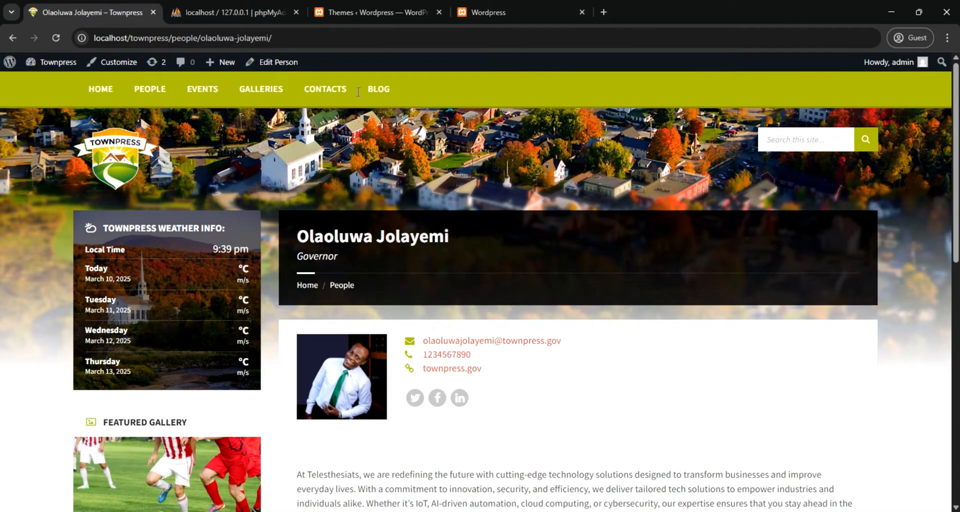
click(488, 13)
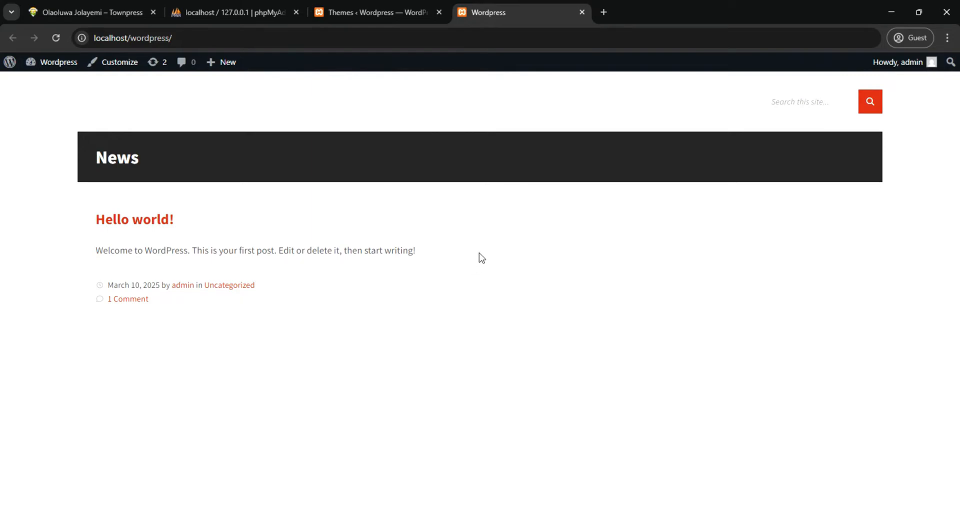
click(69, 15)
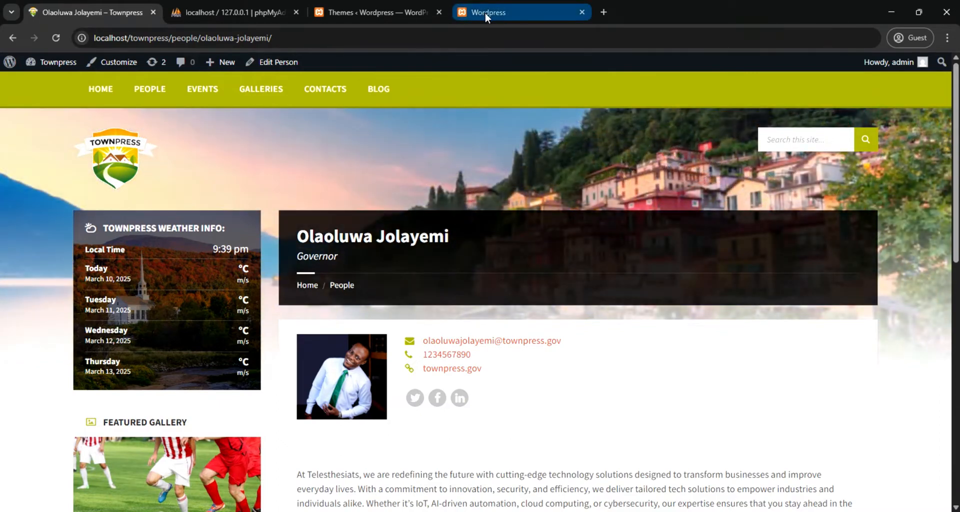
click(485, 13)
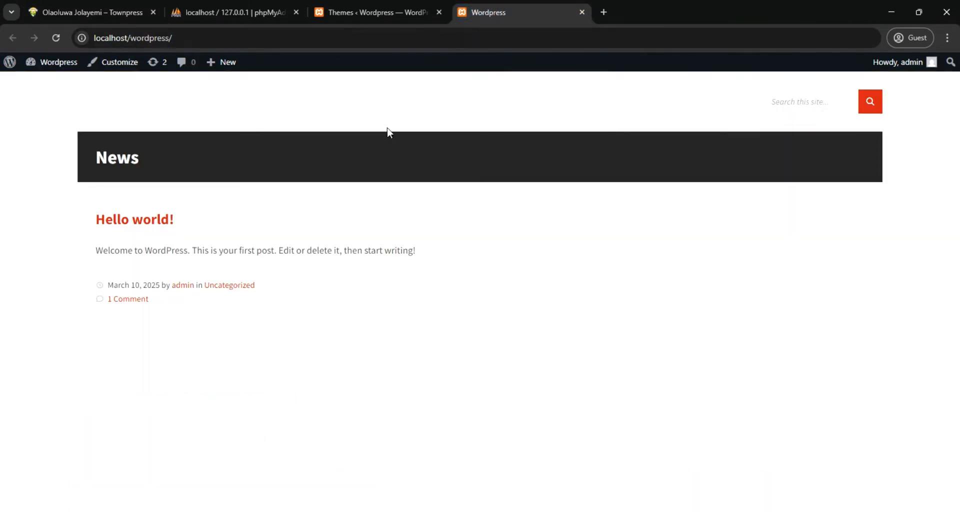
click(335, 14)
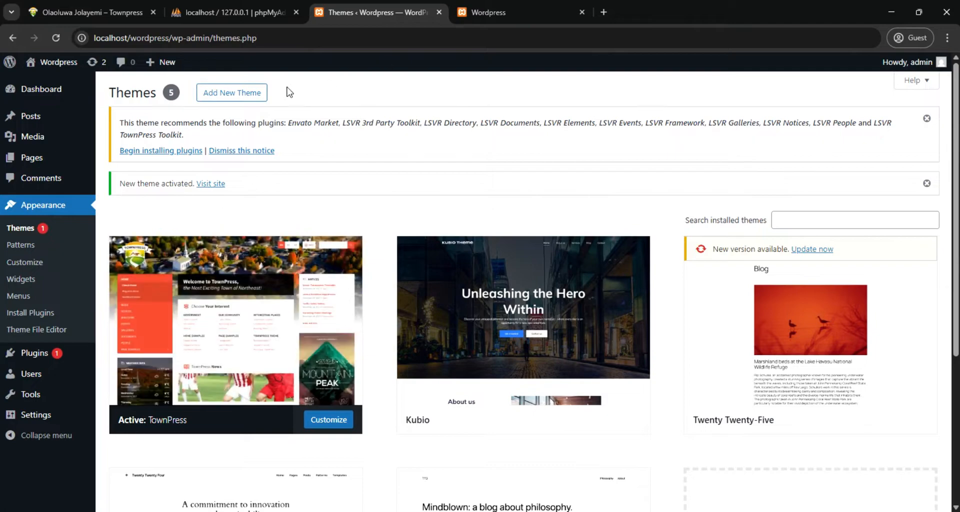
click(80, 12)
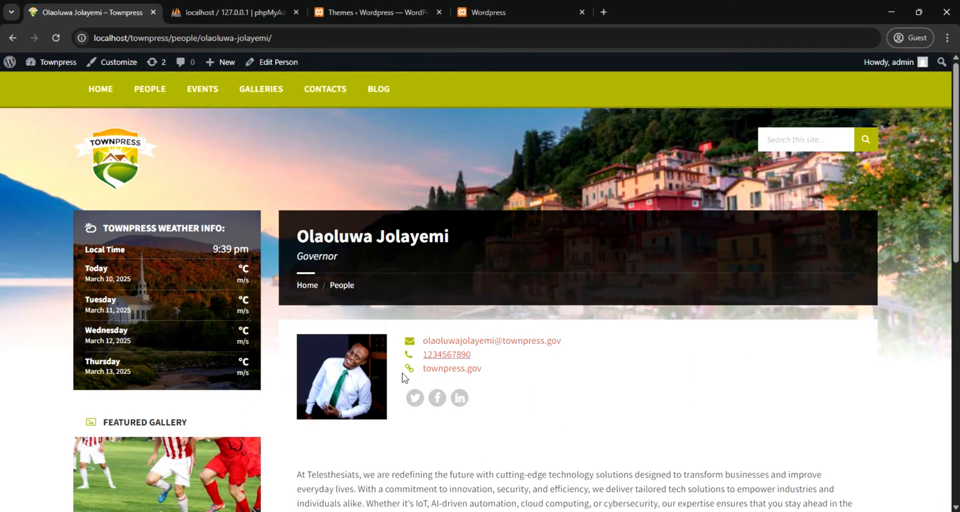
scroll(186, 298, down, 10)
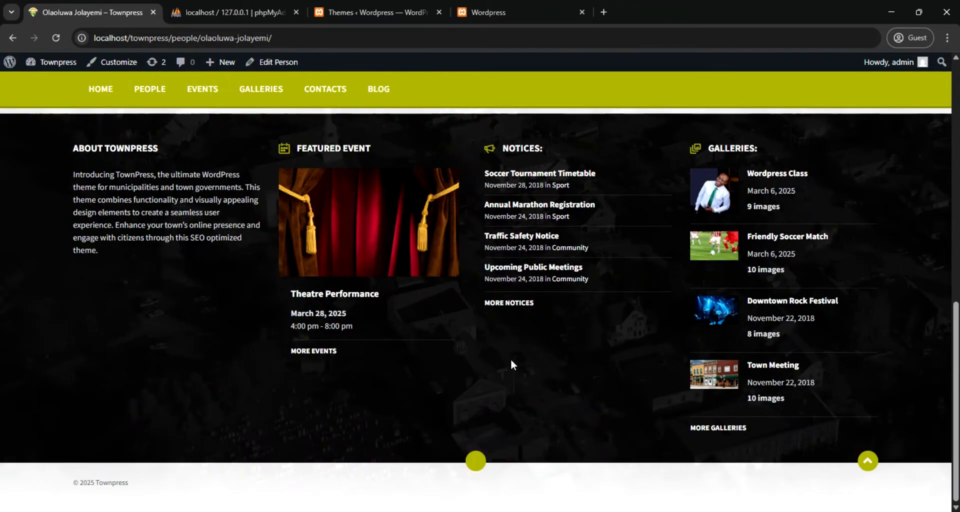
scroll(268, 230, up, 10)
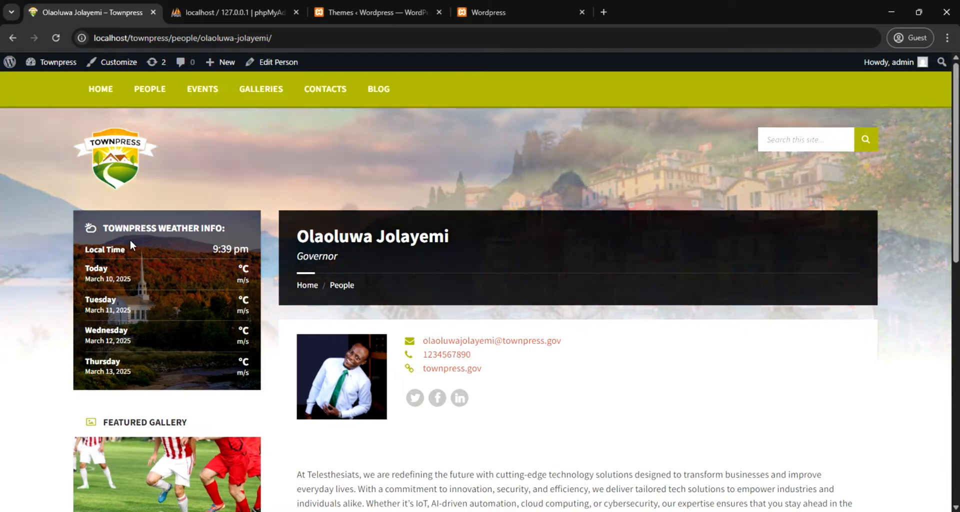
Bulk-install all of the theme's recommended plugins except Envato Market from the Install Required Plugins page, and review the installation log
click(322, 13)
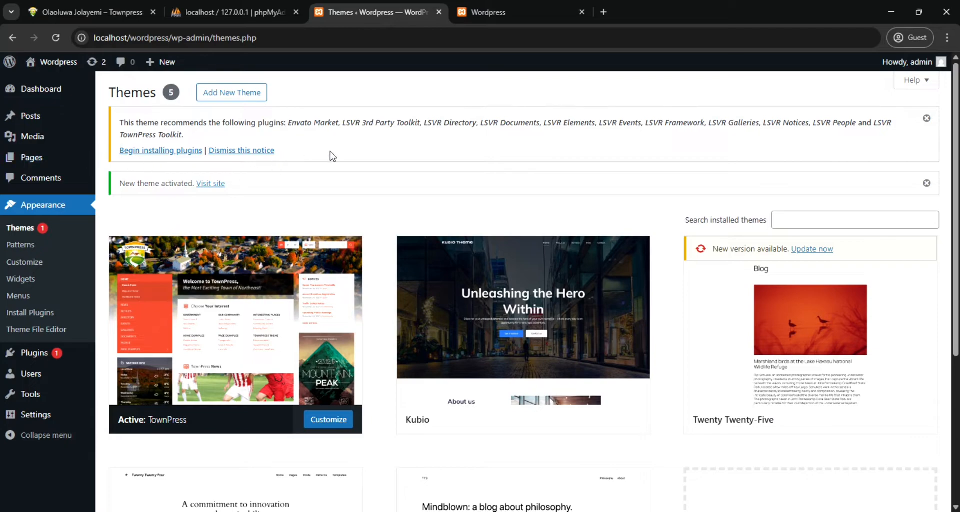
click(167, 153)
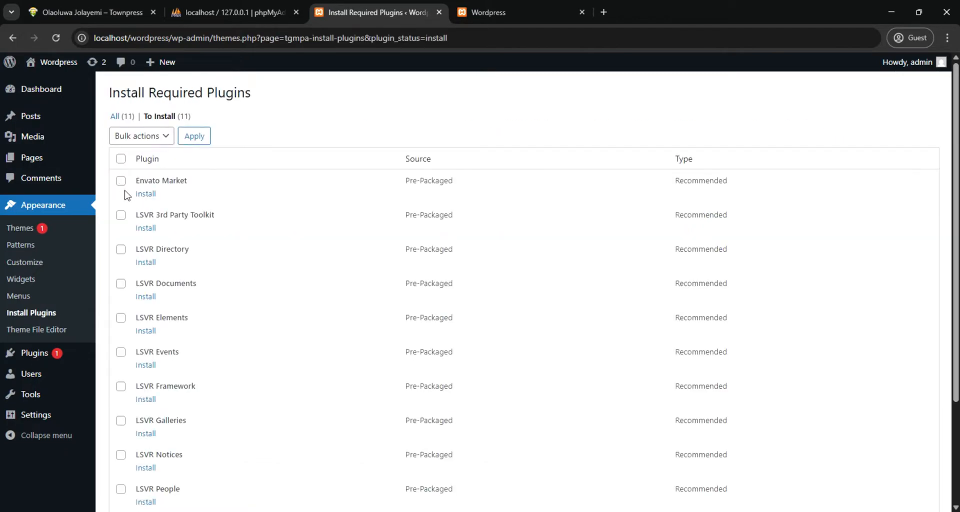
click(122, 160)
click(120, 183)
scroll(204, 211, down, 3)
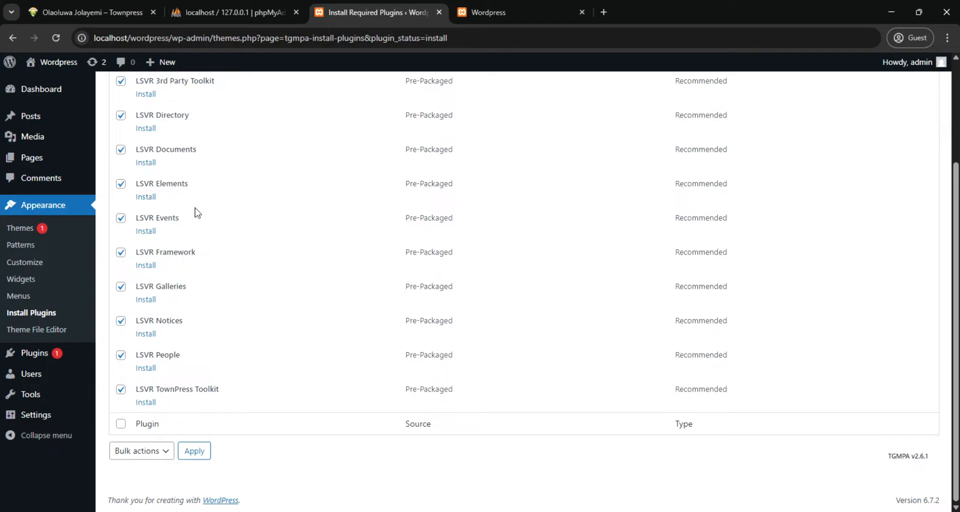
scroll(193, 195, up, 3)
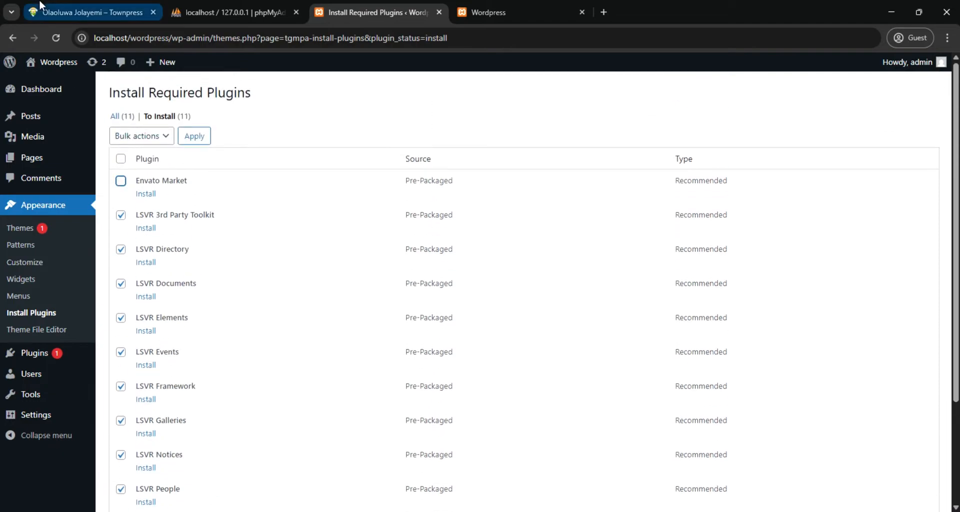
click(164, 139)
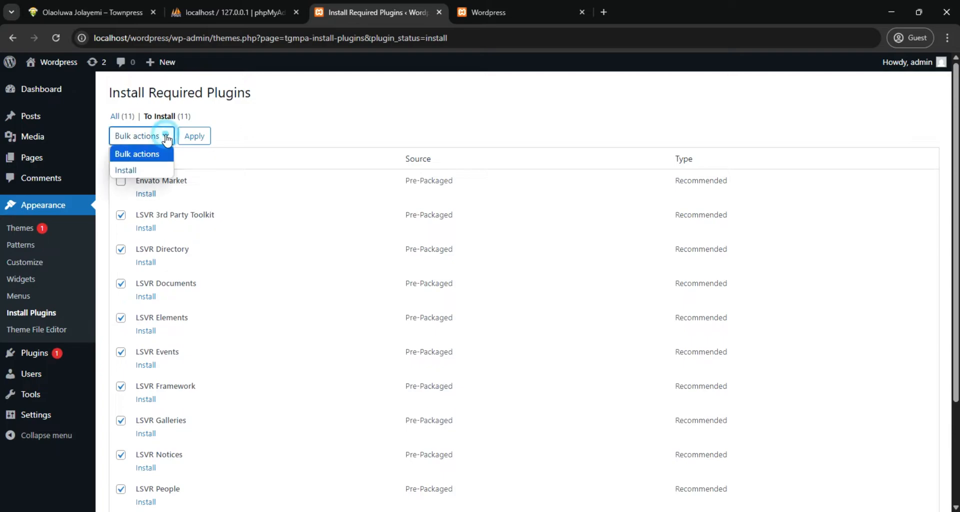
click(142, 172)
click(195, 136)
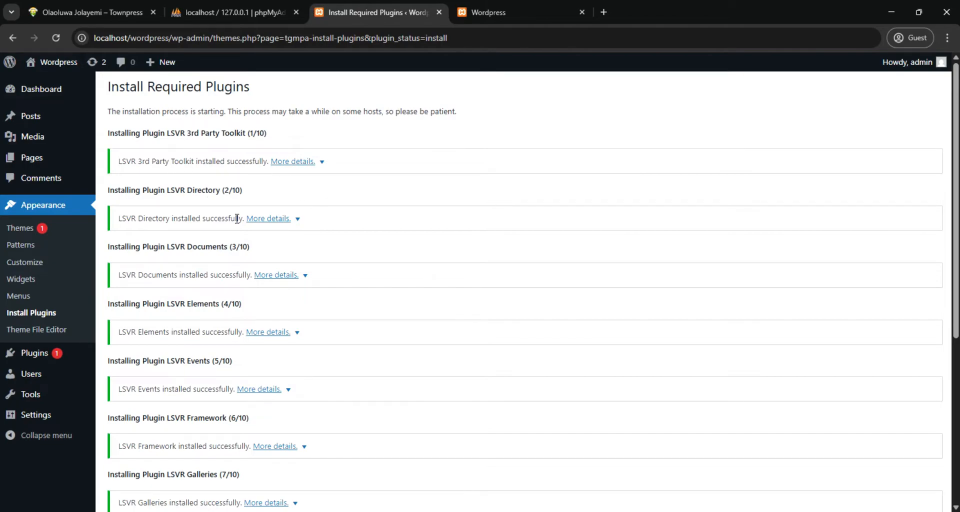
scroll(238, 219, down, 5)
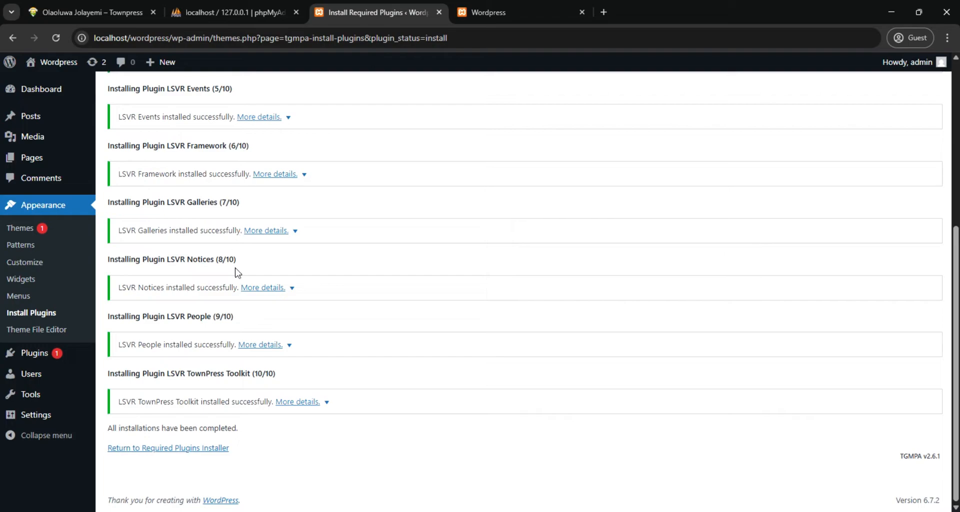
scroll(238, 273, up, 5)
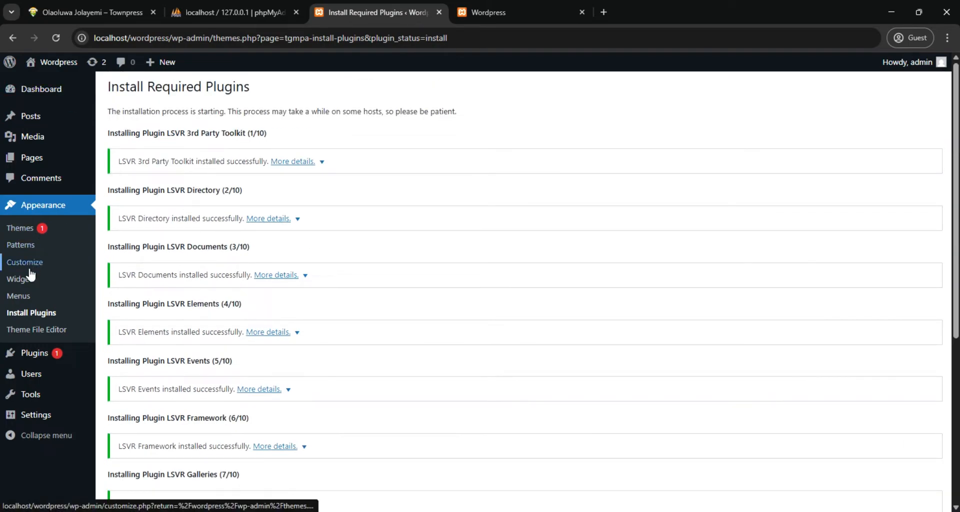
Bulk-activate all the LSVR plugins in the installed plugins list, leaving out Akismet Anti-spam and Hello Dolly
mouse_move(38, 355)
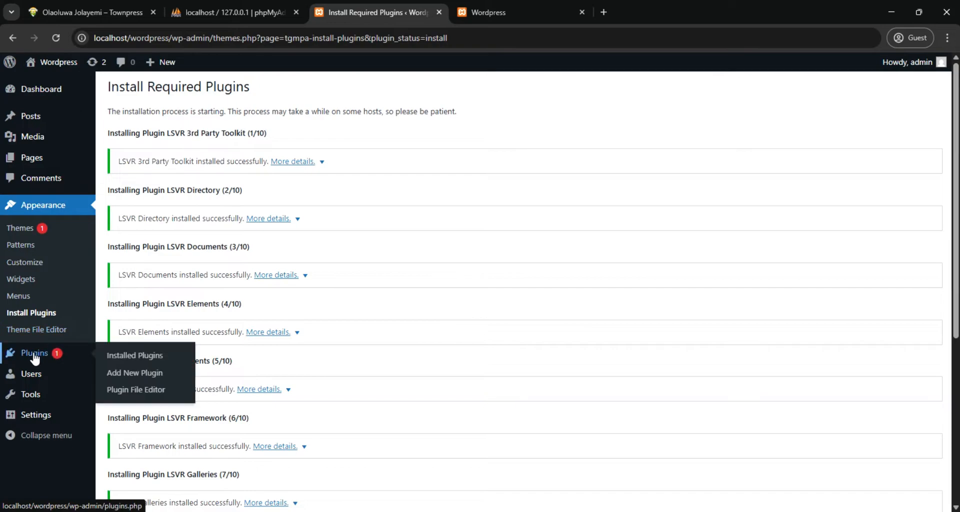
click(136, 353)
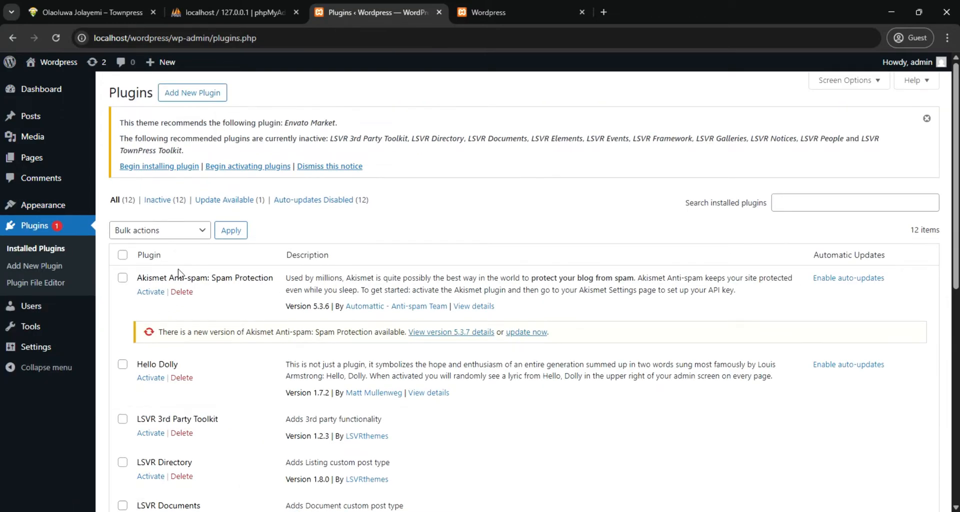
click(123, 255)
click(122, 279)
click(122, 364)
scroll(161, 379, down, 1)
scroll(161, 379, down, 8)
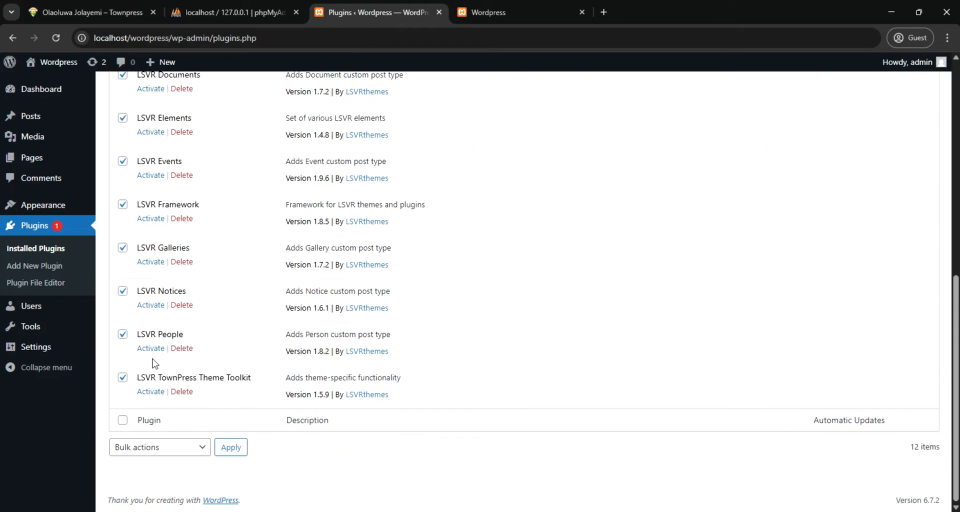
scroll(154, 364, up, 10)
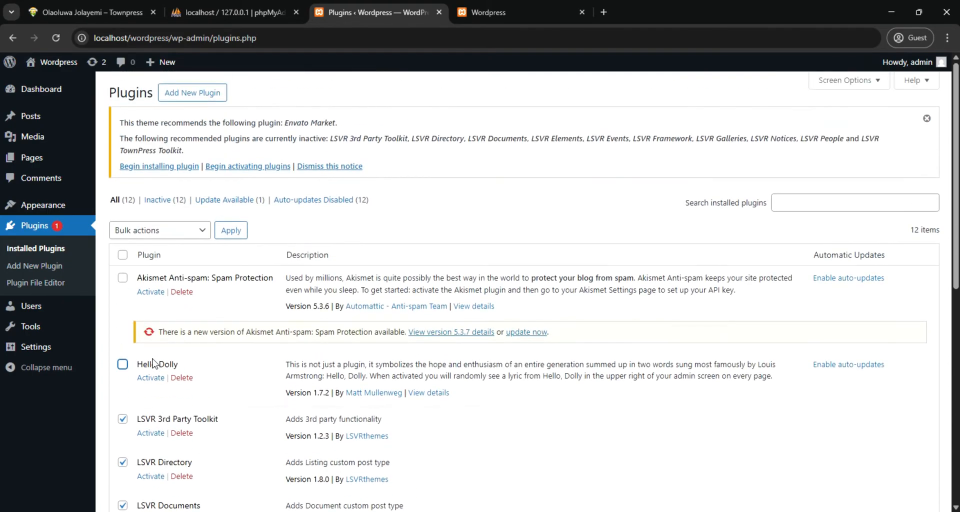
click(199, 232)
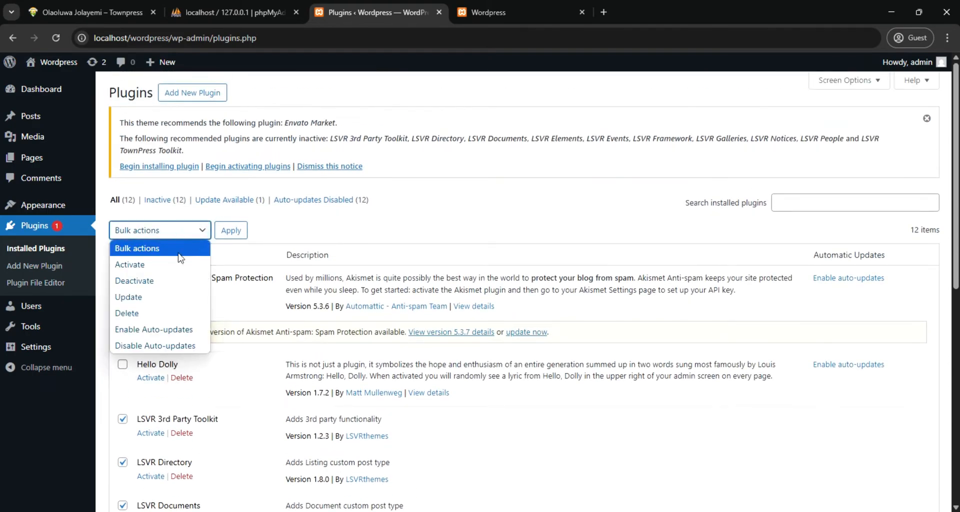
click(149, 268)
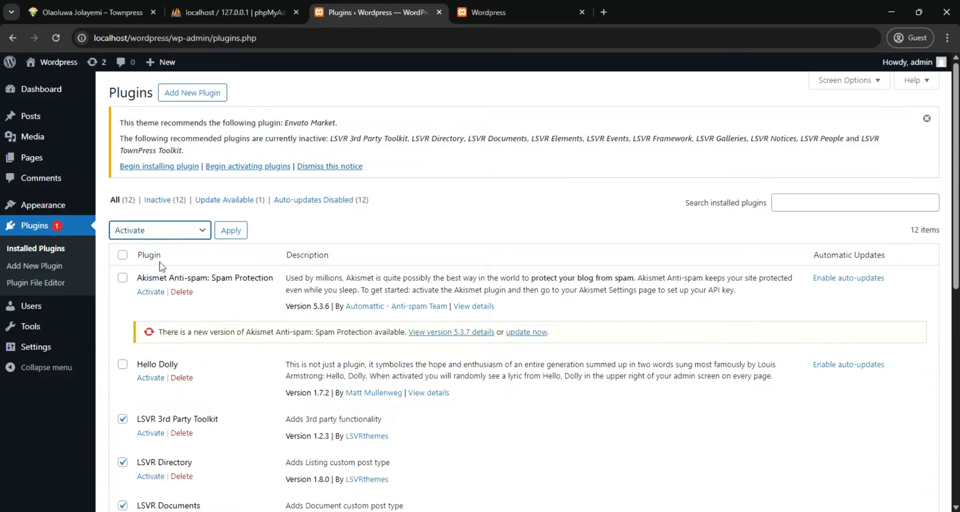
click(231, 230)
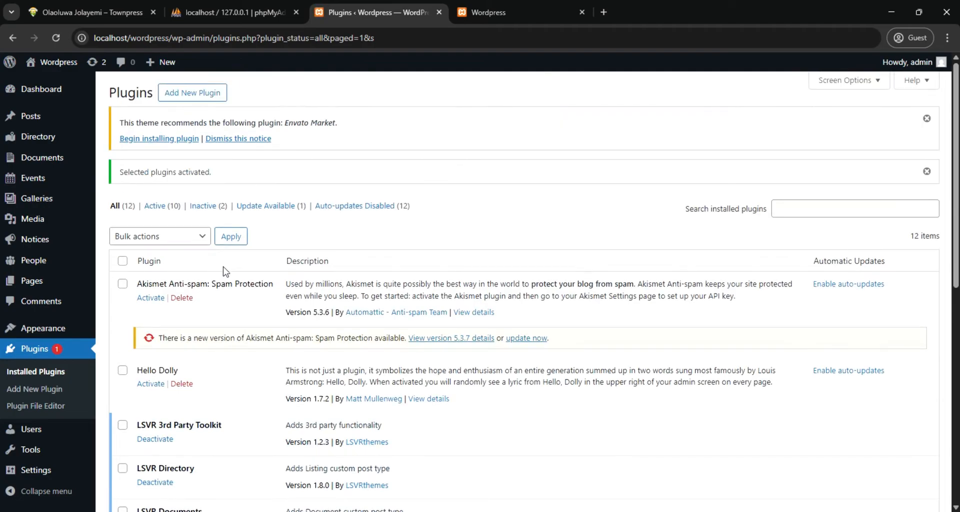
Review the activated LSVR plugins and examine the dashboard entries such as Directory, Documents, Events, Galleries, Notices, People and Tools
scroll(233, 258, down, 2)
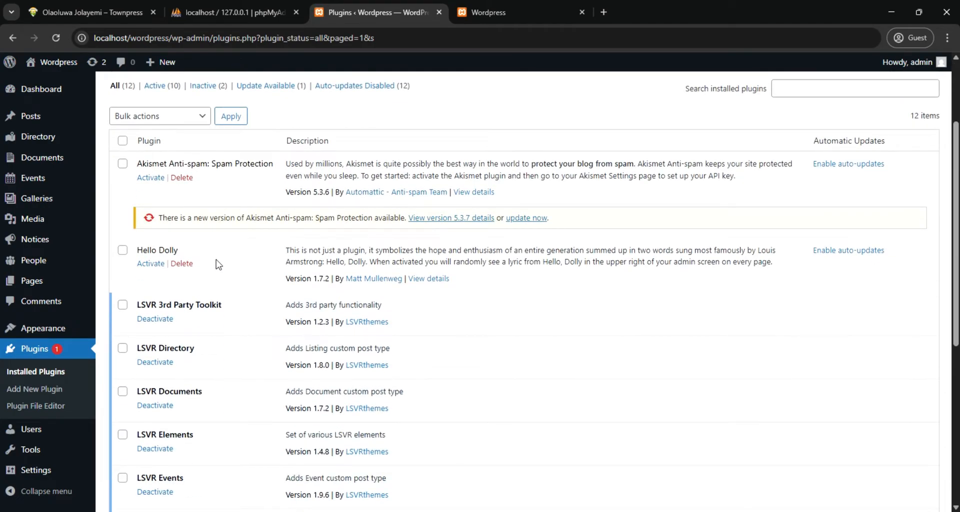
scroll(239, 246, down, 2)
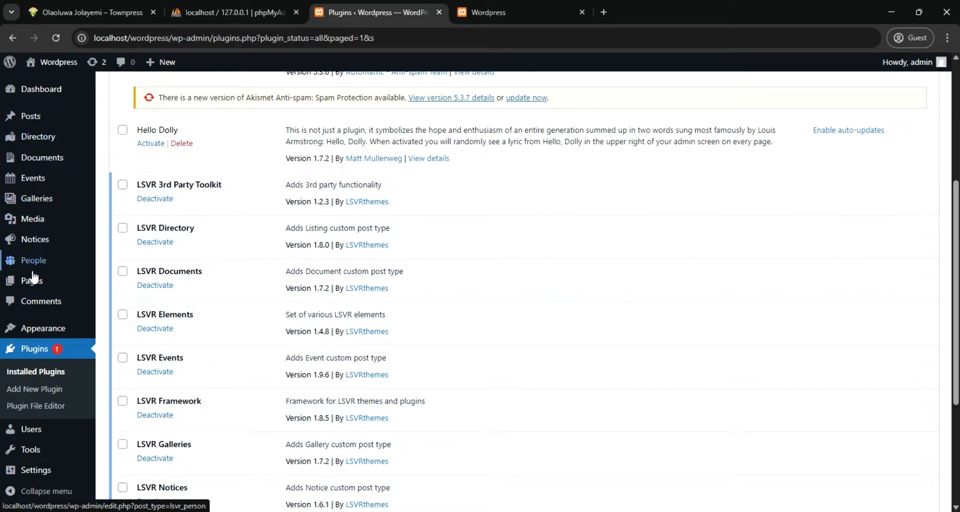
mouse_move(34, 328)
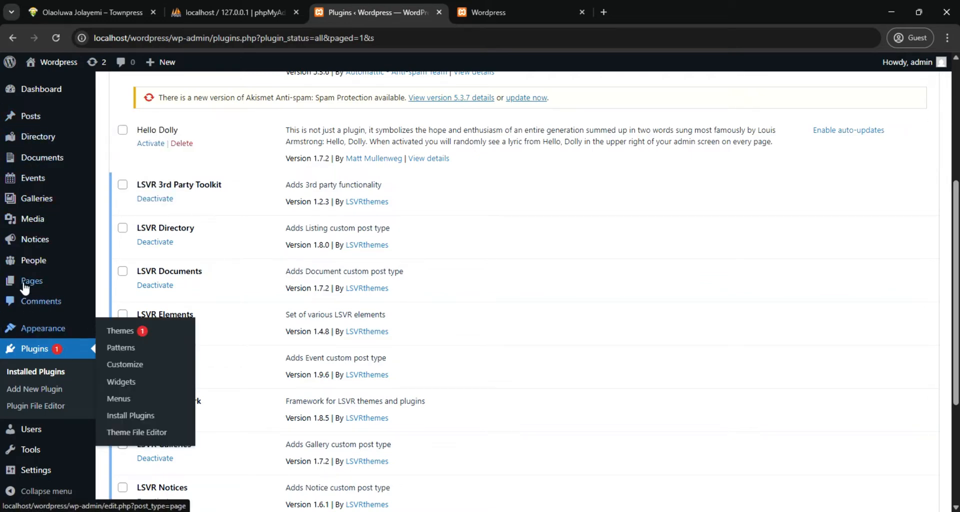
mouse_move(32, 142)
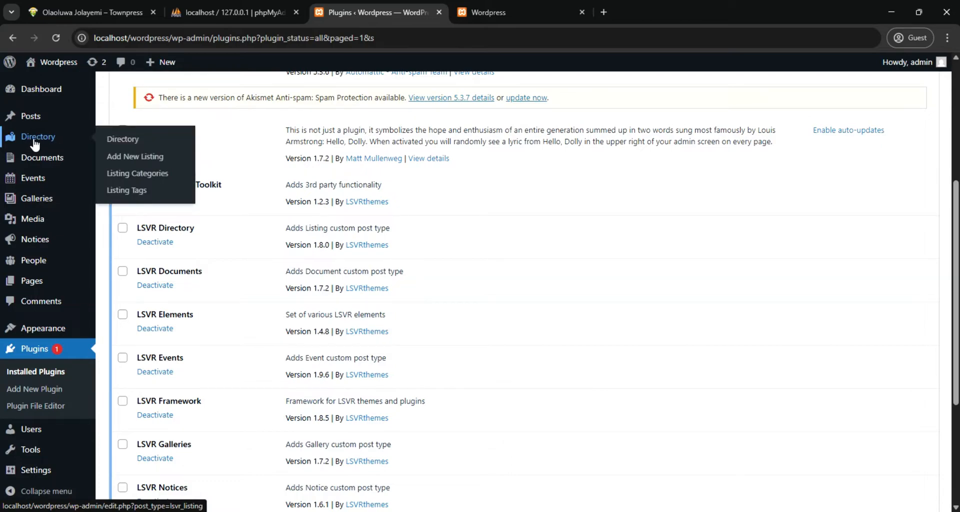
mouse_move(31, 164)
mouse_move(21, 187)
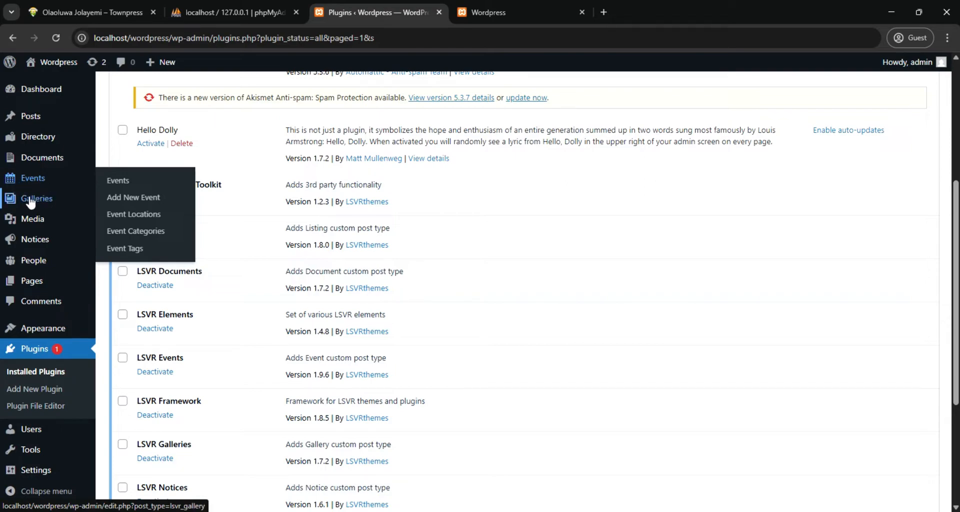
mouse_move(27, 222)
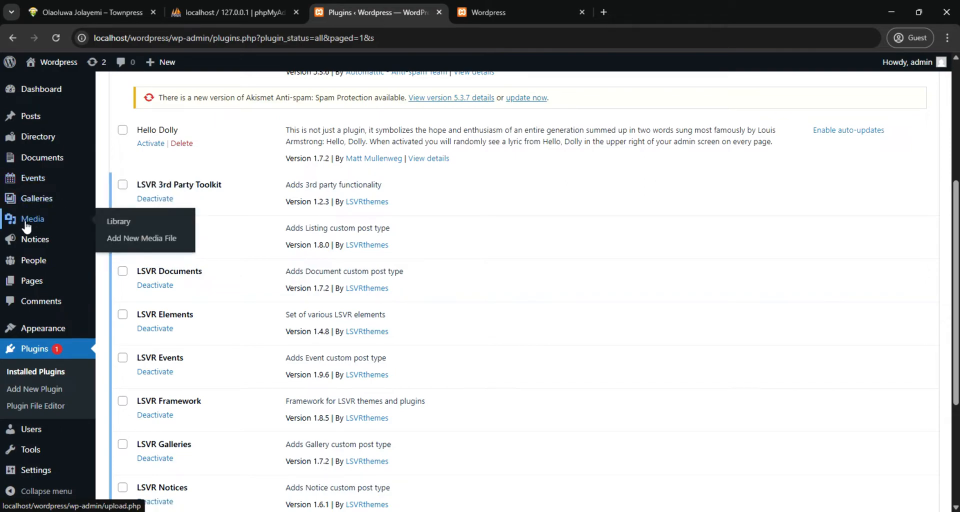
mouse_move(20, 246)
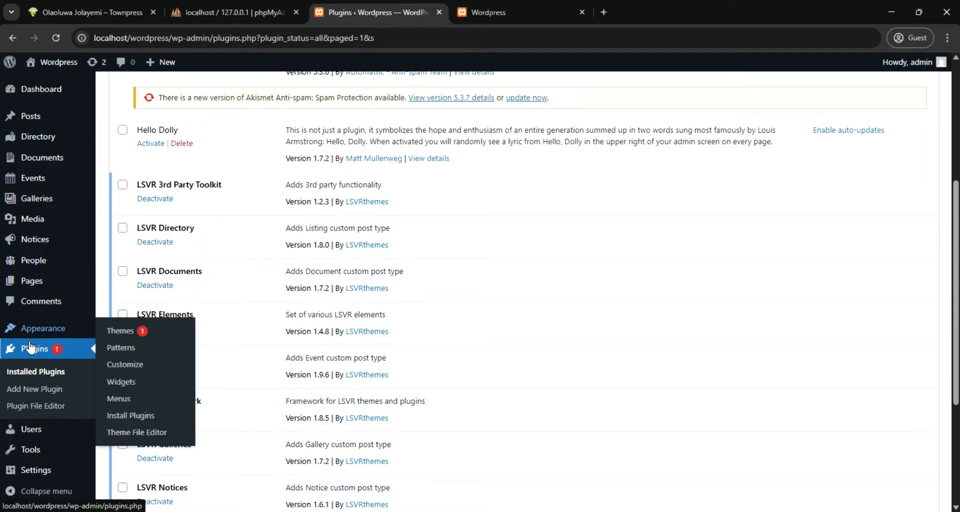
scroll(20, 350, down, 3)
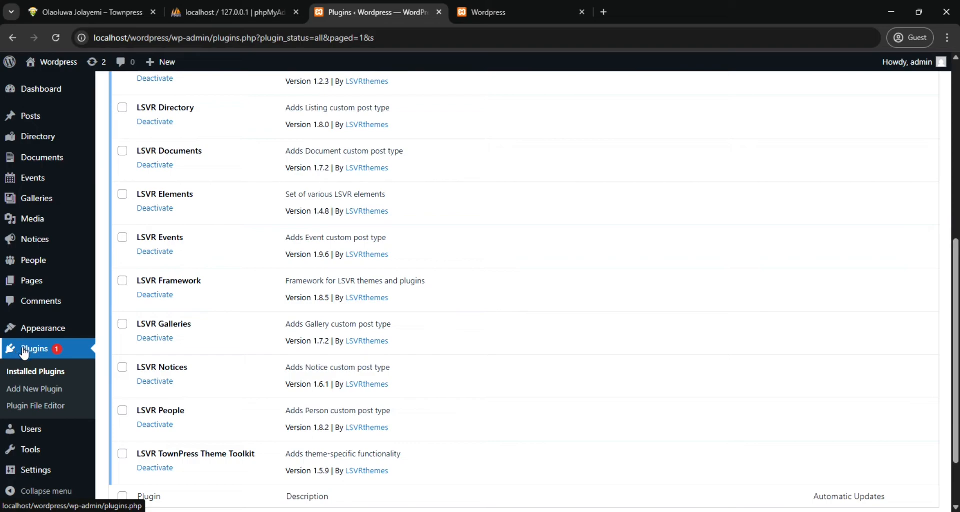
scroll(25, 355, down, 2)
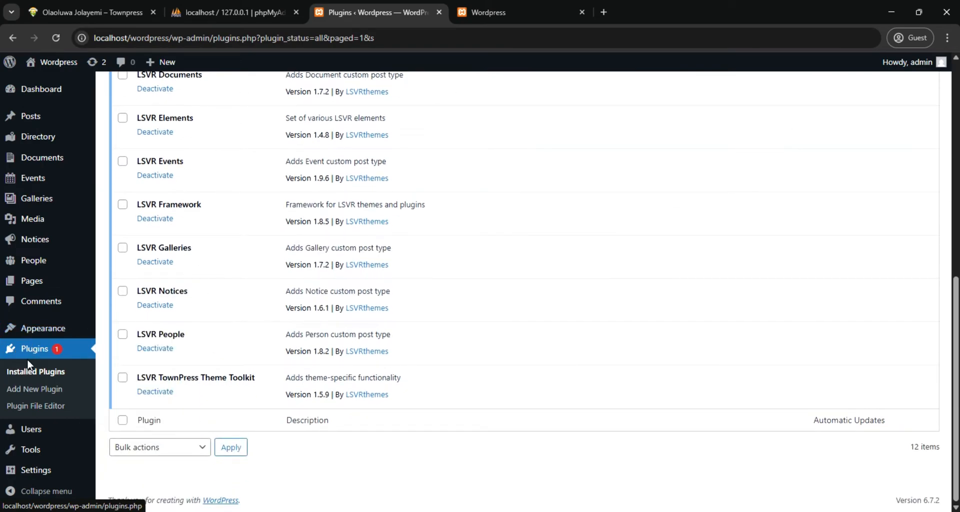
mouse_move(36, 453)
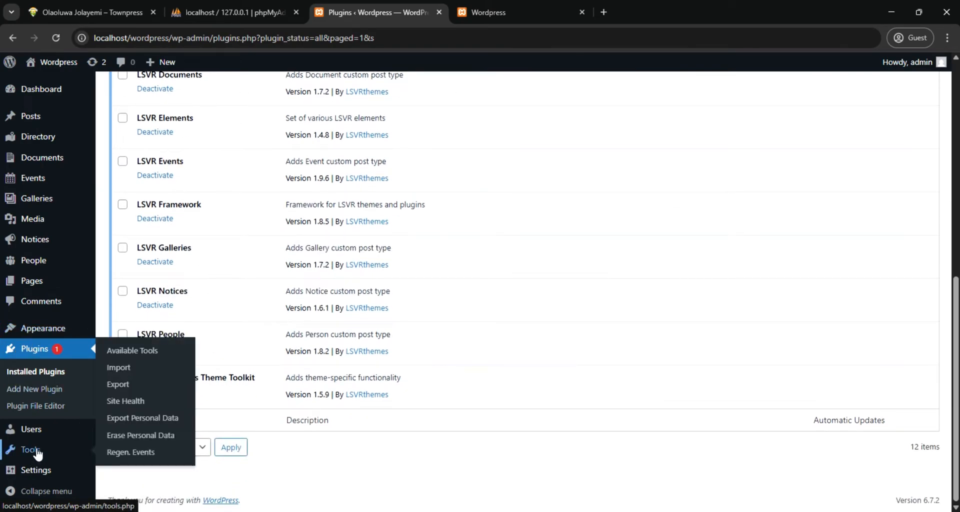
mouse_move(40, 437)
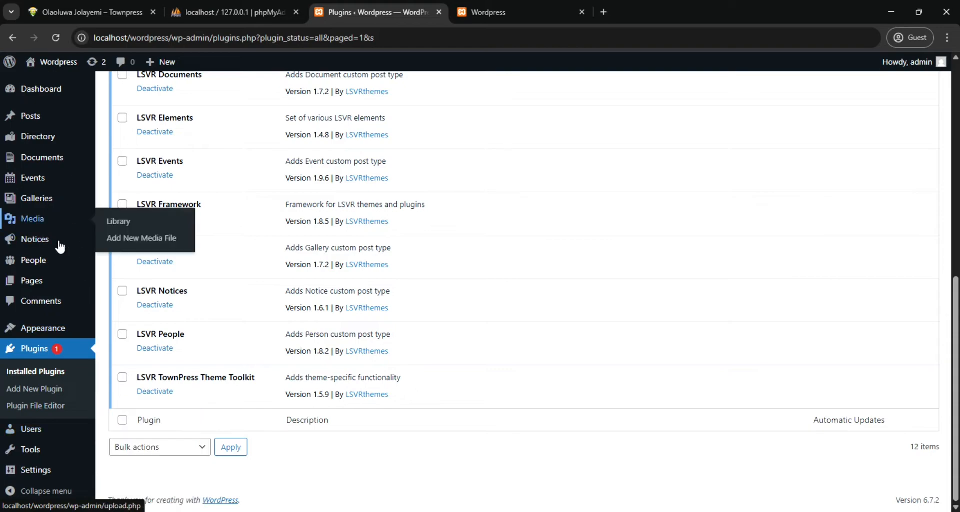
scroll(55, 280, up, 5)
scroll(42, 216, up, 4)
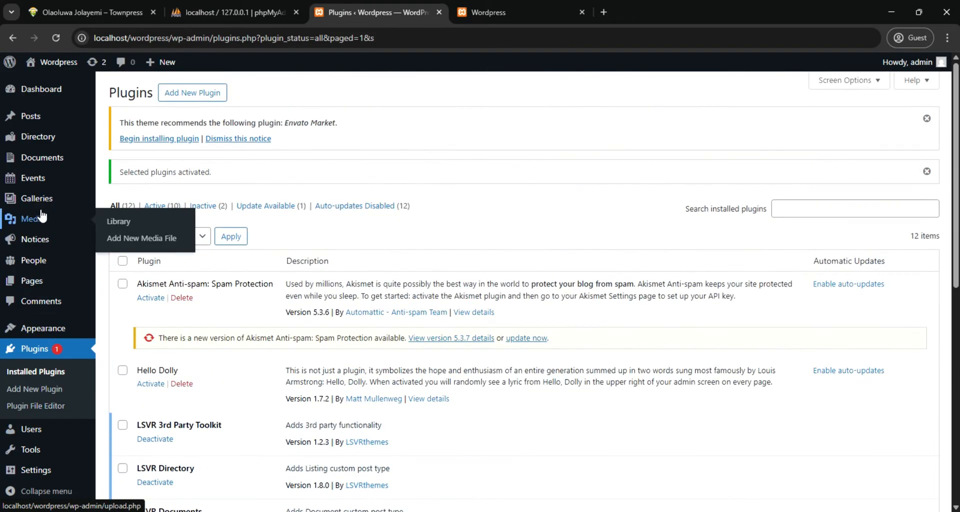
Check the new site's front page and open the dashboard's list of existing pages
click(494, 14)
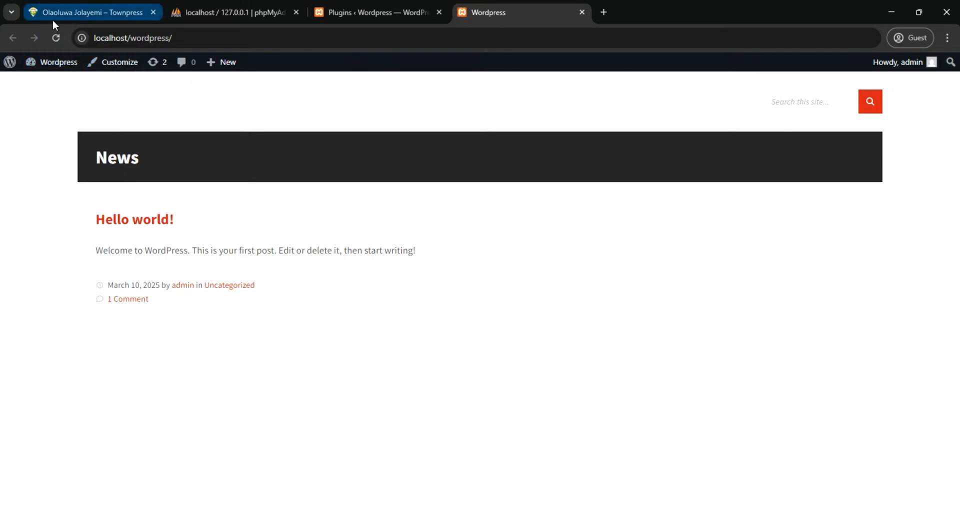
click(335, 14)
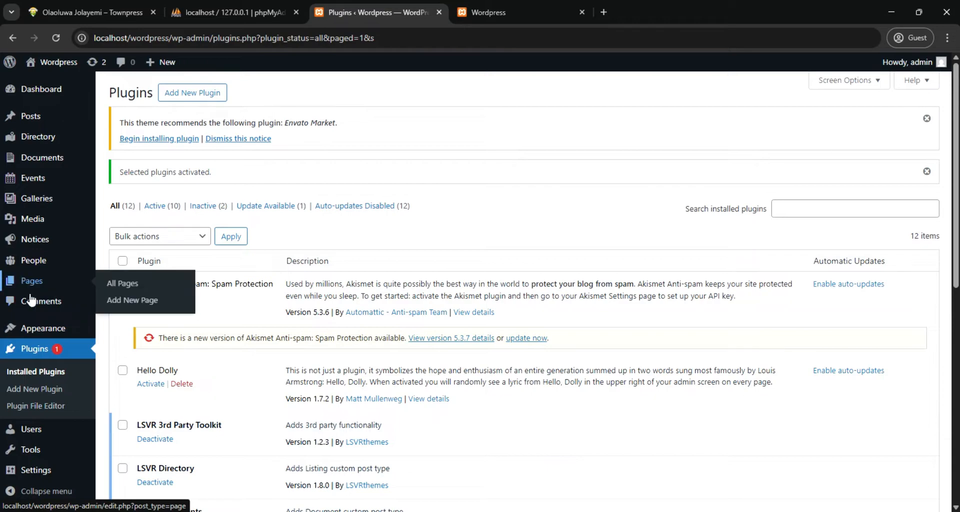
mouse_move(38, 282)
click(37, 283)
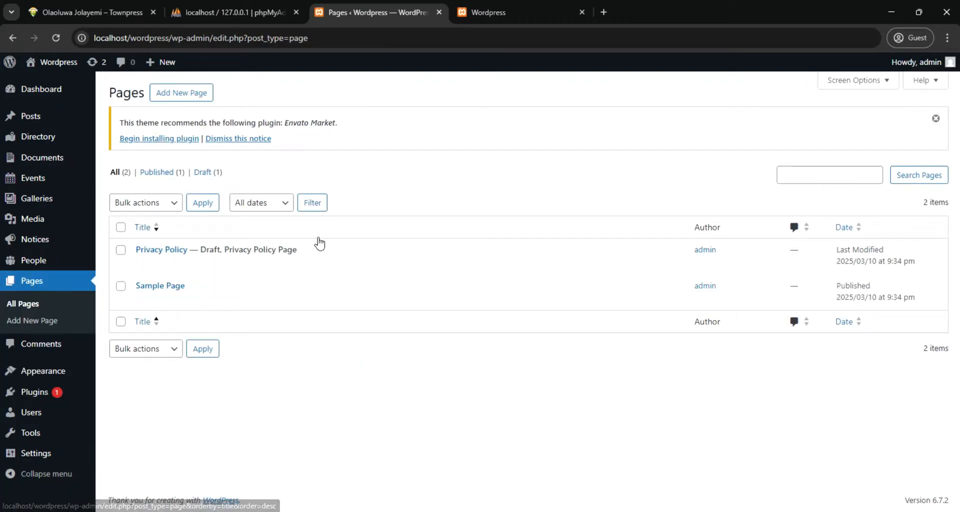
In File Explorer, go up to the townpress-3.8.2 (1) folder and examine the files in its Demo Data folder
mouse_move(415, 510)
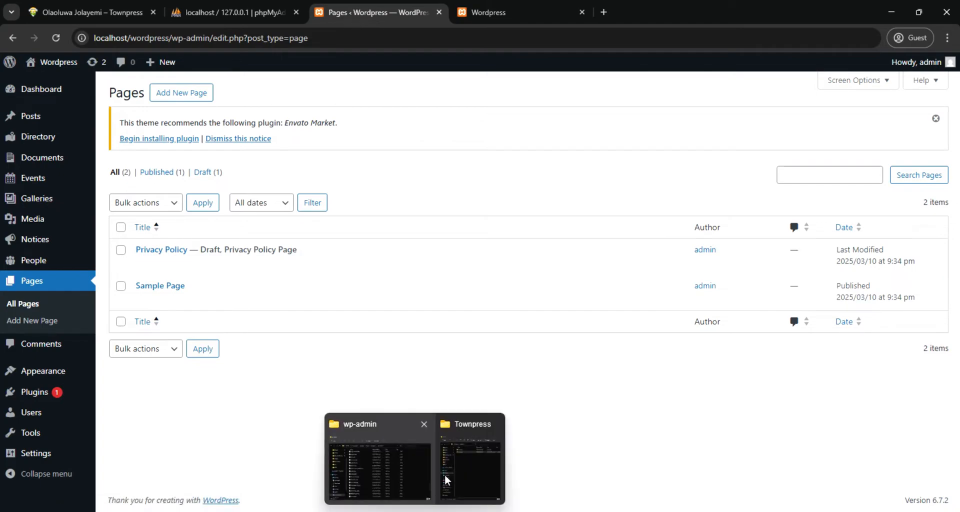
mouse_move(463, 462)
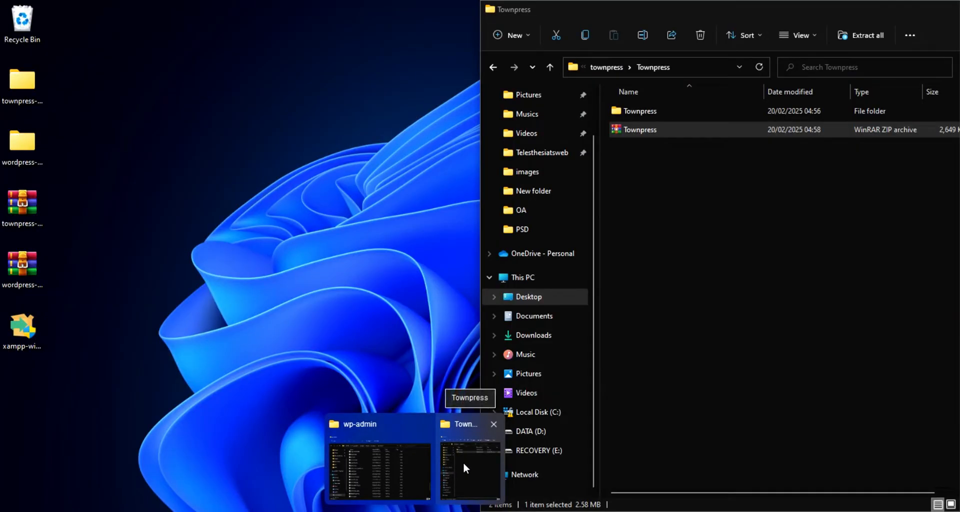
click(463, 462)
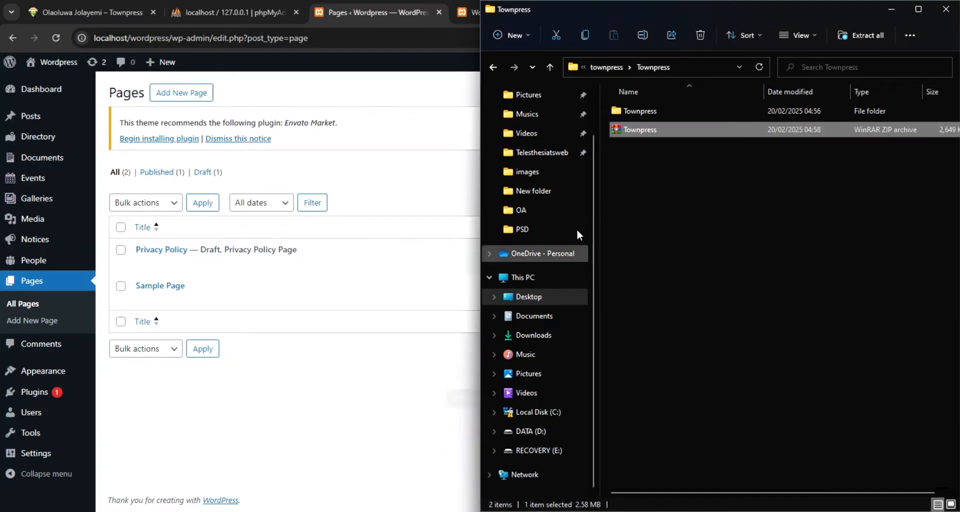
click(606, 68)
click(602, 68)
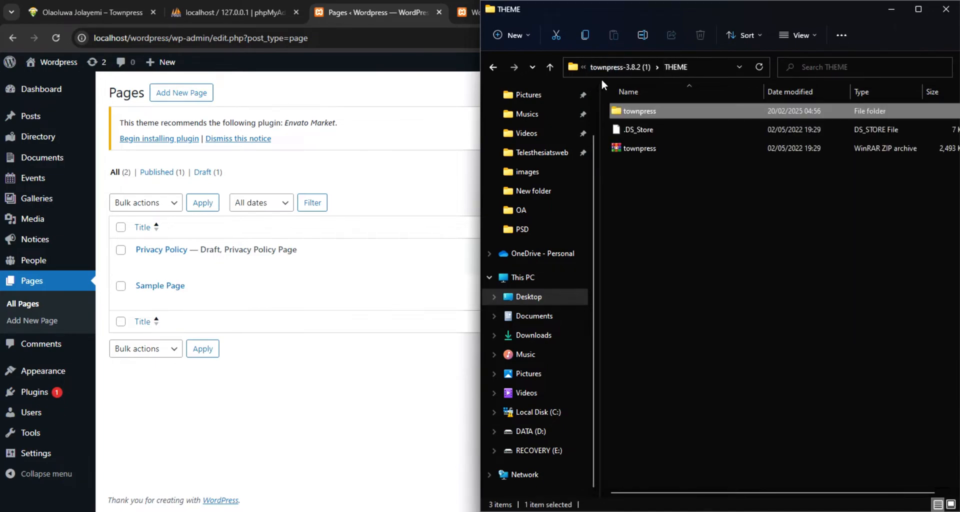
click(605, 68)
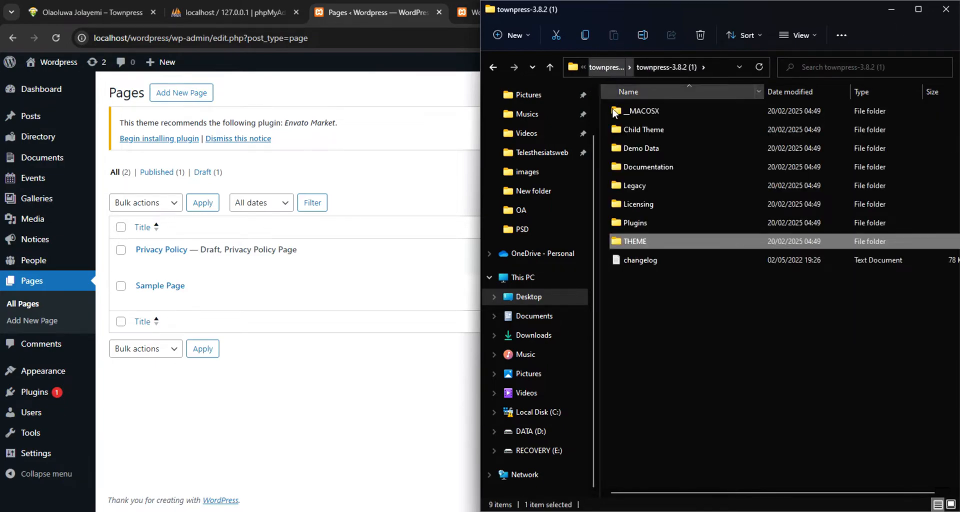
click(643, 150)
double_click(644, 148)
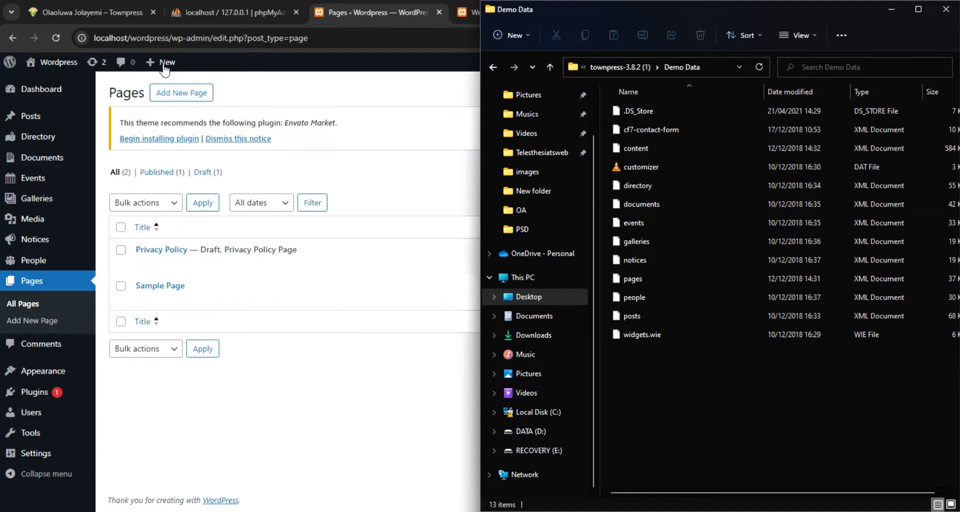
Glance at the finished Townpress site, then start a new page in the new site and complete the block editor's welcome guide
click(91, 12)
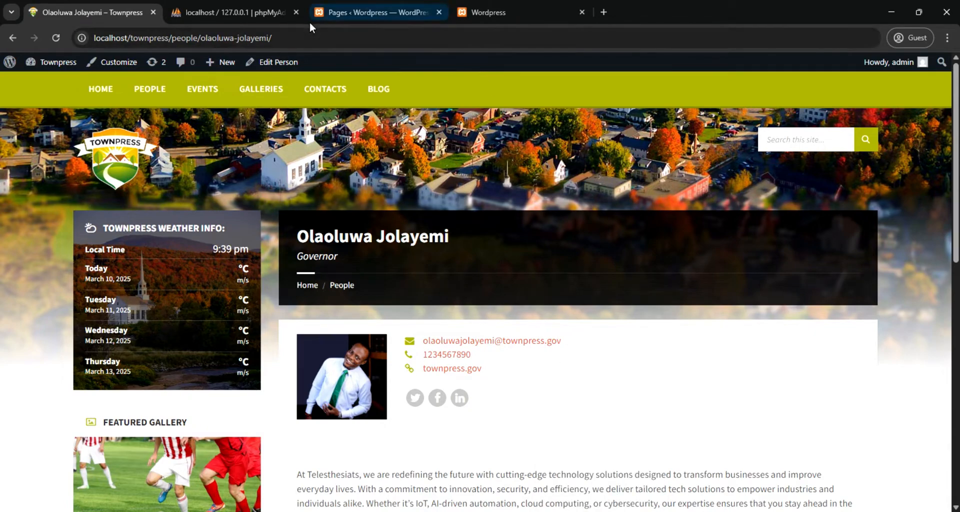
click(367, 12)
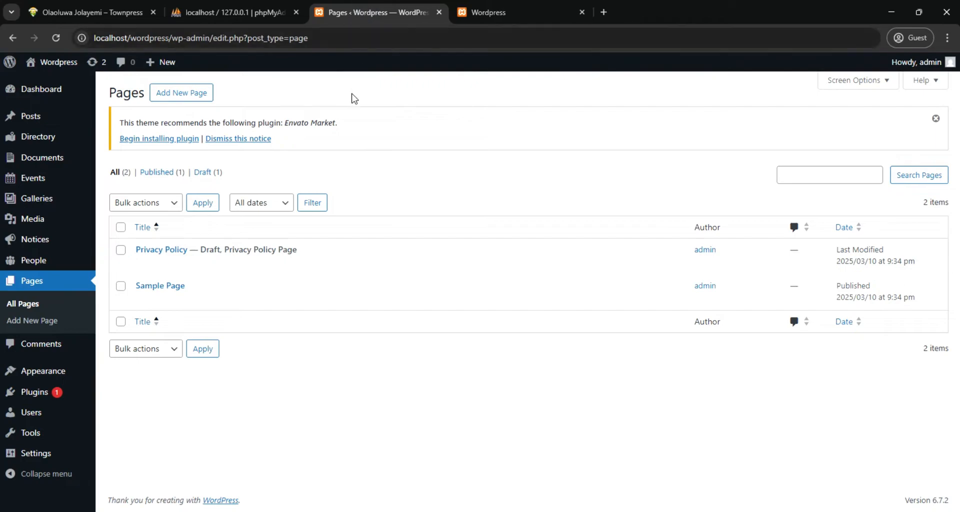
mouse_move(200, 259)
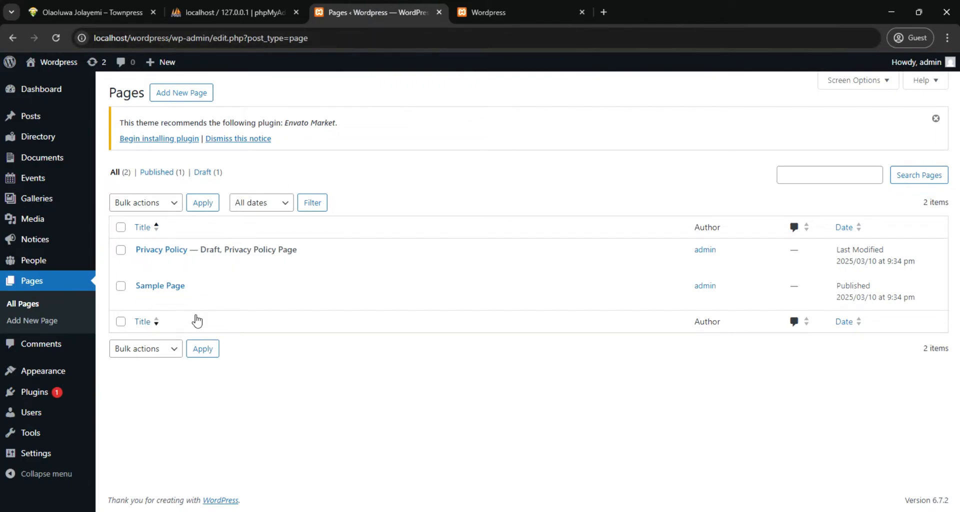
click(180, 97)
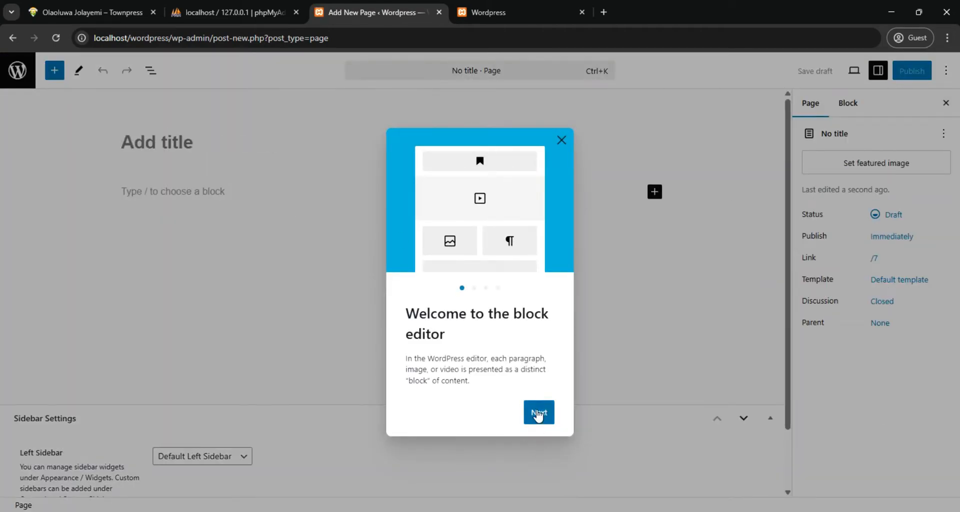
click(537, 413)
click(539, 417)
click(538, 422)
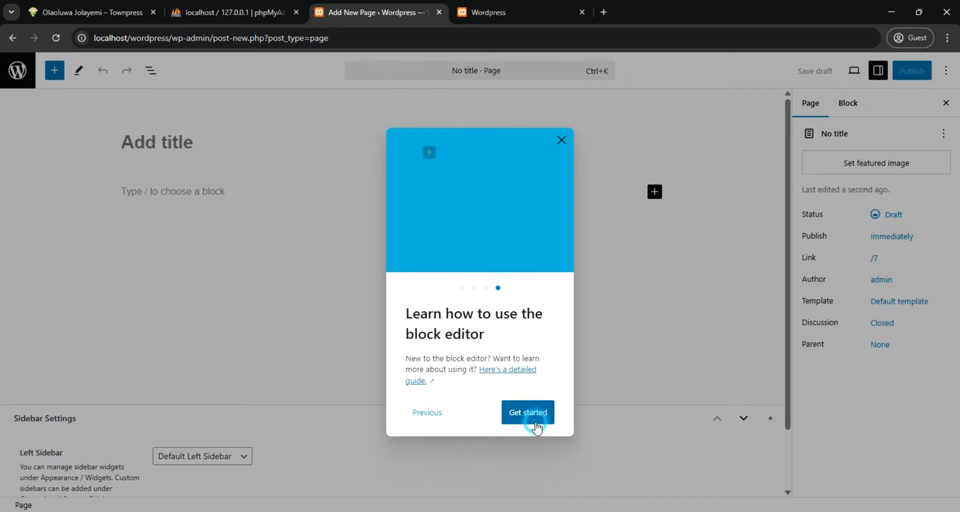
click(538, 419)
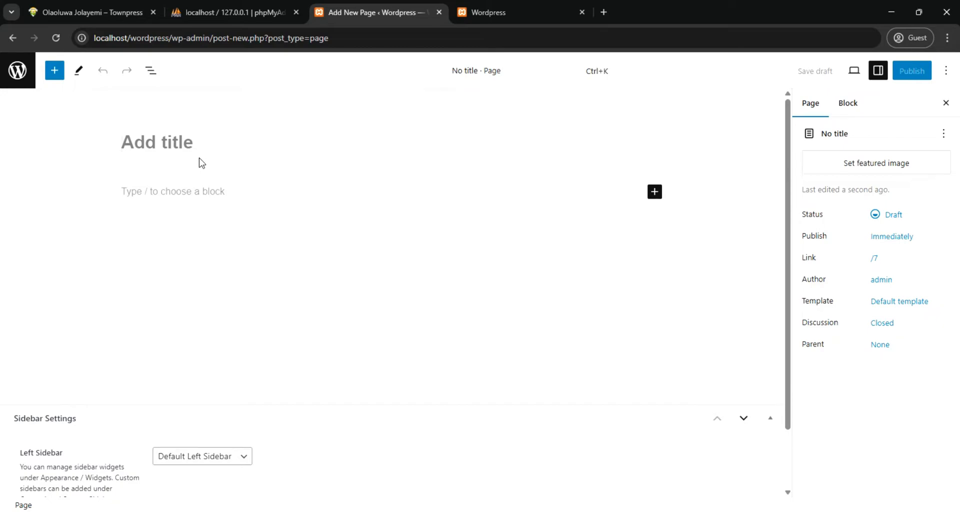
Title the new page "Welcome to Townpress - Welcome"
text(Welcom)
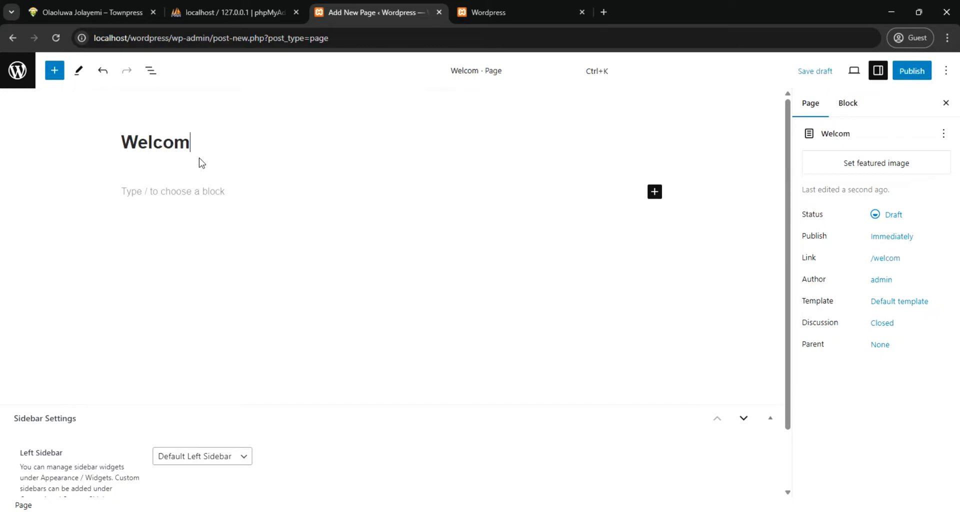
text(e to)
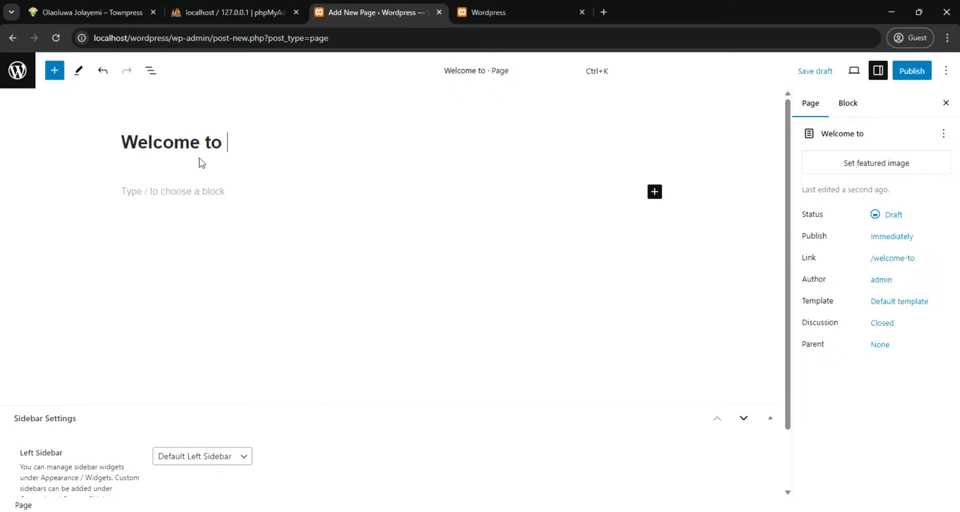
text( Town)
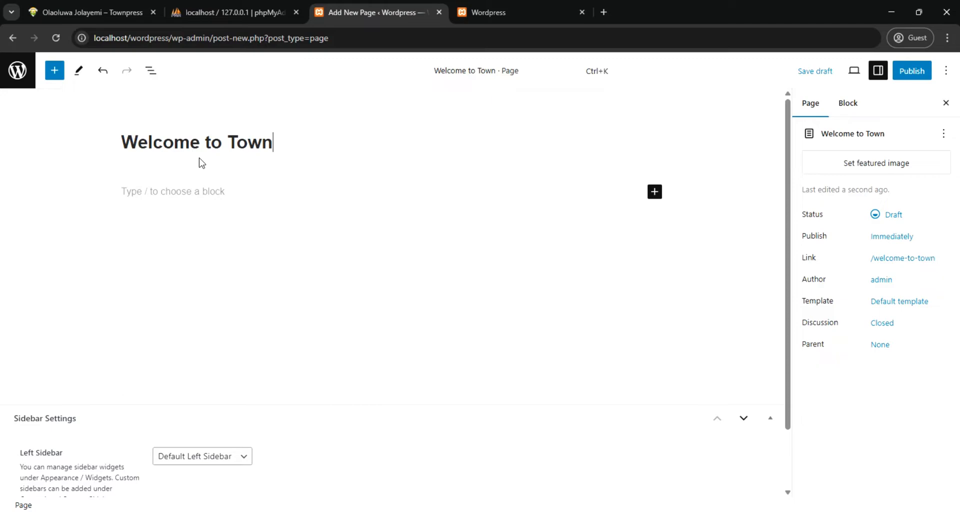
text(press)
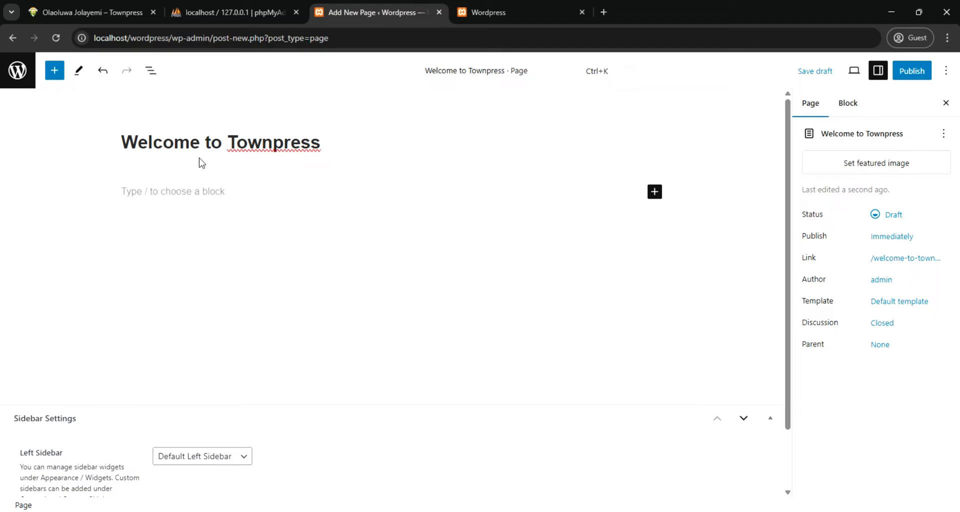
text(- )
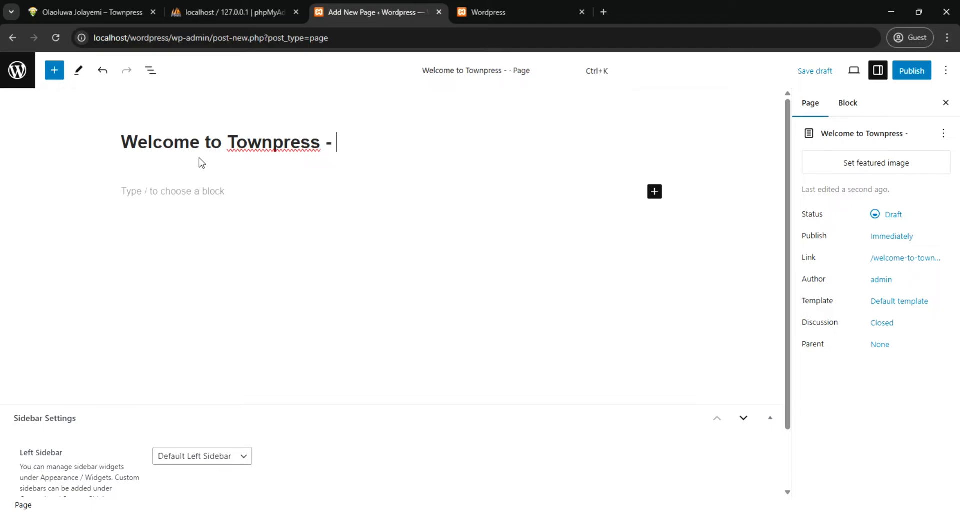
text(Welco)
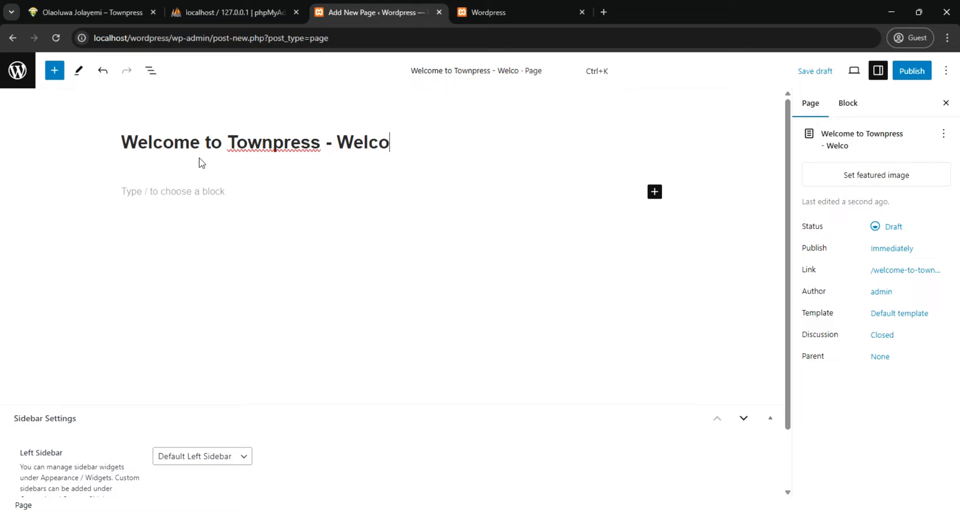
text(me)
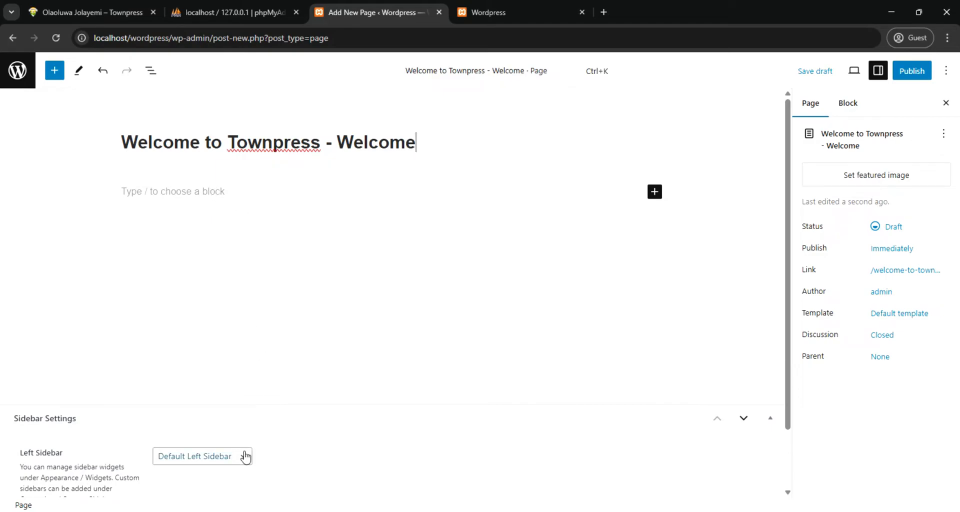
Check the page's sidebar settings and publish the page immediately with public visibility
scroll(243, 456, down, 1)
scroll(243, 390, up, 2)
click(907, 71)
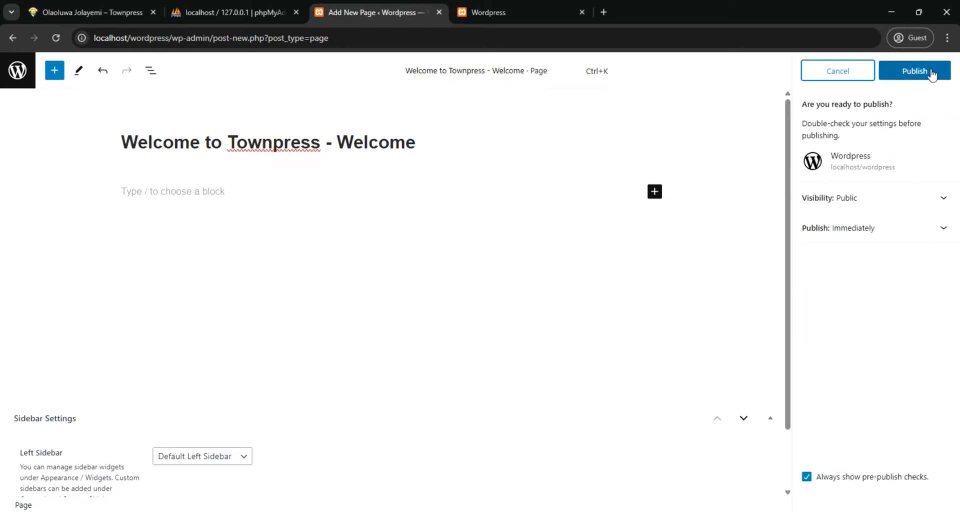
click(904, 76)
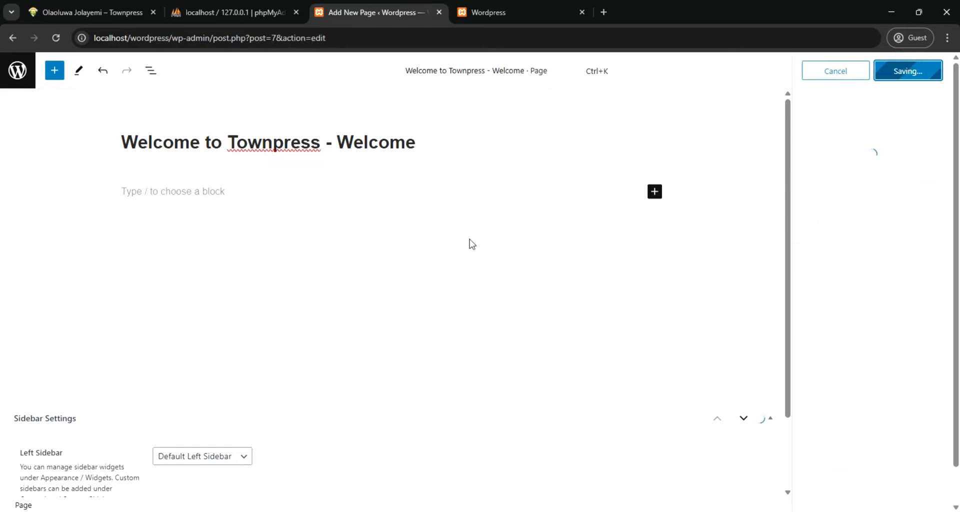
View the site's front page, then open its dashboard in a separate tab placed directly before the page editor's tab
click(489, 15)
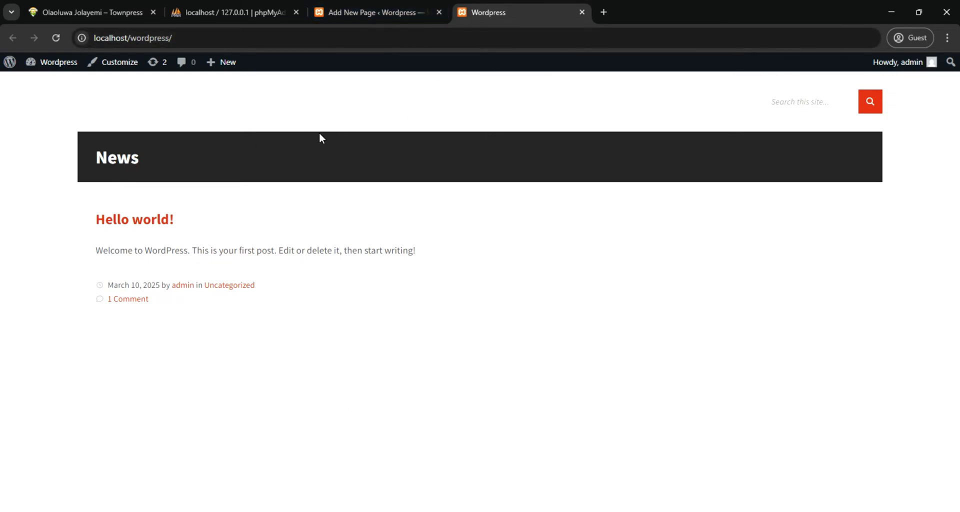
click(366, 9)
right_click(52, 63)
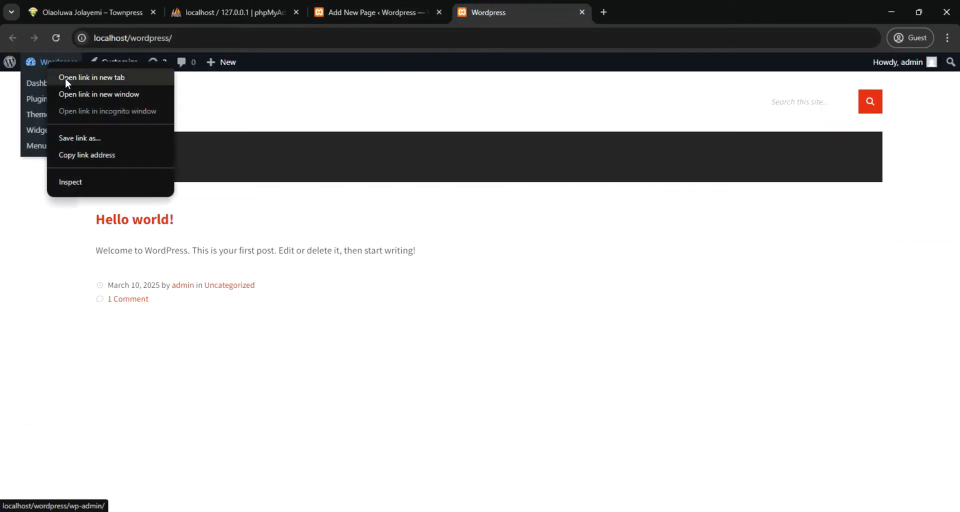
click(65, 77)
drag(628, 11, 499, 11)
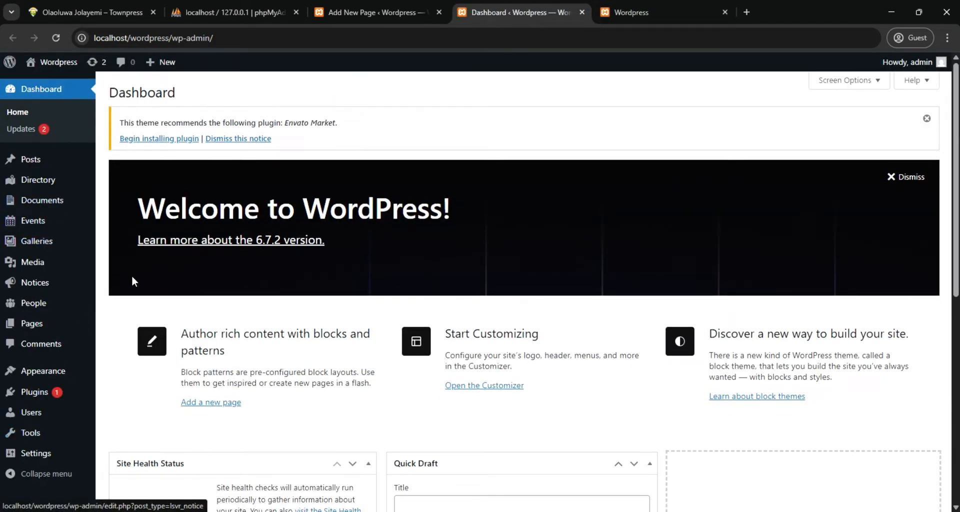
drag(511, 17, 390, 8)
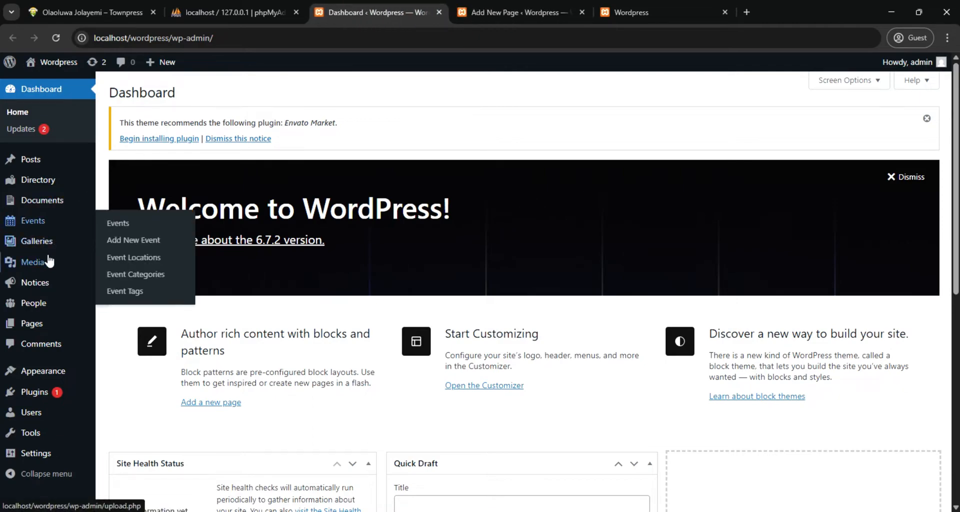
Customize the homepage settings to display a static page, with "Welcome to Townpress - Welcome" as the homepage
mouse_move(47, 380)
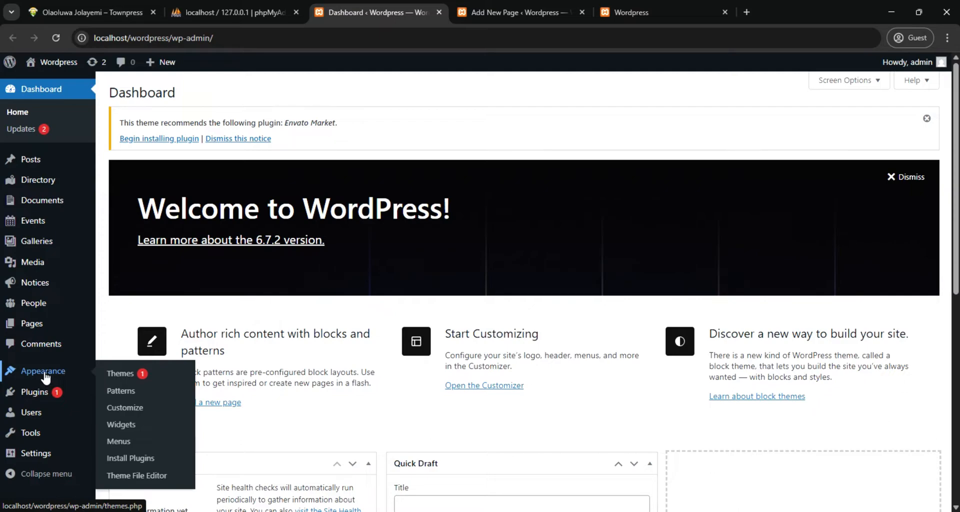
click(125, 409)
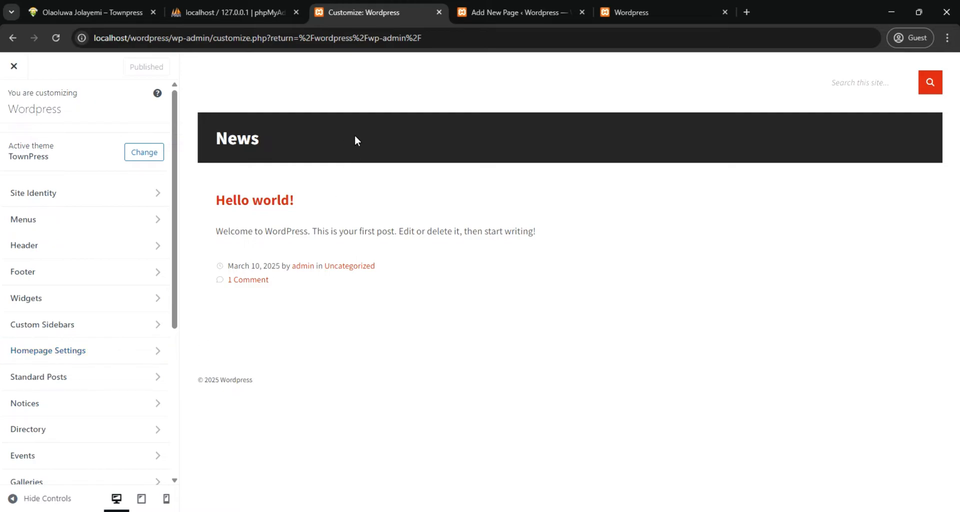
click(142, 356)
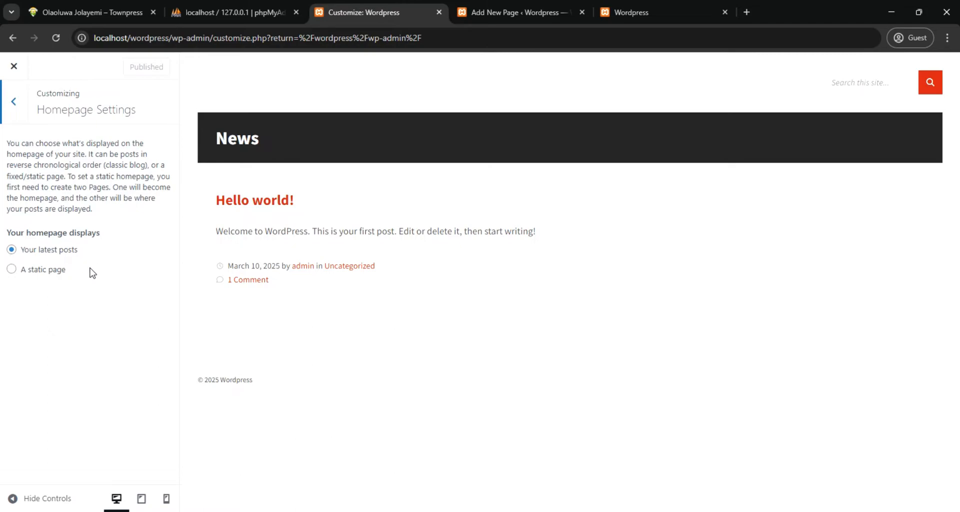
click(12, 270)
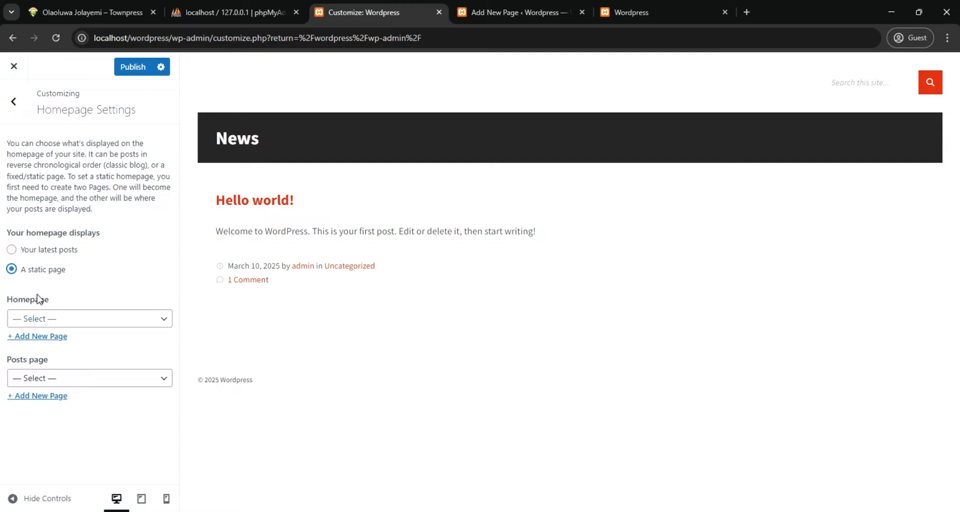
click(44, 321)
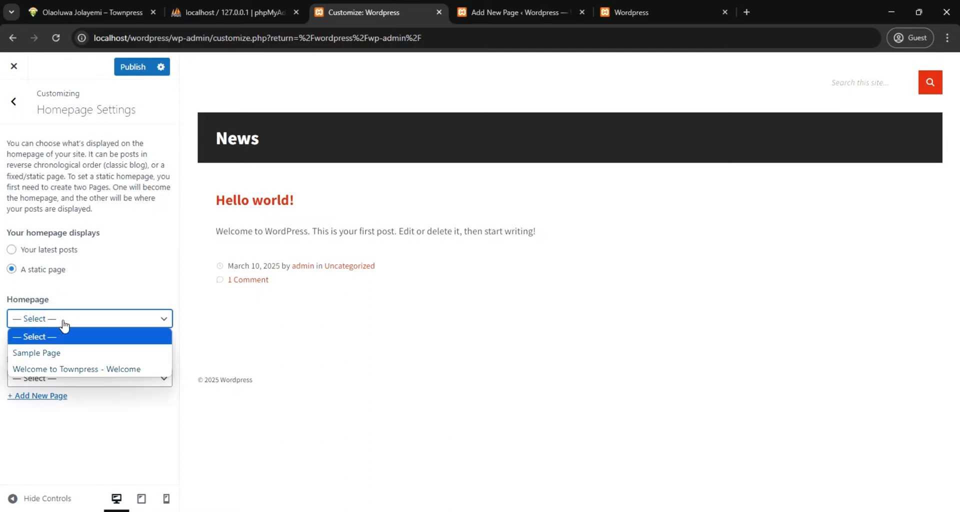
click(92, 370)
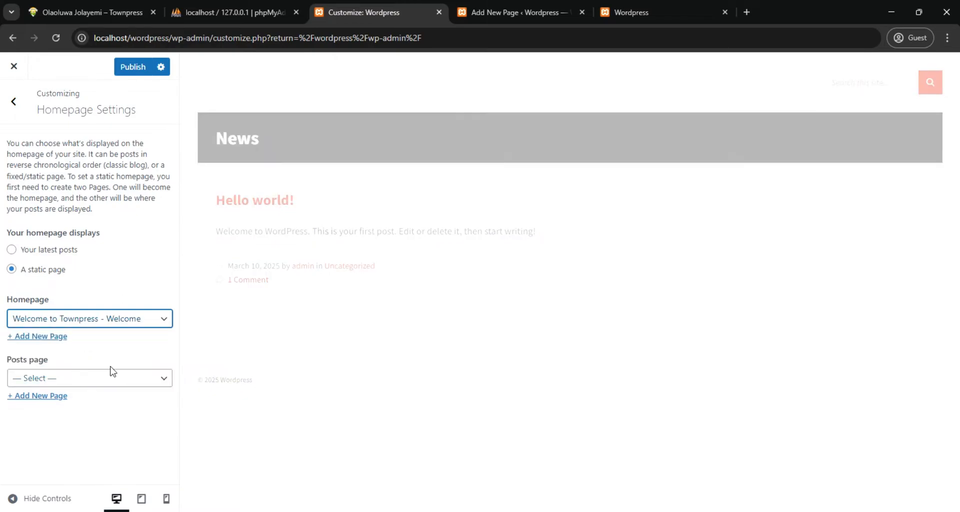
Leave the posts page unselected, publish the homepage settings and check the site's front page
click(84, 379)
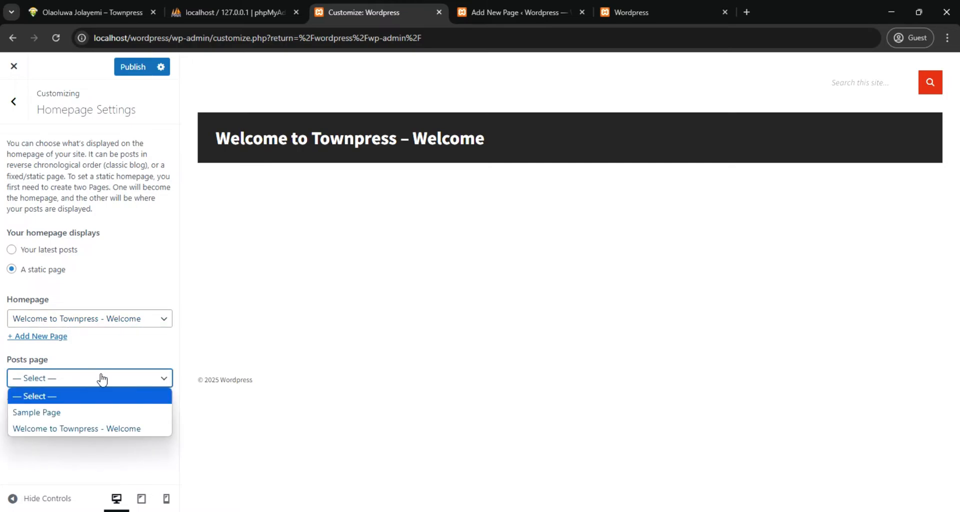
click(117, 359)
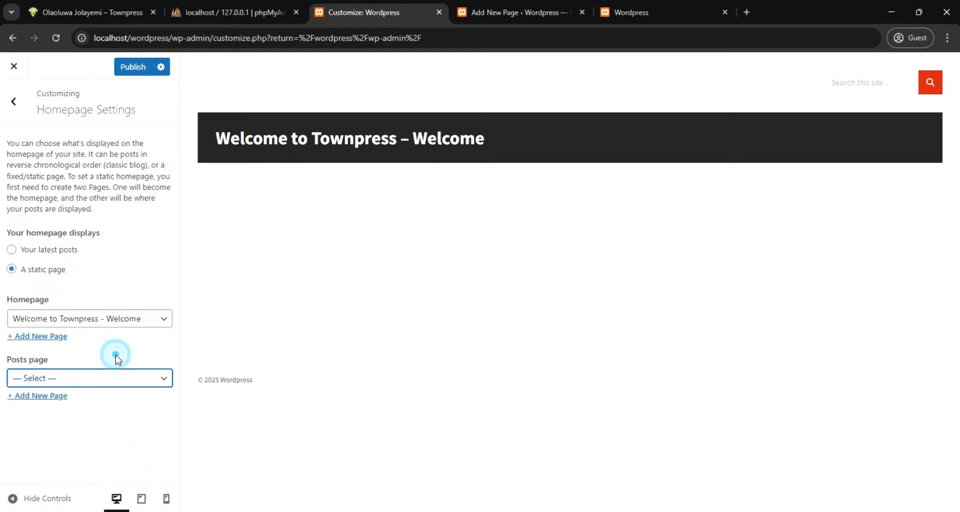
click(136, 68)
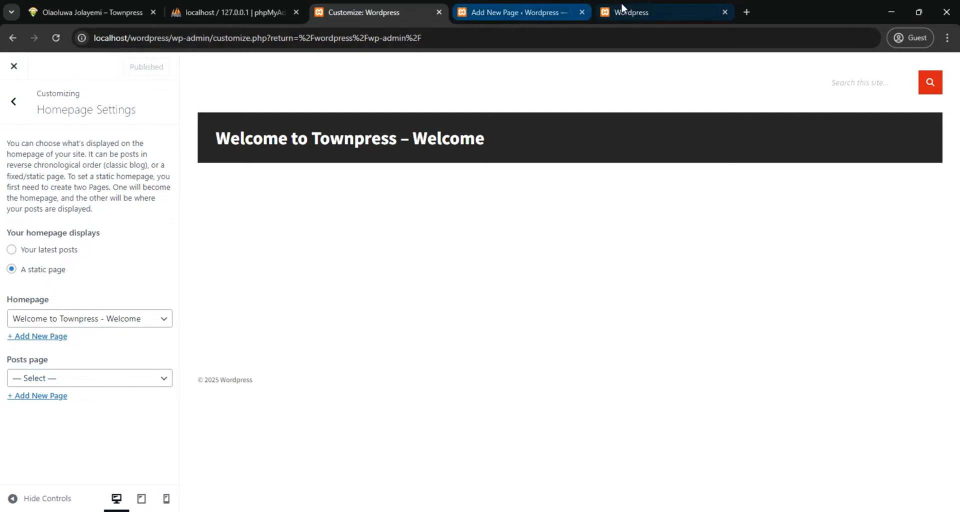
click(631, 14)
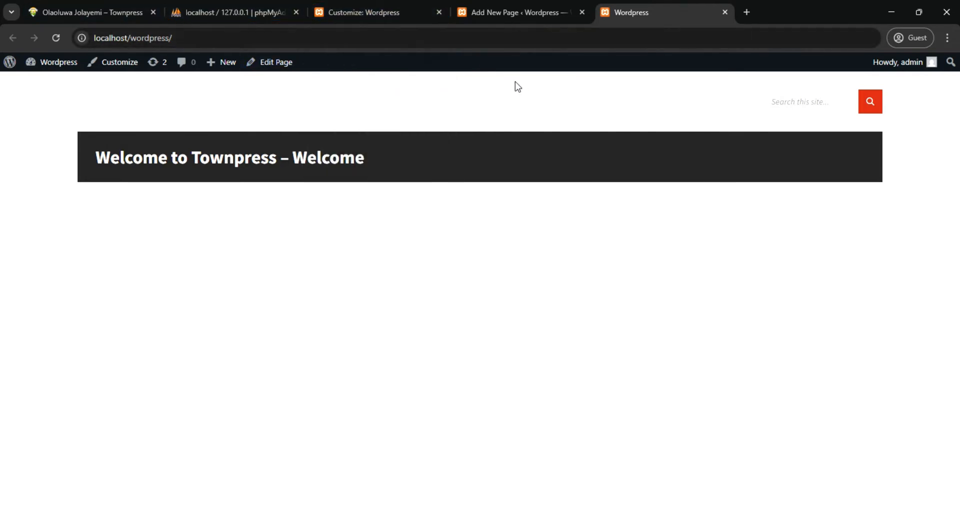
Open the customizer's Site Identity settings and compare with the logo on the finished Townpress site
click(400, 11)
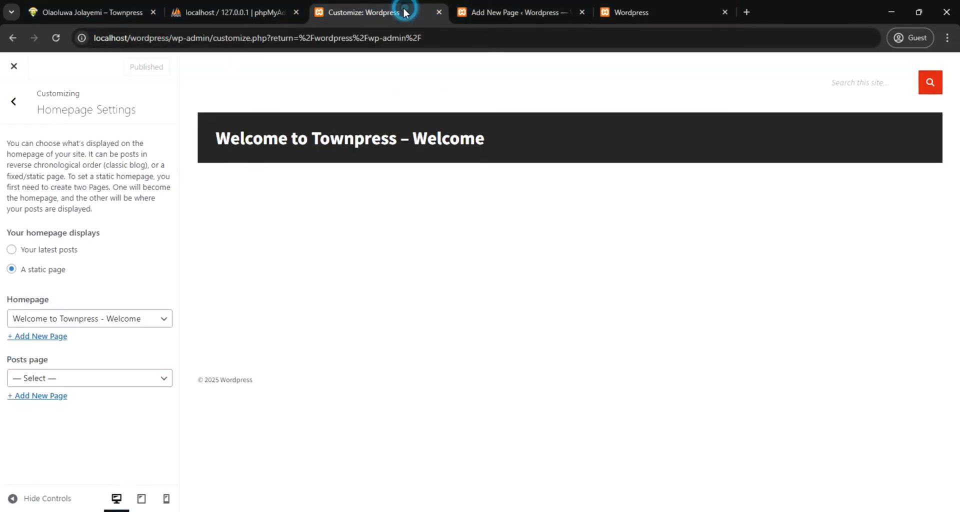
click(14, 101)
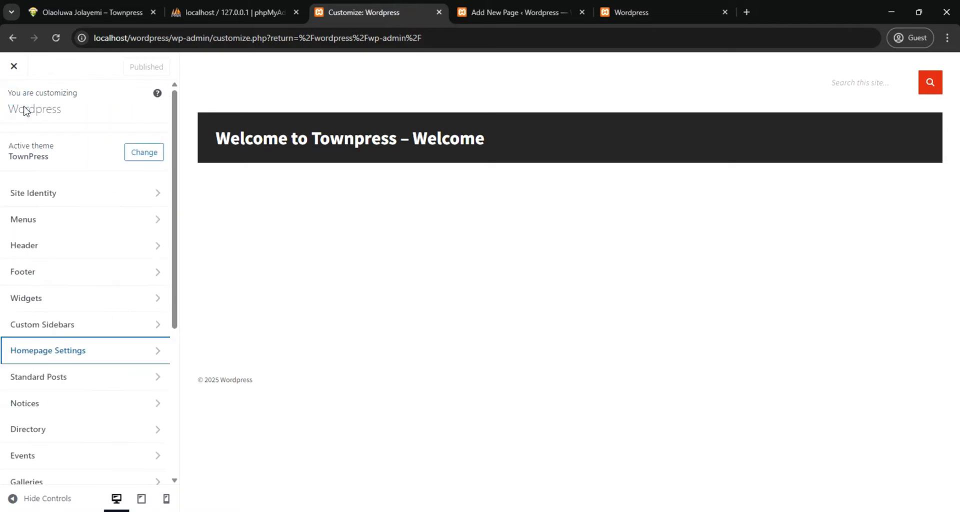
click(83, 193)
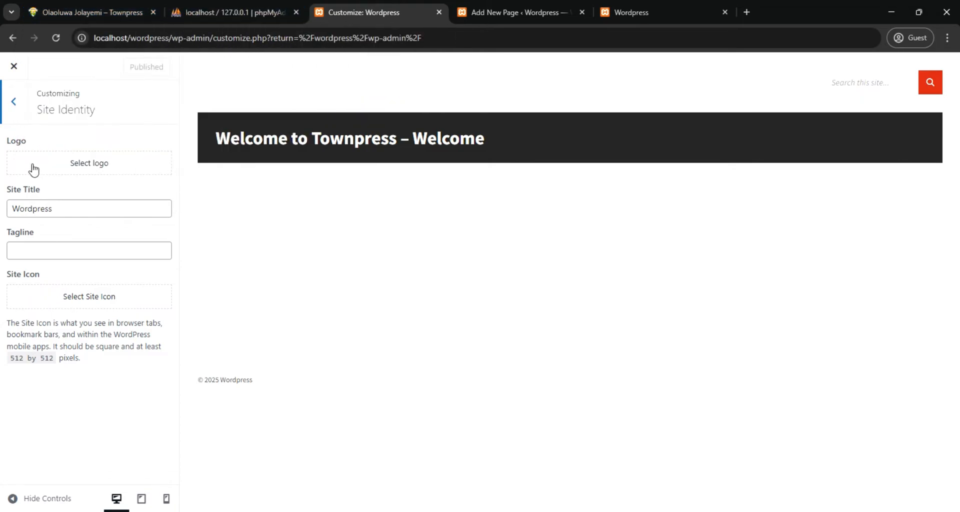
click(75, 12)
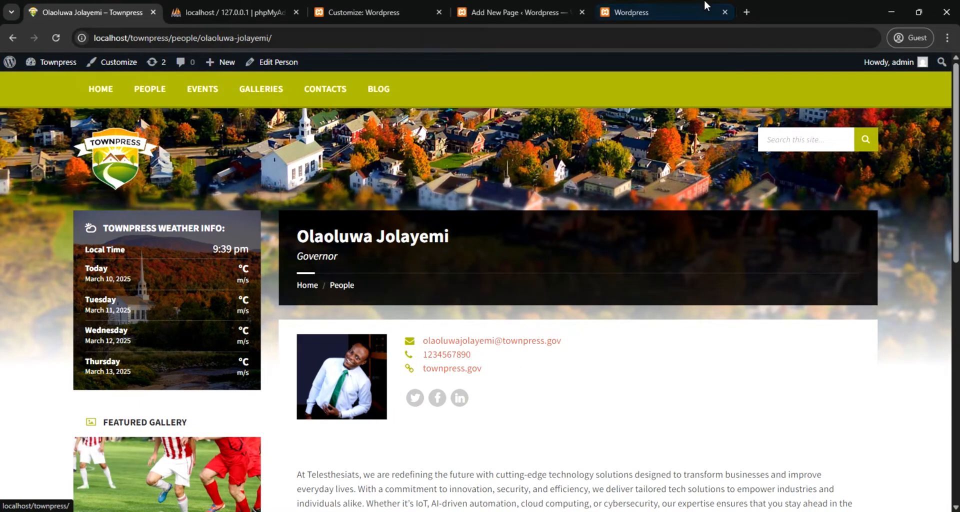
click(422, 14)
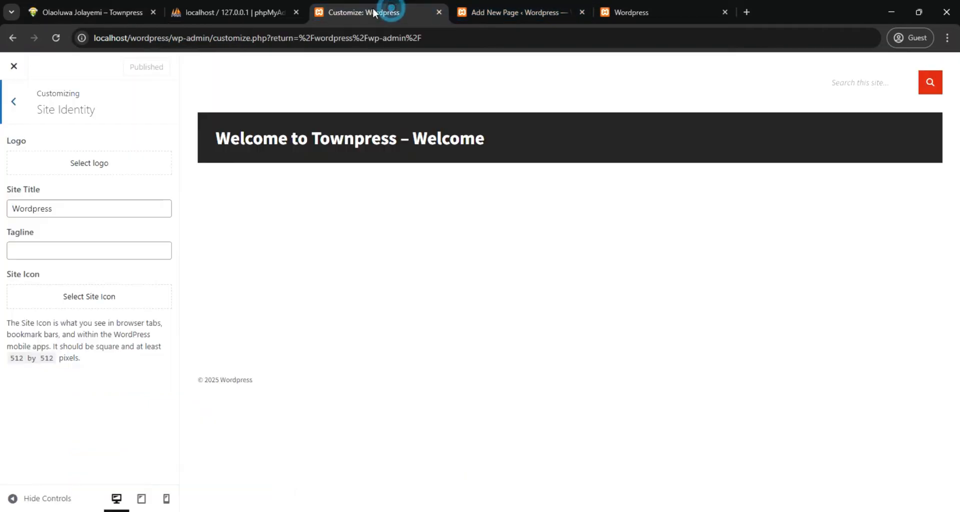
Upload the header-logo.2x.png file from the images folder and use it uncropped as the site logo
click(80, 164)
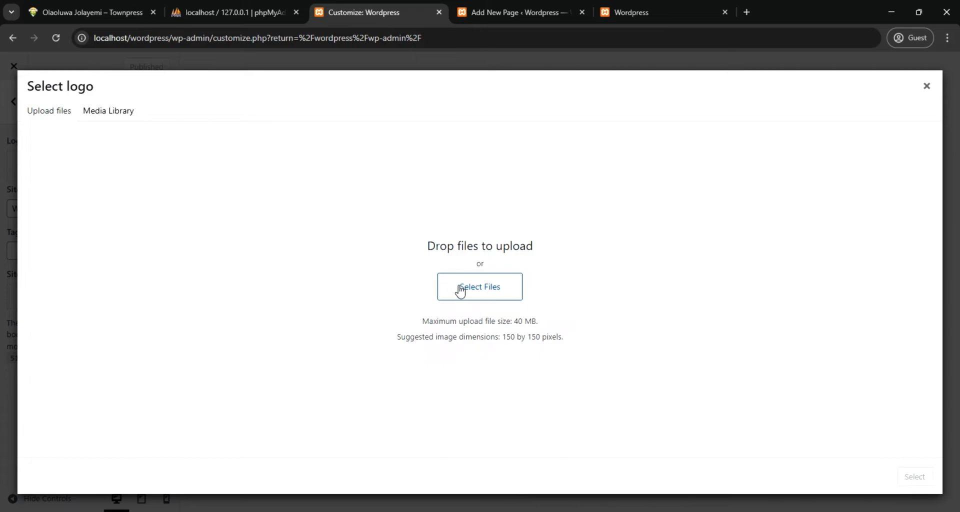
mouse_move(417, 509)
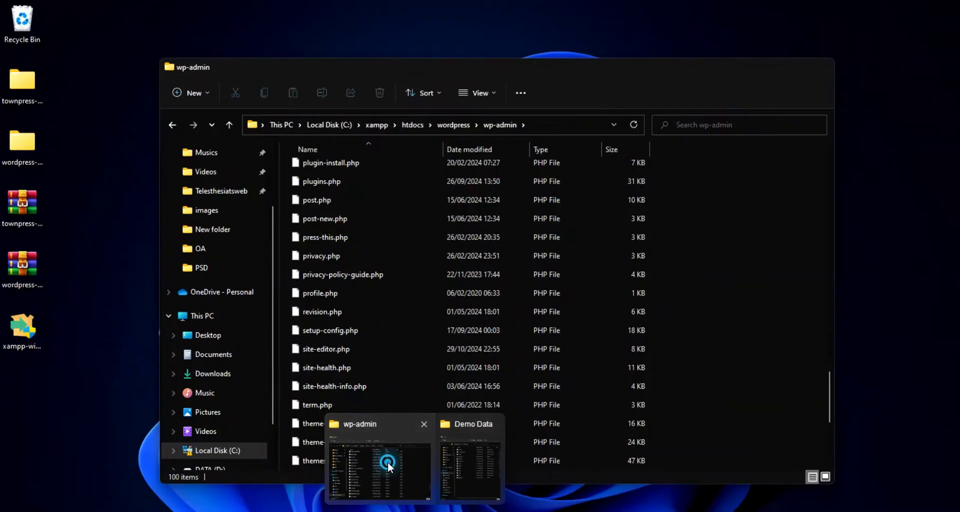
click(388, 461)
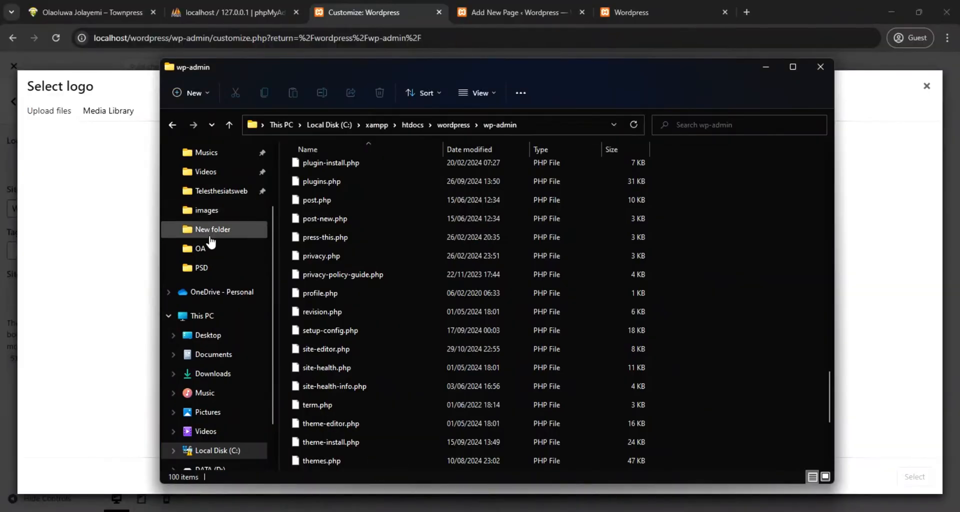
scroll(210, 240, up, 1)
click(226, 231)
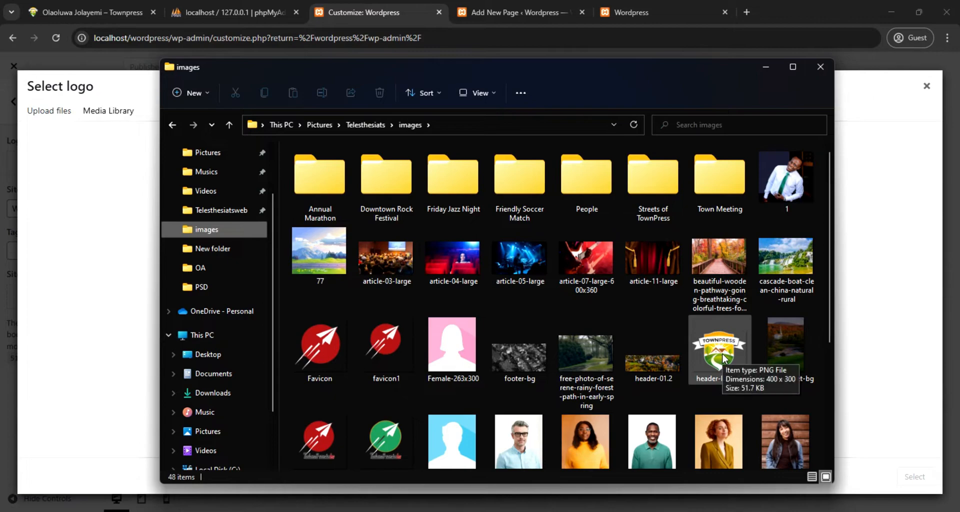
drag(722, 358, 867, 326)
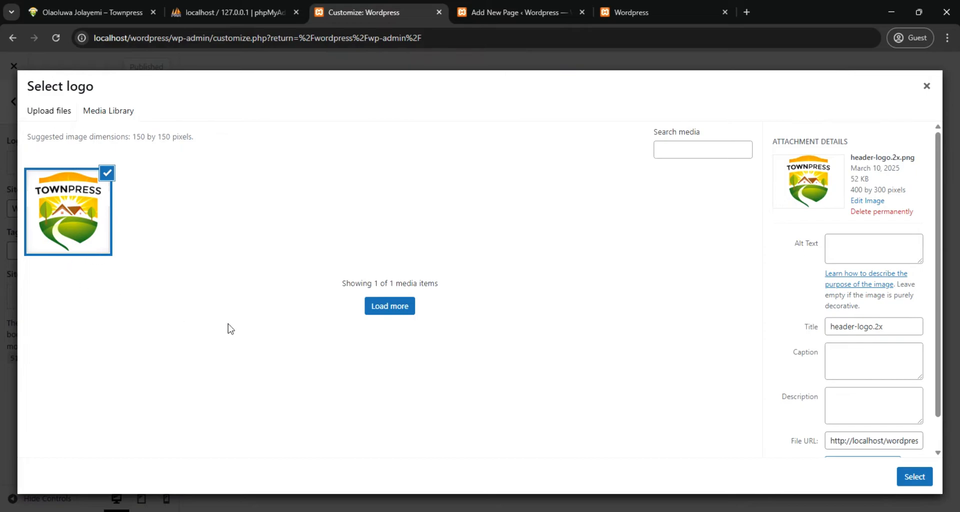
click(909, 480)
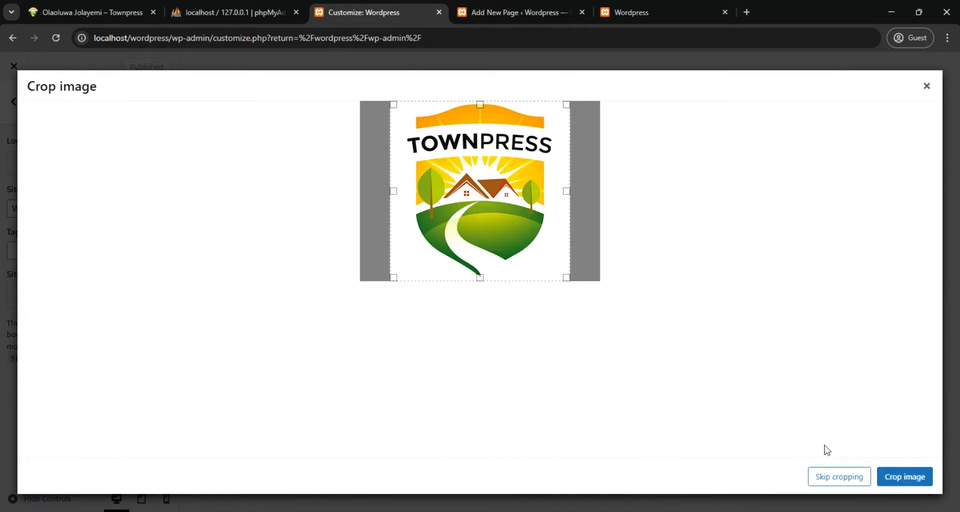
click(833, 479)
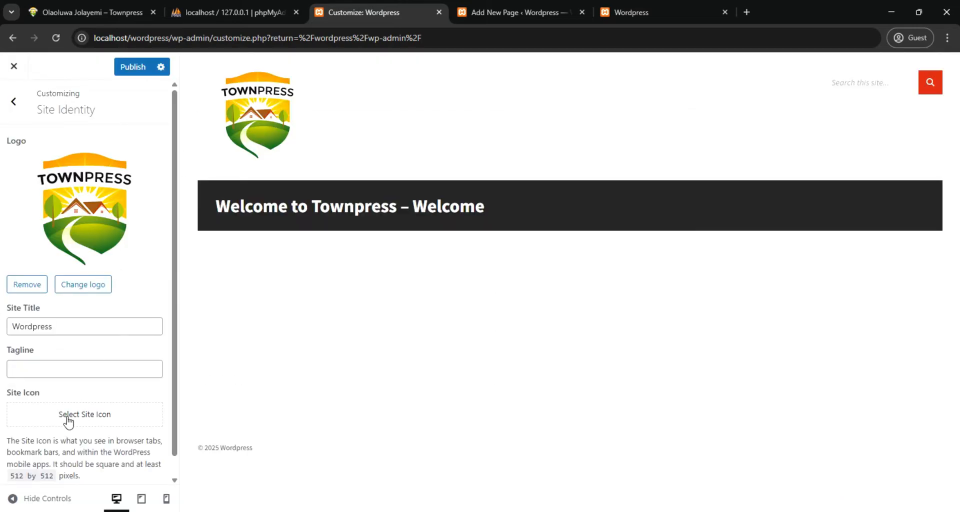
Choose the uploaded header-logo.2x.png as the site icon, try cropping it, and use it with cropping skipped
click(67, 416)
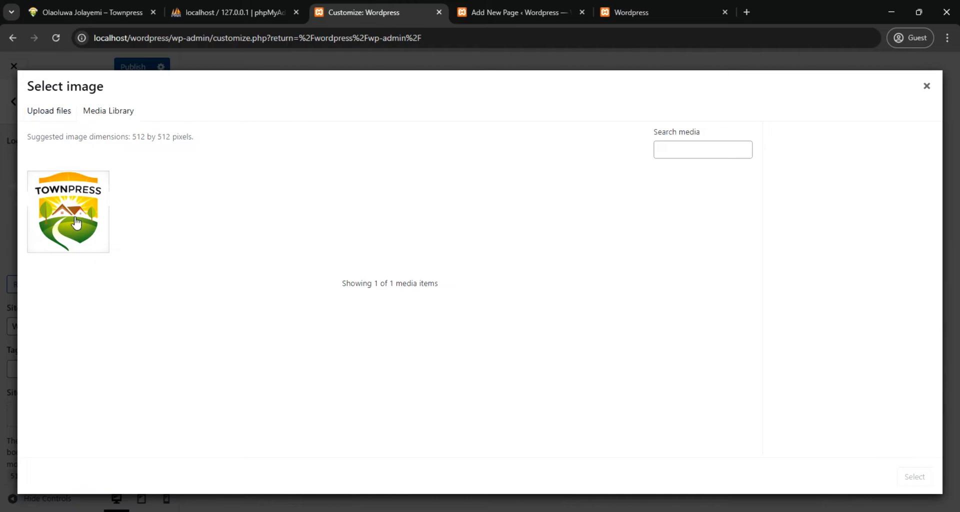
click(76, 223)
click(913, 476)
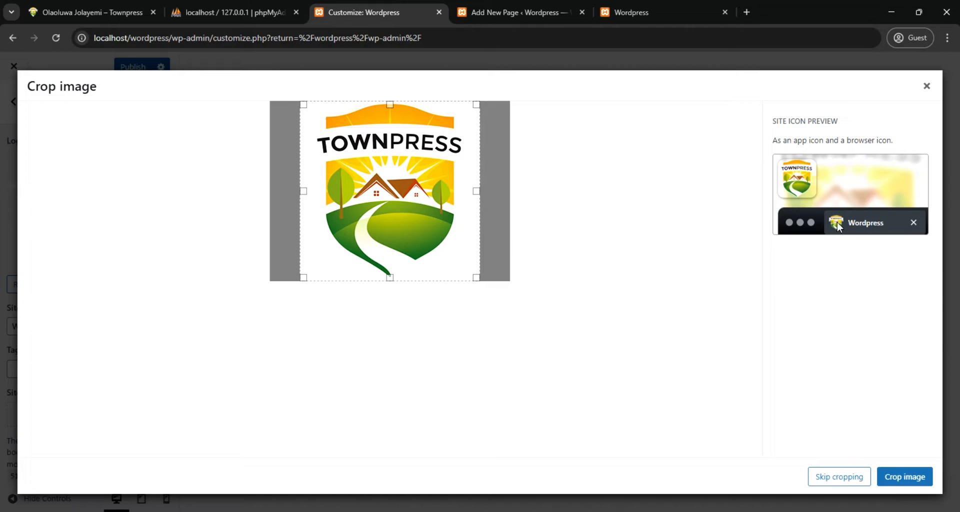
click(896, 477)
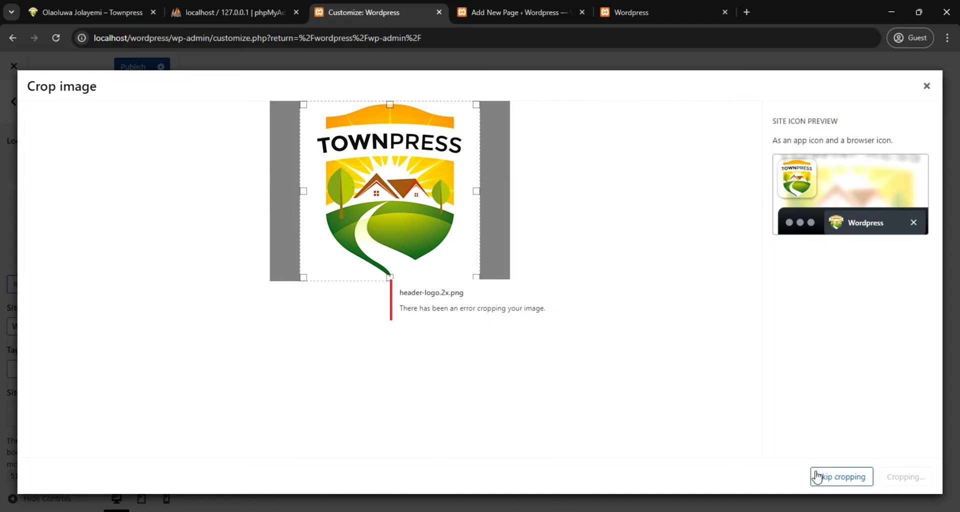
click(832, 476)
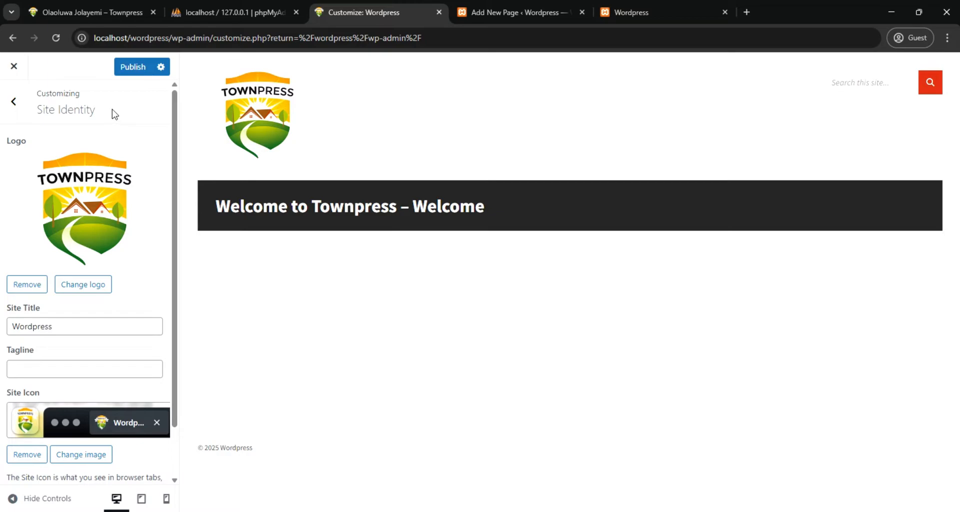
Publish the logo and site icon changes and check them on the site's front page
click(128, 70)
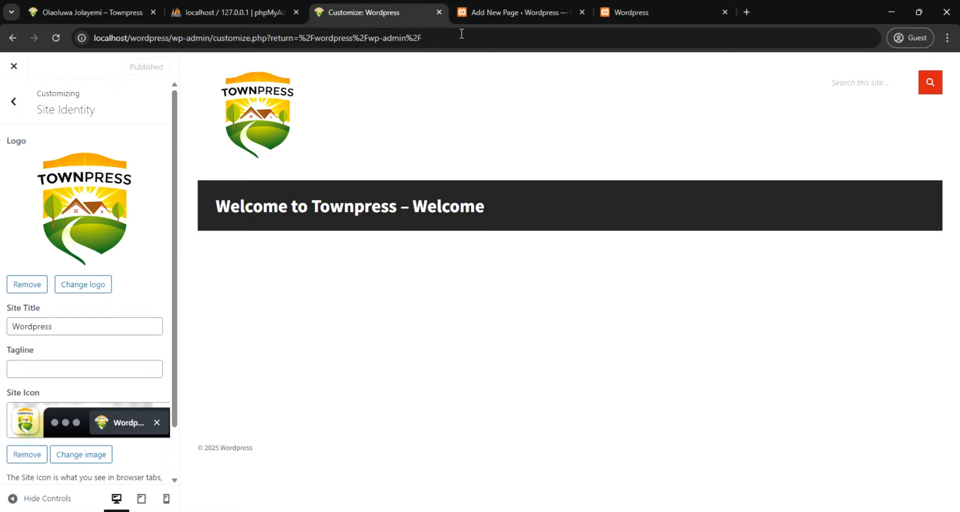
click(622, 9)
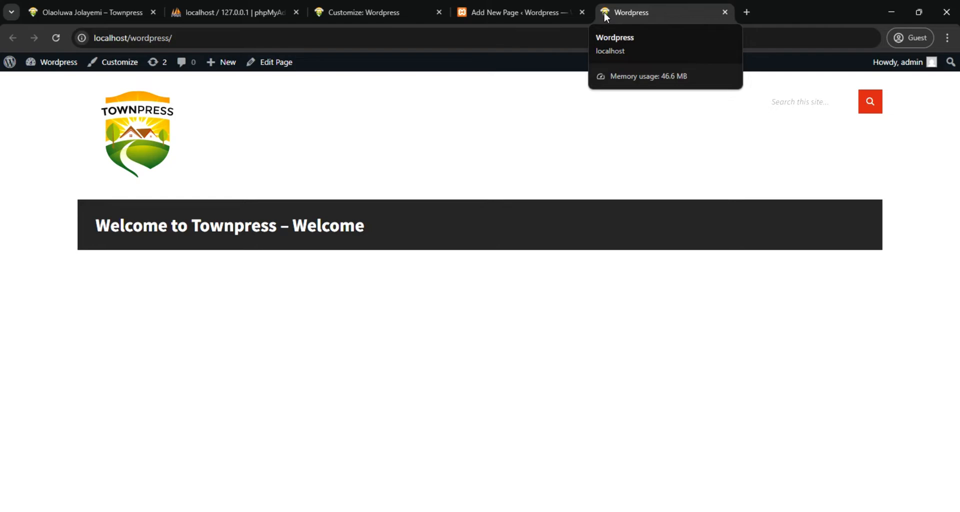
click(378, 8)
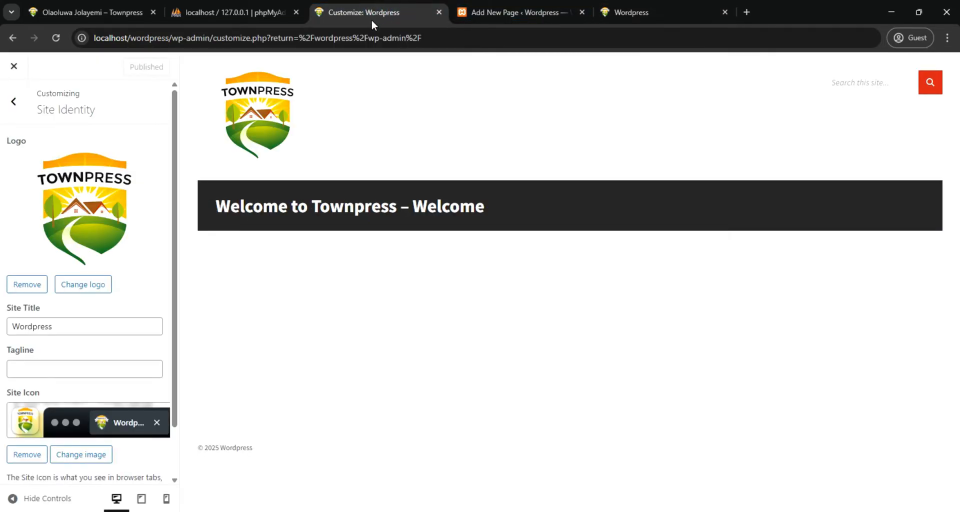
Open the Header settings, glance at the finished site's header, and set the background type to Image Slideshow
click(13, 101)
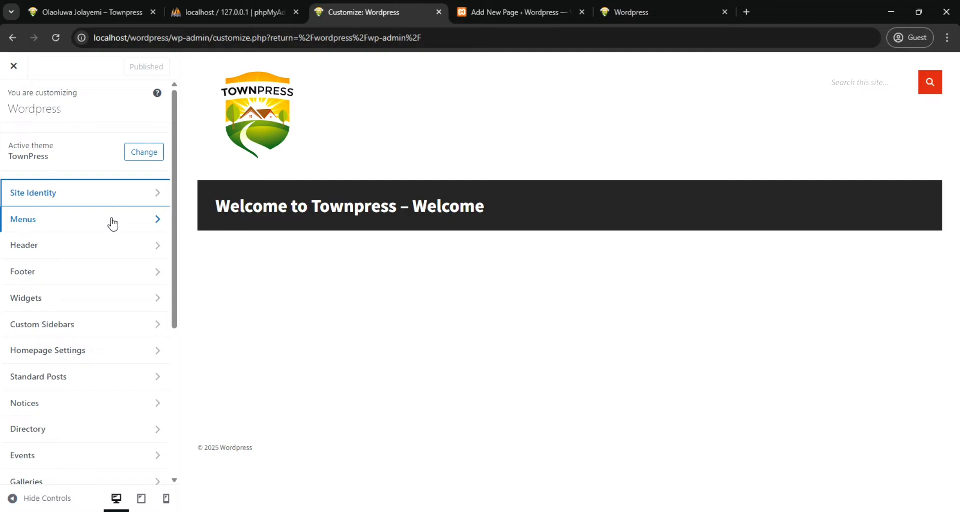
click(124, 250)
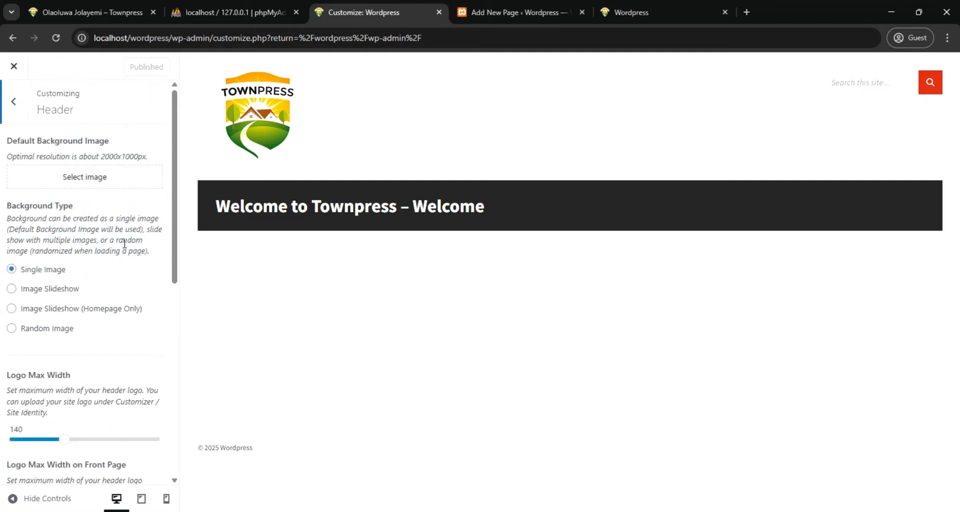
click(98, 11)
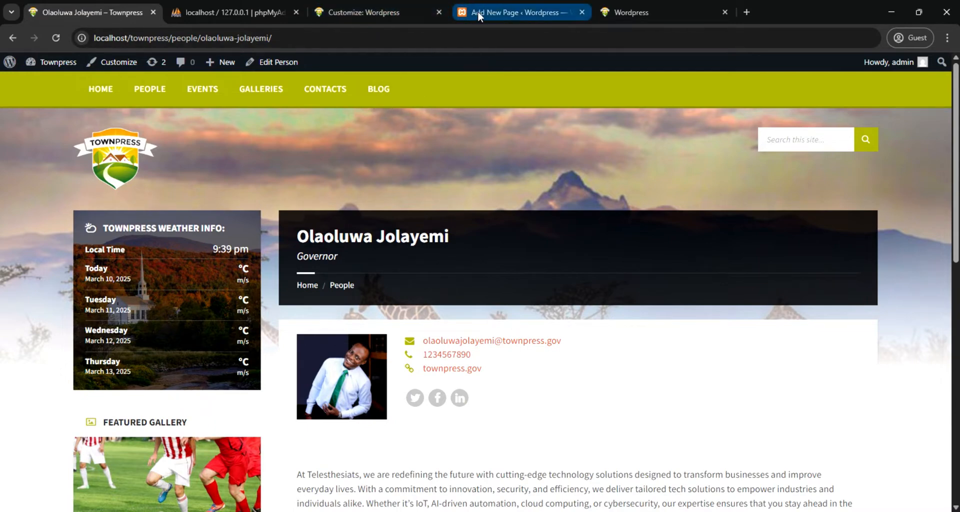
click(373, 13)
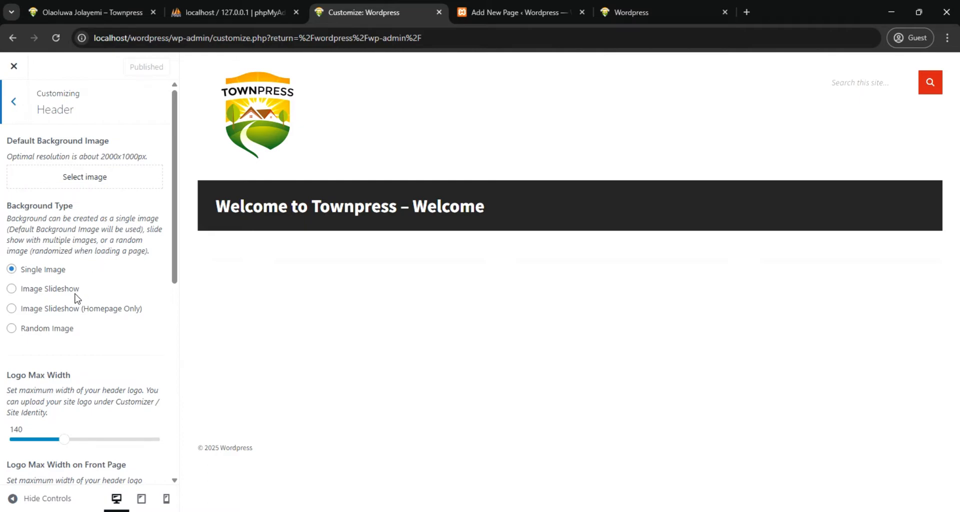
click(10, 293)
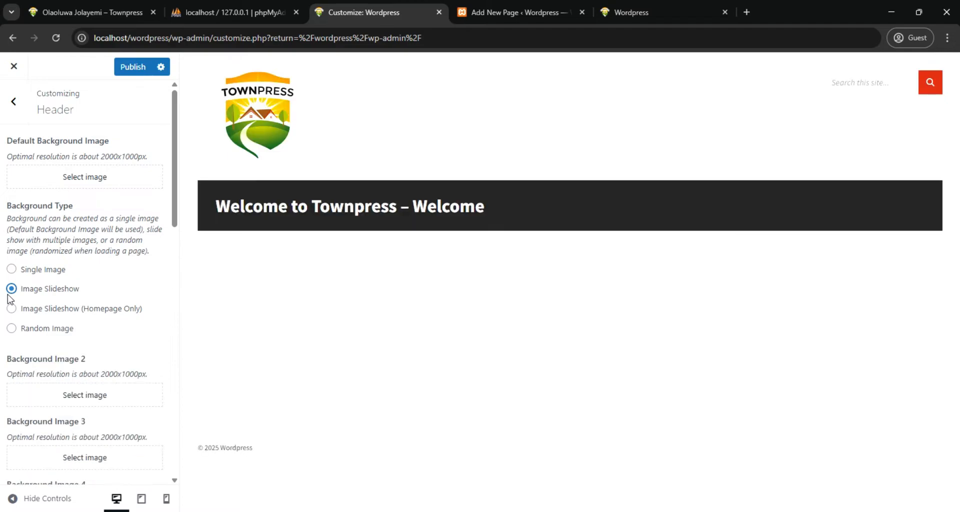
scroll(81, 388, down, 1)
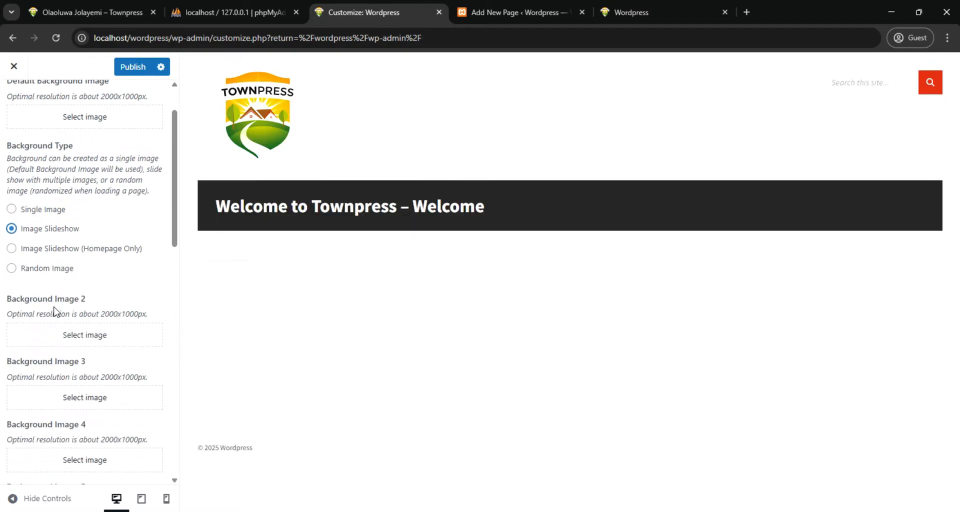
For the default background image, upload header-01.2 and SliderArtboard-1 through SliderArtboard-5 from the local images folder to the media library
scroll(60, 301, down, 3)
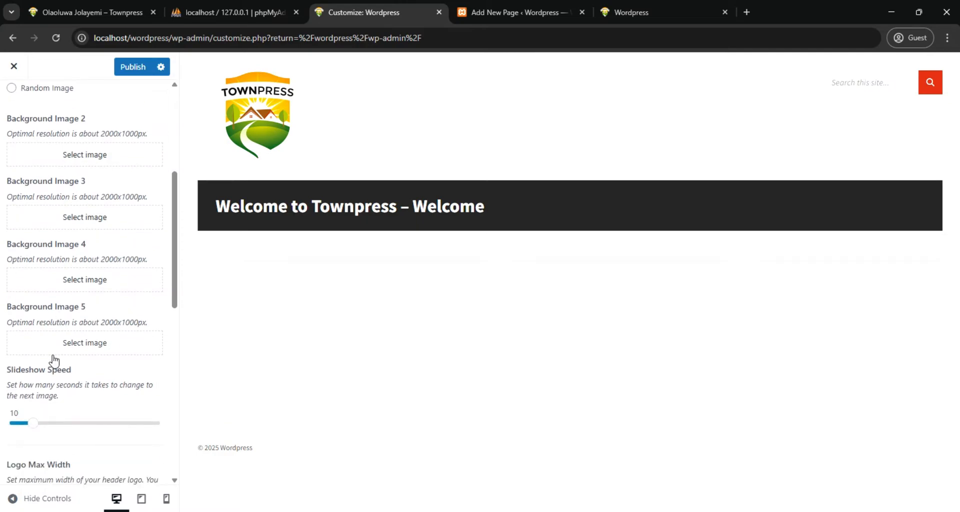
scroll(54, 359, up, 3)
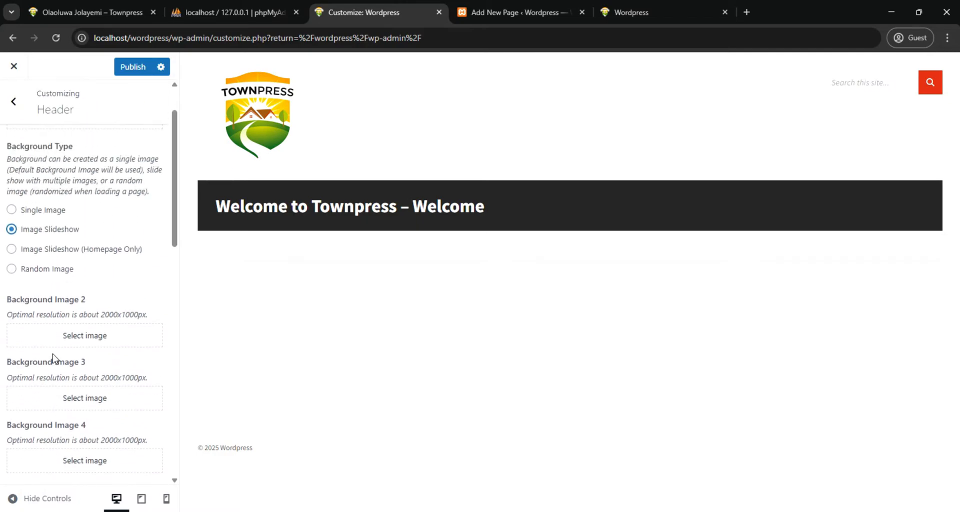
scroll(54, 358, up, 1)
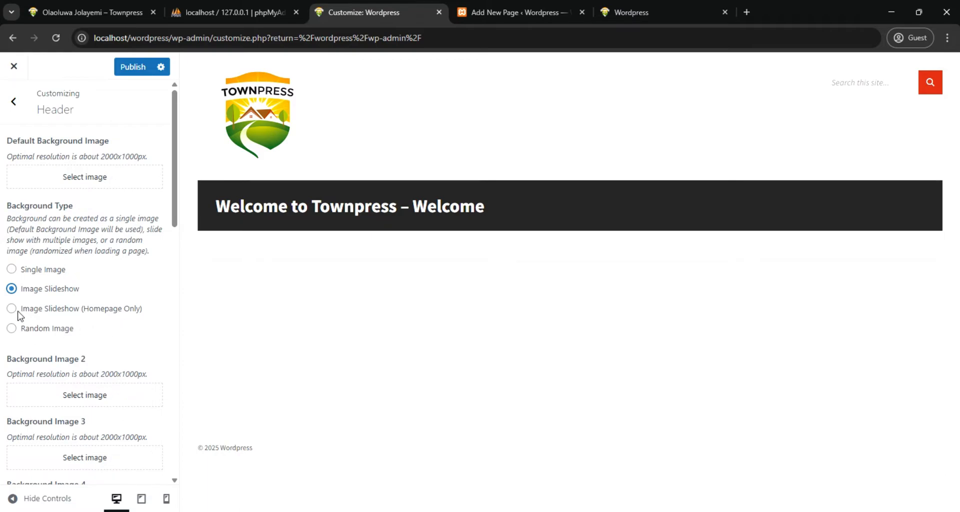
click(64, 180)
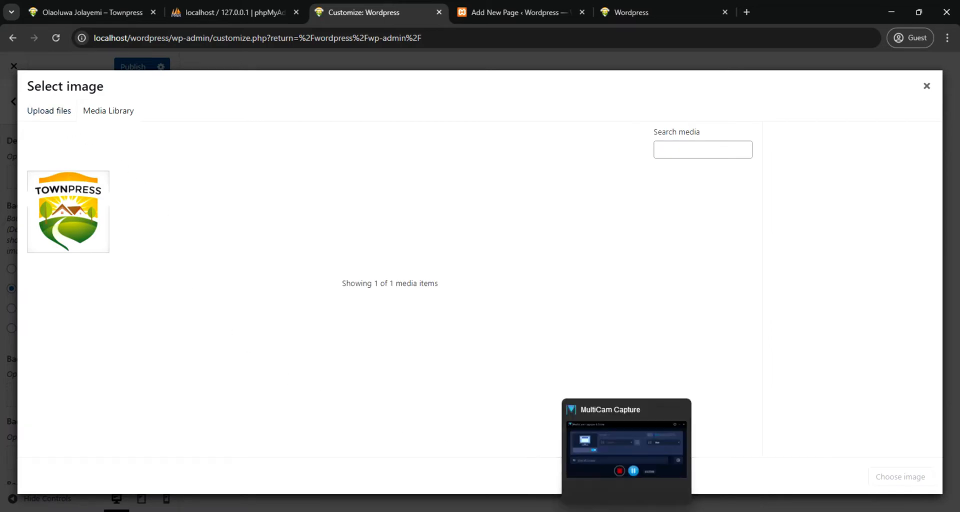
mouse_move(415, 511)
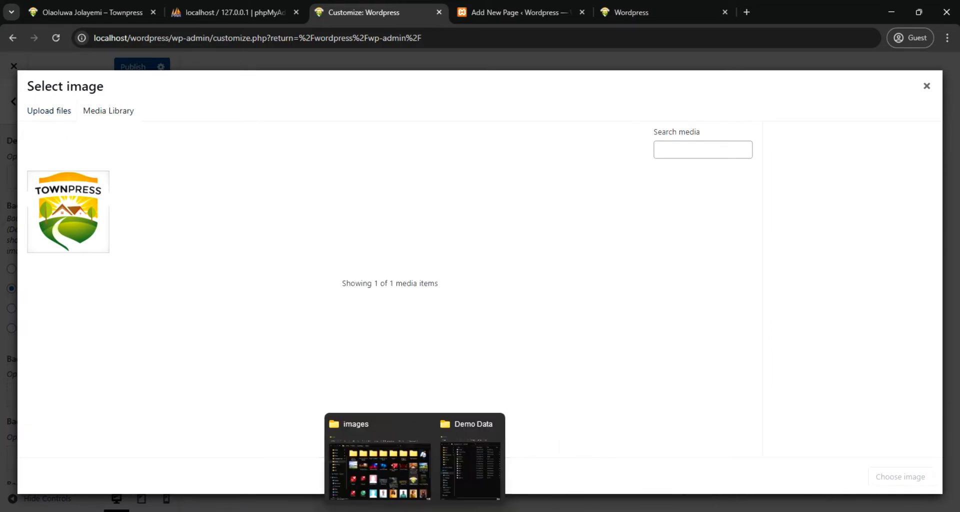
click(392, 475)
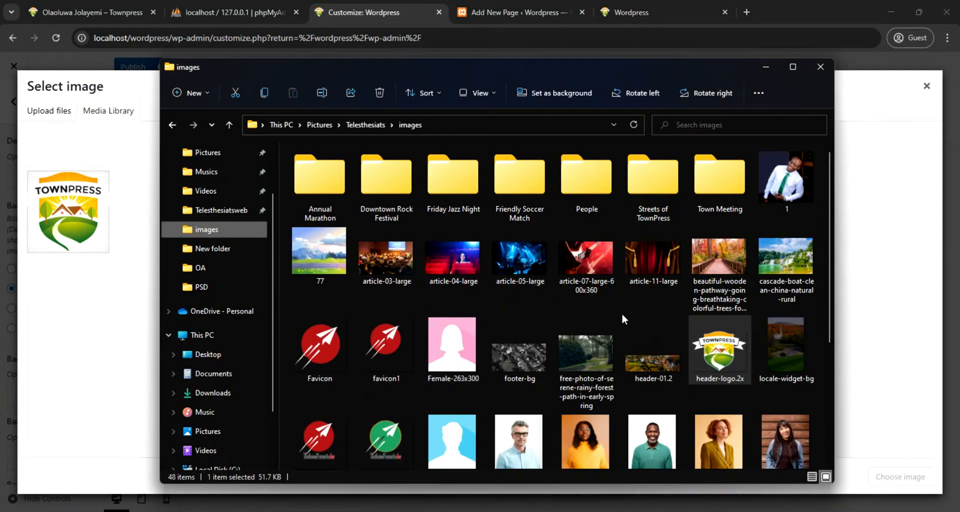
scroll(622, 313, down, 2)
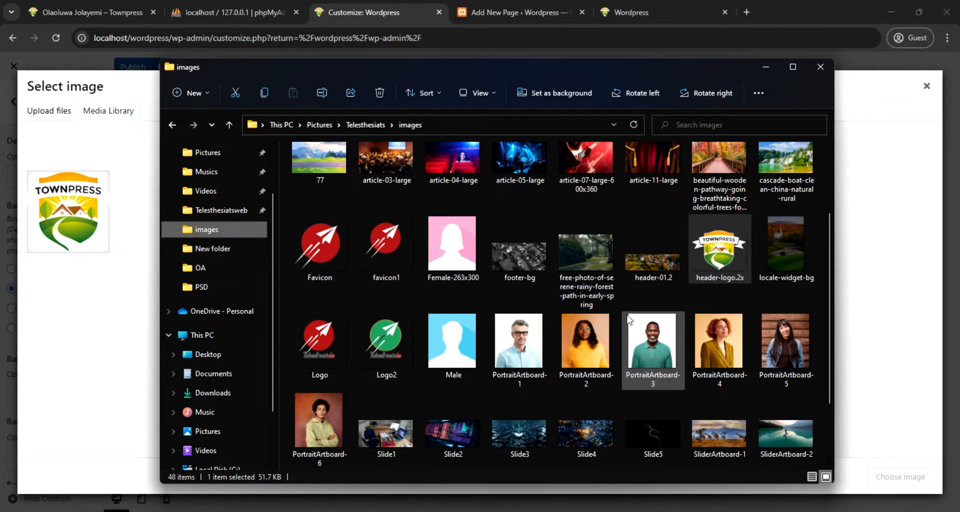
click(654, 262)
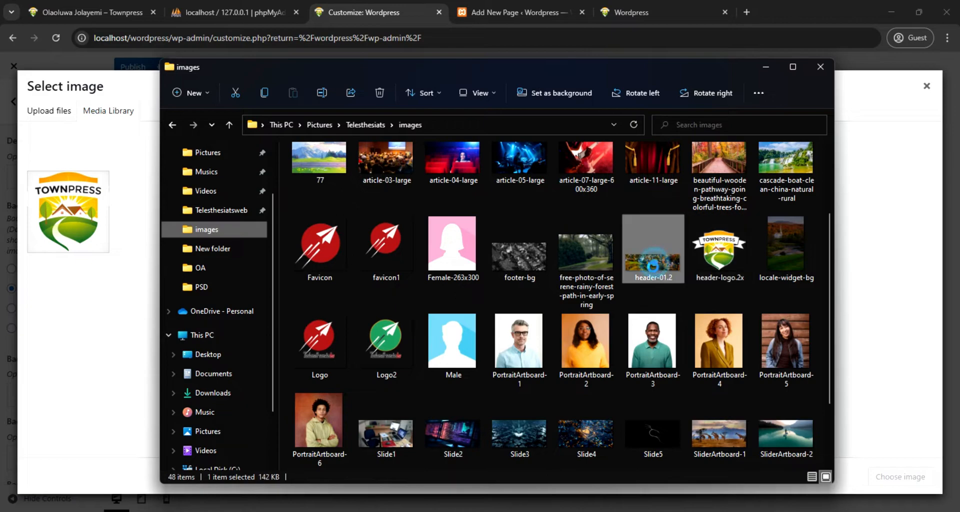
scroll(660, 345, down, 2)
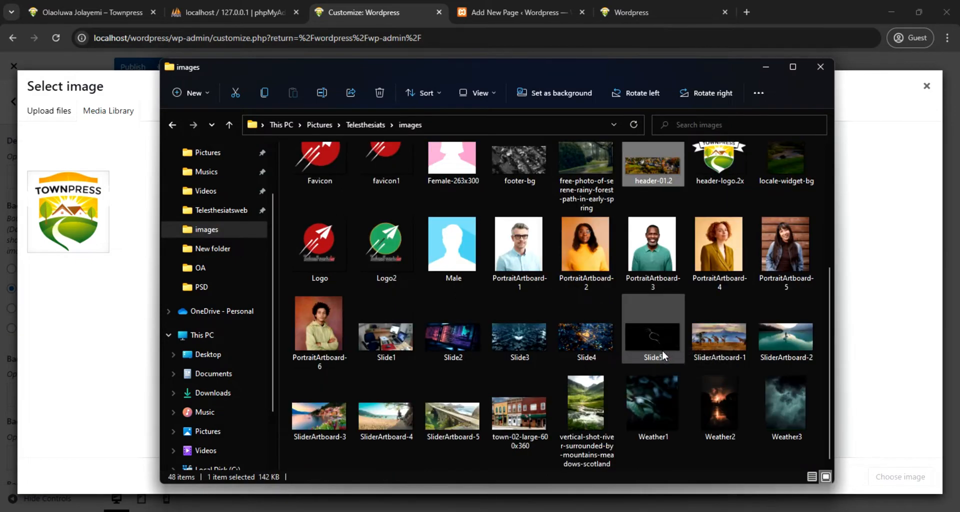
ctrl+click(711, 337)
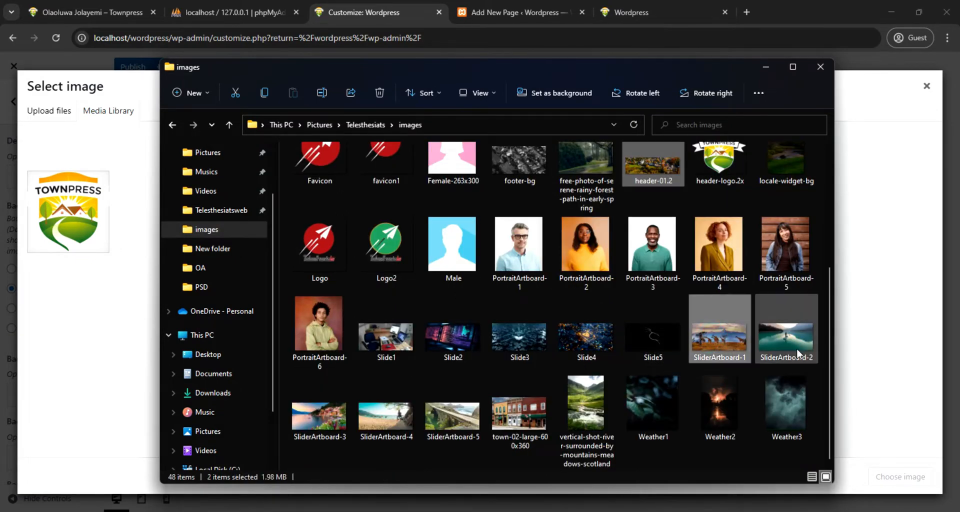
ctrl+click(785, 337)
ctrl+click(320, 420)
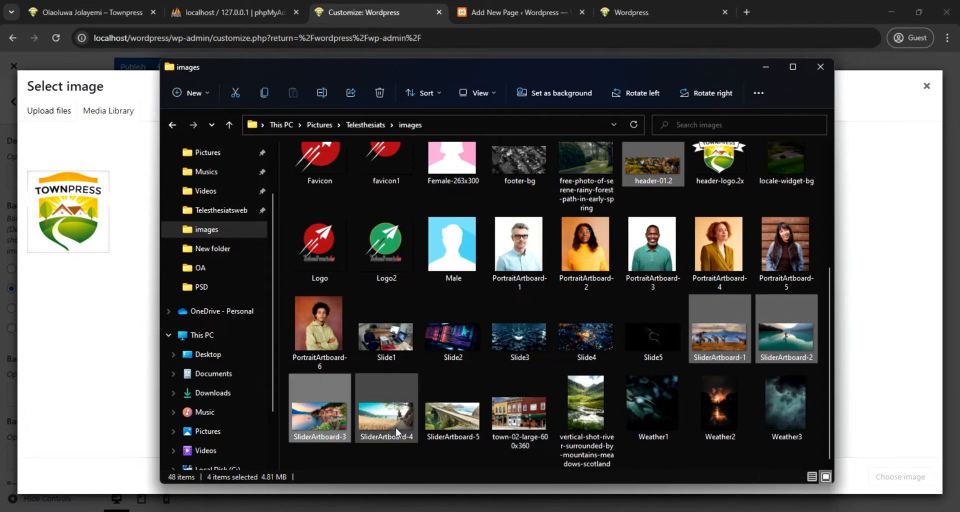
ctrl+click(398, 425)
ctrl+click(439, 426)
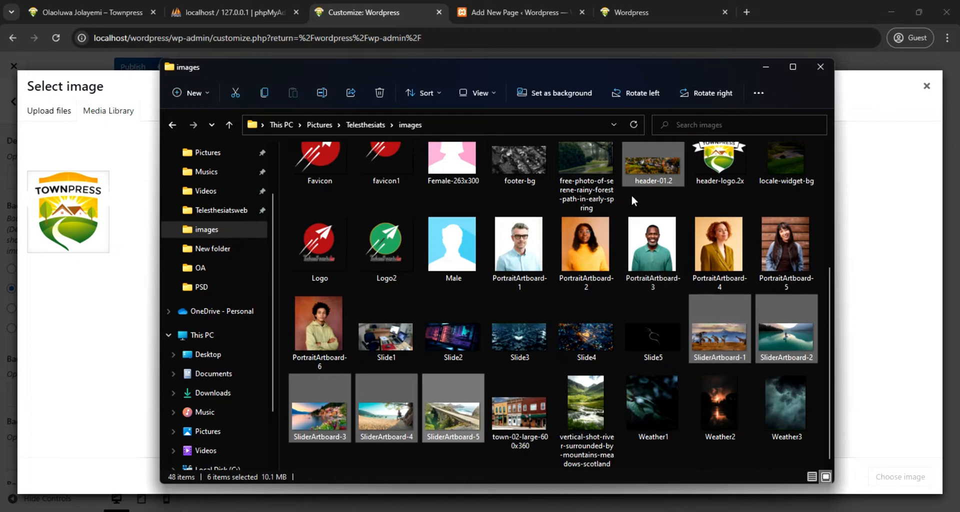
drag(648, 167, 136, 364)
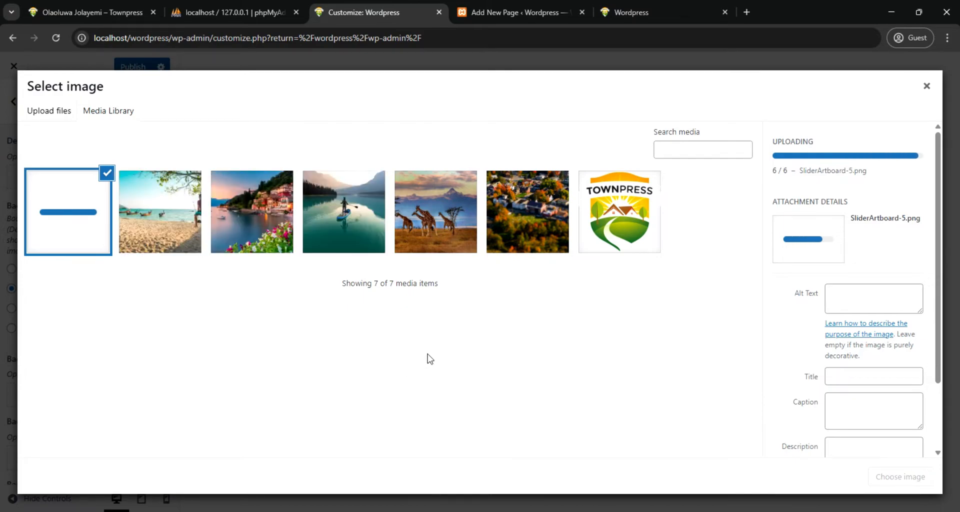
Use header-01.2 as the default header background image and SliderArtboard-1 as Background Image 2
click(529, 211)
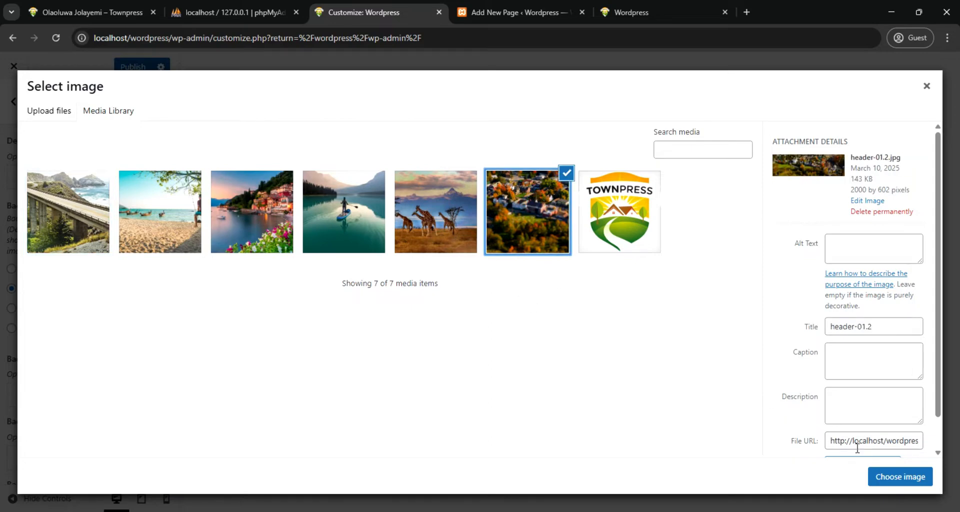
click(914, 479)
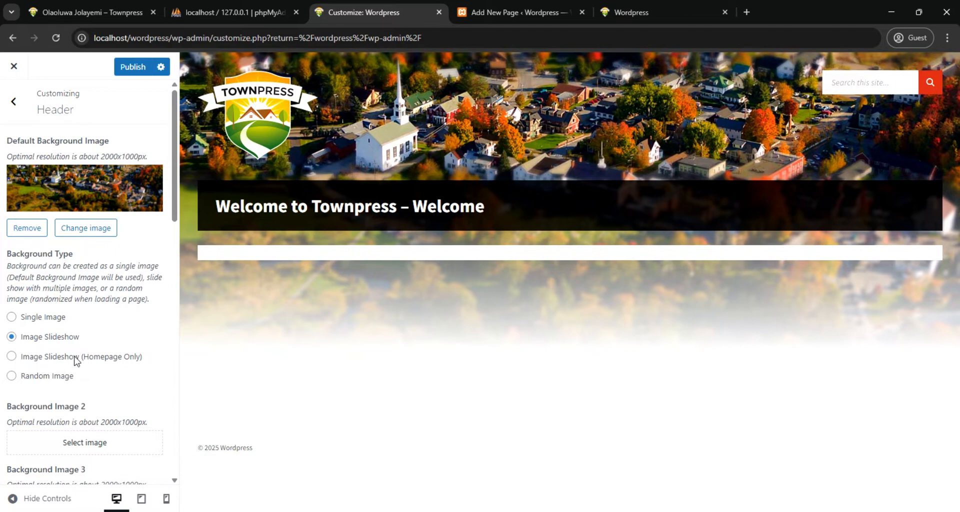
scroll(76, 360, down, 4)
click(76, 261)
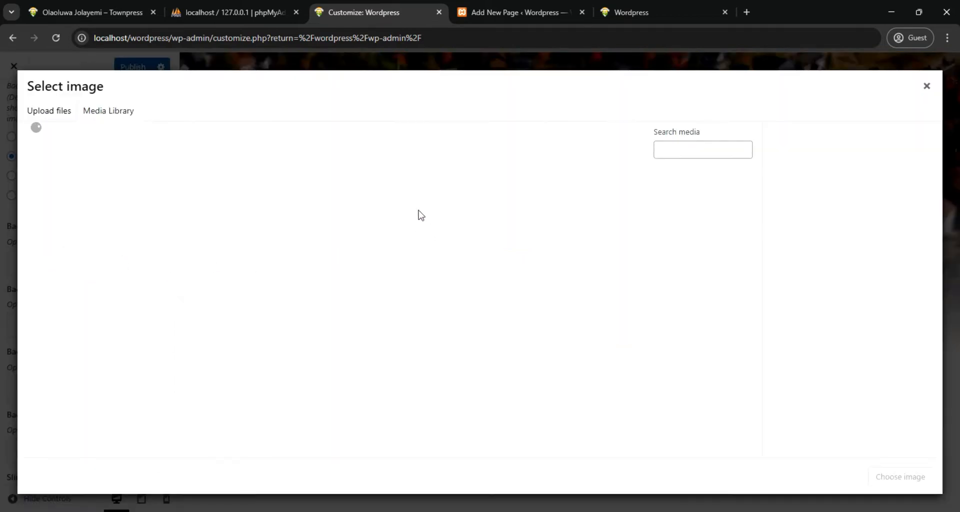
click(442, 223)
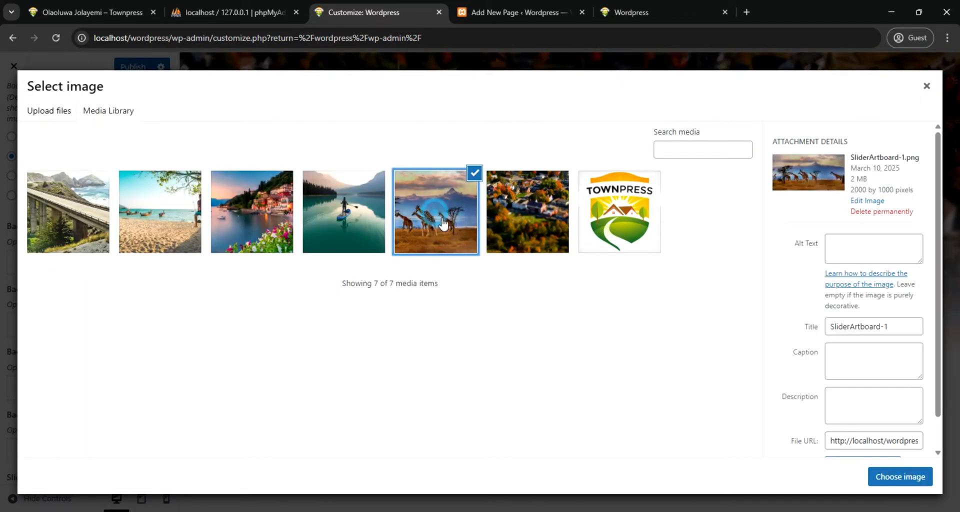
click(900, 476)
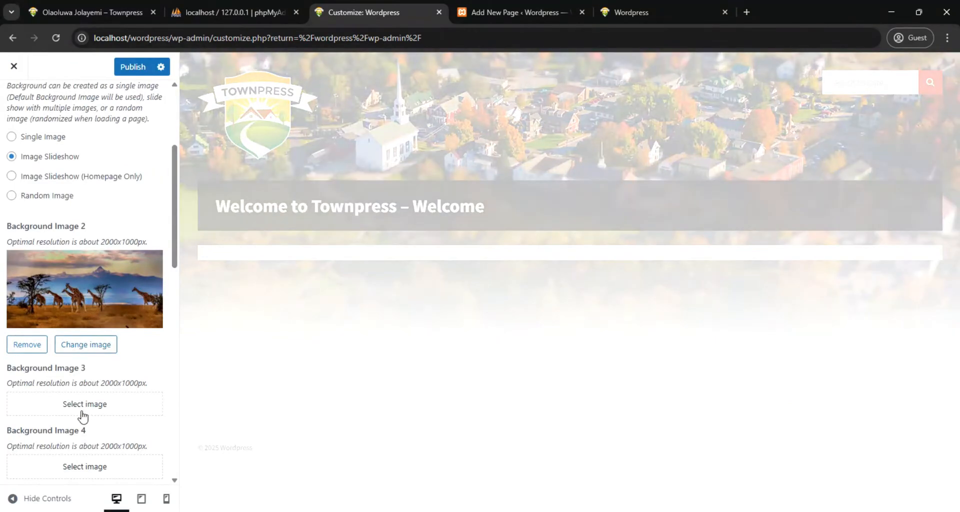
Set the paddleboarder lake picture, SliderArtboard-2, as Background Image 3 and SliderArtboard-3 as Background Image 4
click(83, 405)
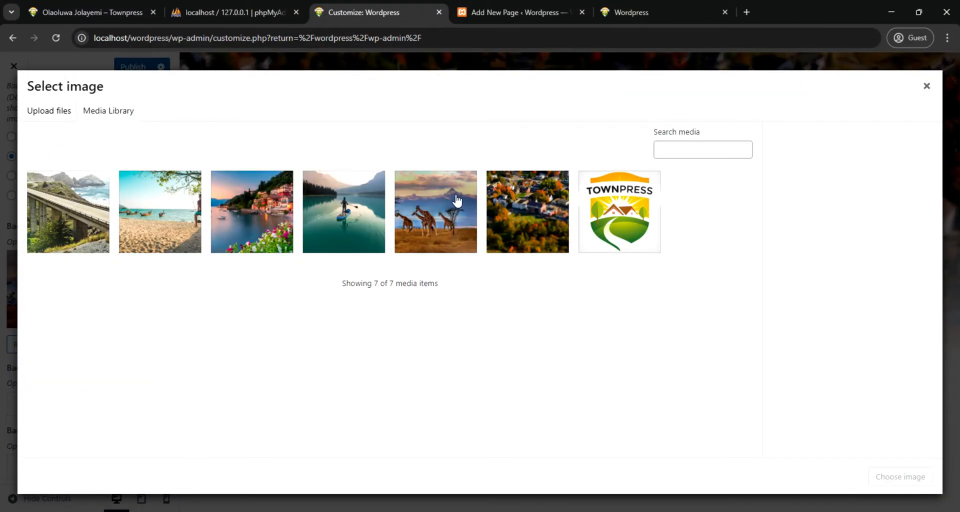
click(345, 218)
click(902, 476)
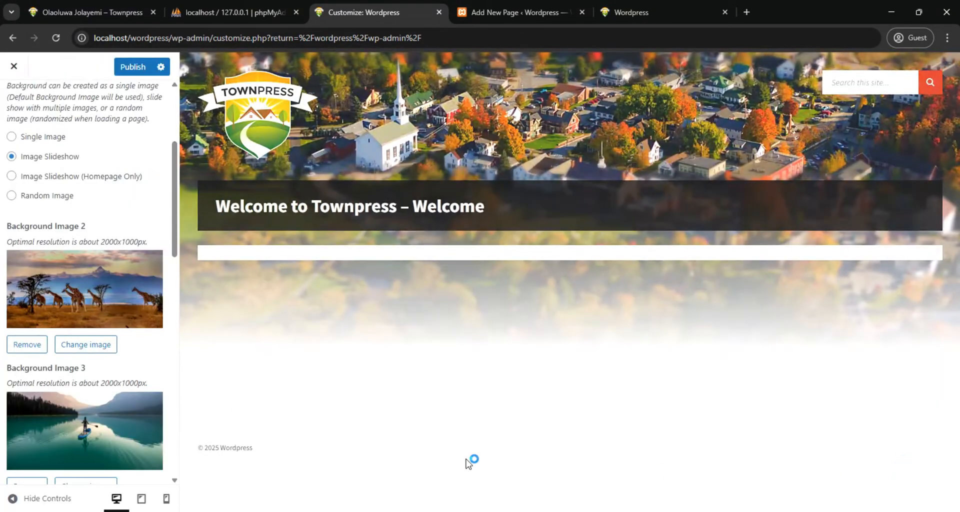
scroll(85, 300, down, 5)
click(52, 370)
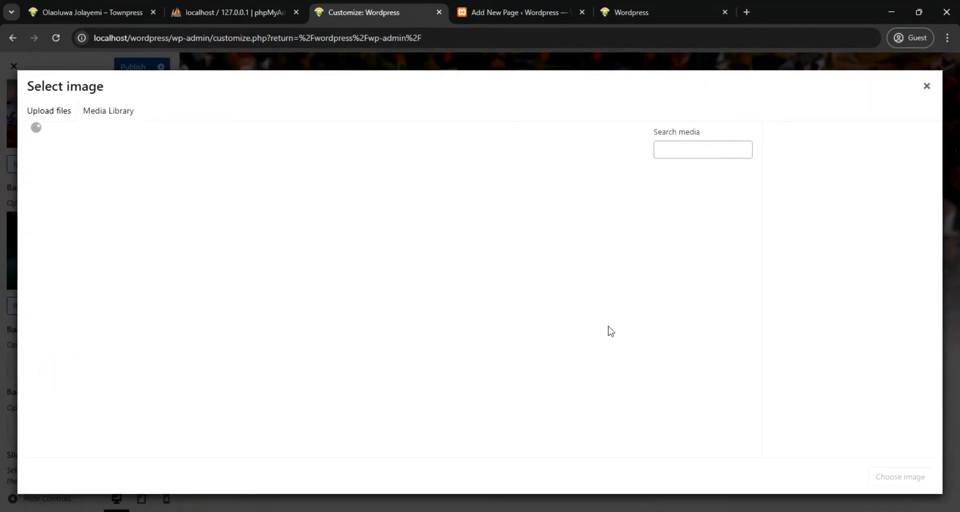
click(270, 209)
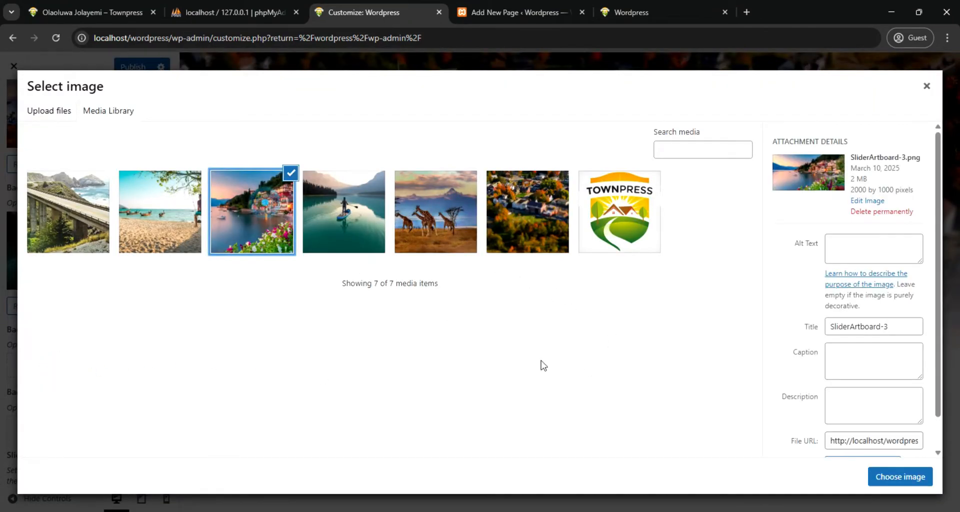
click(876, 472)
Use the beach picture SliderArtboard-4 as Background Image 5 of the header slideshow
scroll(92, 403, down, 3)
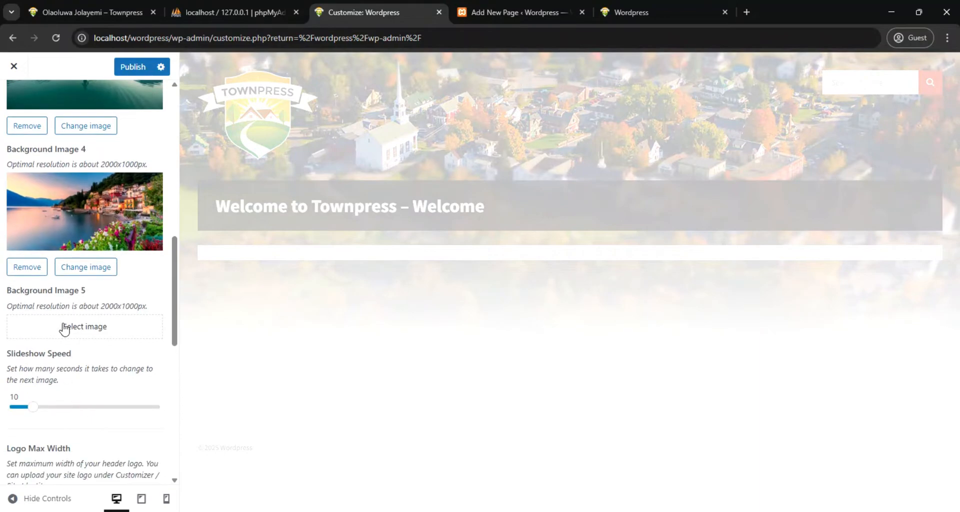
click(64, 329)
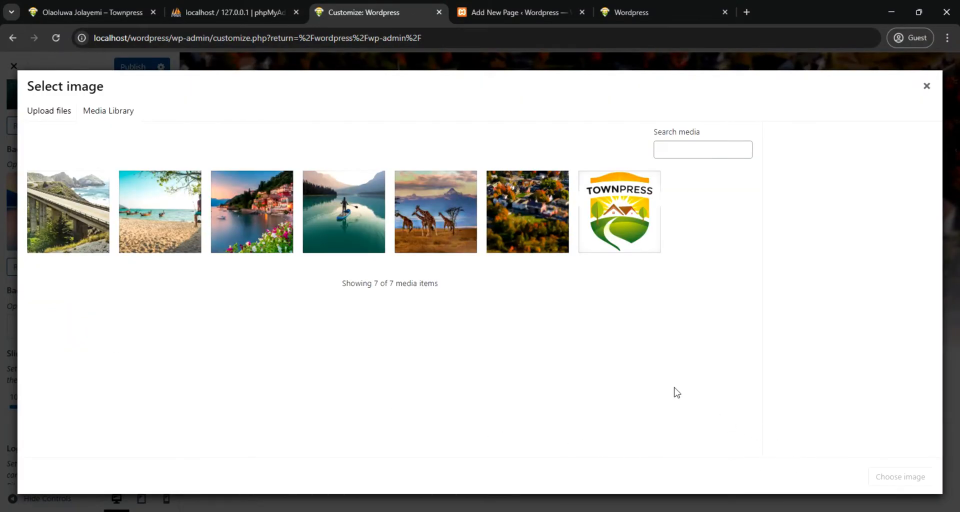
click(155, 237)
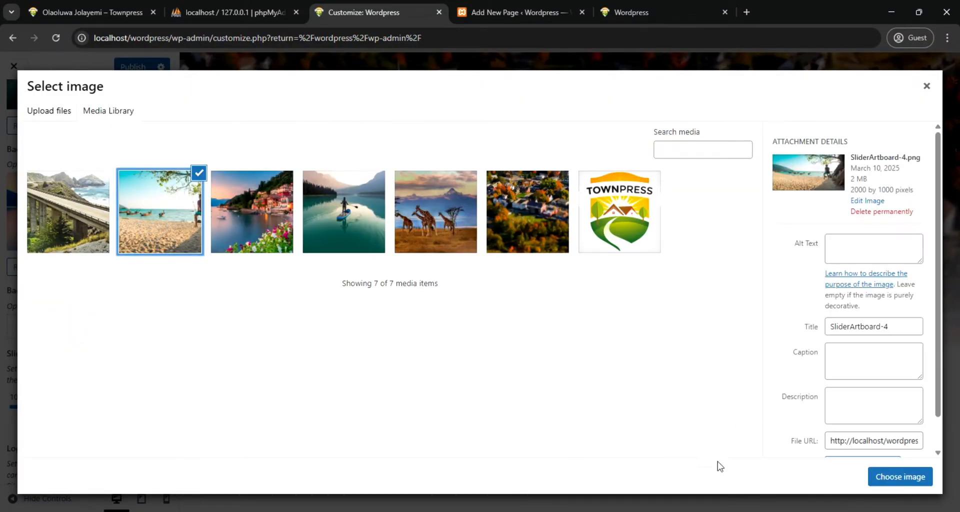
click(883, 477)
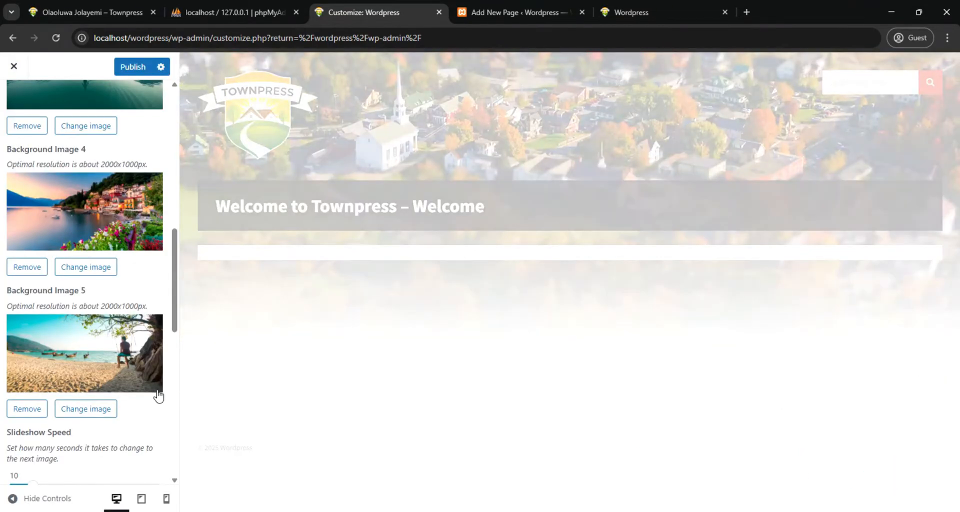
Try the Center Logo option, turn it off again, and enable the header login button
scroll(129, 393, down, 3)
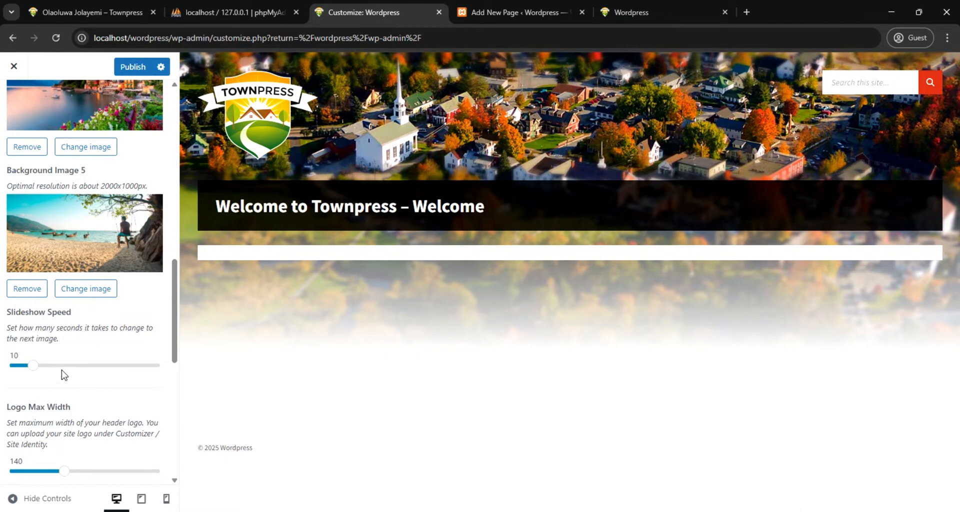
scroll(63, 410, down, 1)
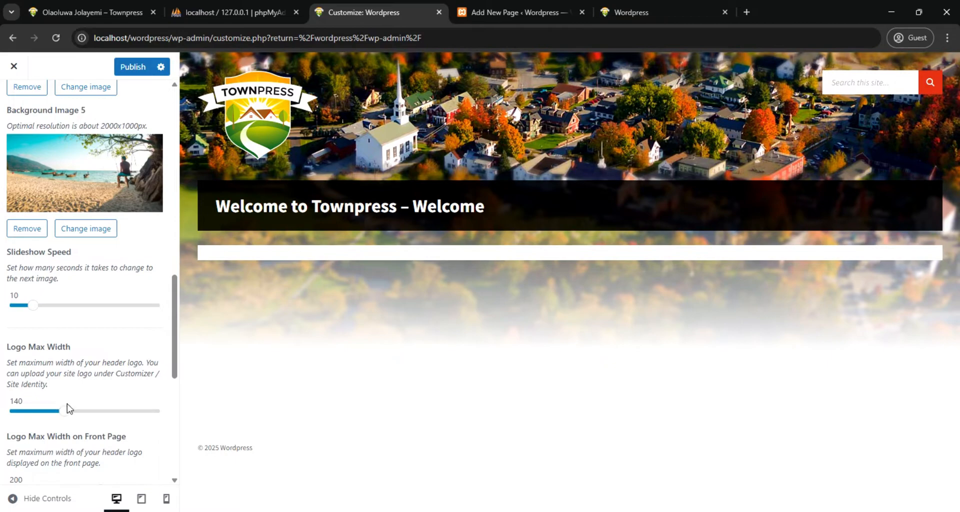
scroll(107, 374, up, 1)
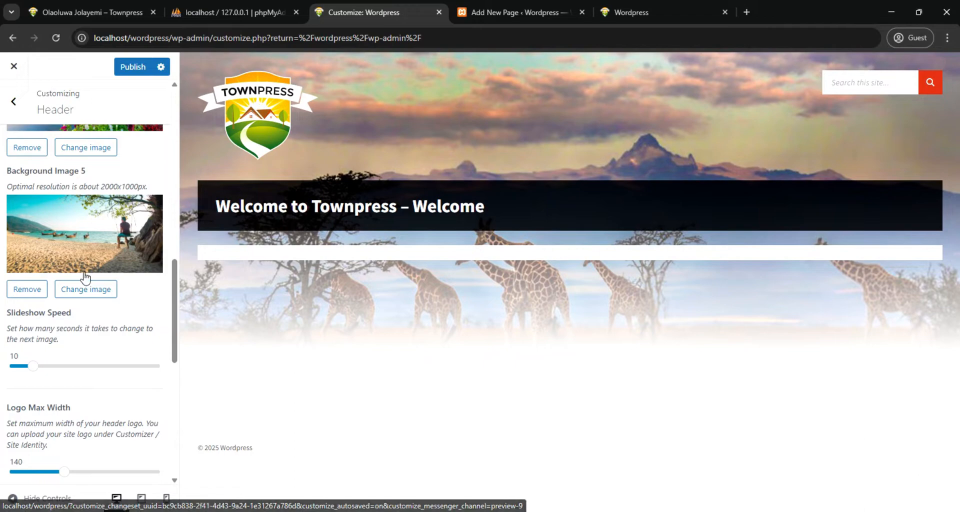
scroll(85, 280, down, 3)
scroll(85, 280, down, 1)
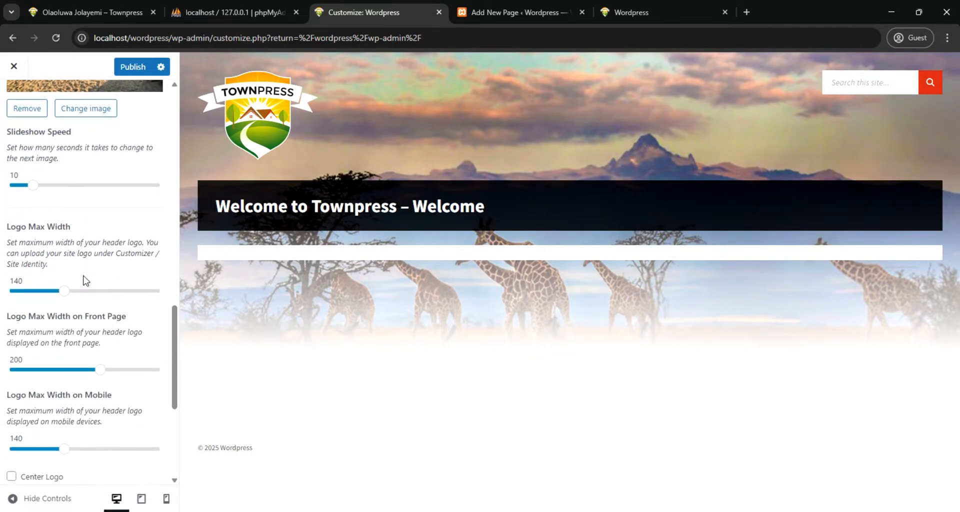
scroll(87, 307, down, 1)
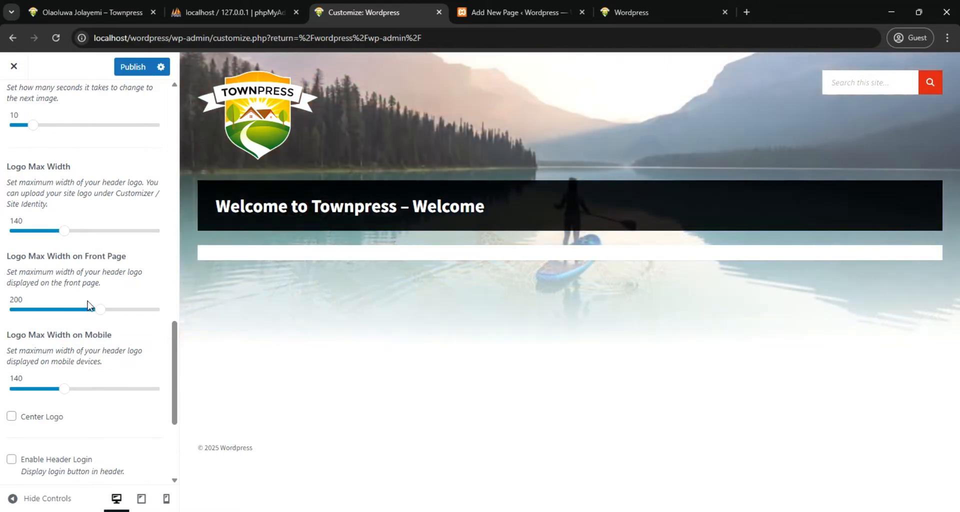
scroll(74, 340, down, 2)
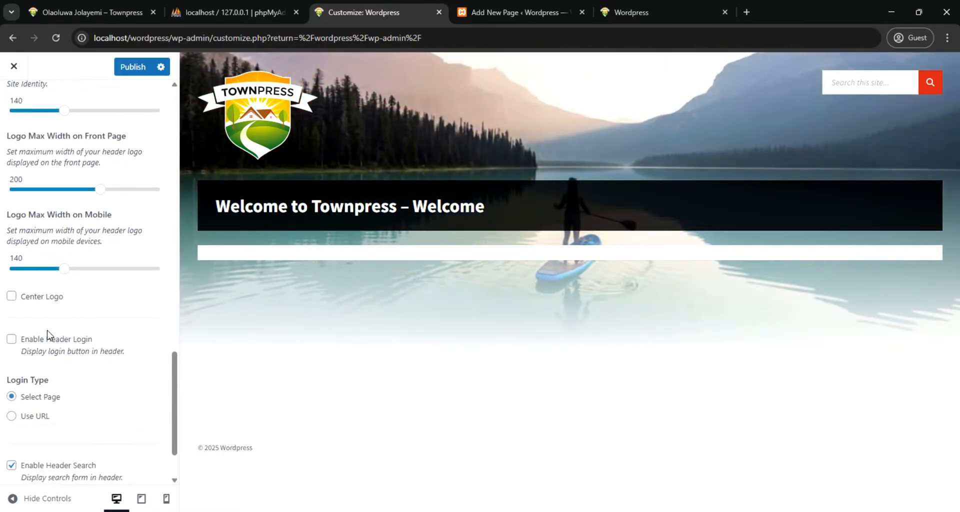
click(11, 300)
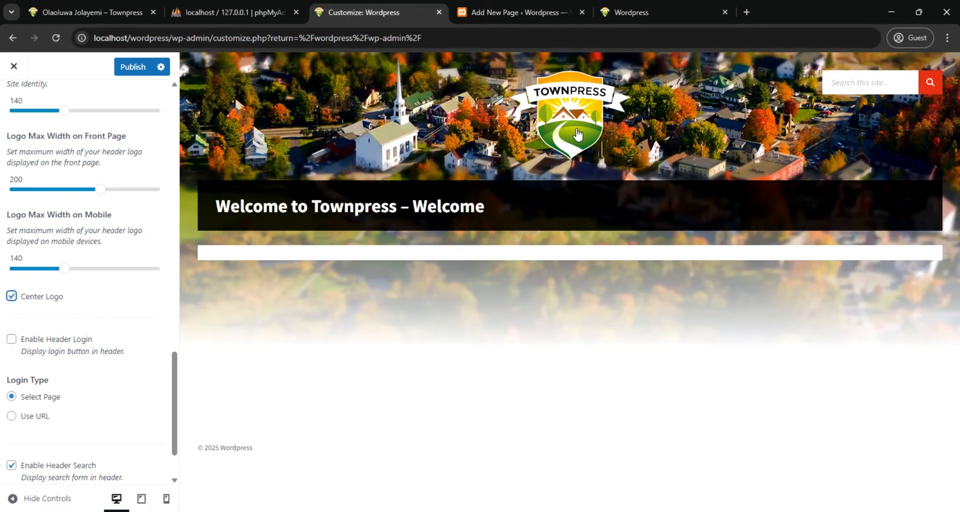
click(11, 299)
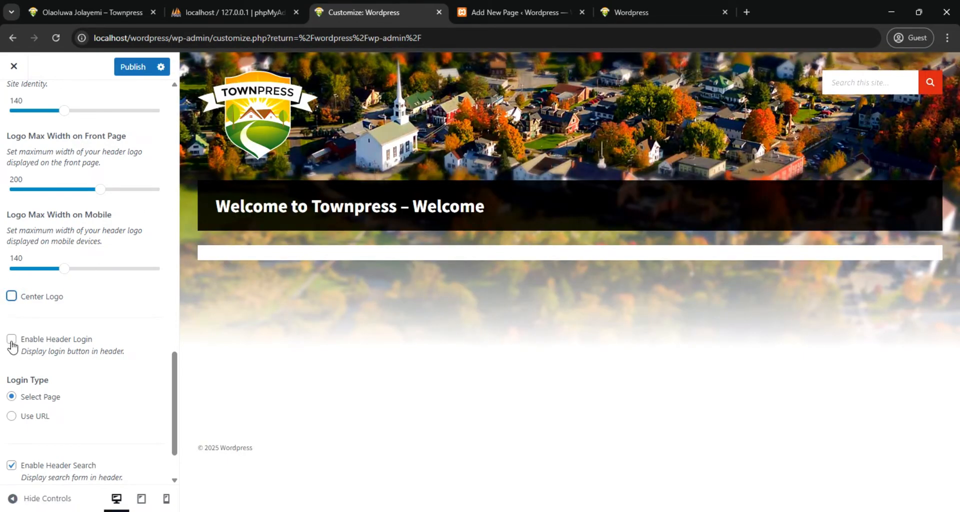
click(12, 341)
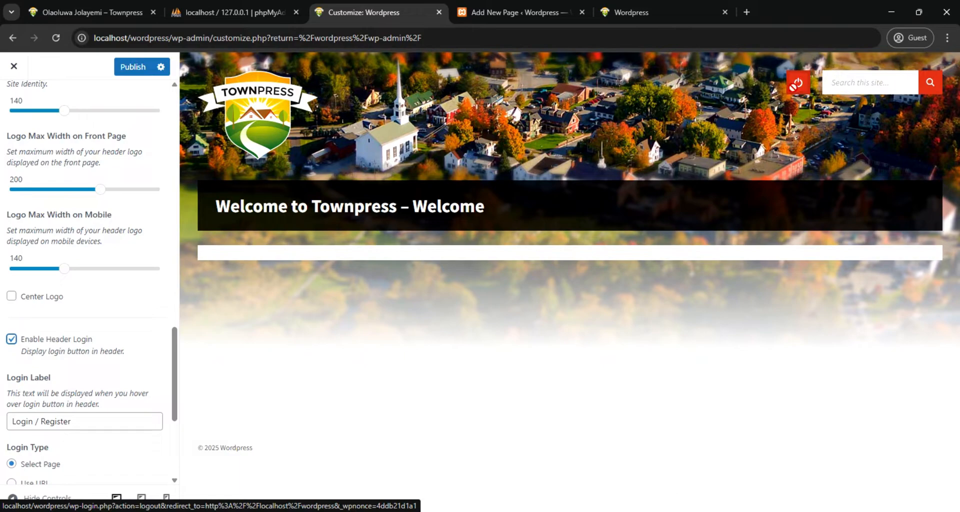
Turn off the header login button, then try hiding the header search form and turn it back on
click(11, 340)
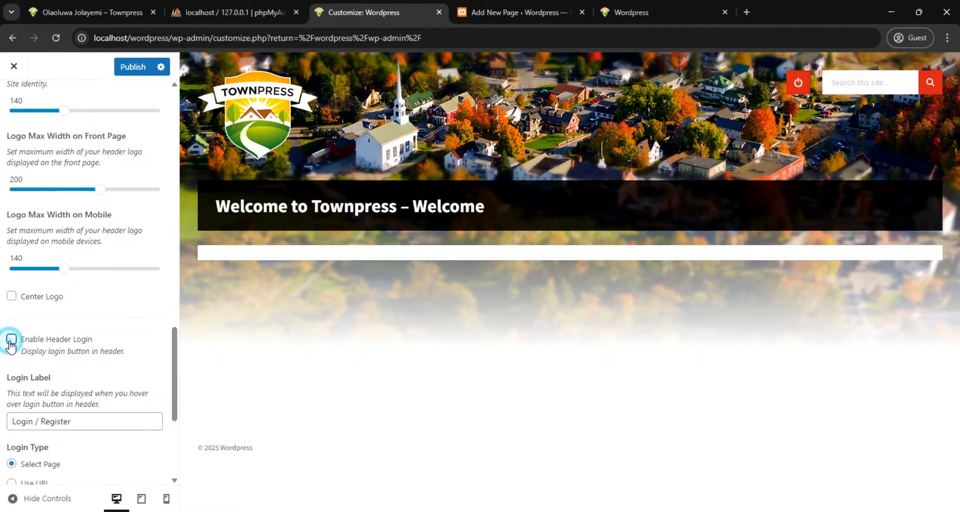
scroll(43, 427, down, 1)
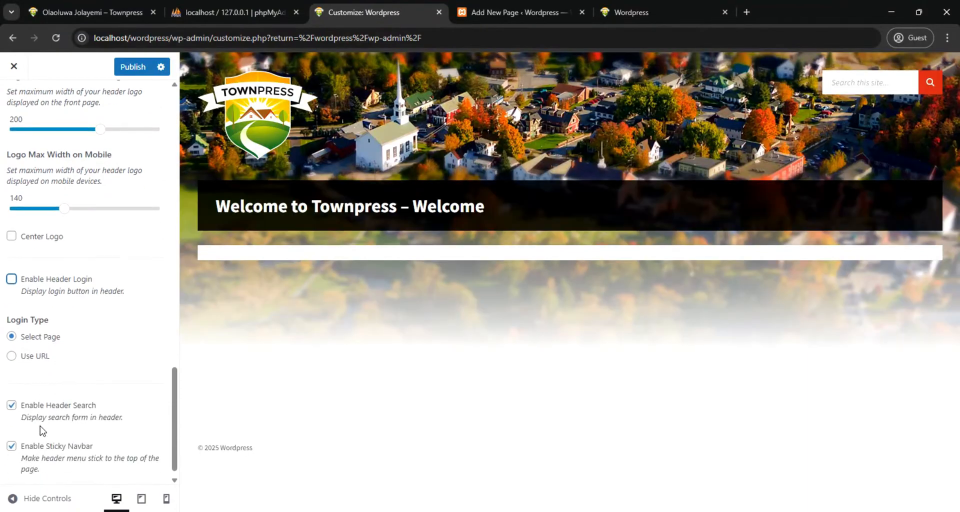
scroll(60, 360, down, 1)
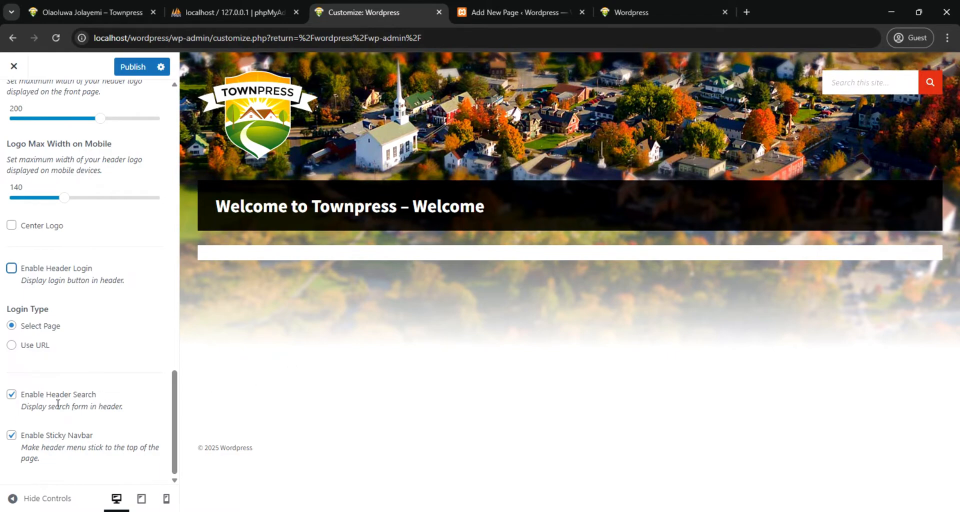
click(11, 395)
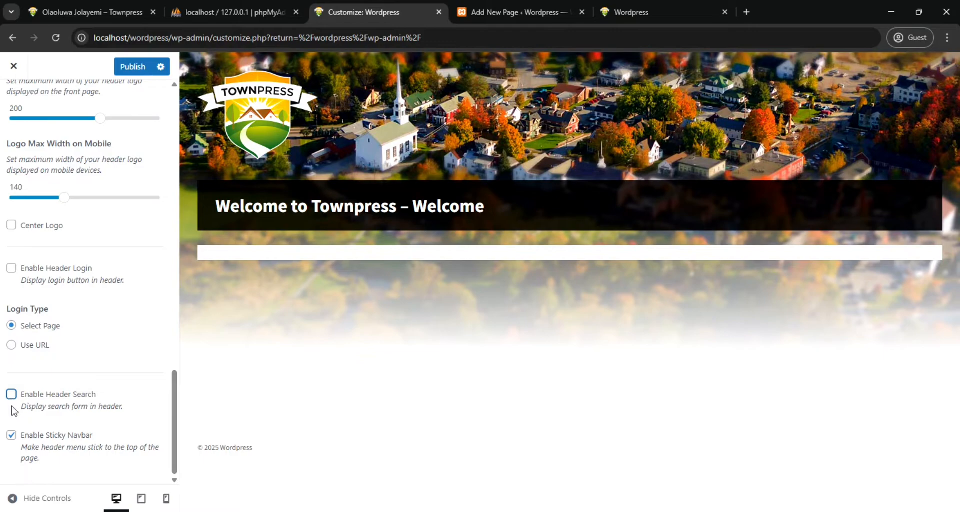
click(11, 395)
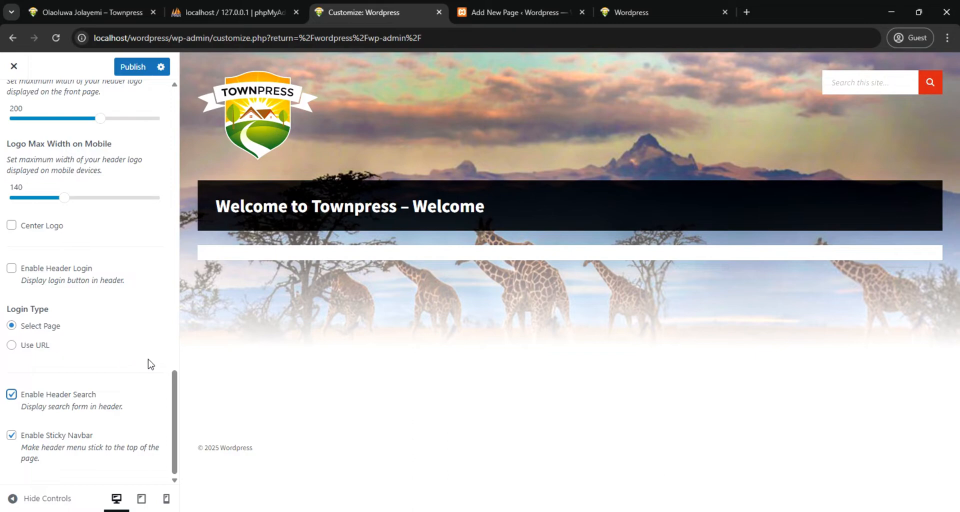
Publish the header settings and reload the live site's homepage to check the new header
scroll(149, 414, up, 5)
scroll(129, 322, up, 5)
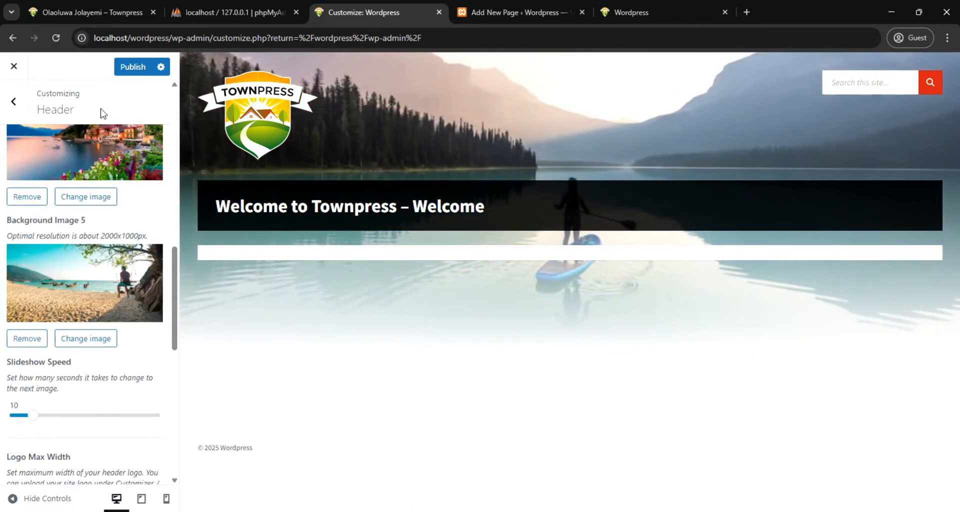
click(129, 70)
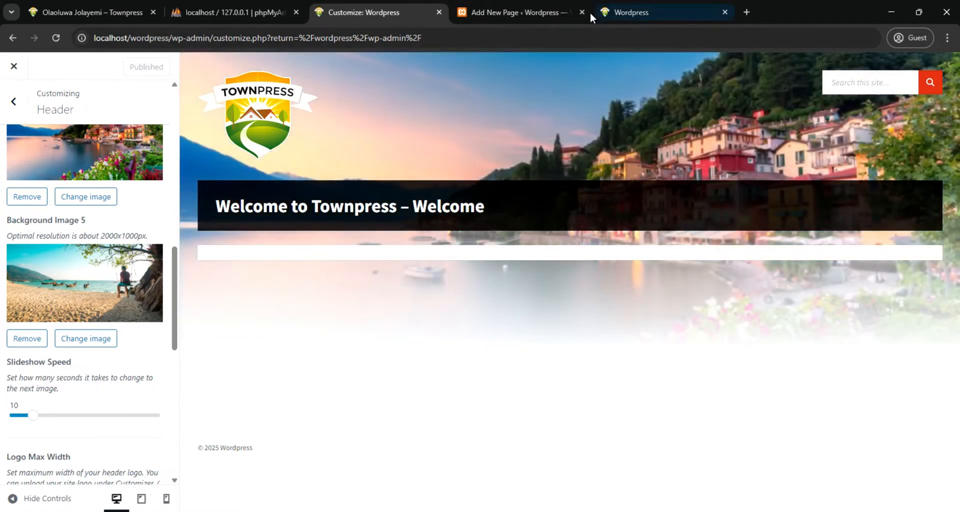
click(525, 12)
click(667, 14)
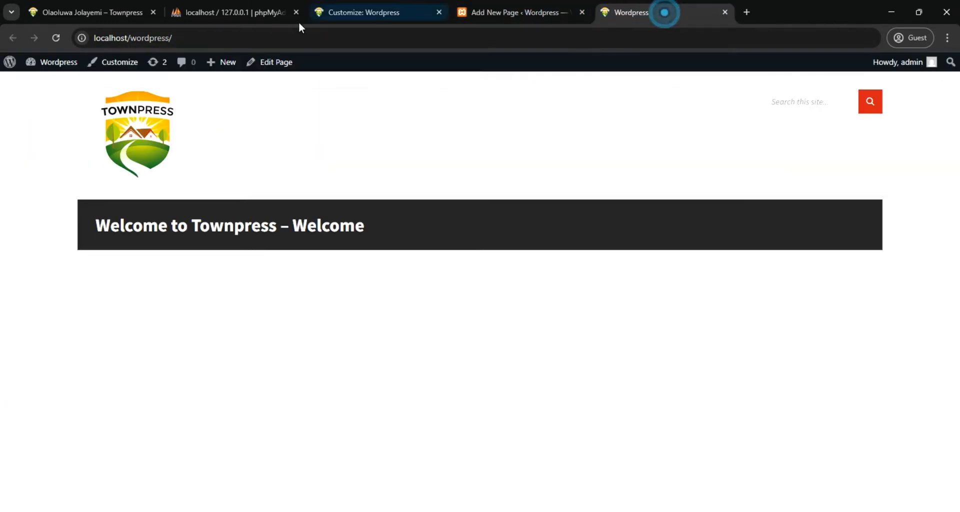
click(56, 37)
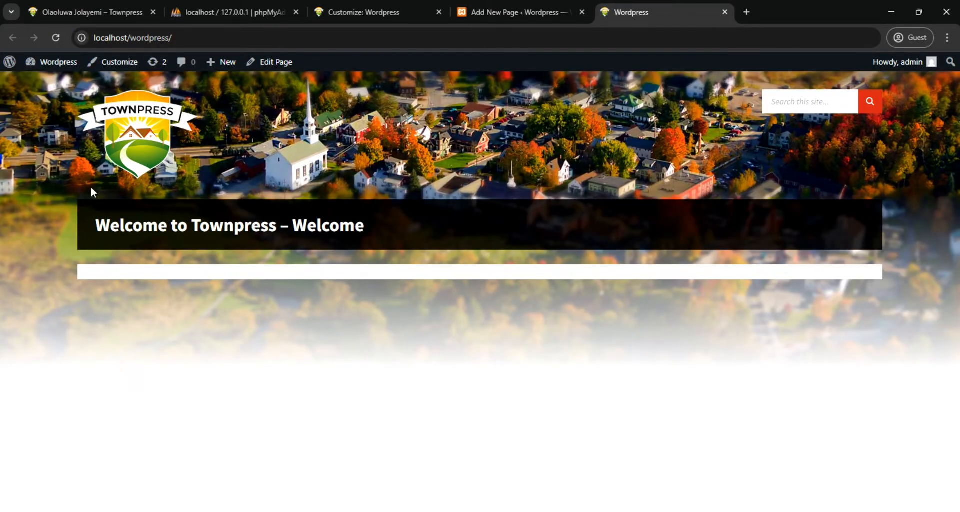
Upload footer-bg from the local images folder and use it as the footer's background image in the Customizer
click(340, 11)
scroll(113, 242, up, 3)
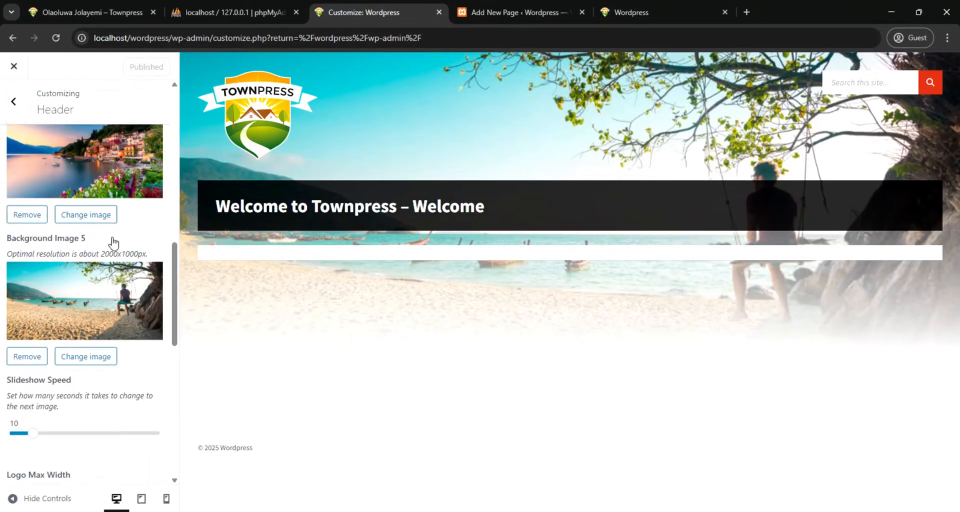
click(19, 102)
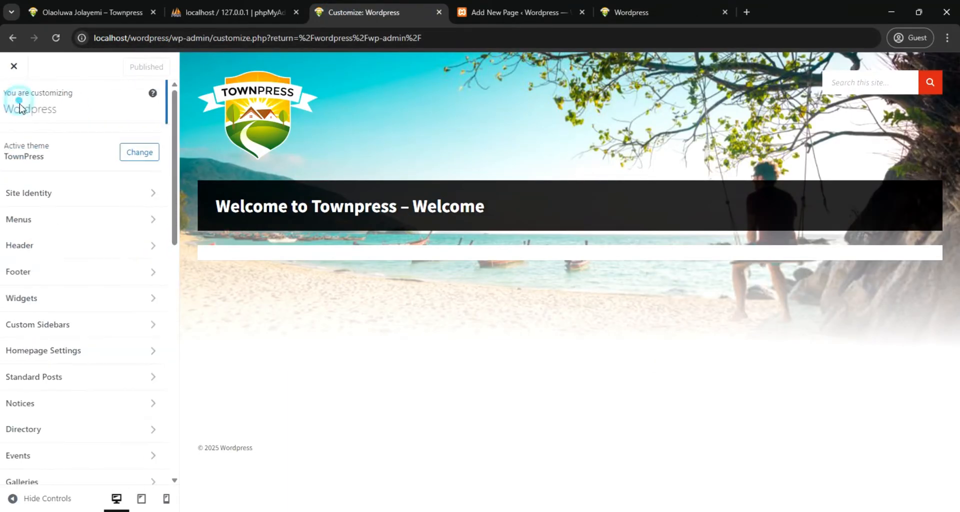
click(105, 273)
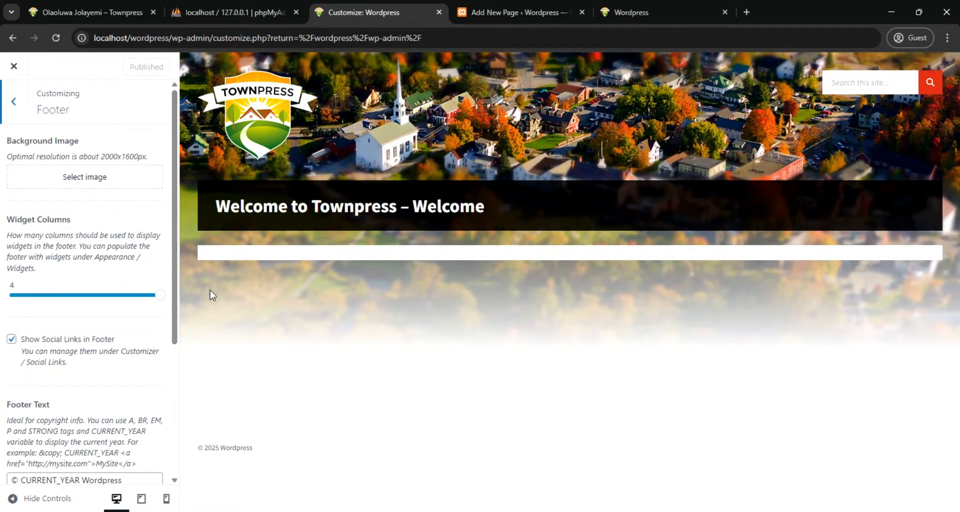
click(106, 181)
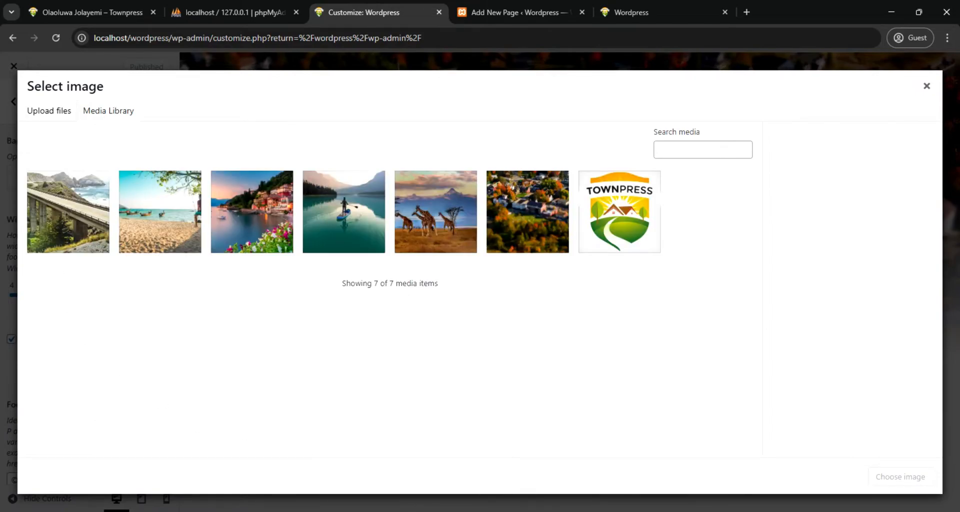
mouse_move(414, 507)
click(388, 470)
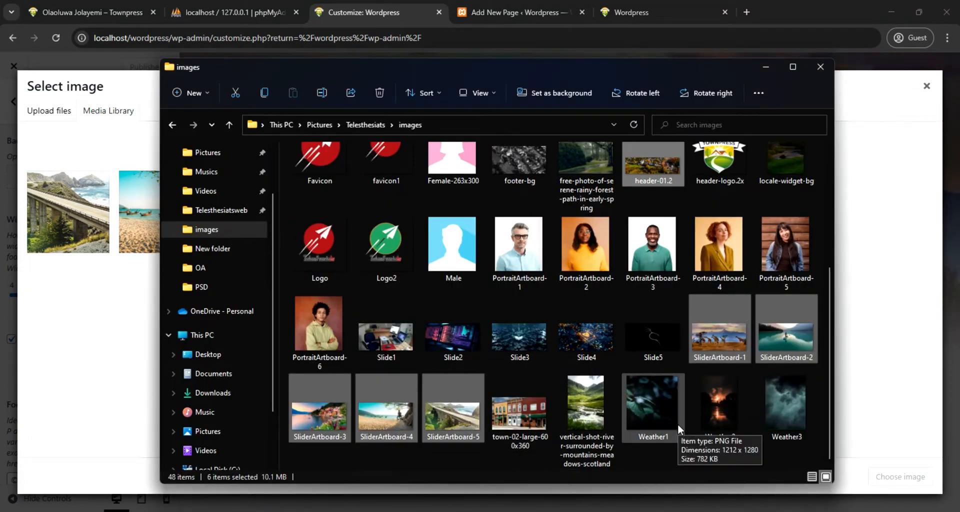
scroll(677, 424, up, 3)
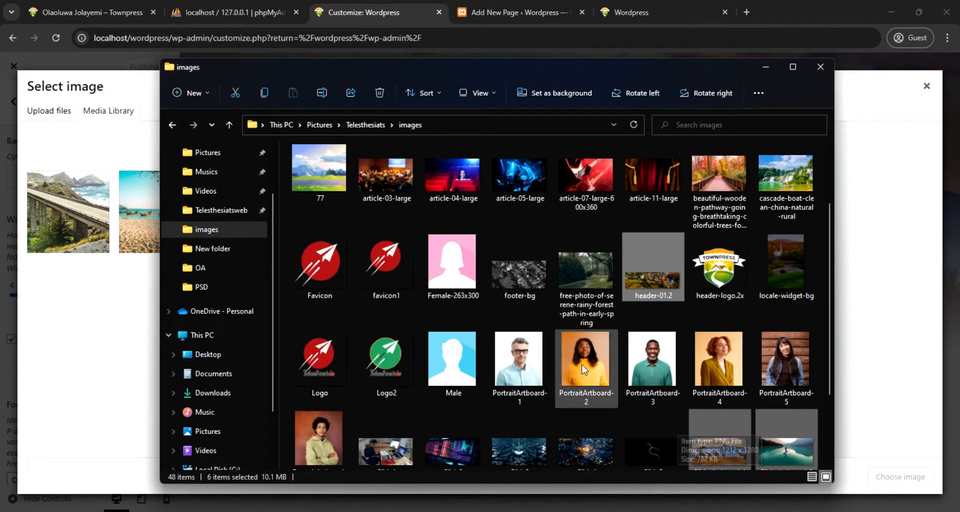
click(520, 275)
drag(521, 285, 93, 314)
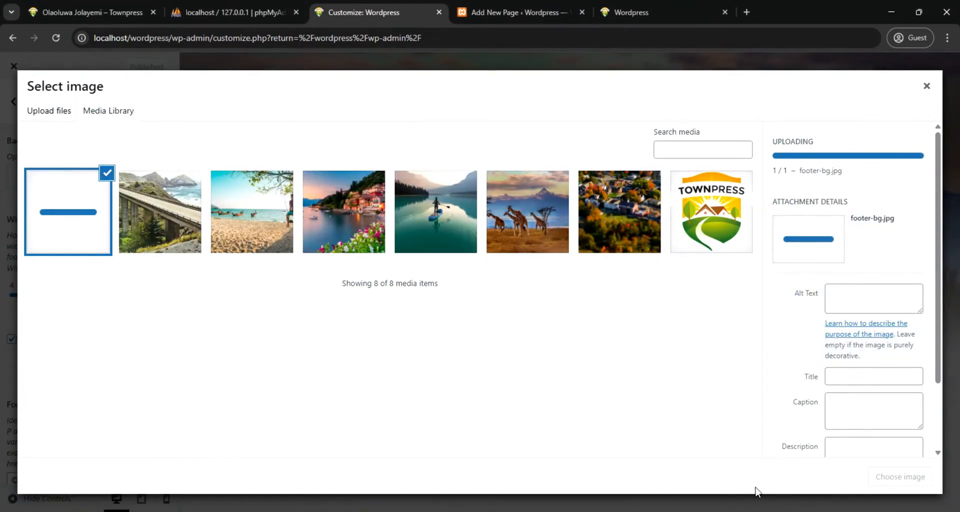
click(894, 477)
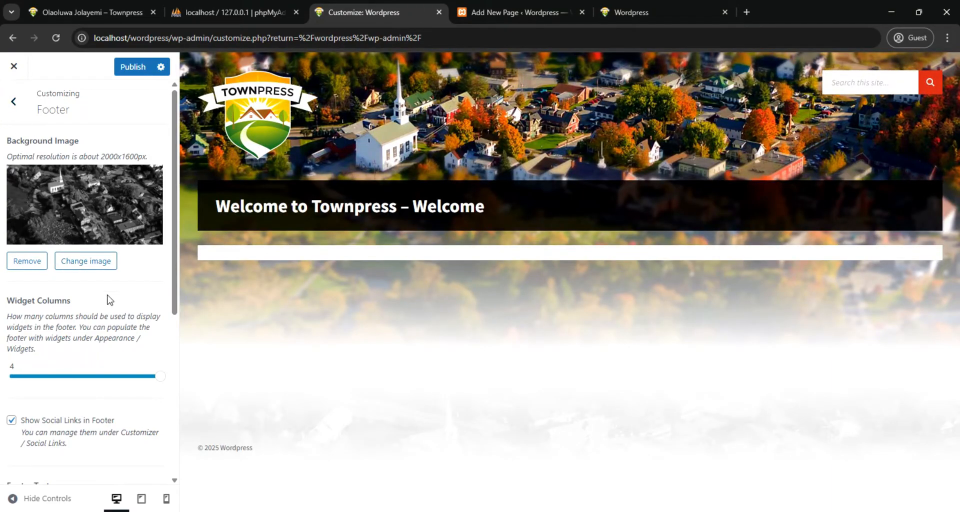
Enable the back to top button for all devices and publish the footer settings
scroll(106, 315, down, 5)
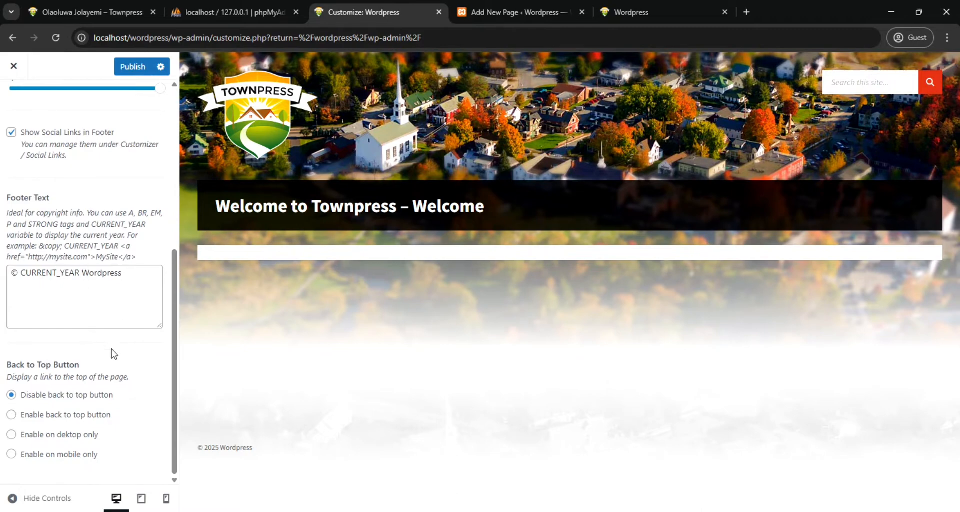
click(16, 415)
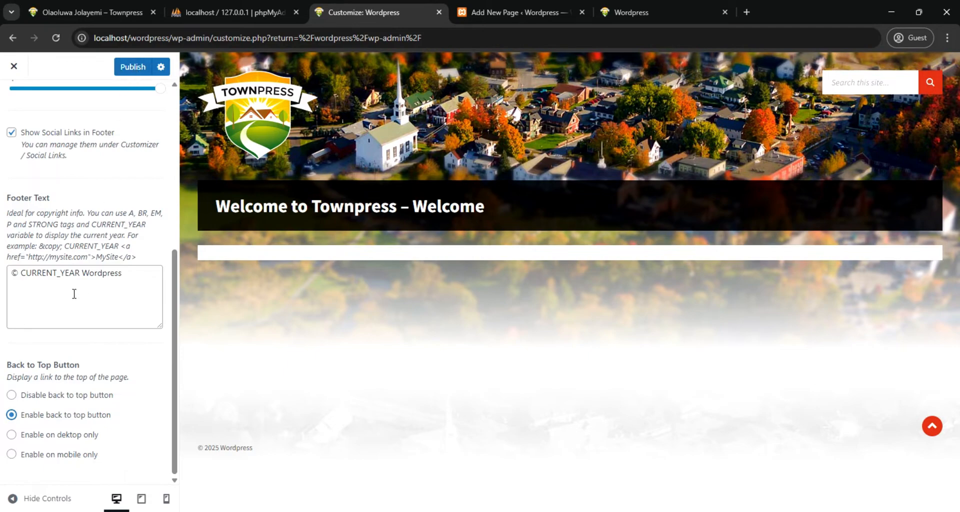
scroll(76, 286, up, 1)
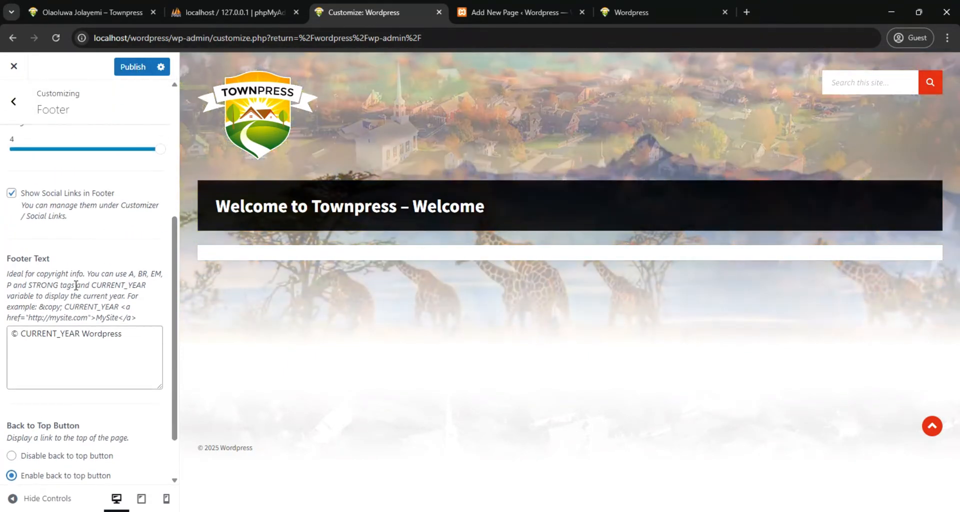
scroll(76, 286, down, 1)
click(123, 66)
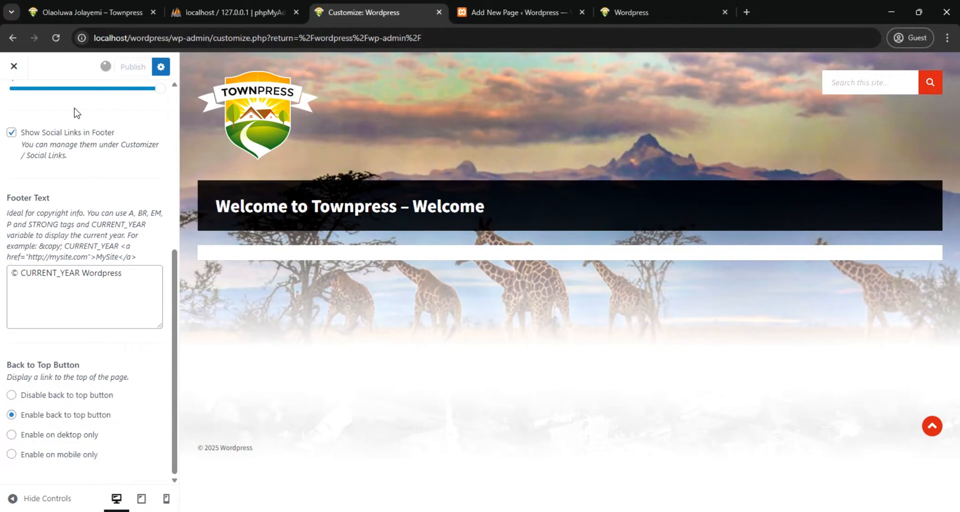
Add a TownPress Weather widget to the Default Left Sidebar
scroll(57, 174, up, 4)
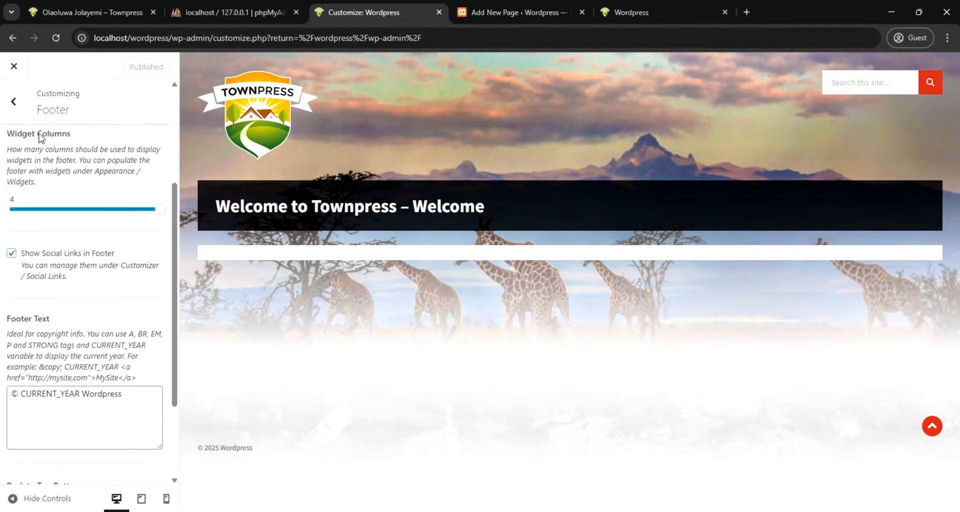
click(13, 103)
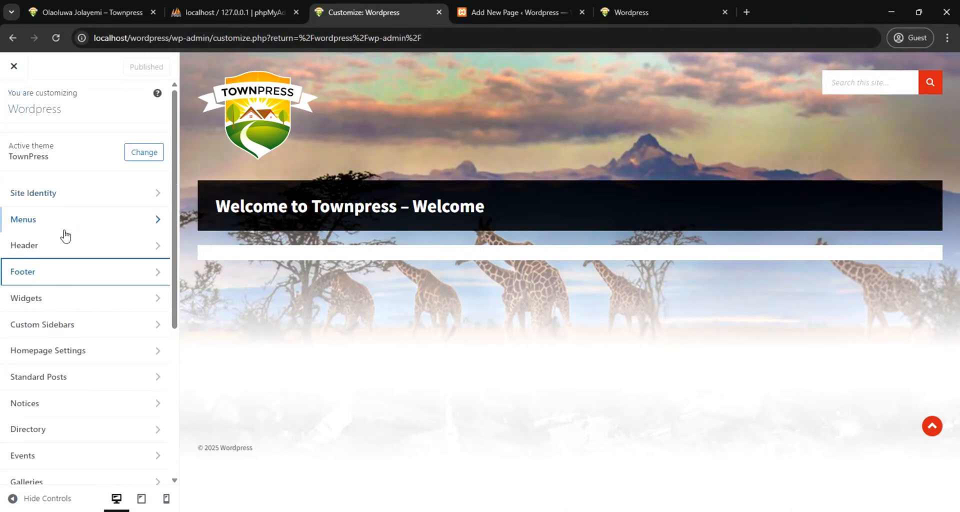
click(44, 302)
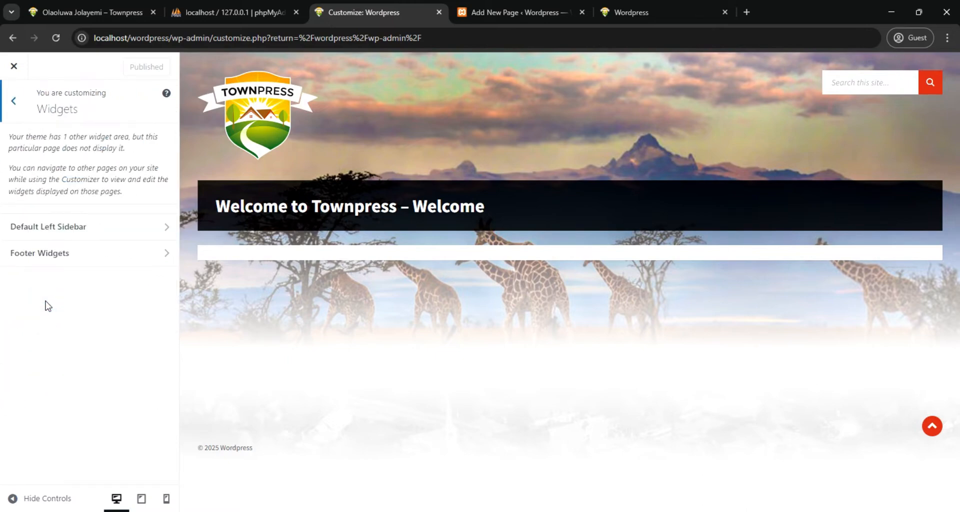
click(165, 227)
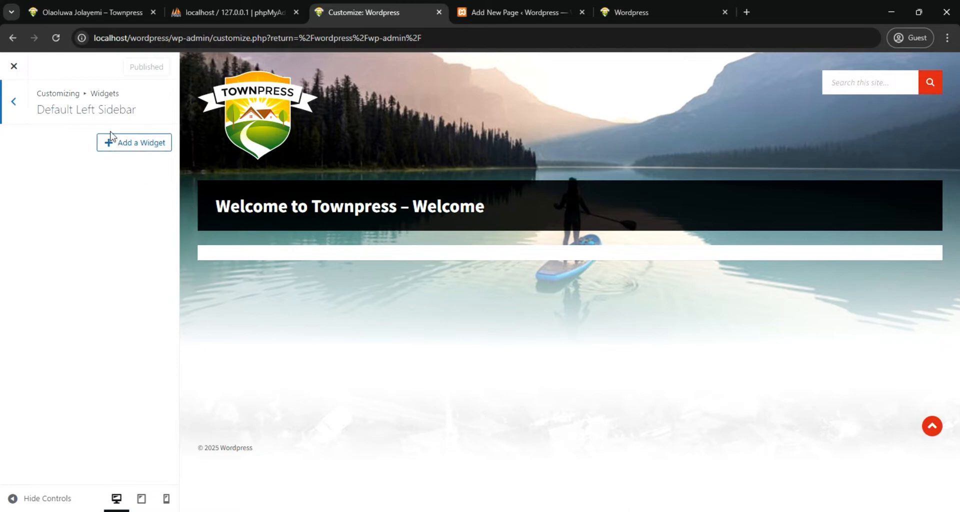
click(143, 145)
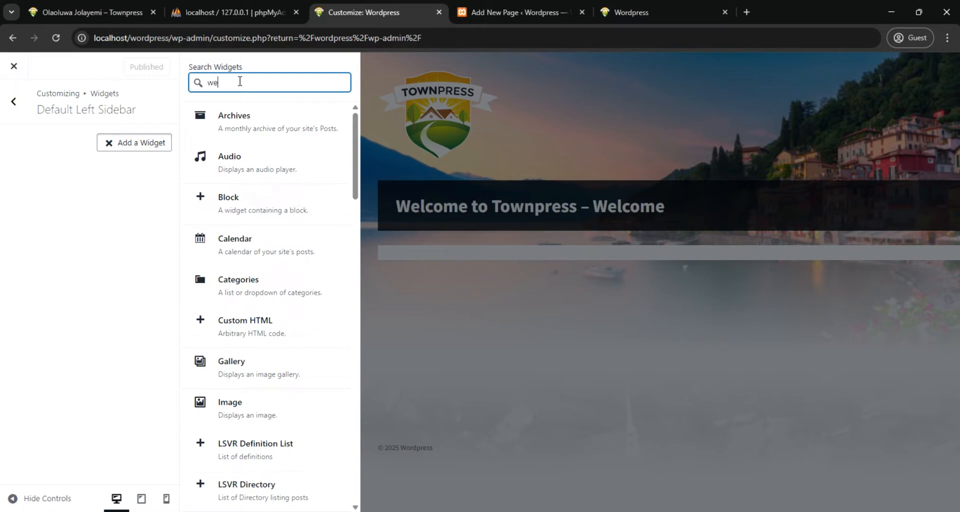
click(249, 128)
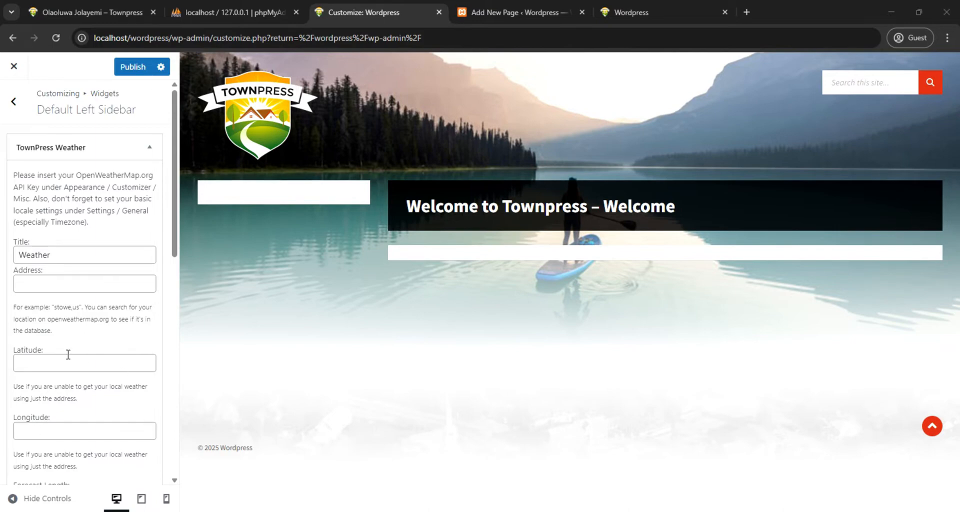
Set the weather widget's latitude to 6.482843364137686 and longitude to 3.386153964620314, and review its remaining options
click(43, 365)
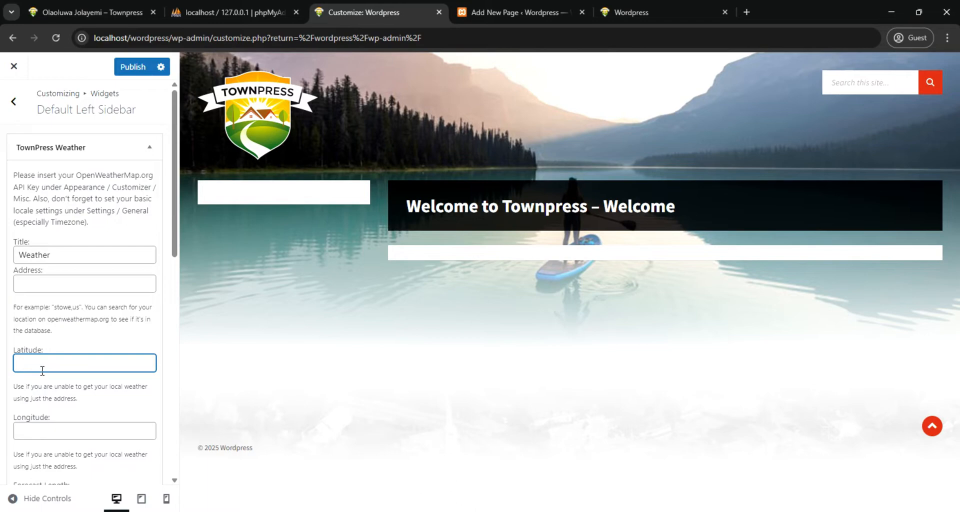
text(6.482843364137686)
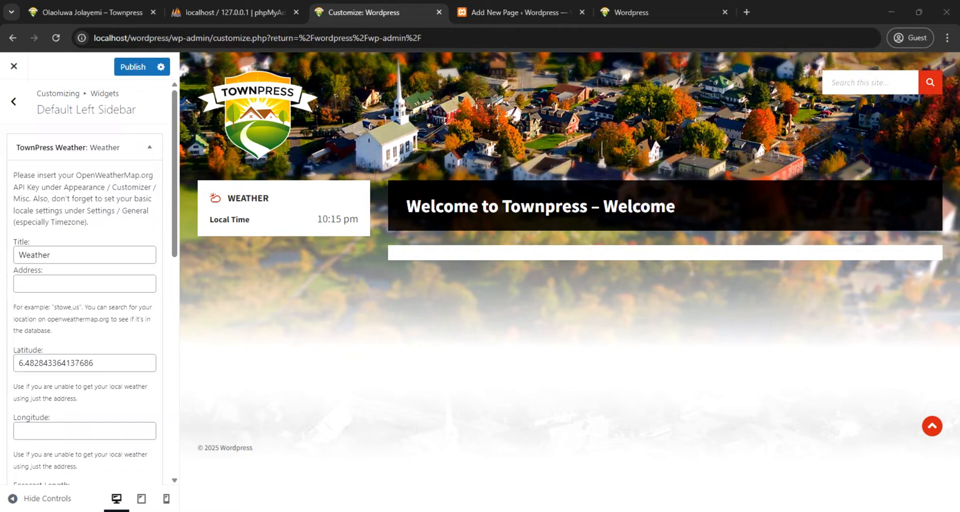
click(55, 428)
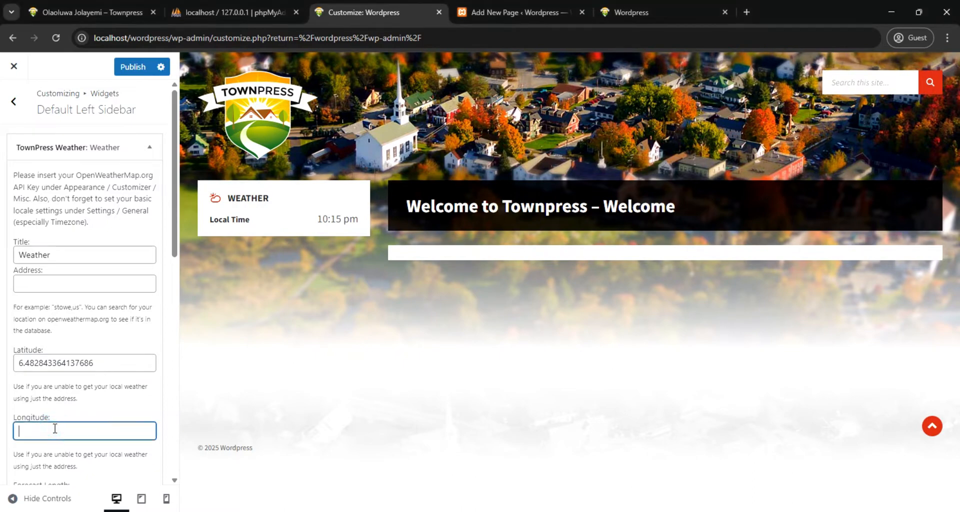
text(3.386153964620314)
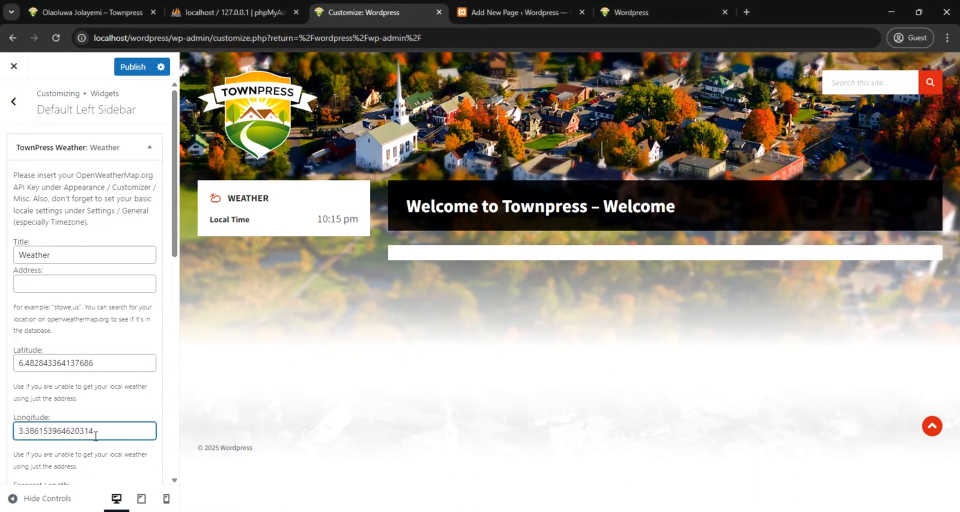
scroll(97, 417, down, 3)
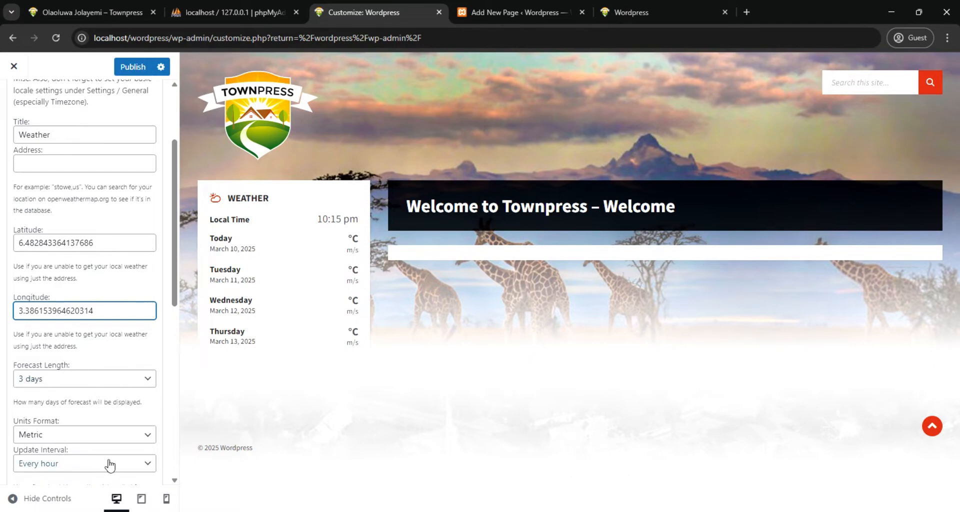
scroll(115, 442, down, 1)
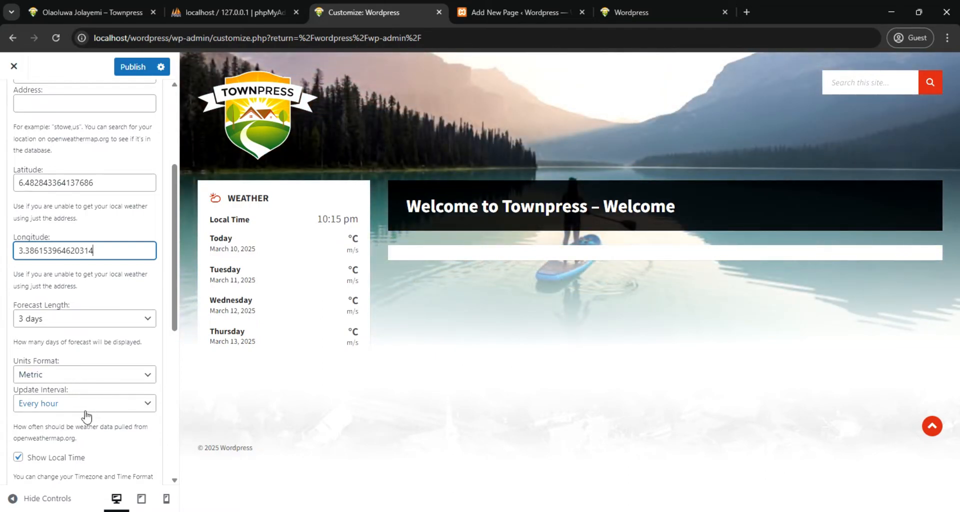
scroll(87, 415, down, 4)
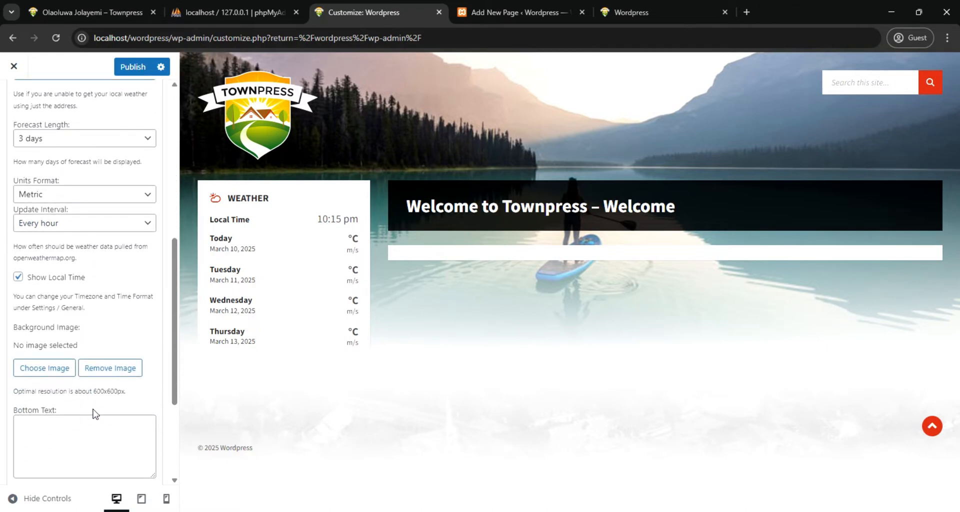
scroll(95, 414, up, 4)
scroll(95, 414, down, 3)
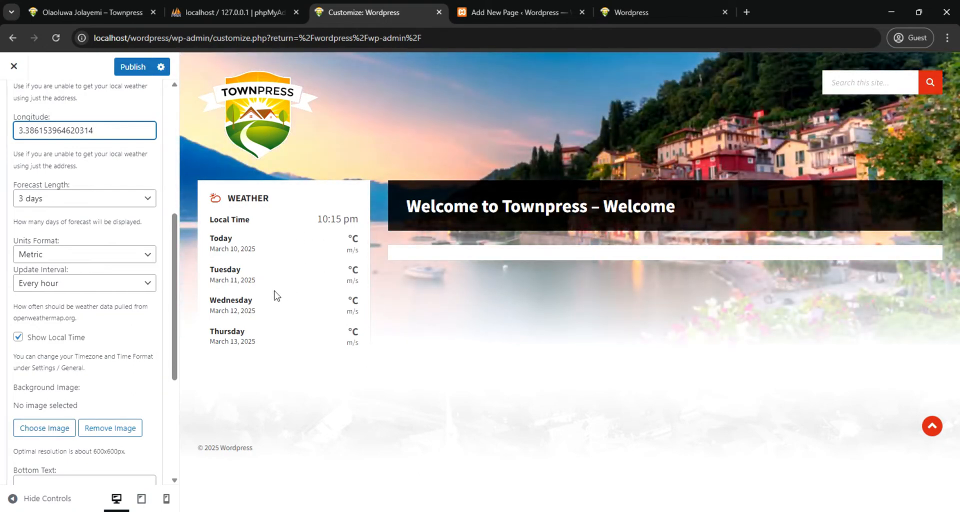
Try to choose a background image for the TownPress Weather widget
click(44, 431)
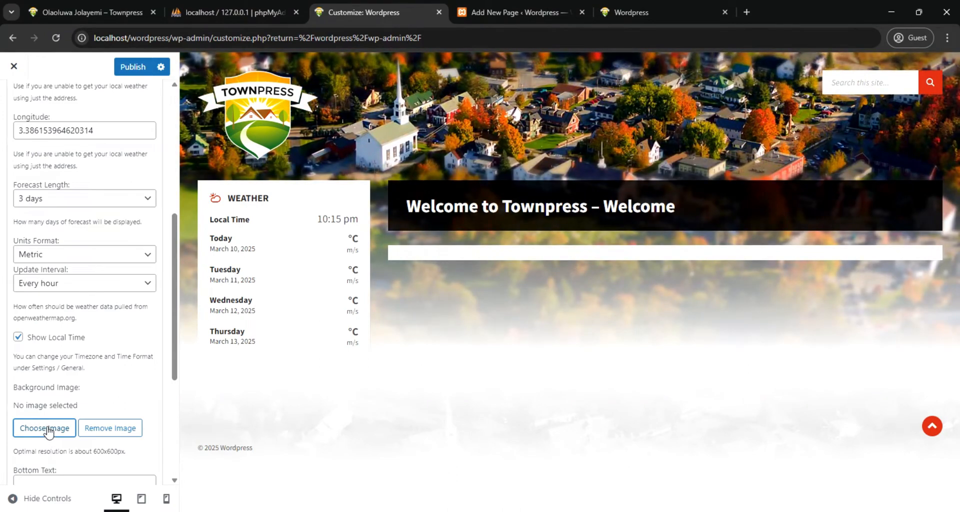
click(49, 430)
scroll(55, 430, down, 2)
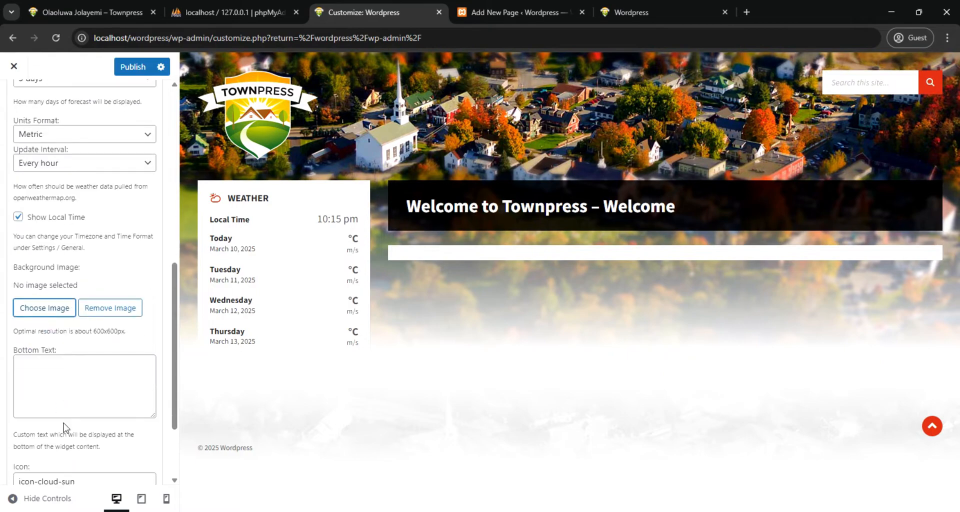
click(36, 314)
scroll(37, 315, down, 2)
scroll(38, 312, up, 2)
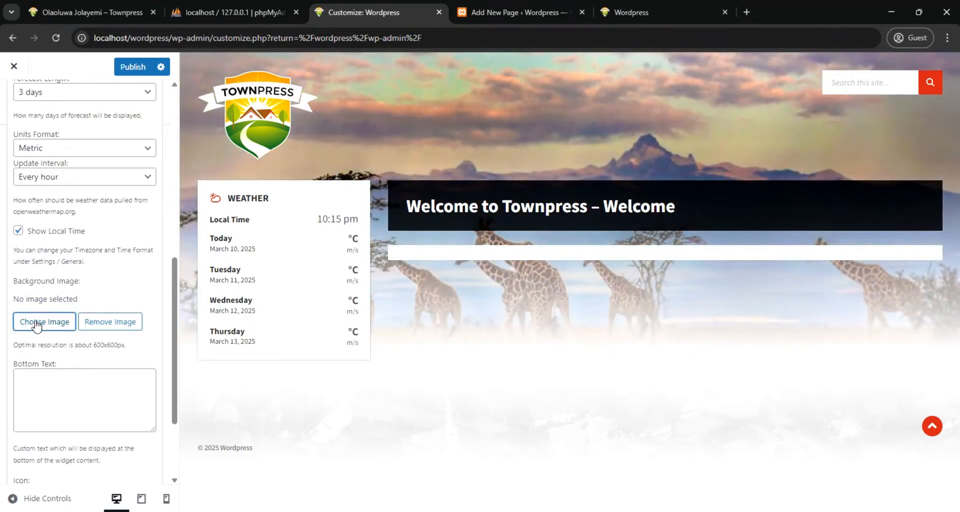
scroll(36, 324, up, 5)
scroll(36, 350, down, 5)
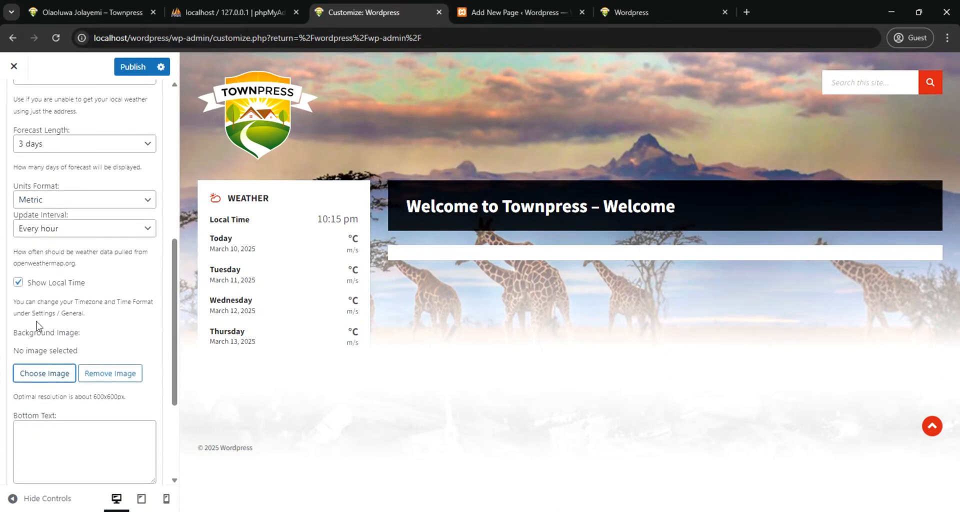
click(44, 325)
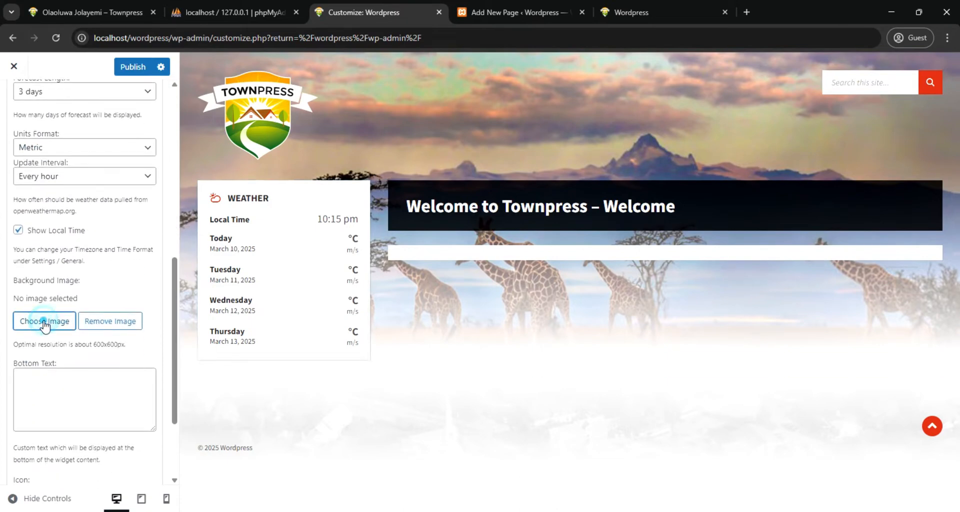
Review the weather widget's settings from title to icon and publish the widget changes
scroll(45, 325, up, 4)
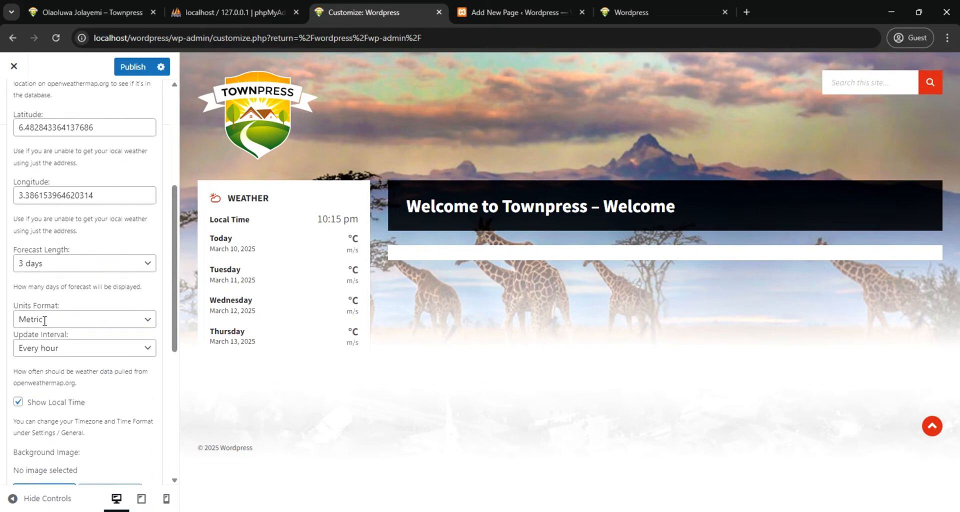
scroll(65, 226, up, 4)
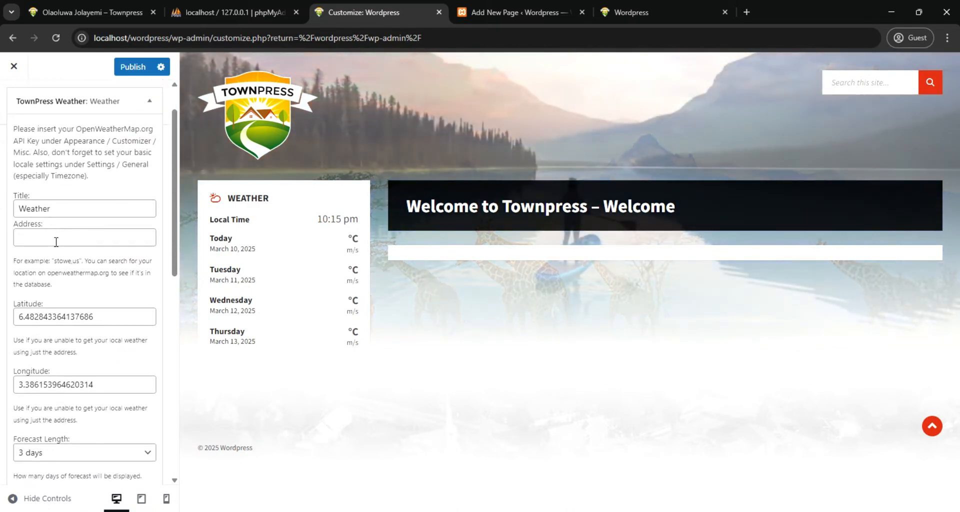
scroll(56, 242, down, 4)
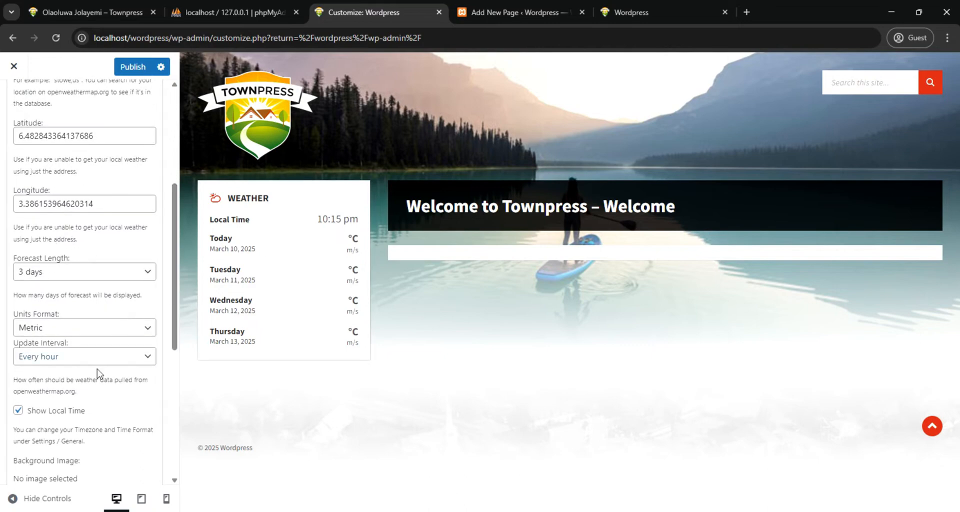
scroll(71, 373, down, 1)
scroll(71, 372, down, 5)
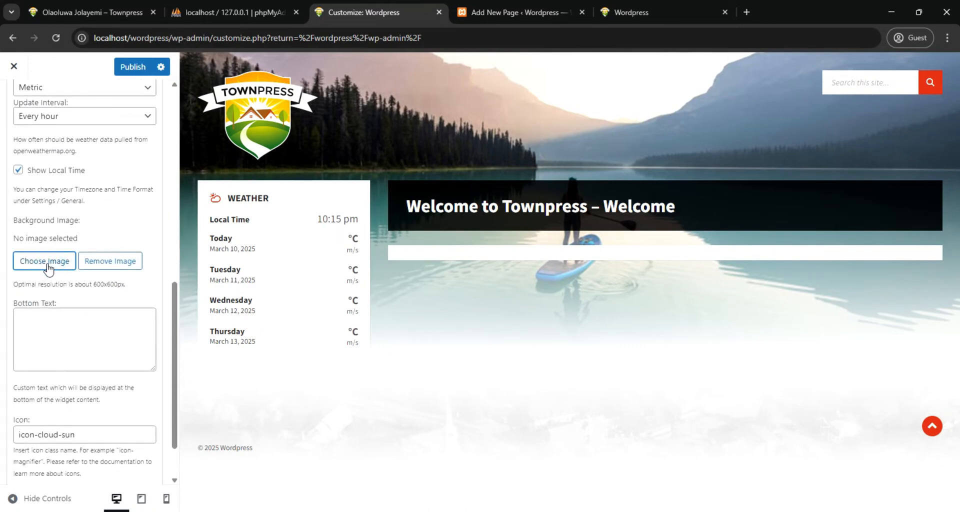
scroll(47, 268, down, 2)
scroll(45, 270, up, 4)
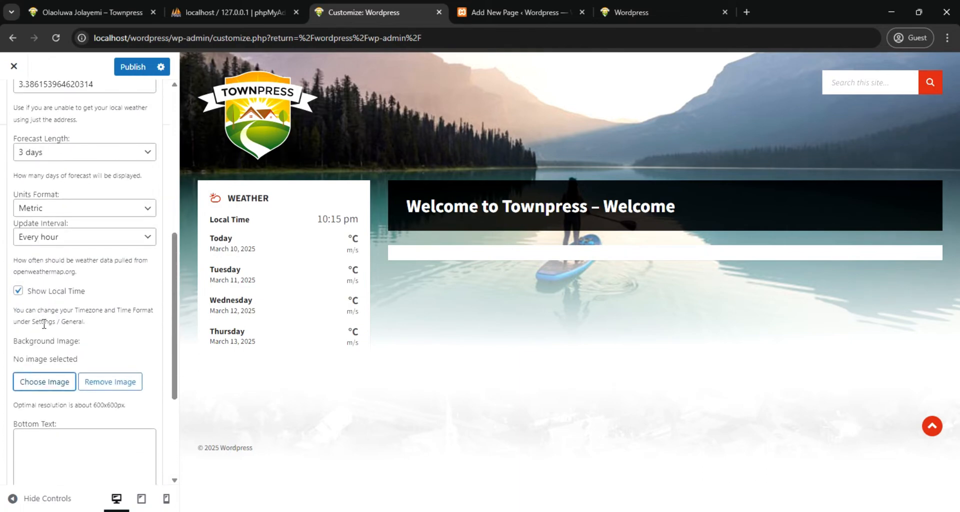
scroll(78, 166, up, 2)
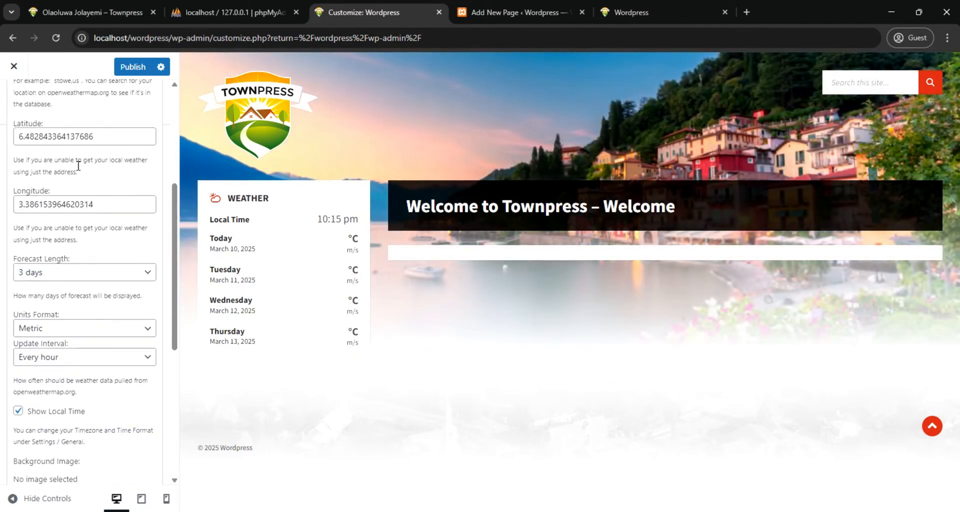
click(129, 68)
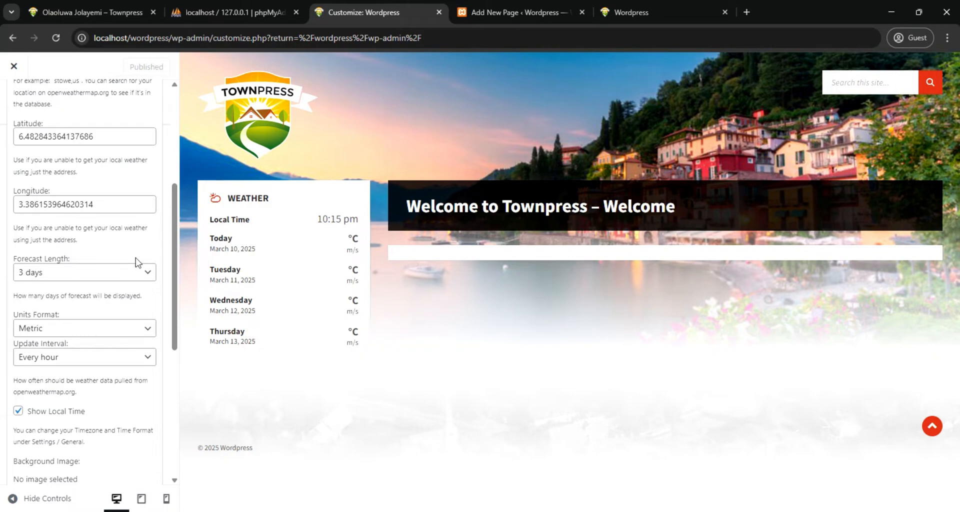
Search the available widgets for "fea" and add an LSVR Featured Gallery widget to the Default Left Sidebar
scroll(29, 131, up, 5)
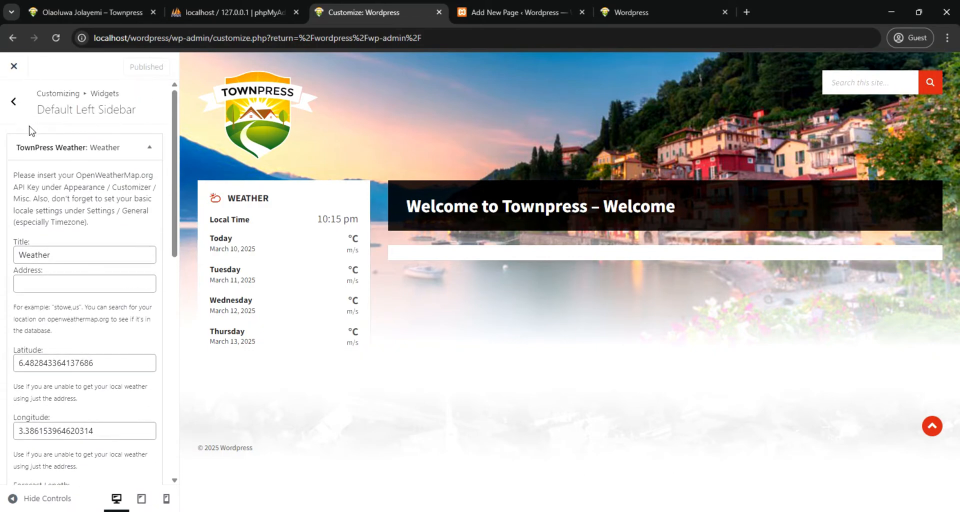
click(14, 101)
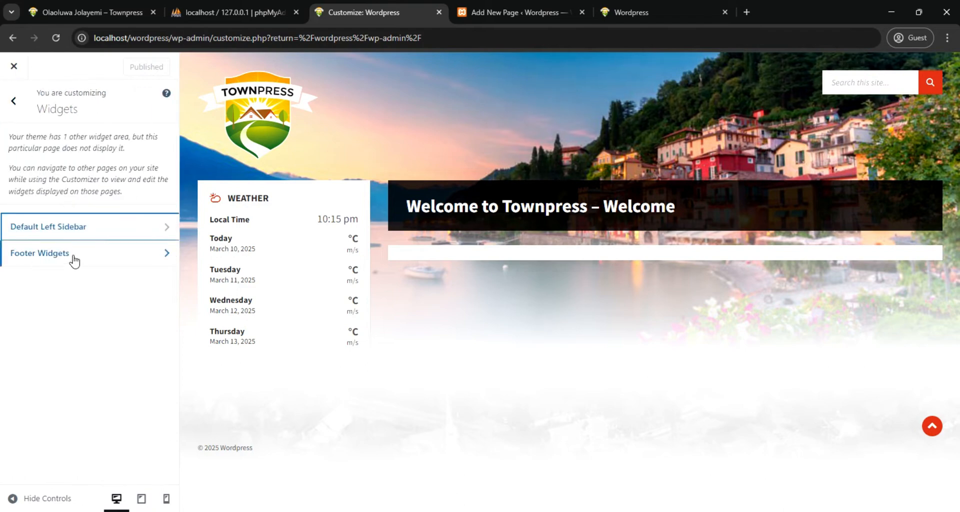
click(118, 234)
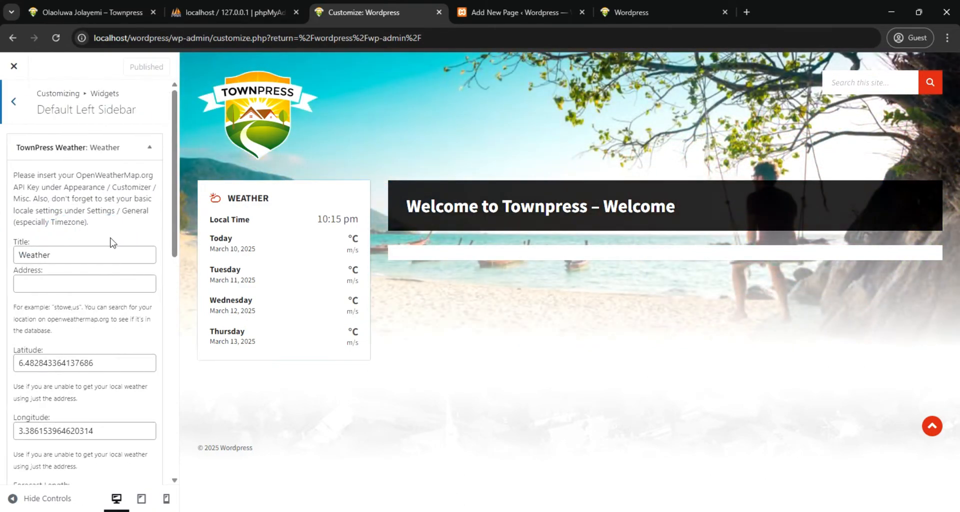
scroll(92, 189, down, 10)
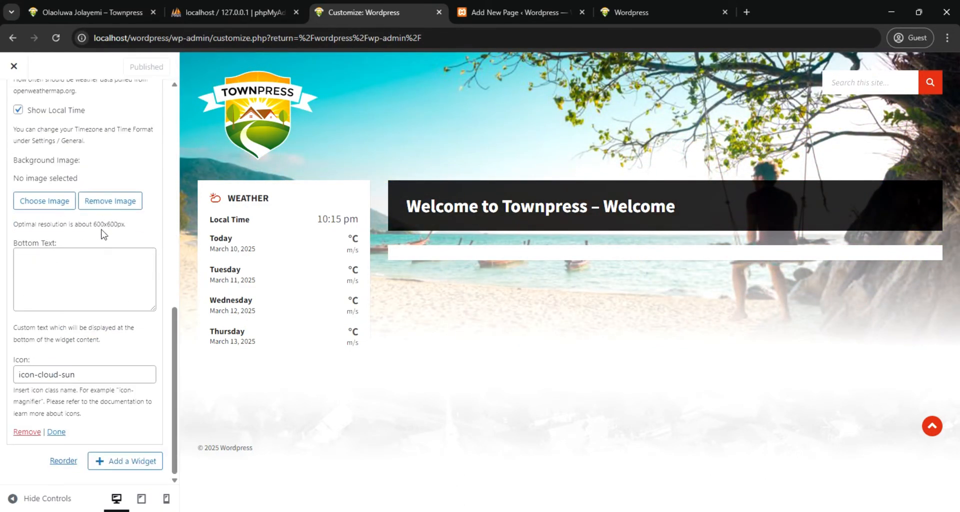
click(120, 461)
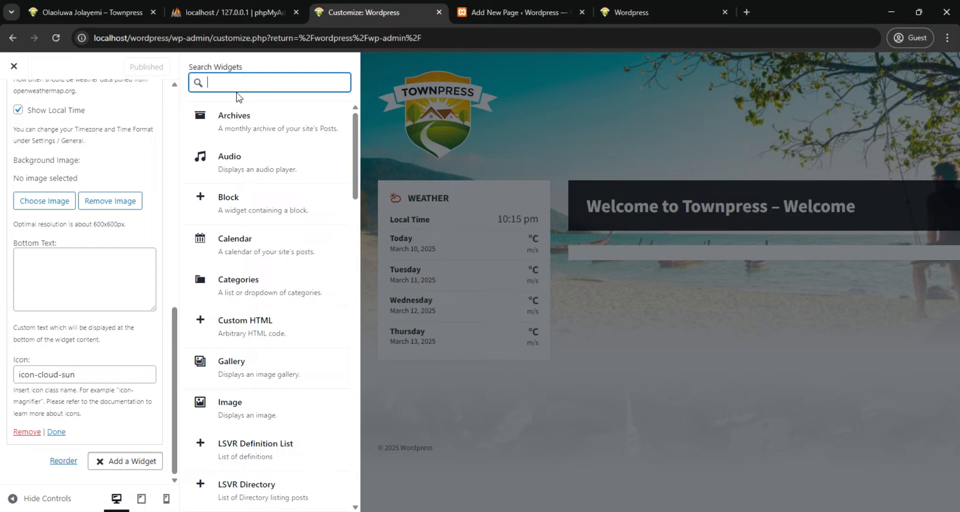
text(fea)
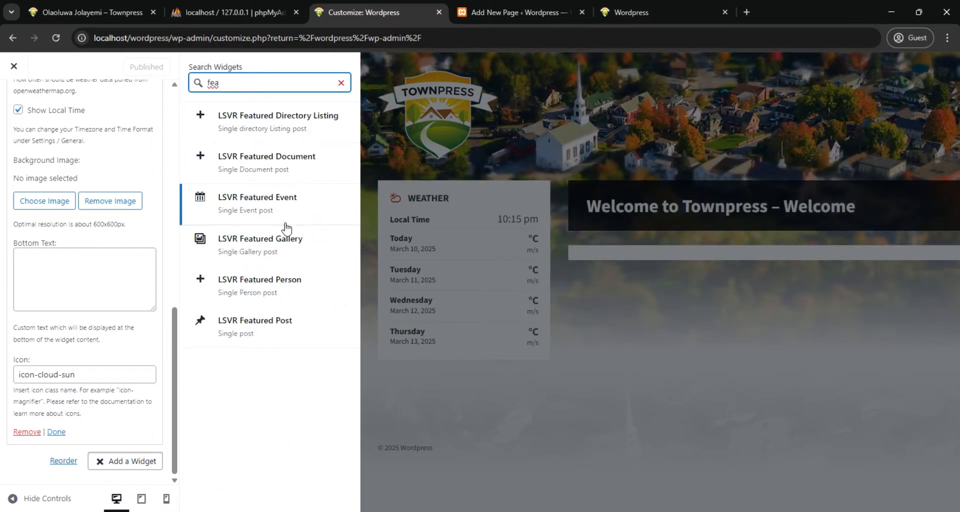
click(274, 250)
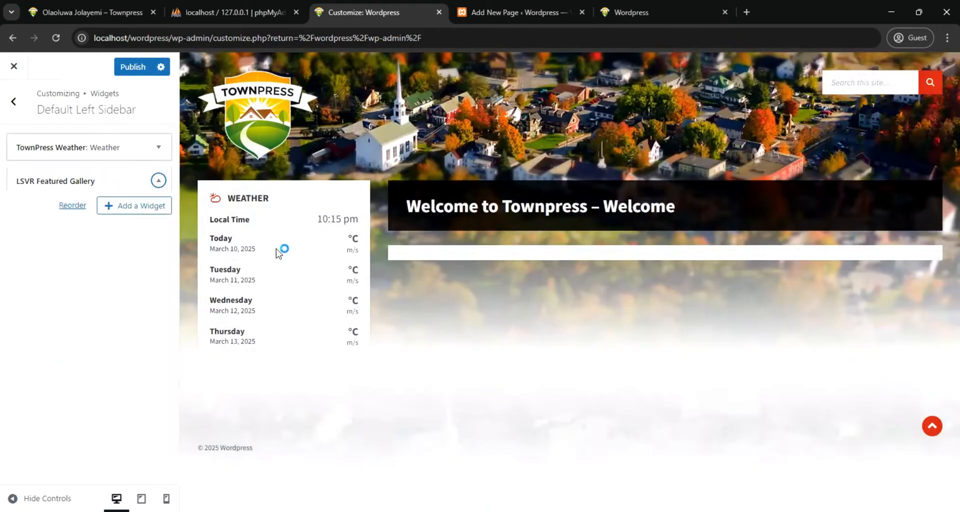
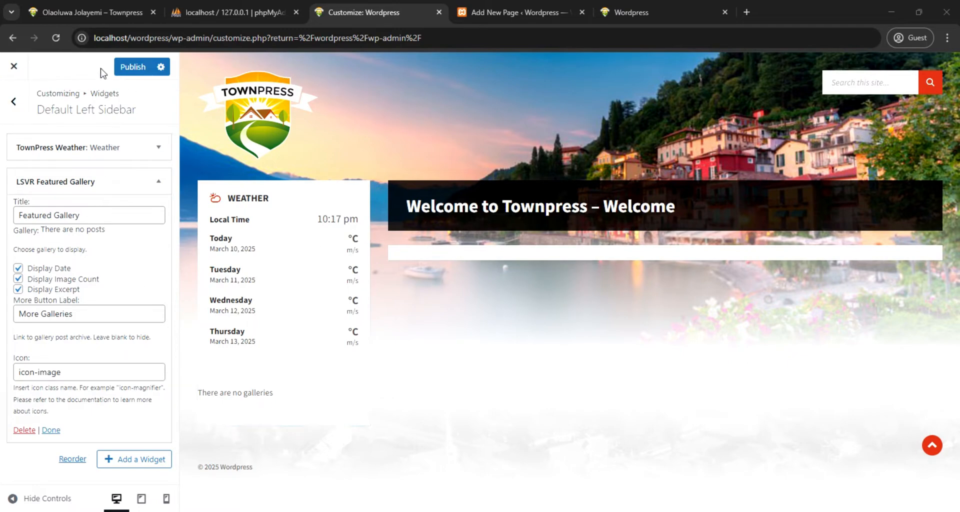
Publish the sidebar widget changes and reload the editor of the "Welcome to Townpress - Welcome" page
click(126, 71)
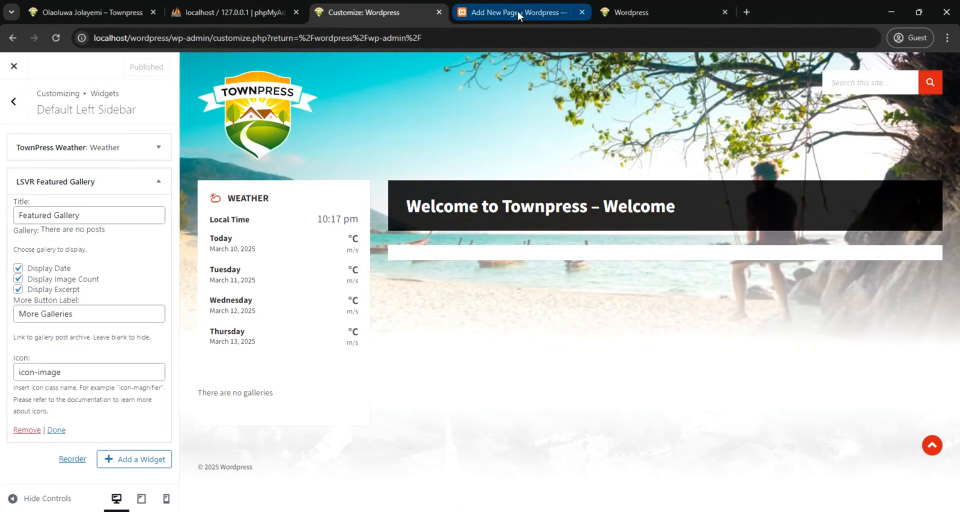
click(518, 12)
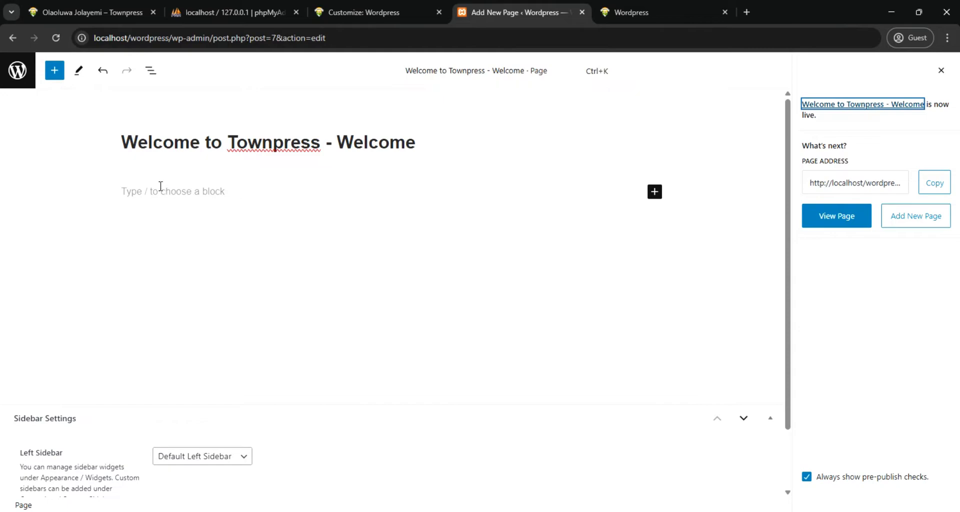
click(55, 38)
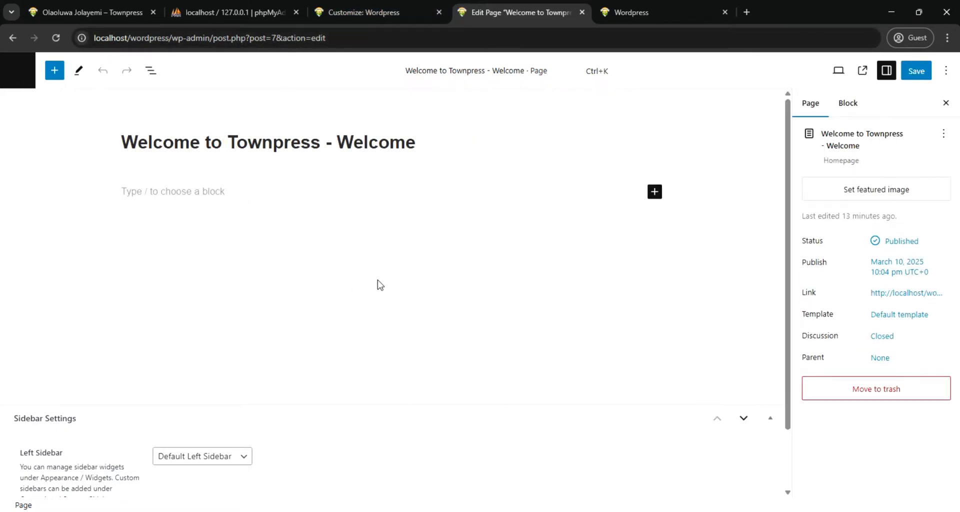
Paste the copied Telesthesiats welcome text into the page body and delete its trailing "About Us" line
click(190, 191)
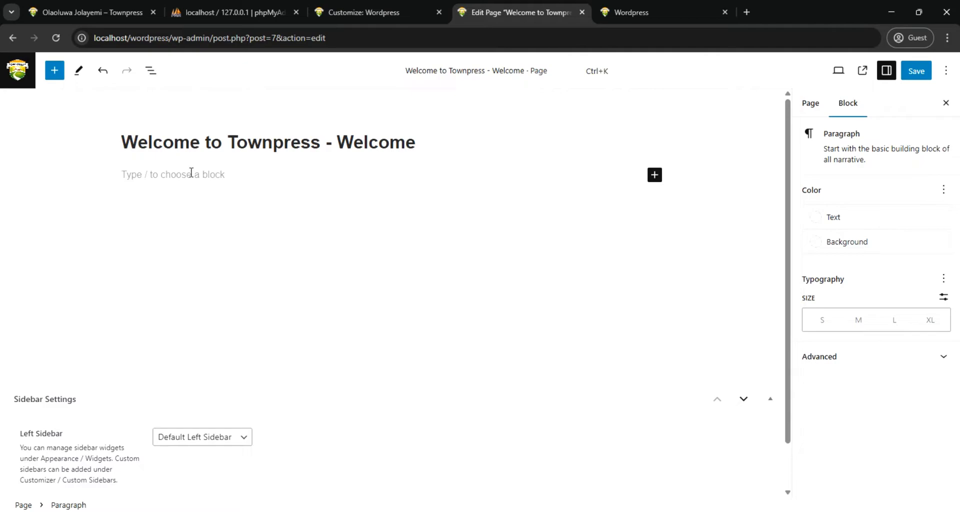
right_click(188, 176)
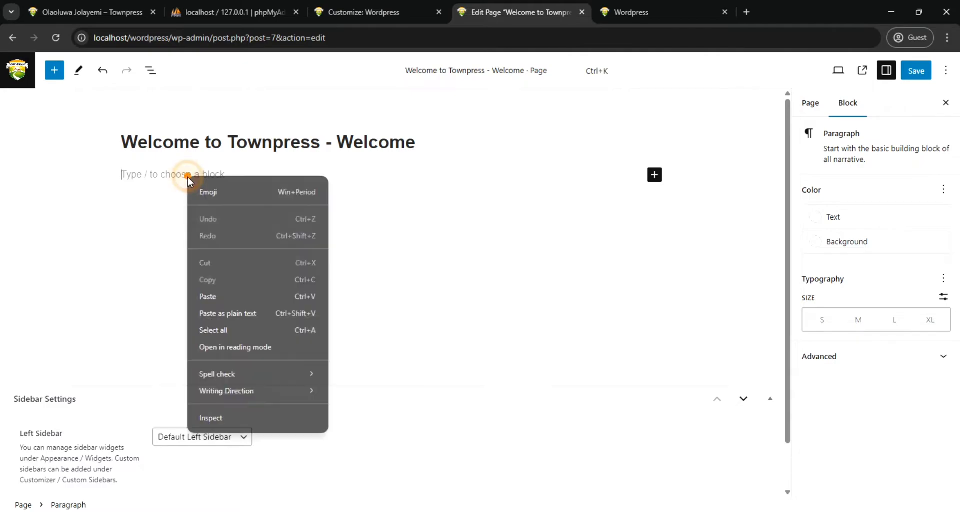
click(227, 297)
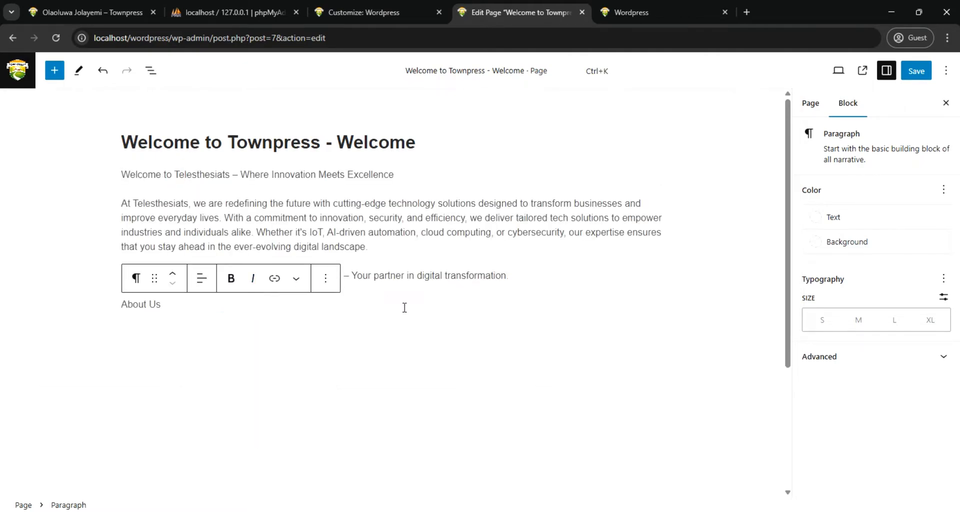
drag(182, 306, 121, 310)
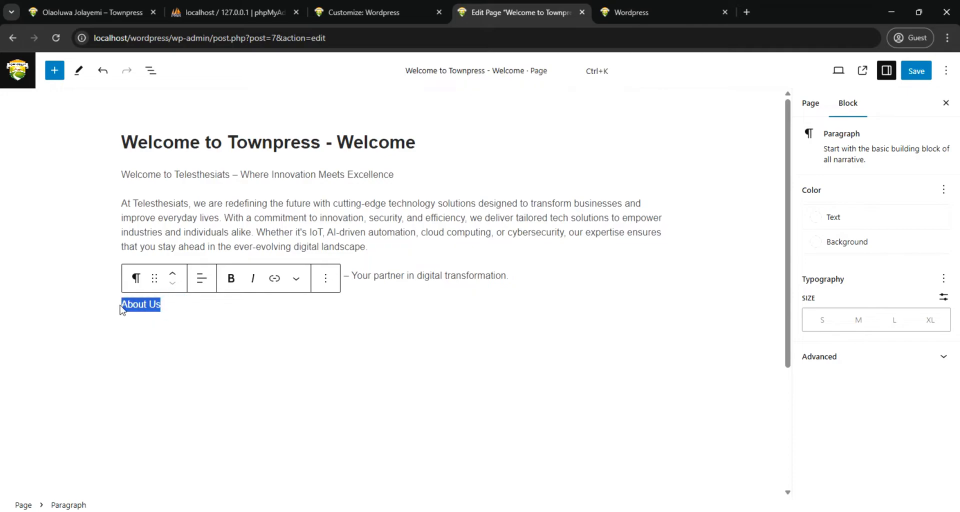
key(BackSpace)
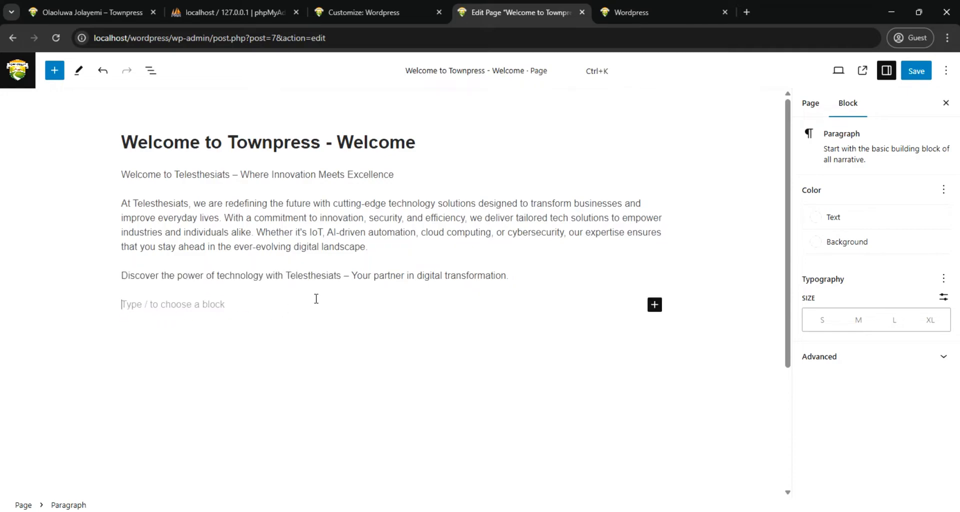
Give the empty last paragraph and the "At Telesthesiats" paragraph a white background and save the page
click(816, 247)
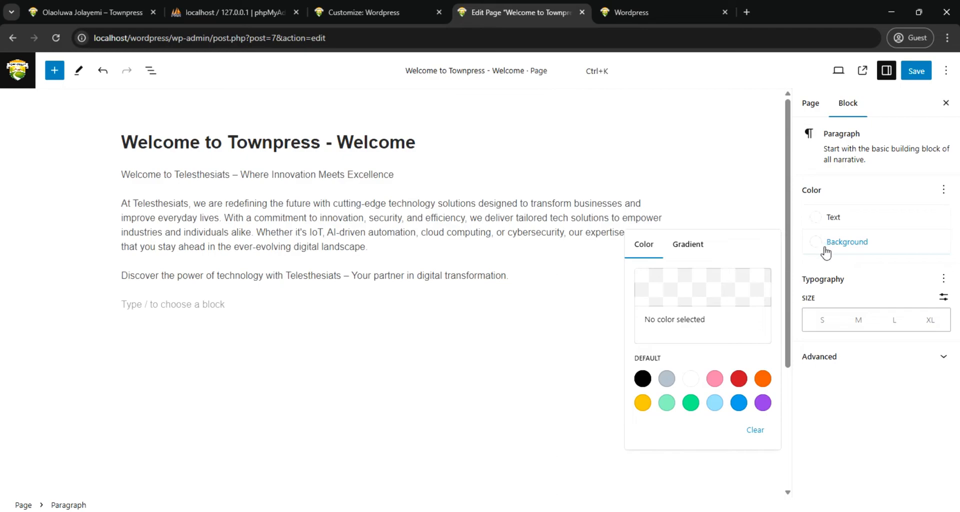
click(691, 379)
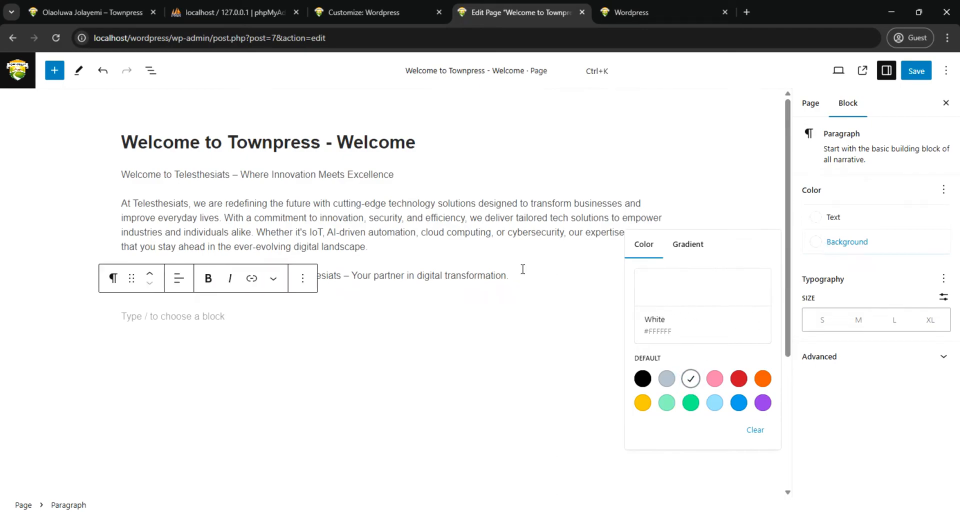
click(321, 204)
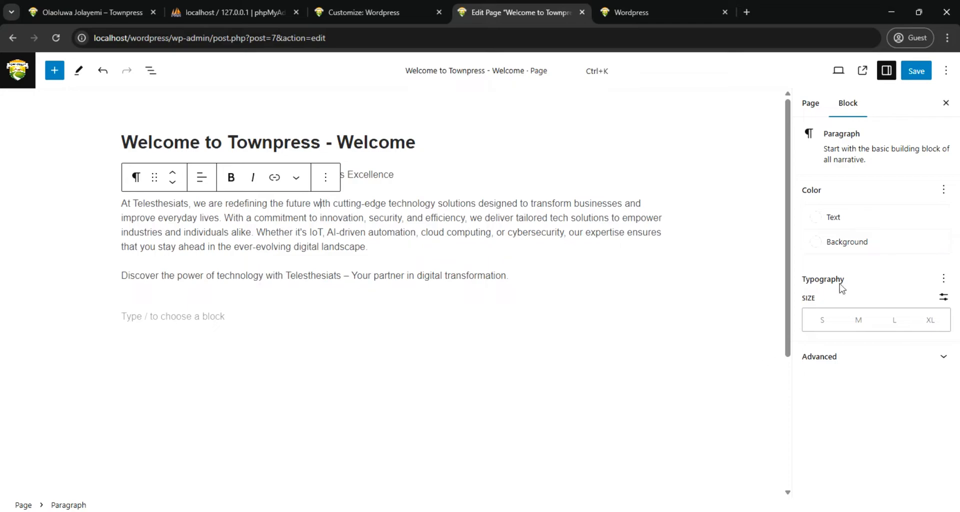
click(822, 249)
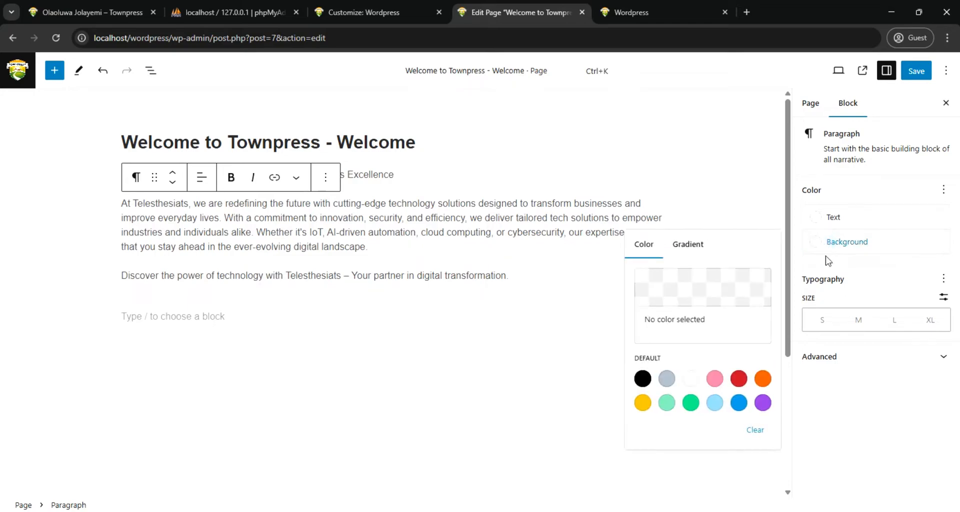
click(690, 378)
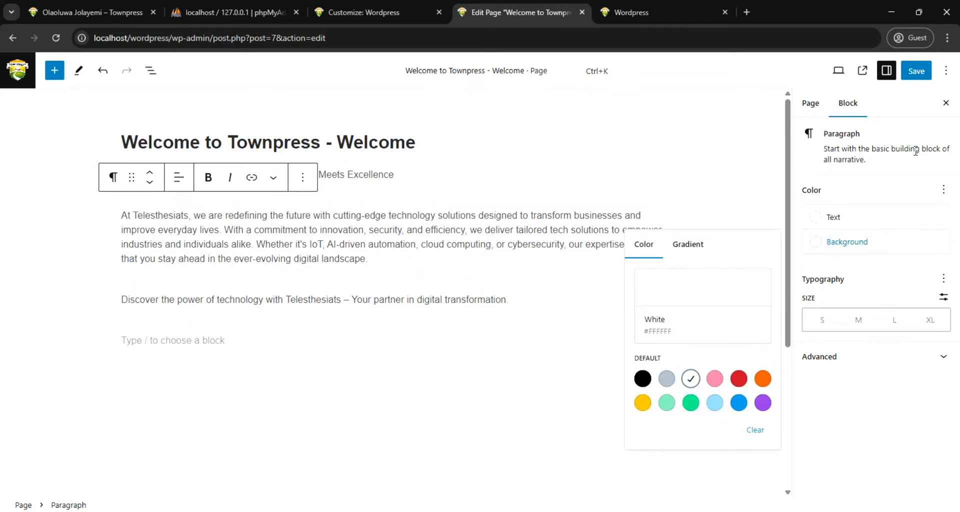
click(915, 71)
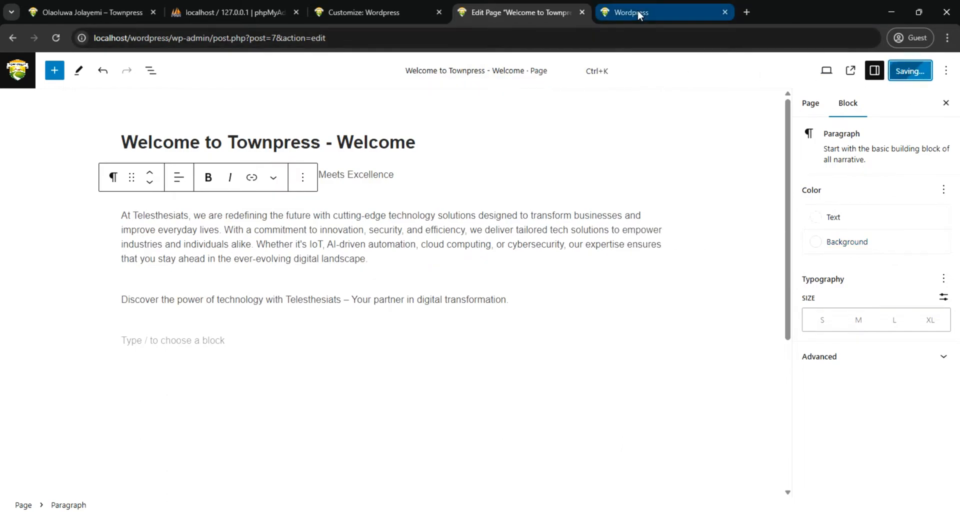
Reload the local WordPress site's front page and compare it with the finished TownPress demo's homepage
click(637, 10)
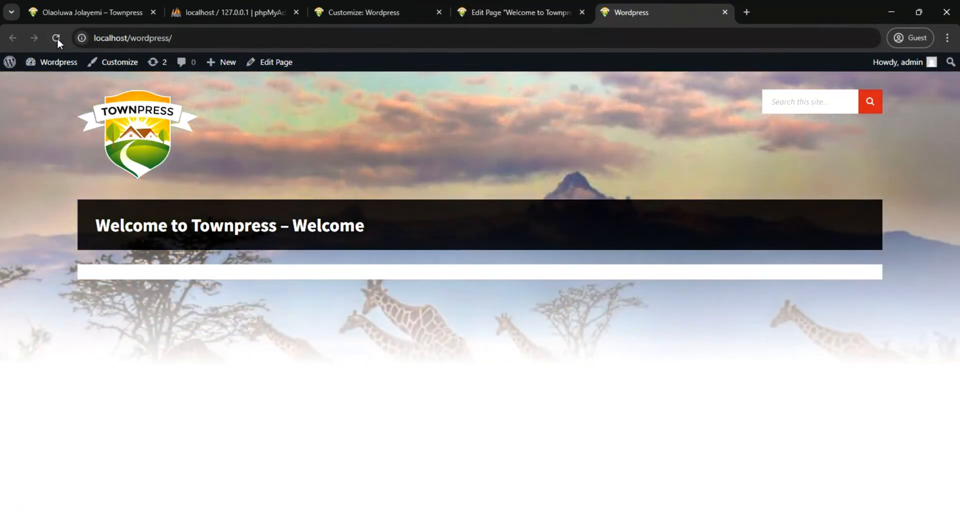
click(56, 37)
mouse_move(76, 69)
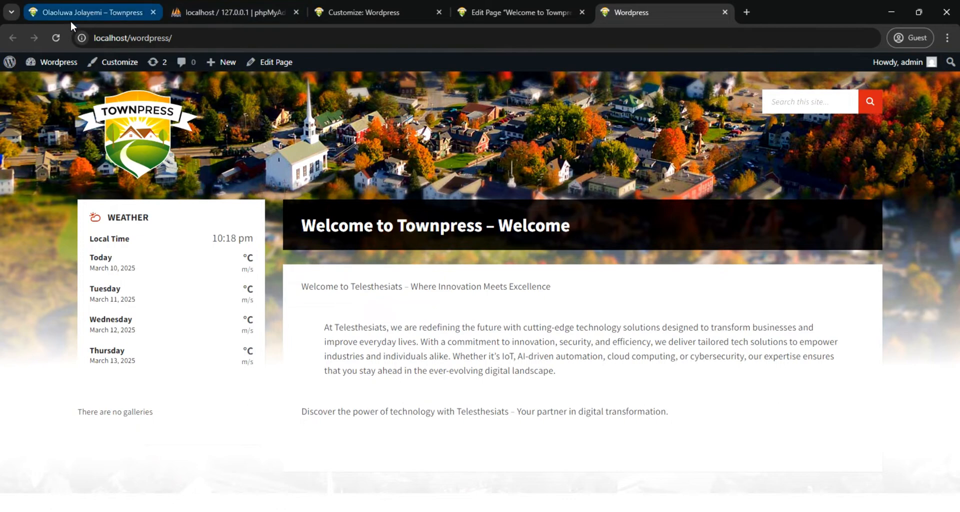
click(80, 11)
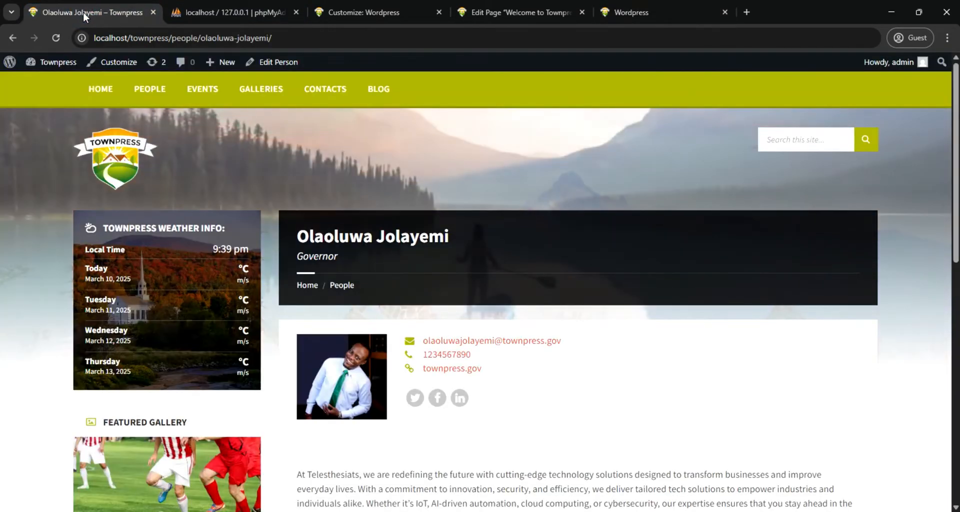
click(98, 94)
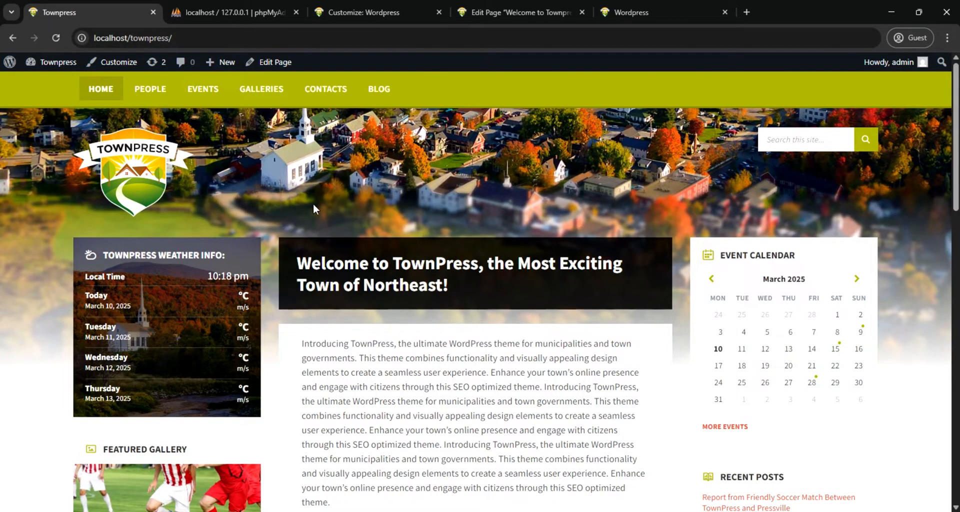
click(639, 11)
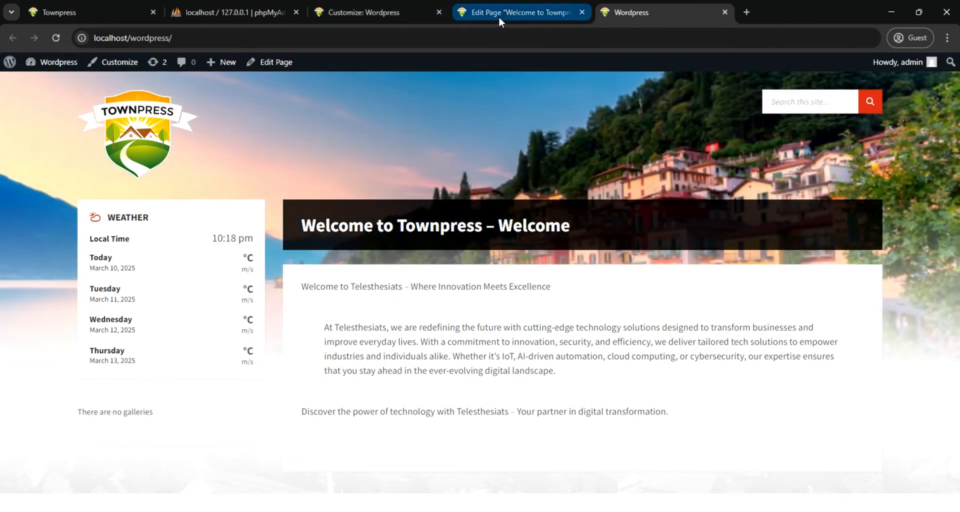
Return to the site customizer and add one custom sidebar with its default name
mouse_move(501, 12)
click(387, 13)
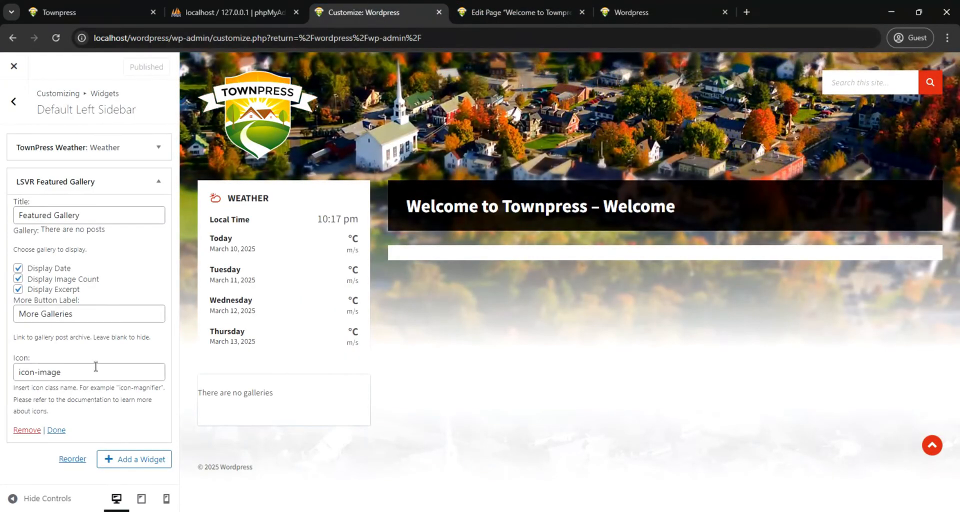
click(13, 102)
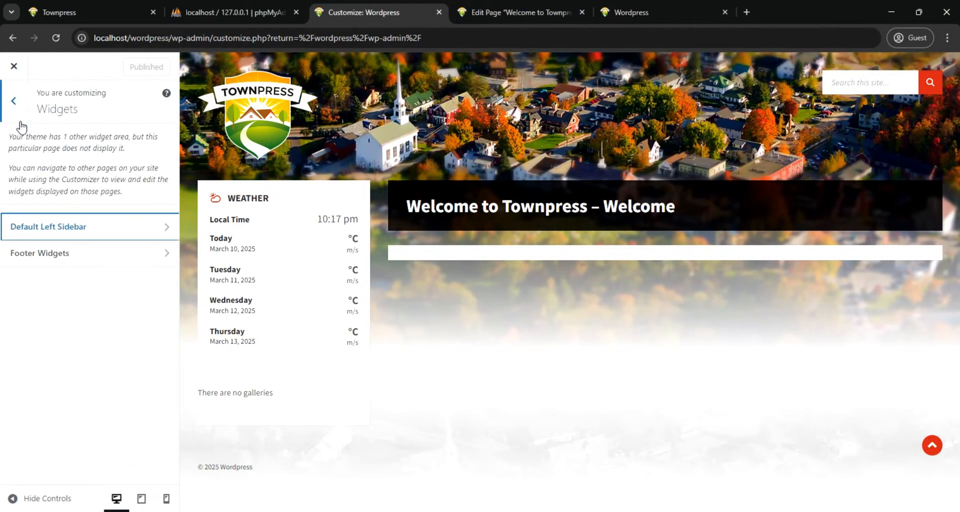
click(14, 101)
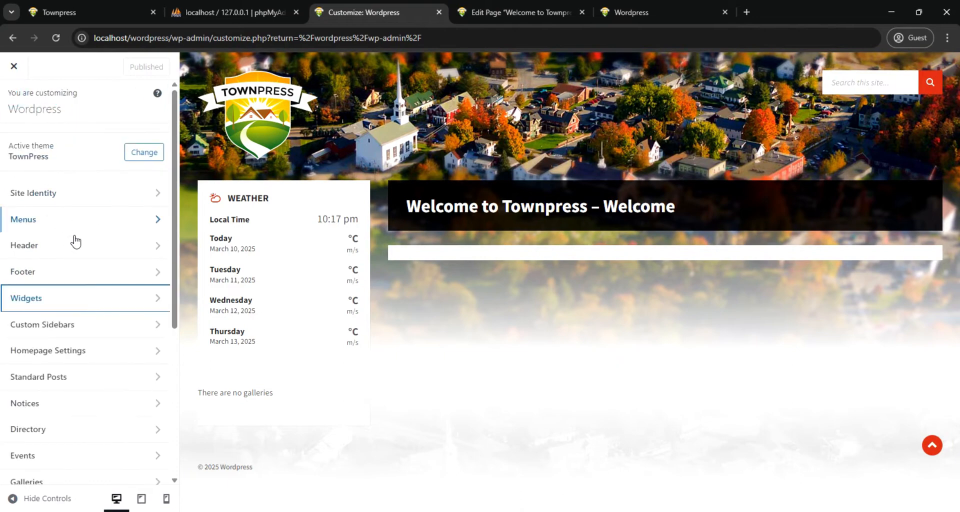
click(105, 326)
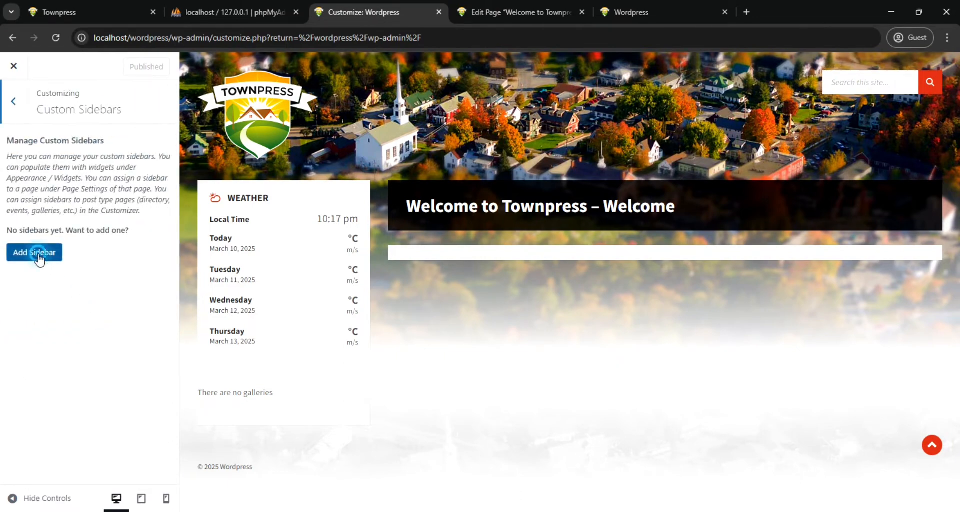
click(38, 257)
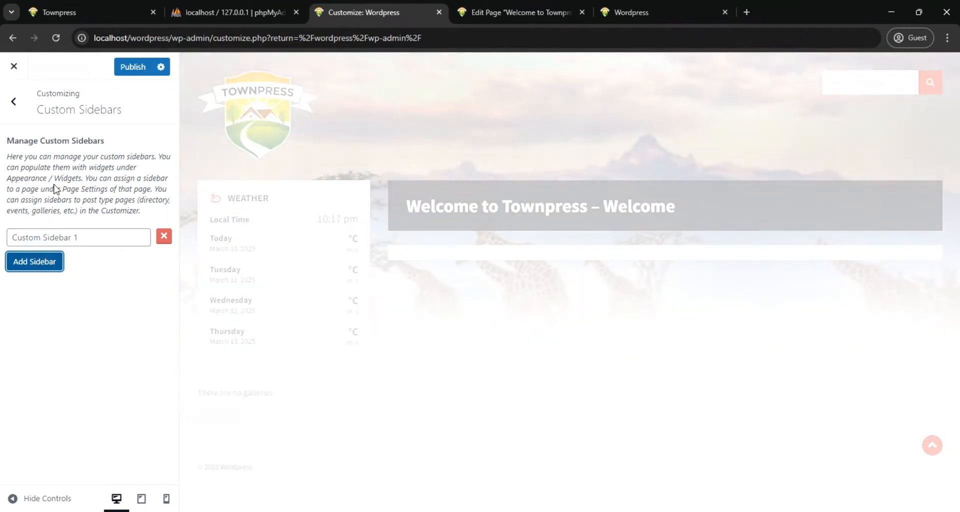
Review the customizer's Events settings, from the archive title and columns to the detail page sidebars
click(13, 102)
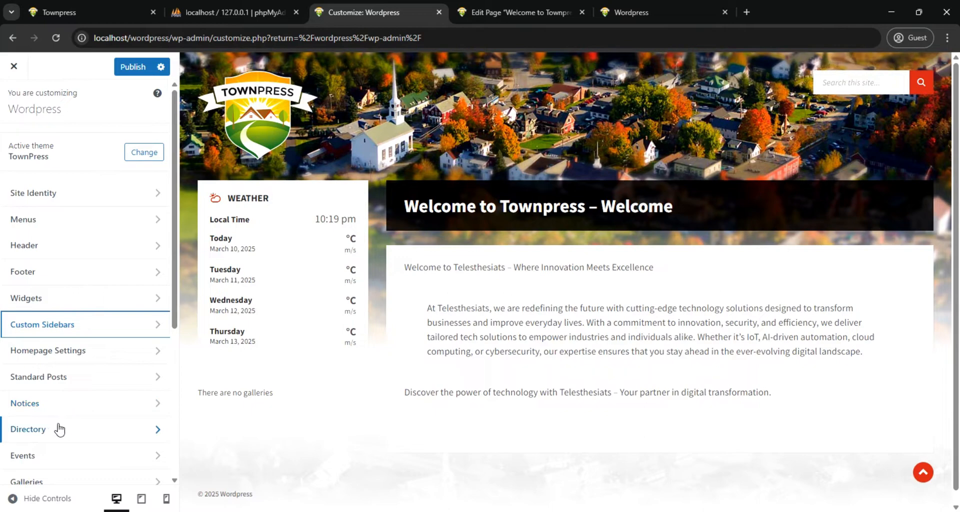
scroll(58, 425, down, 1)
click(75, 404)
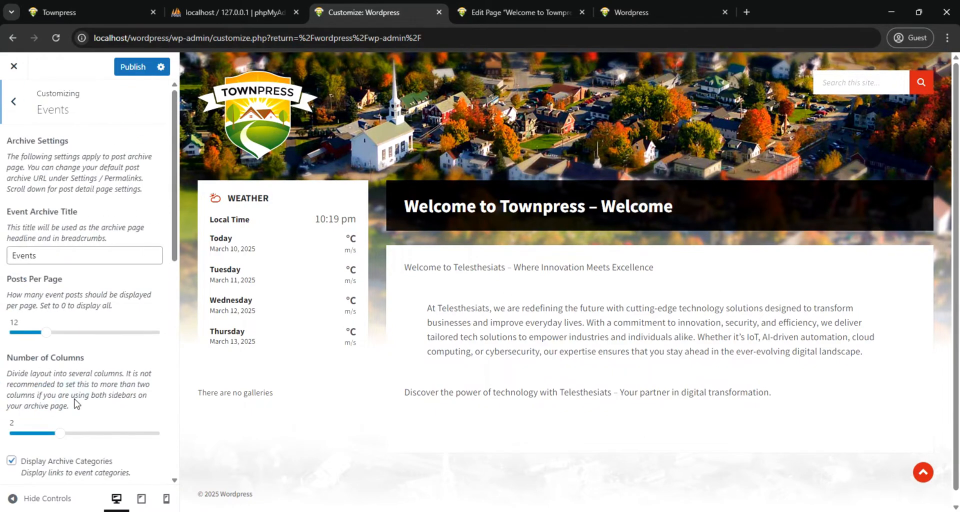
scroll(89, 338, down, 5)
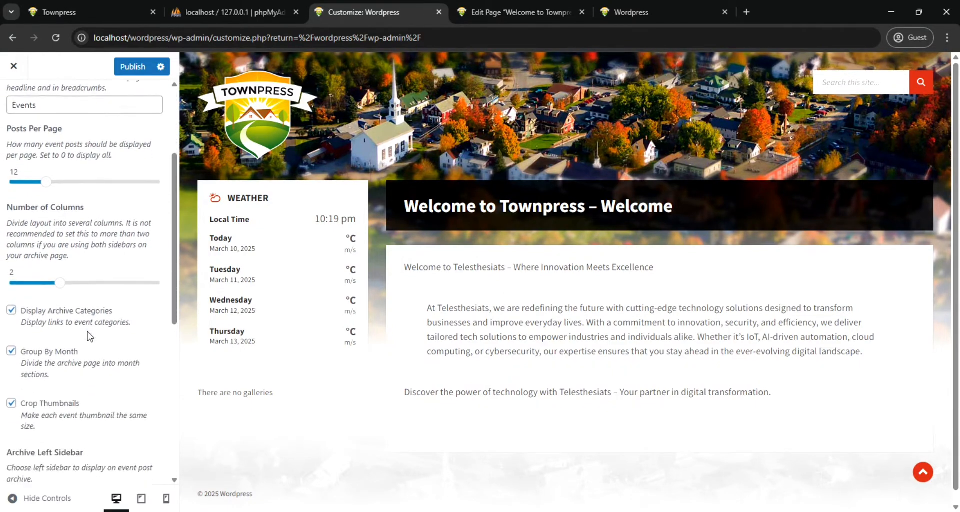
scroll(89, 335, down, 4)
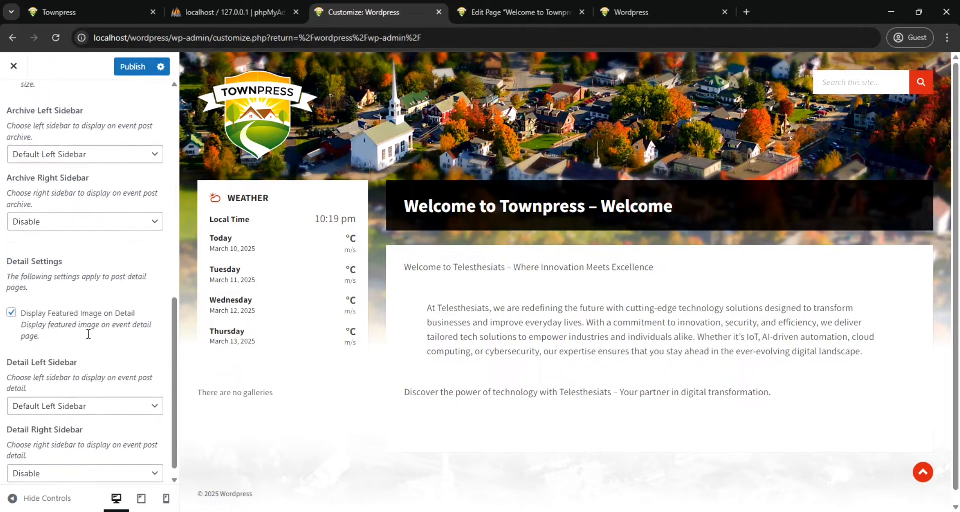
scroll(88, 343, up, 10)
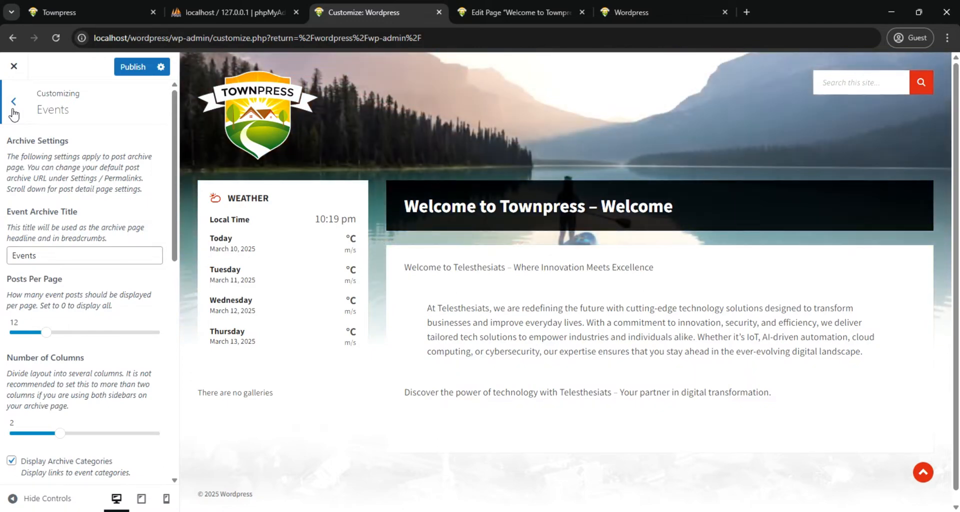
Review the customizer's Galleries archive settings and set the number of columns to 3
click(13, 108)
scroll(50, 316, down, 3)
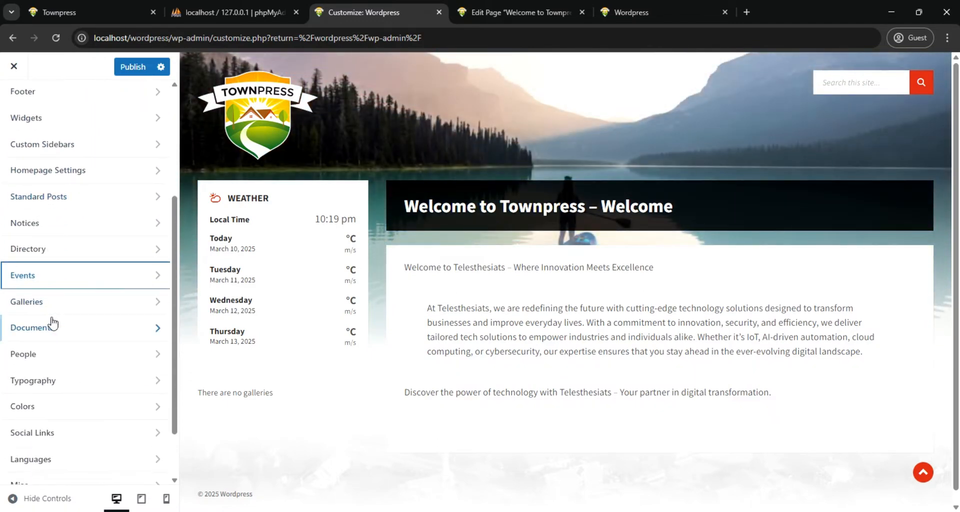
click(64, 301)
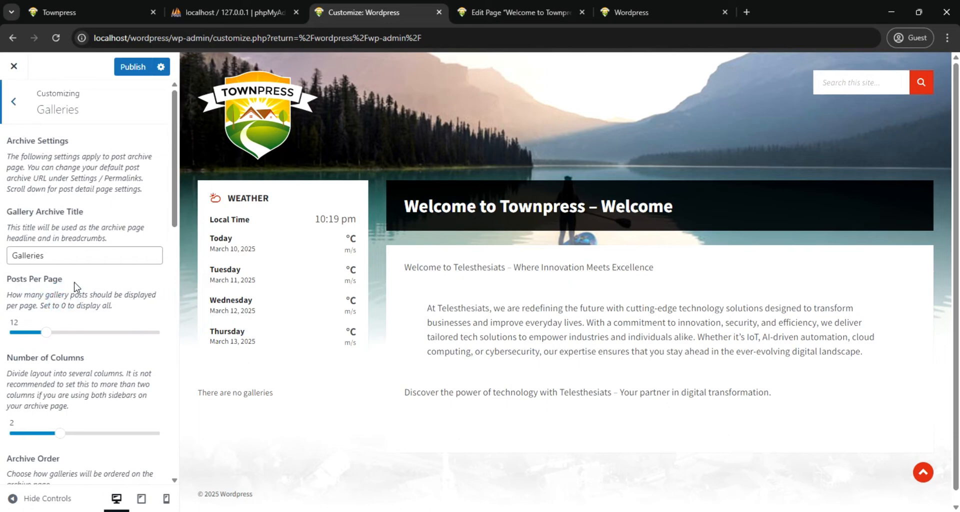
scroll(77, 286, down, 1)
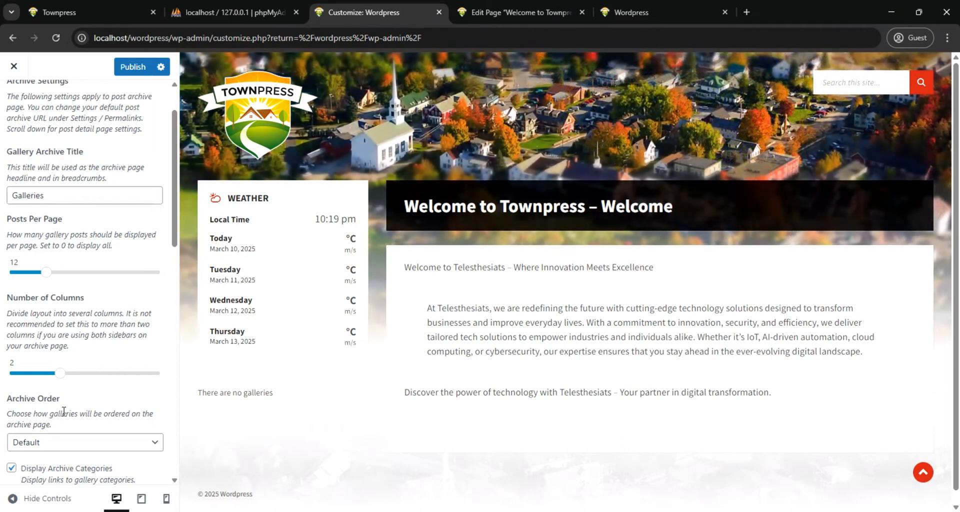
scroll(64, 411, down, 4)
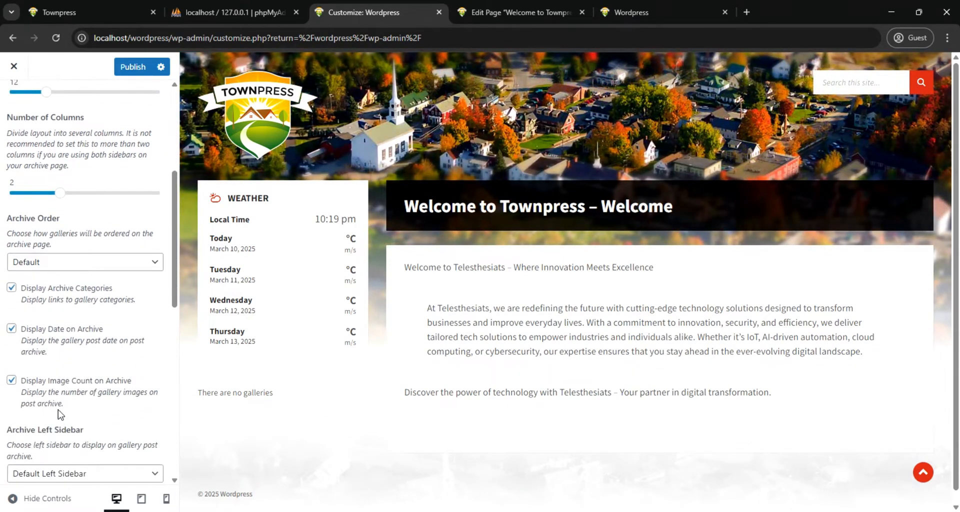
scroll(61, 404, up, 3)
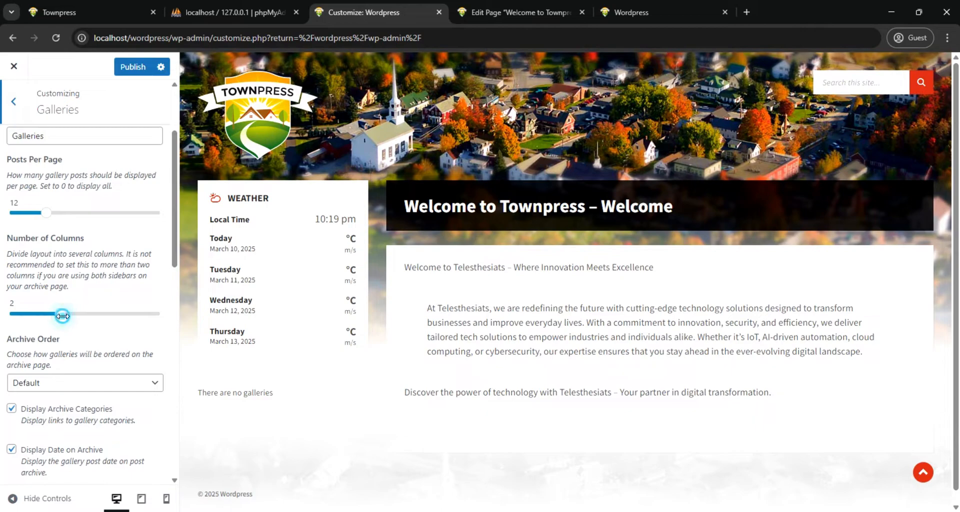
click(97, 313)
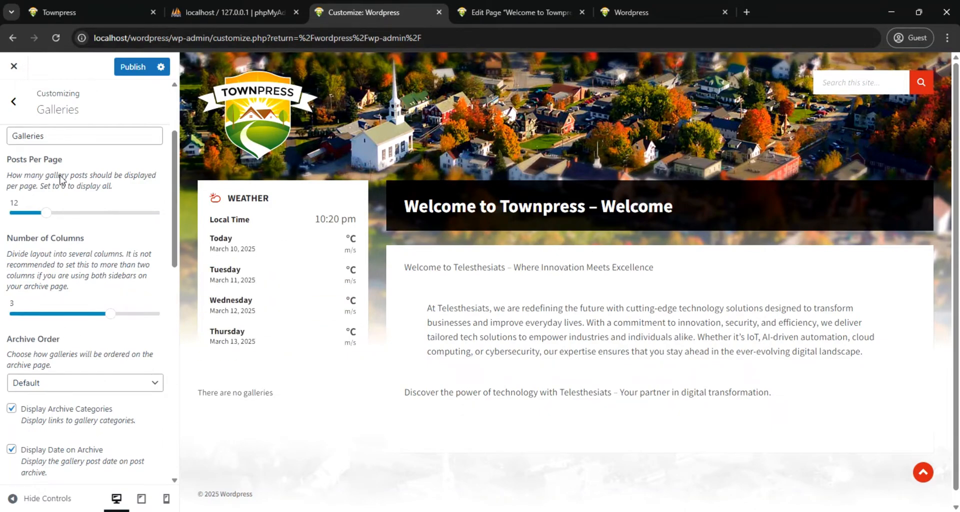
Examine the Galleries page of the finished TownPress demo for its archive layout and return to the local site's customizer
click(72, 13)
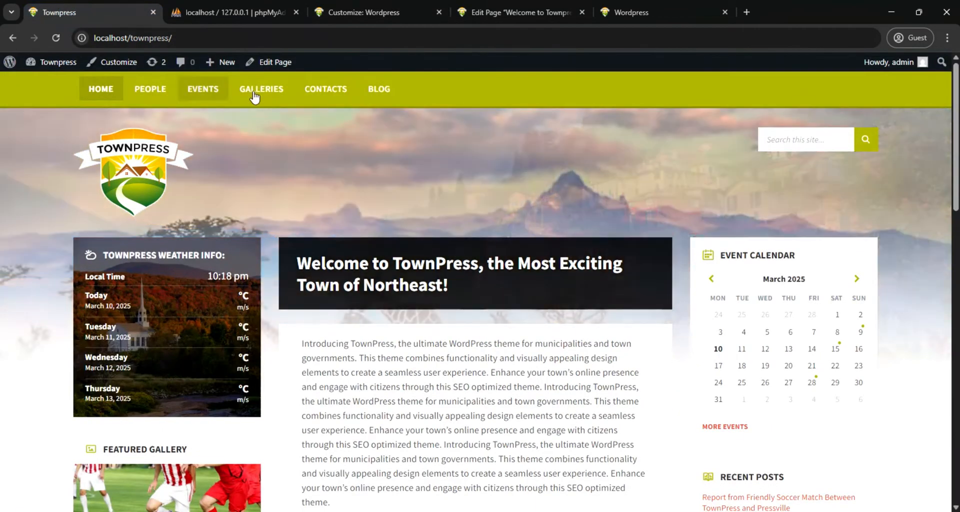
click(255, 92)
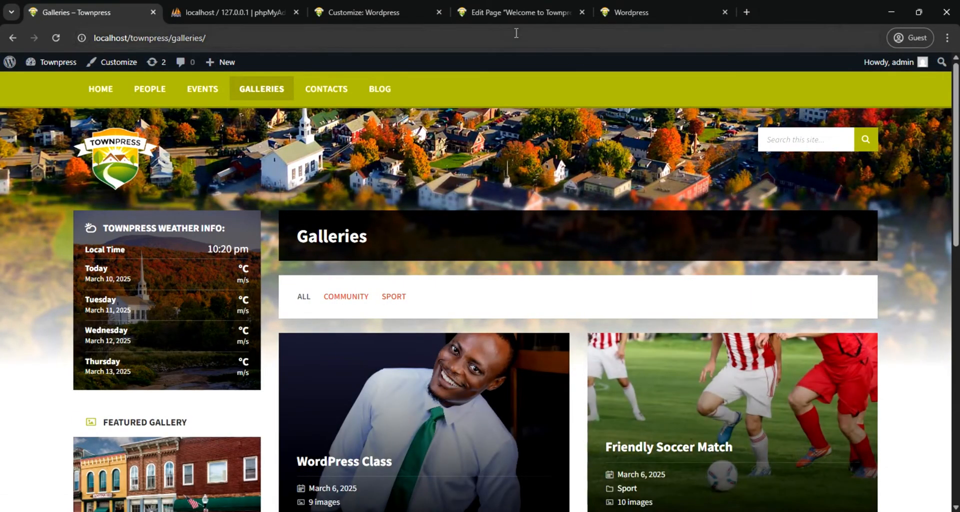
click(388, 12)
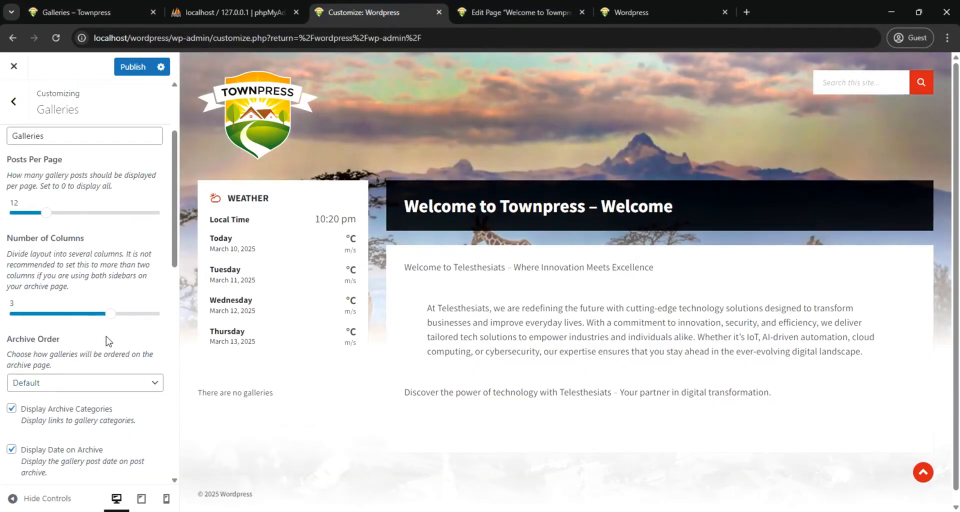
Review the remaining Galleries settings through the detail page sidebars and publish the customizer changes
scroll(79, 336, down, 5)
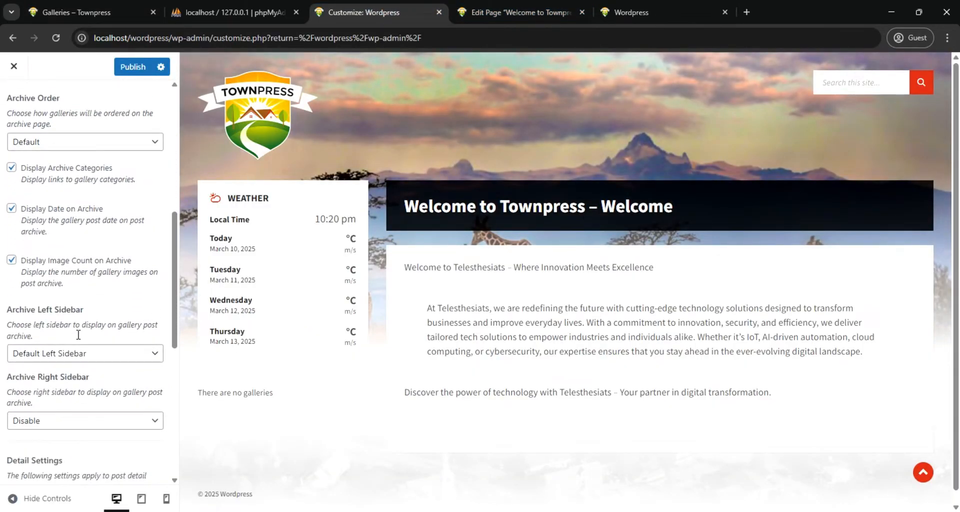
scroll(79, 335, down, 3)
scroll(78, 340, down, 5)
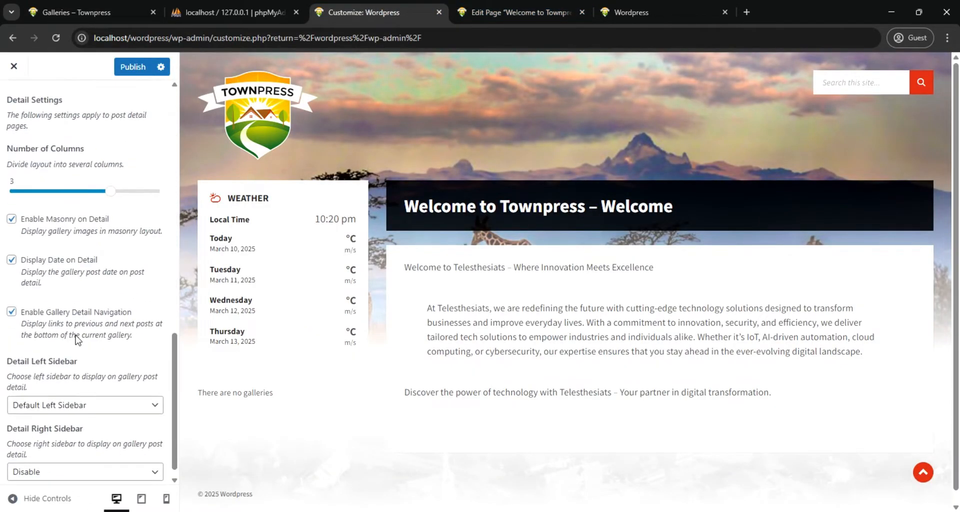
scroll(77, 335, down, 1)
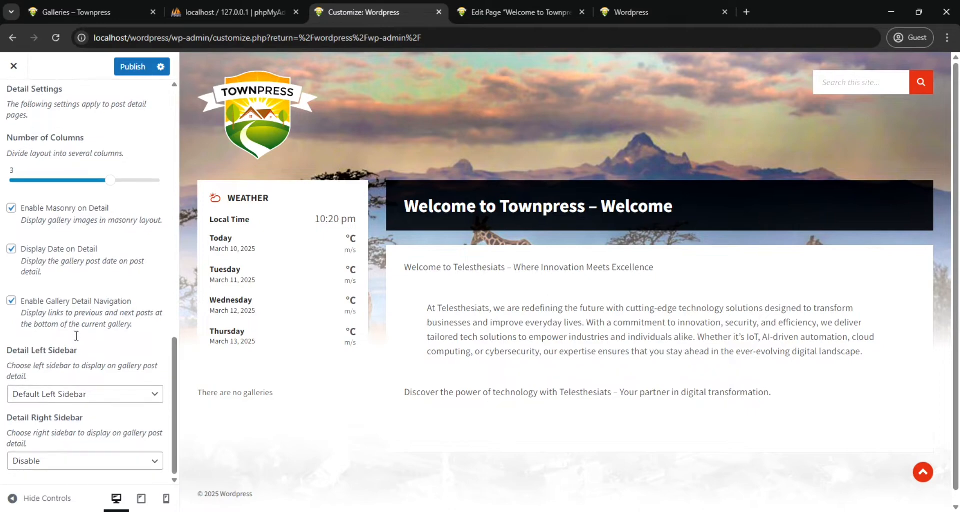
click(133, 66)
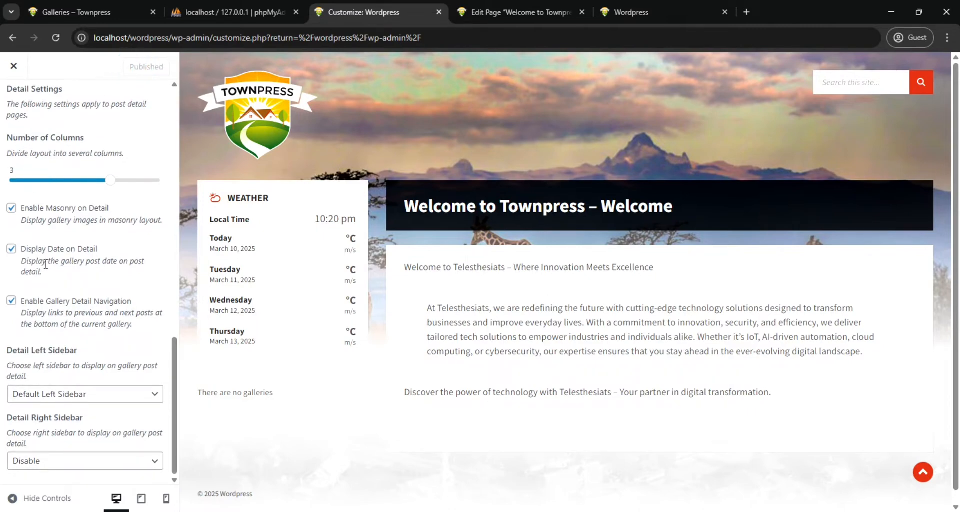
scroll(40, 180, up, 6)
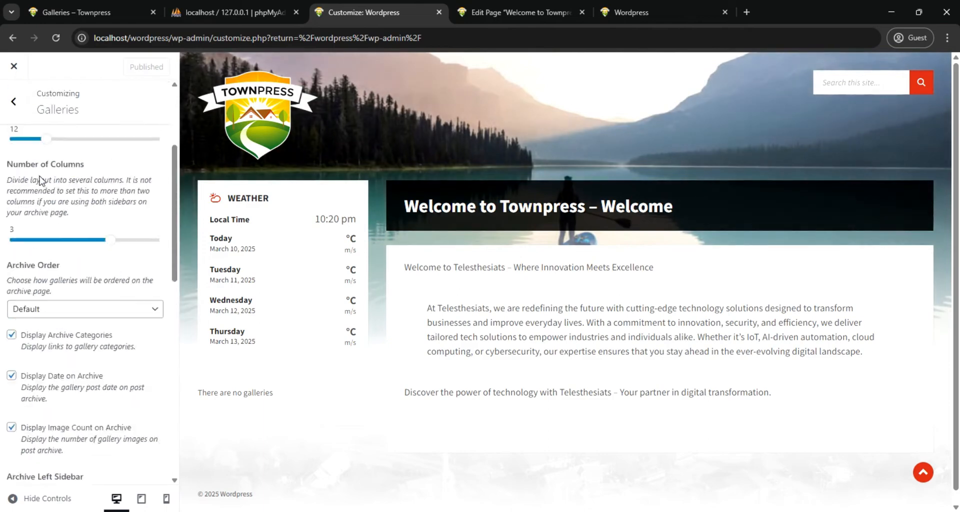
click(13, 101)
Review the customizer's Documents settings, covering archive layout, posts per page, attachments, post order and display options
scroll(70, 260, down, 1)
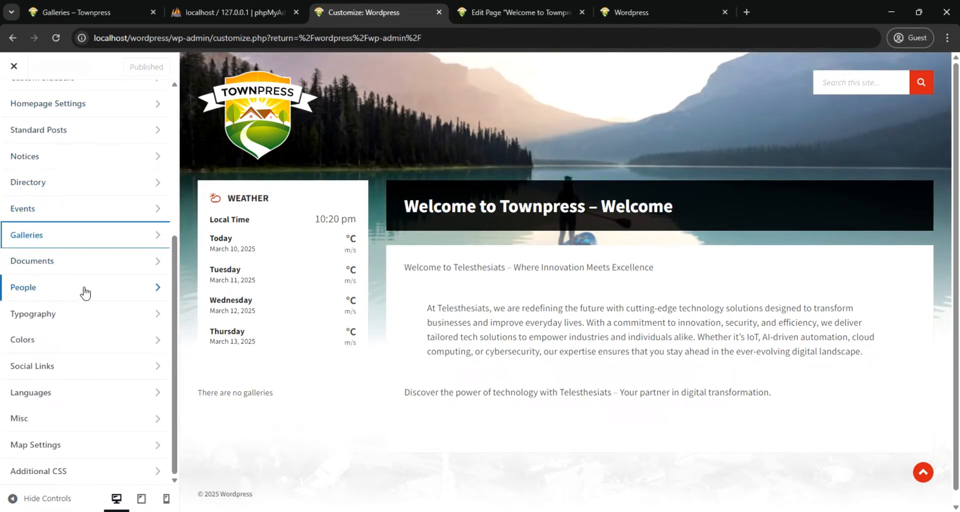
click(83, 262)
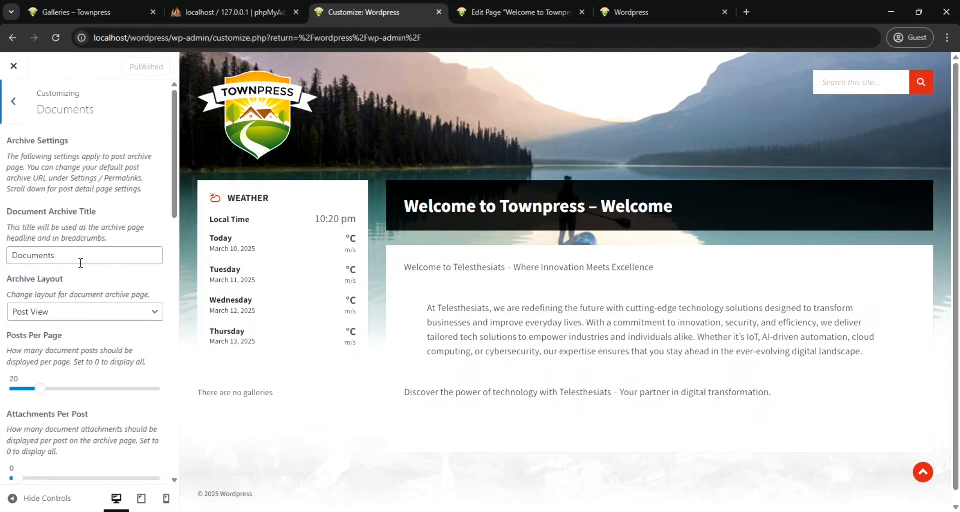
scroll(73, 295, down, 6)
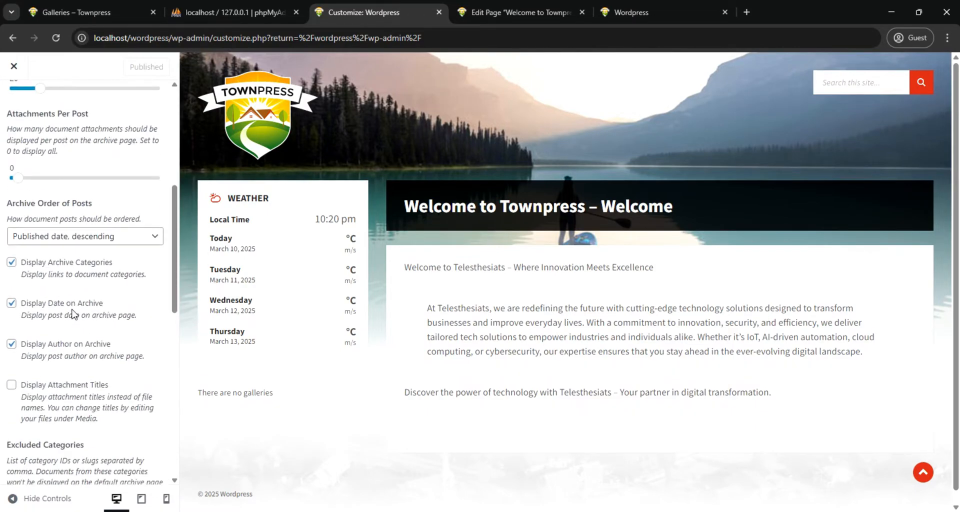
scroll(73, 314, down, 5)
scroll(71, 311, up, 6)
click(13, 104)
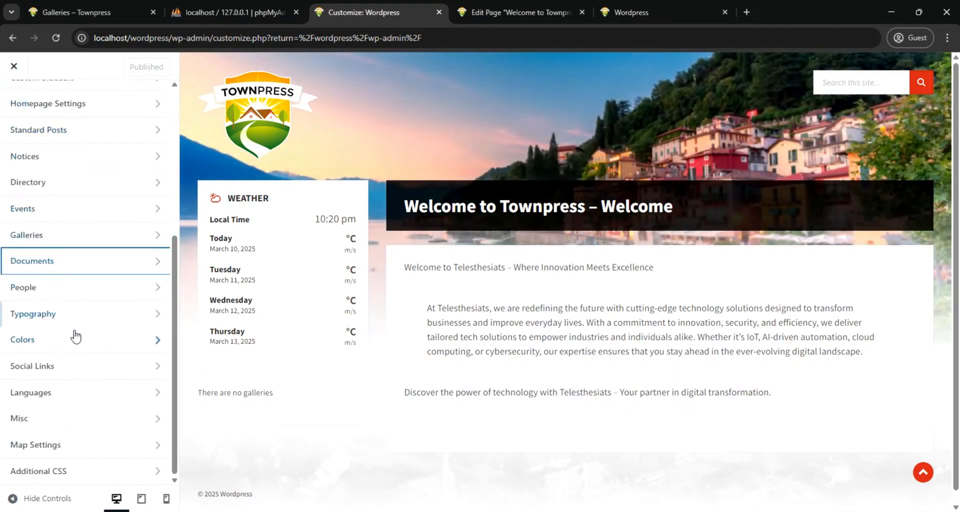
Review the customizer's People settings, from the archive title and number of columns to the archive and detail sidebars
click(66, 289)
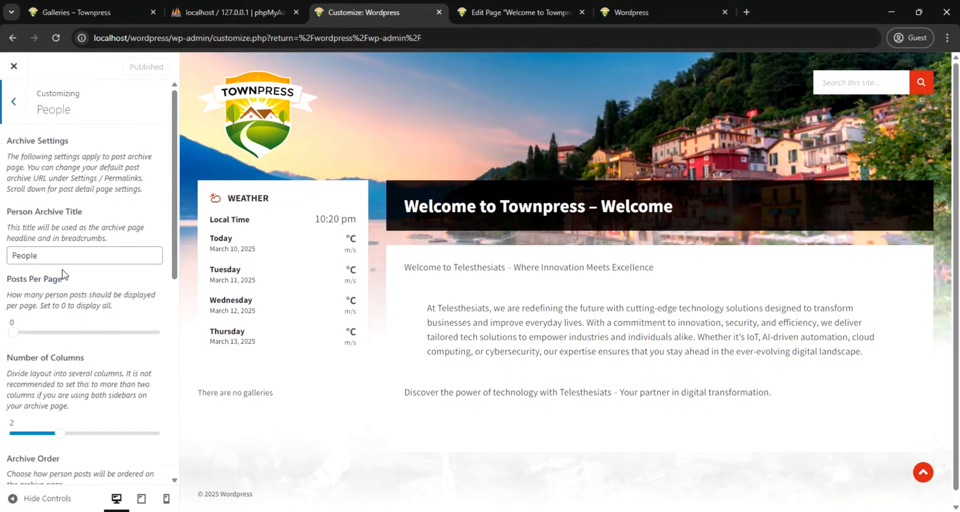
scroll(65, 276, down, 4)
scroll(64, 274, up, 1)
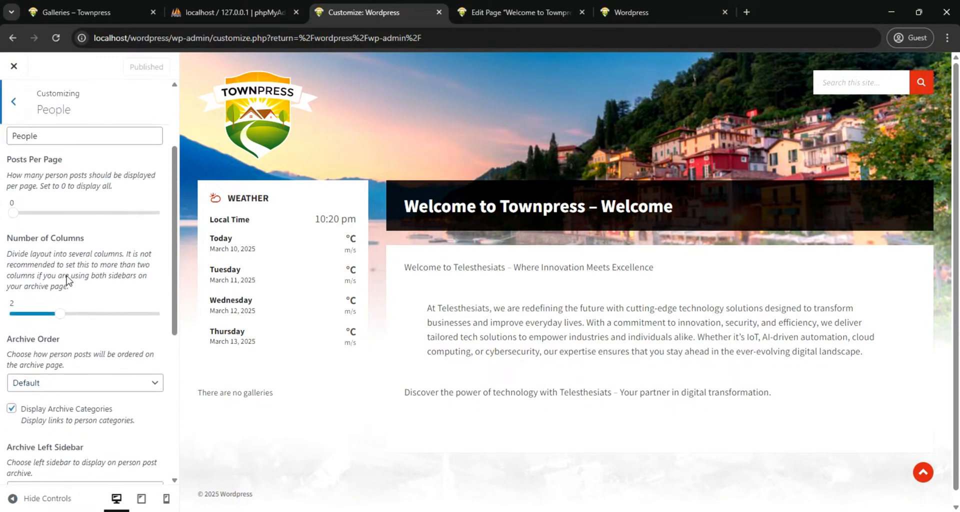
scroll(66, 280, down, 6)
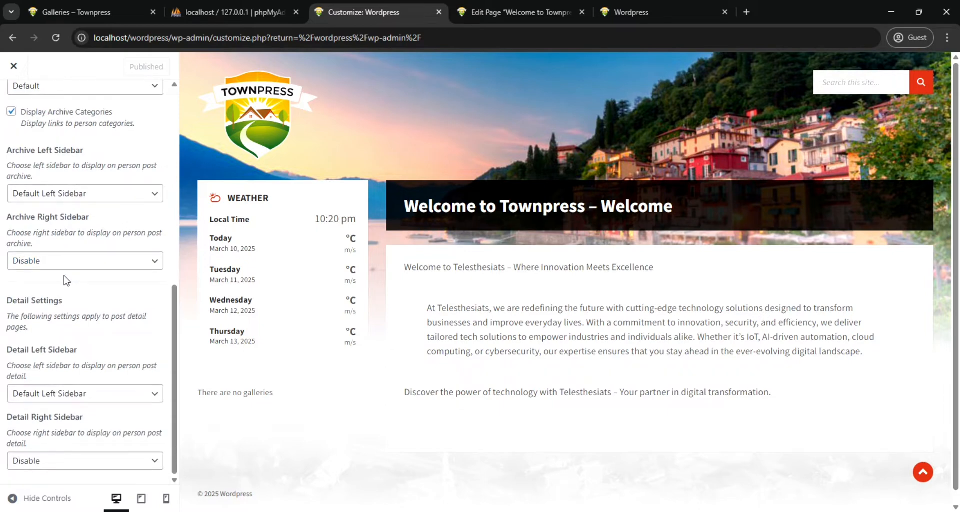
scroll(52, 362, up, 1)
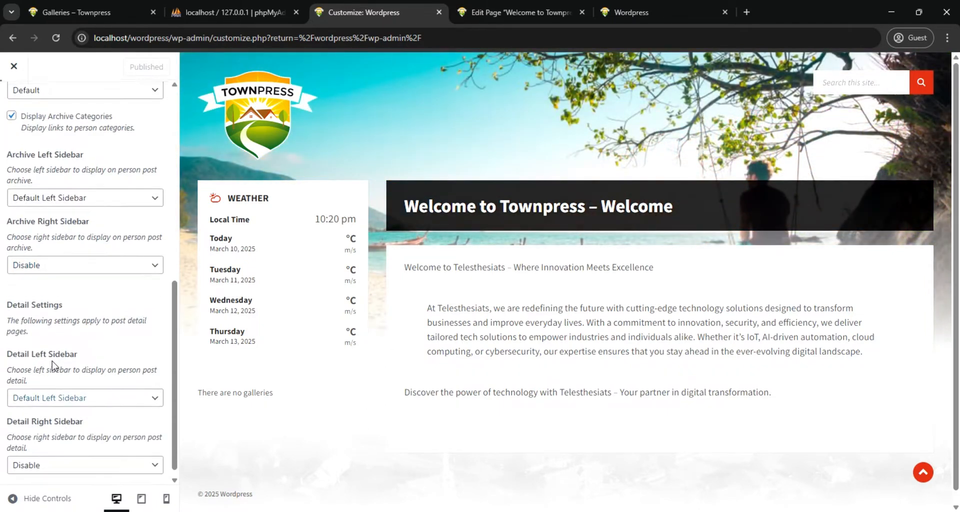
scroll(56, 365, up, 6)
click(11, 110)
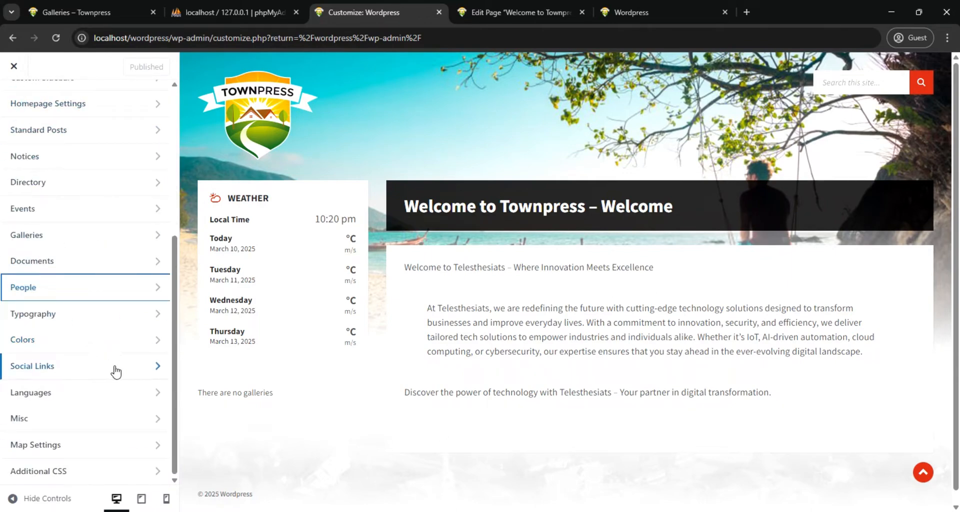
Switch the site's color setting in the customizer from a predefined scheme to Custom Colors
click(137, 341)
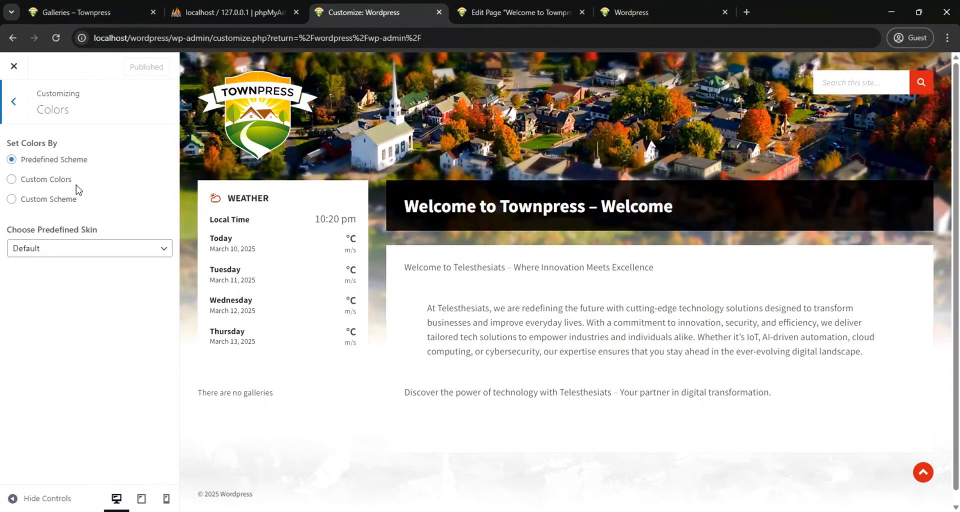
click(10, 181)
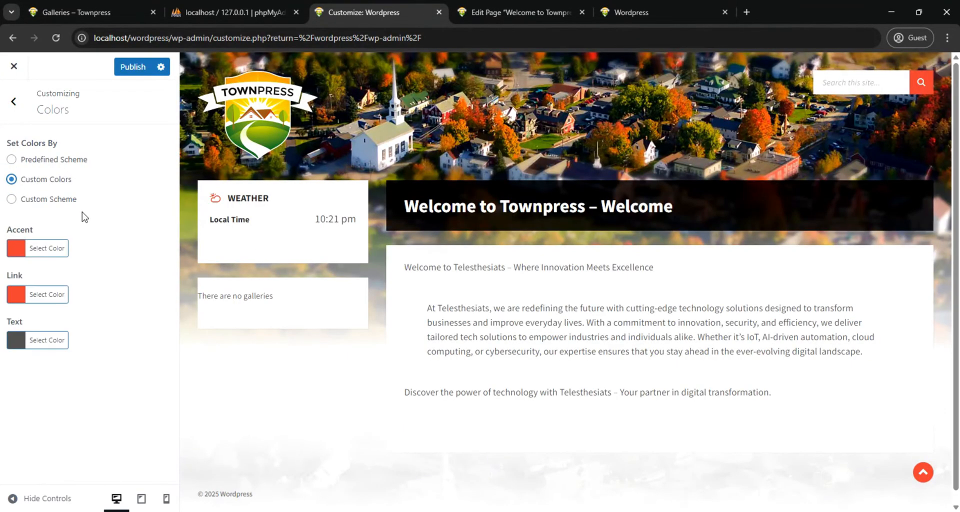
Try dark blue #0d0377 as the accent color, restore the default accent and leave the Colors settings
click(19, 249)
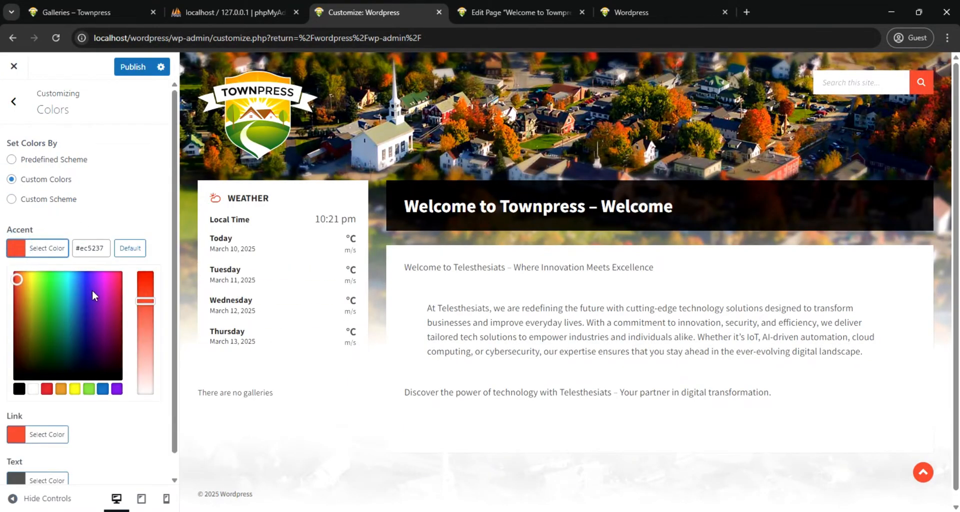
click(98, 352)
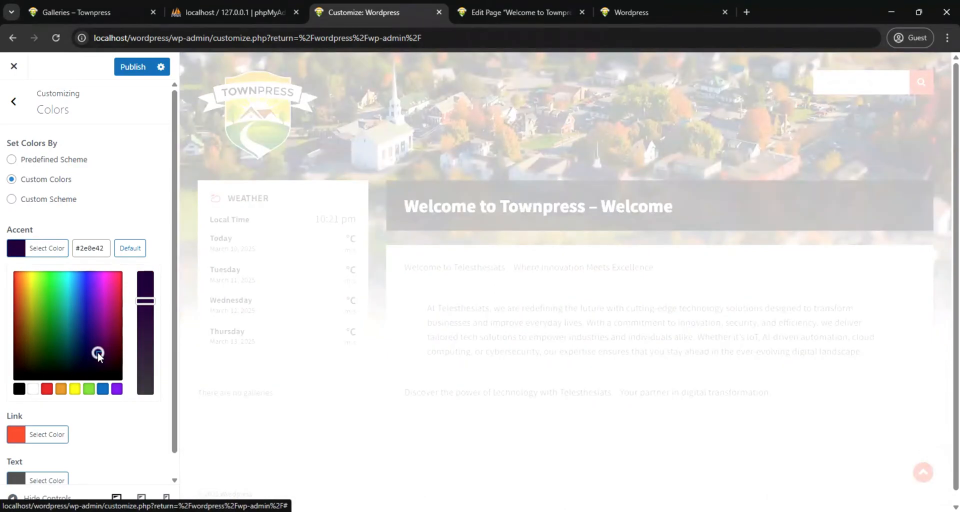
drag(98, 354, 89, 332)
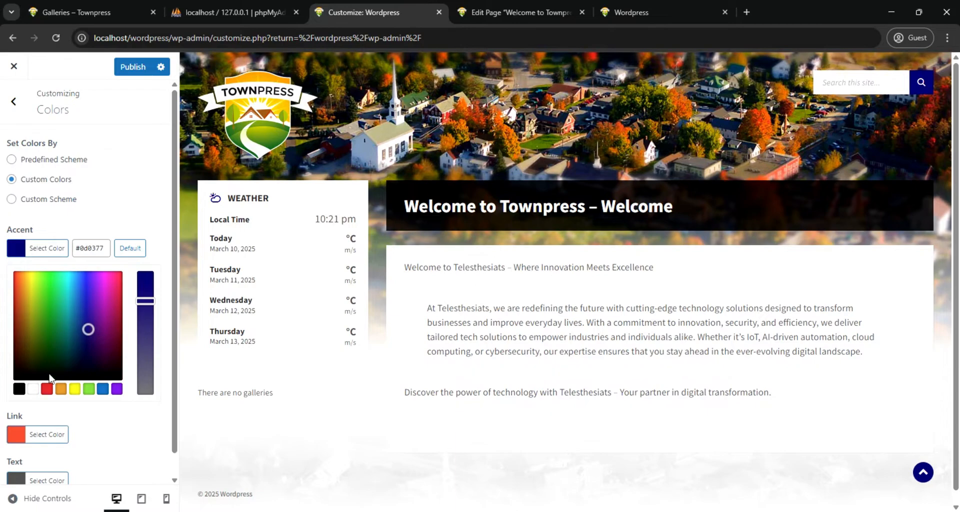
click(130, 248)
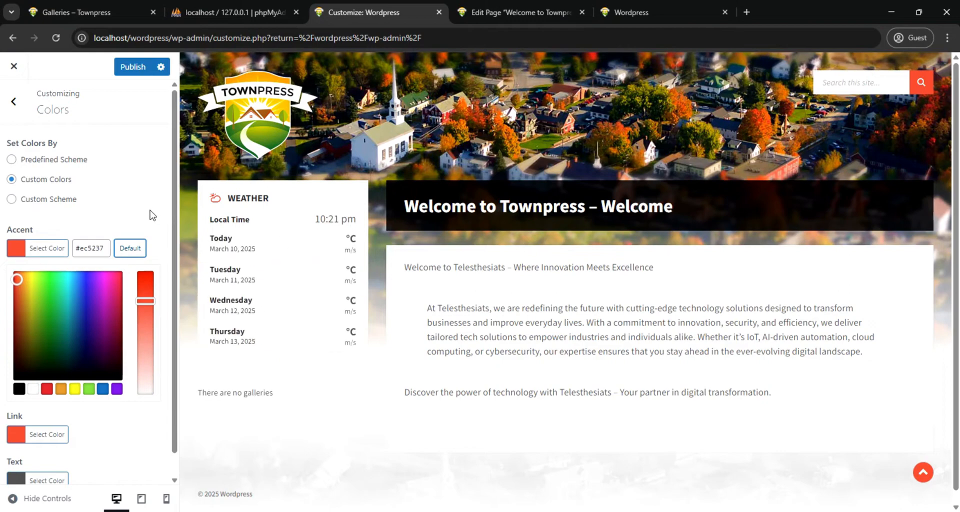
click(146, 210)
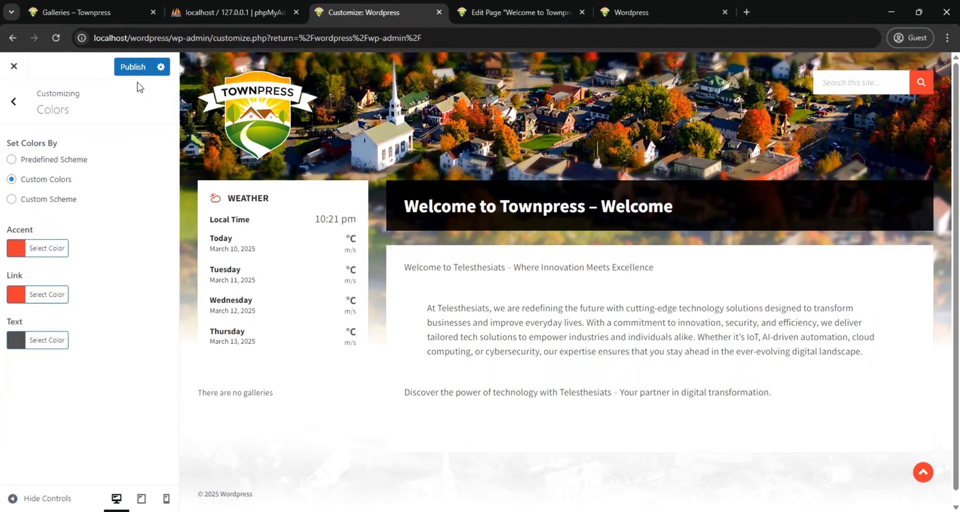
click(14, 102)
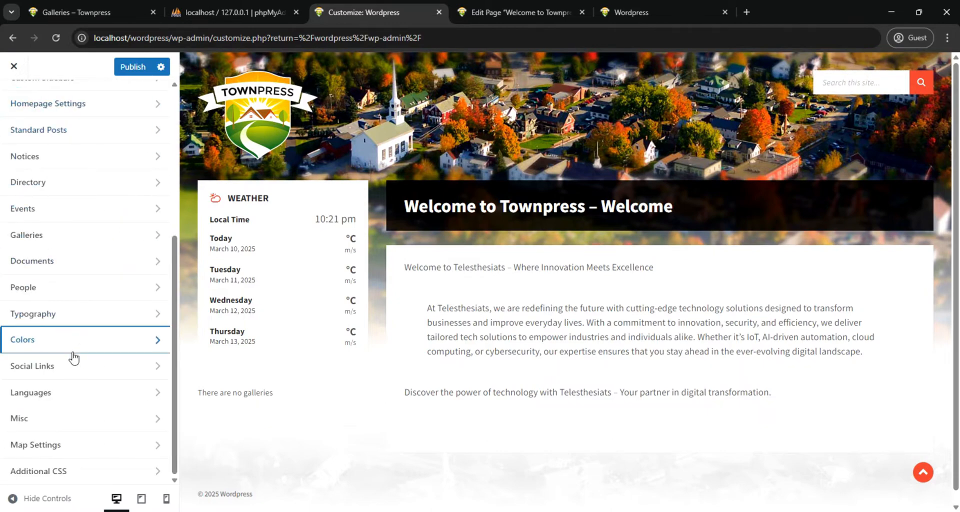
Review the customizer's Social Links settings, checking the custom link icon, URL and label fields
click(73, 372)
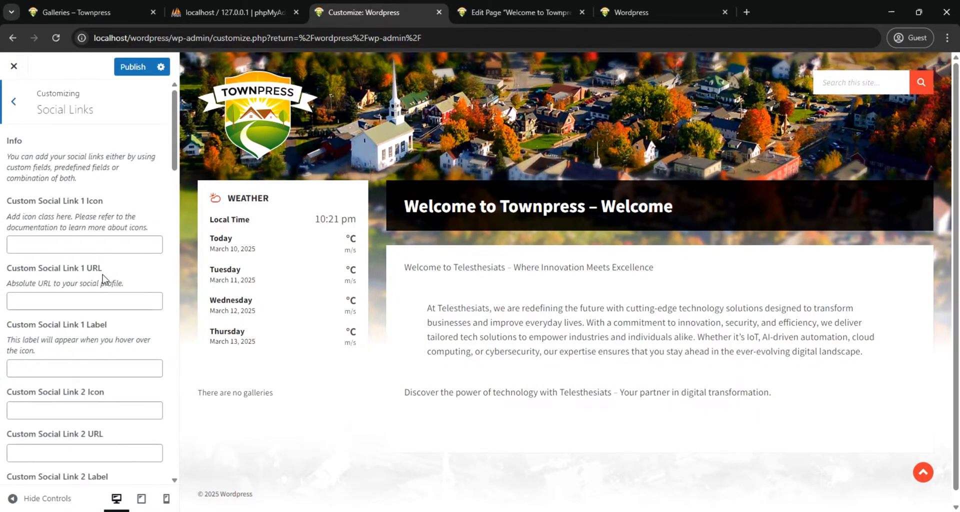
scroll(103, 292, down, 2)
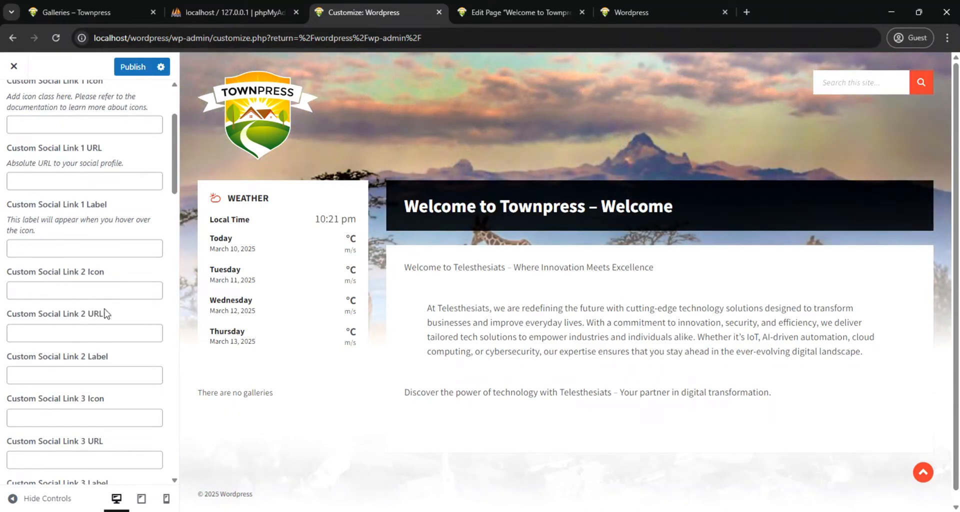
scroll(550, 462, down, 1)
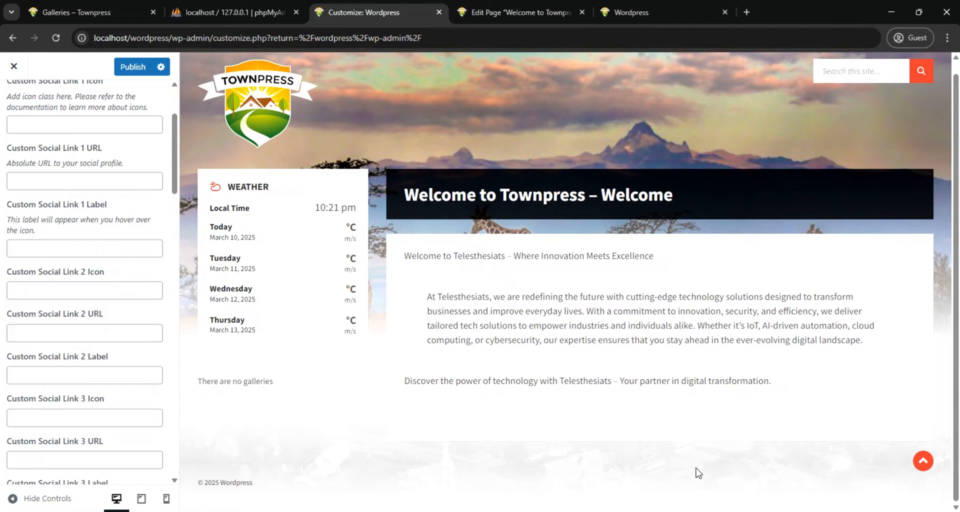
scroll(12, 95, up, 3)
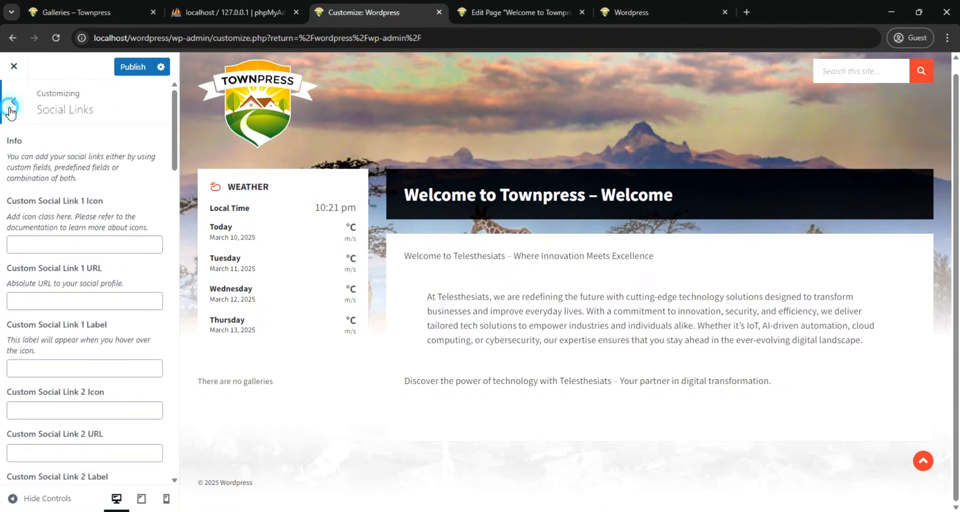
click(11, 108)
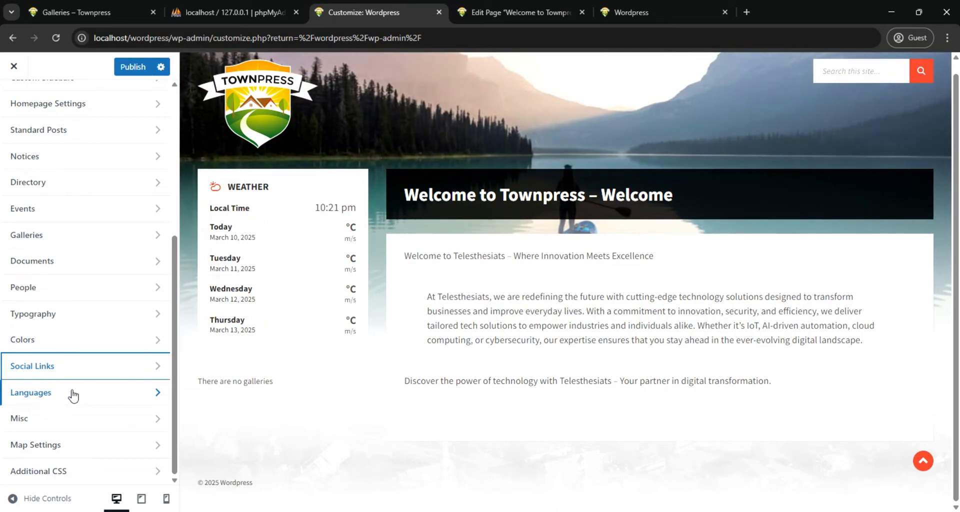
Review the customizer's Languages and Misc settings, including the language switcher, weather API key field, search options and accessibility
click(104, 396)
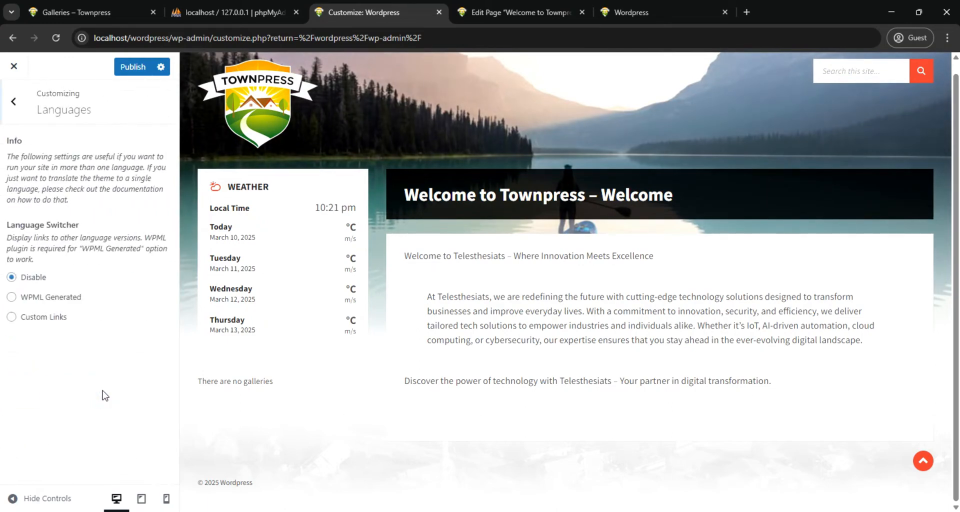
click(13, 105)
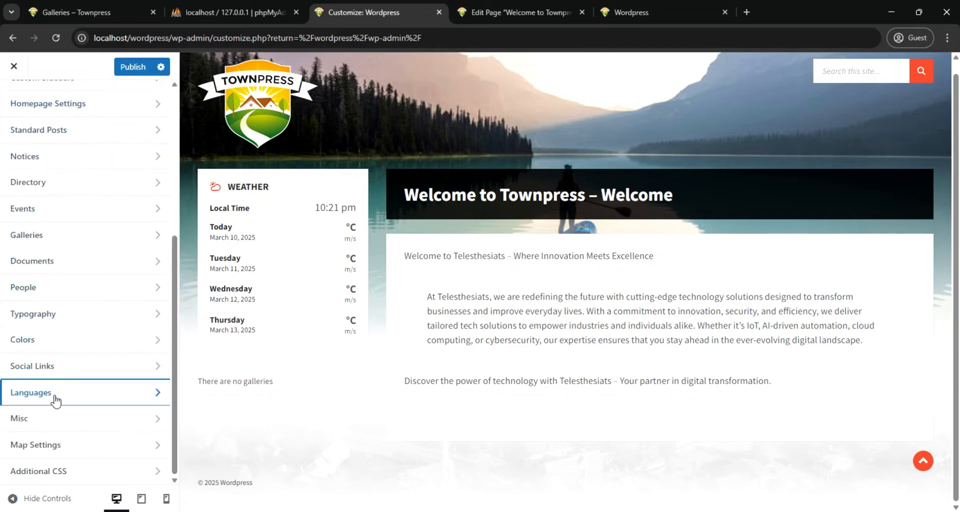
click(95, 421)
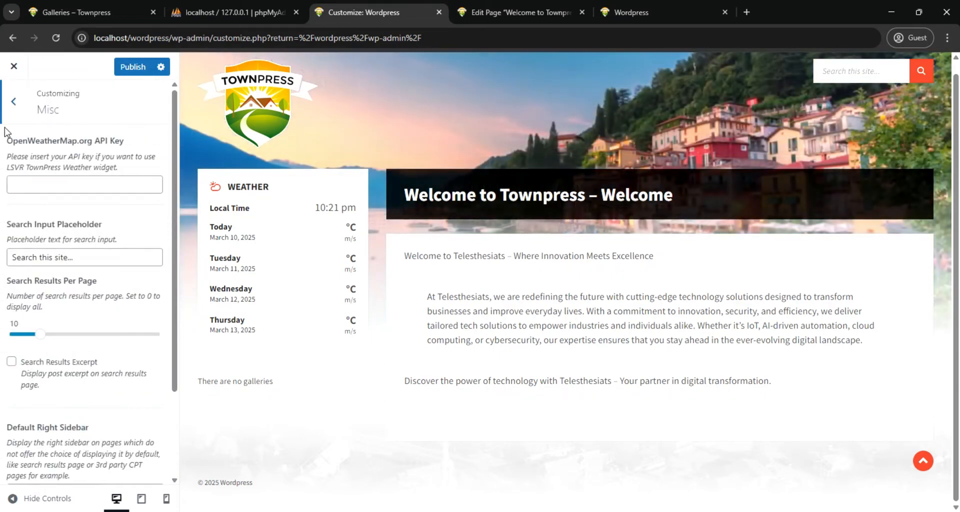
scroll(63, 363, down, 2)
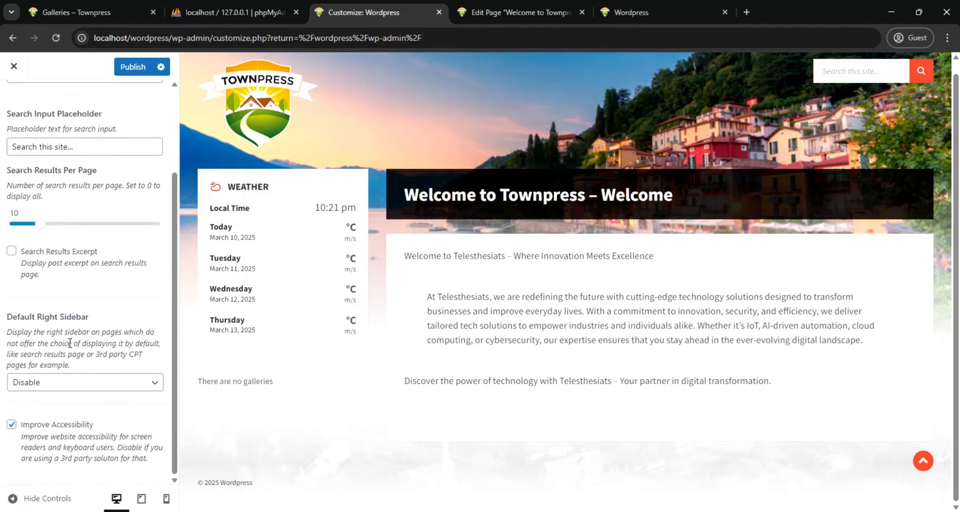
scroll(70, 342, up, 2)
click(10, 103)
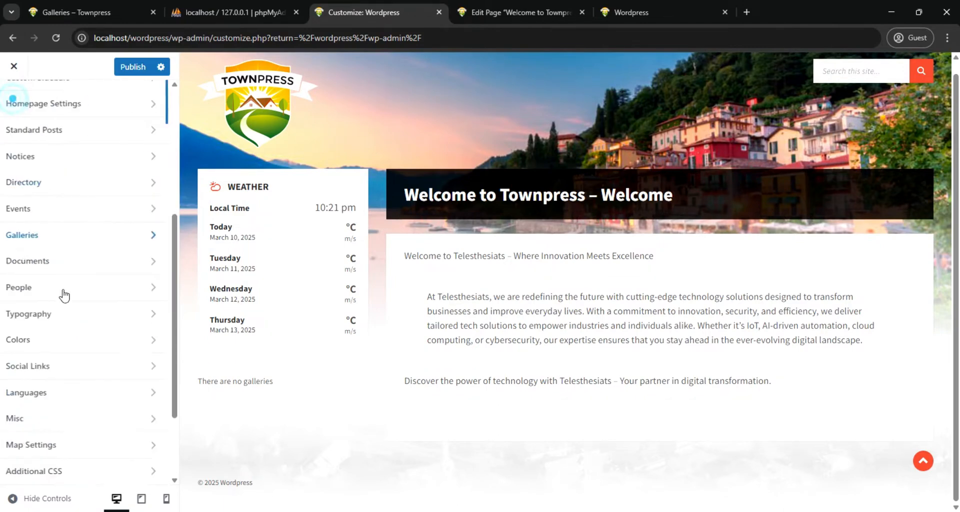
Review the customizer's Typography settings, including Google Fonts, font family, base font size and font subsets
click(91, 318)
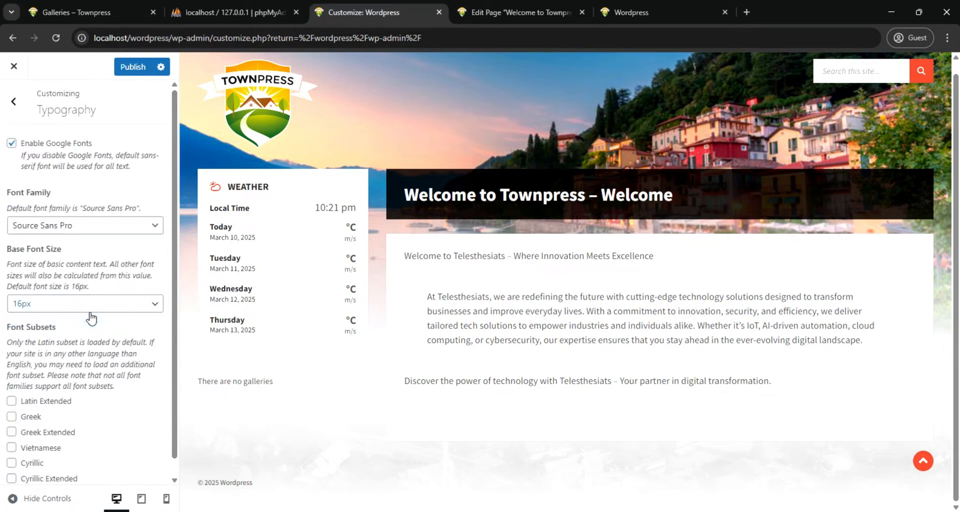
scroll(121, 236, down, 1)
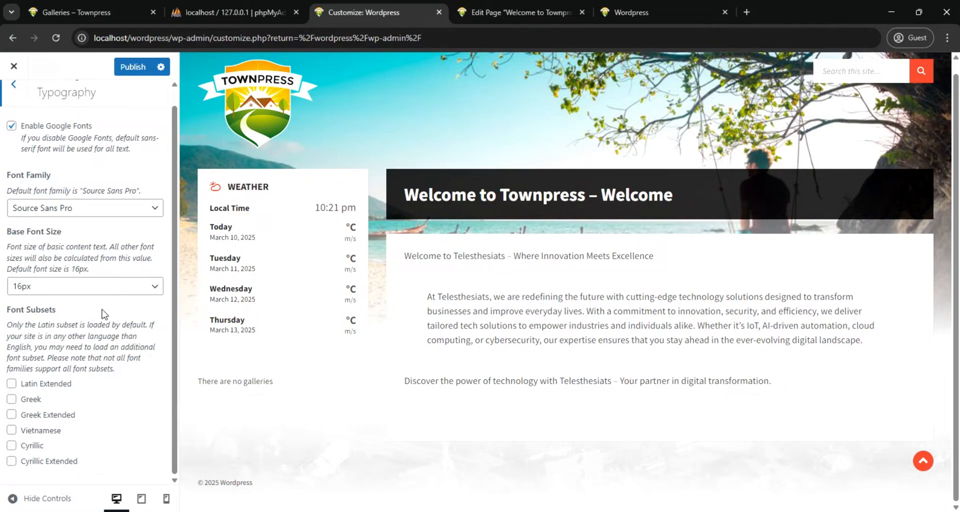
scroll(65, 344, up, 1)
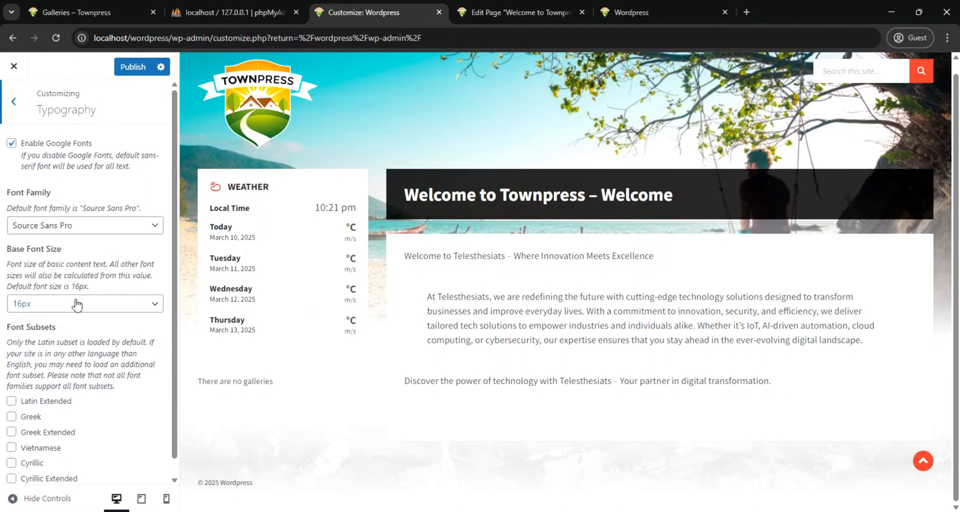
click(12, 104)
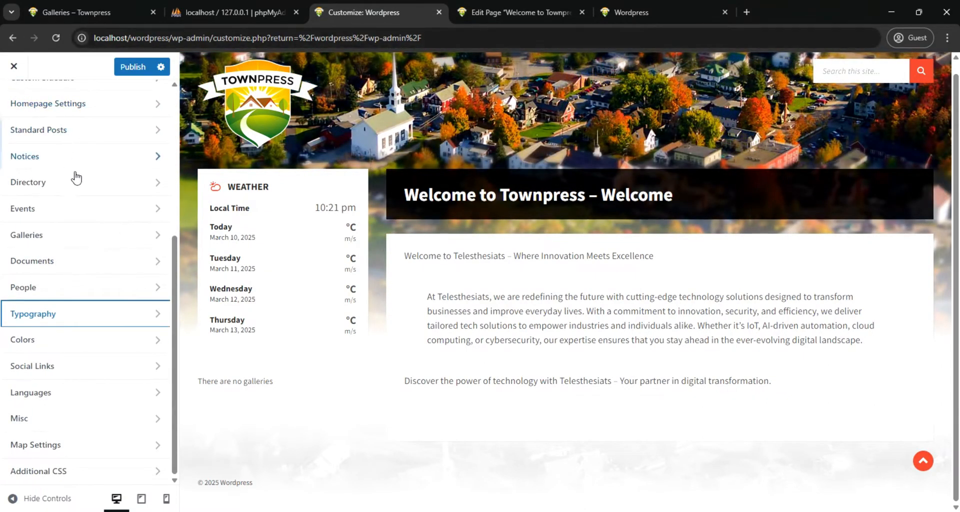
Publish the pending customizer changes and close the customizer to return to the WordPress dashboard
scroll(72, 170, up, 5)
click(13, 67)
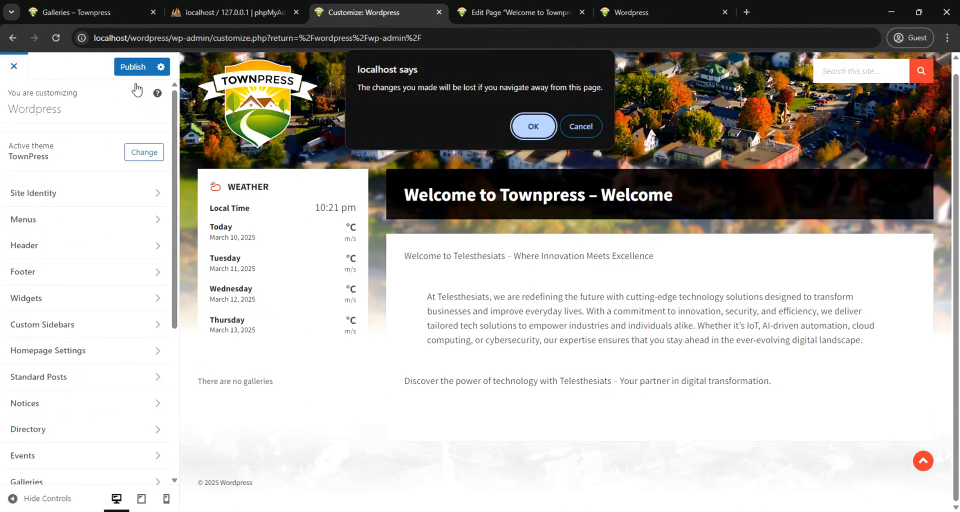
click(581, 123)
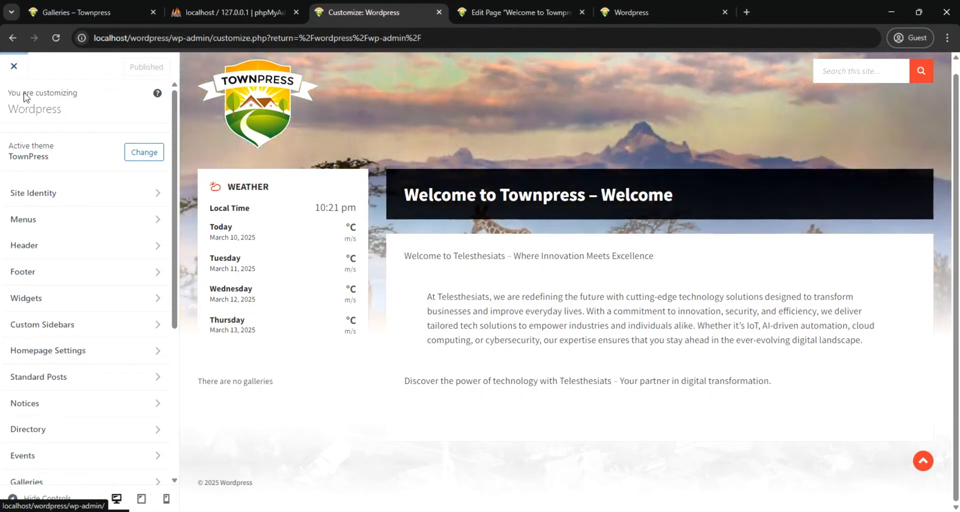
click(13, 69)
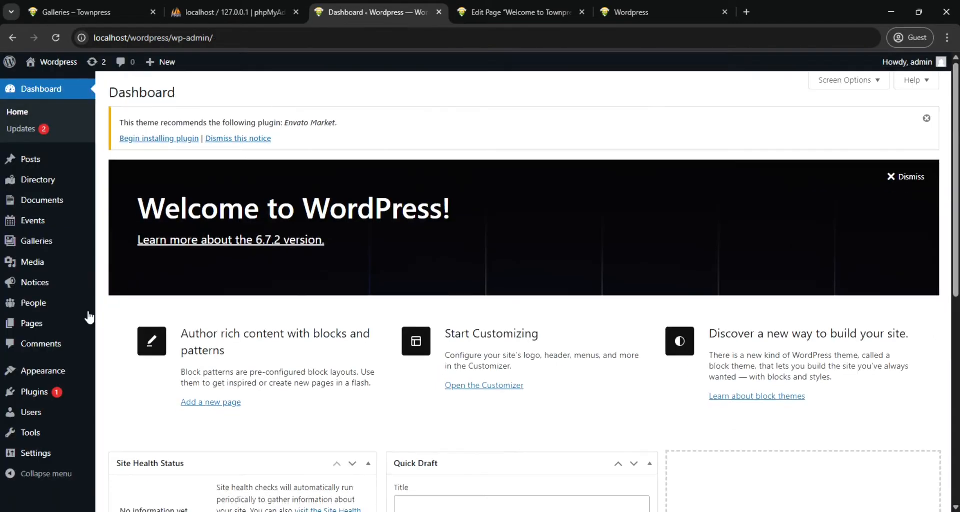
Open the theme's Widgets management page and expand the Footer Widgets area
mouse_move(43, 371)
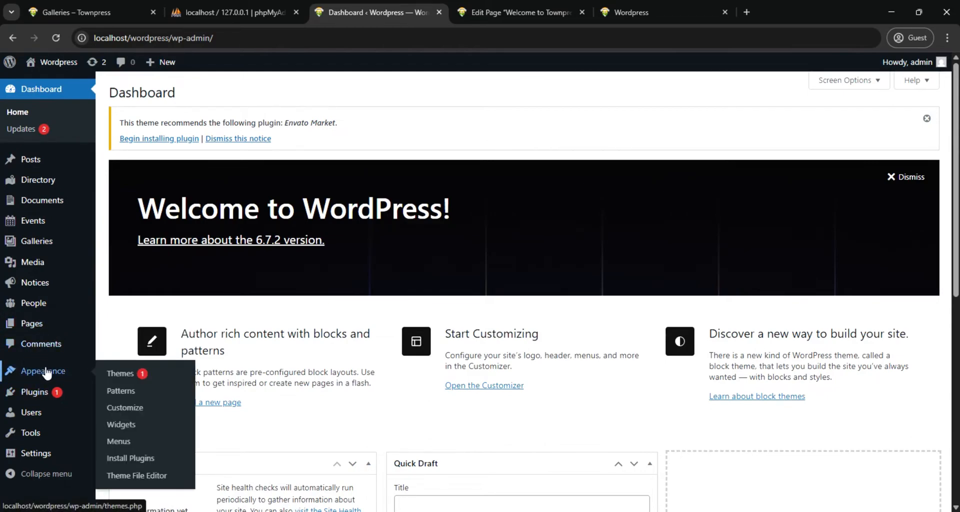
click(126, 425)
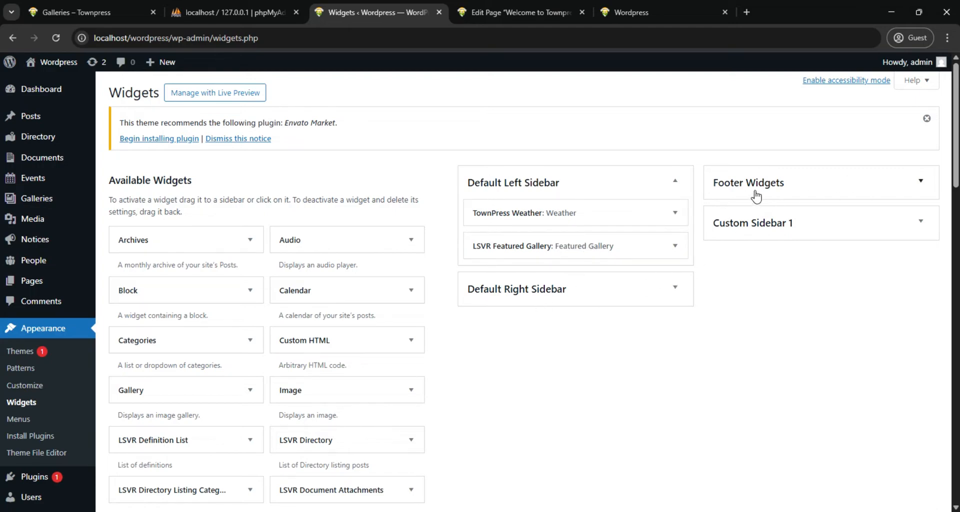
click(922, 184)
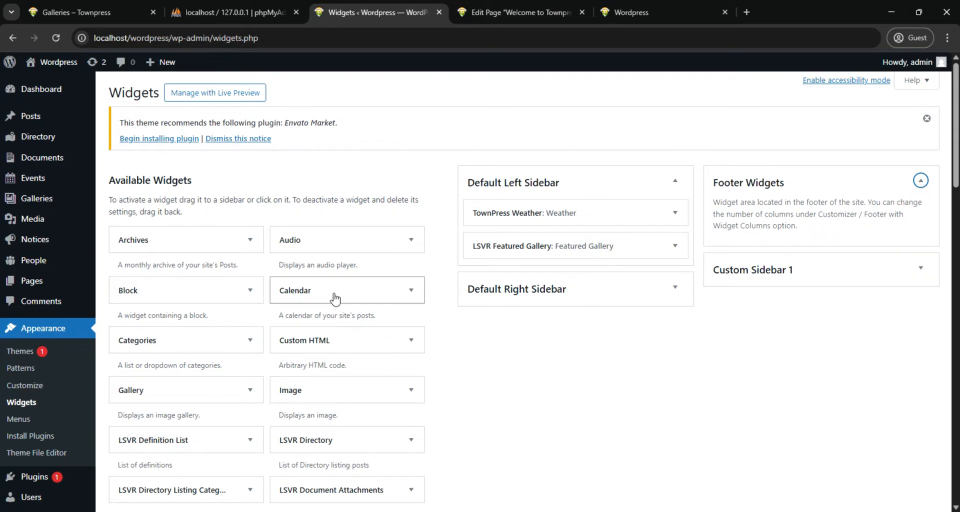
Find the Text widget among the available widgets and add it to the Footer Widgets area
scroll(335, 298, down, 1)
scroll(335, 299, down, 1)
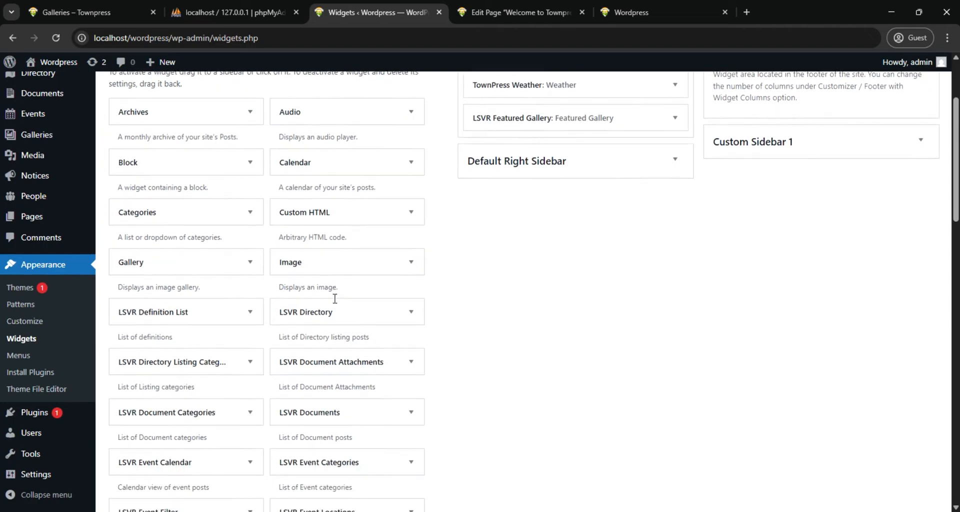
scroll(335, 298, down, 1)
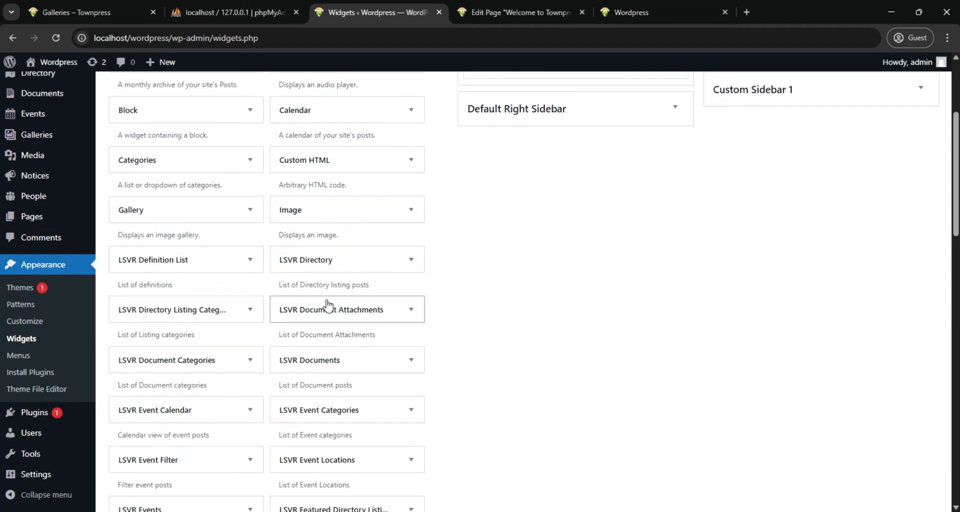
scroll(328, 303, down, 1)
scroll(328, 303, up, 5)
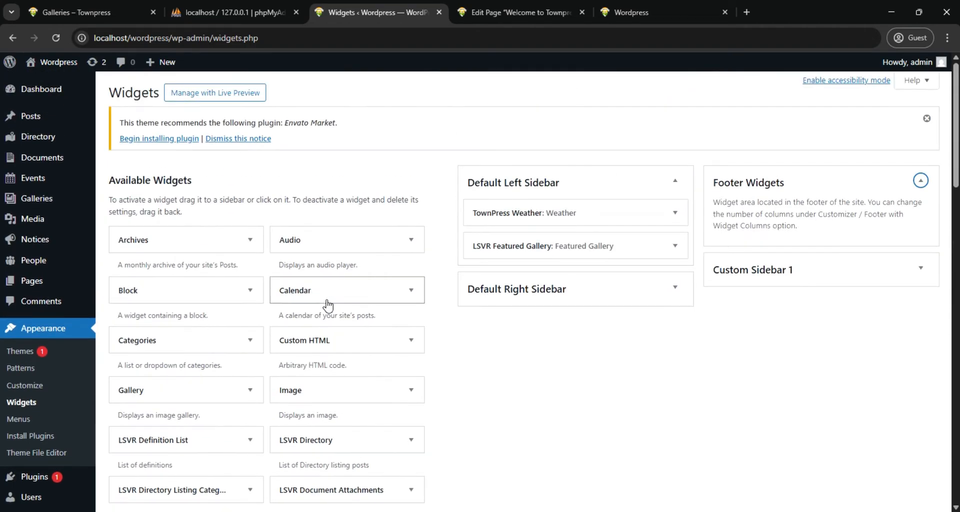
scroll(327, 304, down, 12)
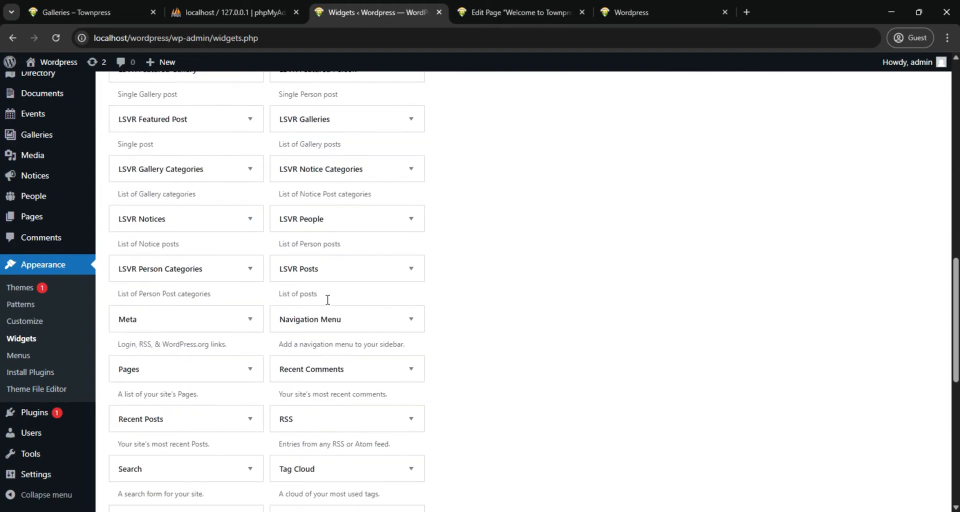
scroll(328, 303, down, 4)
click(196, 280)
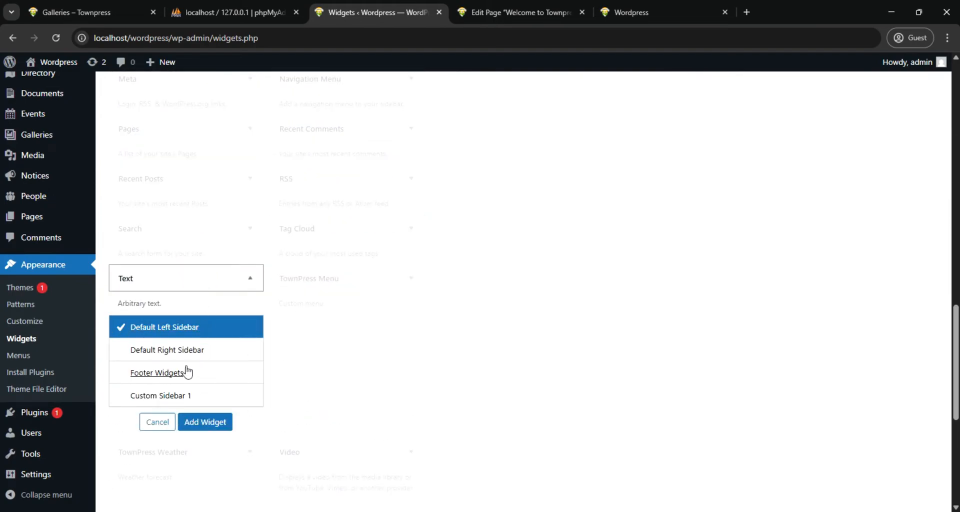
click(171, 374)
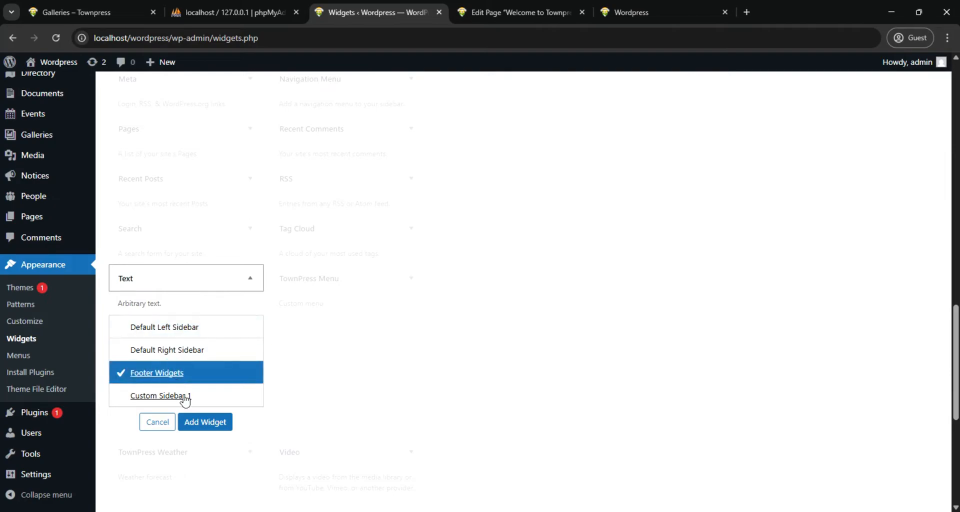
click(205, 424)
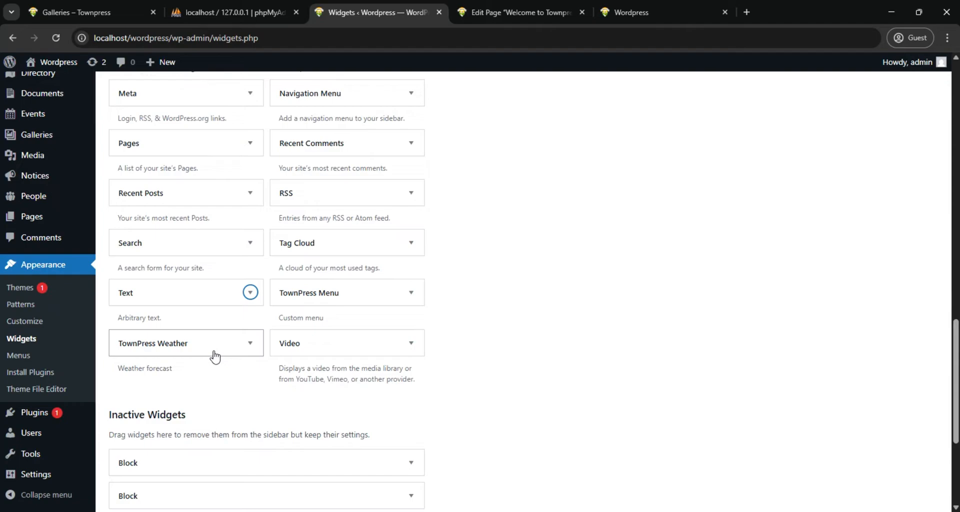
Check the footer of the finished demo site and add the LSVR Featured Event widget to Footer Widgets
scroll(215, 356, up, 2)
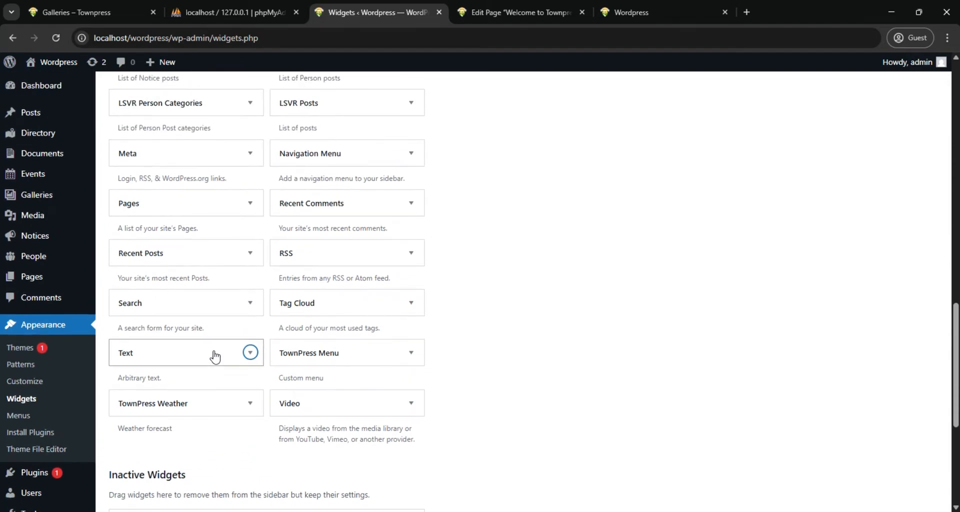
scroll(215, 357, up, 3)
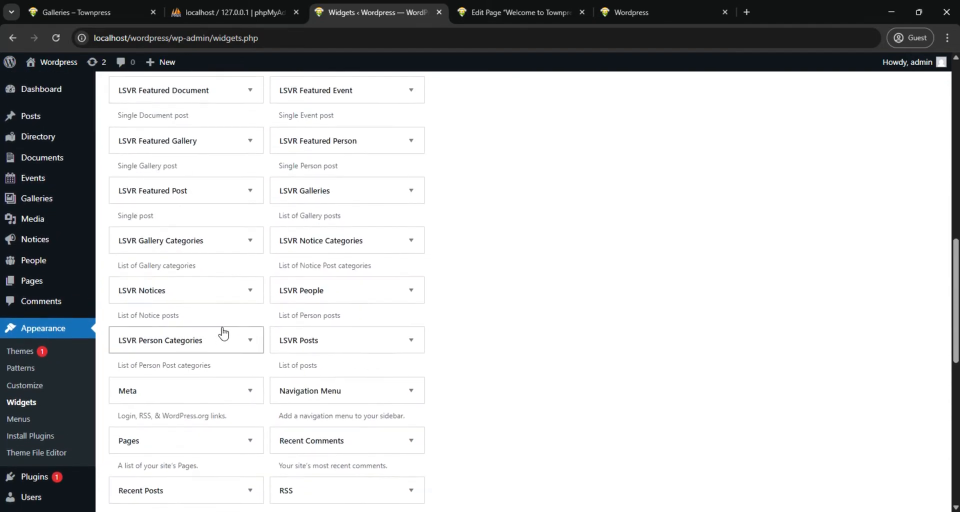
click(94, 19)
scroll(429, 383, down, 10)
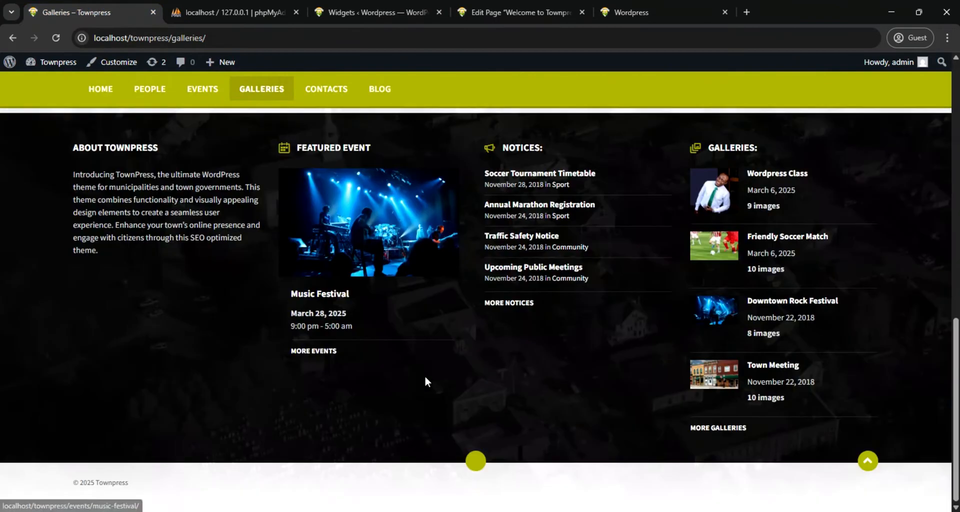
scroll(423, 376, up, 1)
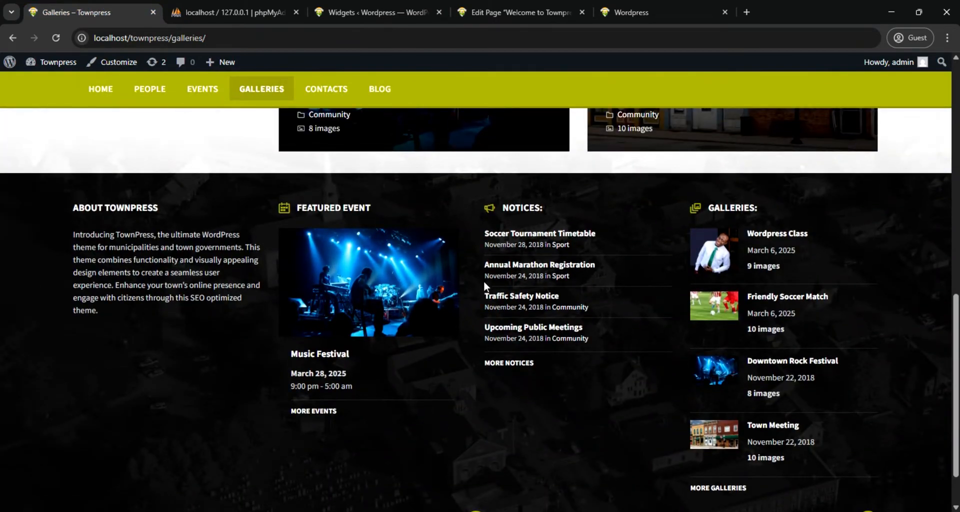
click(407, 9)
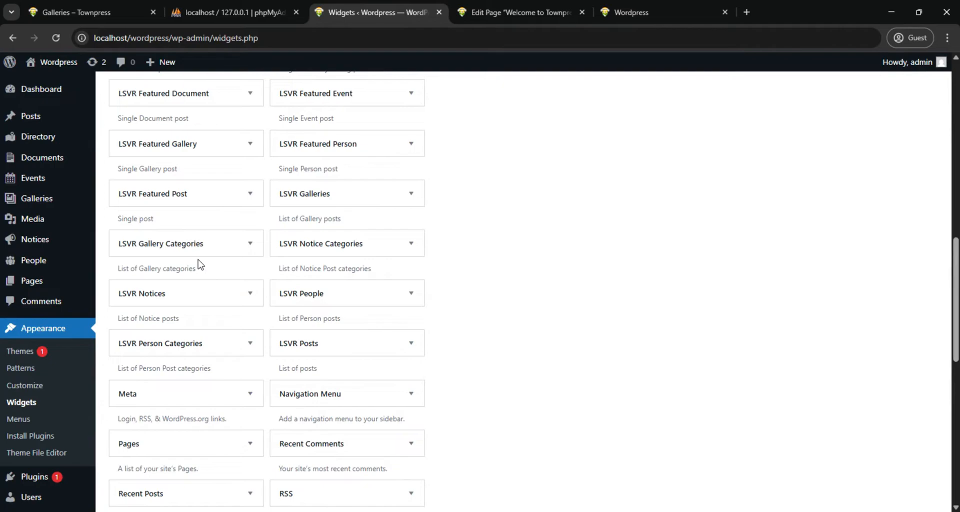
scroll(318, 189, up, 1)
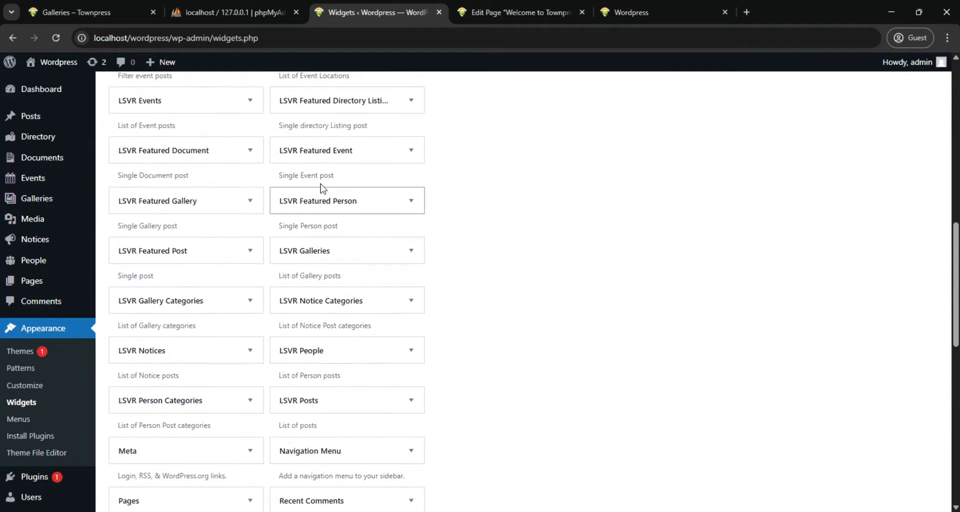
click(413, 154)
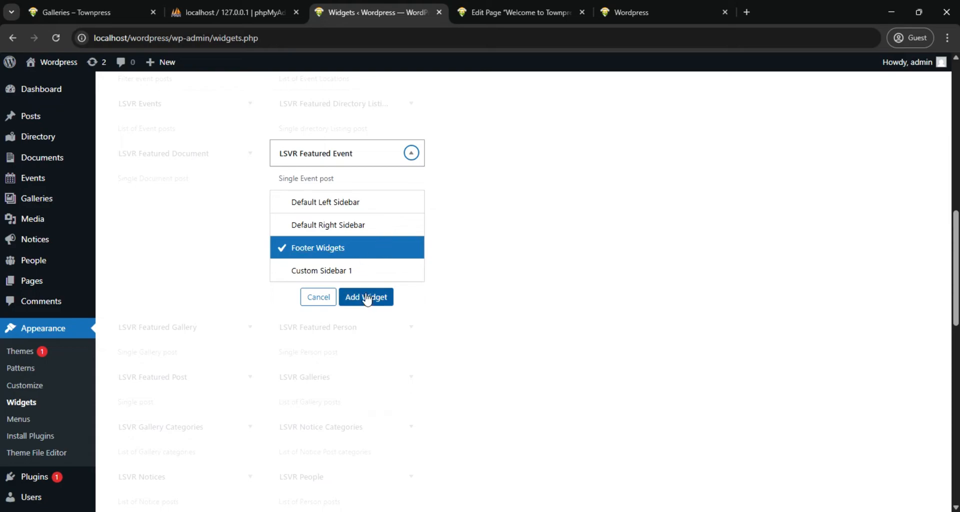
click(368, 298)
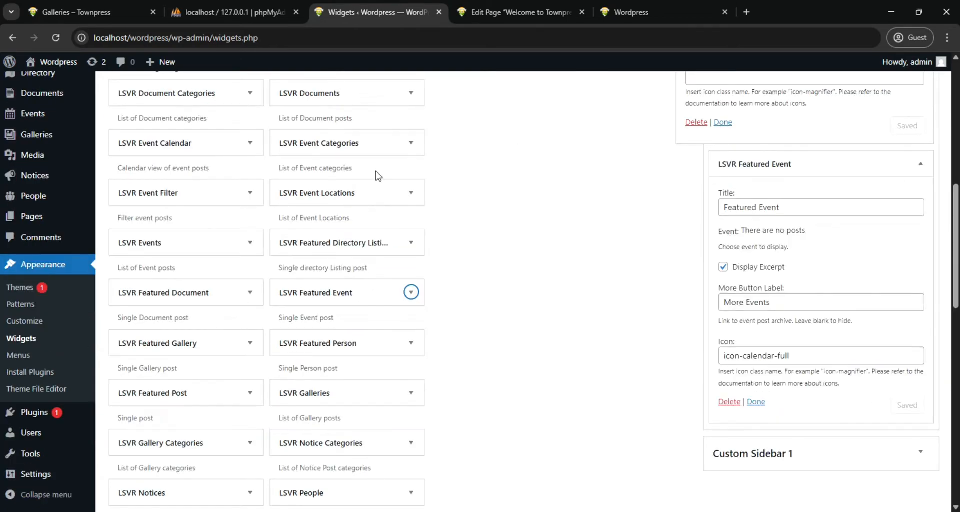
Recheck the demo footer's widget order and add the LSVR Notices widget to the Footer Widgets area
scroll(365, 199, down, 4)
scroll(365, 199, down, 1)
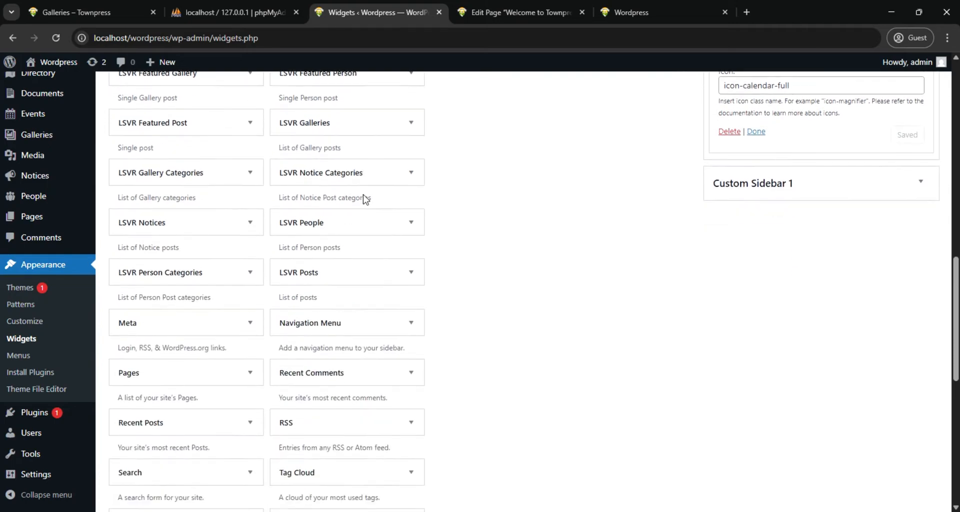
scroll(363, 195, down, 5)
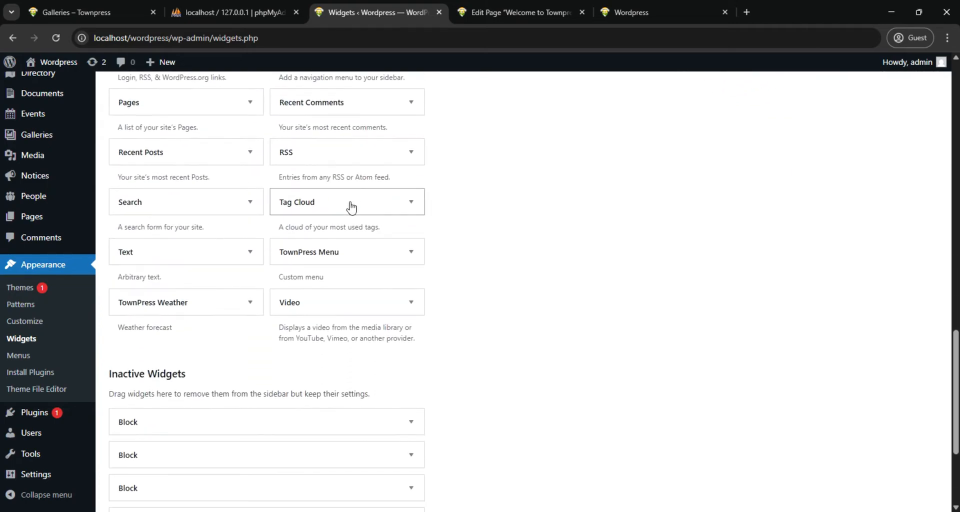
scroll(351, 208, up, 10)
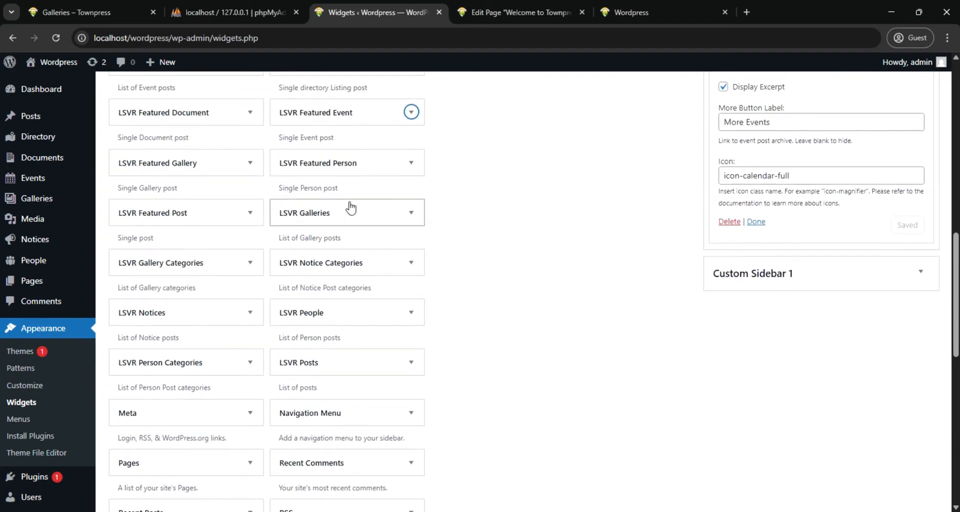
scroll(351, 207, up, 3)
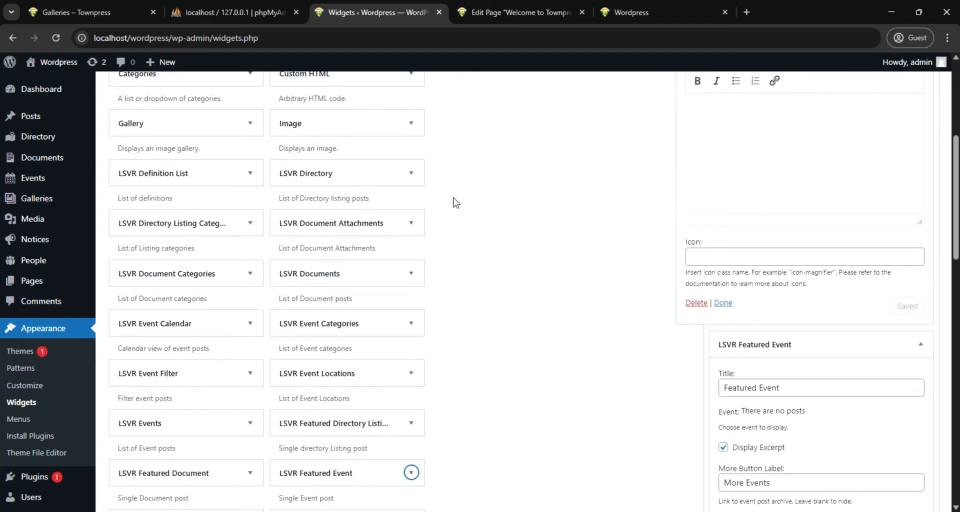
click(90, 15)
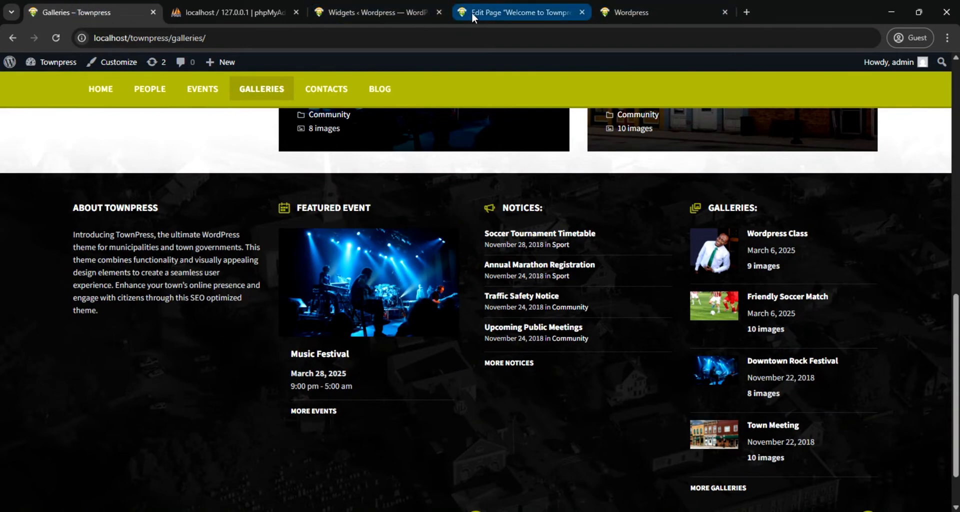
click(372, 14)
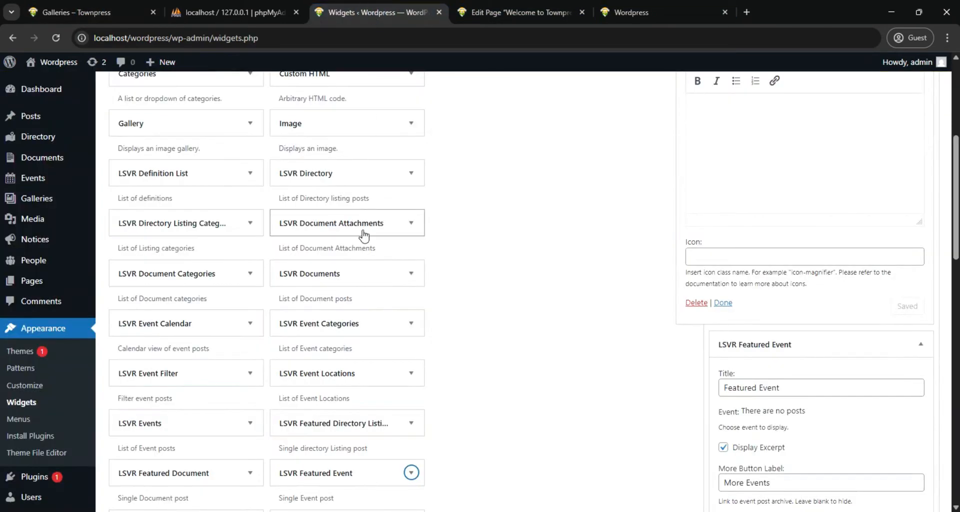
scroll(218, 306, down, 2)
scroll(218, 306, down, 4)
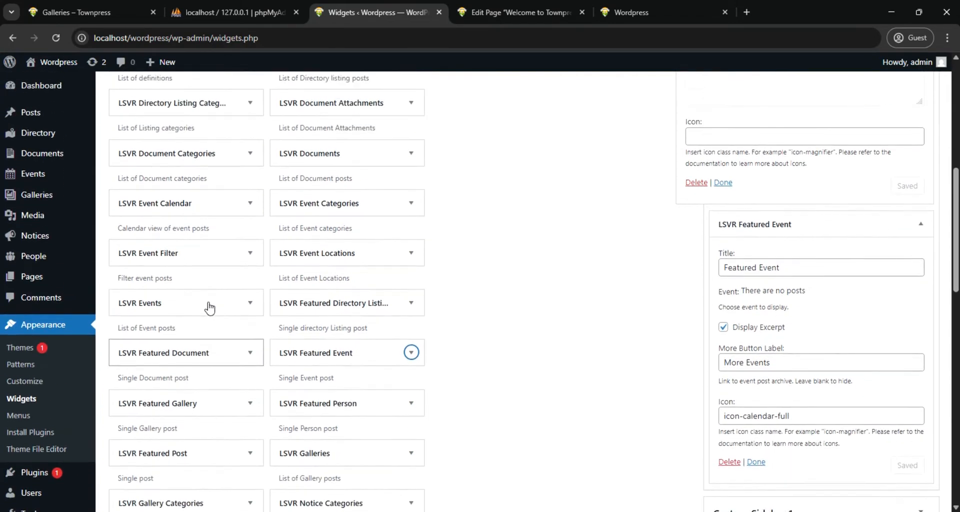
scroll(209, 302, down, 2)
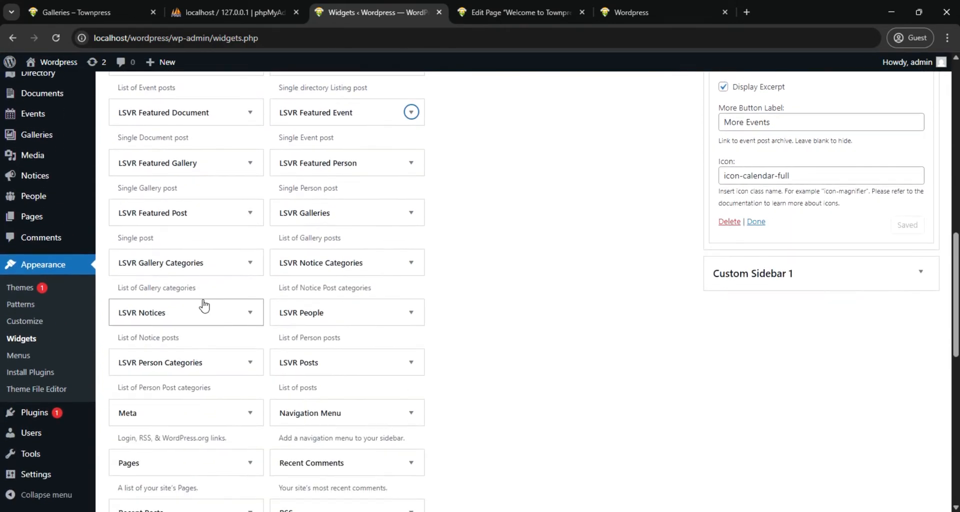
click(245, 314)
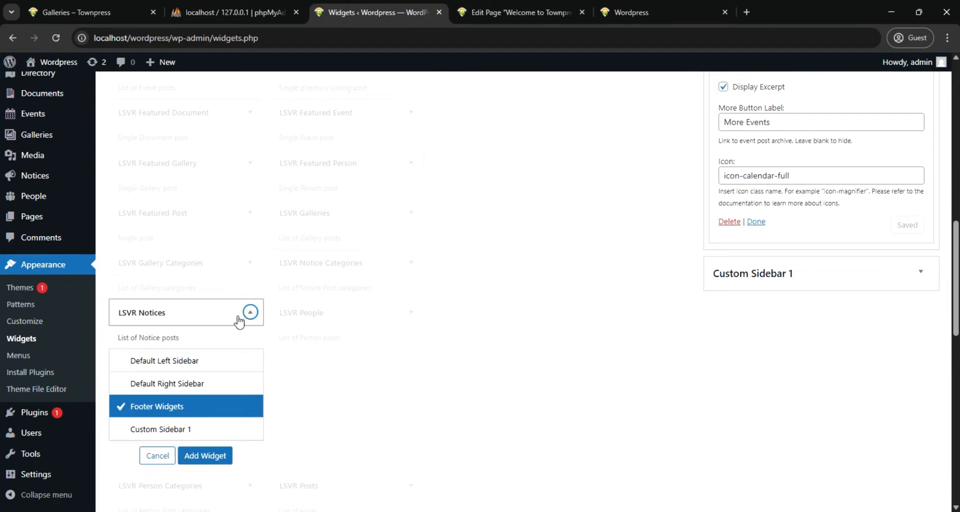
click(190, 456)
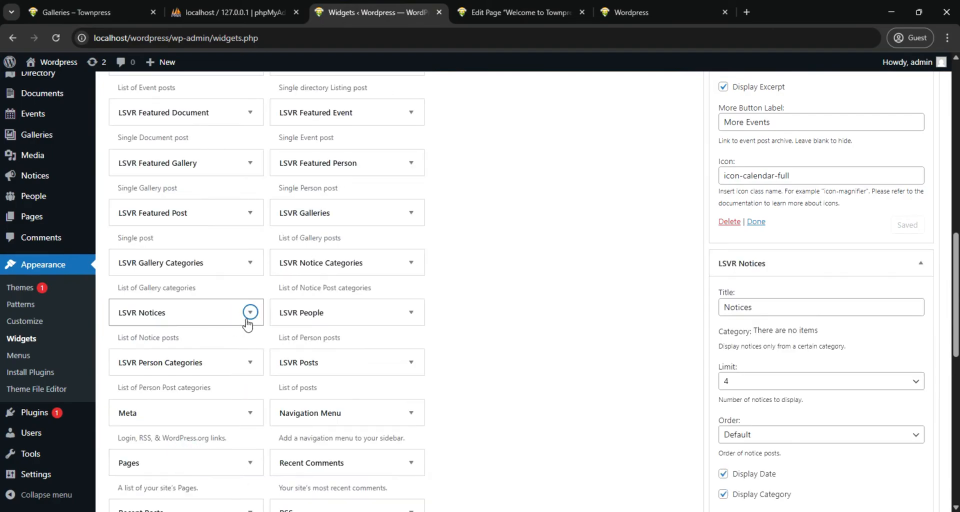
Find the LSVR Galleries widget among the available widgets and add it to the Footer Widgets area
scroll(244, 319, down, 3)
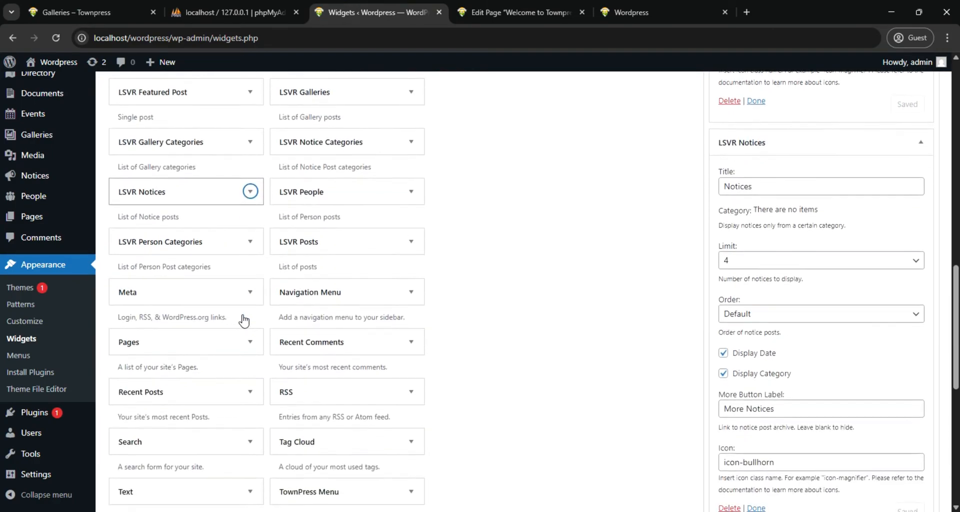
scroll(233, 318, down, 3)
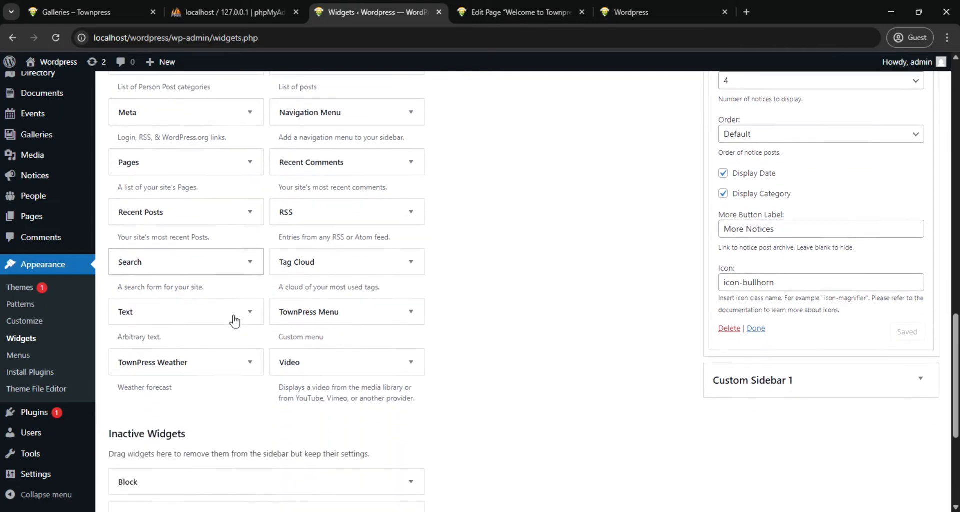
scroll(229, 318, up, 6)
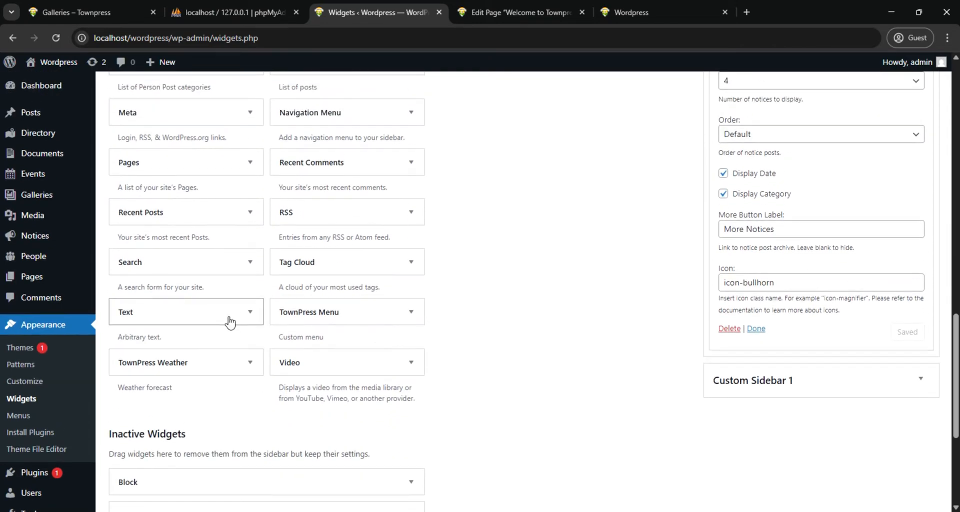
scroll(229, 318, up, 1)
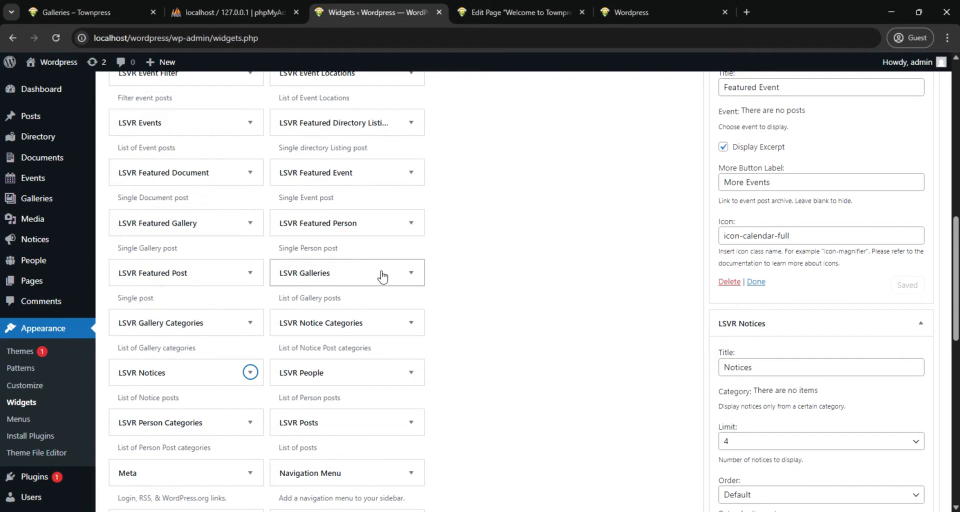
click(407, 275)
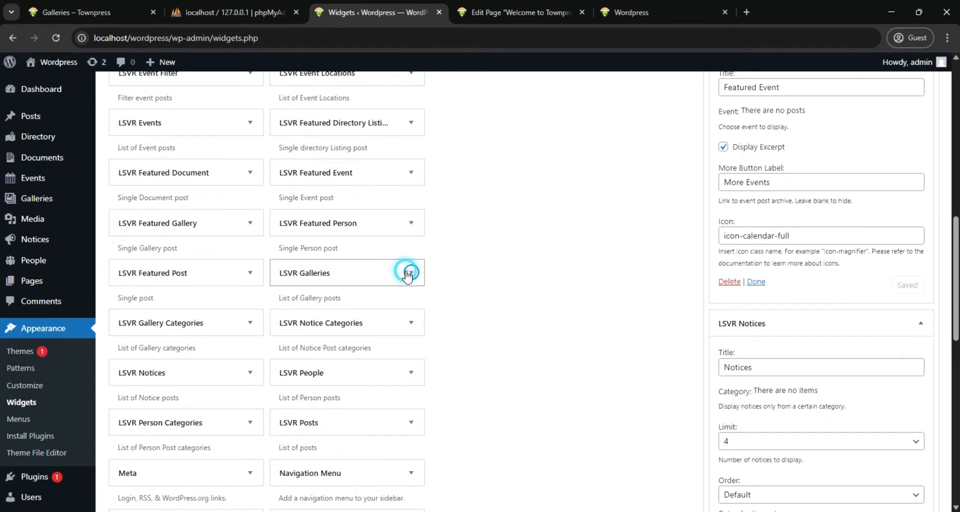
click(359, 416)
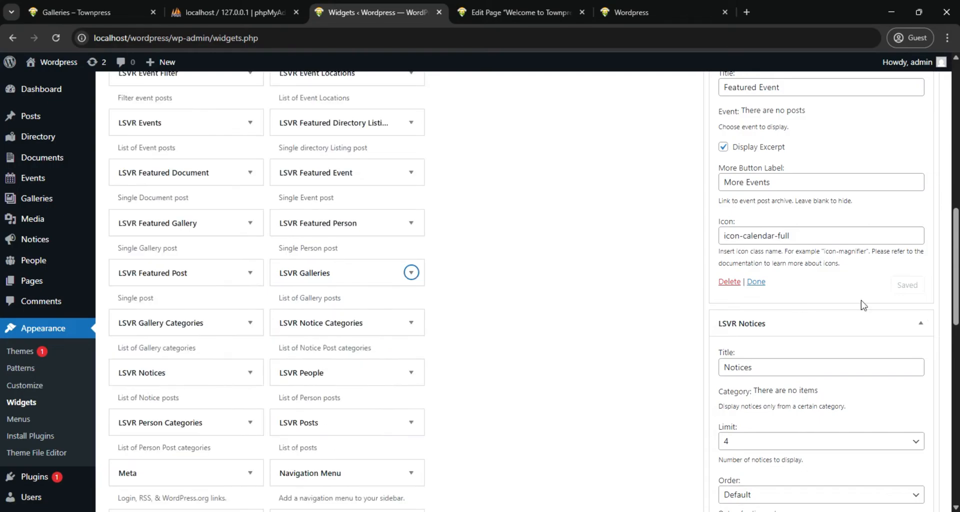
scroll(946, 285, down, 12)
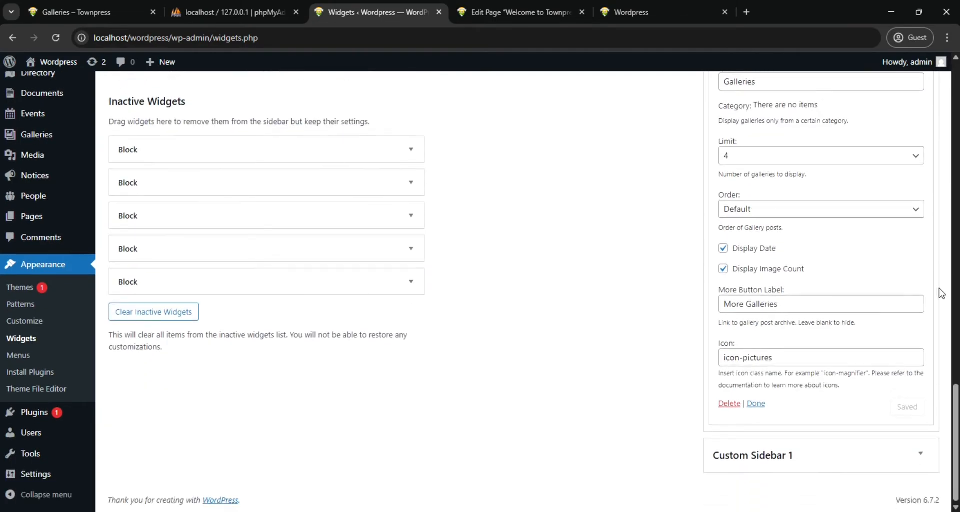
scroll(940, 294, up, 15)
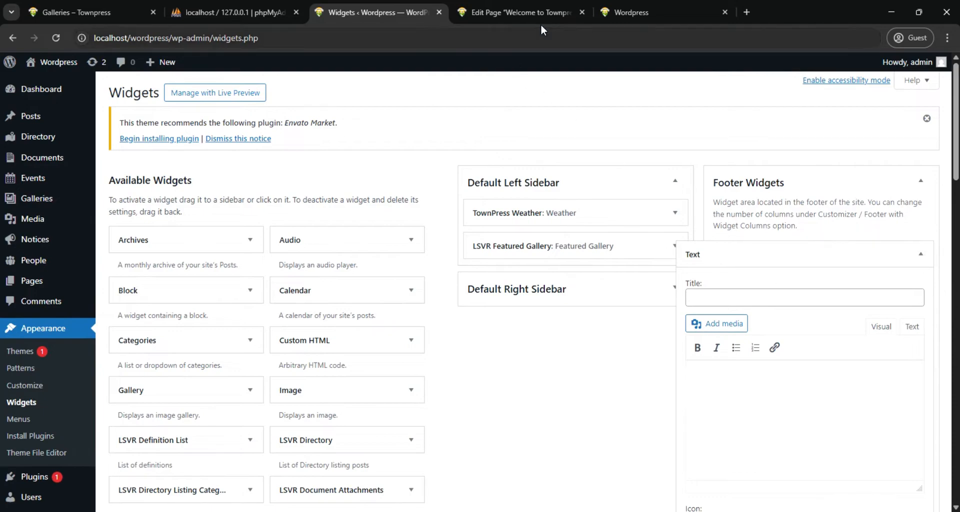
Reload the local site's homepage and examine the widgets in its footer
click(625, 12)
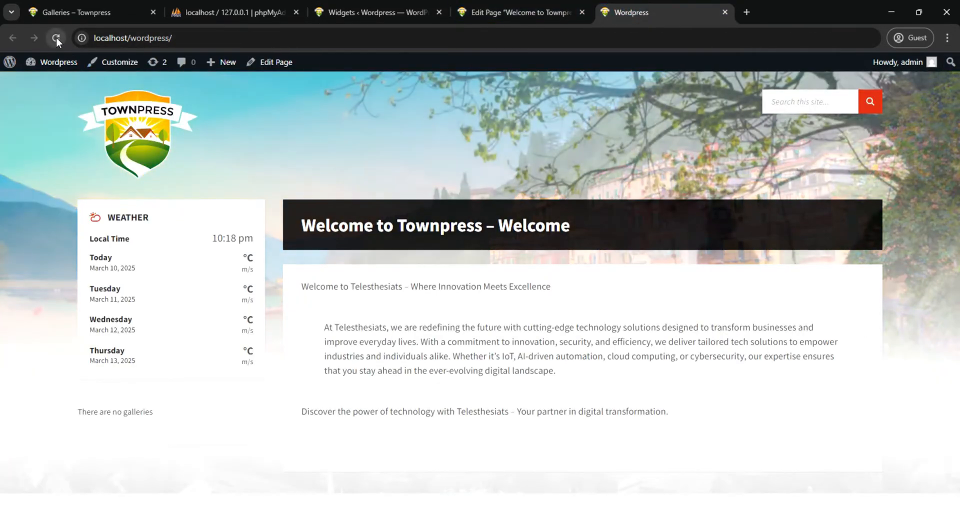
click(56, 37)
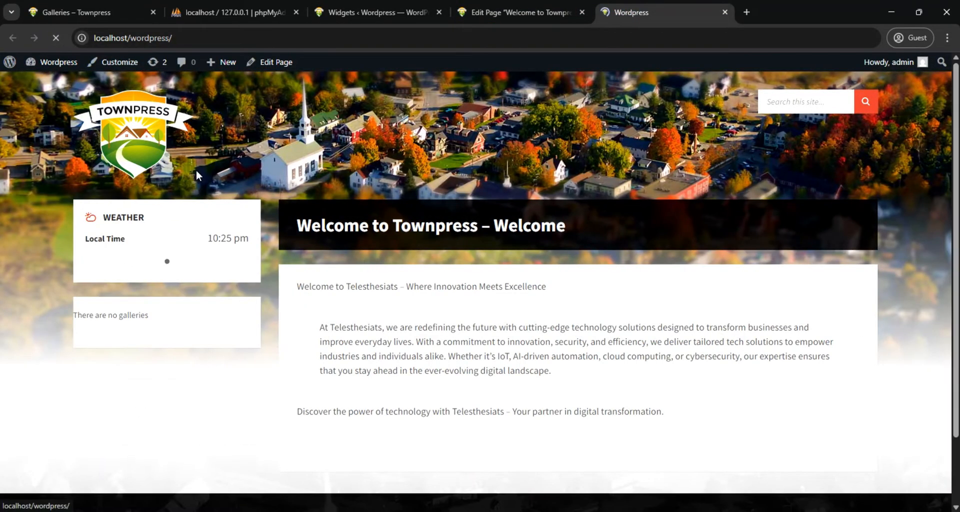
scroll(483, 294, down, 2)
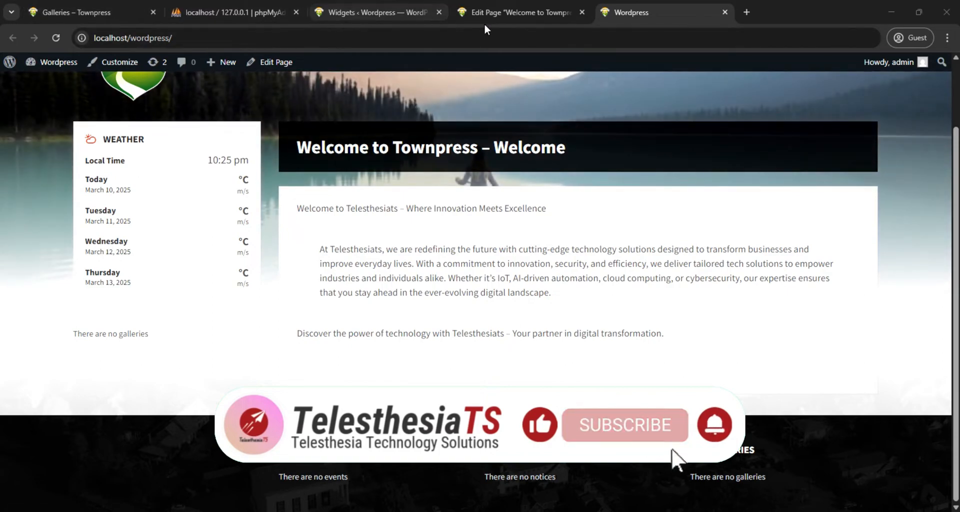
Paste the Telesthesiats introduction into the footer's Text widget and delete its closing "Discover the power of technology" and "About Us" lines
click(378, 15)
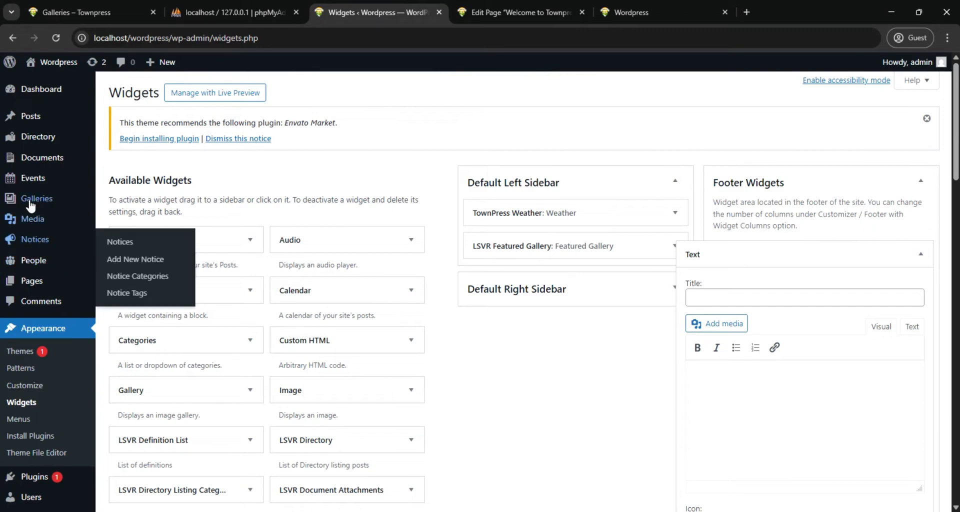
mouse_move(32, 203)
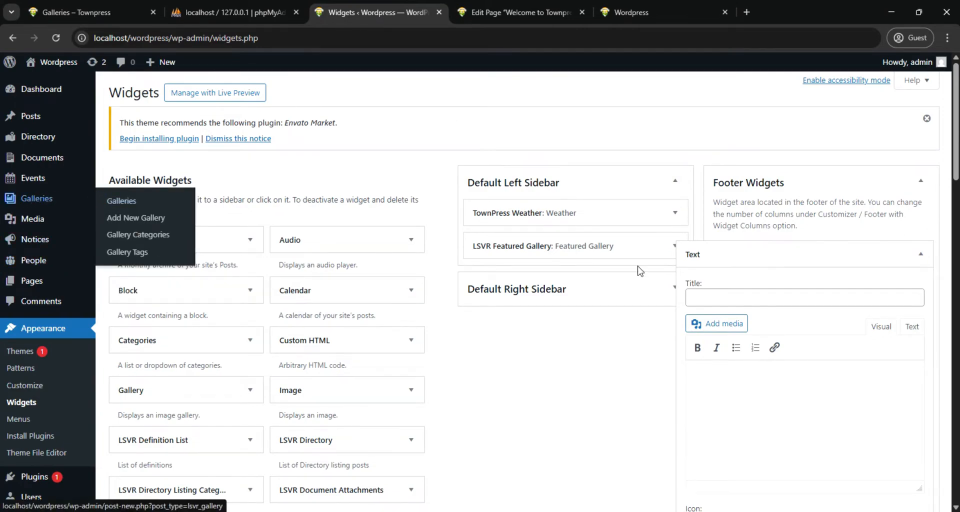
scroll(736, 397, down, 2)
scroll(739, 388, down, 2)
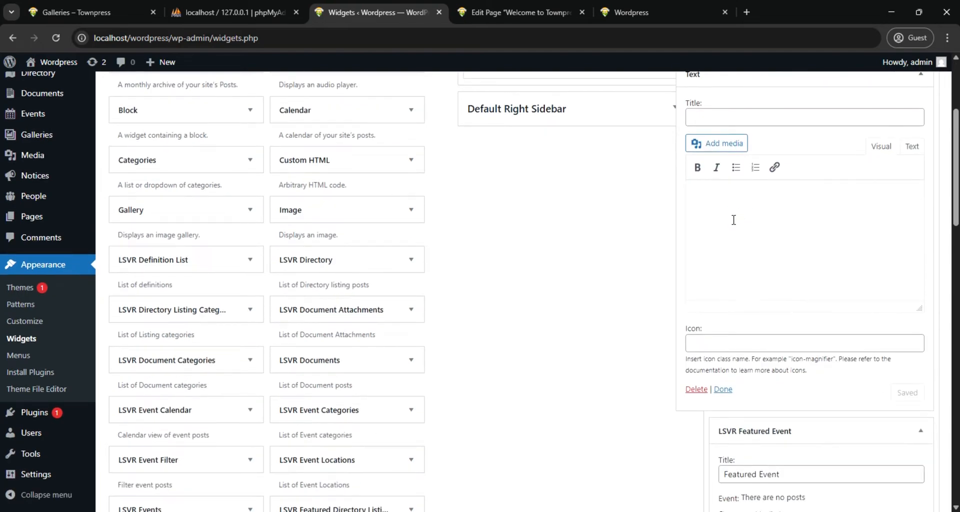
key(ctrl+v)
drag(761, 293, 692, 241)
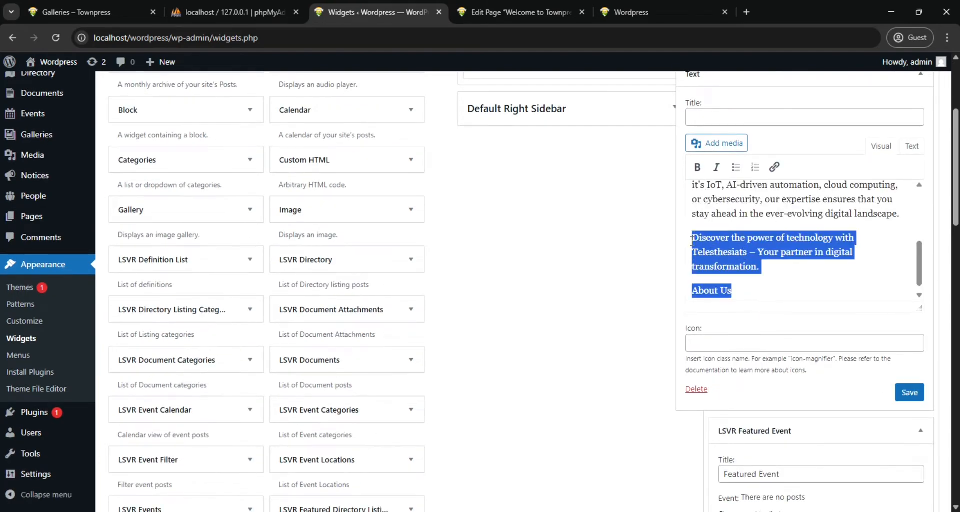
key(BackSpace)
Delete the "Welcome to Telesthesiats – Where Innovation Meets Excellence" line and the leftover blank lines from the Text widget's content
scroll(788, 256, up, 2)
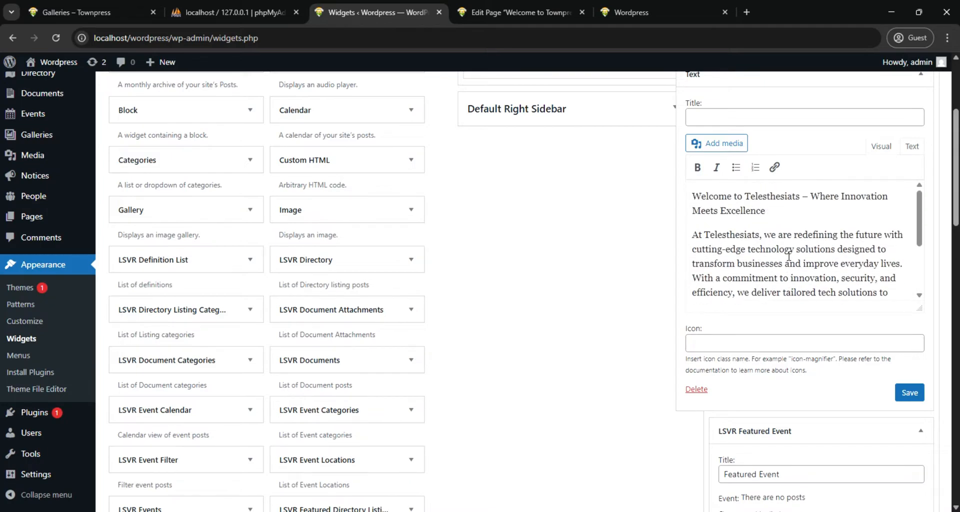
click(771, 218)
drag(770, 216, 680, 193)
key(BackSpace)
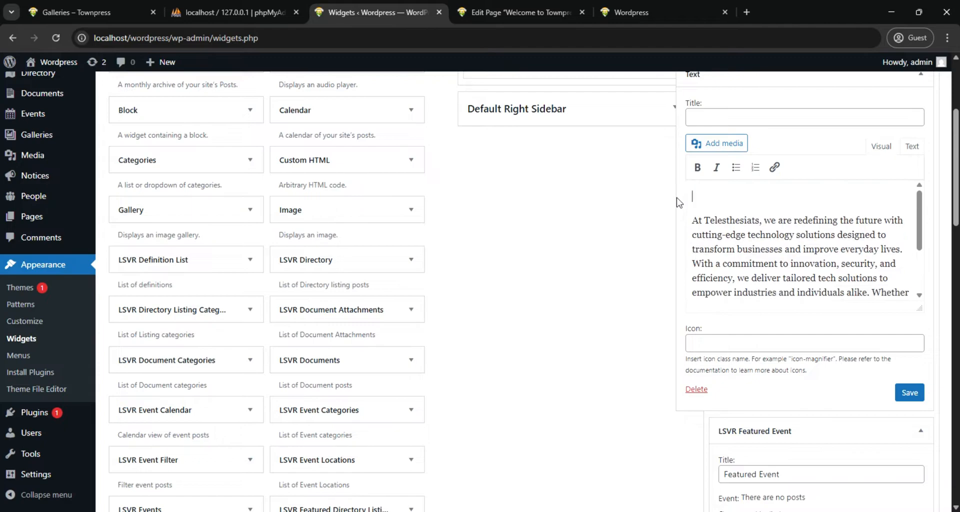
key(Delete)
scroll(755, 278, down, 1)
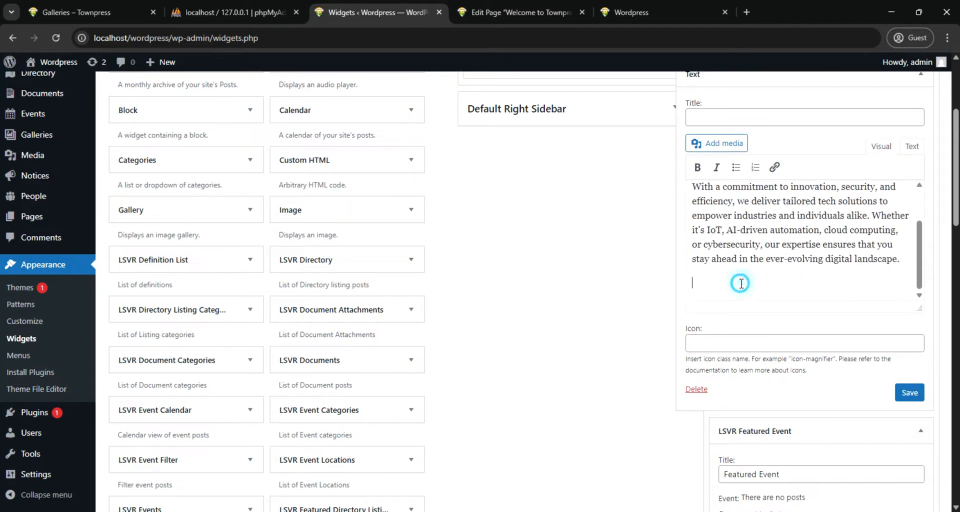
click(690, 271)
key(BackSpace)
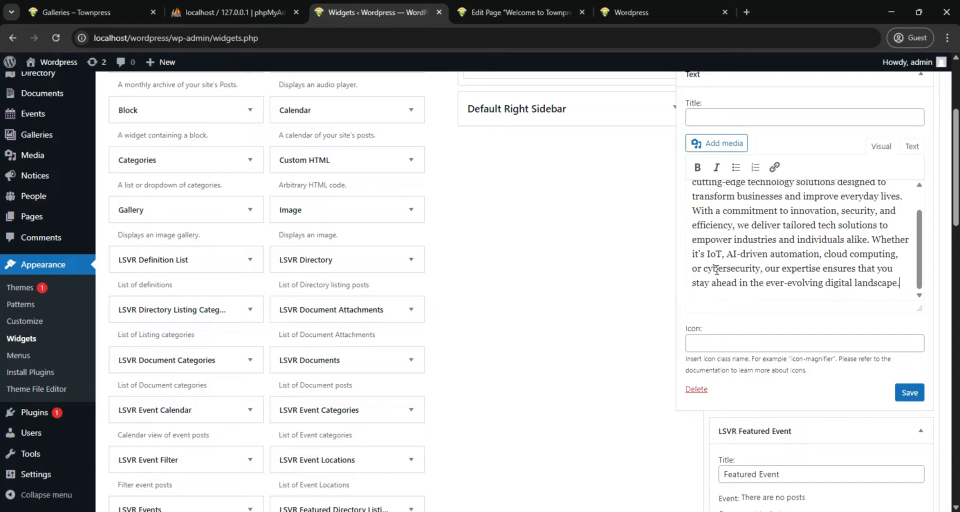
Title the footer's Text widget "About Telesthesiats" and save the widget
scroll(716, 270, up, 1)
click(730, 119)
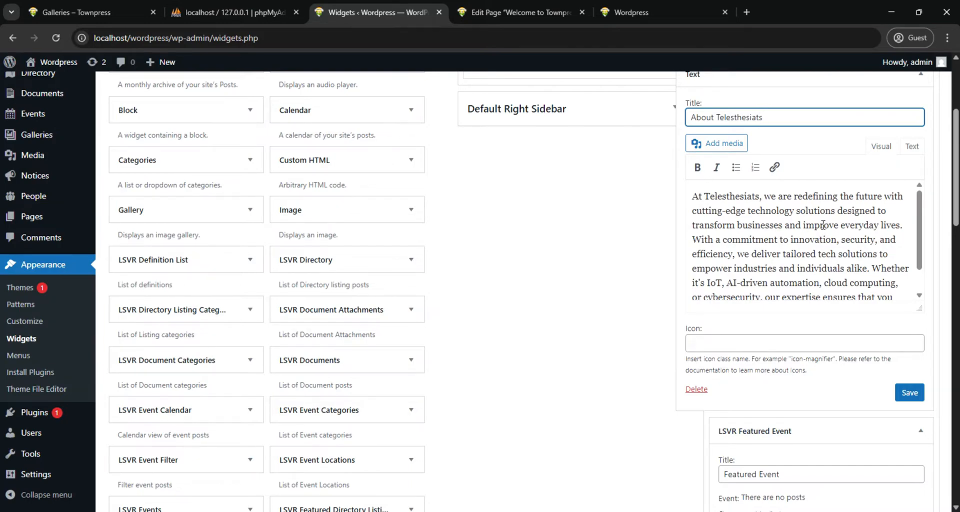
scroll(793, 242, up, 1)
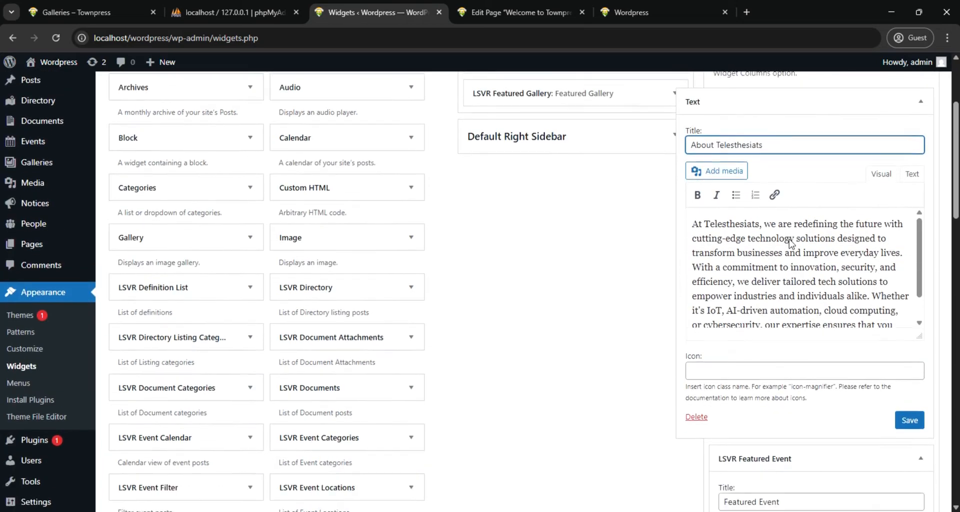
scroll(929, 276, down, 3)
click(910, 272)
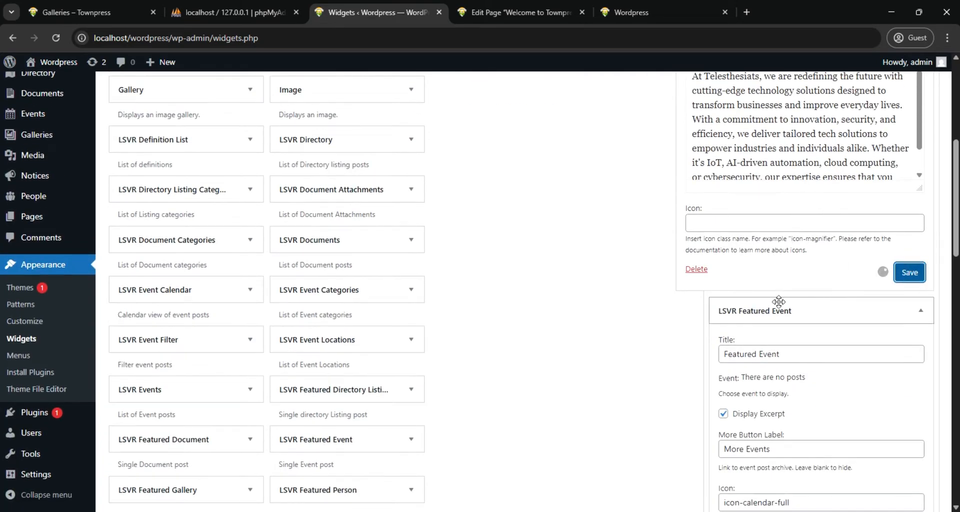
Reload the local homepage and check how the Text widget appears in the footer
click(650, 12)
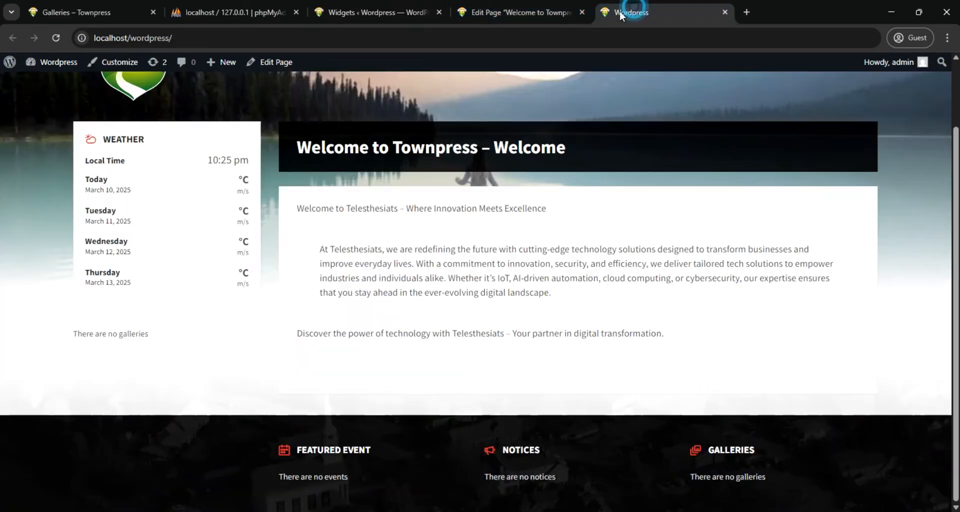
click(58, 37)
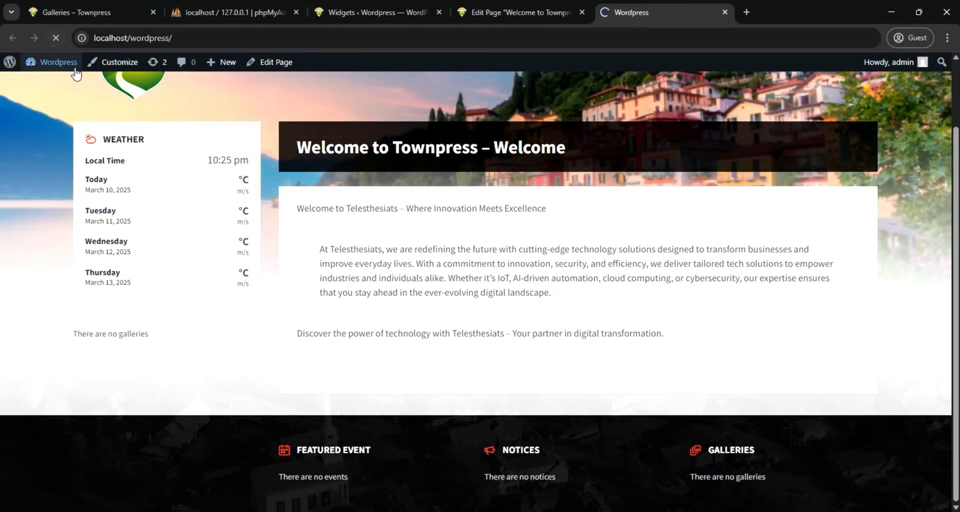
scroll(145, 444, down, 2)
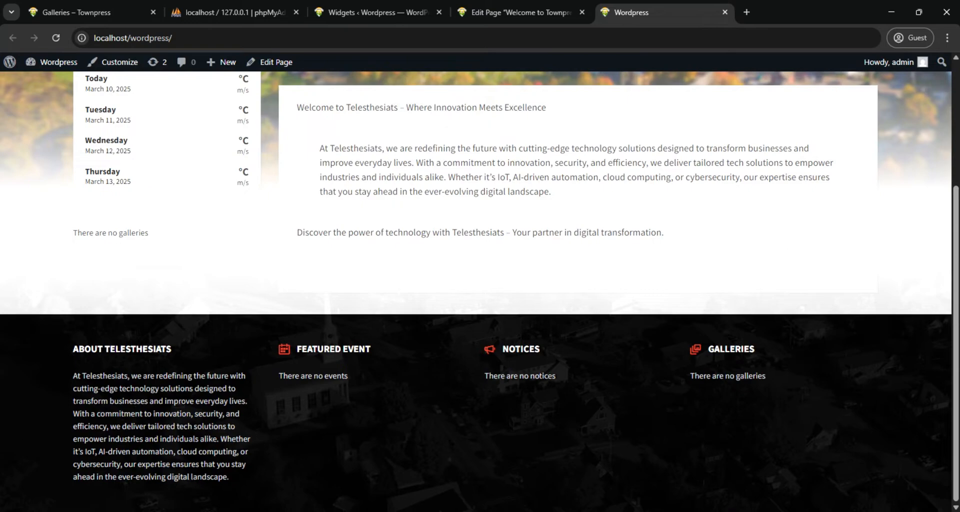
scroll(648, 170, up, 1)
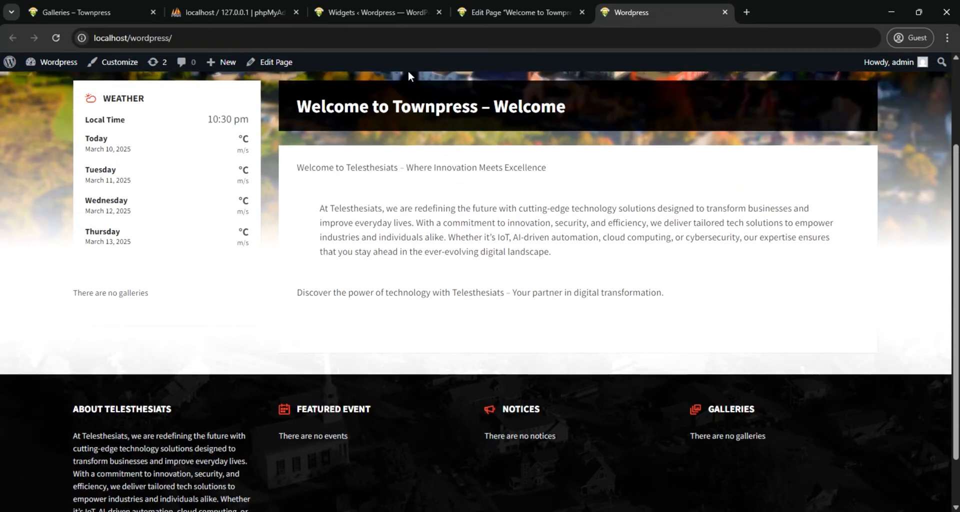
Open the Galleries management page in the site's admin and start a new gallery
click(348, 12)
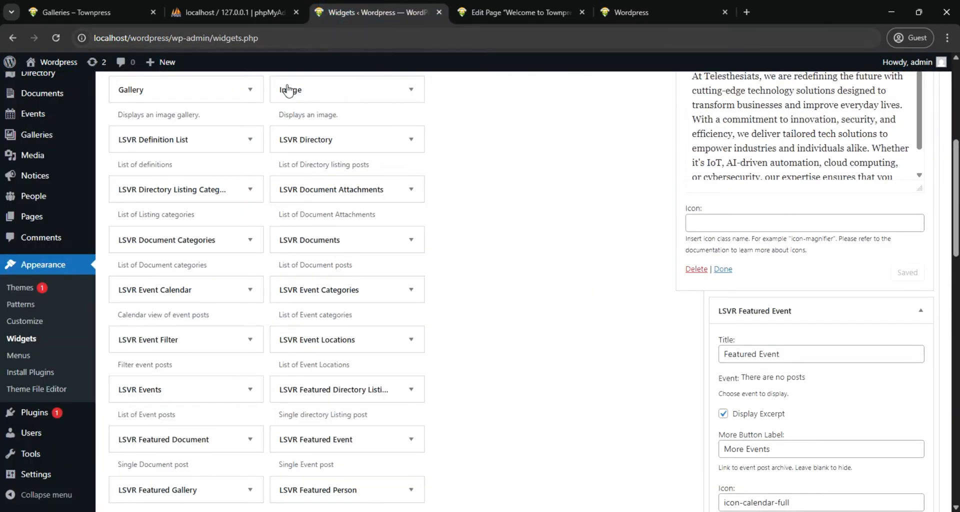
mouse_move(35, 143)
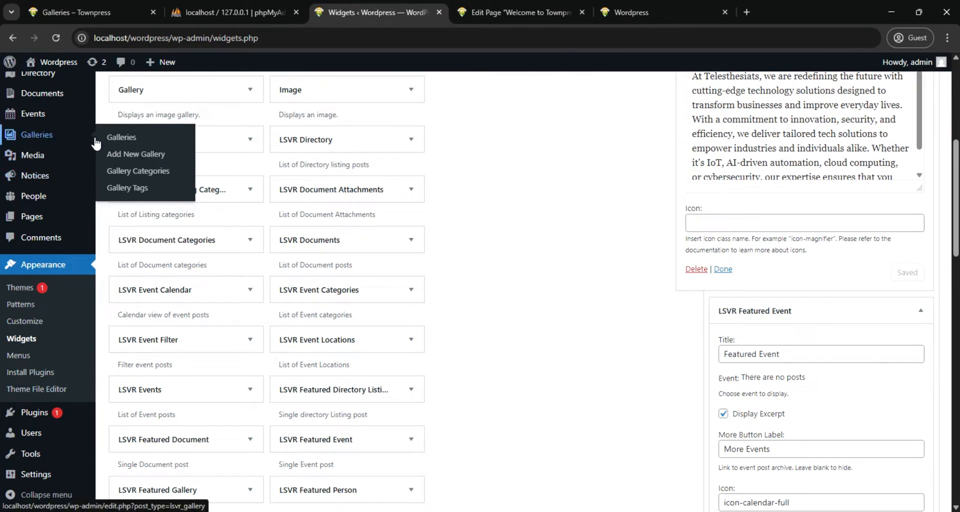
click(41, 139)
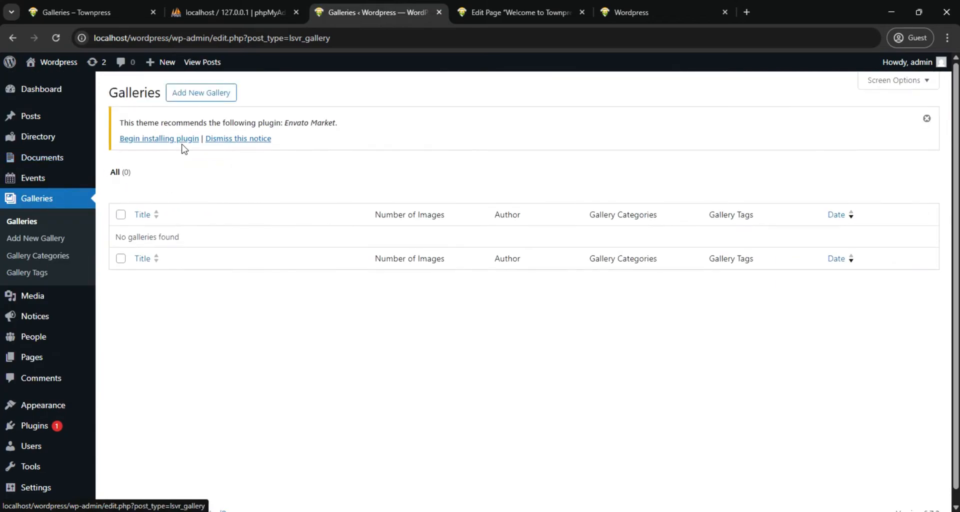
click(218, 92)
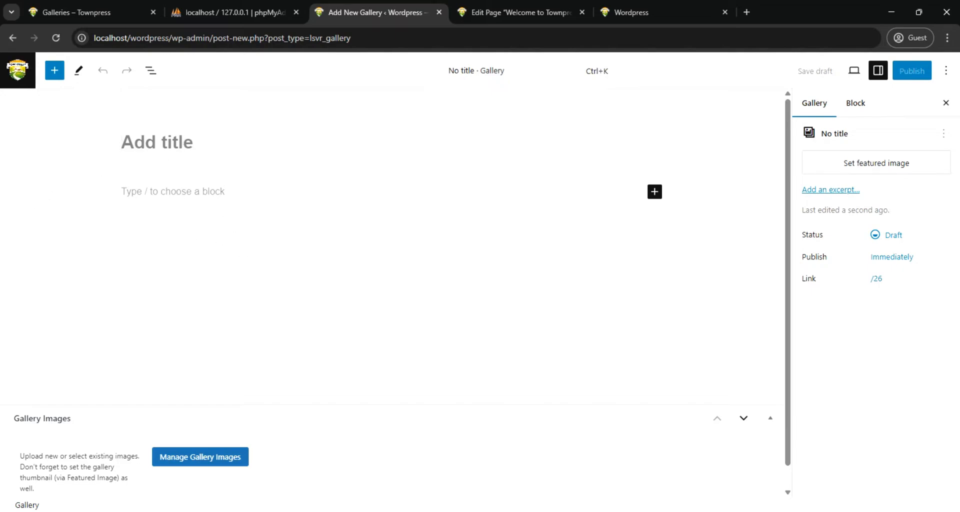
Look in the "Friday Jazz Night" subfolder of the images folder in File Explorer, then return to the new gallery's editor
click(415, 511)
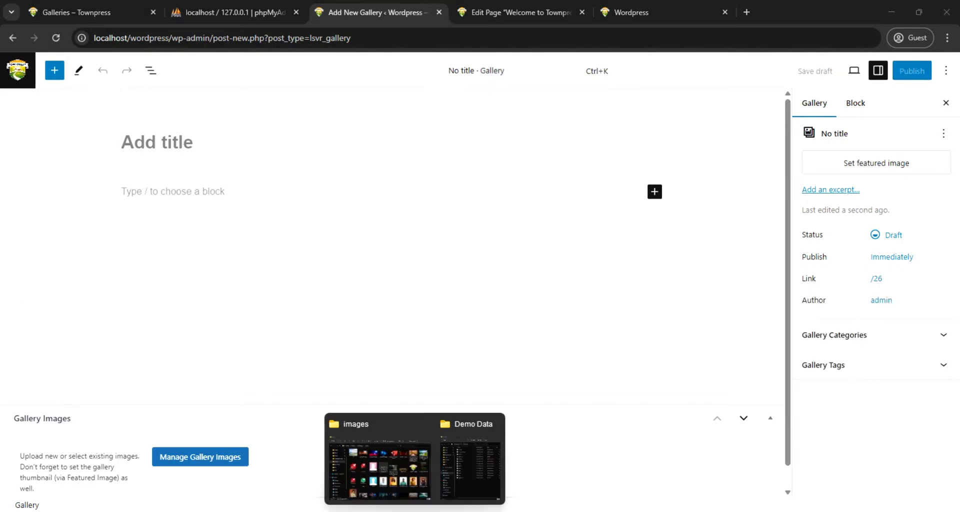
click(396, 469)
scroll(485, 310, up, 2)
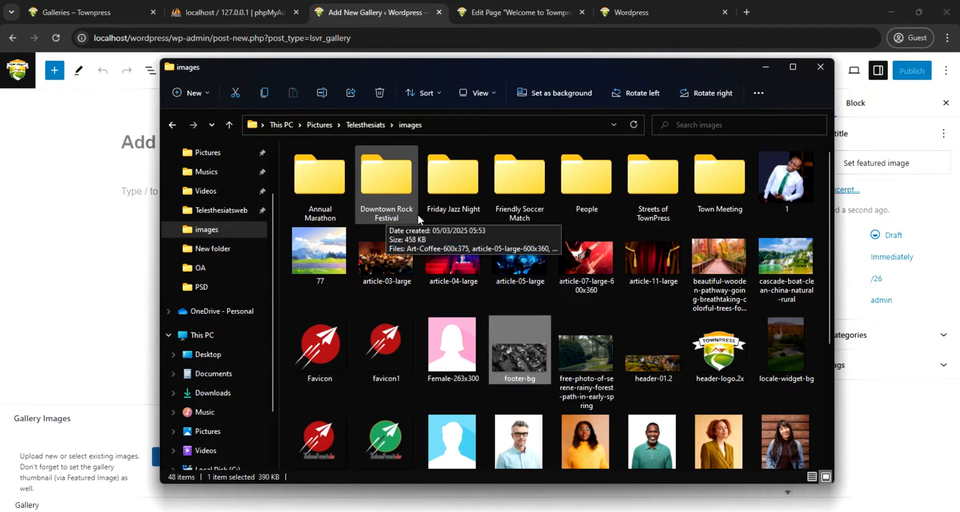
click(454, 212)
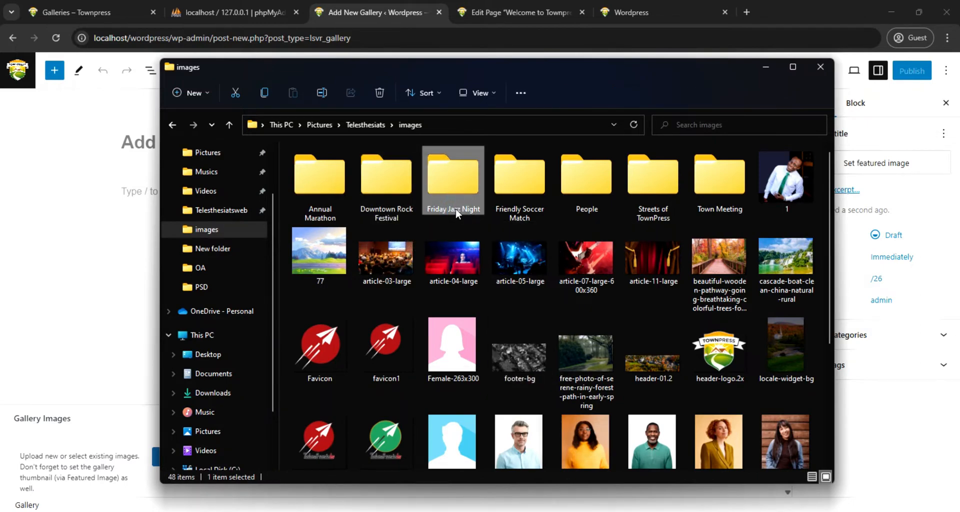
click(456, 208)
key(ctrl+c)
double_click(455, 177)
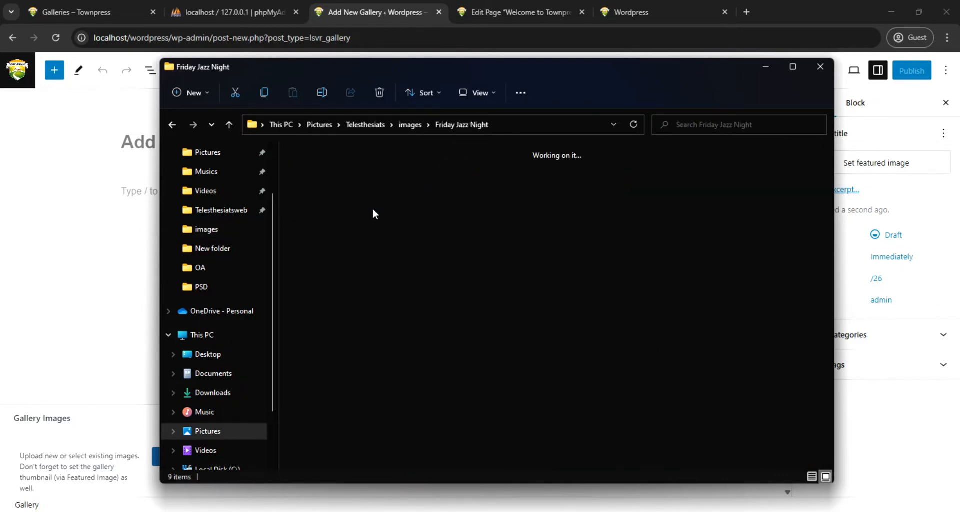
click(114, 200)
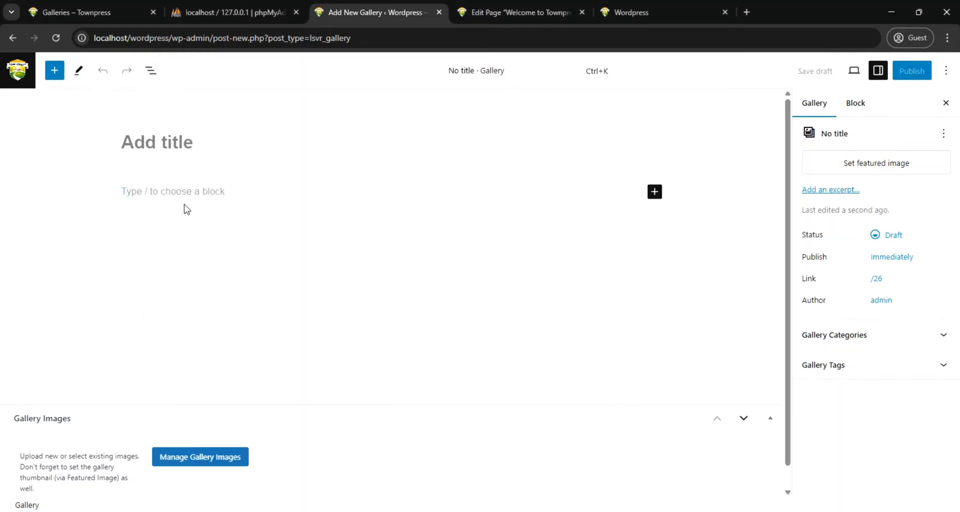
Title the new gallery "Friday Jazz Night" and upload all nine images from the Friday Jazz Night folder to the media library
click(186, 144)
key(ctrl+v)
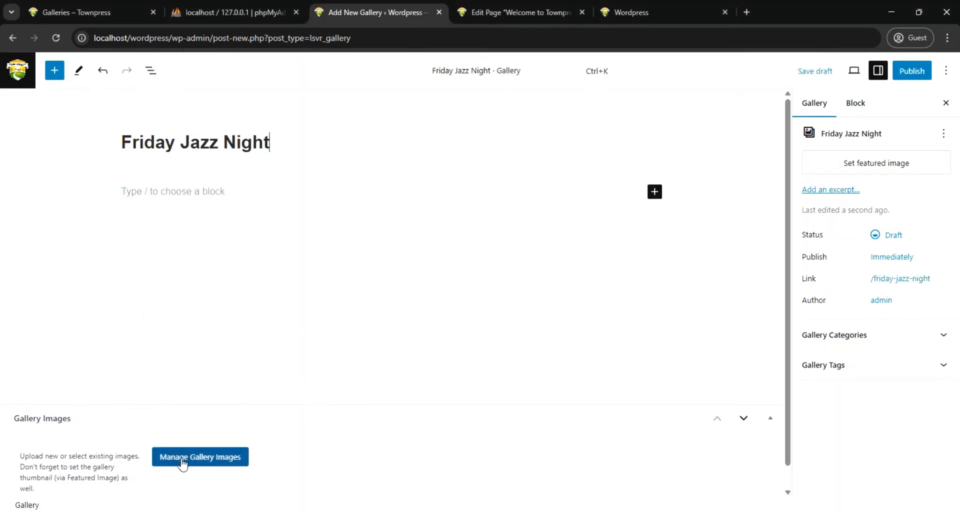
scroll(195, 455, down, 1)
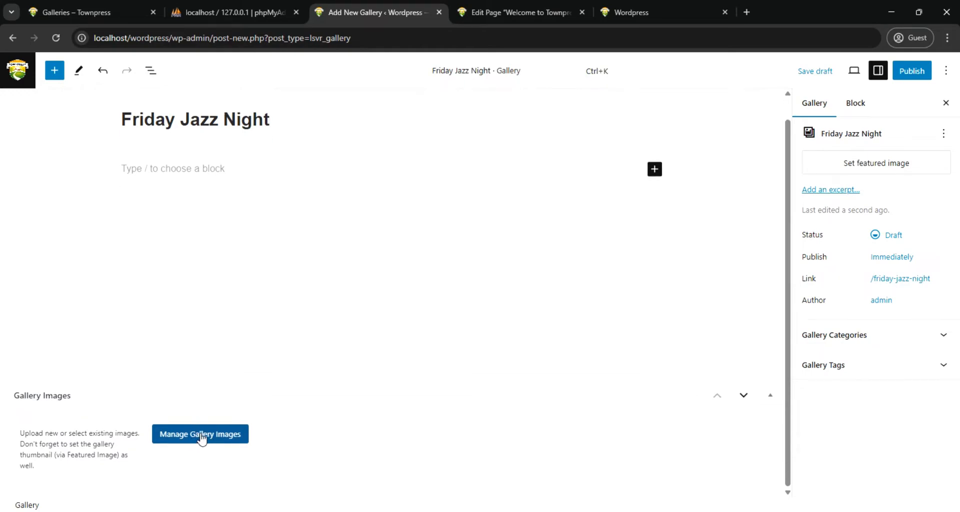
click(202, 439)
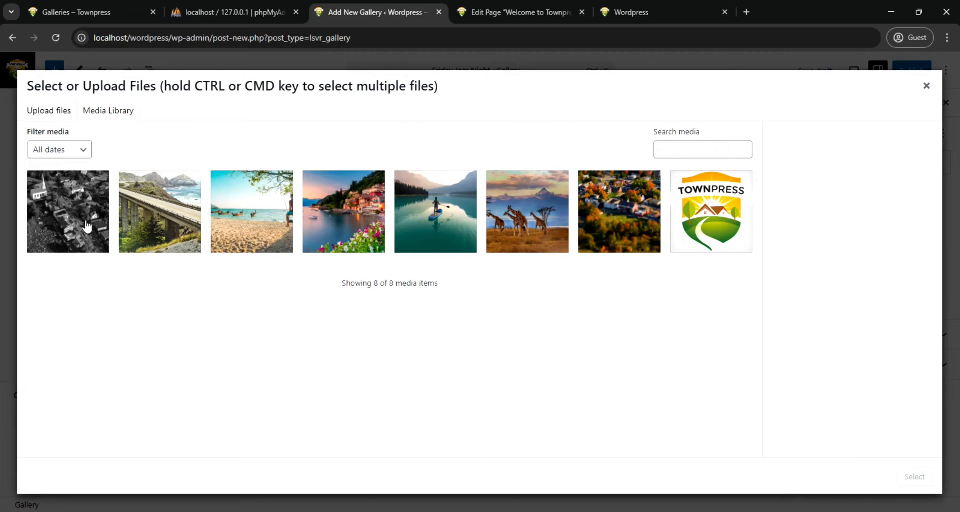
mouse_move(414, 511)
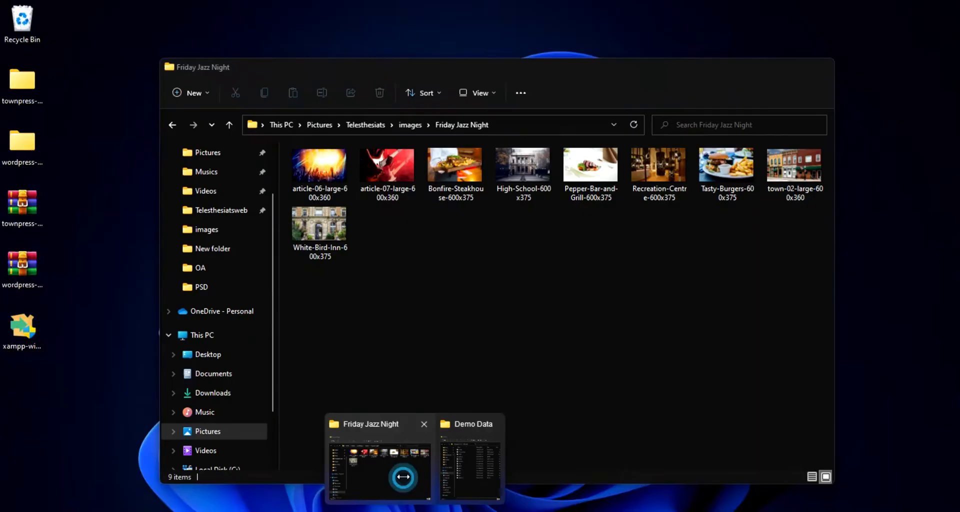
click(395, 473)
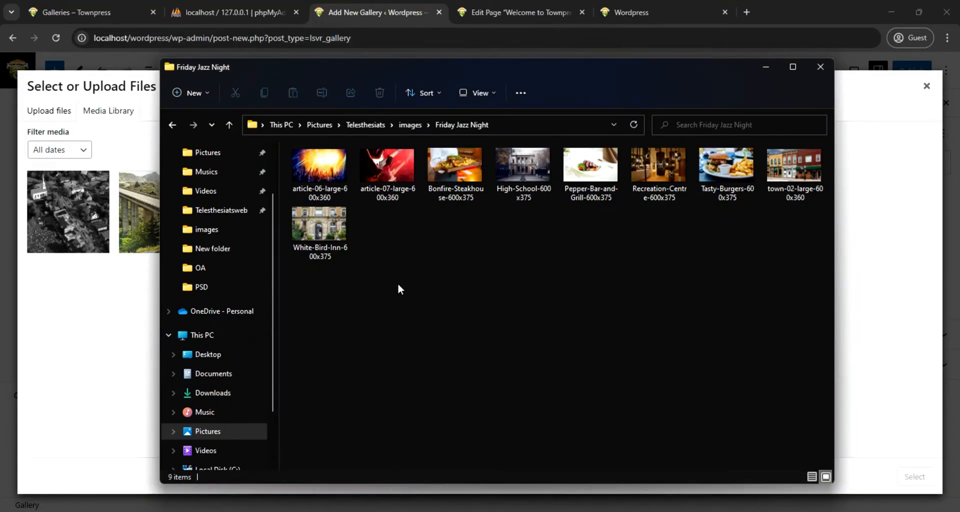
drag(343, 334, 840, 171)
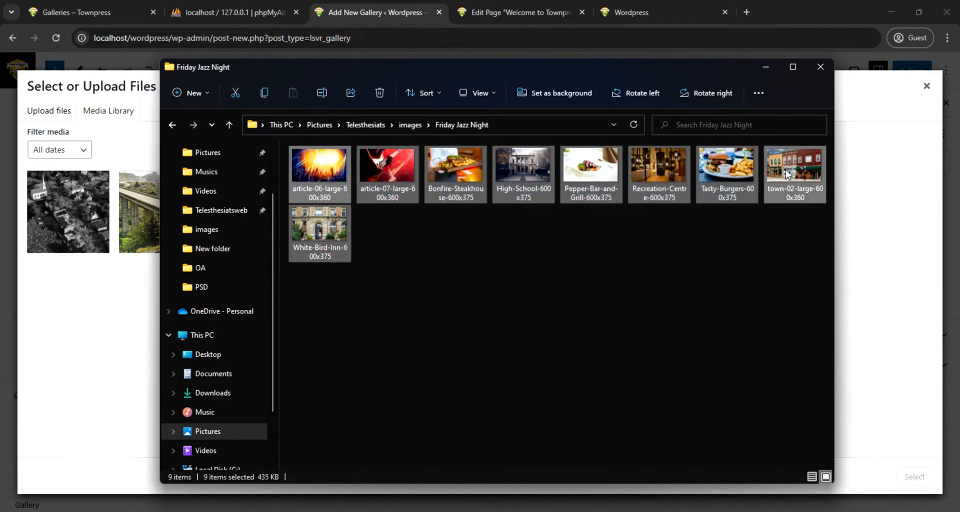
drag(326, 183, 71, 338)
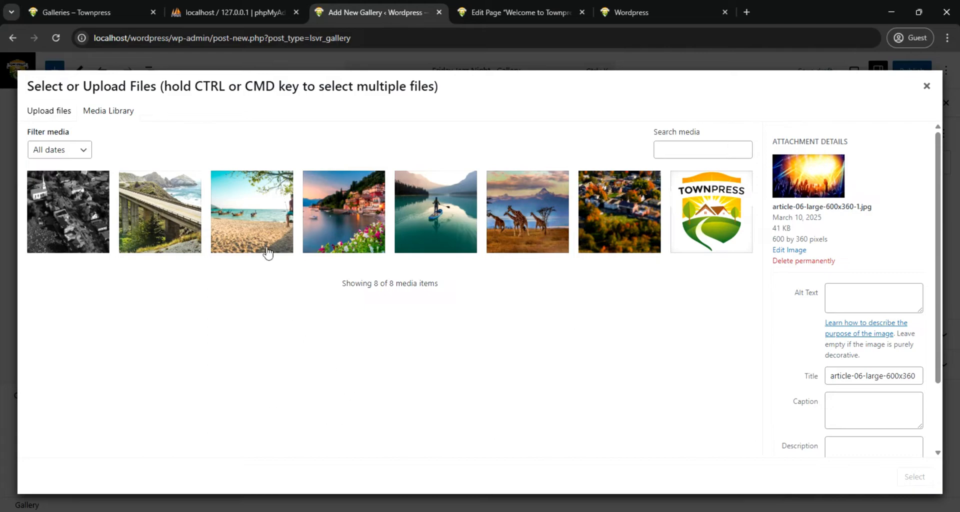
Reload the gallery editor, discarding unsaved changes, and enter "Friday Jazz Night" as the gallery title again
click(55, 38)
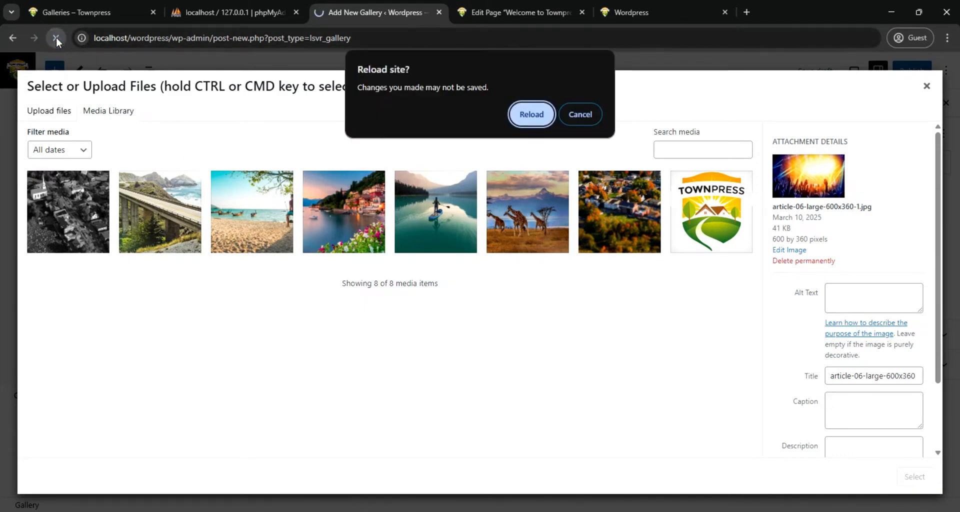
click(532, 115)
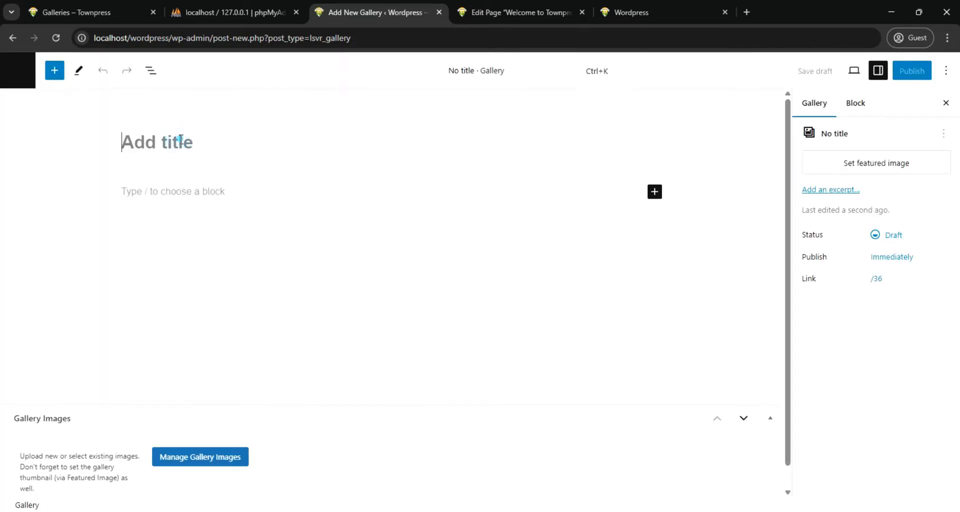
key(ctrl+v)
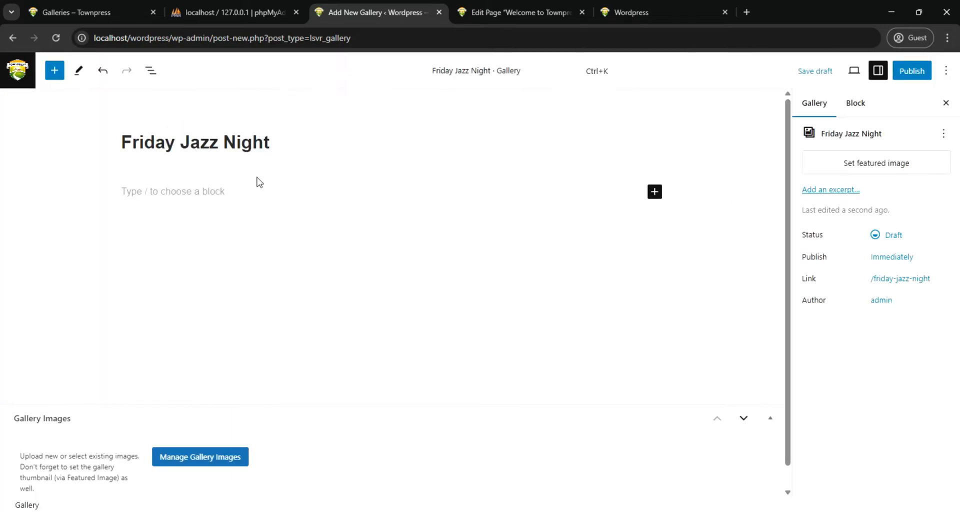
Add the nine uploaded images, from White-Bird-Inn through article-06-large, to the Friday Jazz Night gallery
click(224, 456)
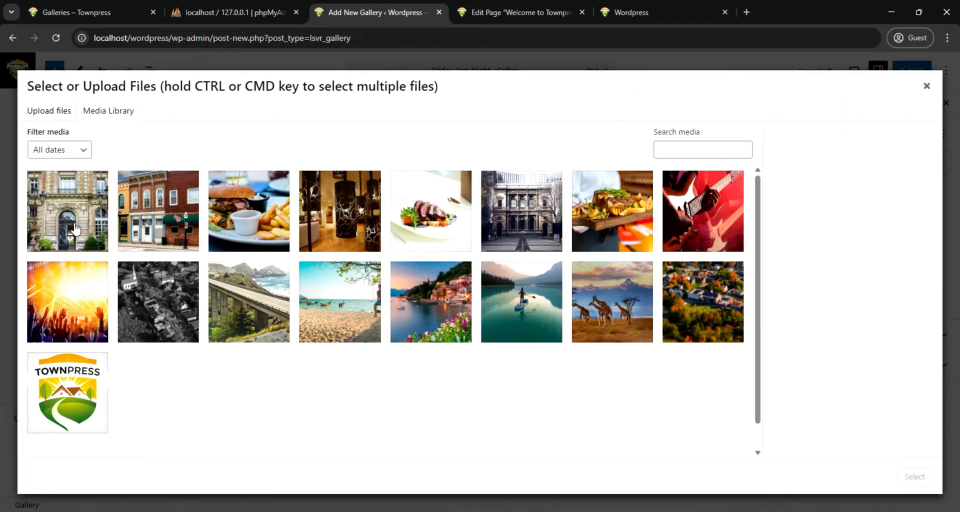
click(64, 203)
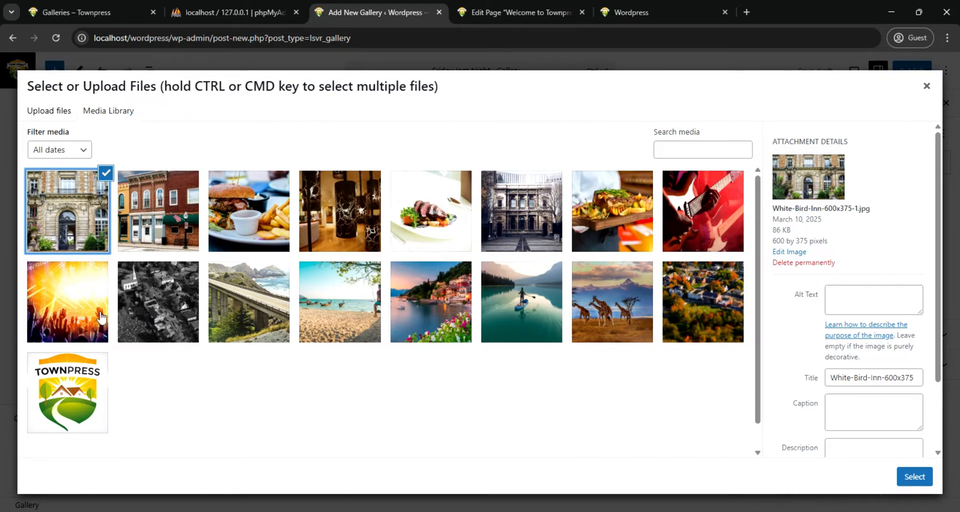
shift+click(82, 311)
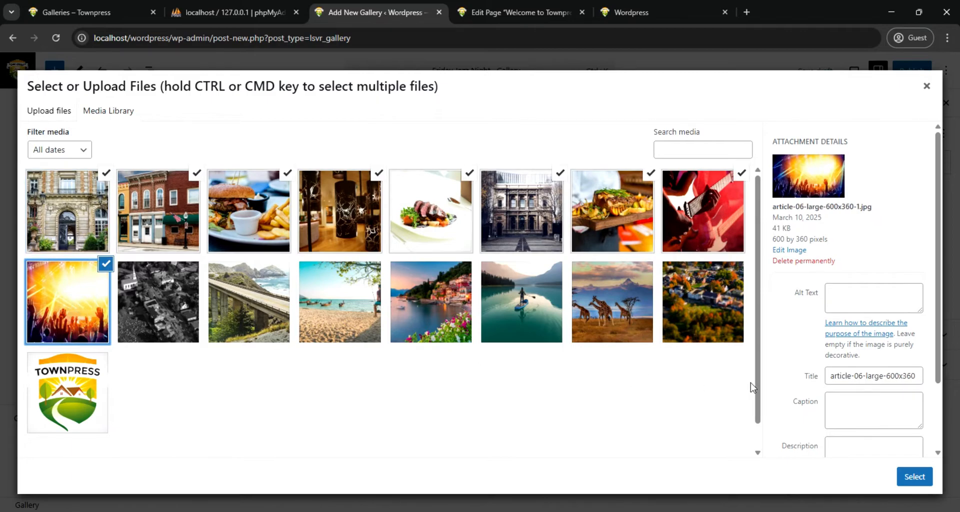
click(908, 479)
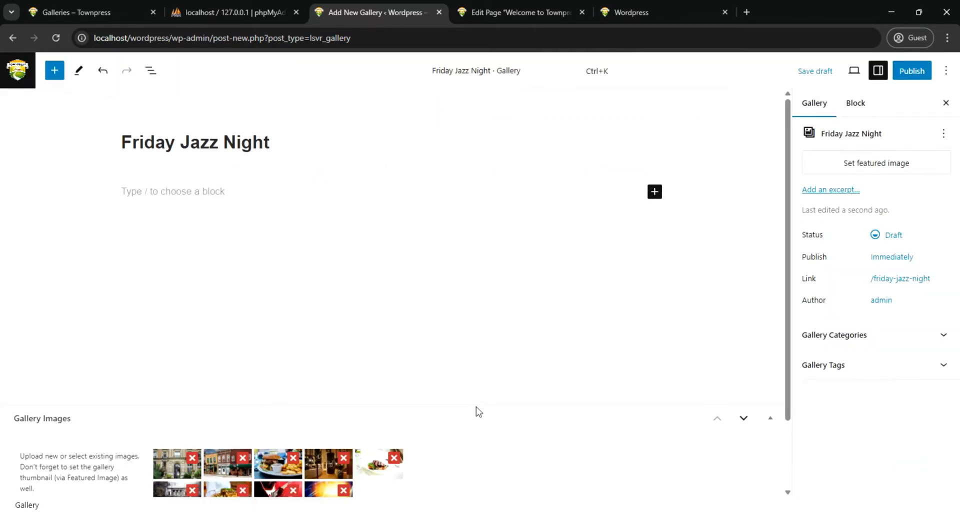
scroll(300, 459, down, 3)
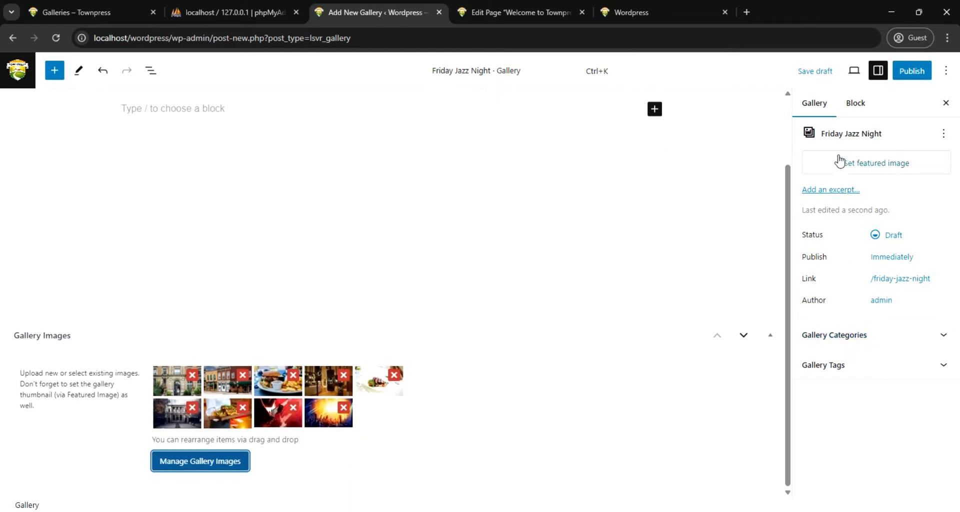
Set the concert crowd picture article-06-large-600x360 as the gallery's featured image
click(848, 163)
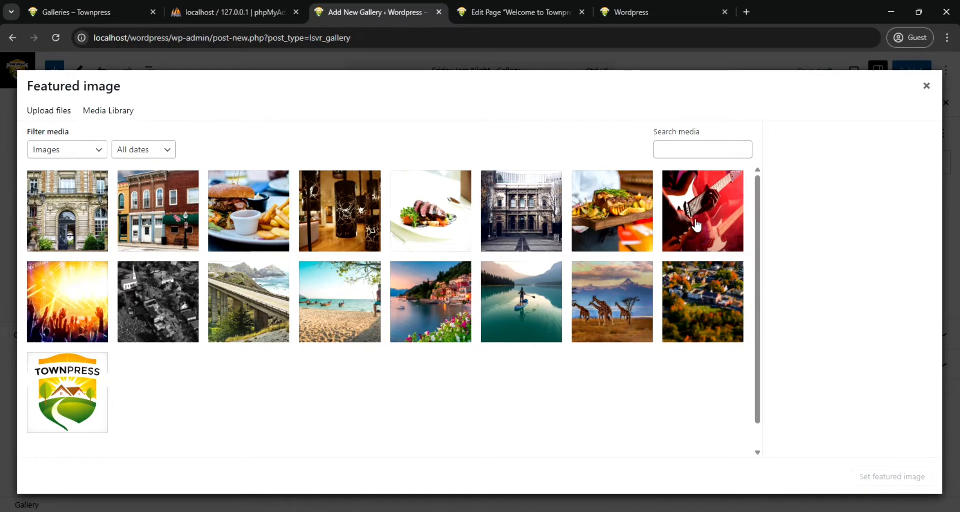
click(74, 304)
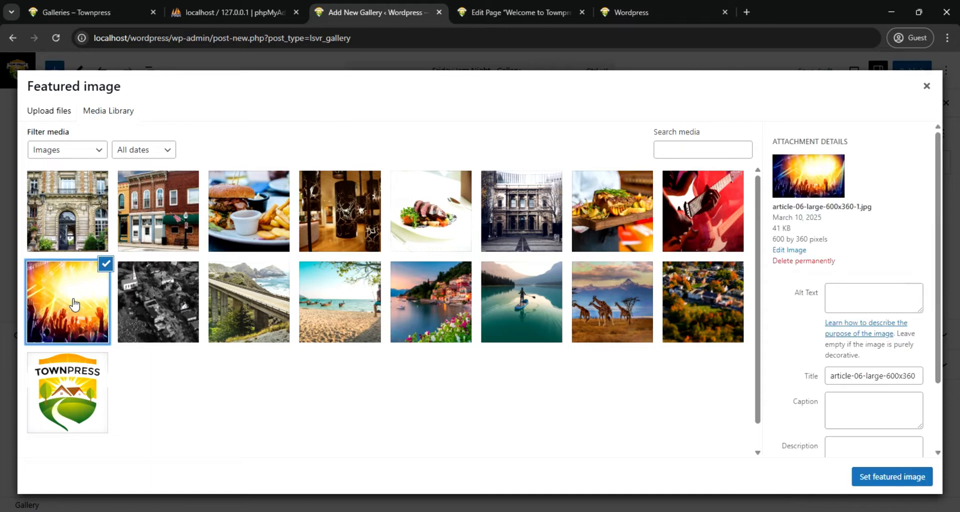
click(884, 482)
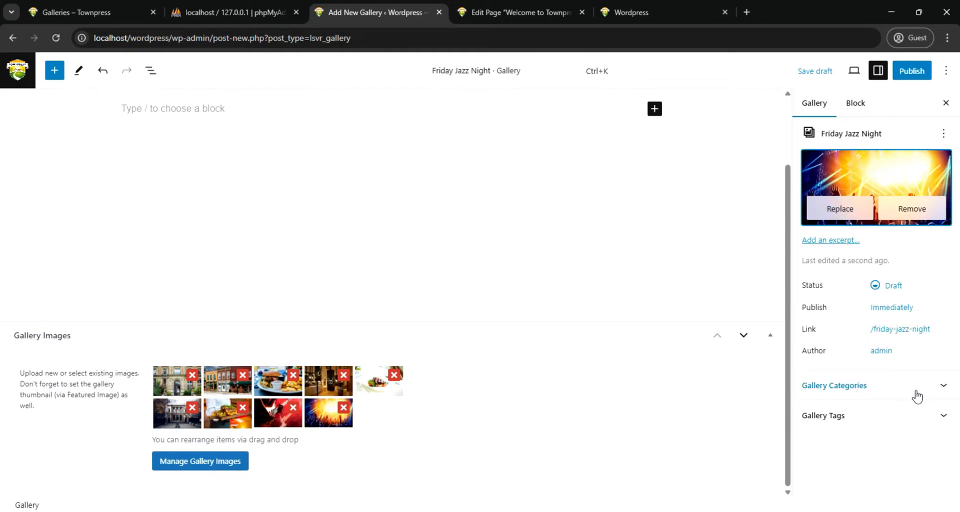
Create a new gallery category named "Music" for the Friday Jazz Night gallery
click(943, 387)
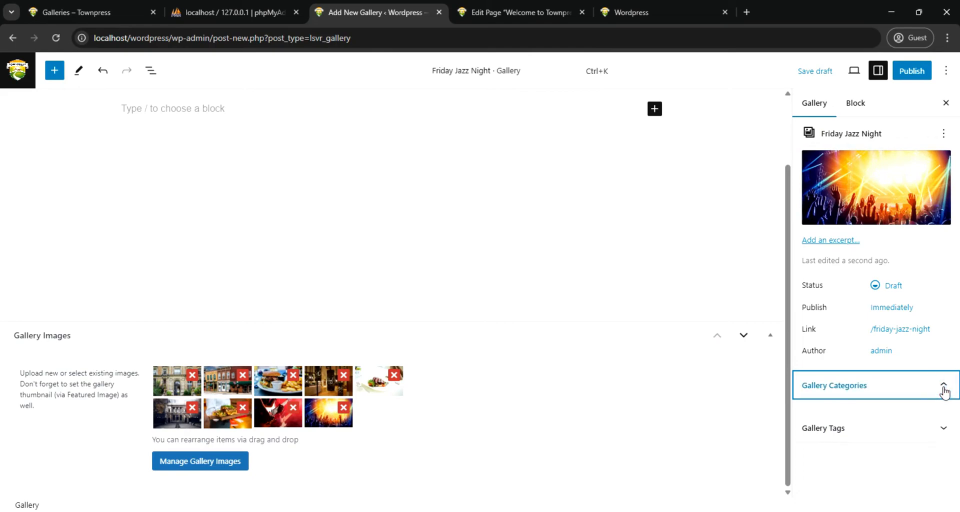
click(945, 388)
click(945, 388)
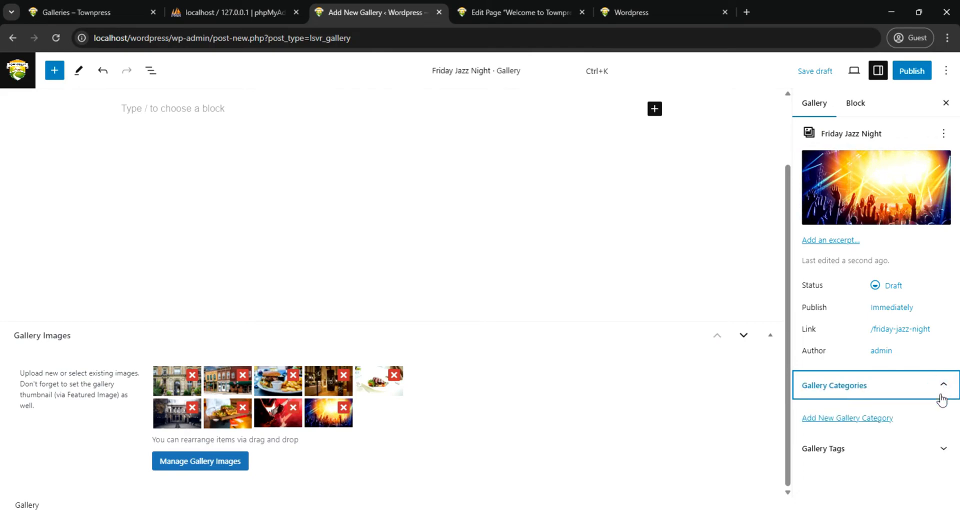
click(863, 422)
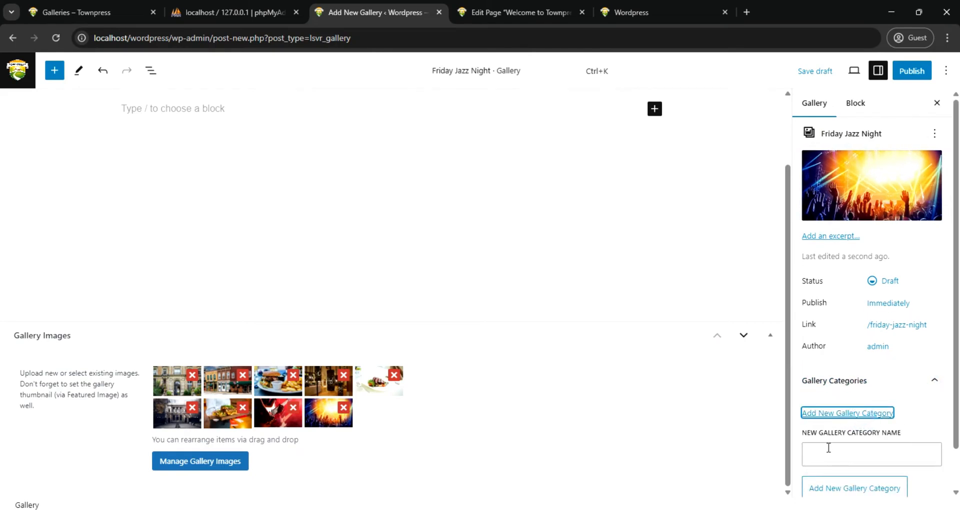
click(827, 455)
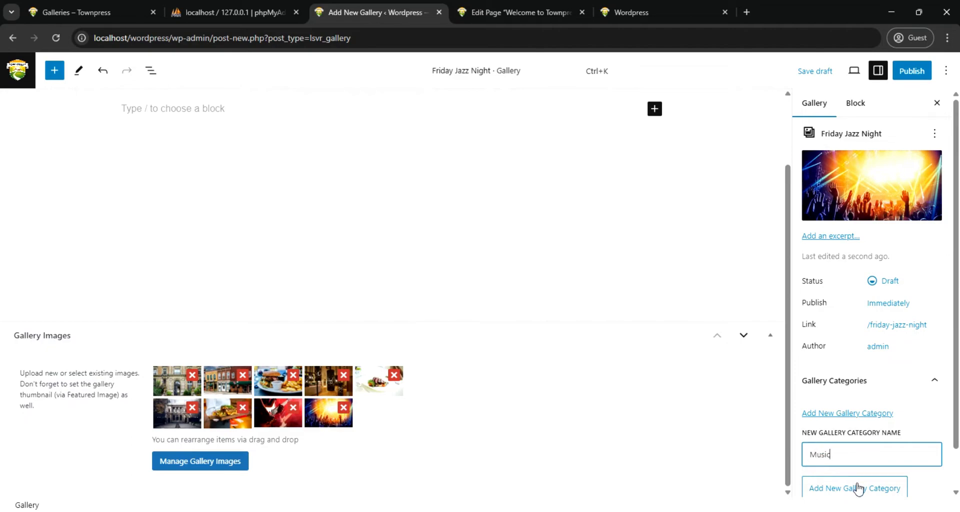
click(856, 487)
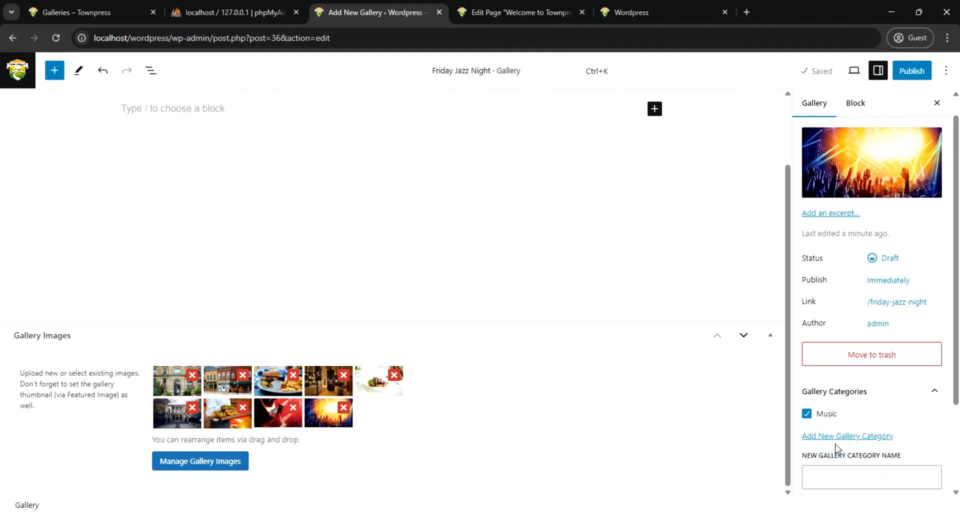
Create a second gallery category named "Party" without a parent category for the gallery
click(847, 437)
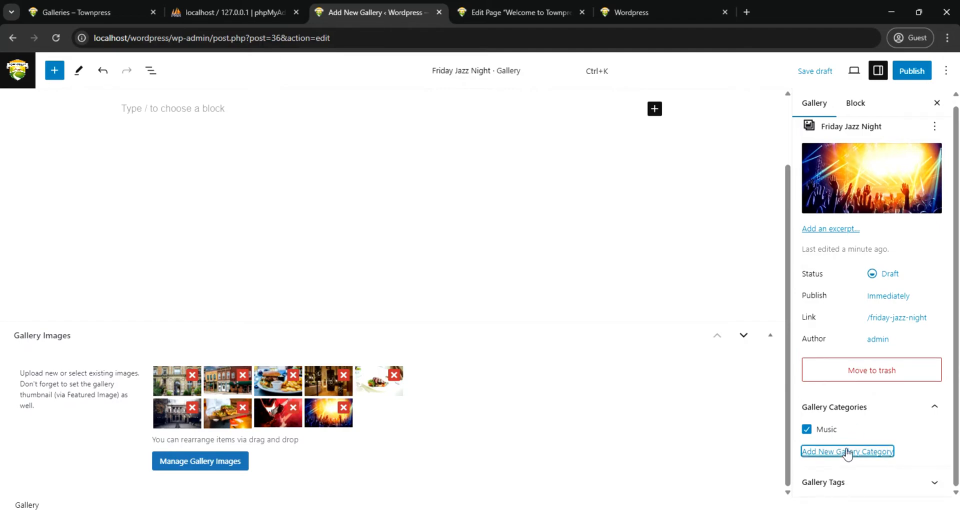
click(849, 453)
click(841, 471)
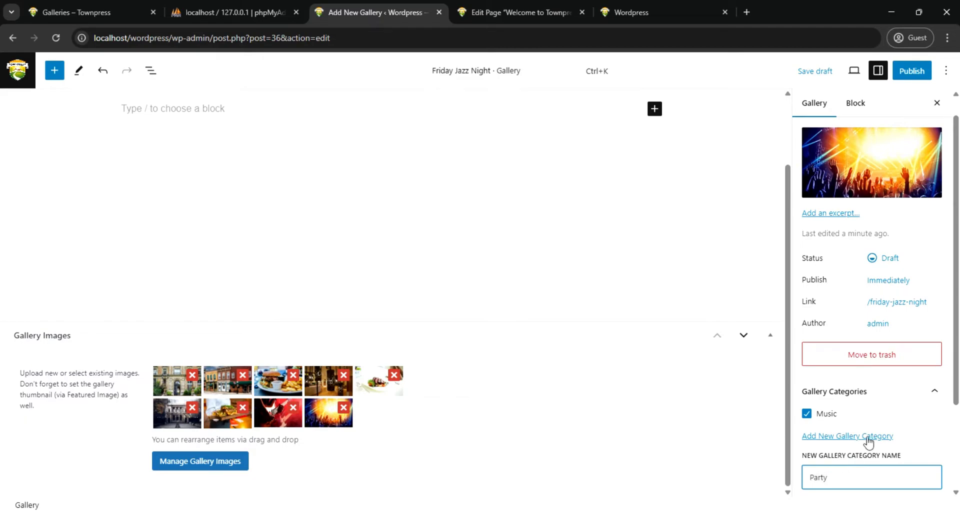
scroll(869, 442, down, 2)
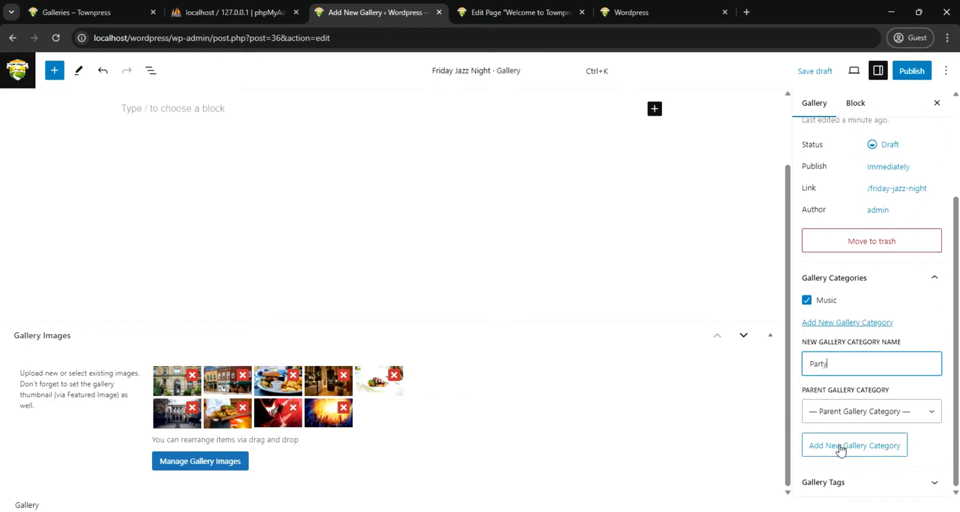
click(842, 450)
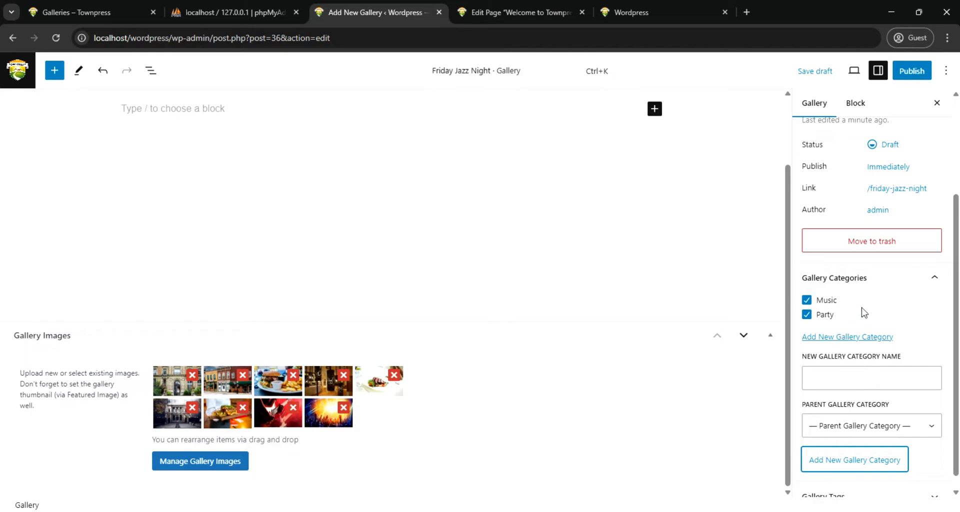
Write the paragraph "Relax every Friday night" as the gallery's description below its title
scroll(880, 287, up, 3)
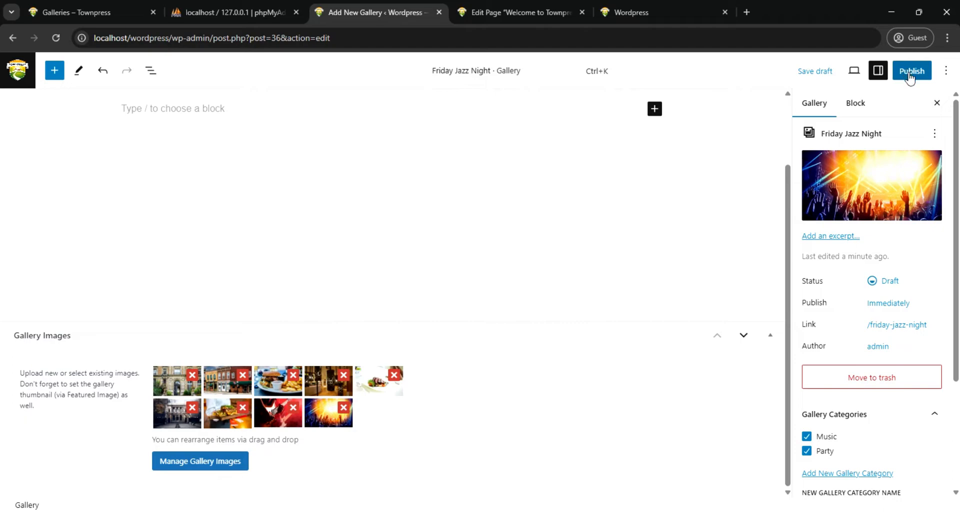
scroll(244, 189, up, 2)
click(212, 197)
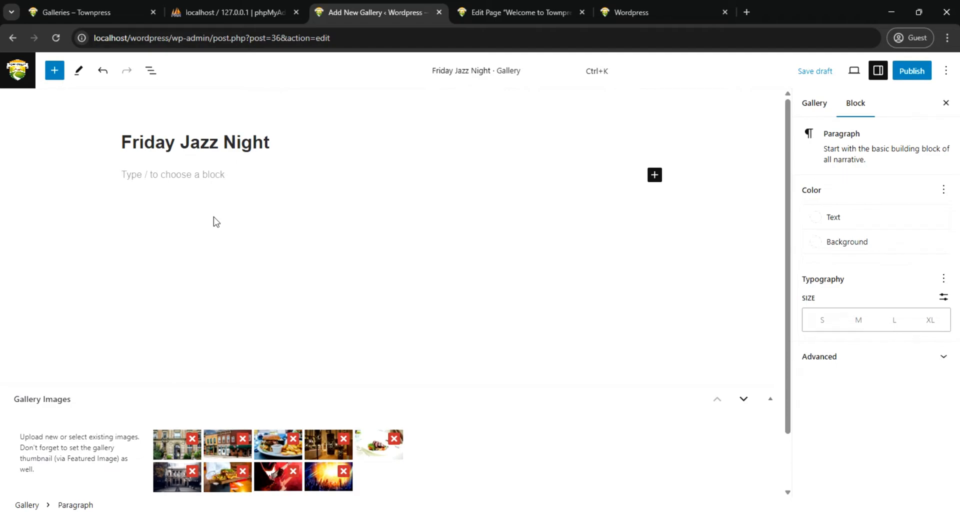
text(E)
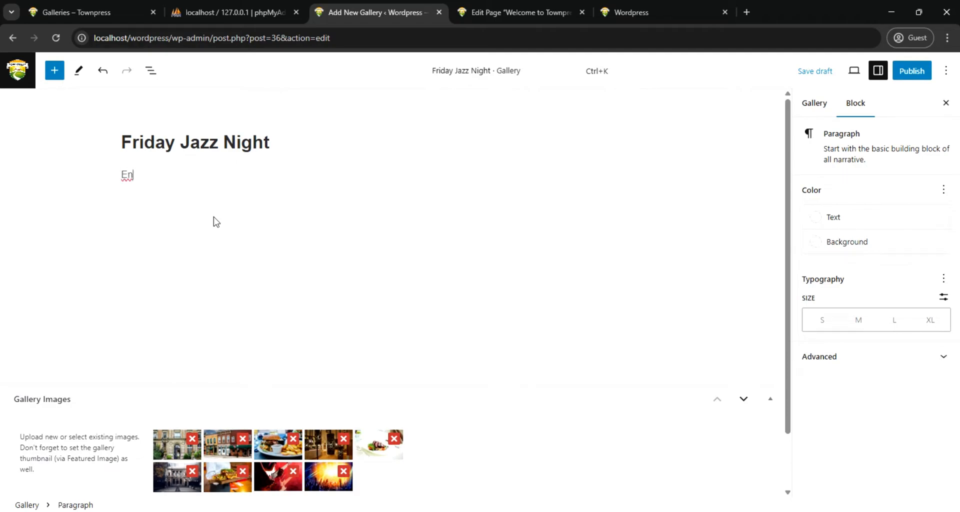
key(BackSpace)
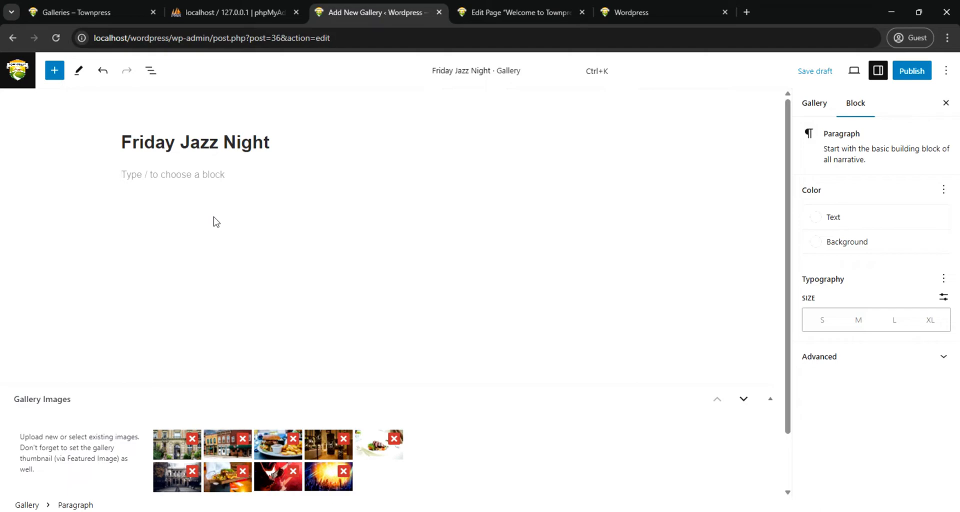
text(Relax every friday night)
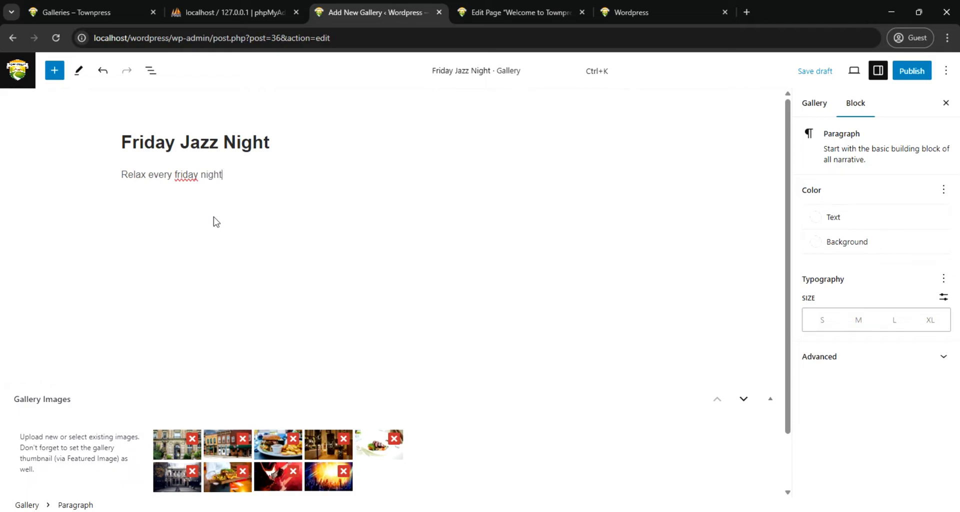
click(176, 174)
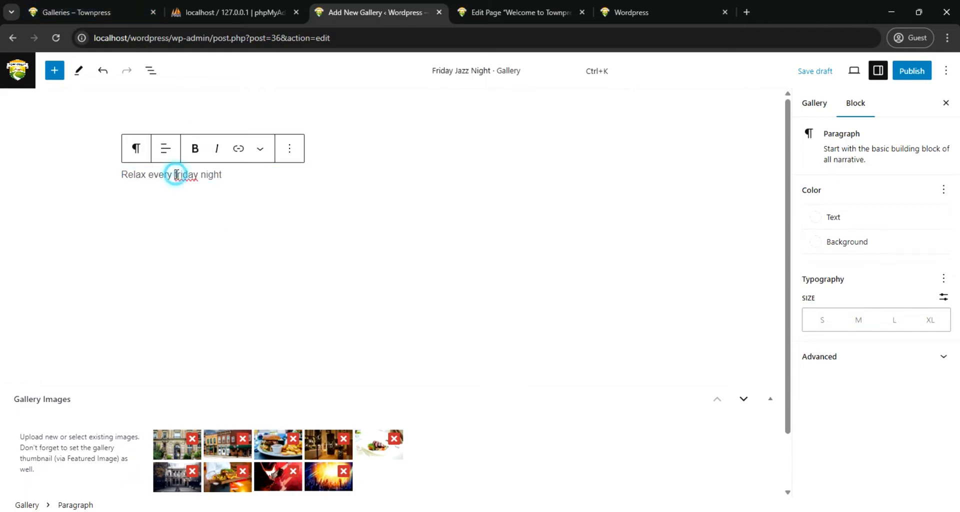
key(Delete)
text(F)
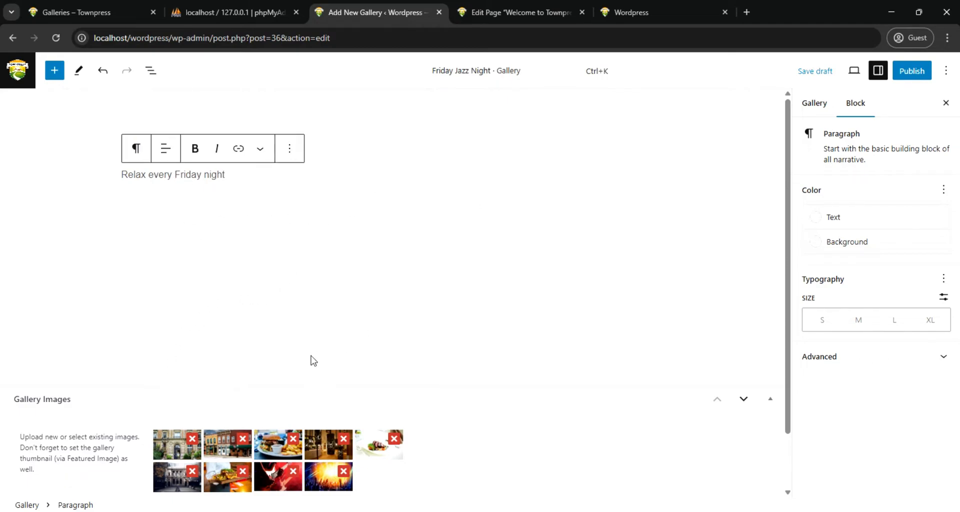
click(242, 194)
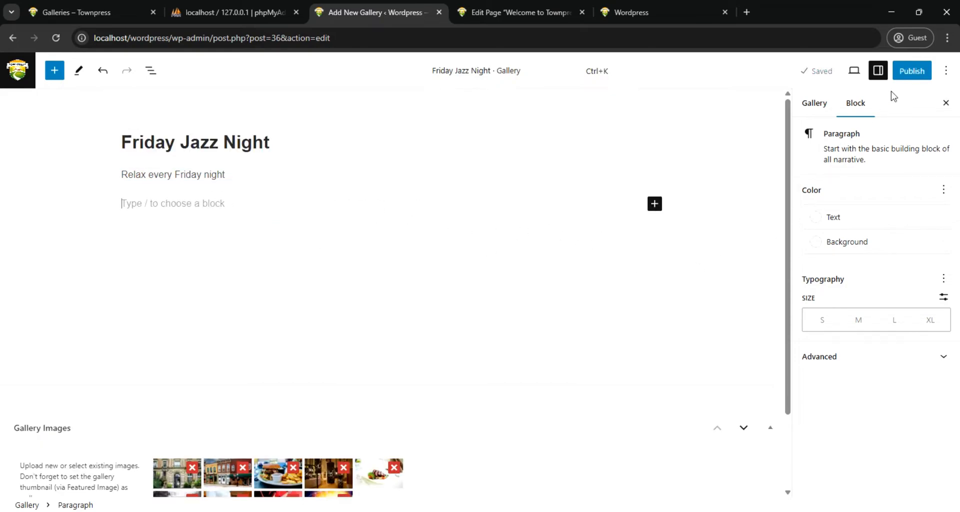
Publish the Friday Jazz Night gallery and check its listing in the sidebar and footer of the refreshed homepage
click(911, 70)
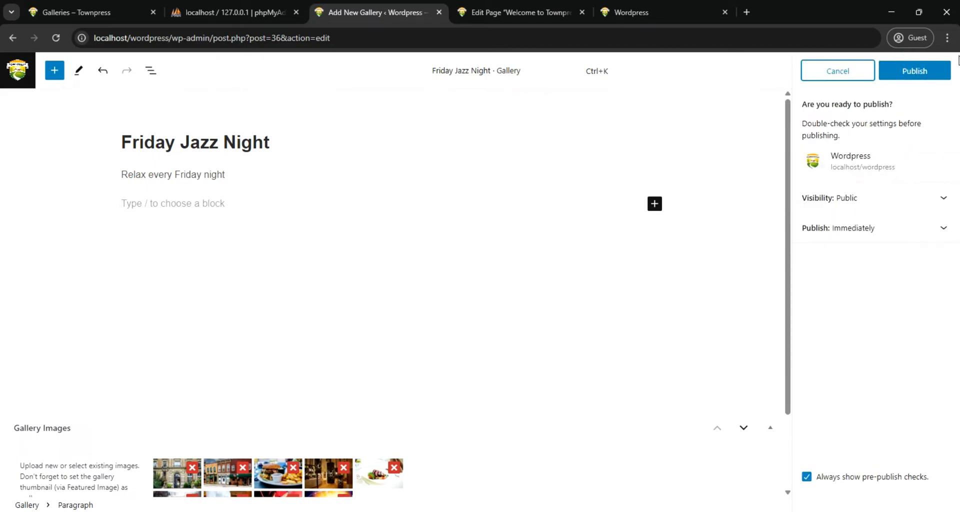
click(905, 72)
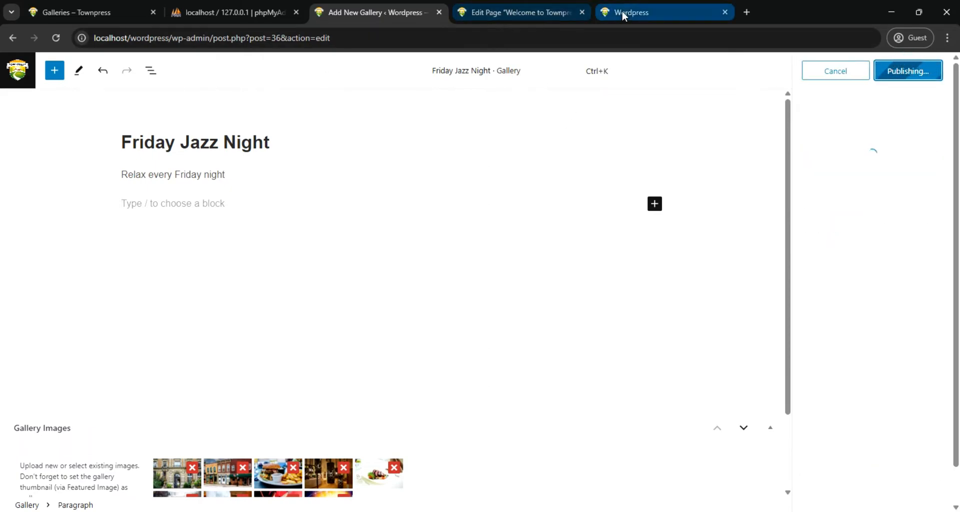
mouse_move(630, 15)
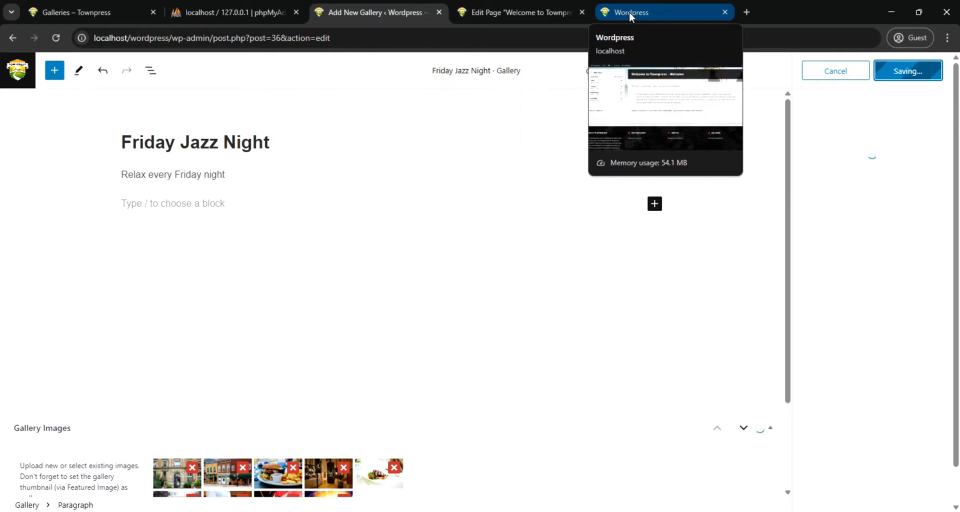
click(629, 12)
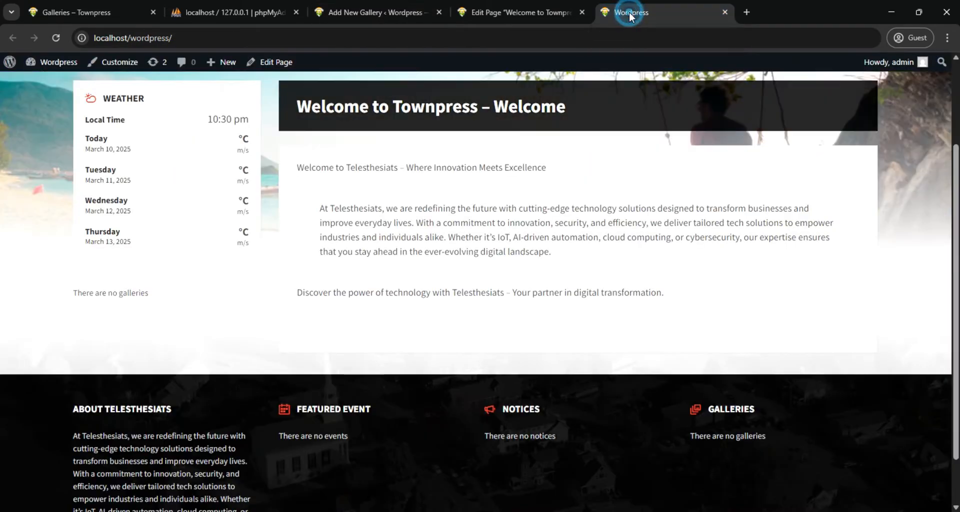
click(50, 39)
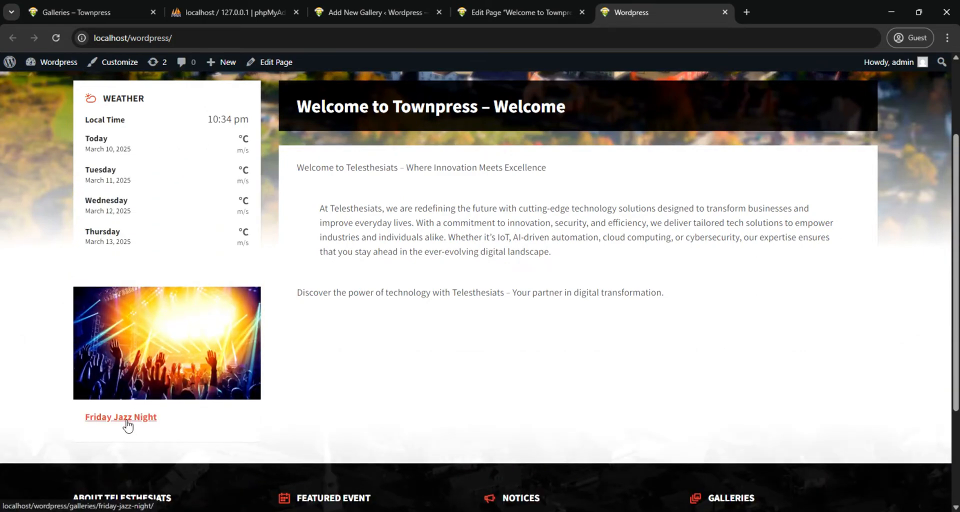
scroll(380, 361, down, 3)
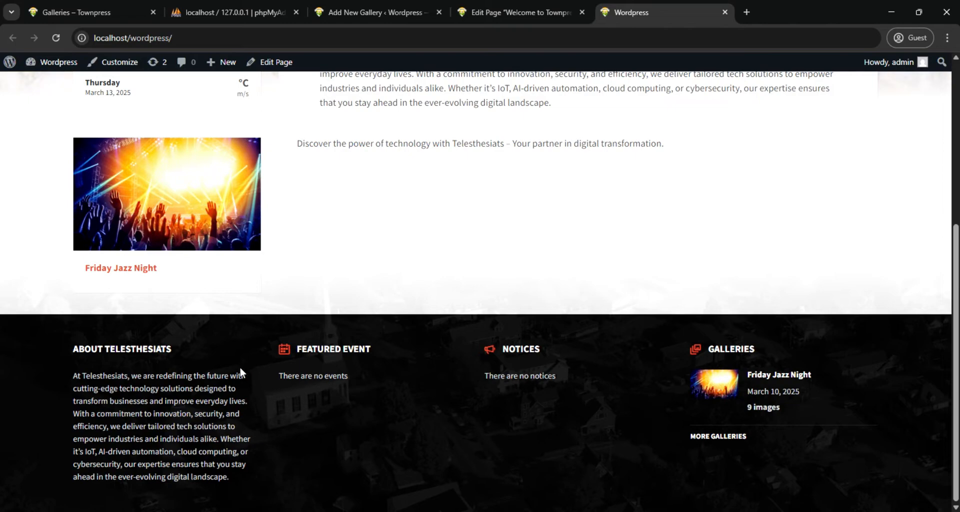
scroll(432, 371, up, 10)
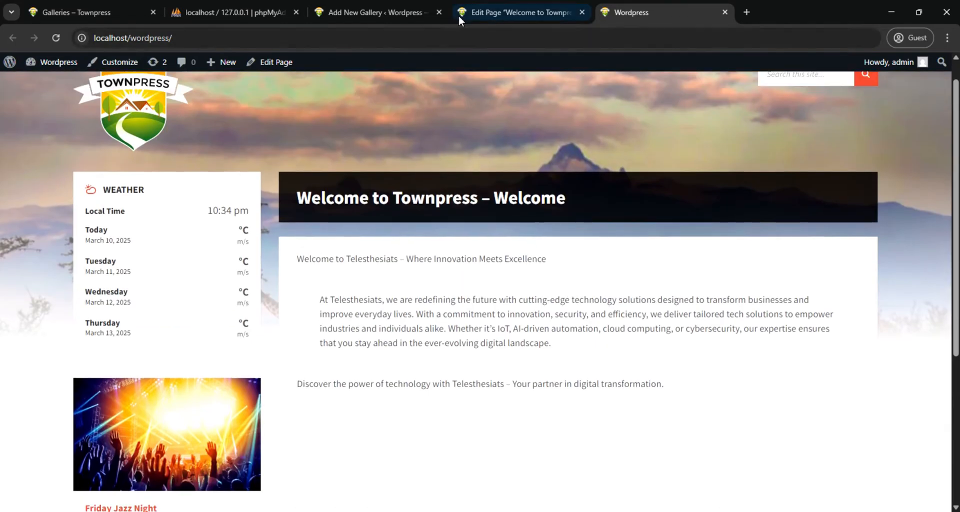
Return to the galleries list and move the duplicate Friday Jazz Night draft without images to the trash
click(383, 14)
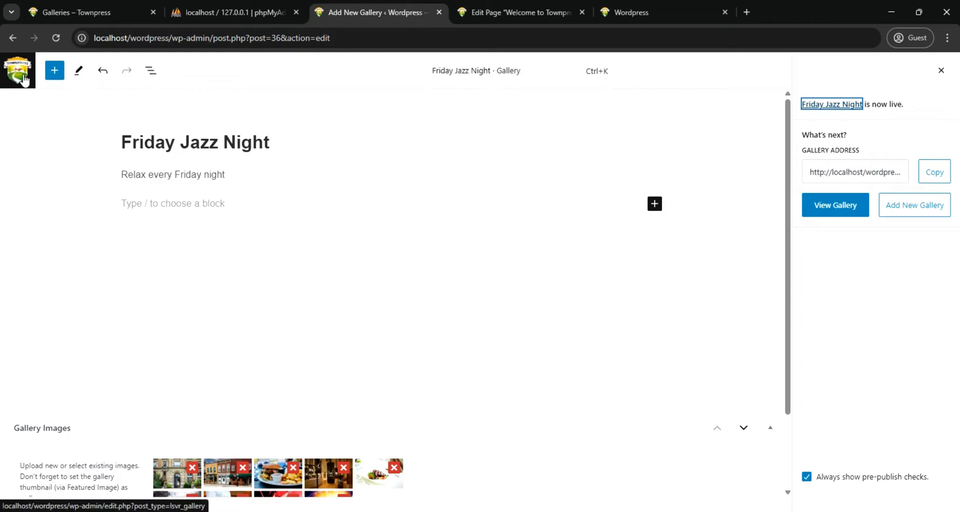
click(11, 37)
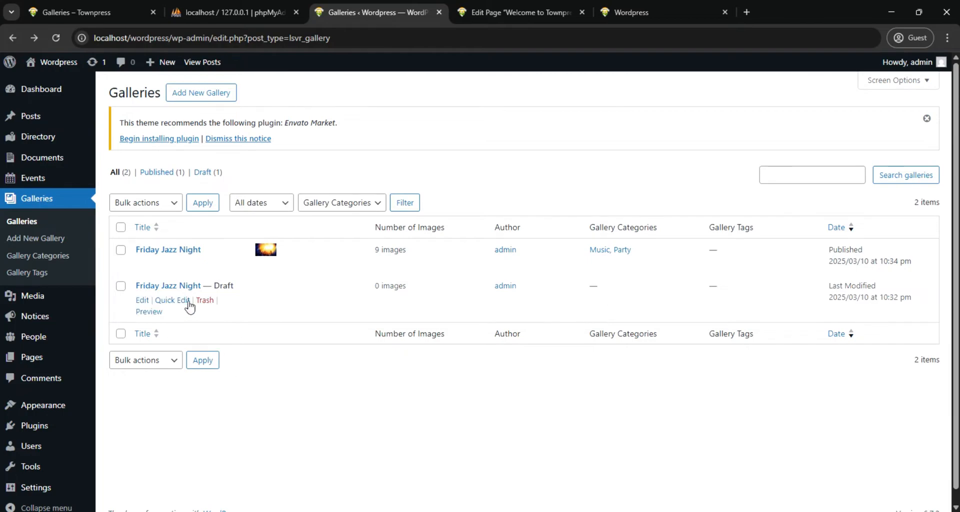
click(205, 301)
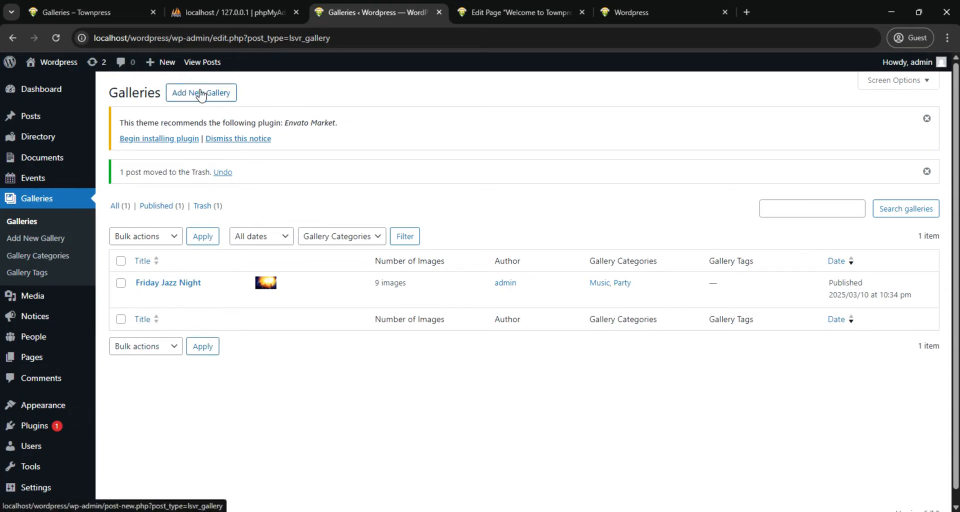
Start a new gallery titled "Downtown Rock Festival", copying the name from the matching folder in the Telesthesiats images directory
click(181, 98)
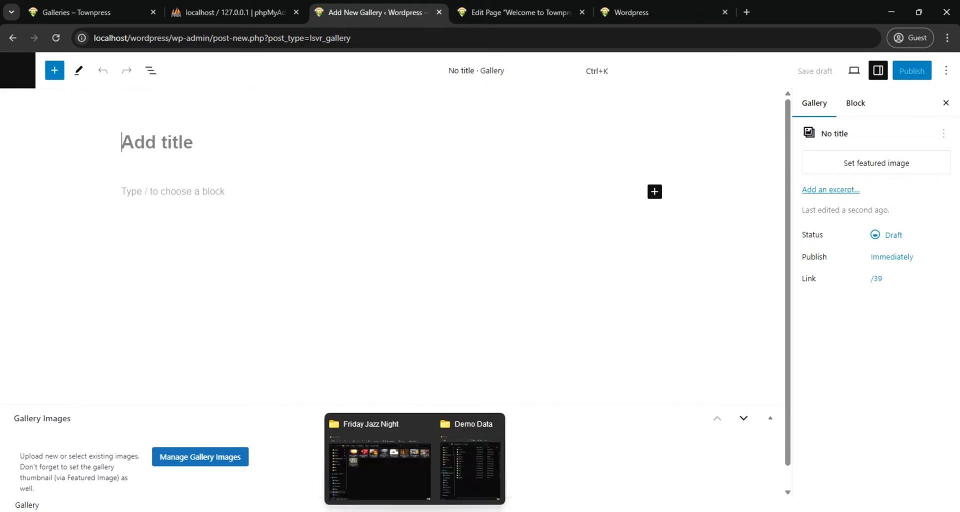
click(394, 472)
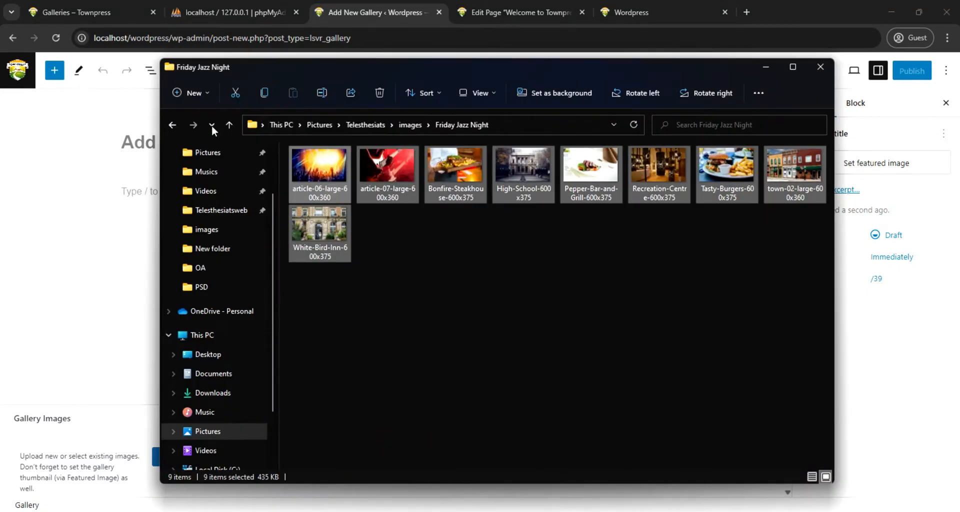
click(172, 126)
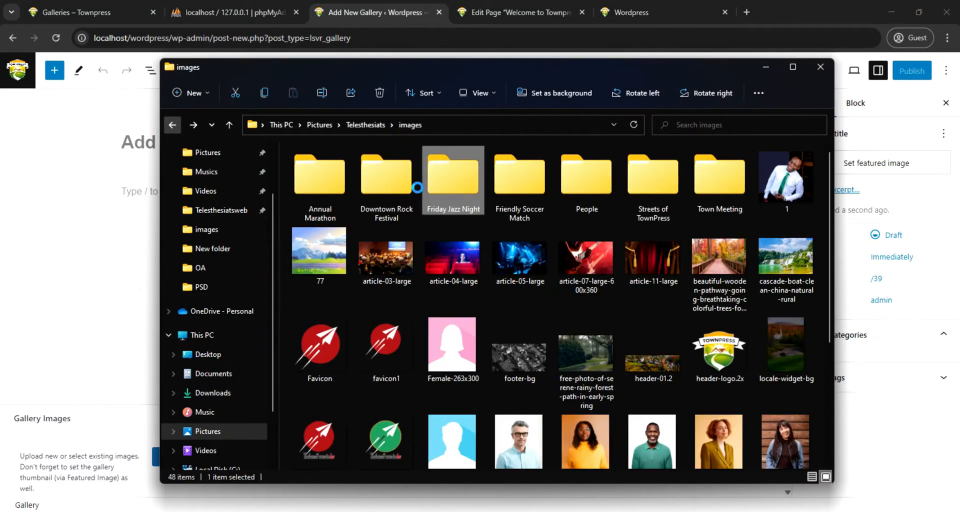
click(390, 212)
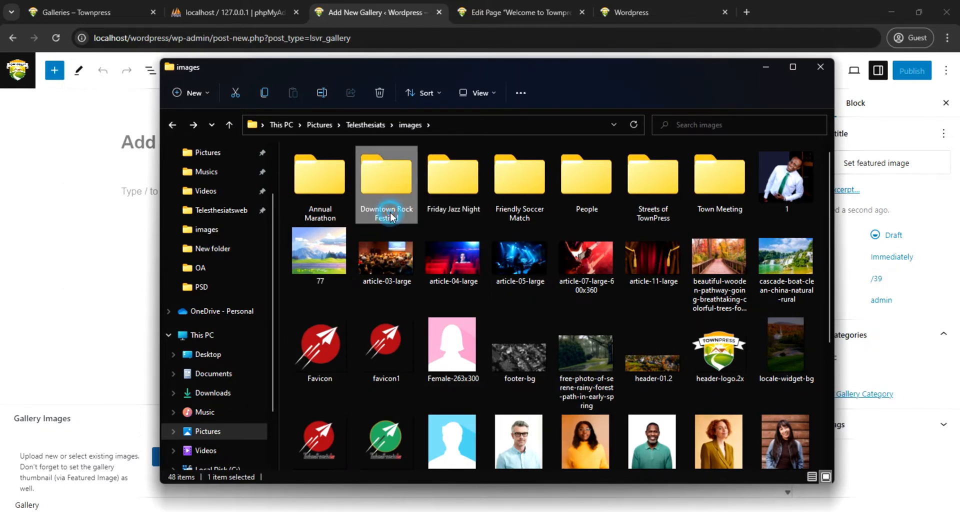
click(390, 212)
key(ctrl+c)
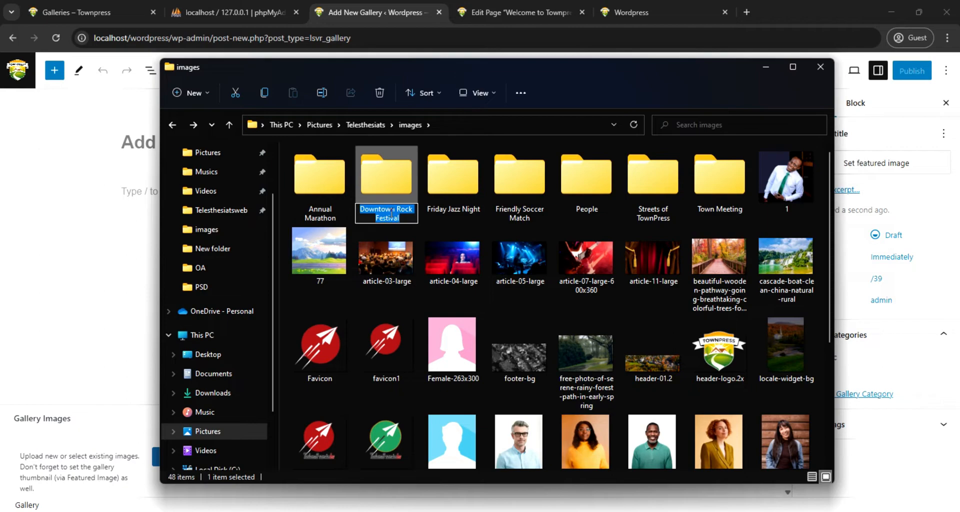
double_click(392, 175)
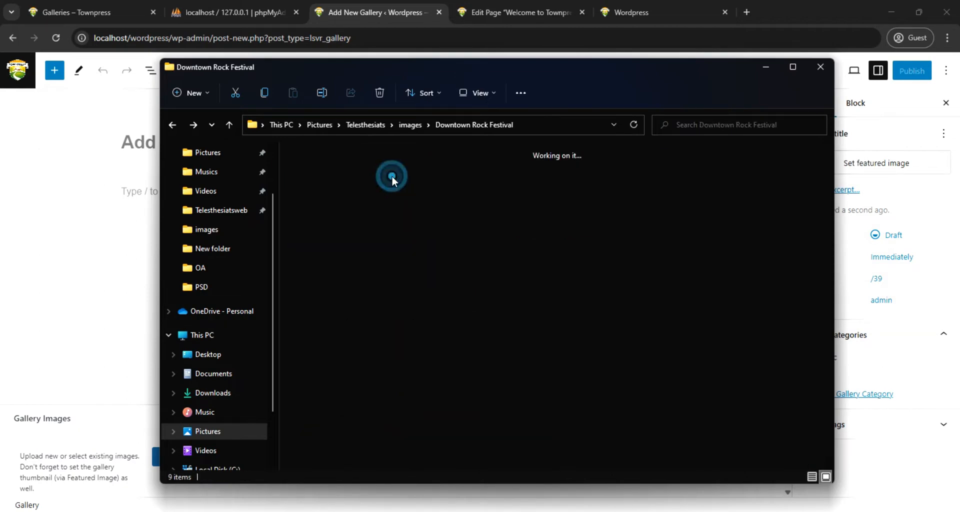
click(135, 145)
click(150, 144)
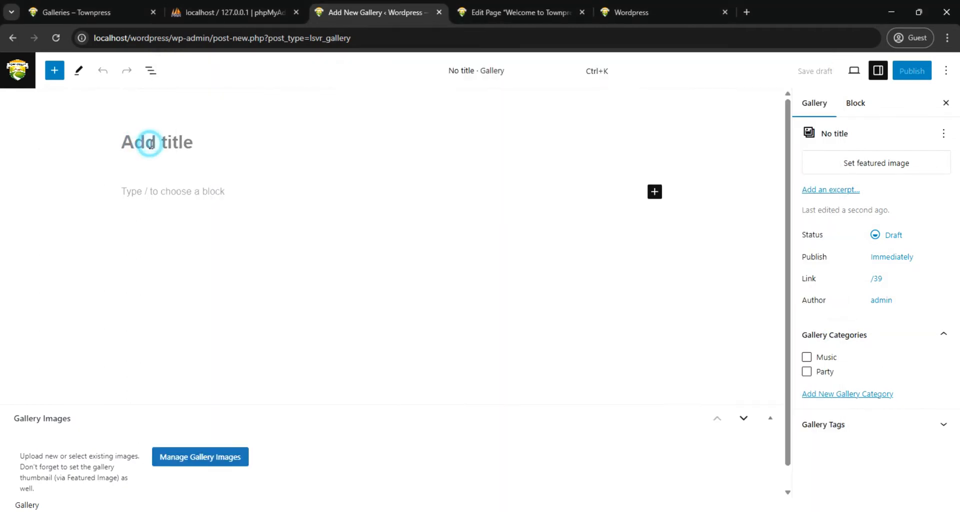
key(ctrl+v)
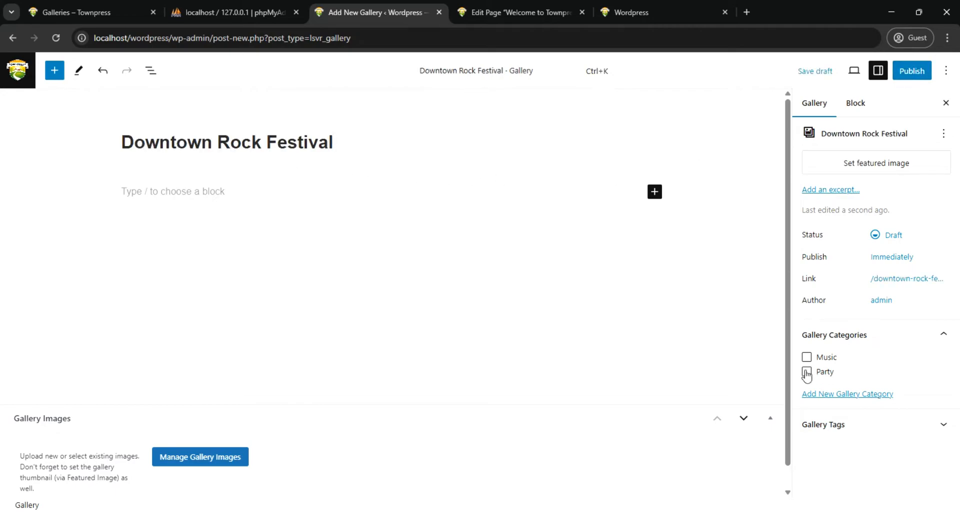
Assign the Music and Party categories to the gallery and add a new category named "Community" without a parent
click(807, 374)
click(807, 359)
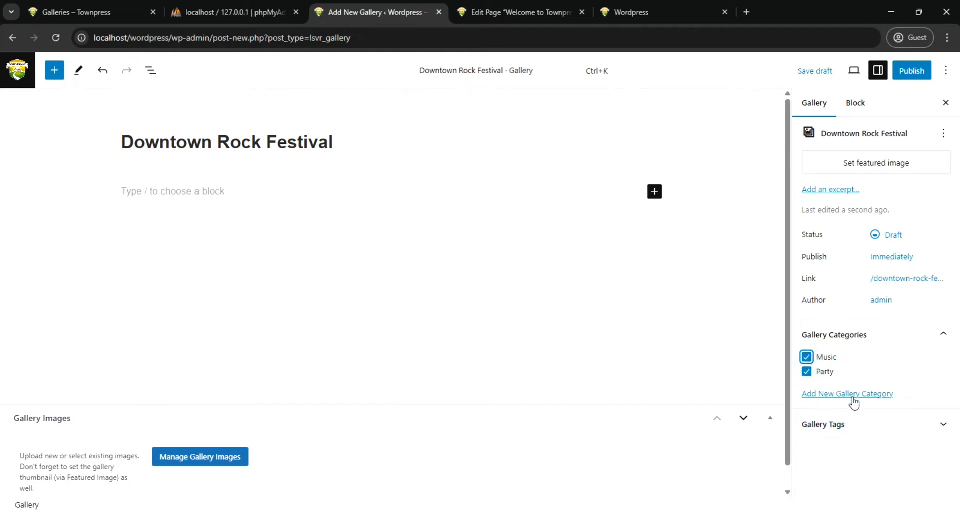
click(847, 395)
click(840, 436)
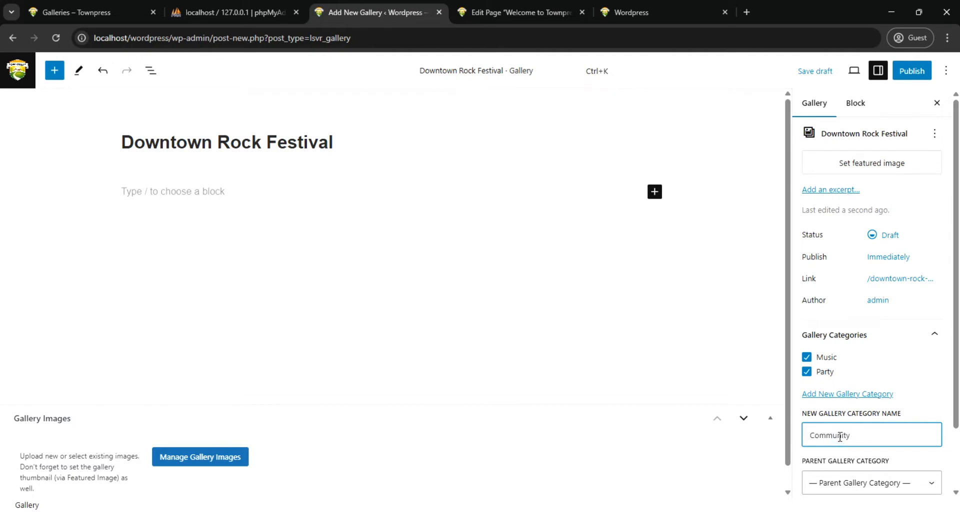
scroll(923, 456, down, 2)
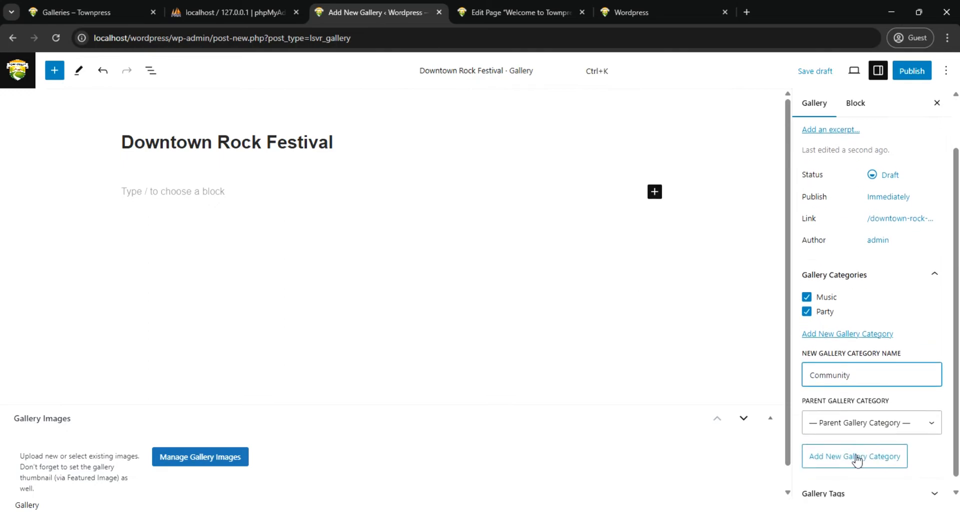
click(856, 456)
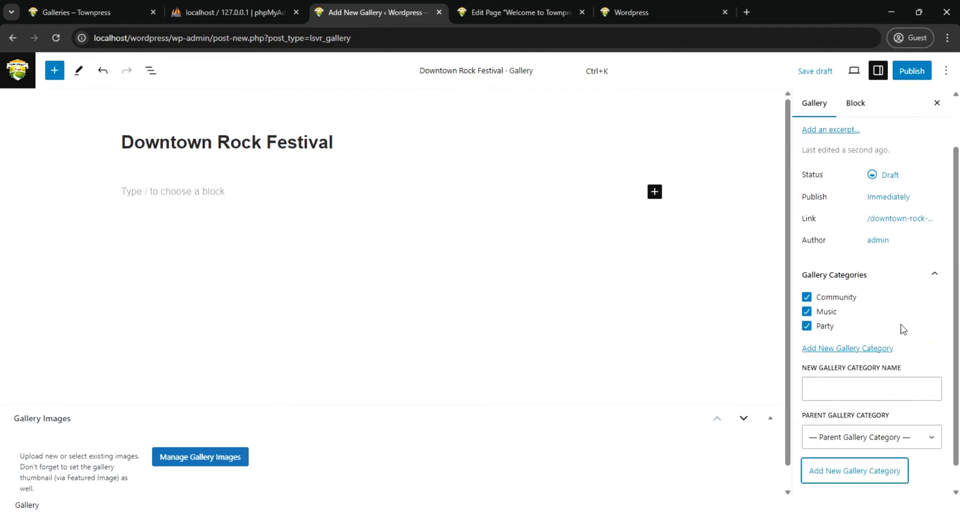
Publish the Downtown Rock Festival gallery with public visibility
scroll(883, 359, up, 1)
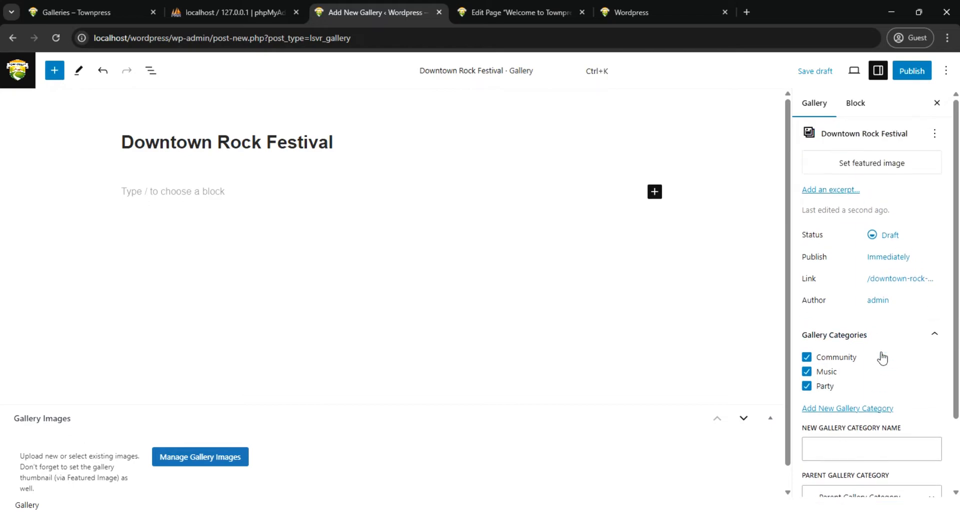
click(908, 71)
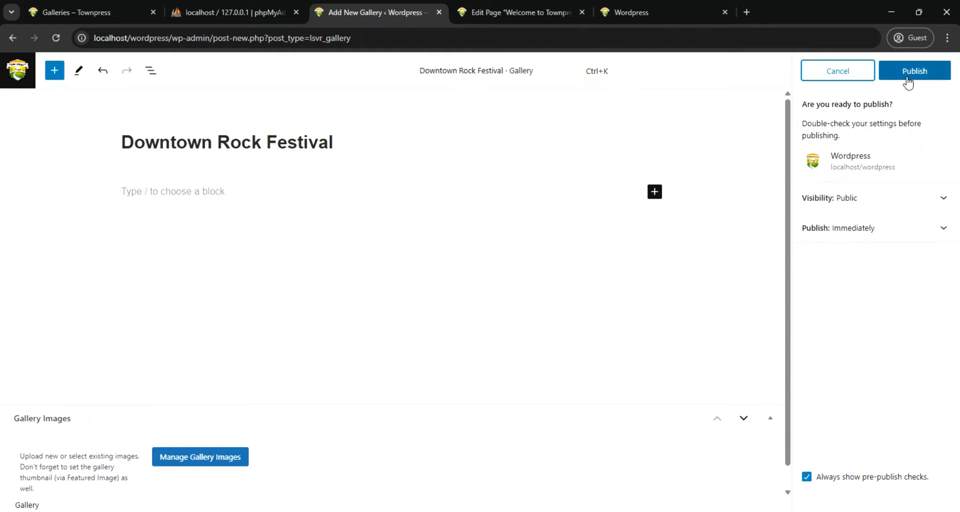
click(908, 75)
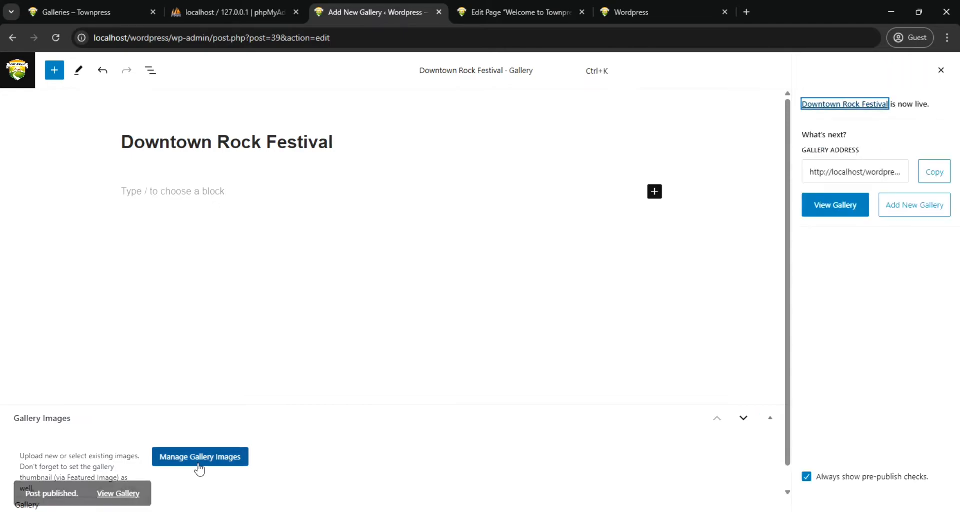
Upload all nine pictures from the Downtown Rock Festival folder to the media library through the gallery's image manager
click(205, 459)
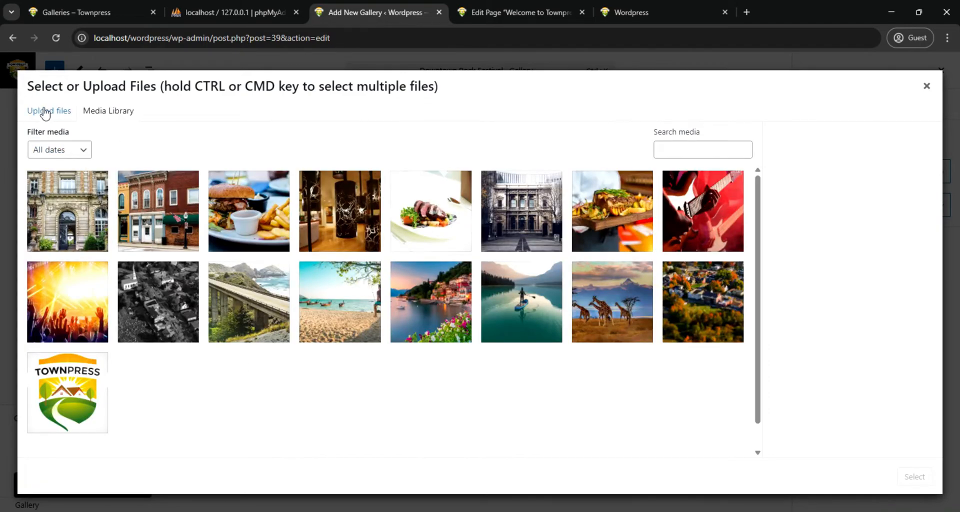
click(45, 113)
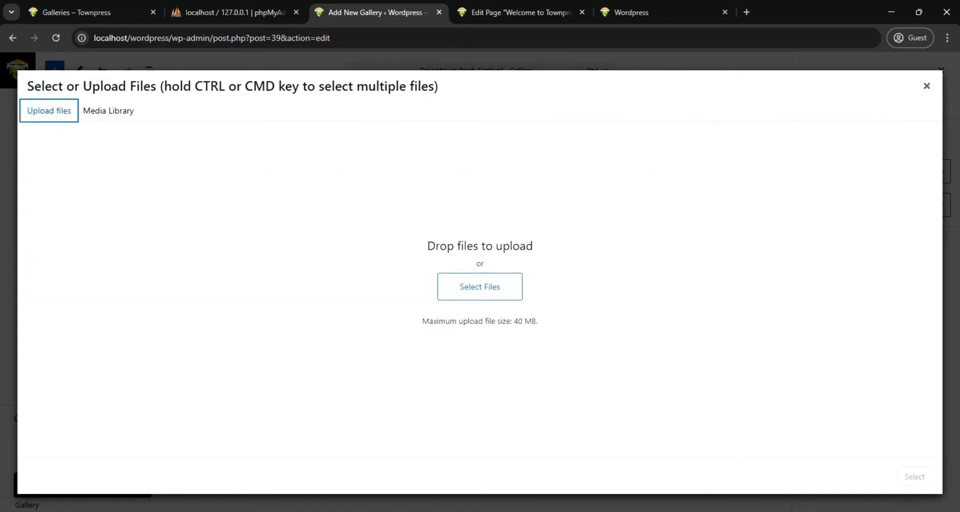
click(407, 476)
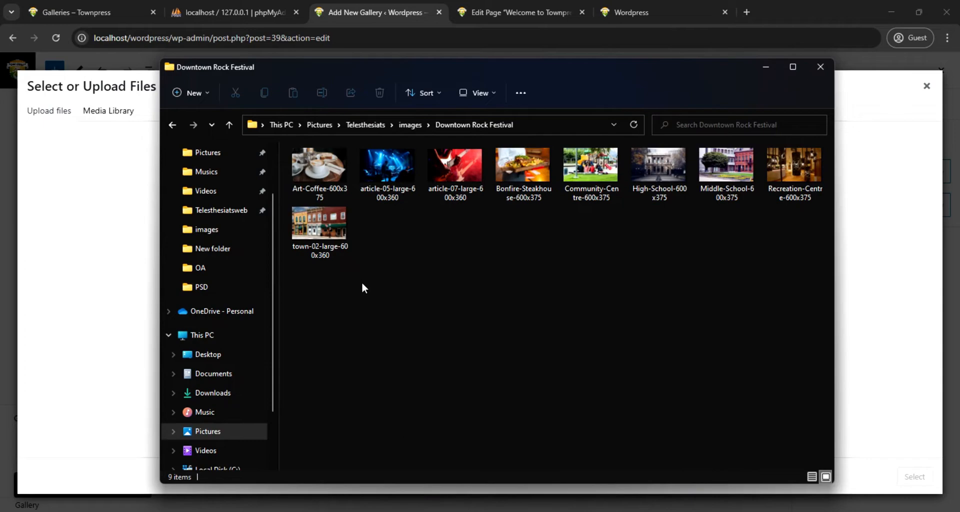
drag(337, 361, 803, 173)
drag(316, 170, 88, 234)
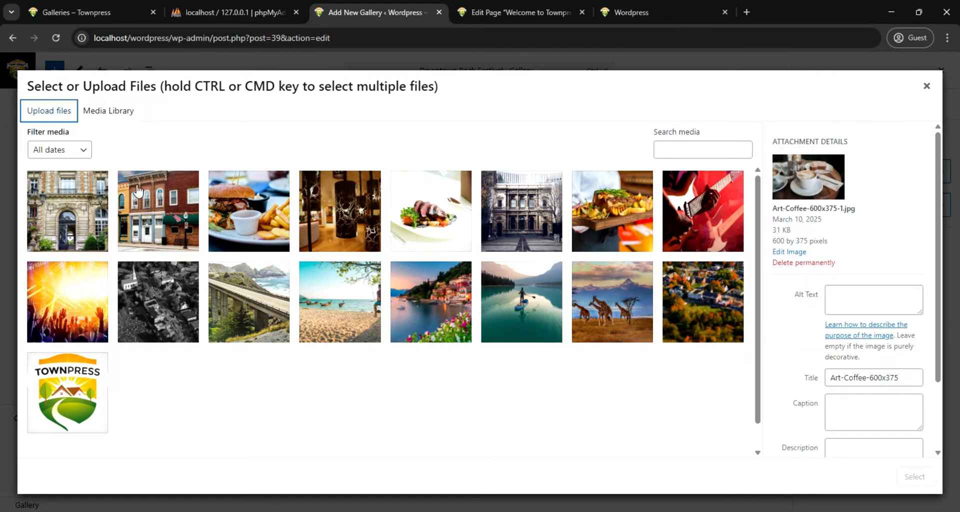
Reload the gallery editor and add the nine uploaded pictures plus White-Bird-Inn-600x375 as the gallery's images
click(55, 38)
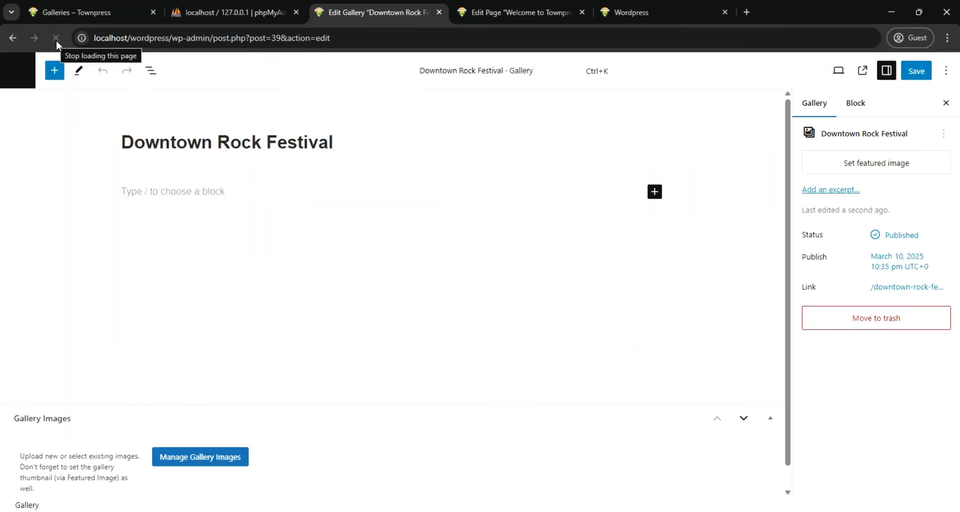
click(203, 459)
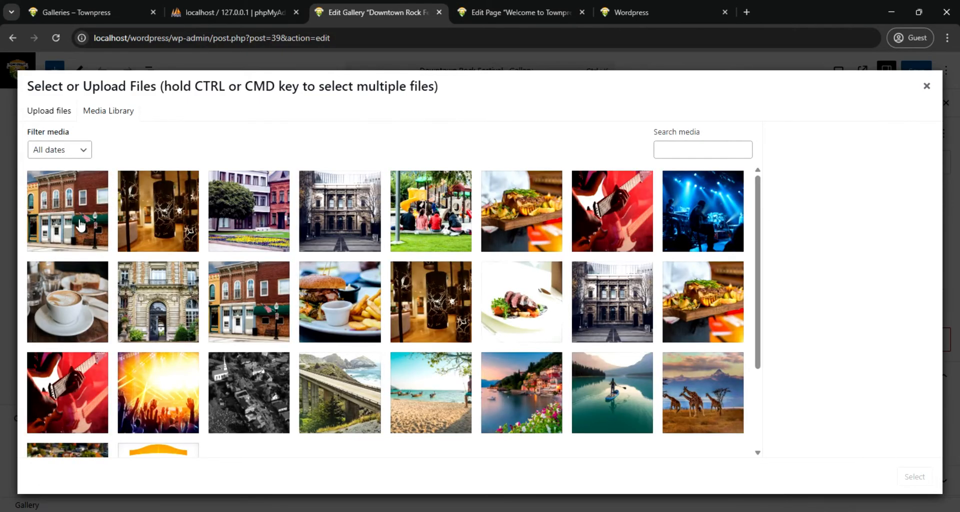
click(87, 214)
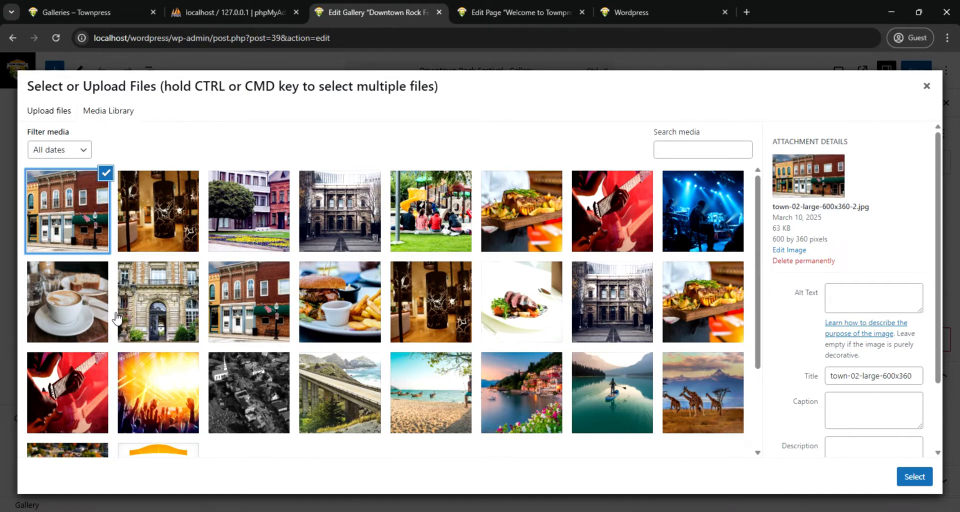
shift+click(150, 322)
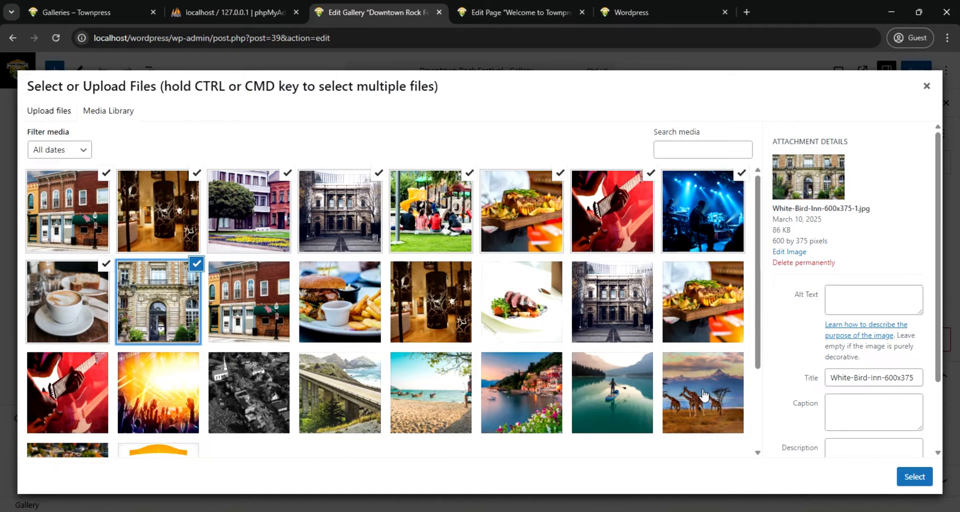
click(915, 476)
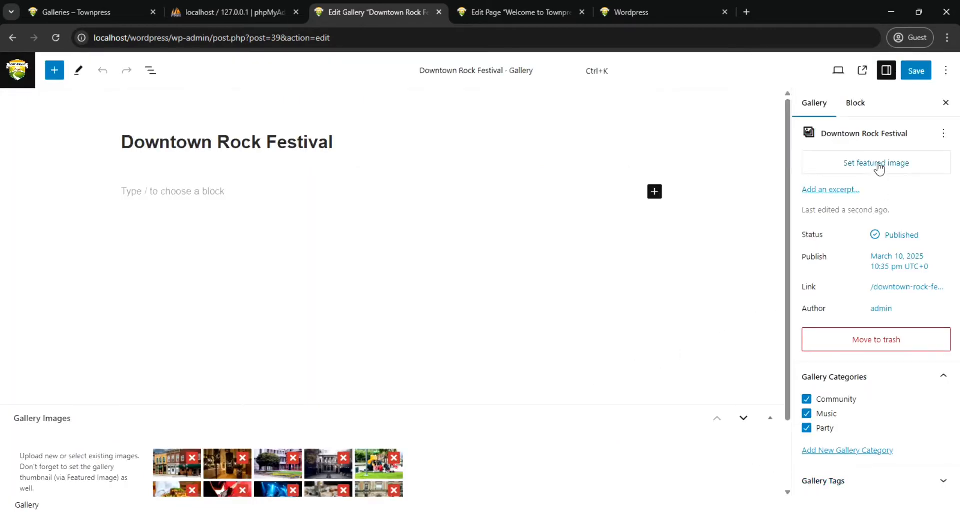
Set article-05-large-600x360-1.jpg, the blue-lit concert picture, as the Downtown Rock Festival gallery's featured image
click(878, 167)
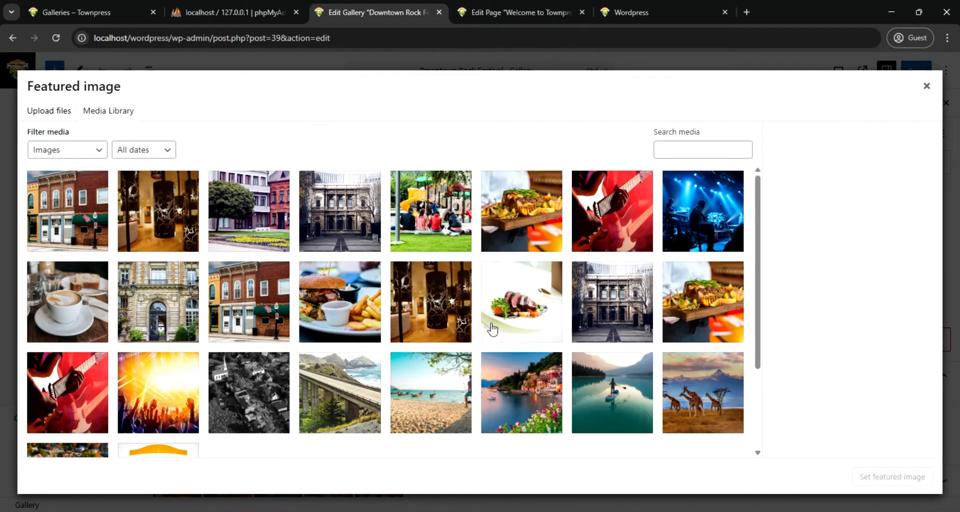
click(703, 220)
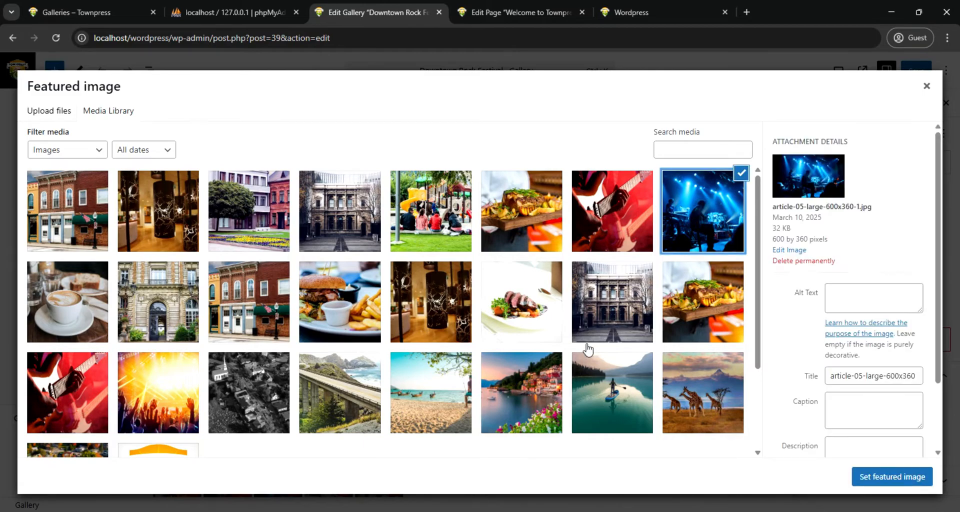
click(895, 476)
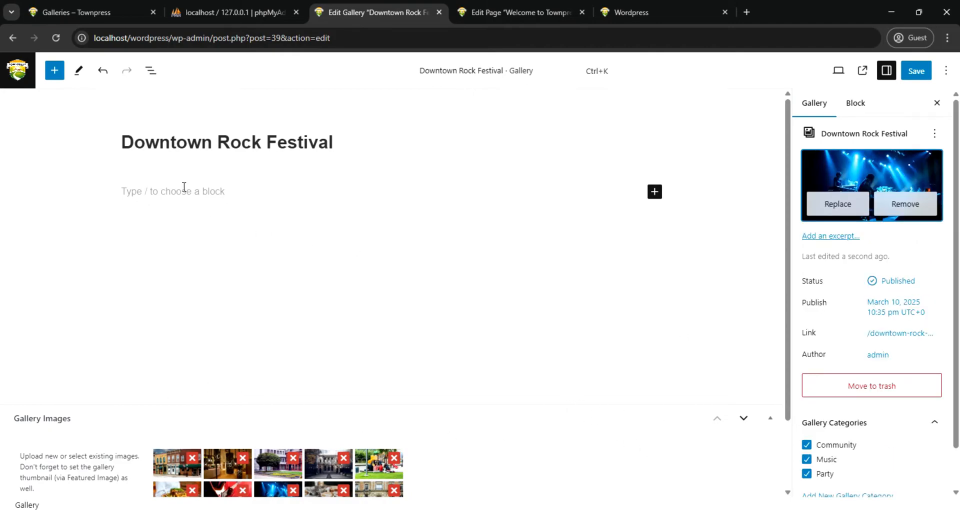
Add a paragraph reading "It is a yearly carnival" below the Downtown Rock Festival title
click(200, 196)
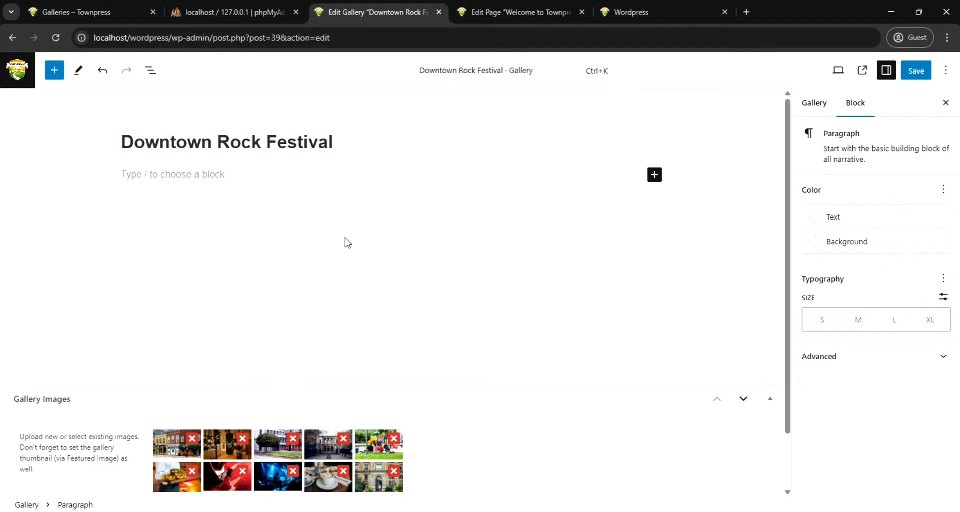
text(It is a)
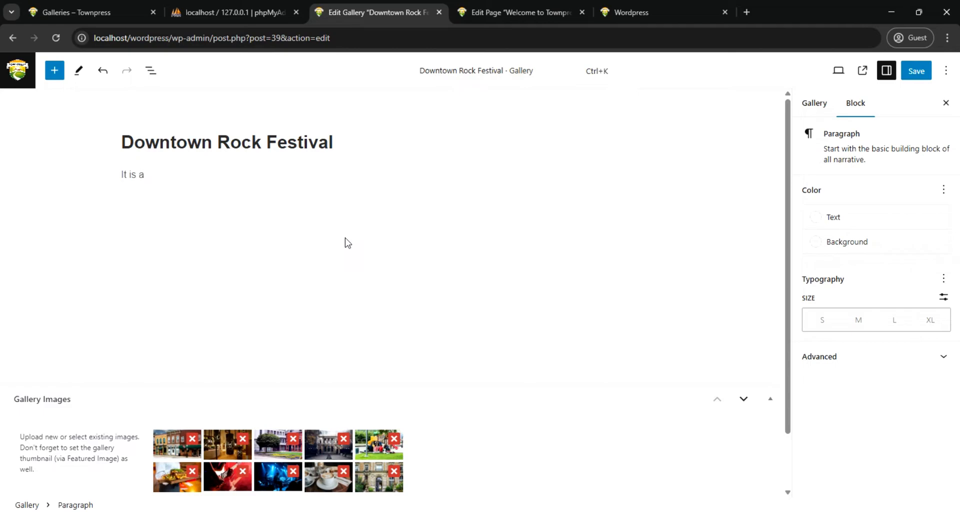
text(r)
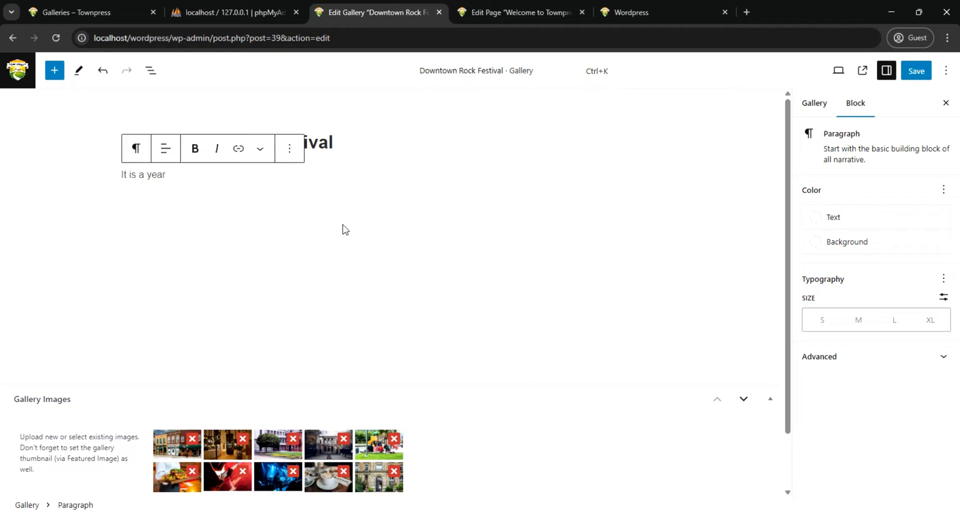
text(ly carnival)
Give the paragraph a white background and save the Downtown Rock Festival gallery
click(814, 243)
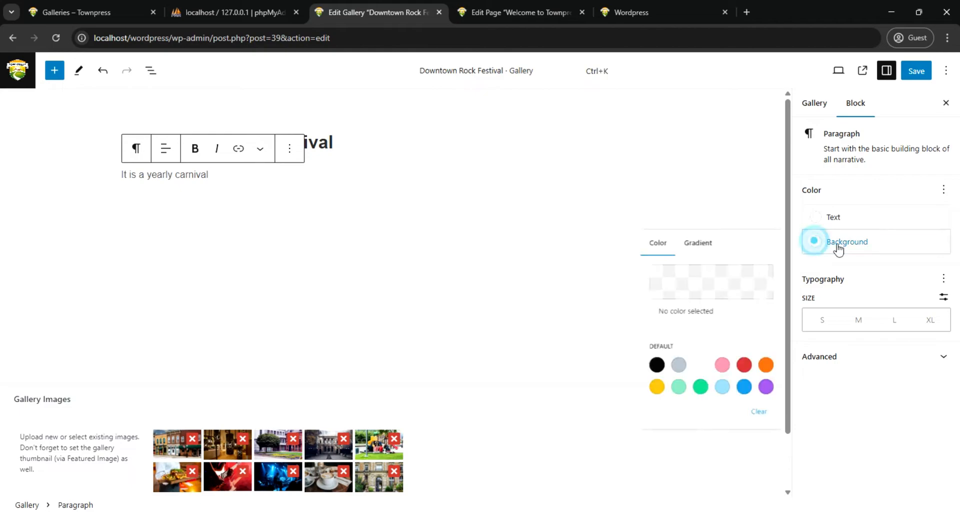
click(691, 378)
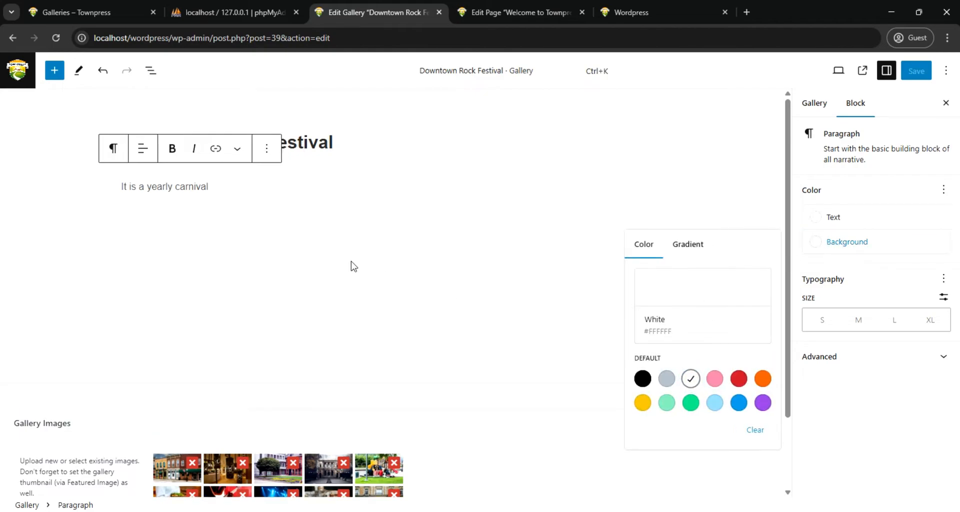
scroll(475, 388, down, 2)
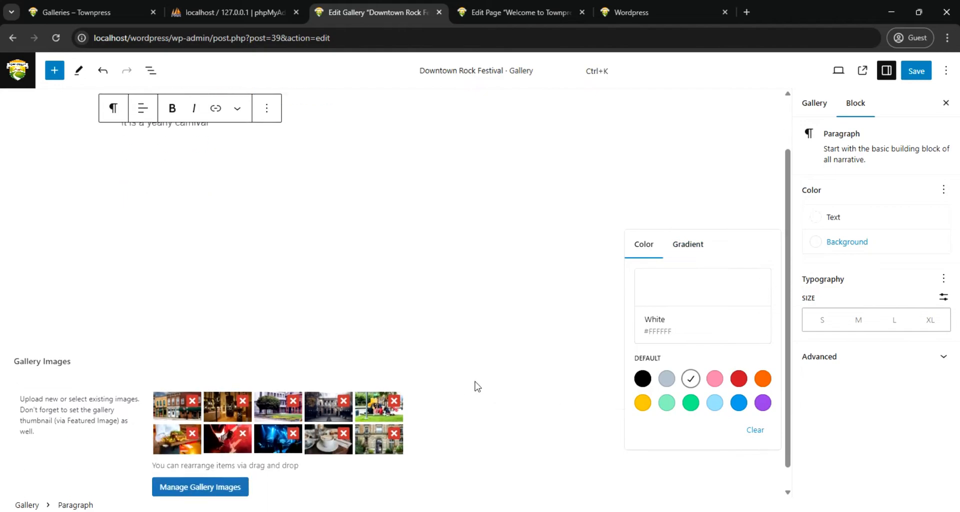
click(916, 72)
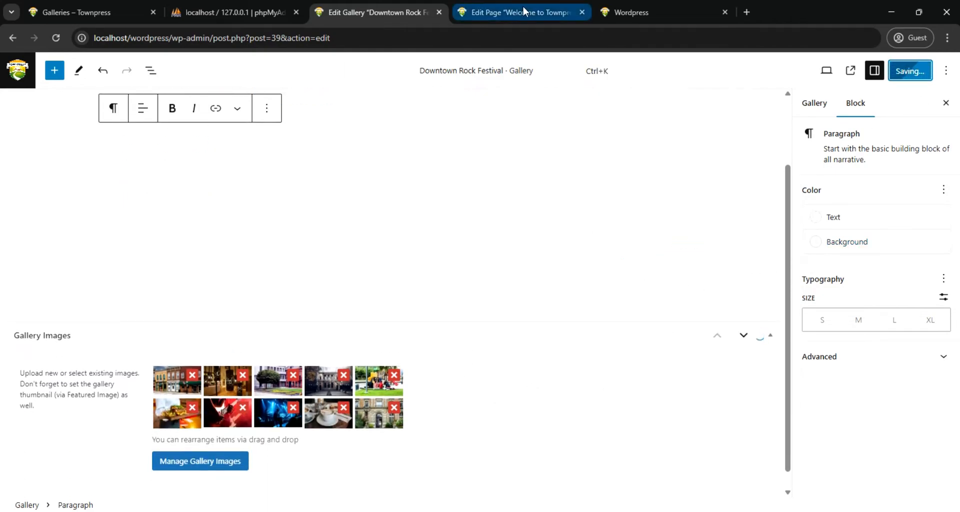
Reload the site's home page and check the Downtown Rock Festival entry in the sidebar and footer
click(632, 8)
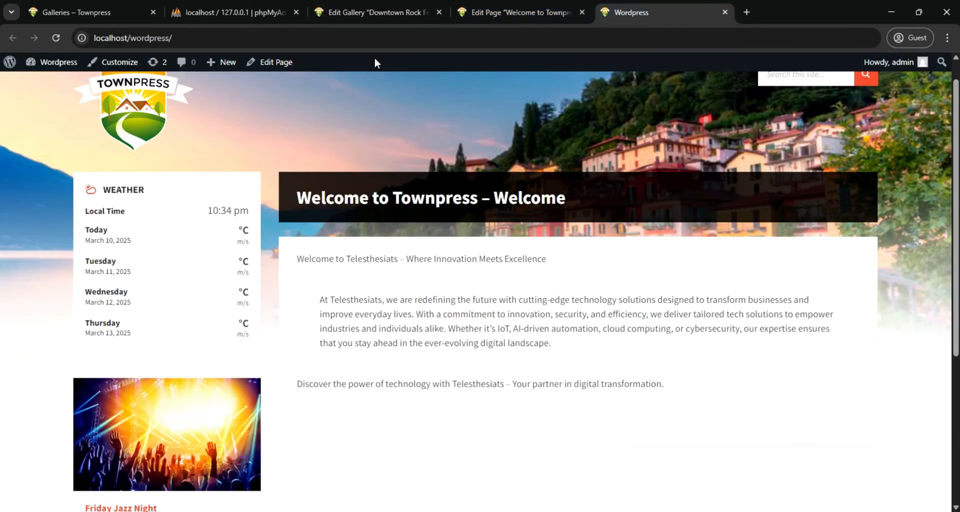
click(57, 36)
scroll(774, 484, down, 3)
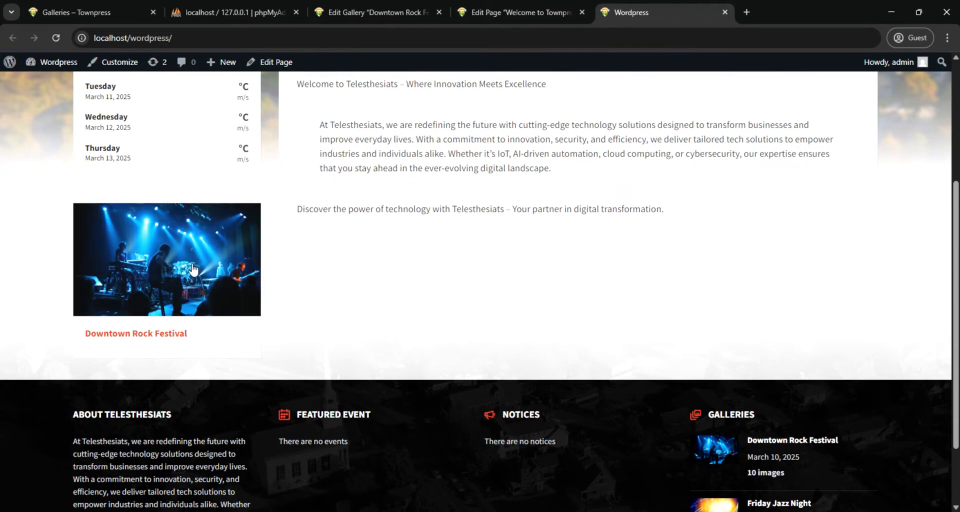
Return from the Downtown Rock Festival editor to the galleries list and start a new gallery
click(373, 11)
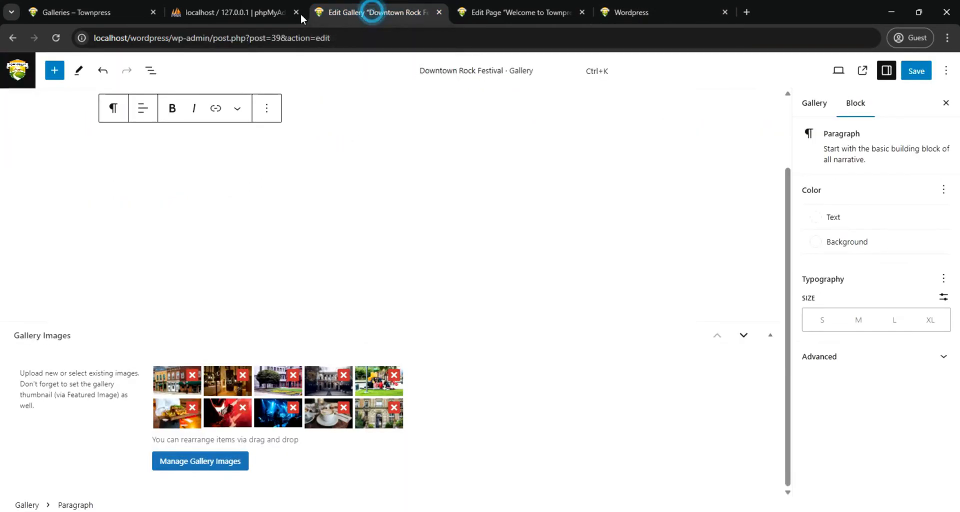
click(12, 38)
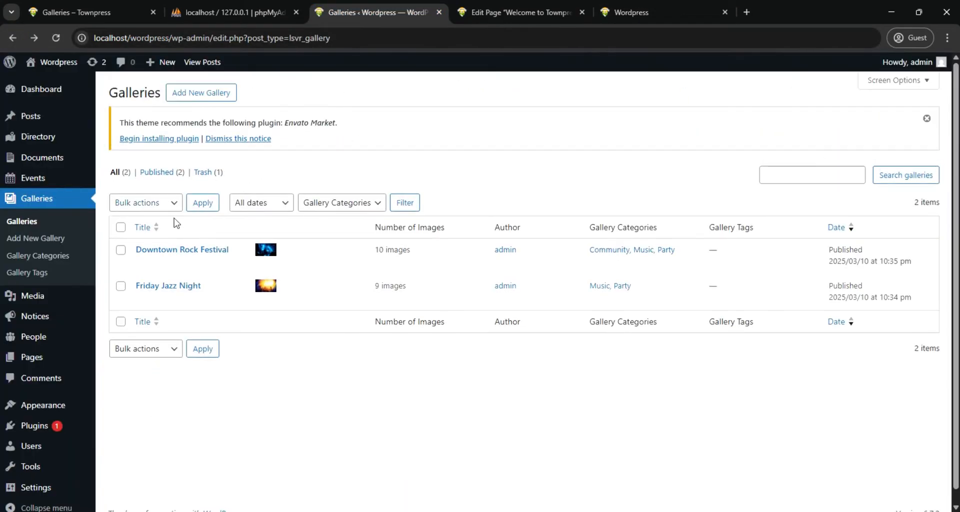
click(193, 95)
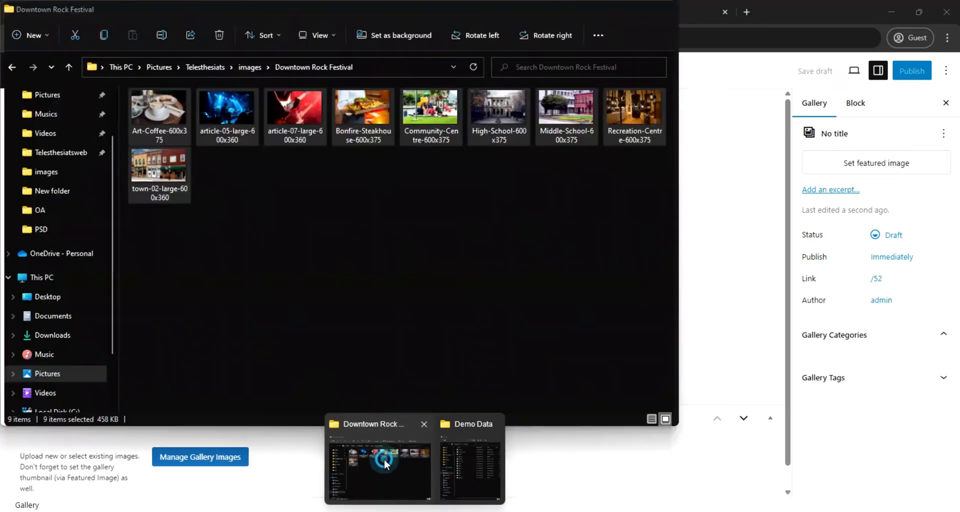
Switch to File Explorer and look through the images folder for the next gallery's subject and pictures
click(384, 458)
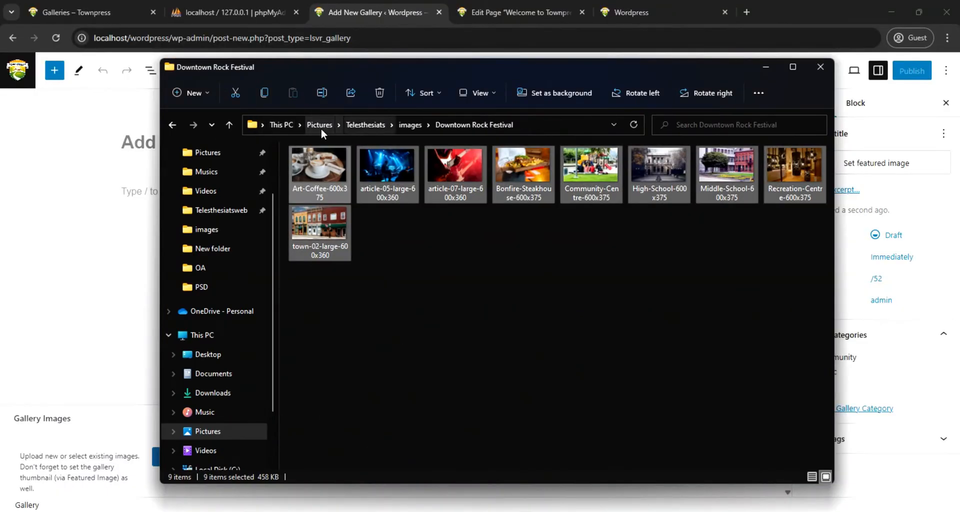
click(172, 126)
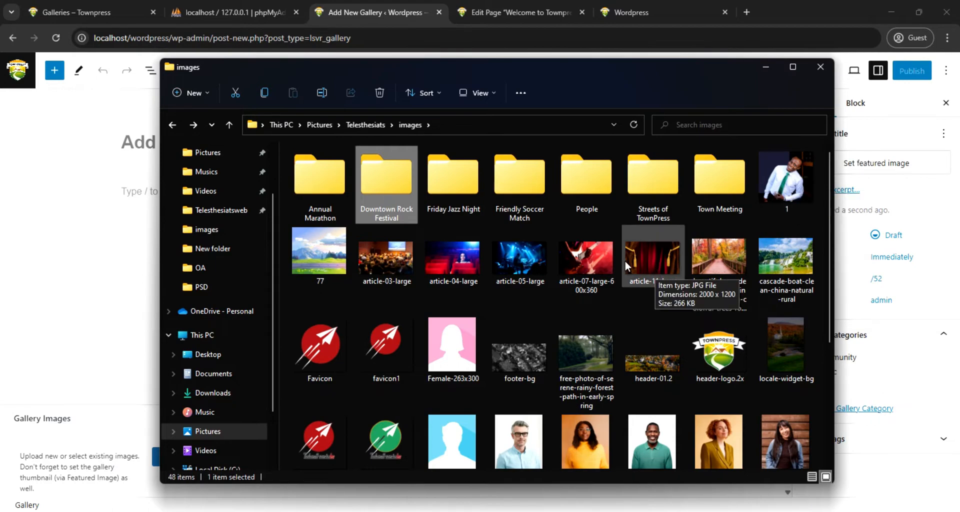
scroll(617, 248, down, 2)
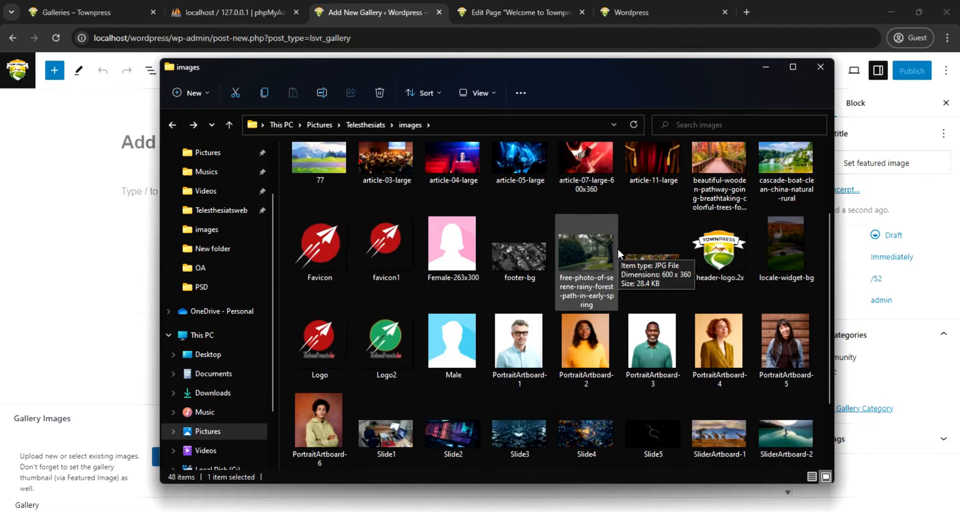
scroll(617, 248, up, 2)
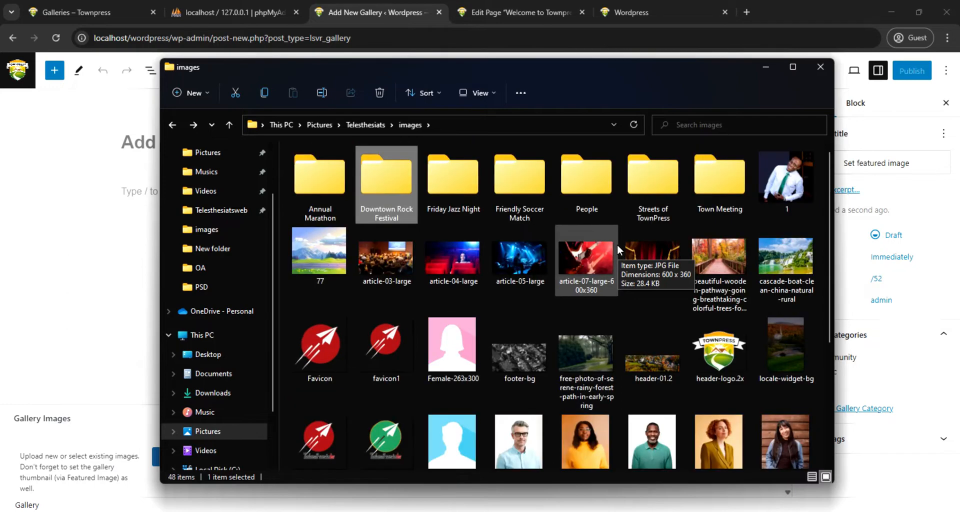
scroll(622, 242, down, 2)
scroll(622, 241, down, 2)
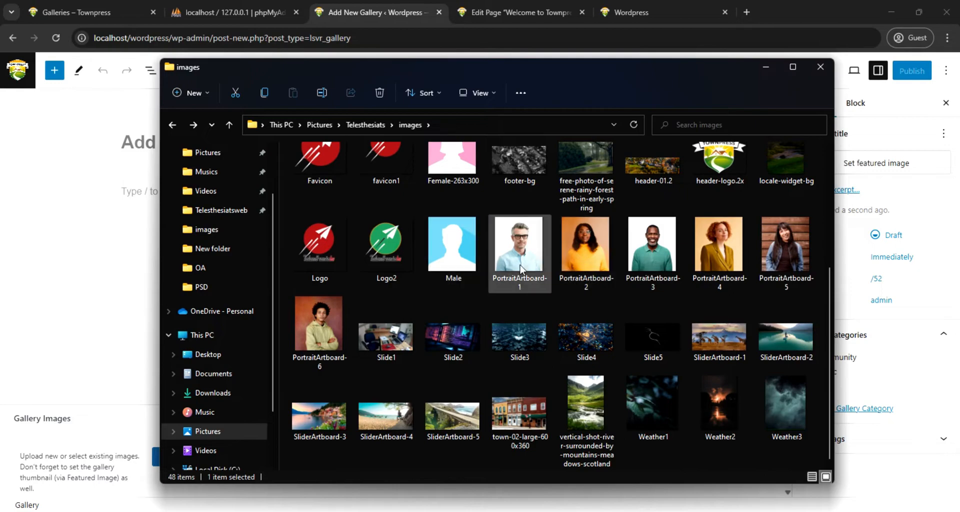
scroll(720, 250, up, 3)
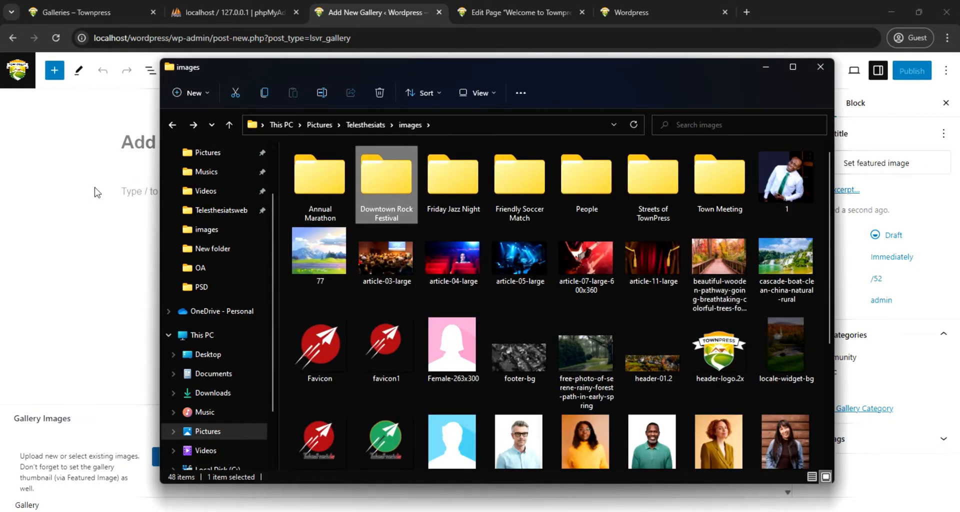
Title the new gallery "People" and add the paragraph "Postcard of our team members" on a white background
click(132, 148)
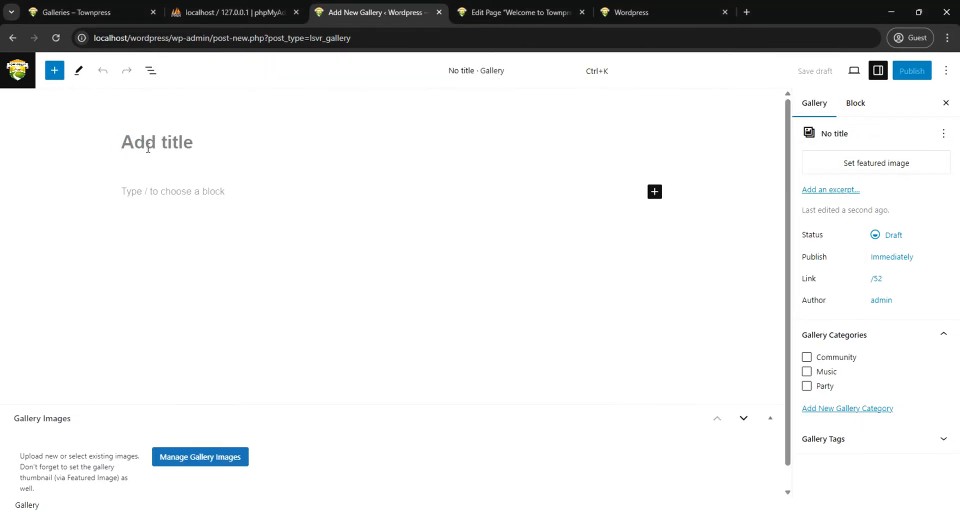
text(People)
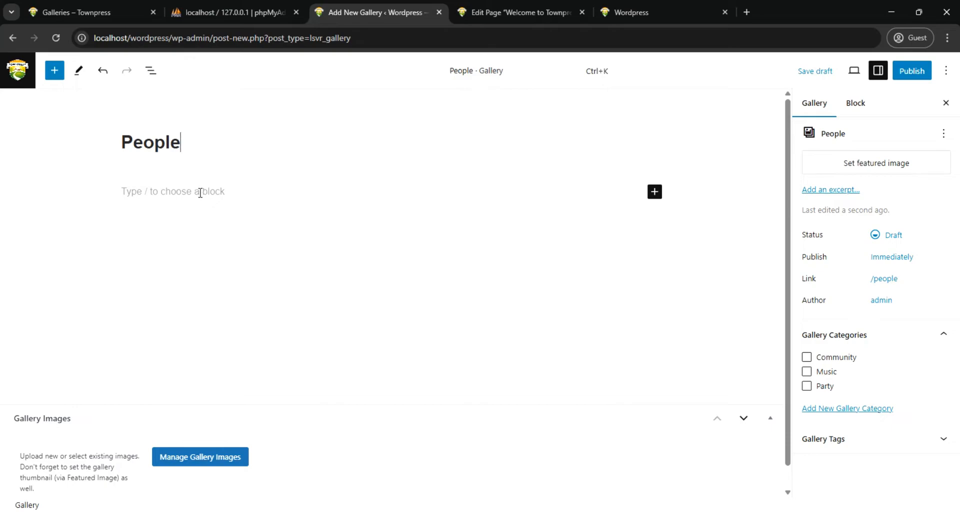
click(197, 193)
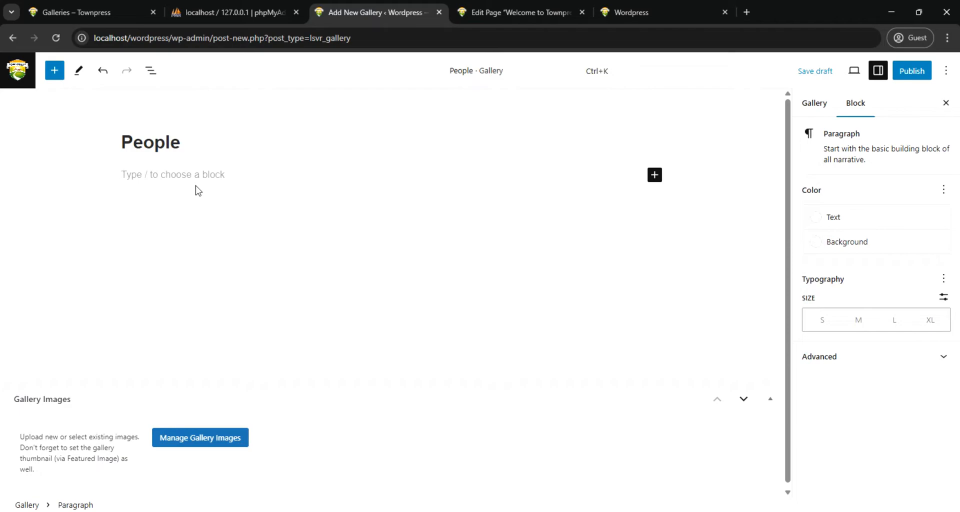
text(Postcar)
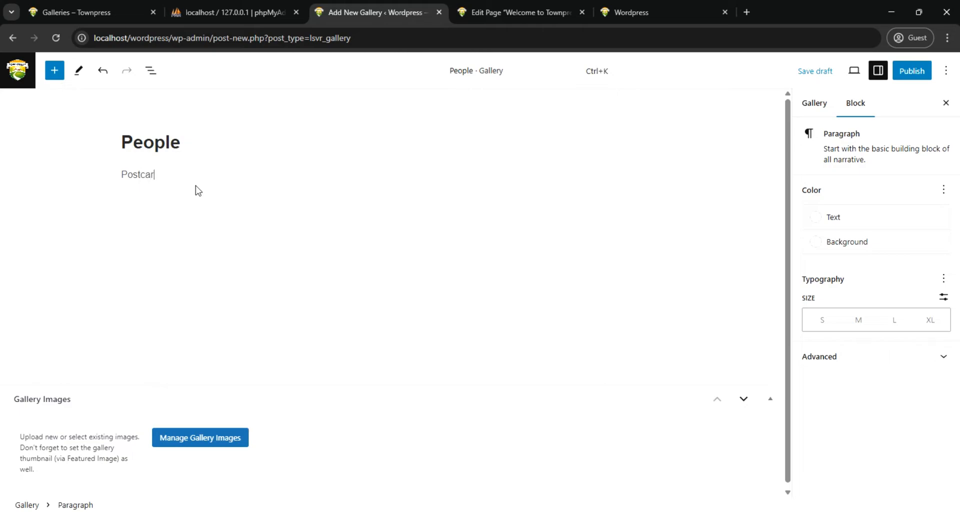
text(d of our team members)
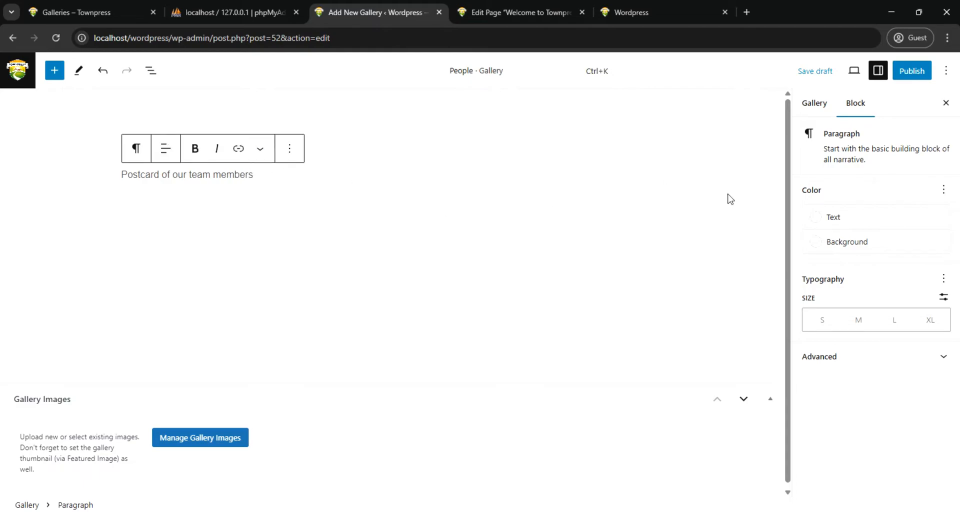
click(815, 241)
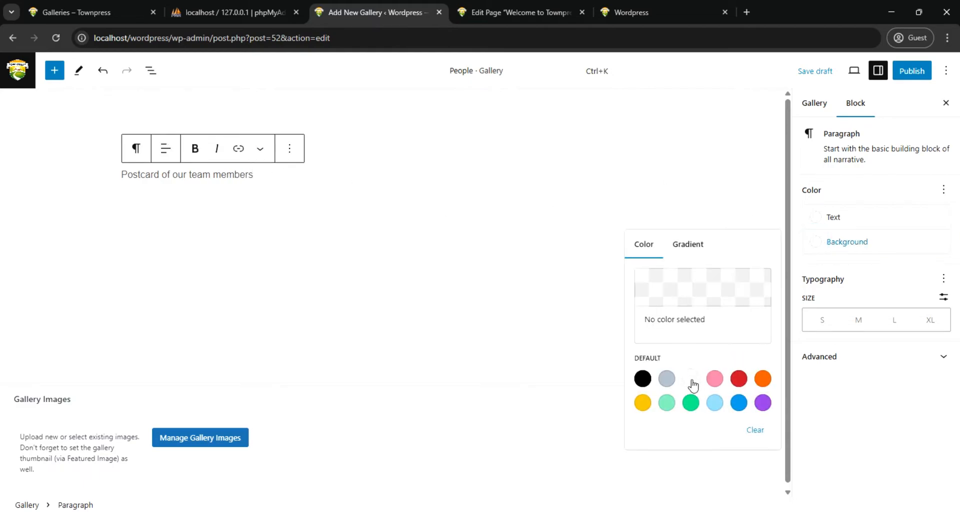
click(691, 379)
Add a new gallery category named "Team" without a parent and also assign the Community category to the People gallery
click(815, 103)
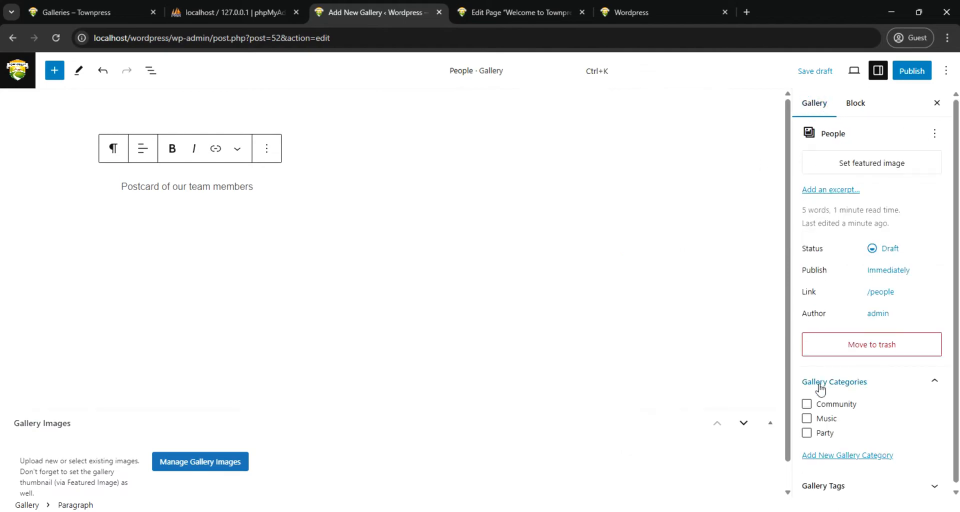
click(855, 461)
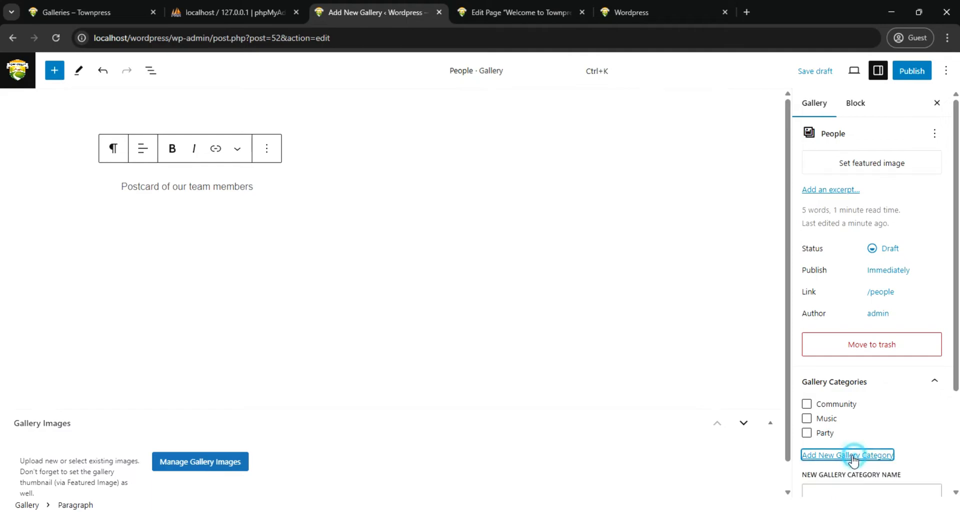
click(851, 490)
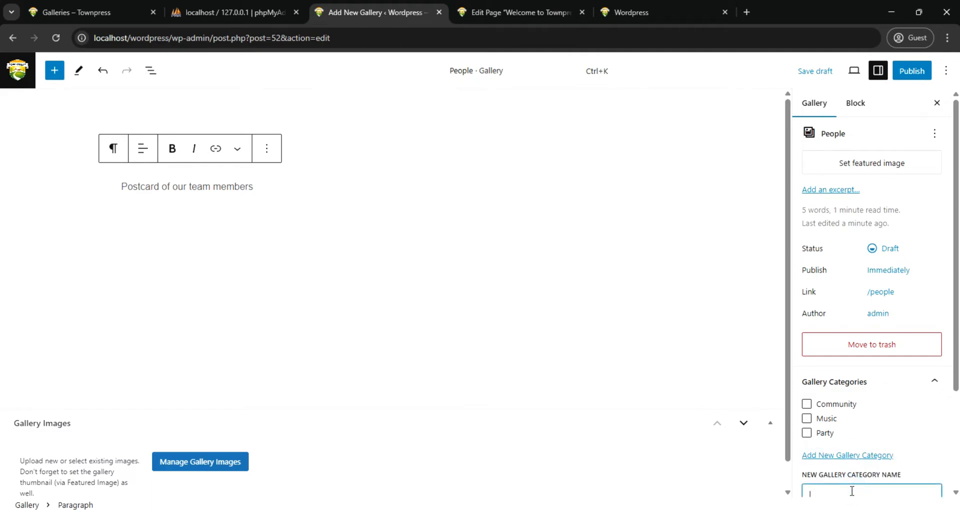
text(Team)
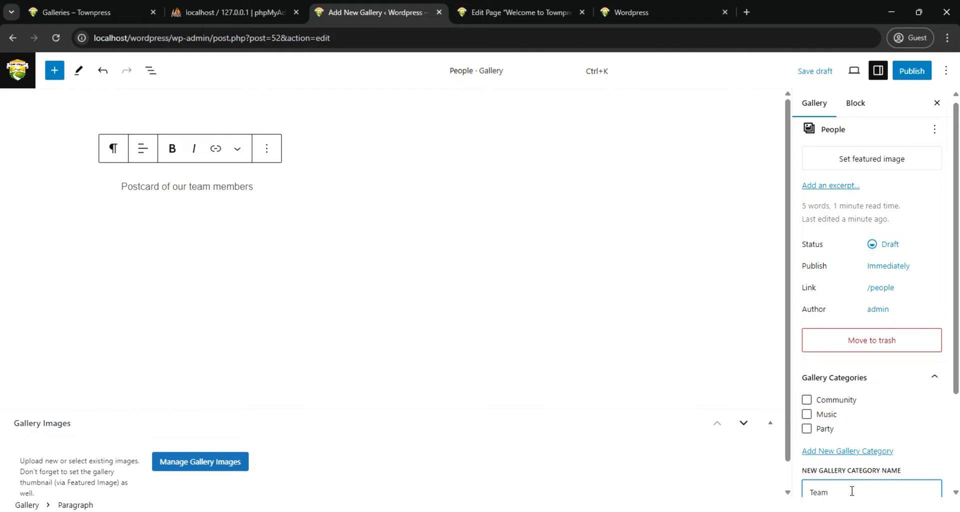
scroll(917, 395, down, 3)
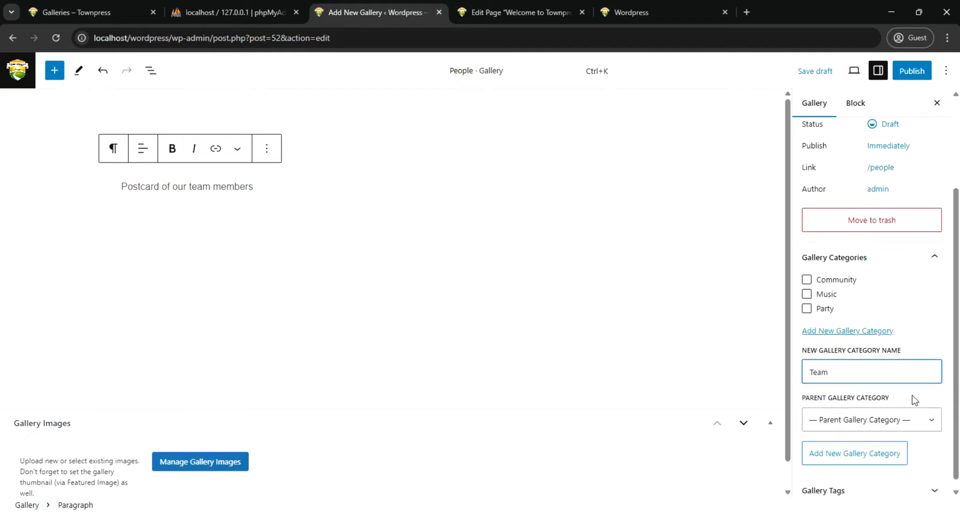
click(840, 455)
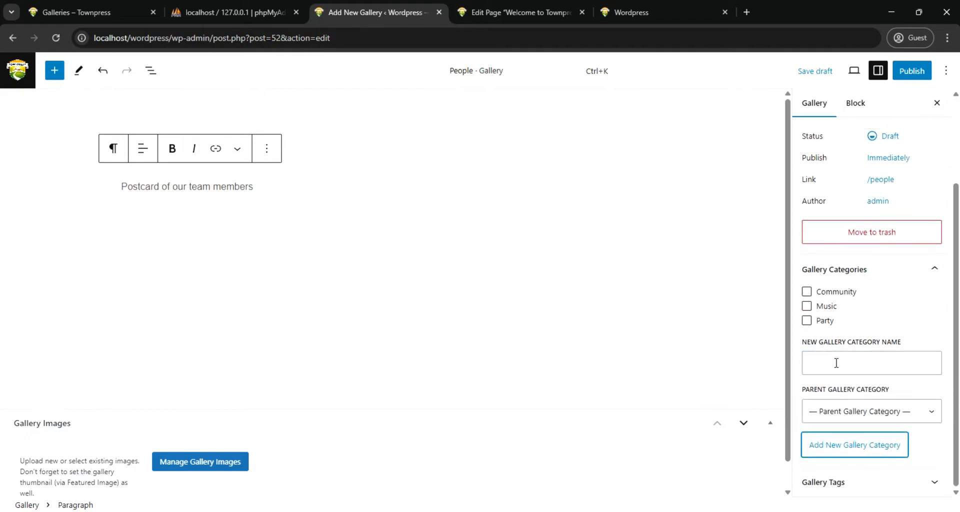
click(806, 294)
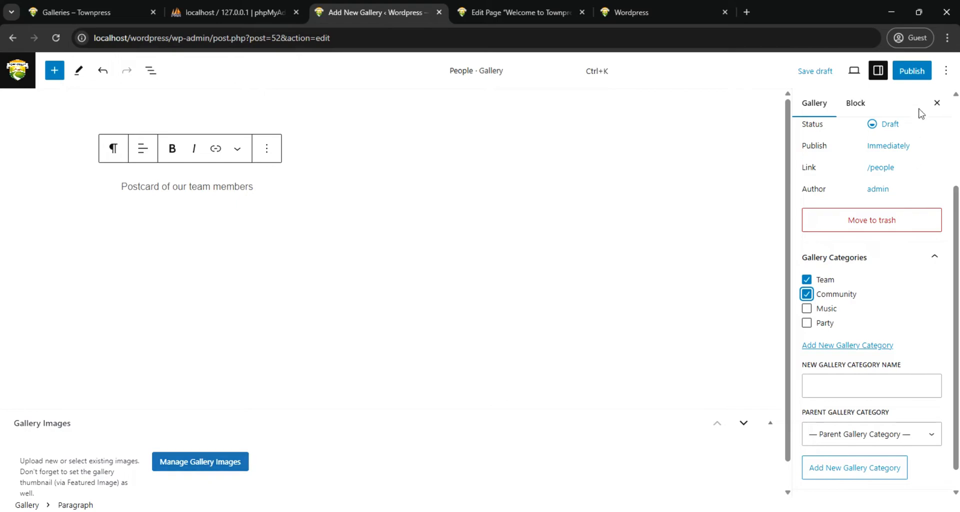
Publish the People gallery with public visibility
click(912, 71)
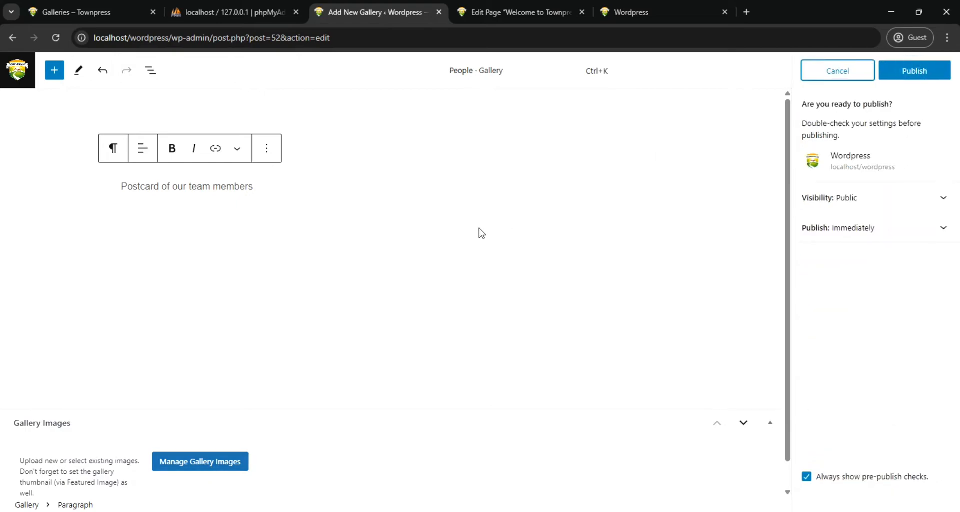
click(915, 75)
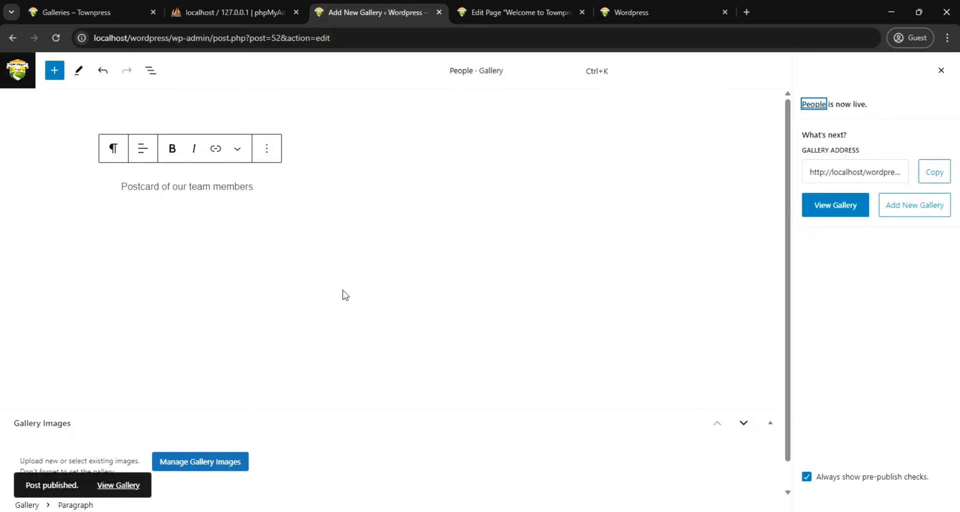
Upload image 1 and PortraitArtboard-1 through PortraitArtboard-6 from the images folder in File Explorer to the gallery's media library
click(192, 465)
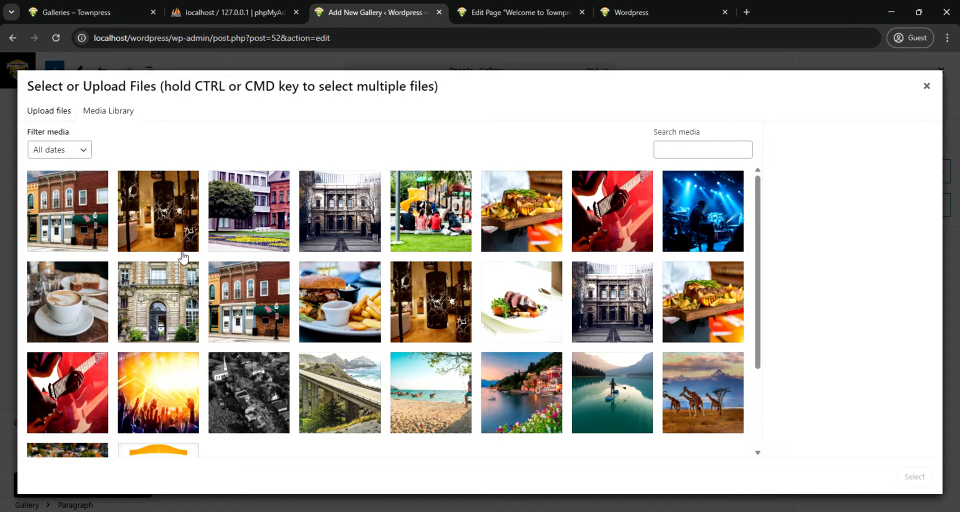
click(49, 114)
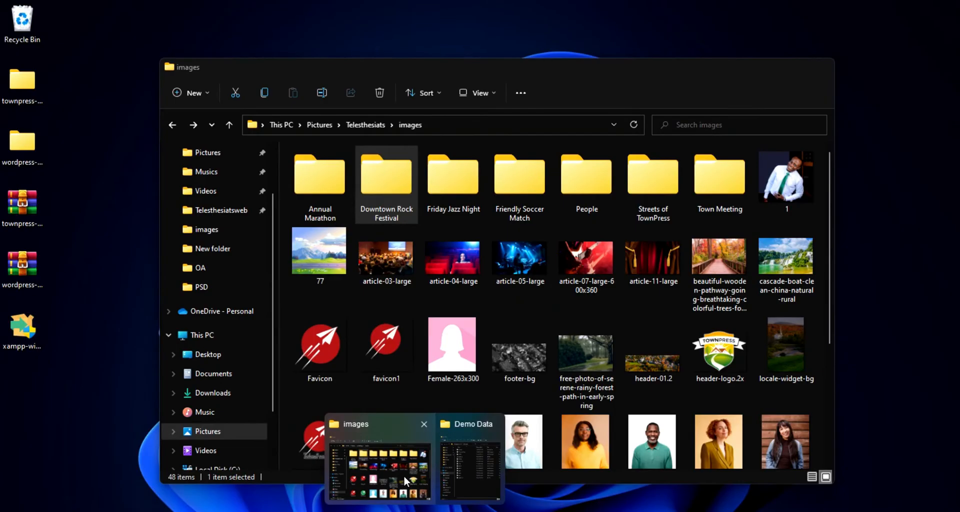
click(403, 472)
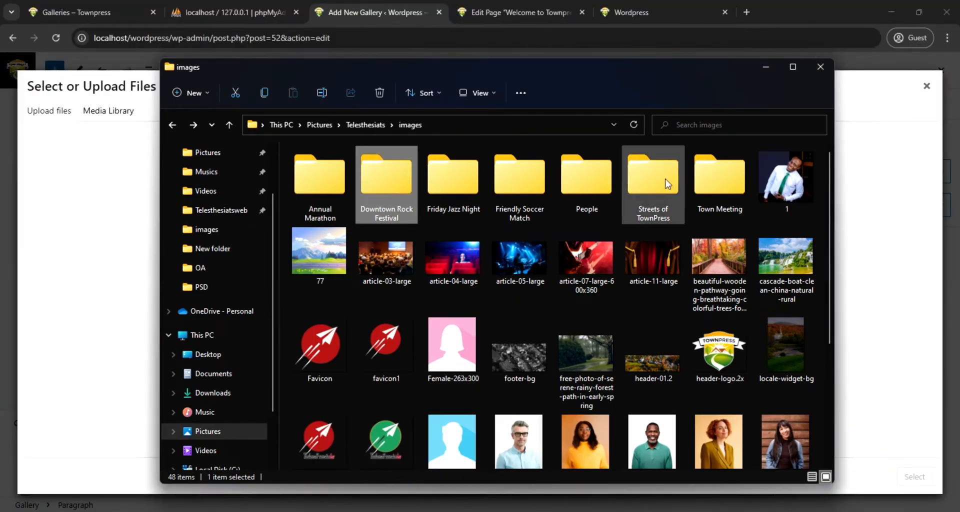
click(779, 185)
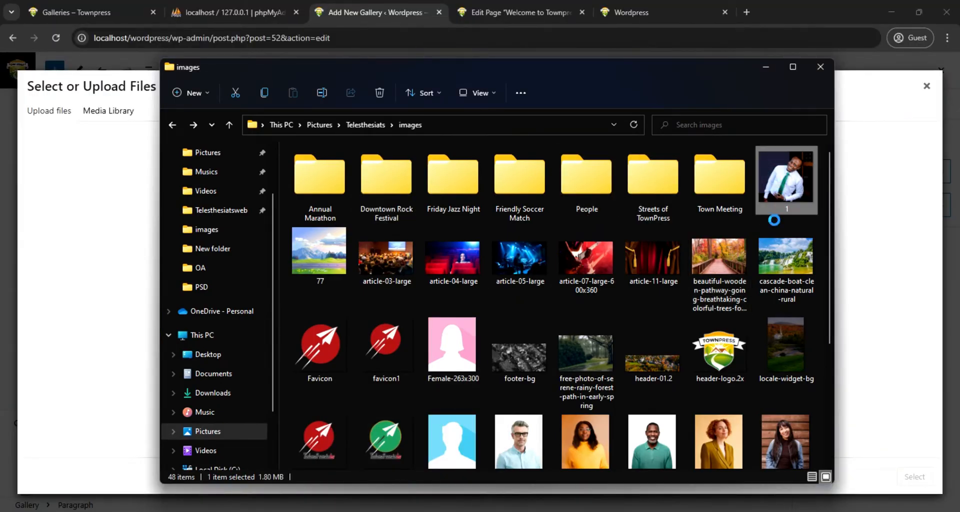
scroll(657, 395, down, 2)
click(520, 345)
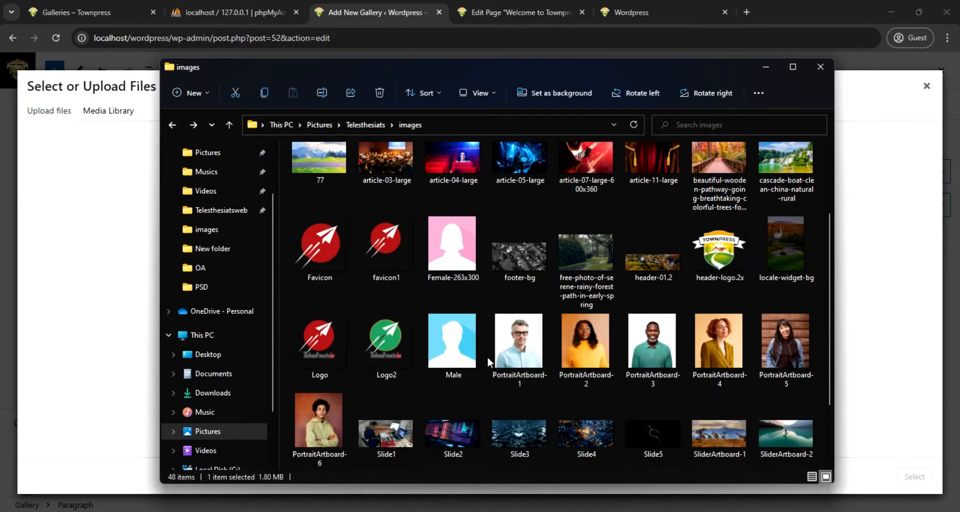
ctrl+click(601, 347)
ctrl+click(654, 350)
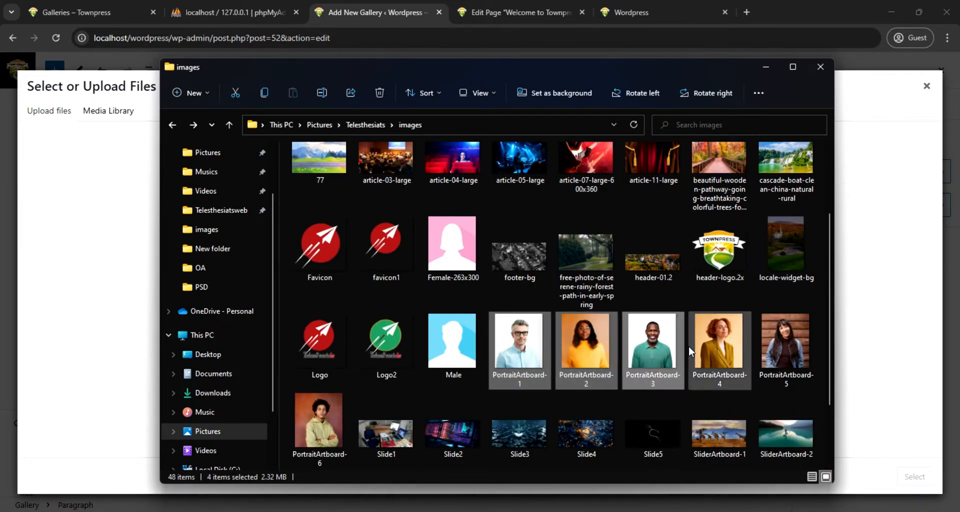
ctrl+click(701, 350)
ctrl+click(811, 344)
ctrl+click(315, 421)
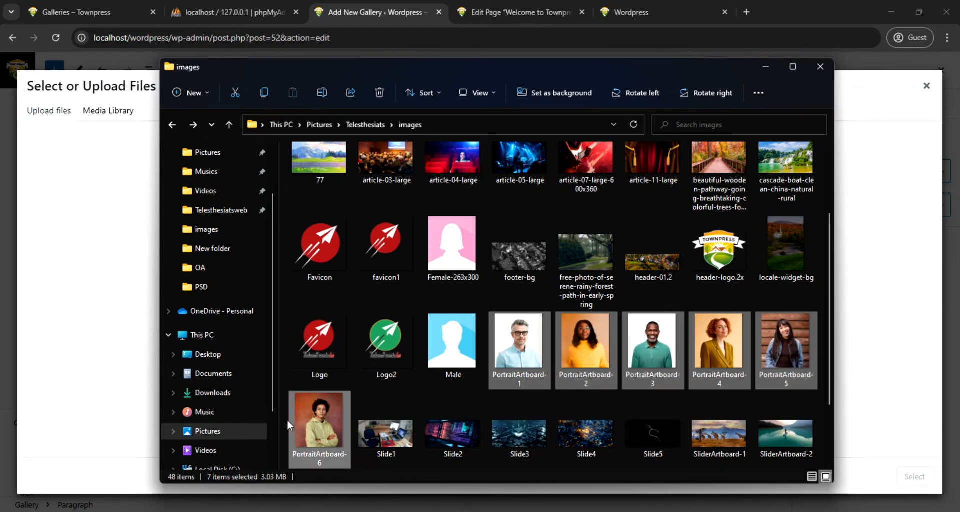
drag(307, 429, 110, 350)
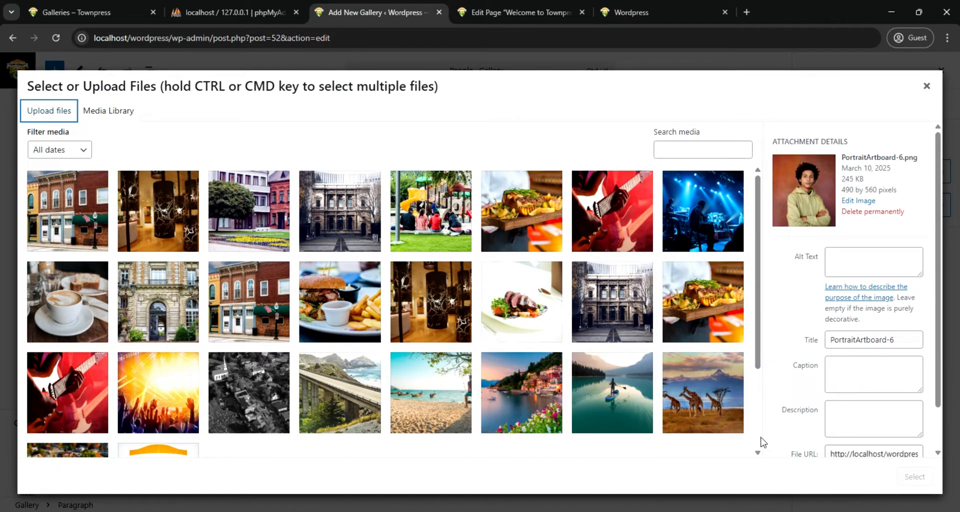
Reload the People gallery editor and add the seven uploaded portraits from the media library as its gallery images
scroll(670, 370, down, 2)
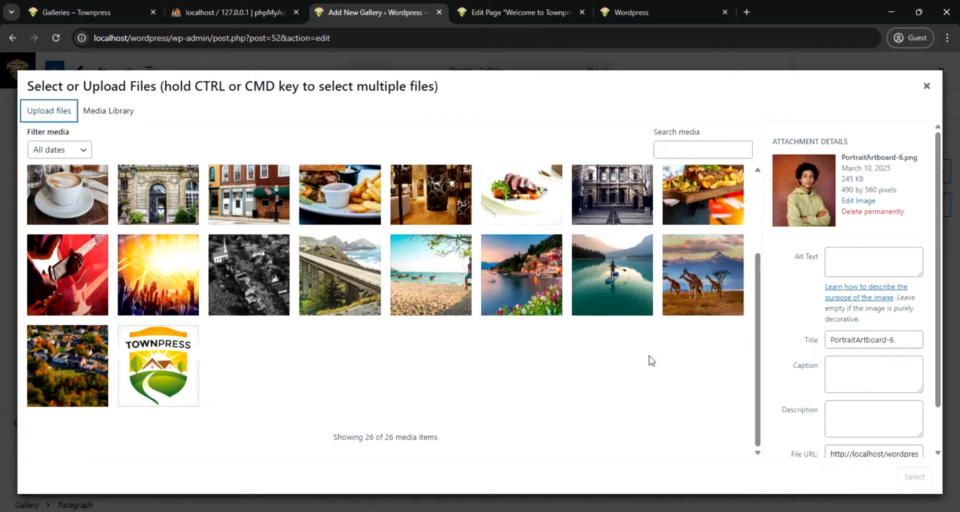
scroll(652, 360, up, 2)
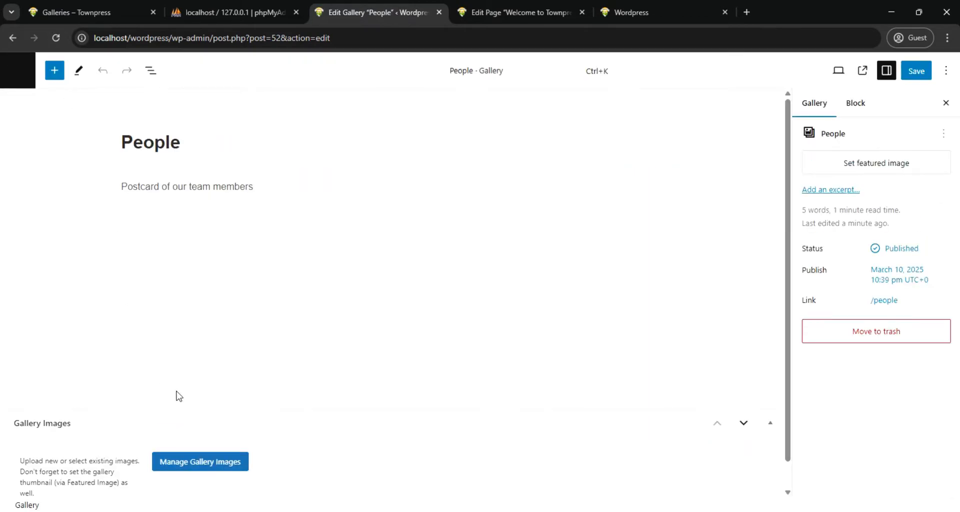
click(199, 461)
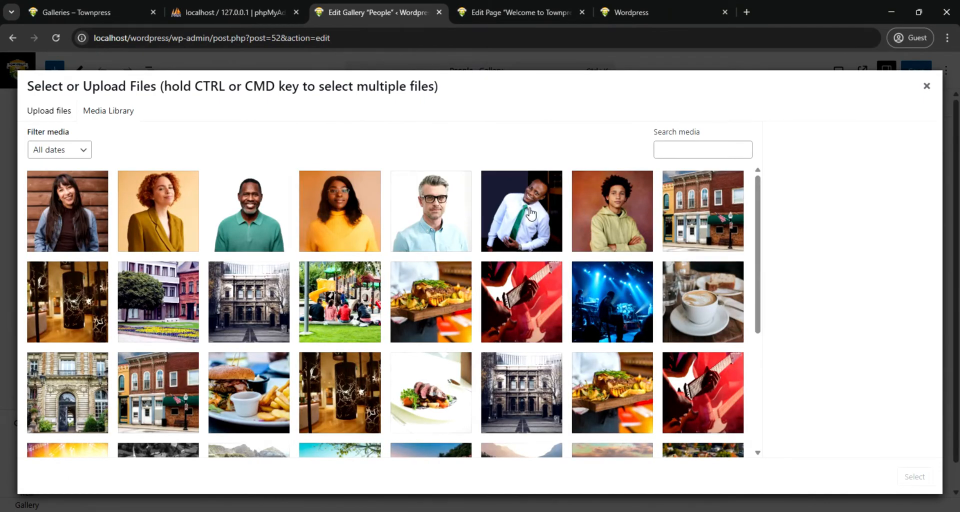
click(85, 228)
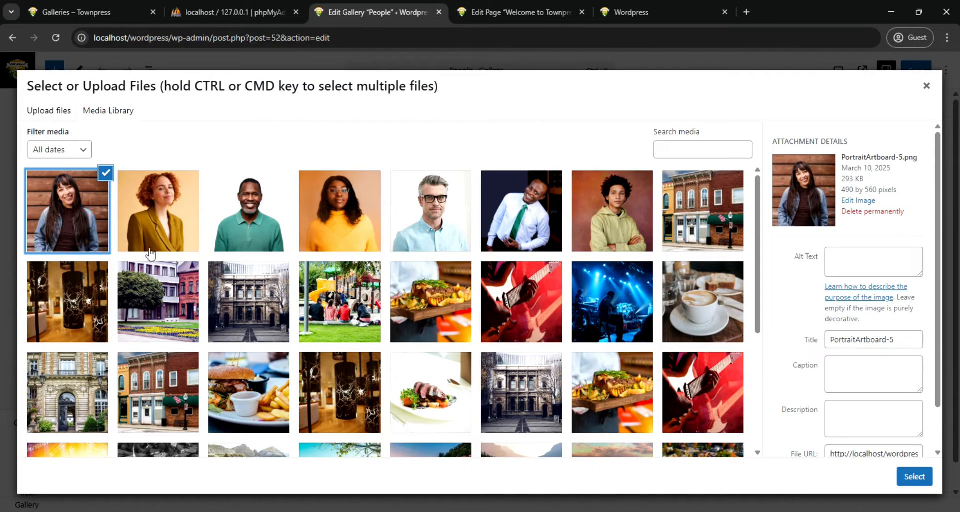
shift+click(605, 225)
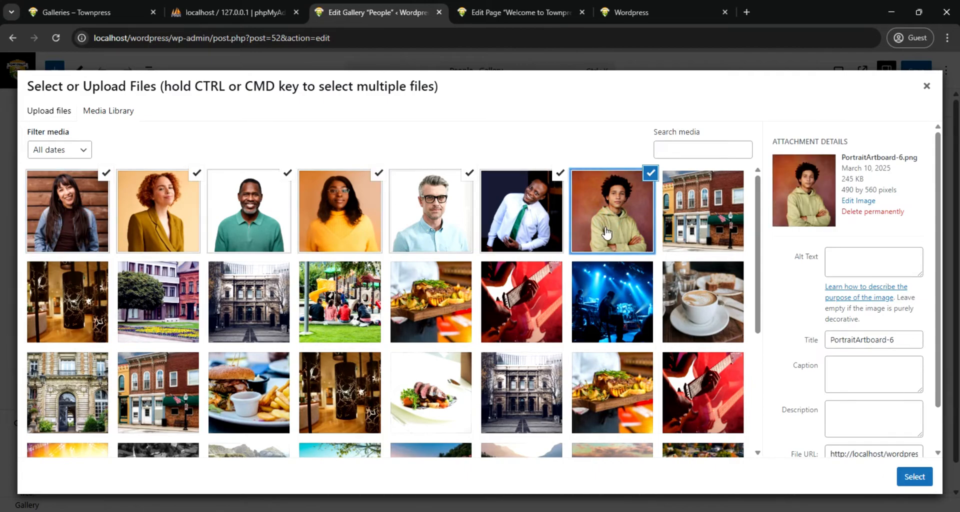
click(915, 477)
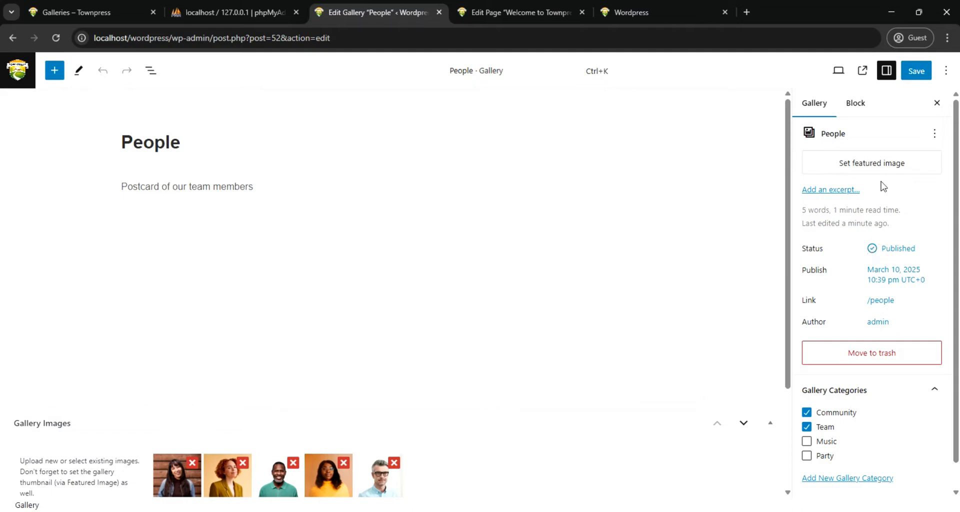
Set 1.png, the portrait of the man in a white shirt and green tie, as the People gallery's featured image and save
click(876, 163)
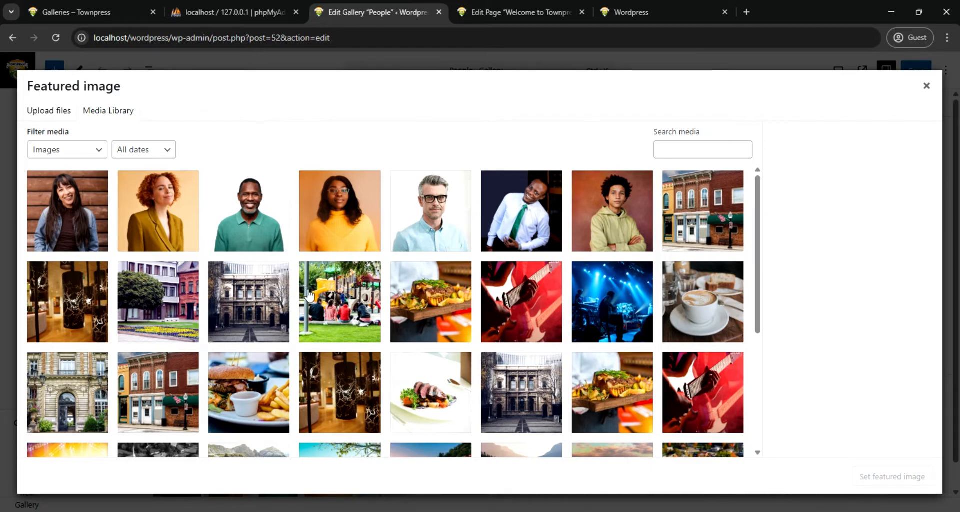
click(522, 211)
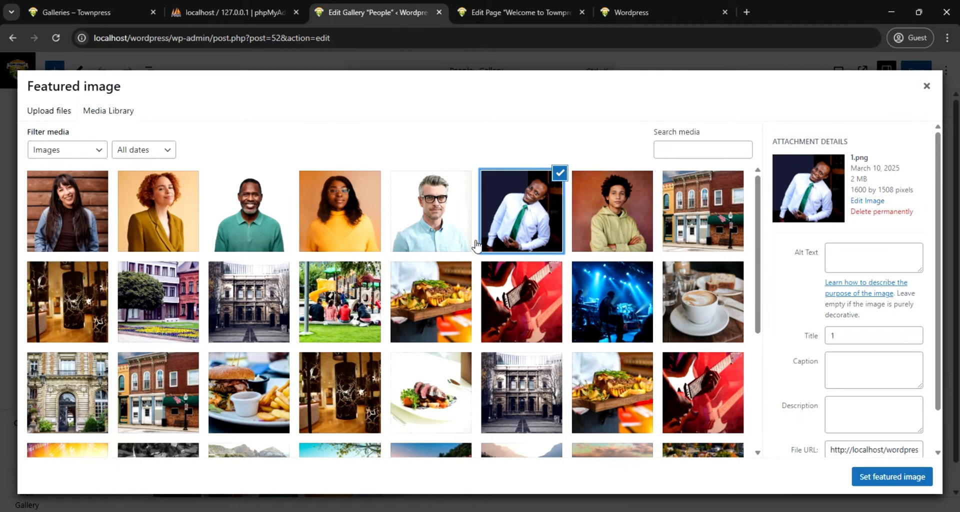
click(891, 476)
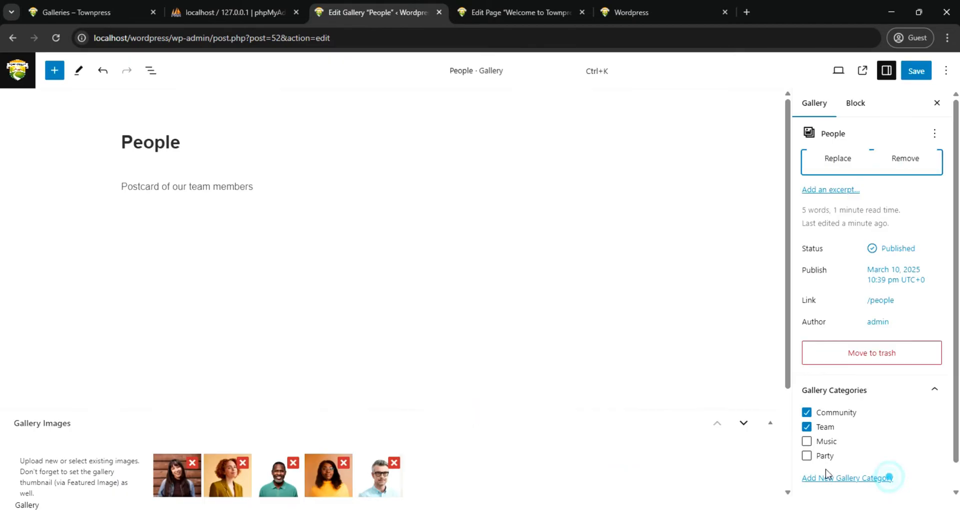
click(916, 70)
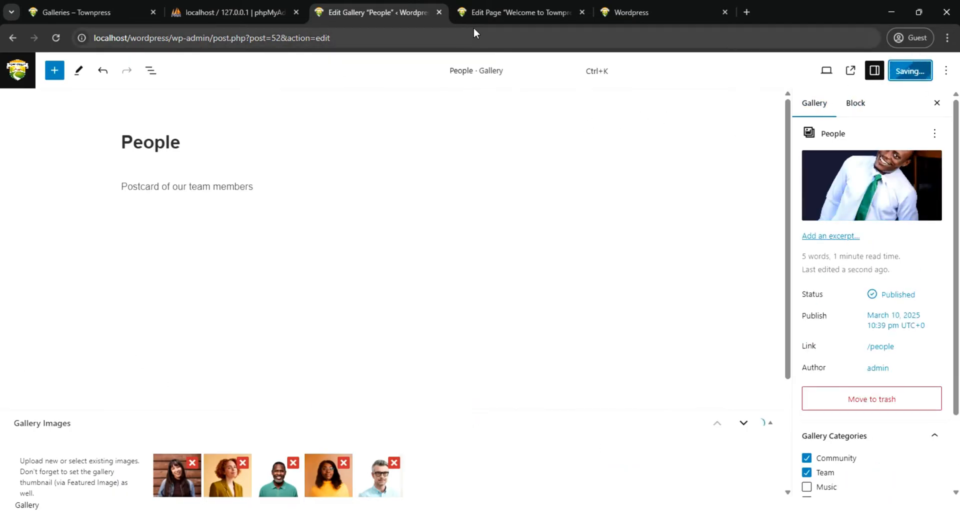
Reload the site's home page and examine the weather widget, featured gallery, and footer's event, notice and gallery sections
click(628, 14)
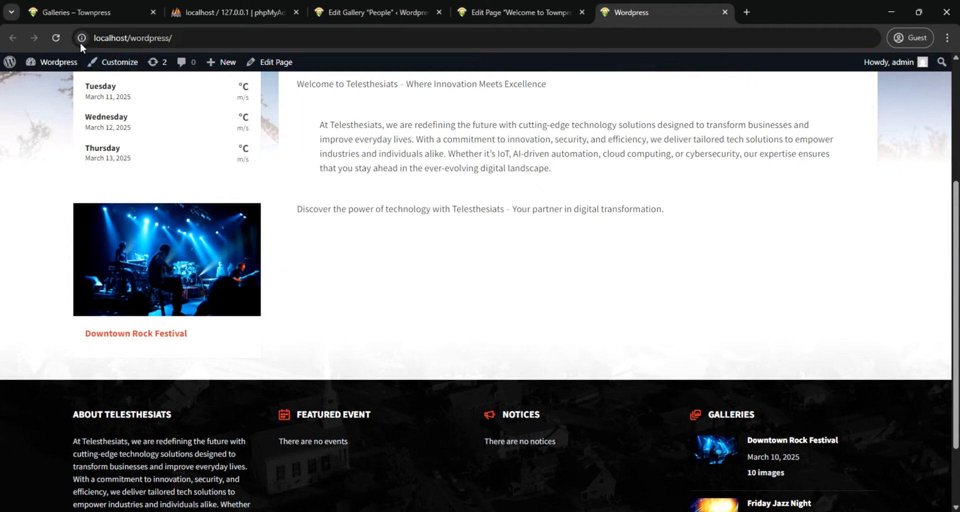
click(53, 38)
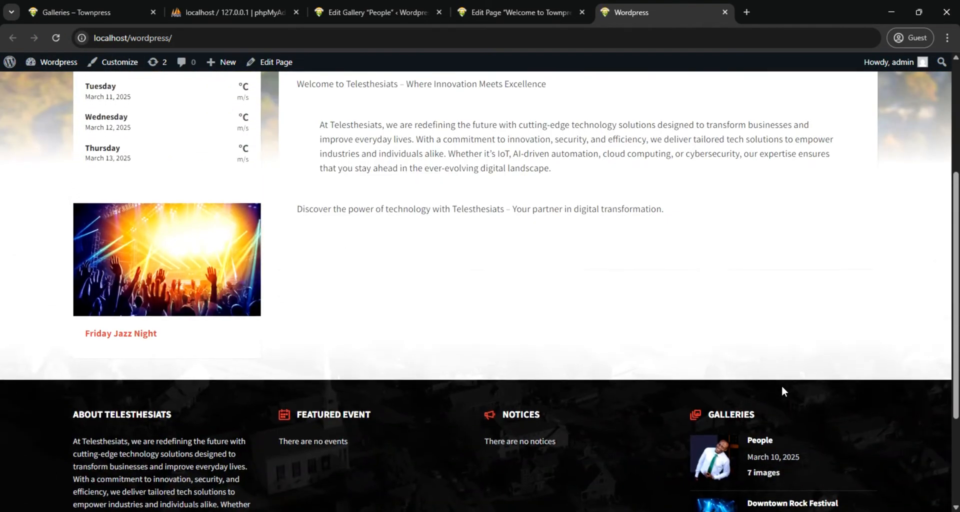
scroll(160, 281, up, 4)
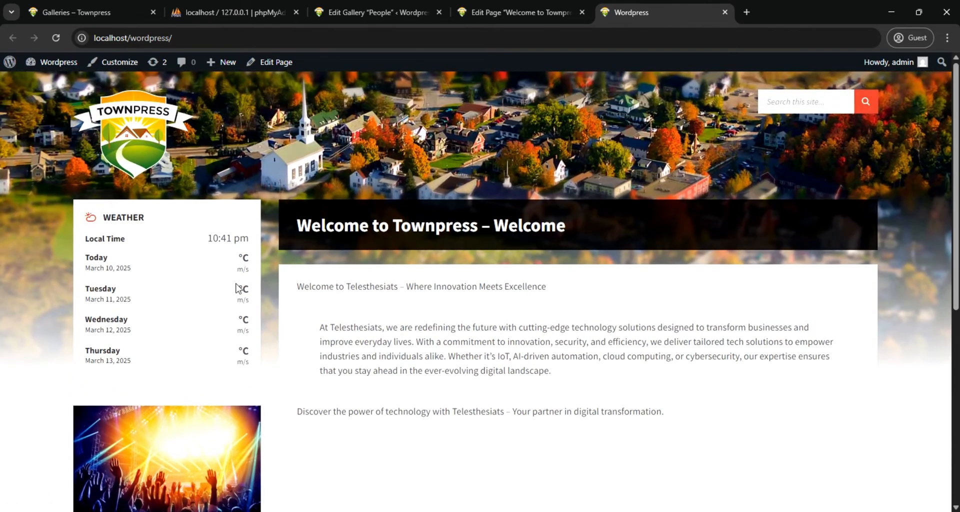
scroll(399, 313, down, 7)
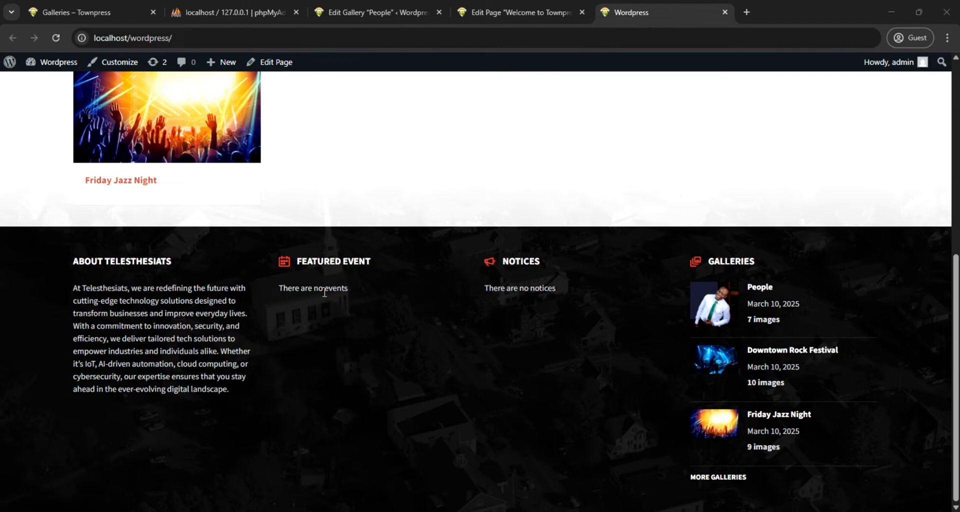
scroll(324, 293, up, 1)
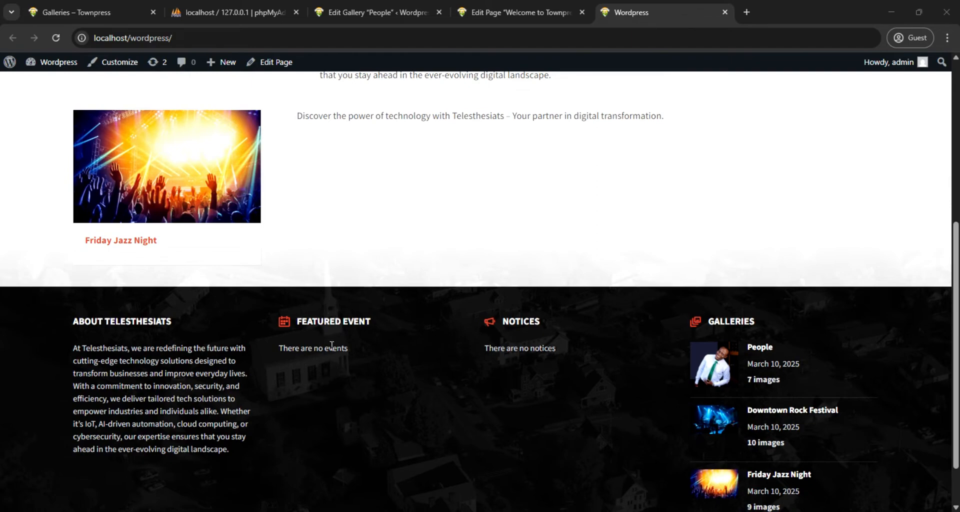
scroll(317, 350, down, 1)
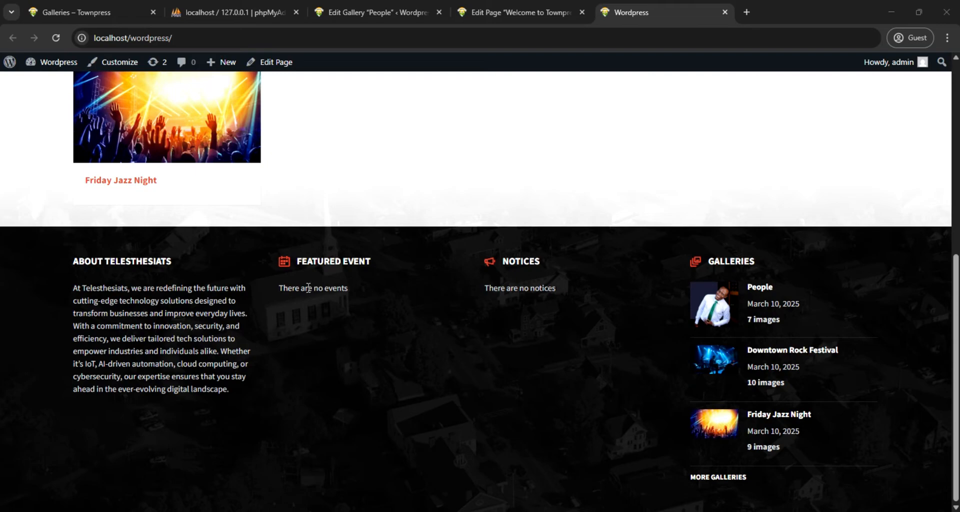
scroll(306, 288, up, 6)
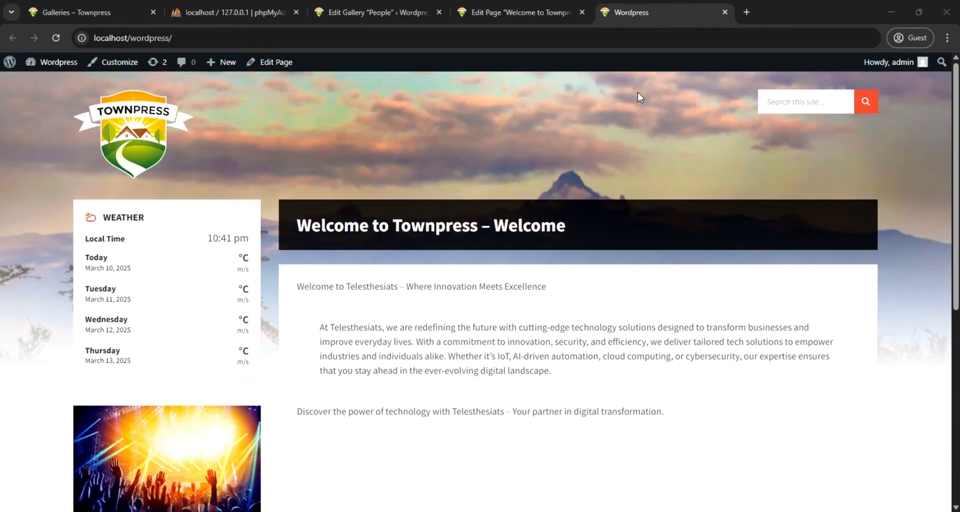
scroll(470, 153, down, 2)
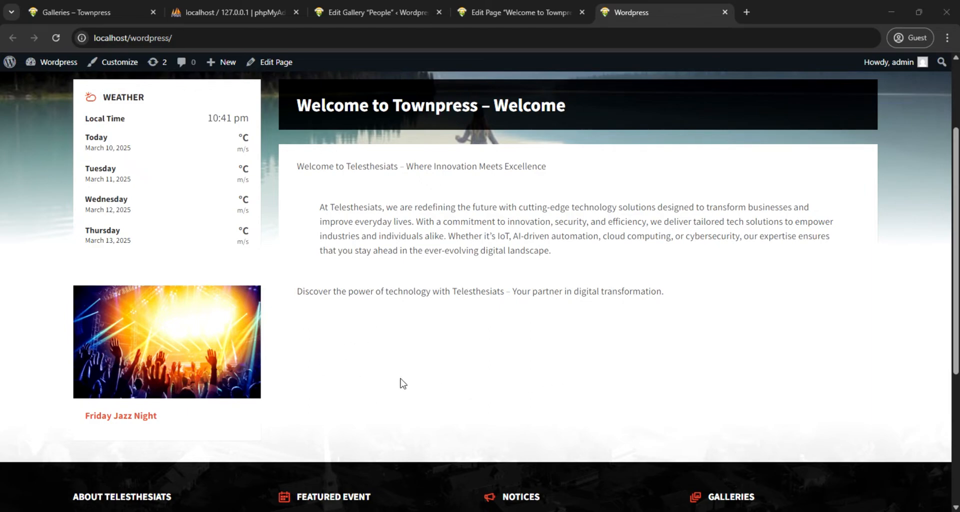
scroll(350, 345, up, 3)
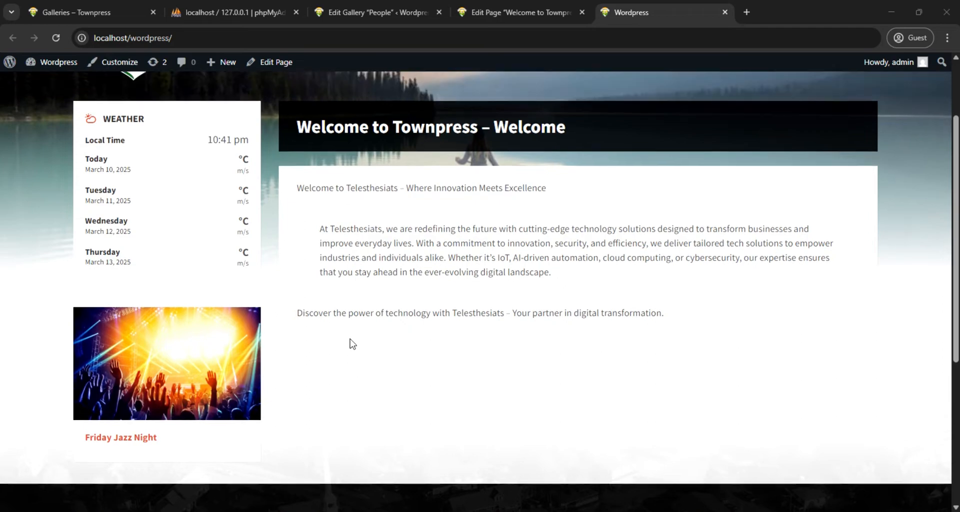
scroll(350, 338, down, 2)
scroll(350, 339, down, 3)
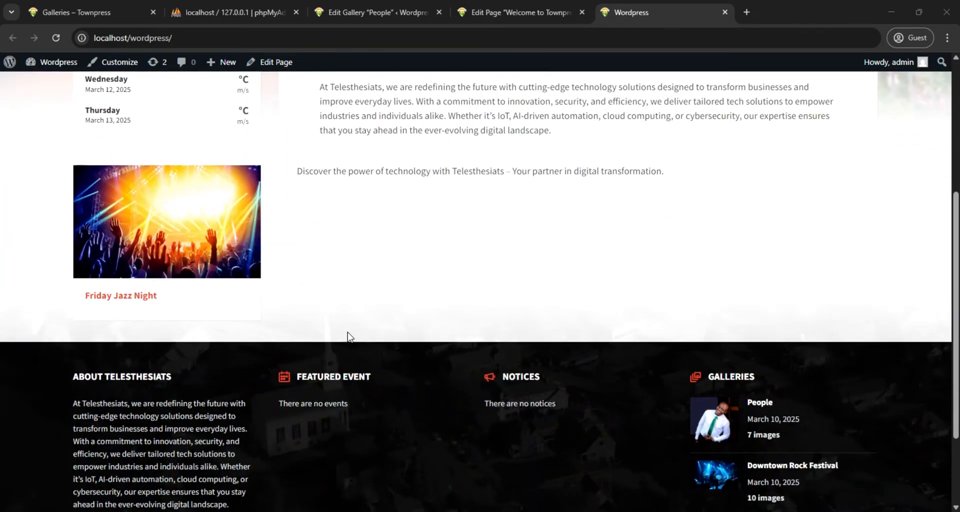
Return from the People gallery editor to the WordPress admin area and start a new event
click(376, 11)
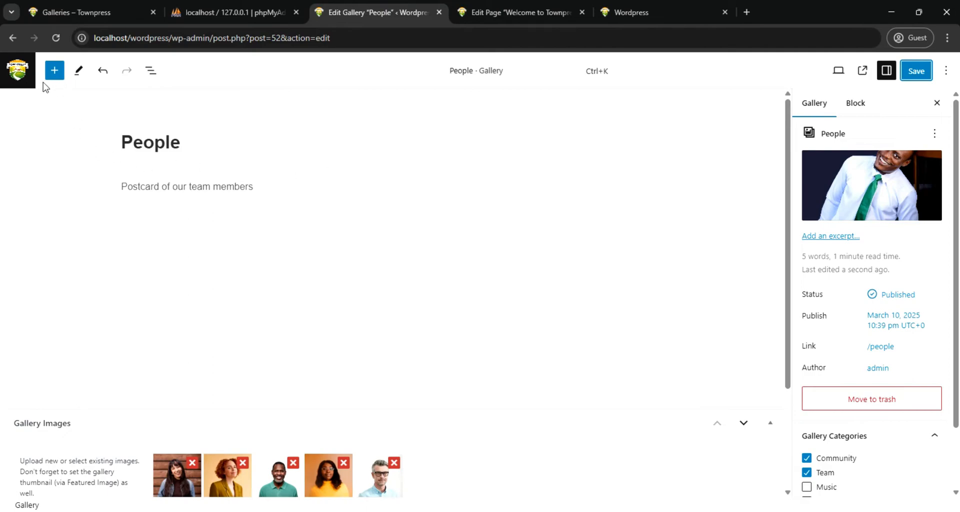
click(17, 78)
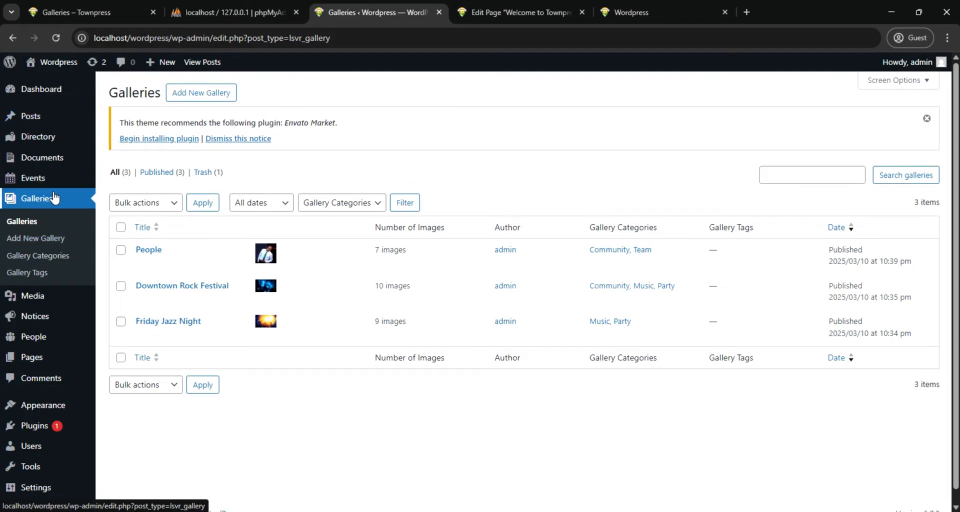
scroll(53, 198, down, 1)
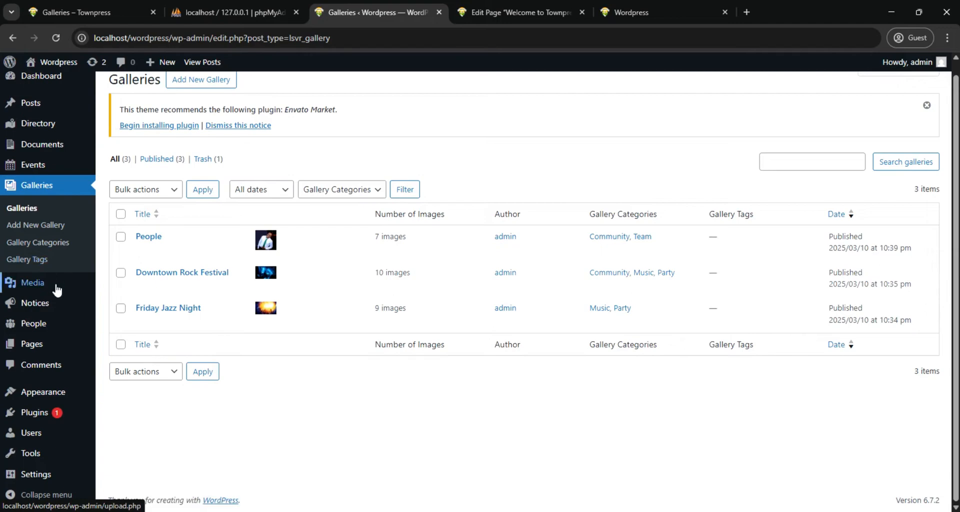
mouse_move(50, 320)
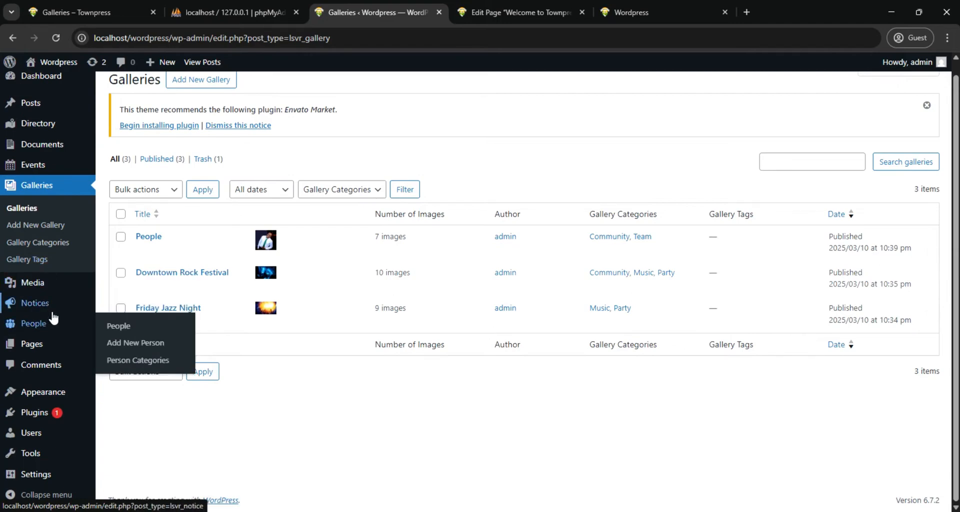
click(38, 170)
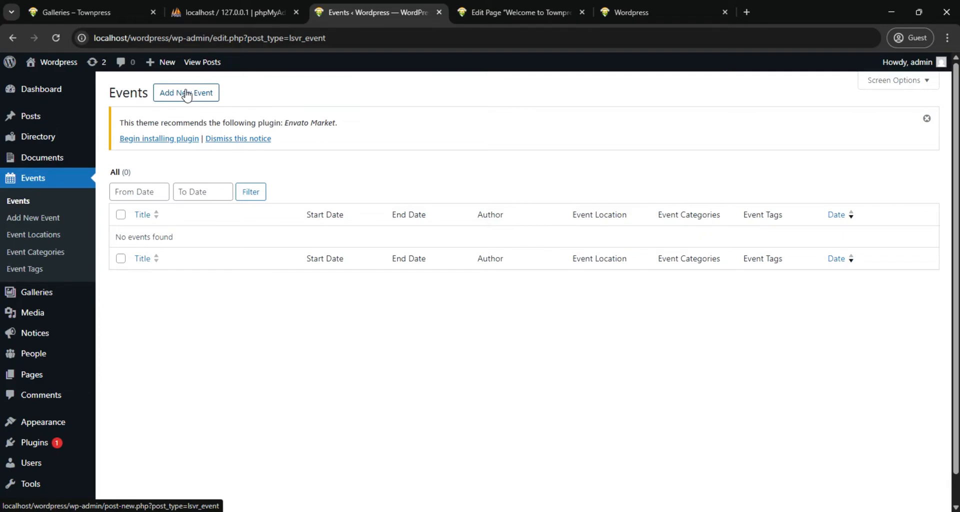
click(187, 94)
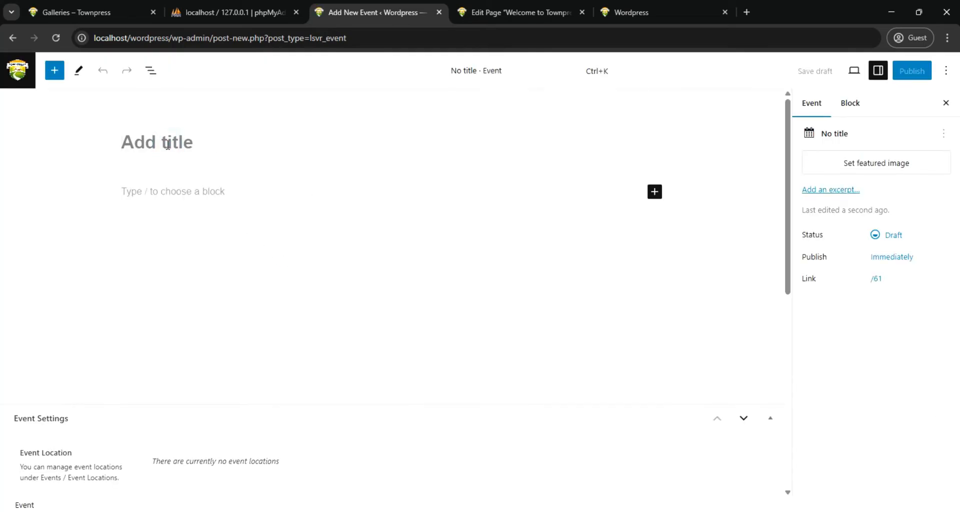
Title the new event "Film Night"
text(Mo)
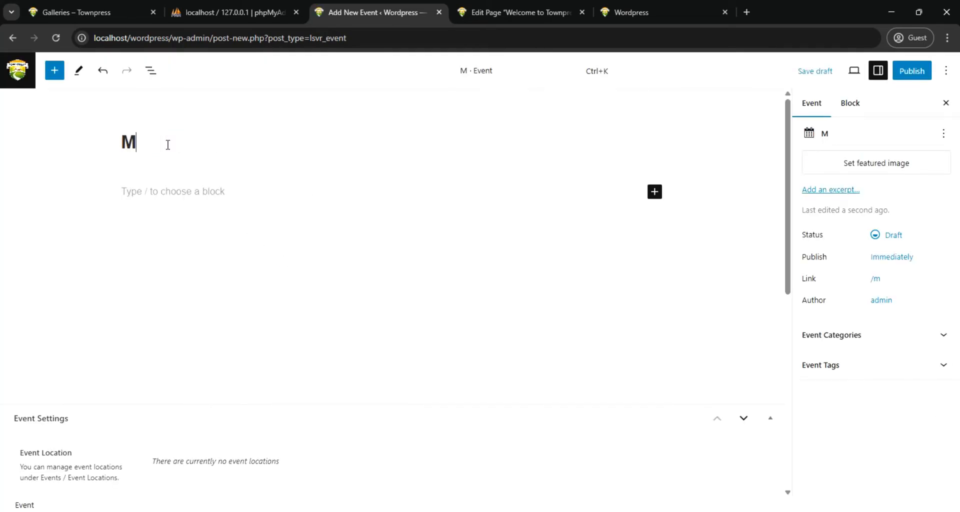
key(BackSpace)
key(BackSpace)
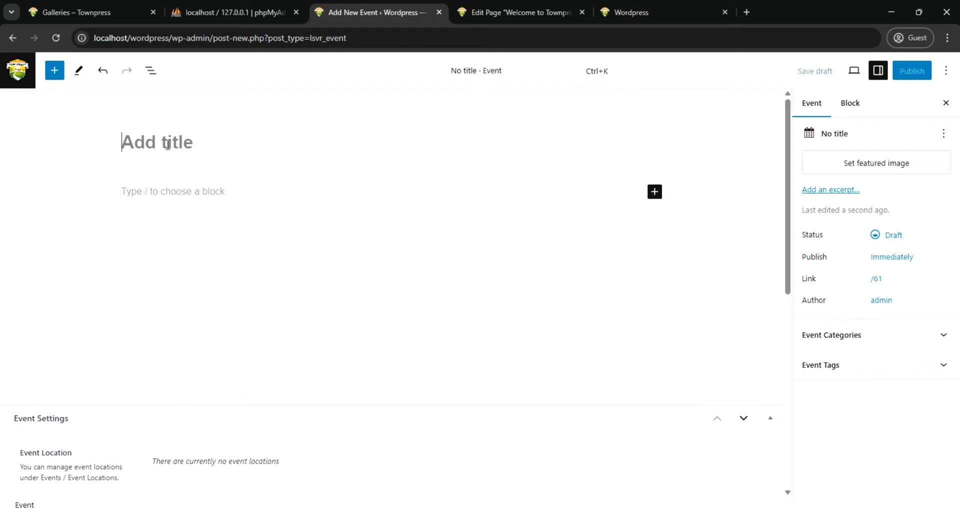
text(Fil)
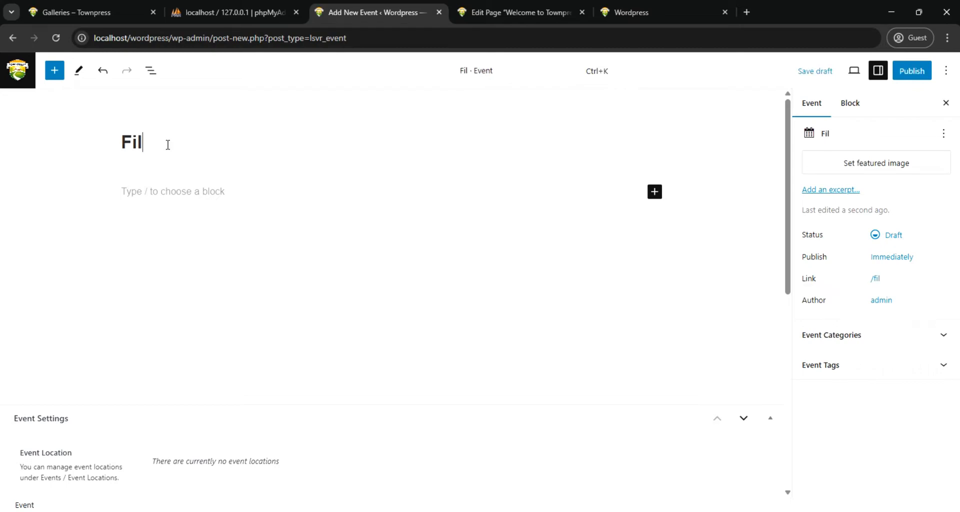
text(m Night)
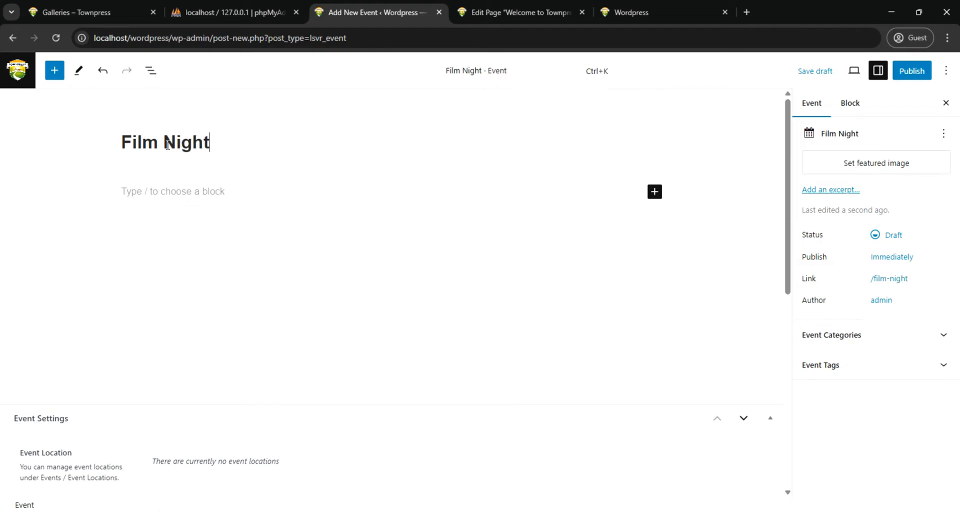
Add the paragraph "Relax with a movie" to the event description and give it a white background
click(216, 201)
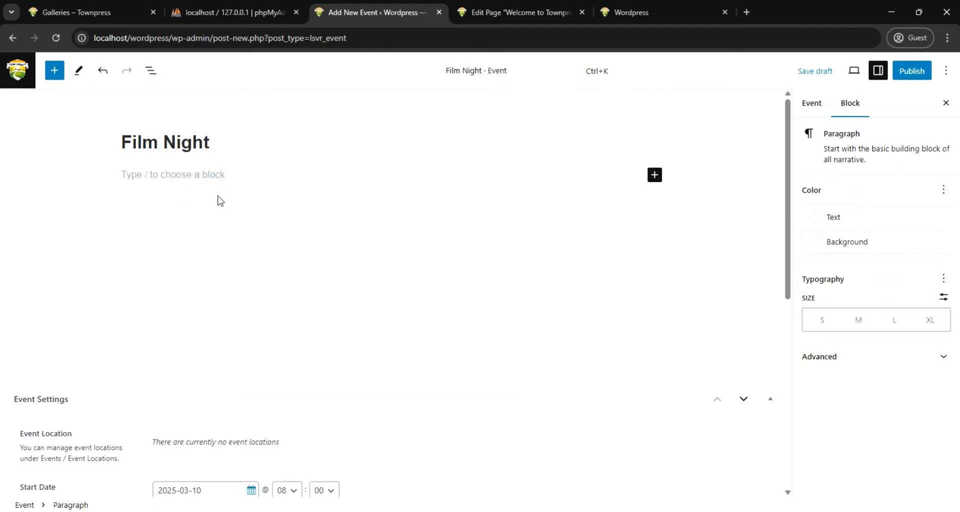
text(Relax with a movie)
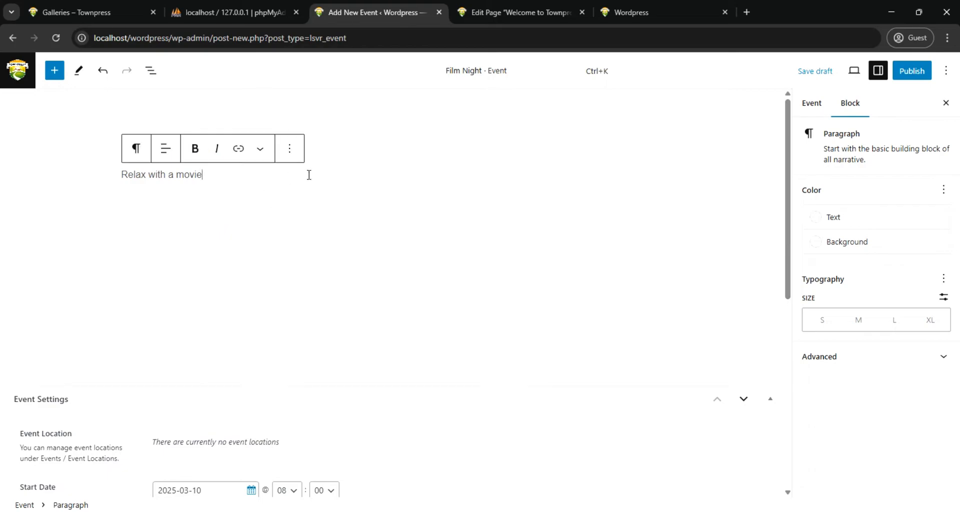
click(828, 245)
click(692, 379)
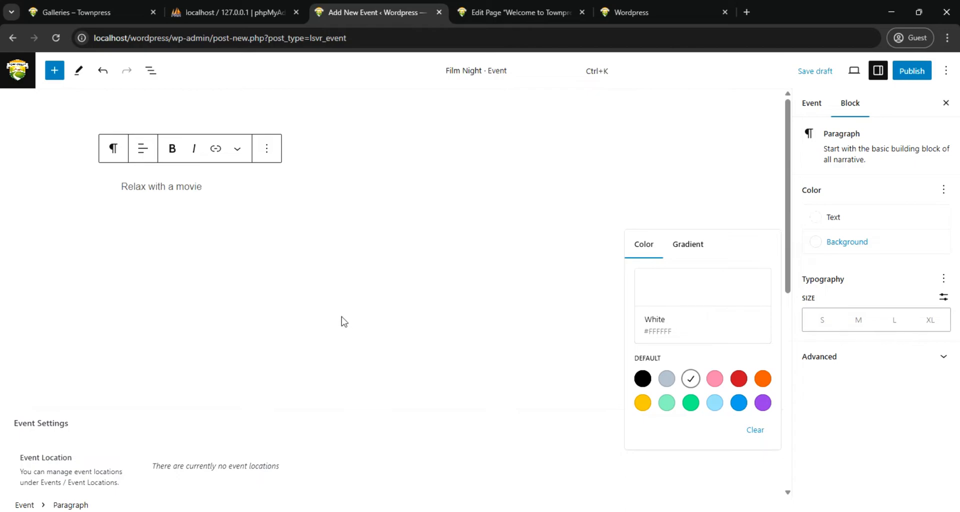
Set the event's start date to 2025-03-14 and its start hour to 18 in the event settings
scroll(320, 324, down, 2)
scroll(311, 325, down, 2)
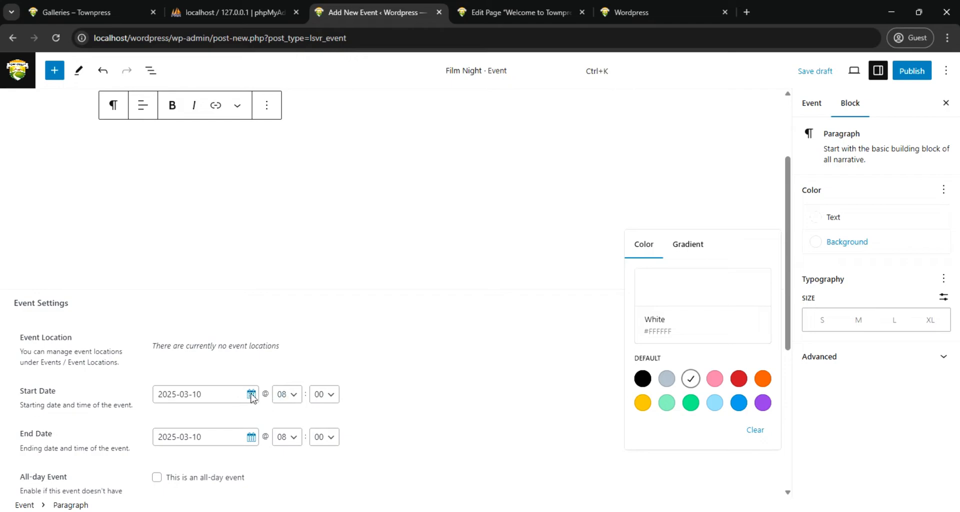
scroll(249, 395, down, 2)
click(251, 334)
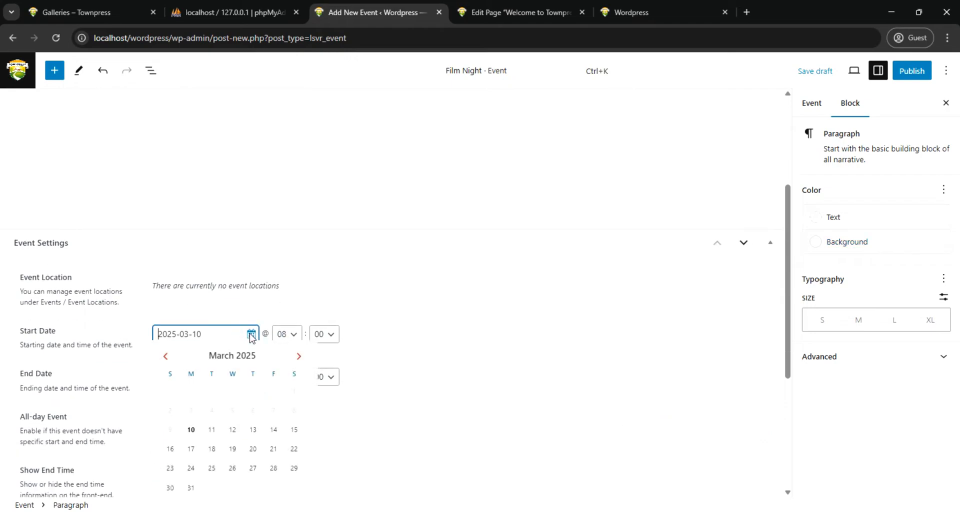
click(273, 431)
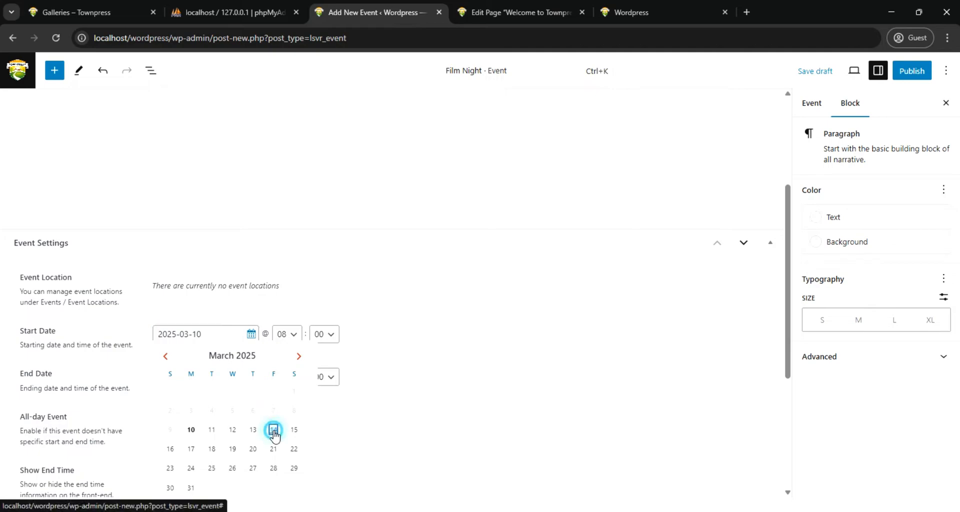
click(295, 335)
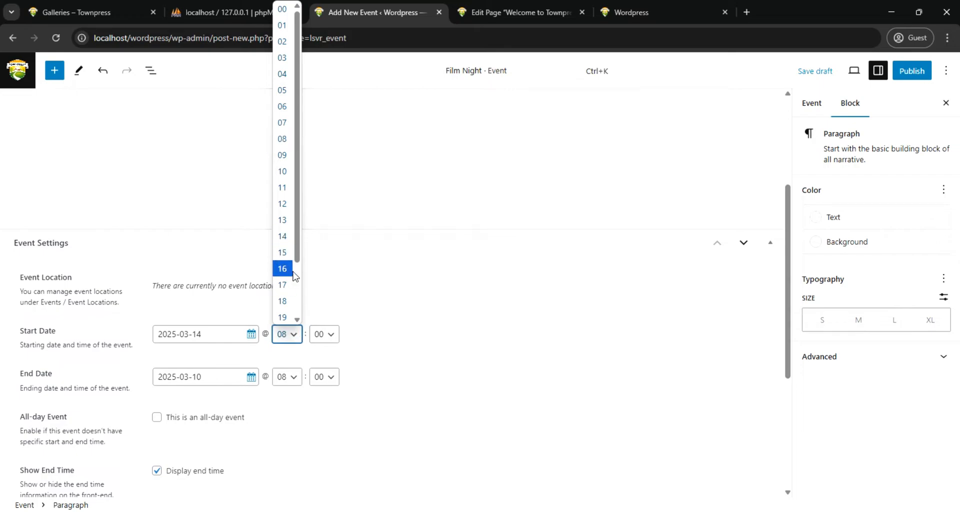
click(284, 301)
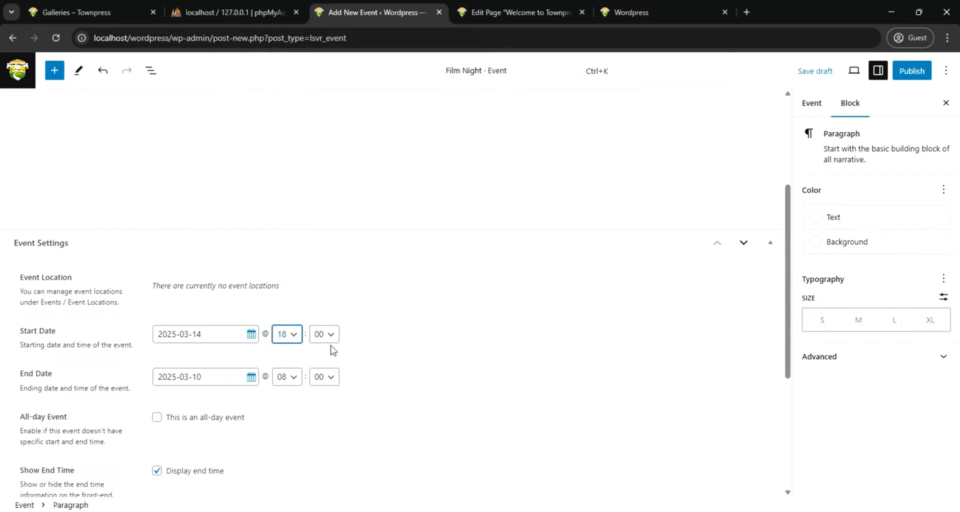
Set the hour of the event's end time to 21
click(294, 380)
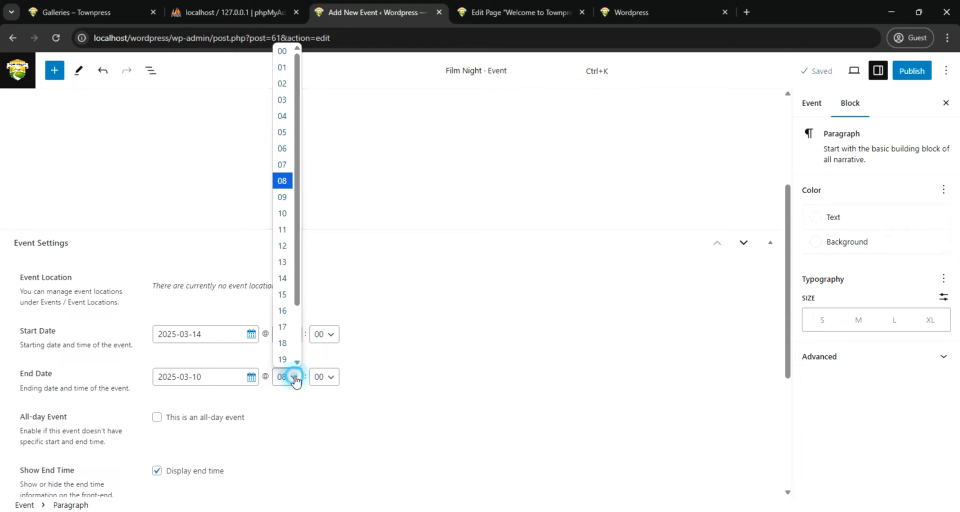
scroll(293, 310, down, 2)
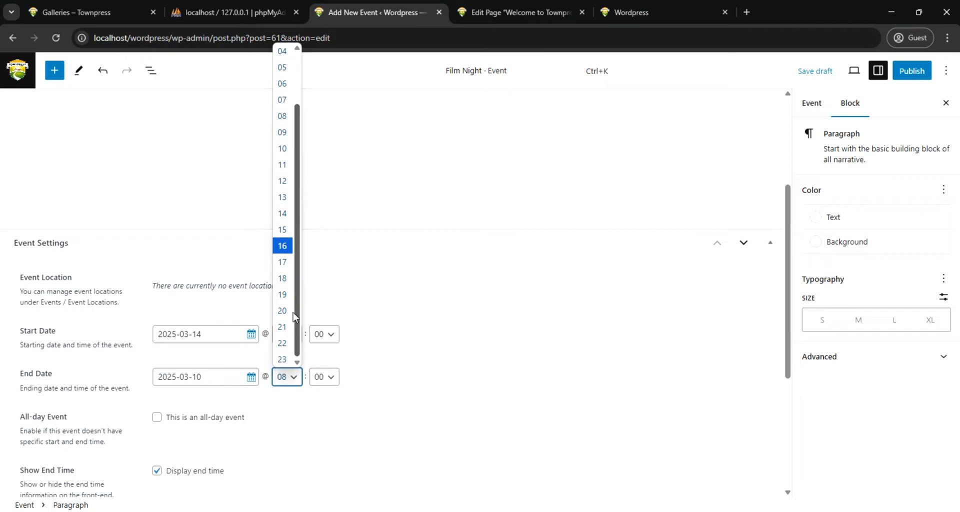
click(283, 328)
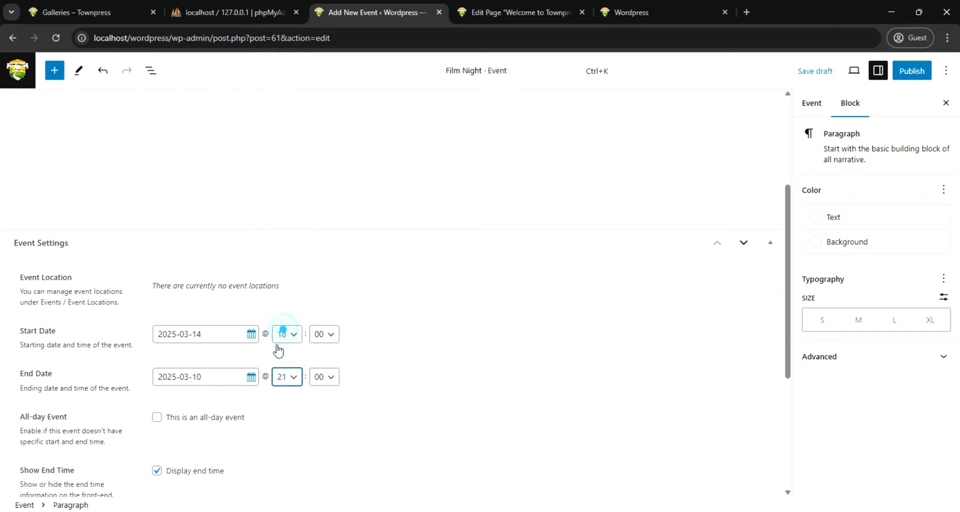
Set the event's end date to 2025-03-14
click(251, 376)
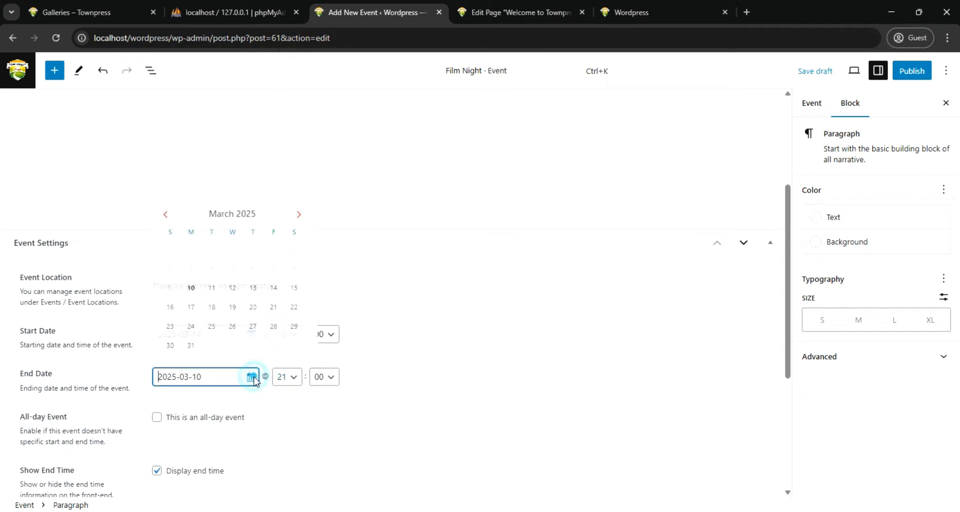
click(274, 289)
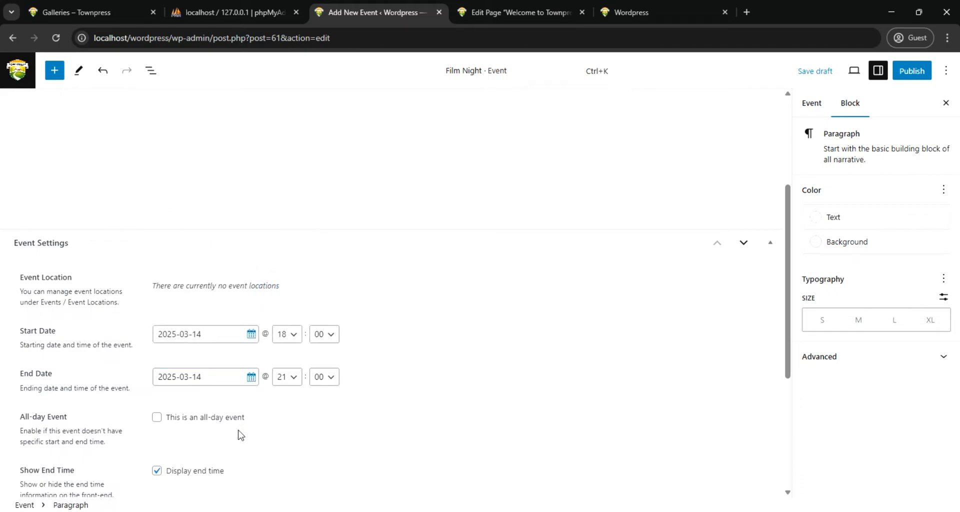
scroll(213, 447, down, 1)
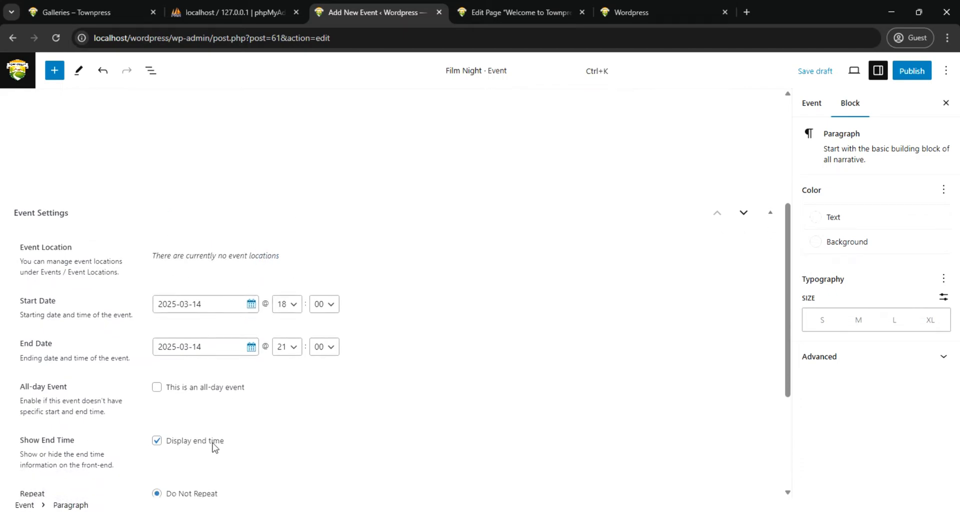
scroll(213, 447, down, 3)
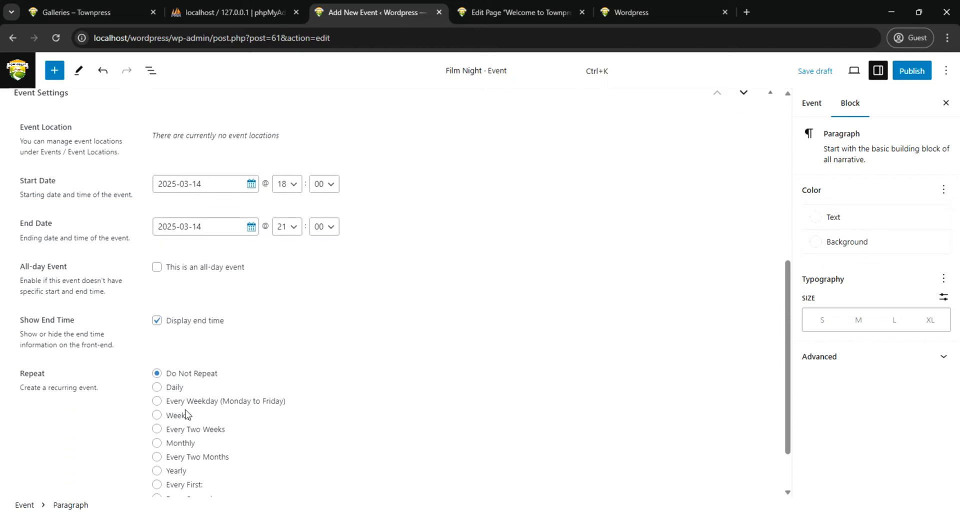
scroll(186, 415, down, 2)
click(789, 264)
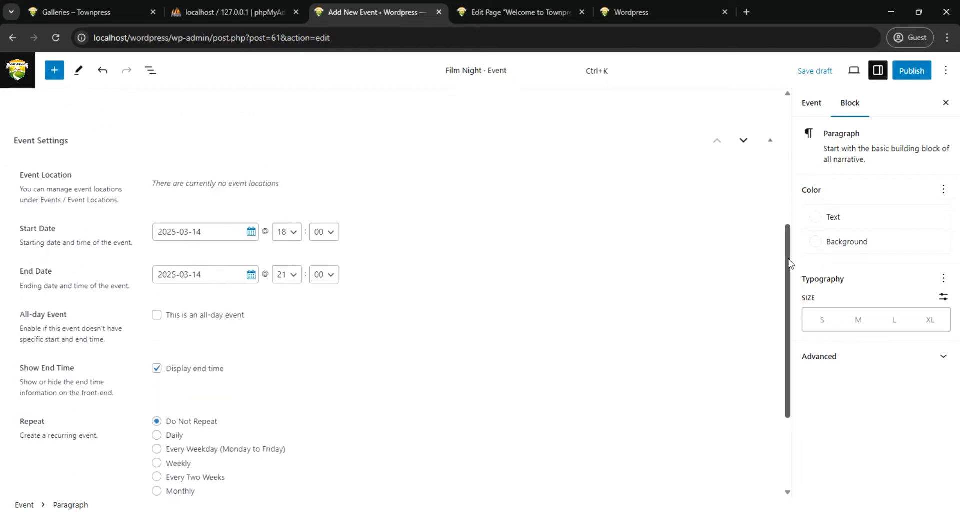
Upload article-04-large from the local images folder and set it as the event's featured image
click(812, 107)
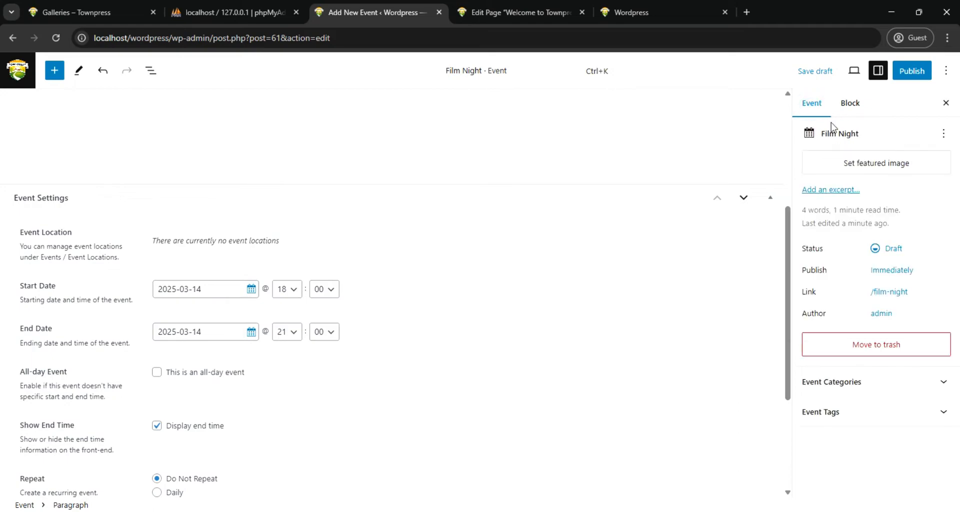
click(859, 164)
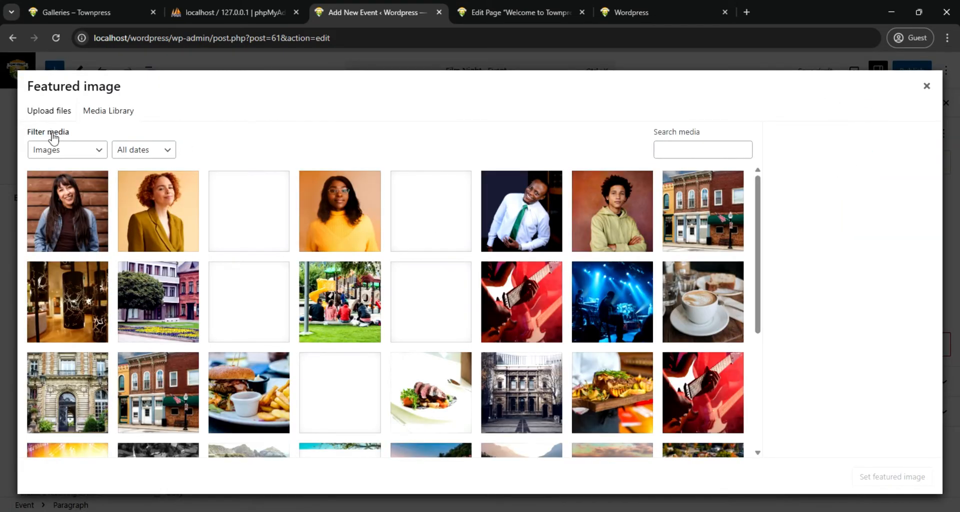
click(49, 111)
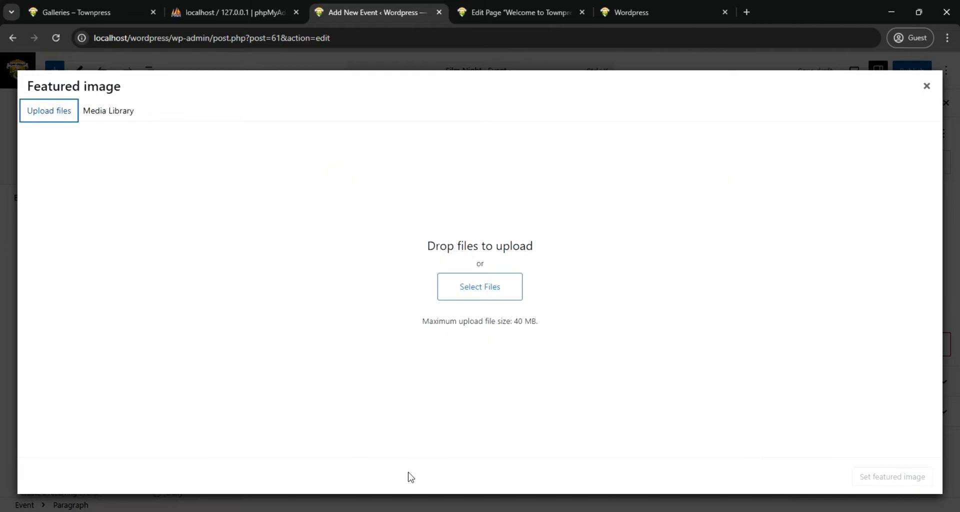
mouse_move(411, 508)
click(382, 439)
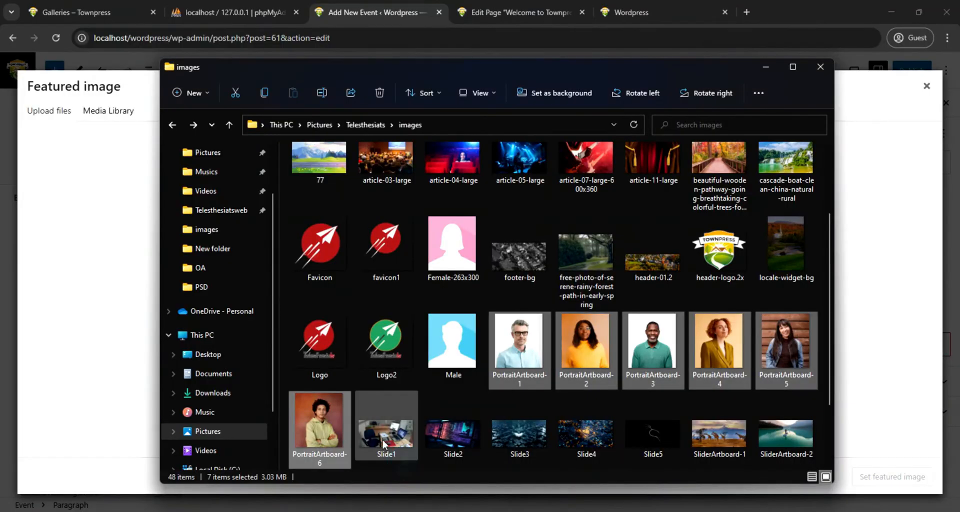
scroll(593, 315, up, 2)
scroll(594, 318, down, 2)
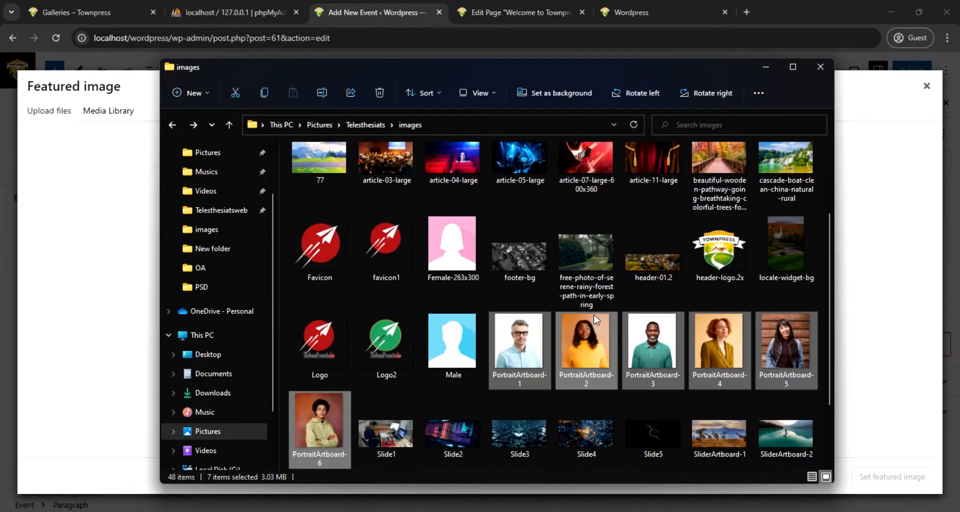
click(457, 168)
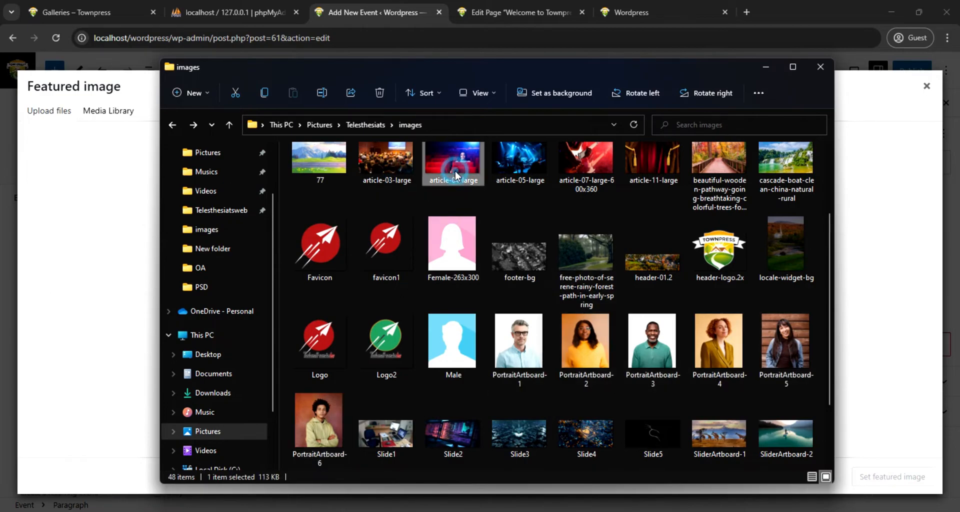
drag(457, 168, 99, 260)
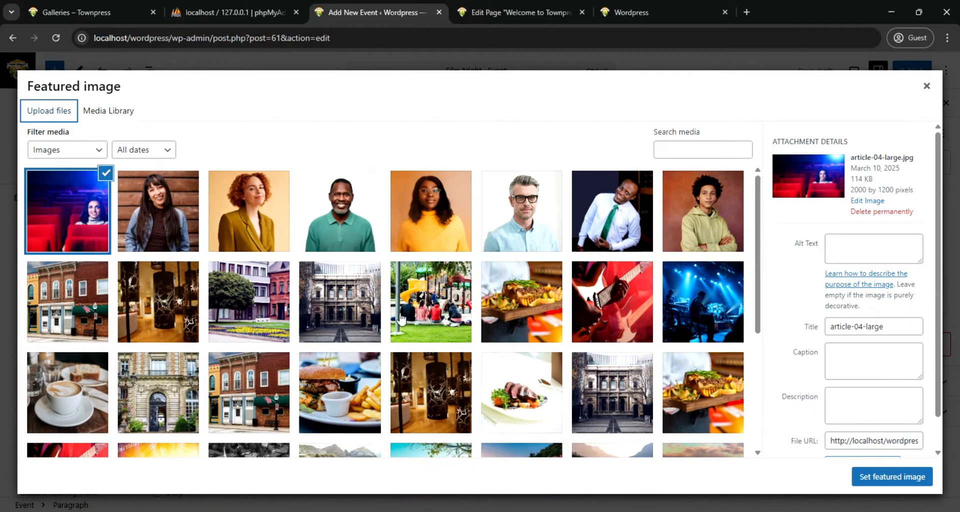
click(890, 476)
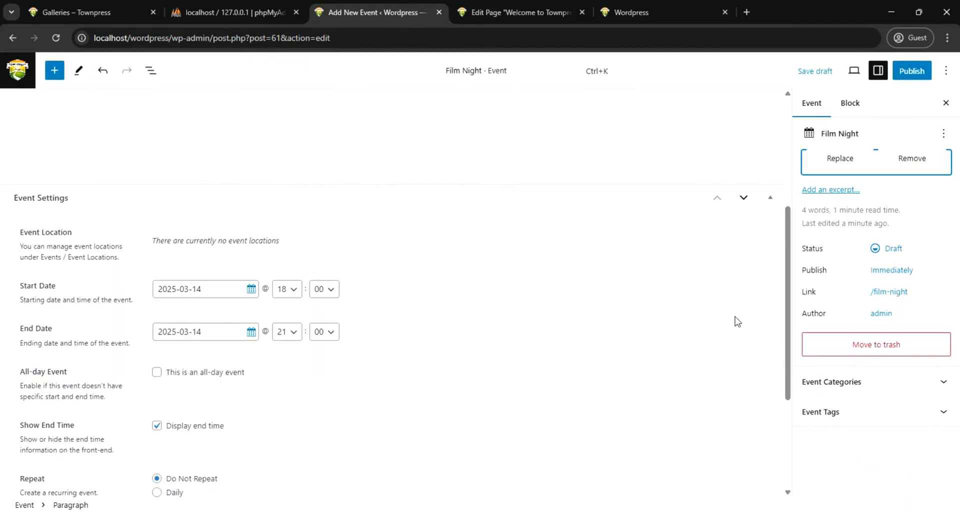
Create the event category "Night" and assign it to the event
scroll(723, 311, up, 1)
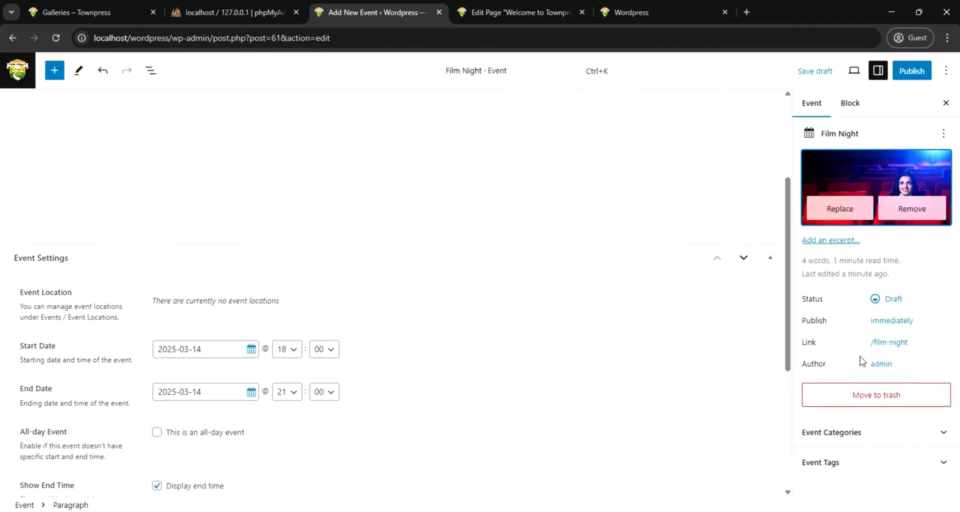
click(943, 433)
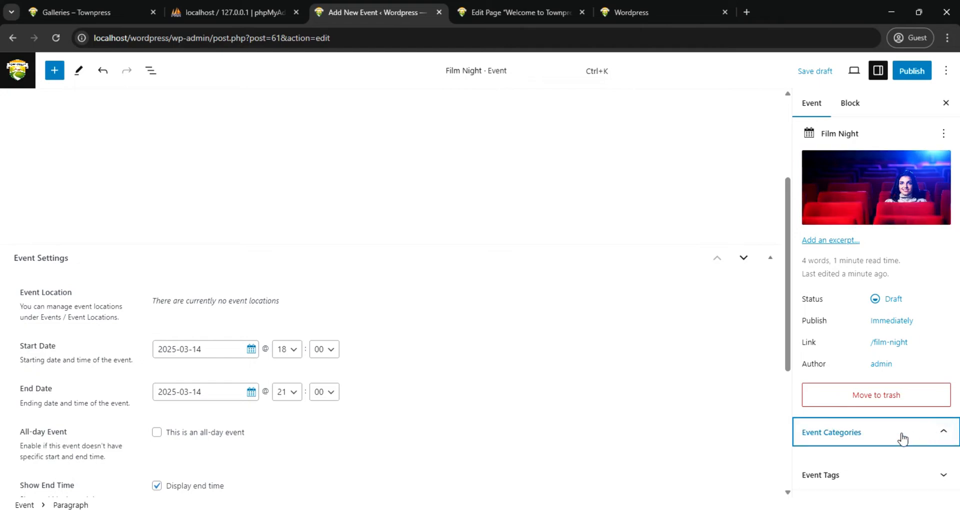
click(943, 434)
click(868, 451)
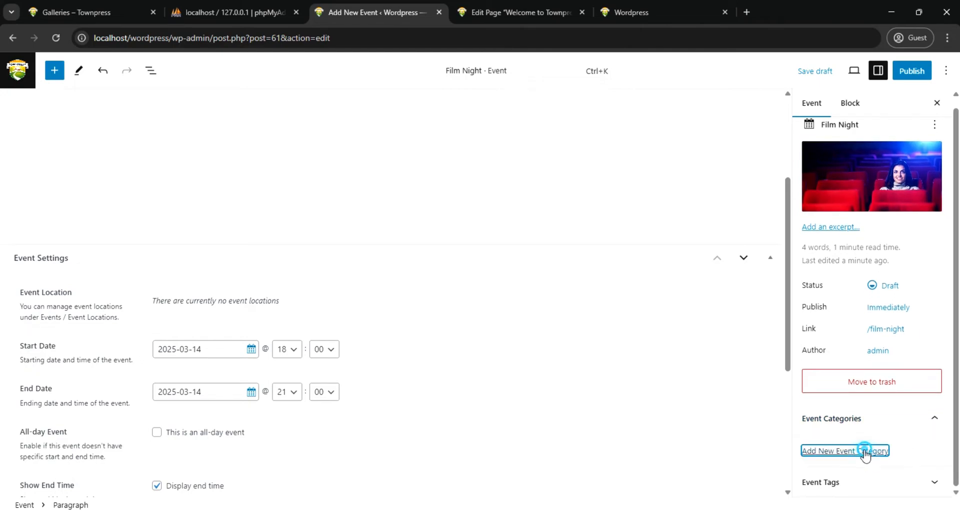
scroll(846, 483, down, 1)
click(840, 434)
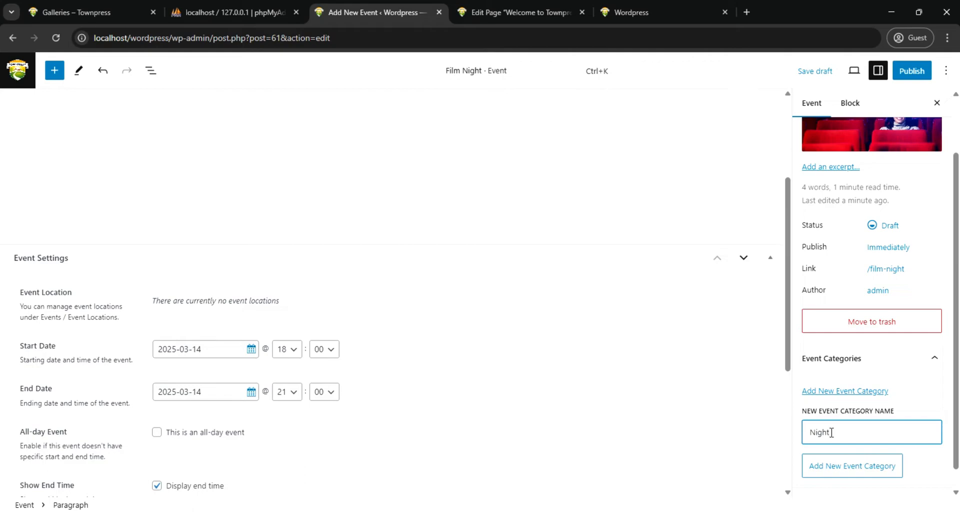
click(835, 467)
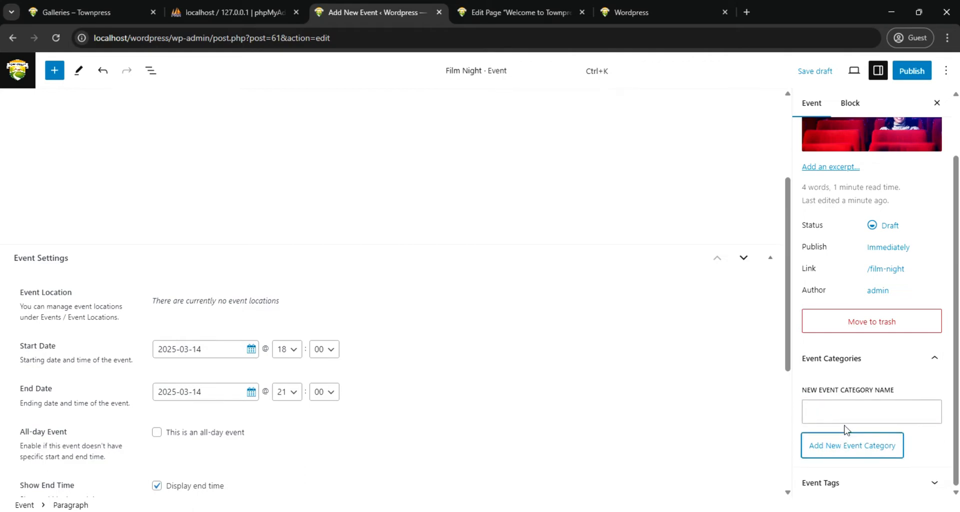
Create a second event category named "Film Show" with no parent category
click(839, 444)
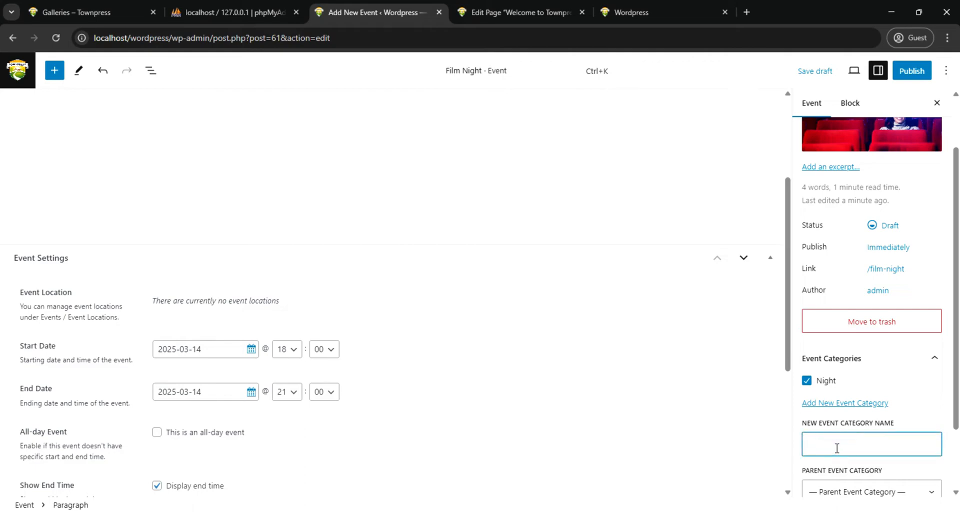
text(Film Show)
click(826, 445)
scroll(935, 461, down, 1)
click(858, 462)
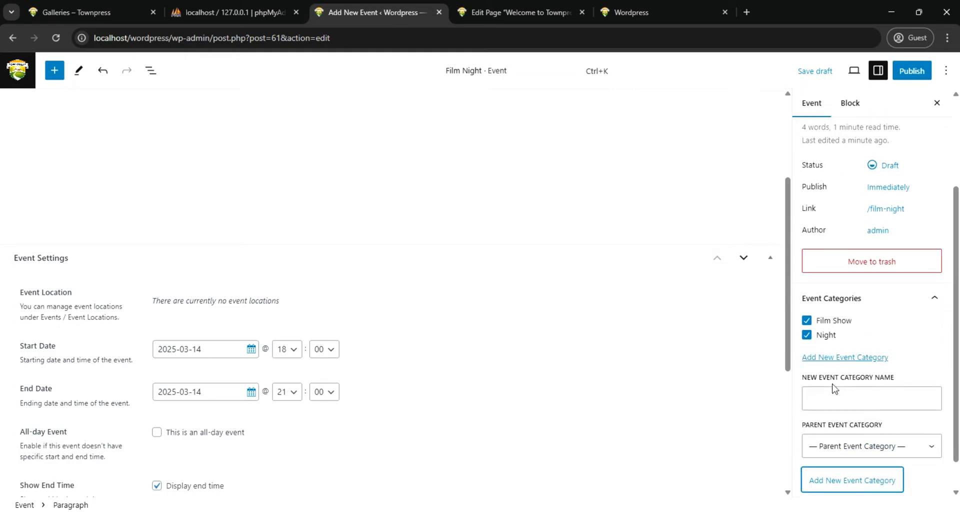
Add a third event category named "Community" to the event
click(825, 401)
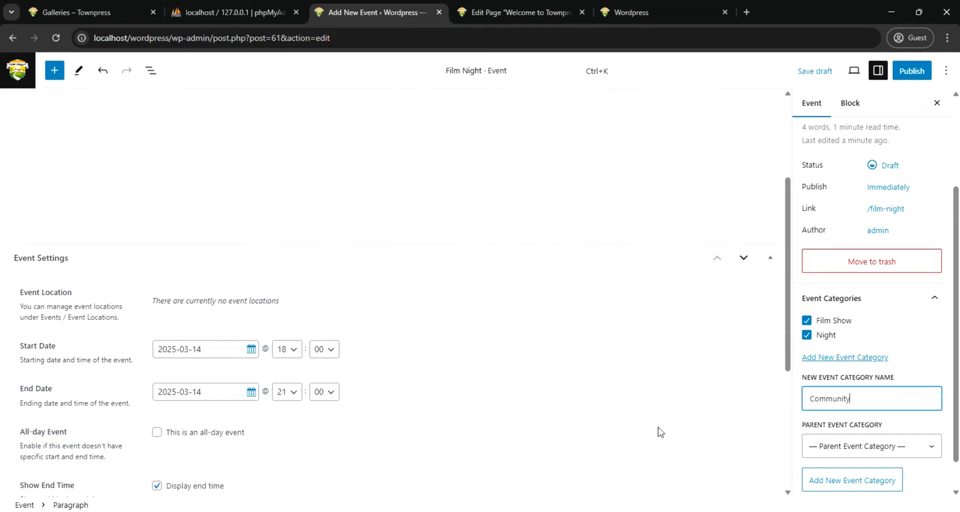
scroll(873, 470, down, 1)
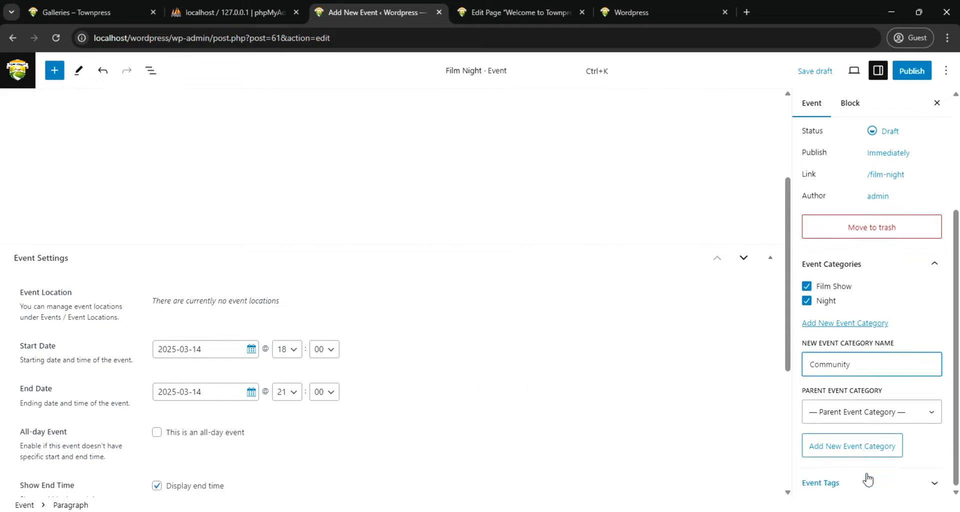
click(850, 453)
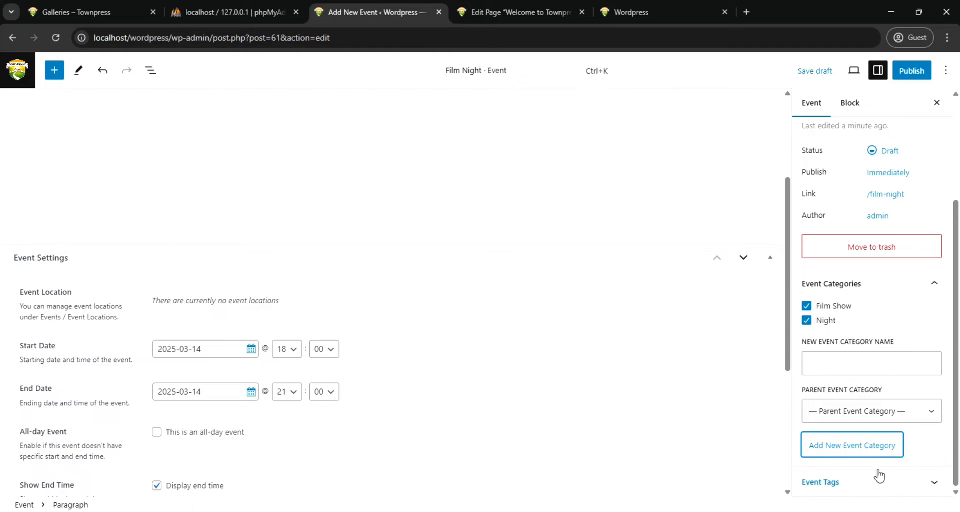
Tag the event with "Fun" and a second tag containing a given name
click(933, 492)
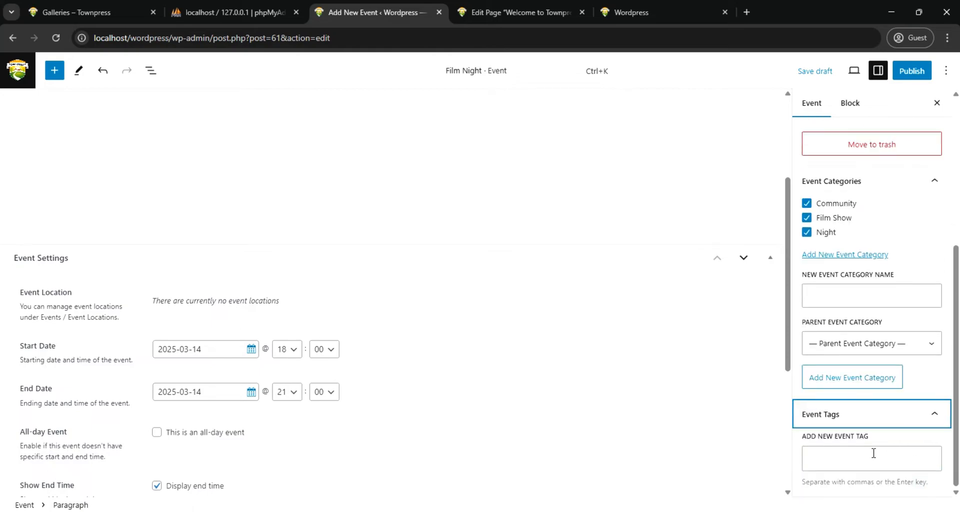
click(873, 453)
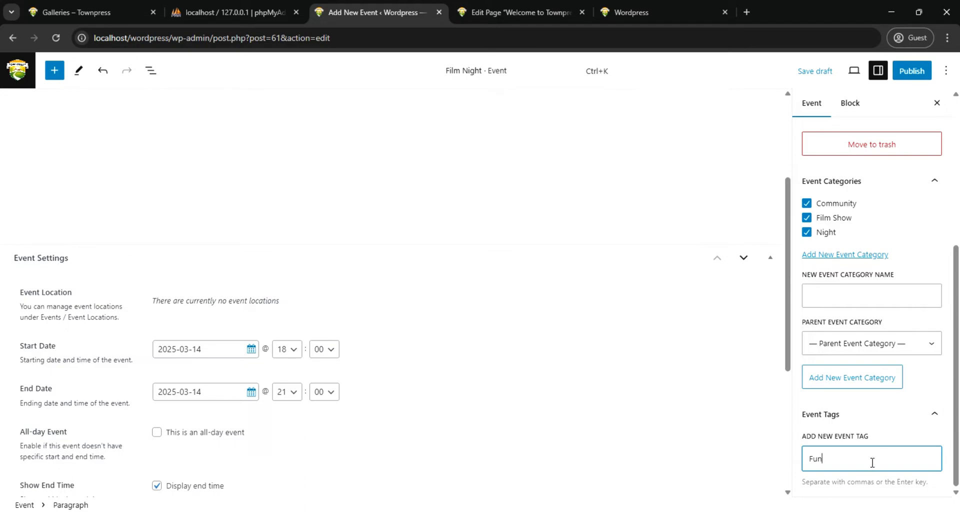
key(Return)
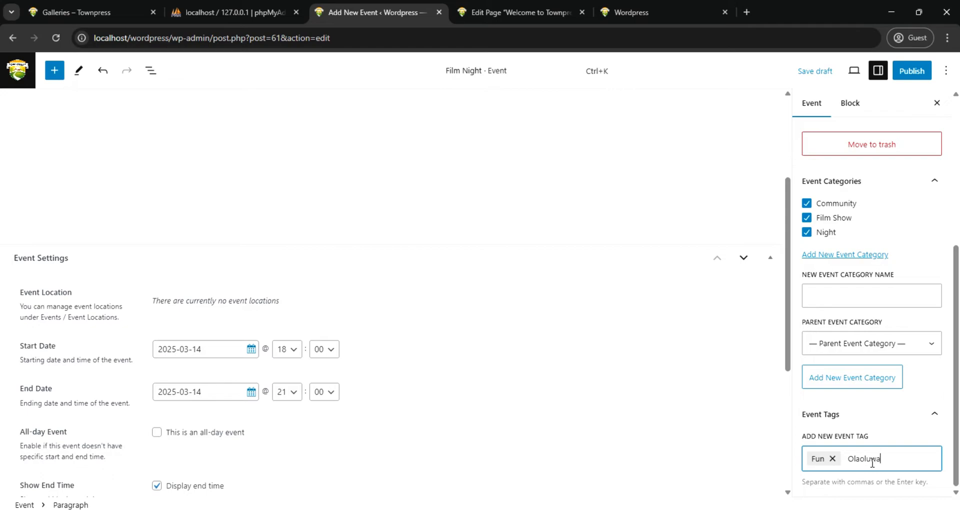
key(Return)
Review the event's description, schedule settings, featured image, categories and tags
scroll(497, 385, down, 5)
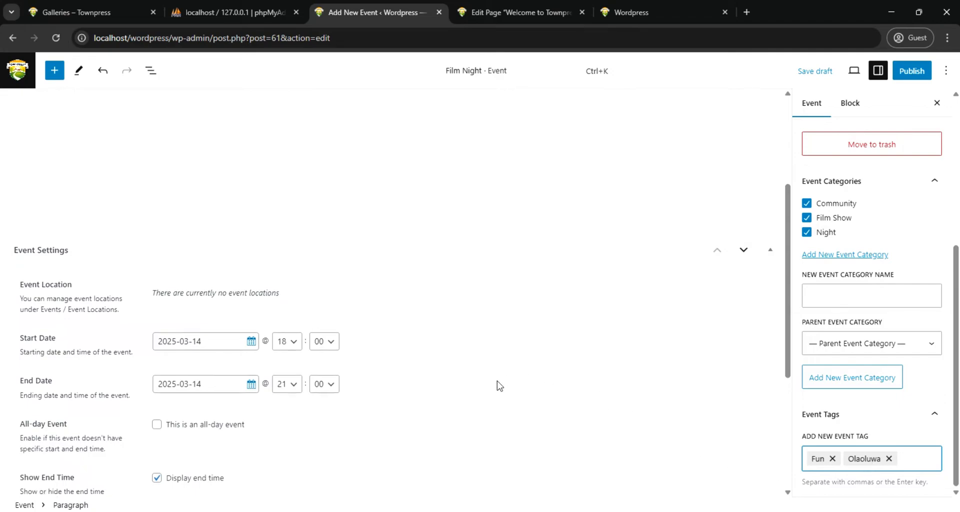
scroll(490, 379, up, 8)
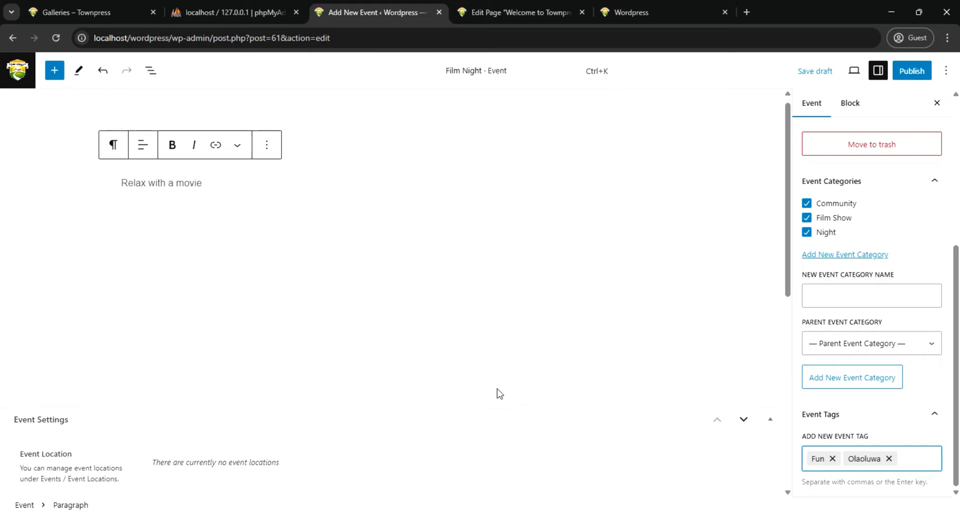
scroll(496, 393, down, 3)
scroll(296, 424, down, 2)
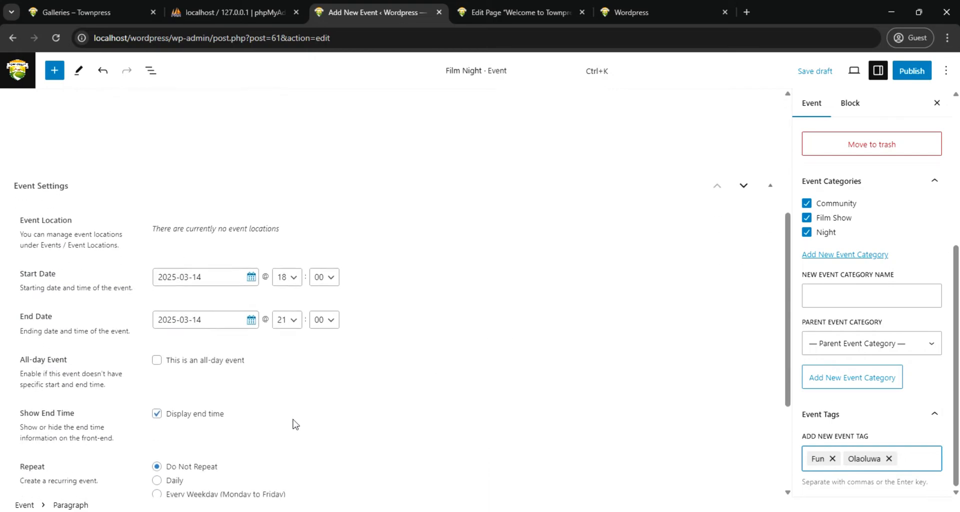
scroll(296, 424, up, 3)
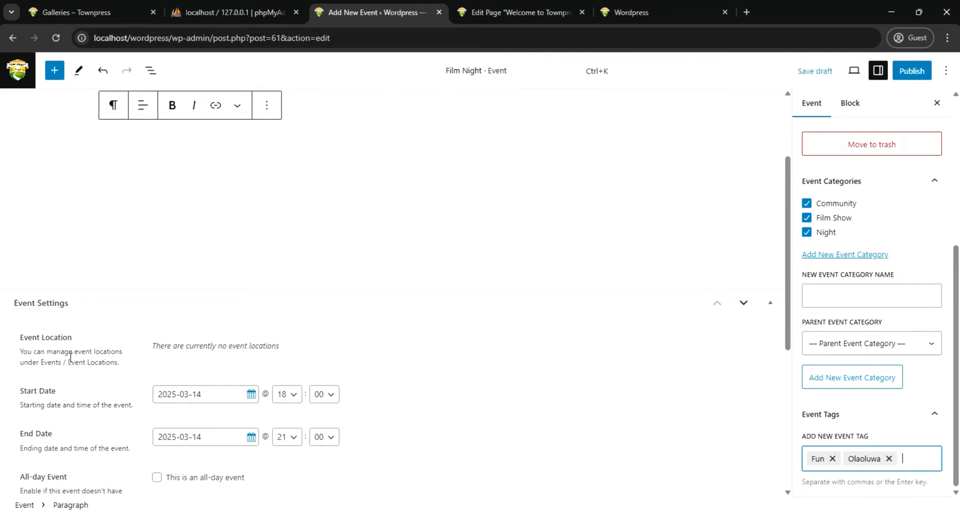
scroll(70, 358, up, 3)
scroll(65, 450, down, 1)
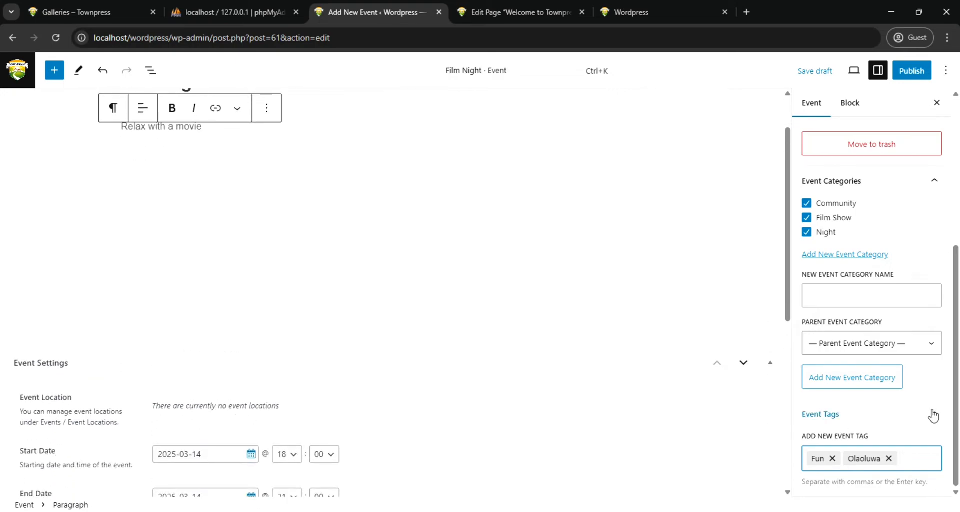
scroll(903, 416, up, 5)
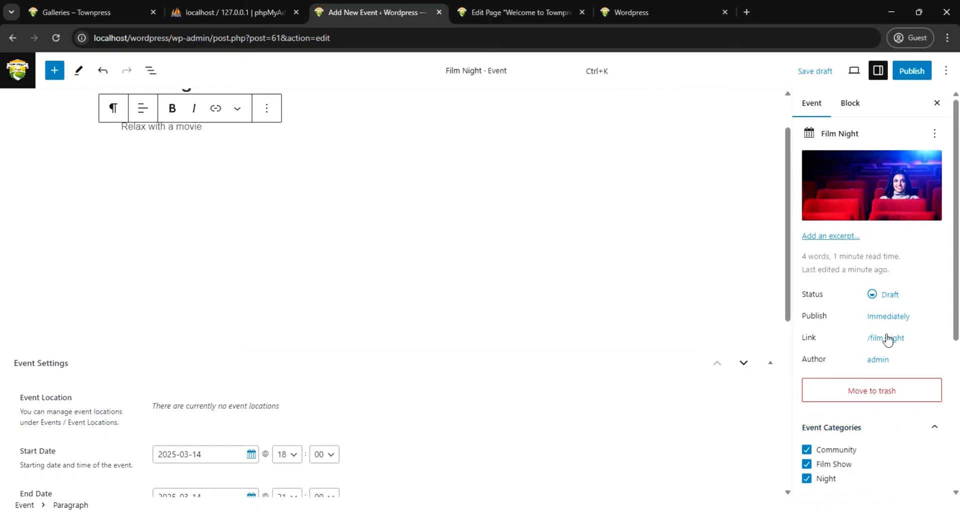
Publish the Film Night event immediately with public visibility
mouse_move(872, 157)
click(850, 106)
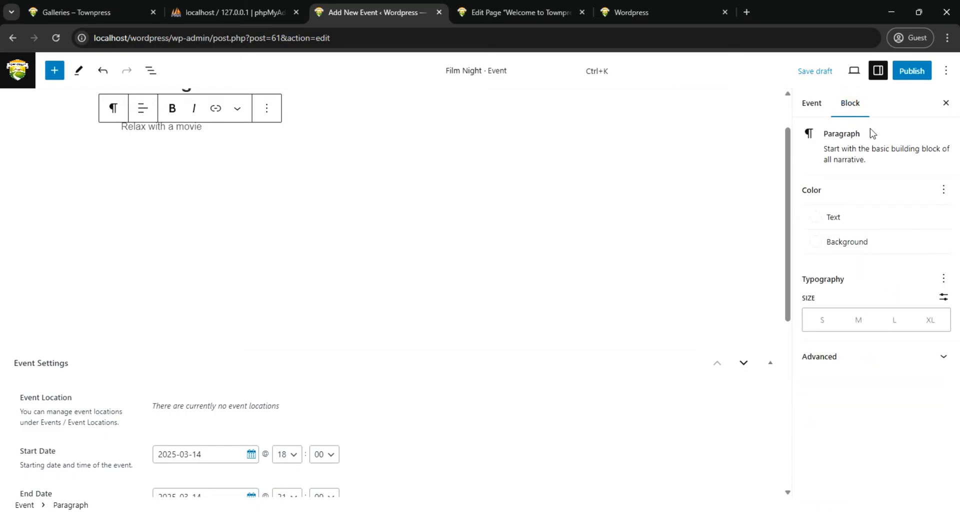
click(908, 75)
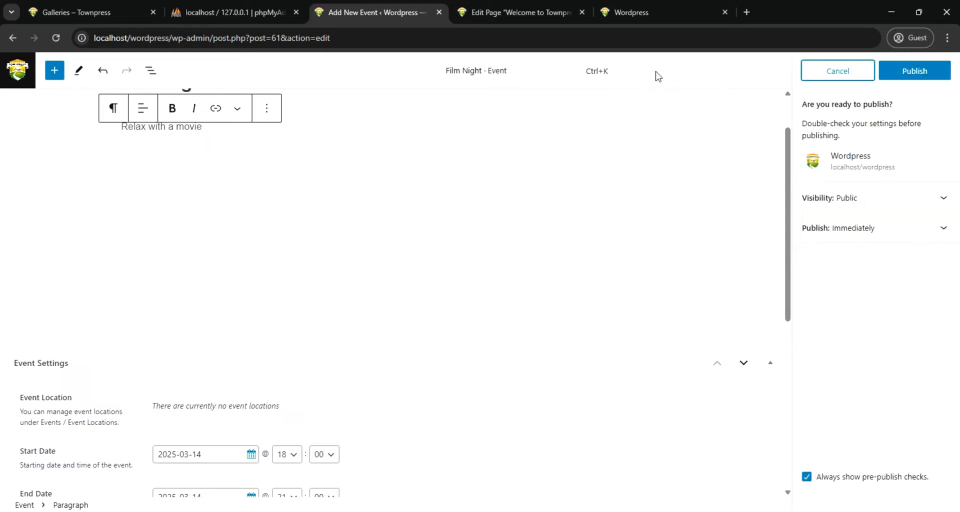
click(901, 75)
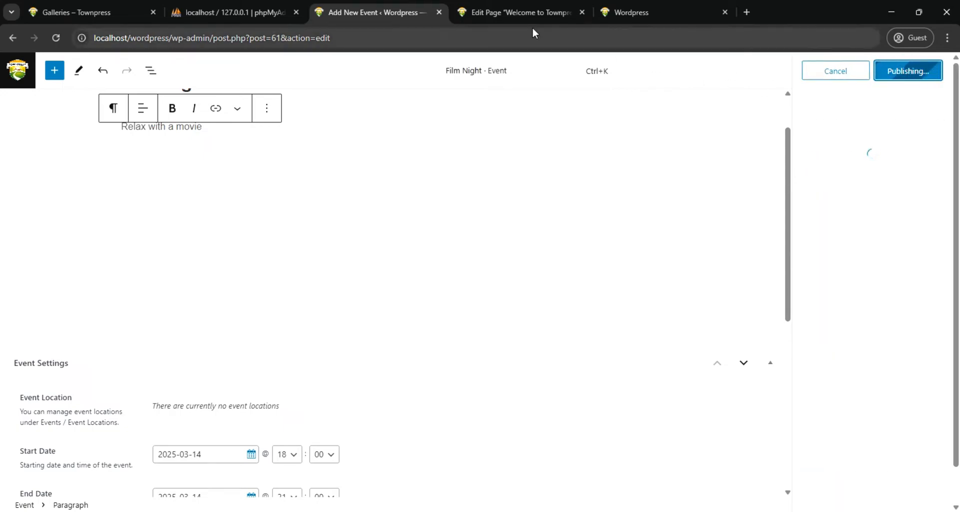
Reload the site's home page in its open tab and check the Featured Event section in the footer
mouse_move(638, 10)
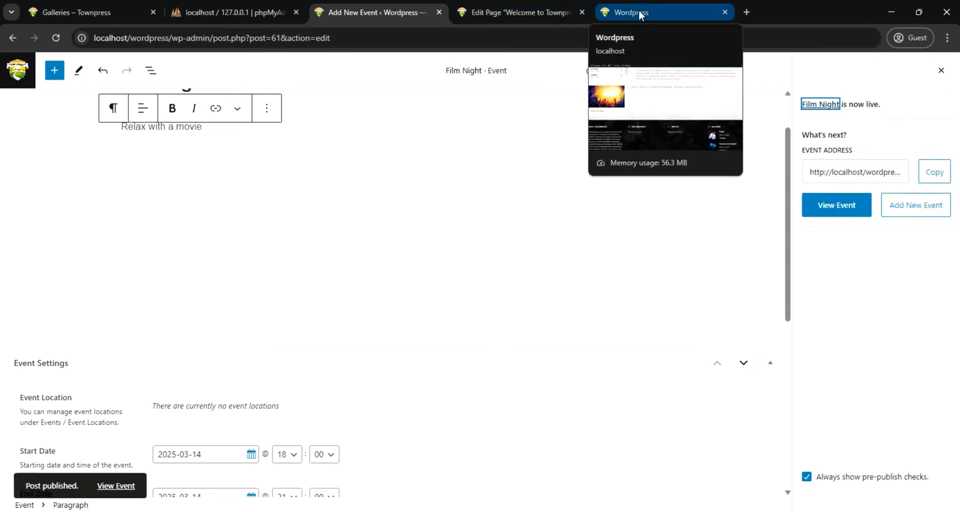
click(638, 10)
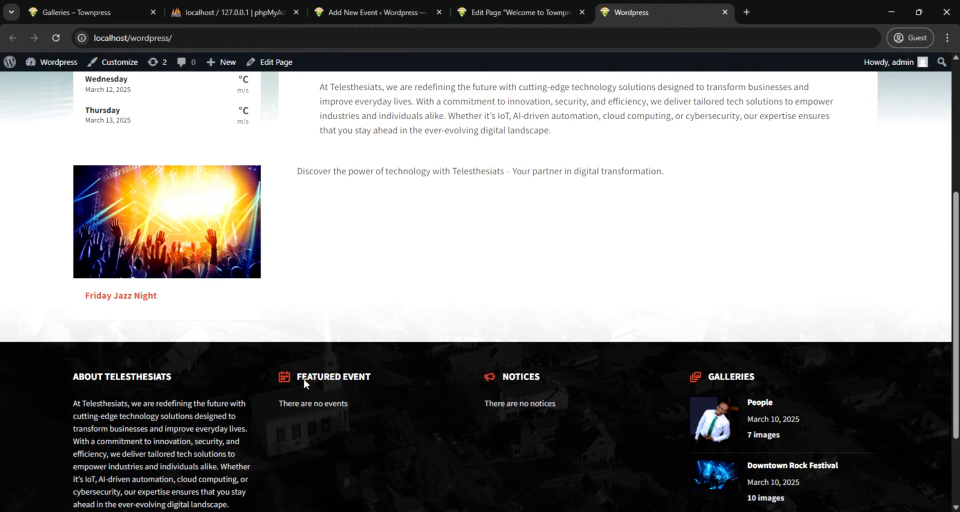
click(56, 37)
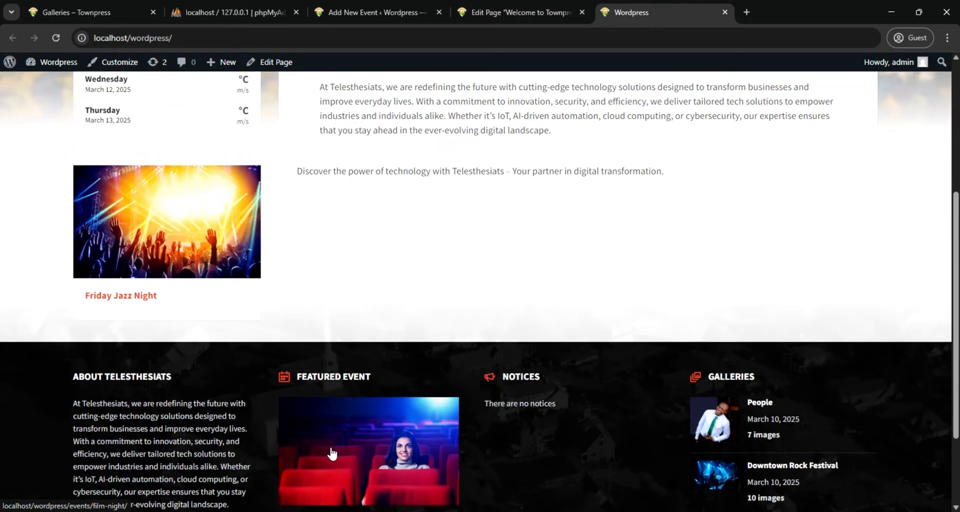
scroll(331, 453, down, 2)
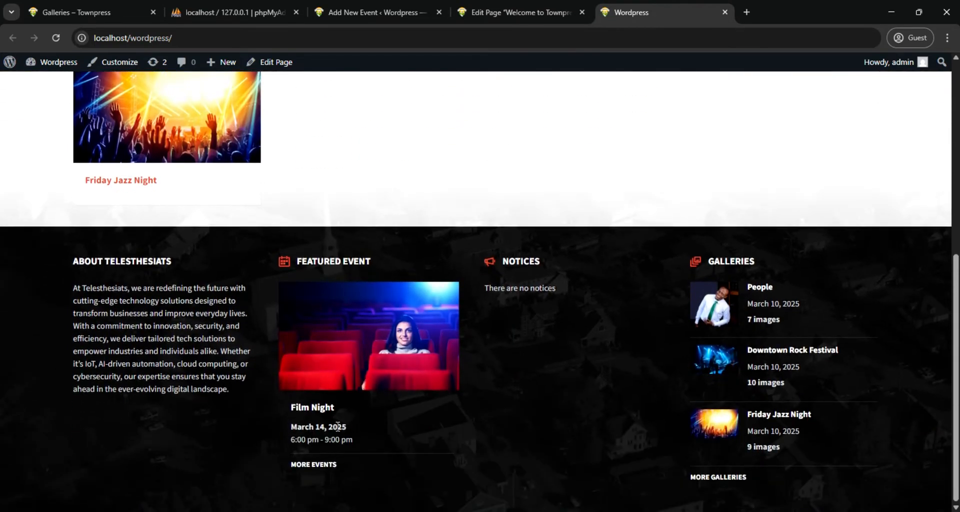
scroll(340, 426, up, 4)
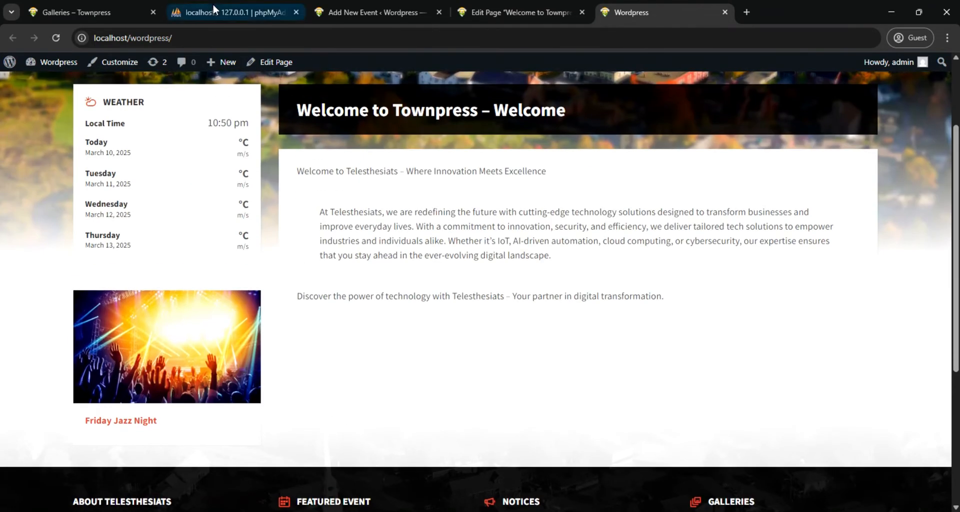
Leave the Film Night event editor and start a new listing in the Directory
click(352, 11)
click(15, 75)
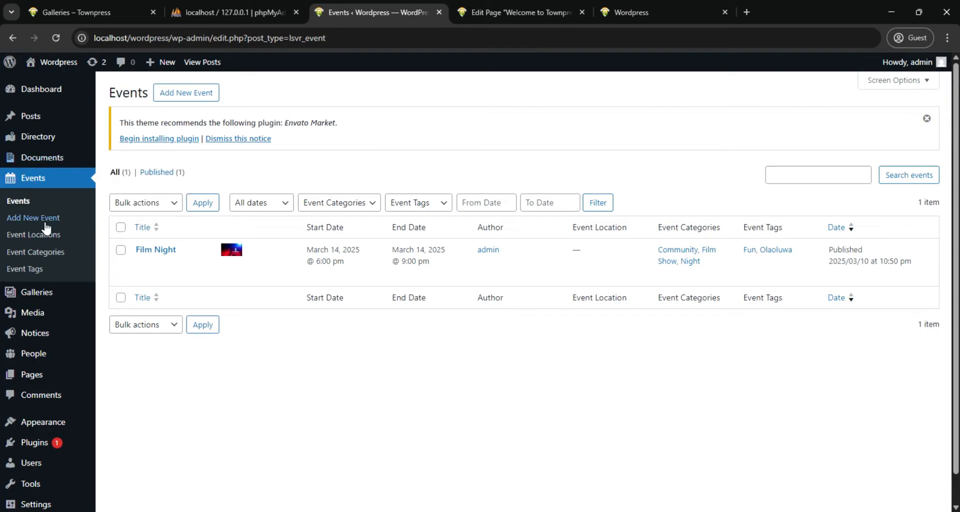
mouse_move(59, 364)
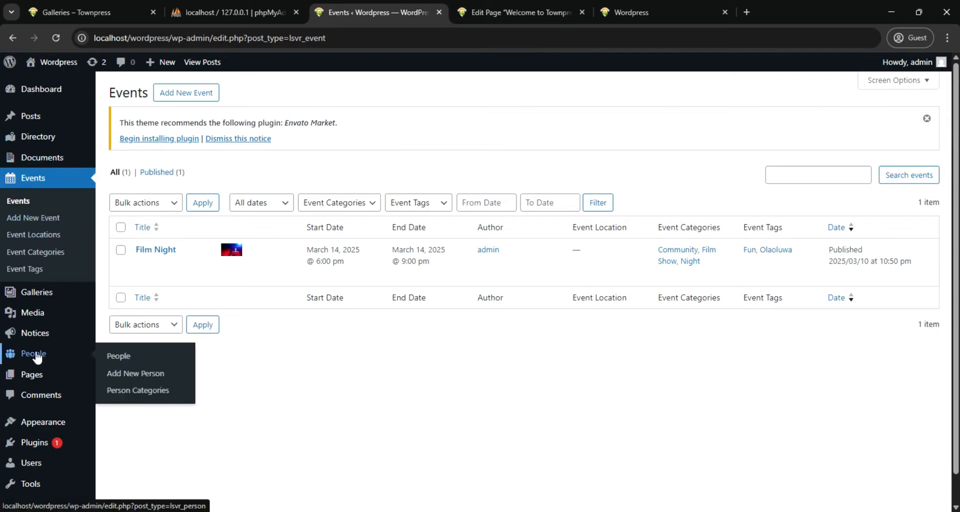
mouse_move(48, 143)
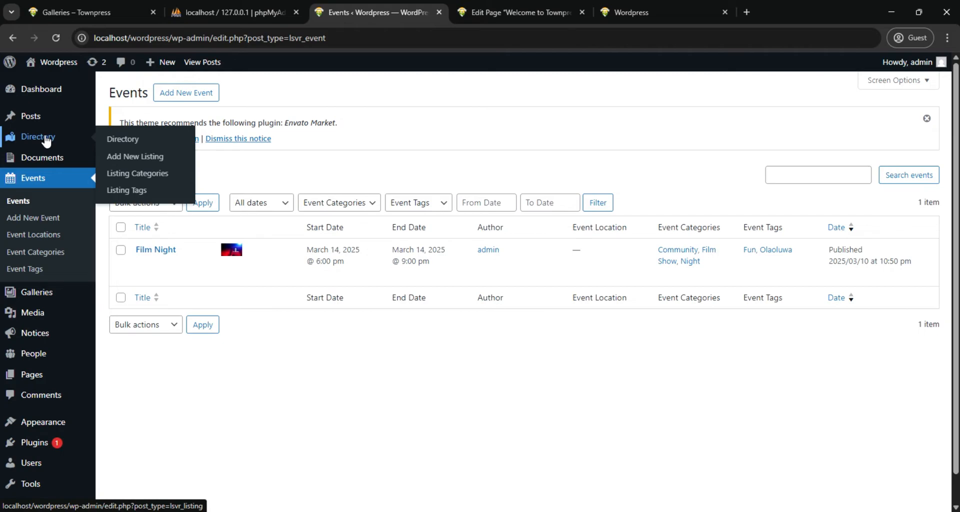
click(47, 142)
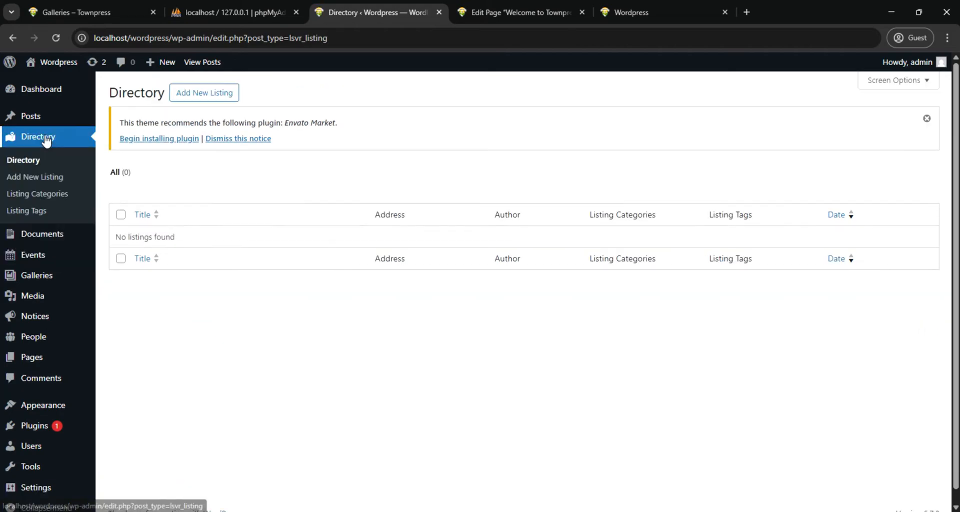
click(197, 100)
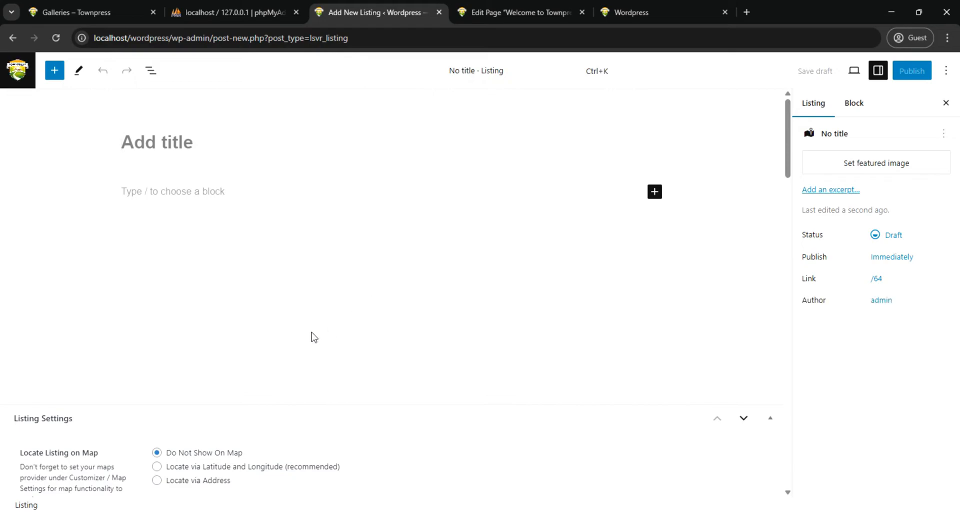
Title the new listing "National Theater" and publish it immediately with public visibility
scroll(311, 336, down, 4)
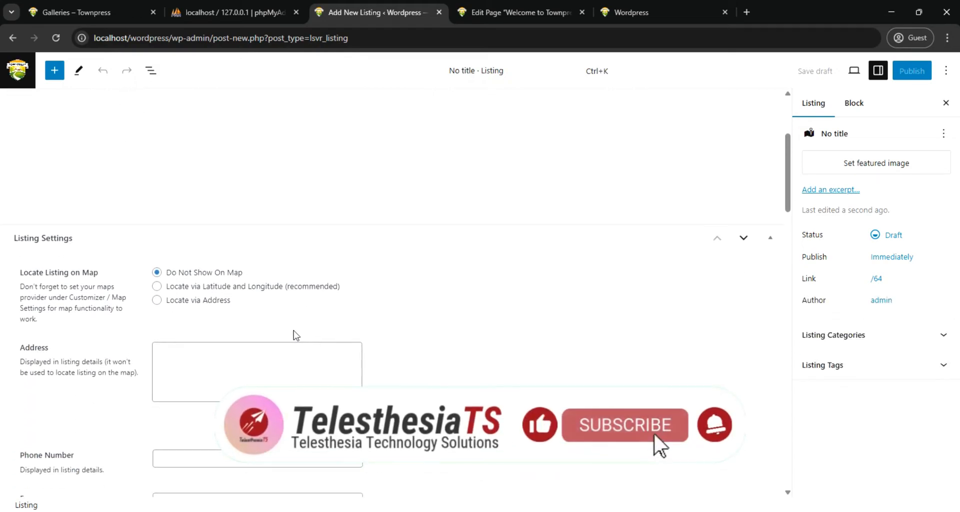
scroll(296, 335, down, 3)
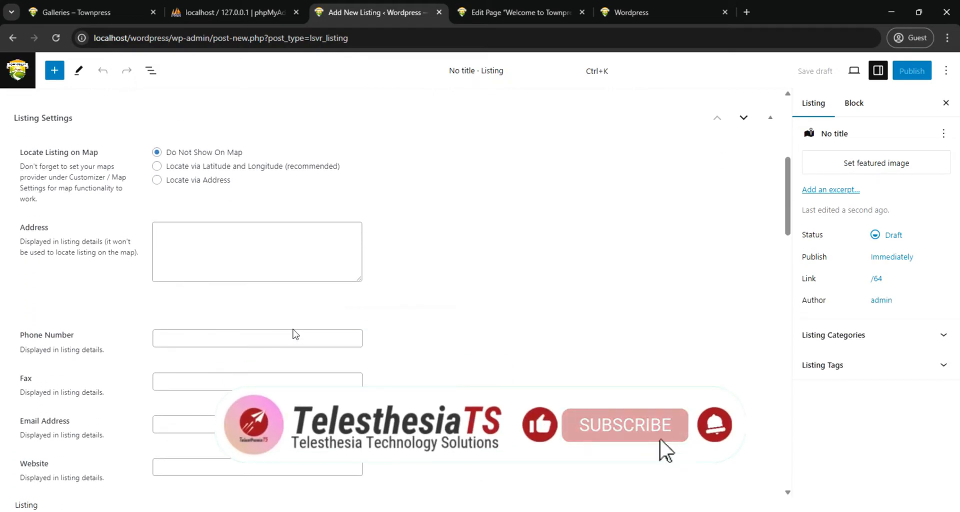
scroll(295, 334, down, 3)
scroll(294, 333, up, 10)
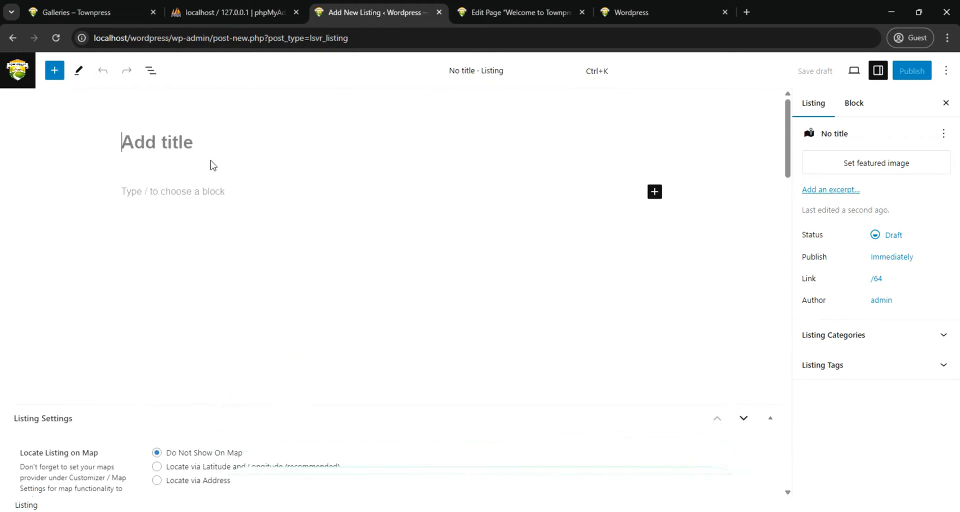
click(200, 145)
text(Nat)
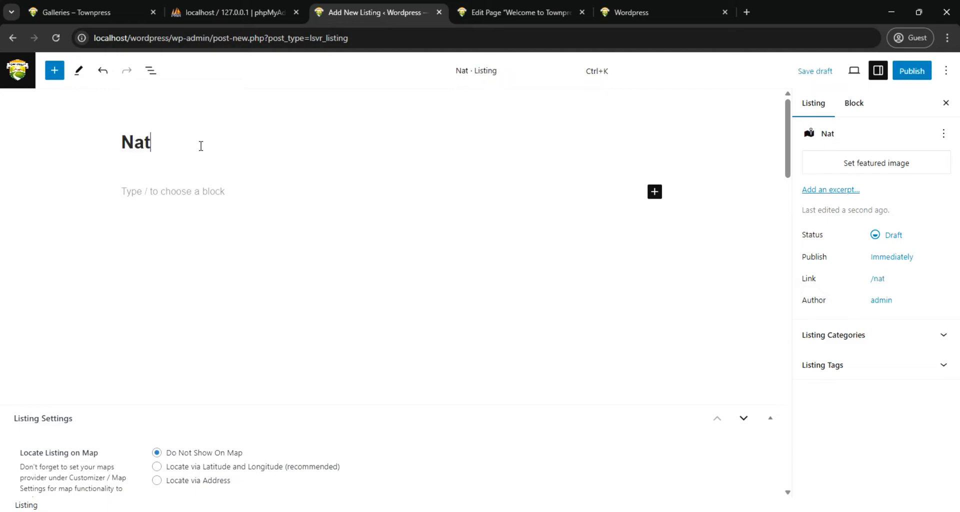
text(ional)
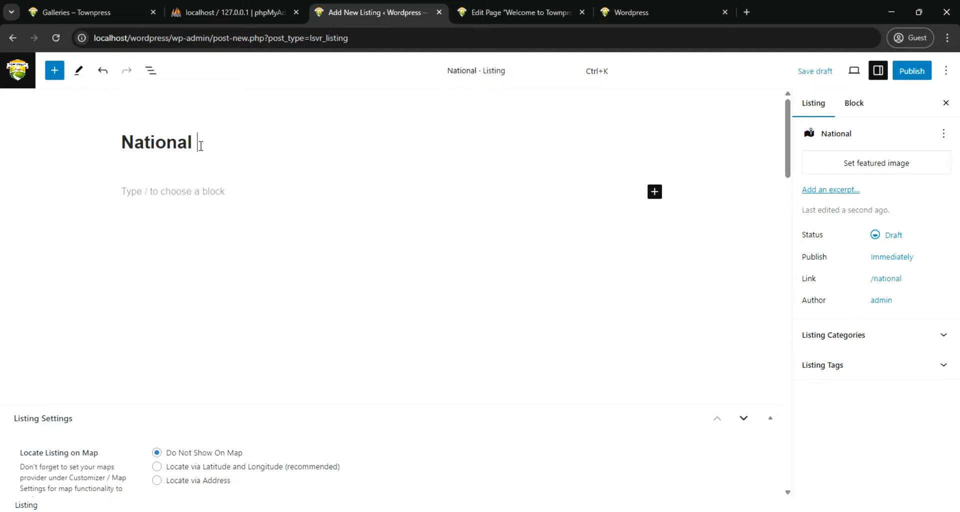
text( The)
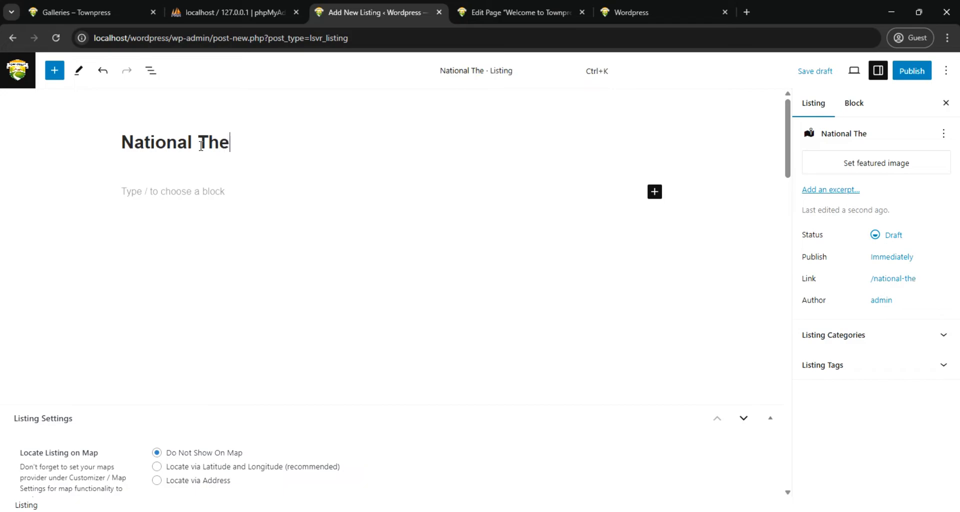
text(ath)
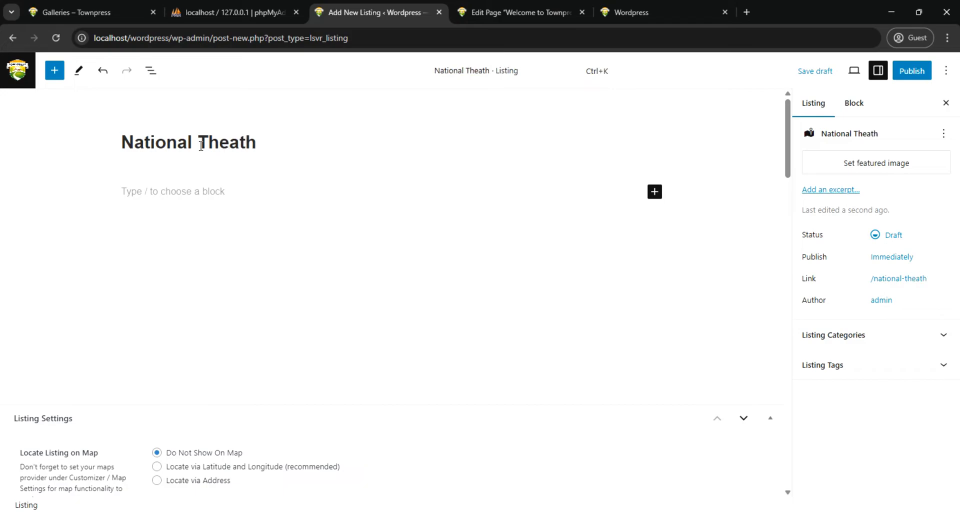
text(r)
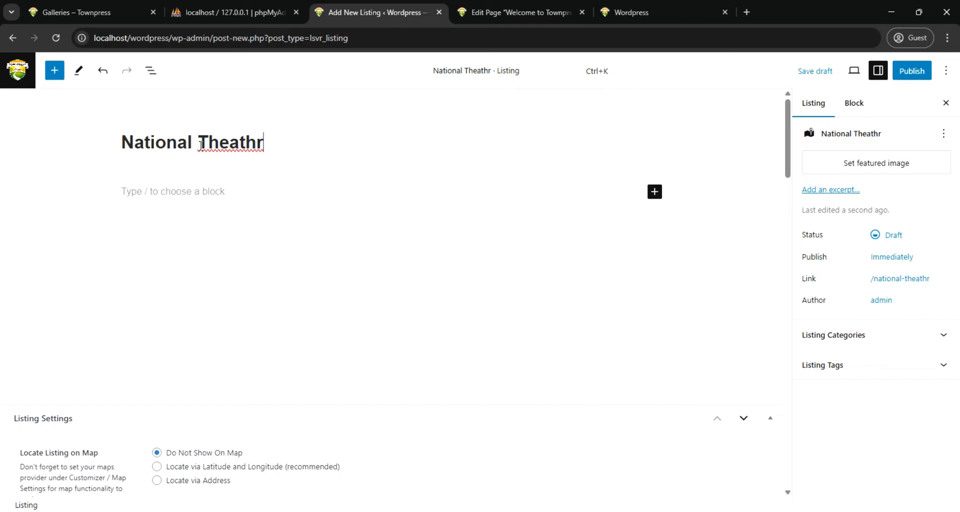
key(BackSpace)
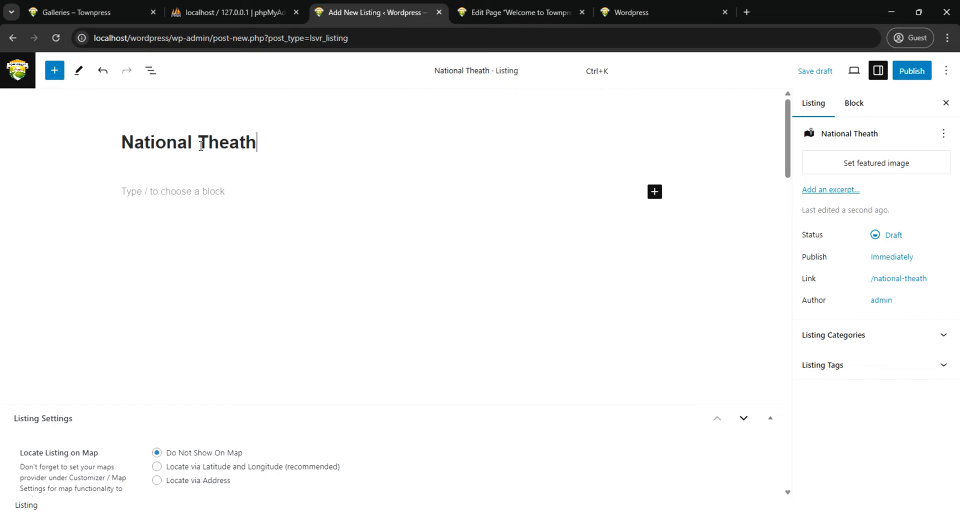
text(er)
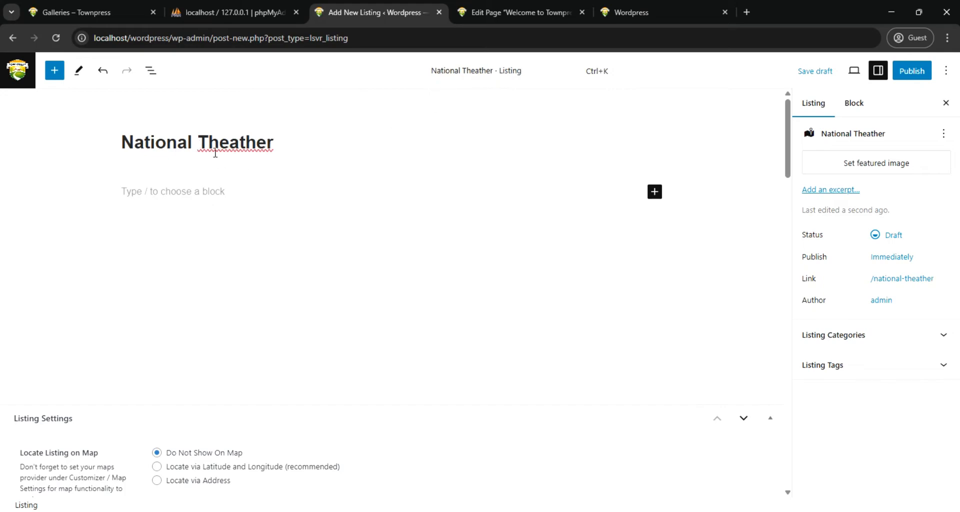
right_click(238, 146)
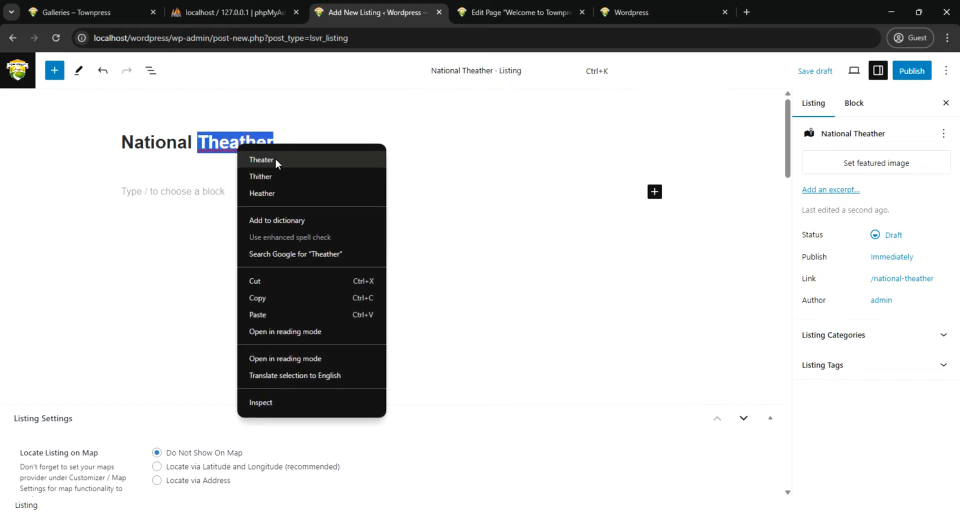
click(261, 160)
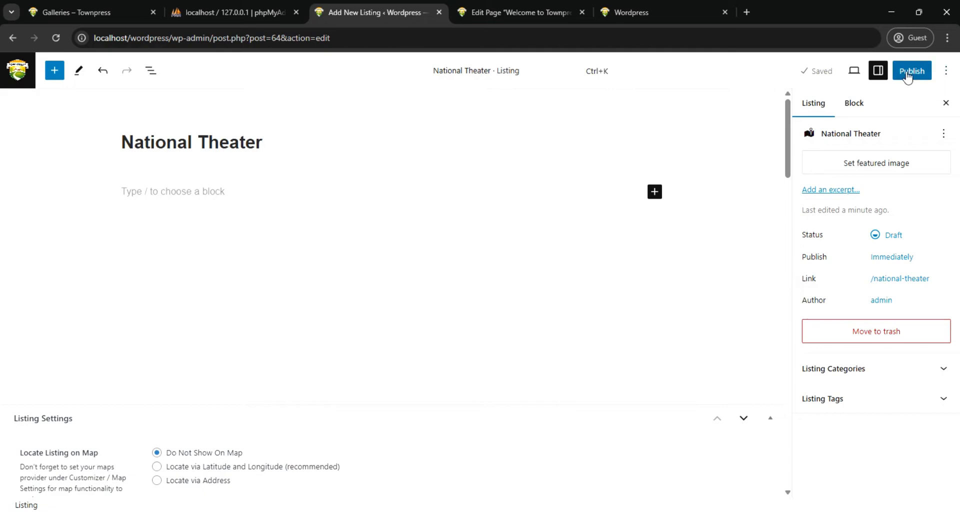
click(906, 73)
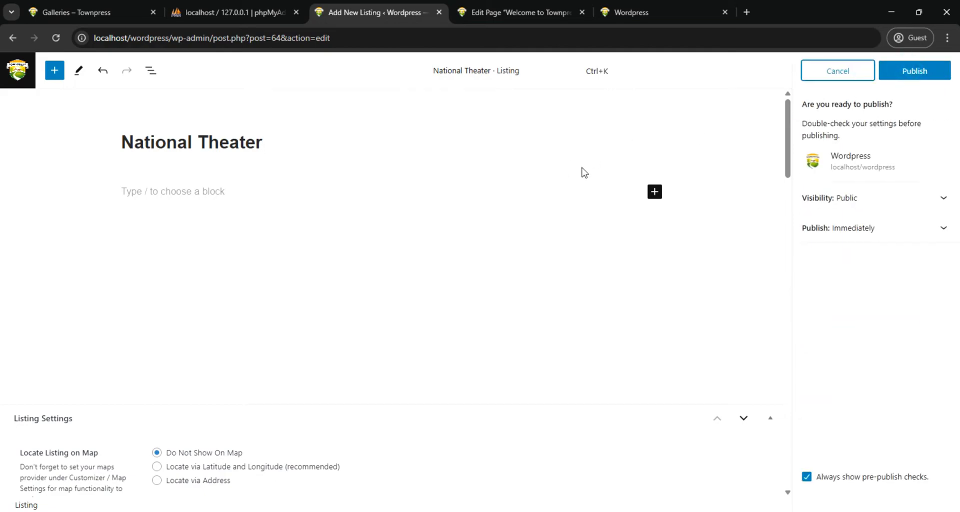
click(911, 76)
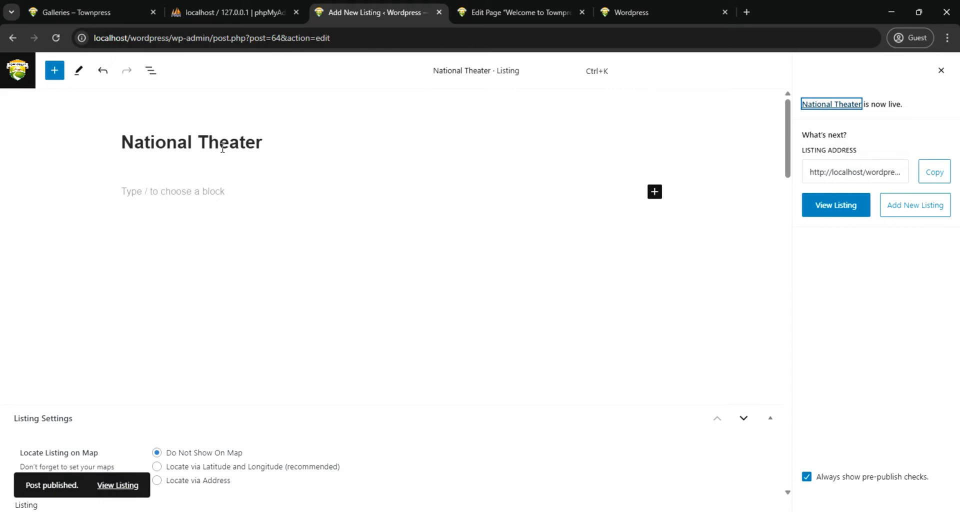
Review the listing's settings for map location, contact details, social links, opening hours, gallery and metadata
scroll(210, 261, down, 4)
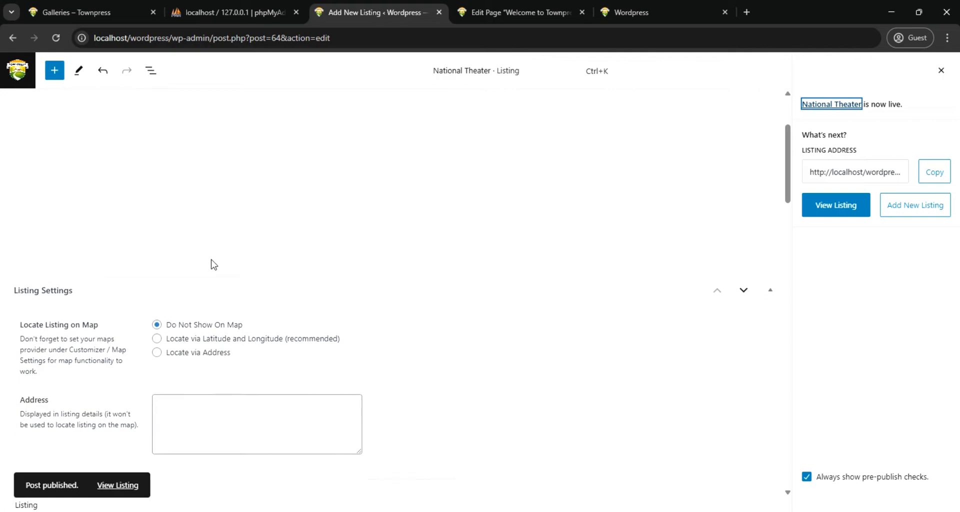
scroll(210, 262, down, 3)
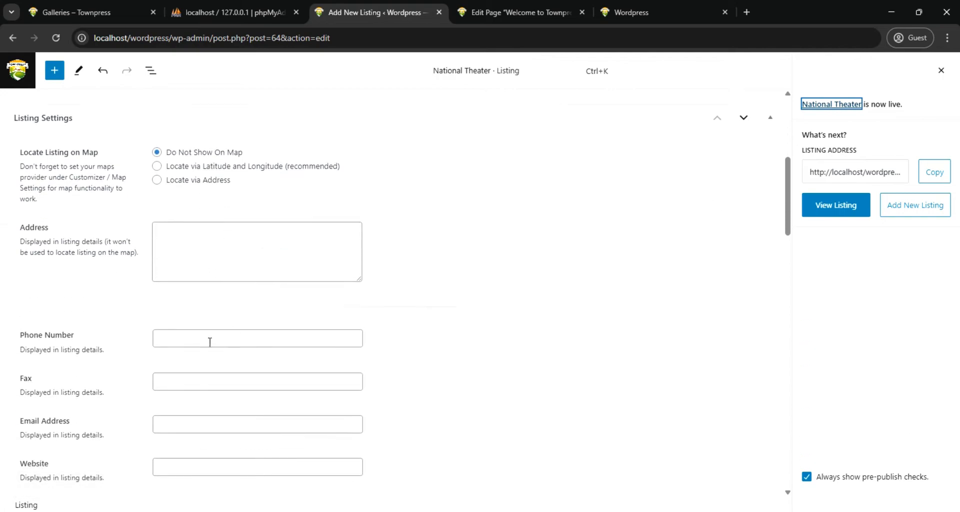
scroll(210, 342, down, 3)
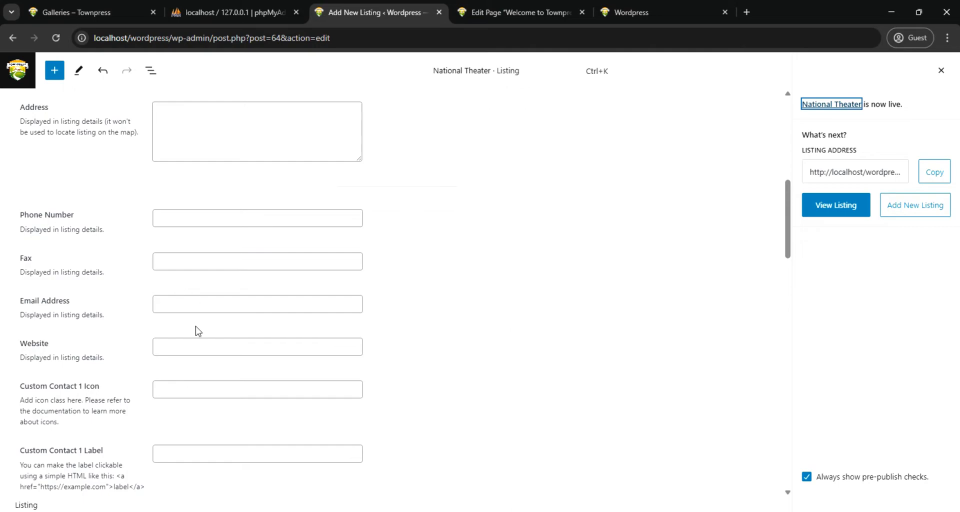
scroll(199, 331, down, 5)
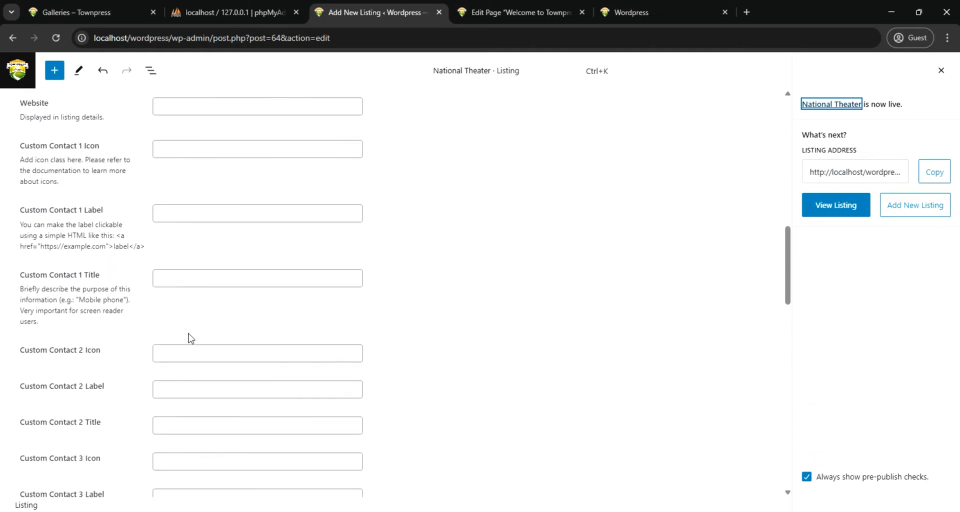
scroll(190, 339, down, 1)
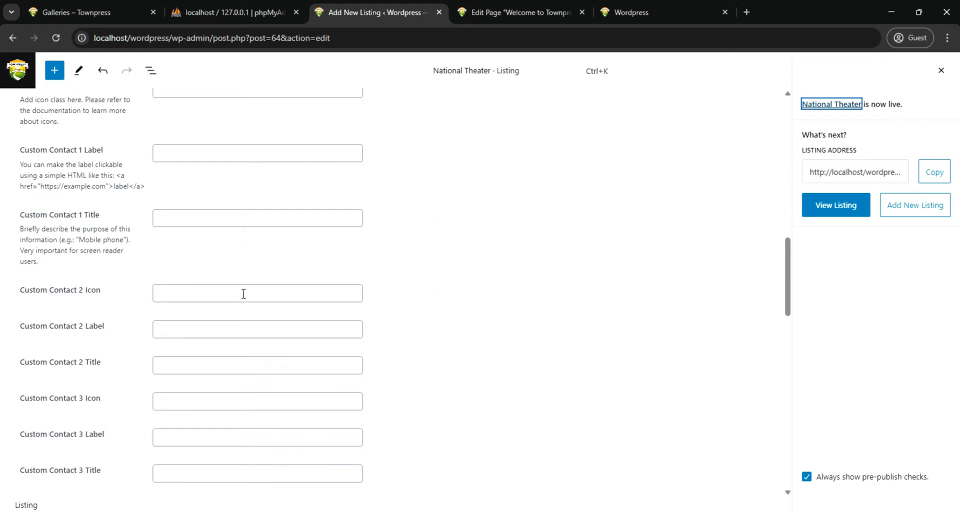
scroll(243, 294, down, 2)
scroll(244, 305, down, 4)
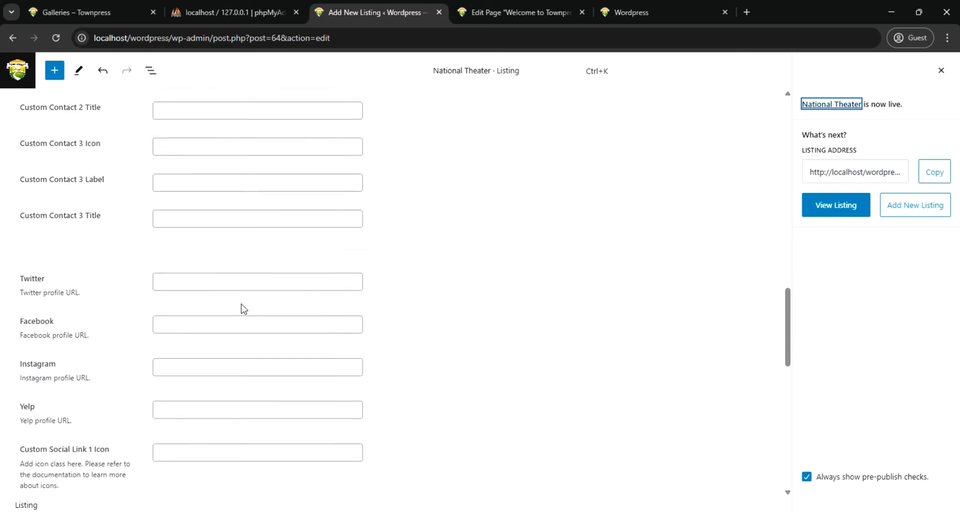
scroll(238, 306, down, 8)
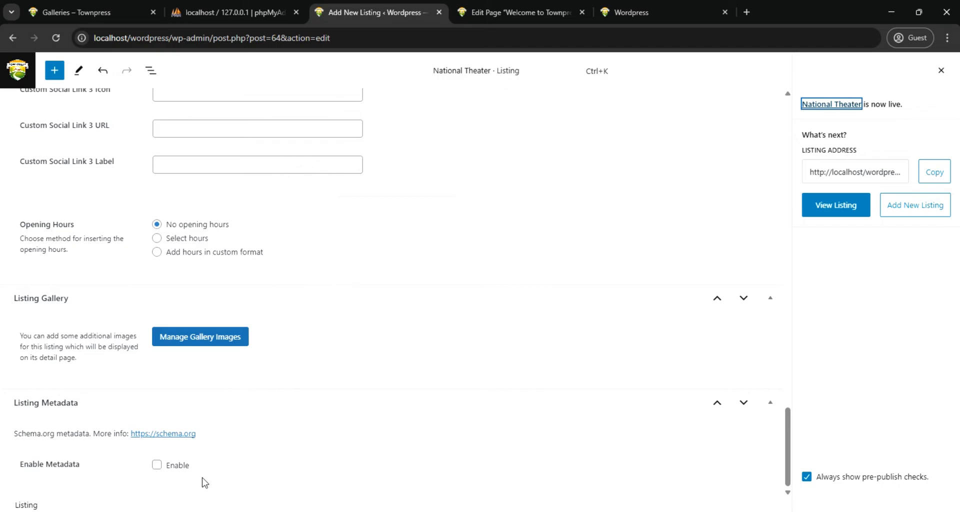
scroll(503, 388, up, 10)
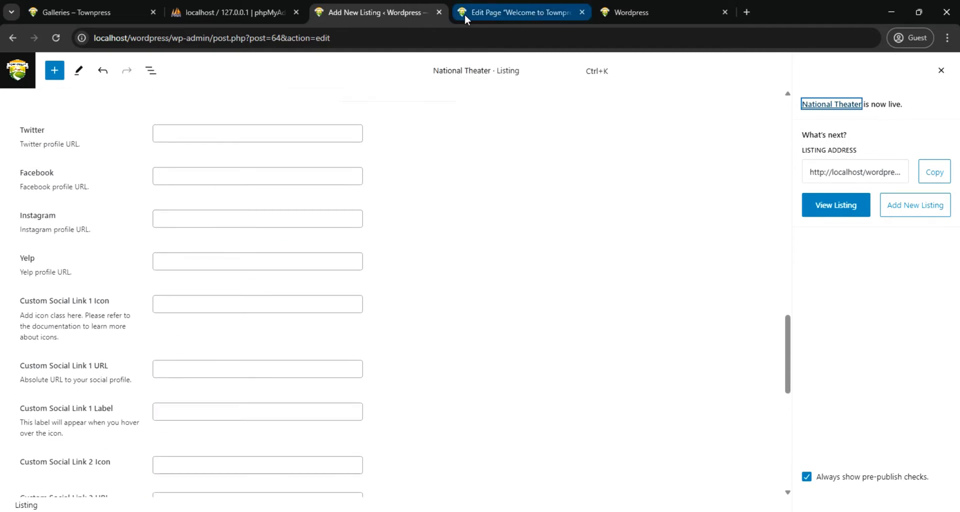
Leave the listing editor and find the National Theater entry in the Directory overview
click(15, 72)
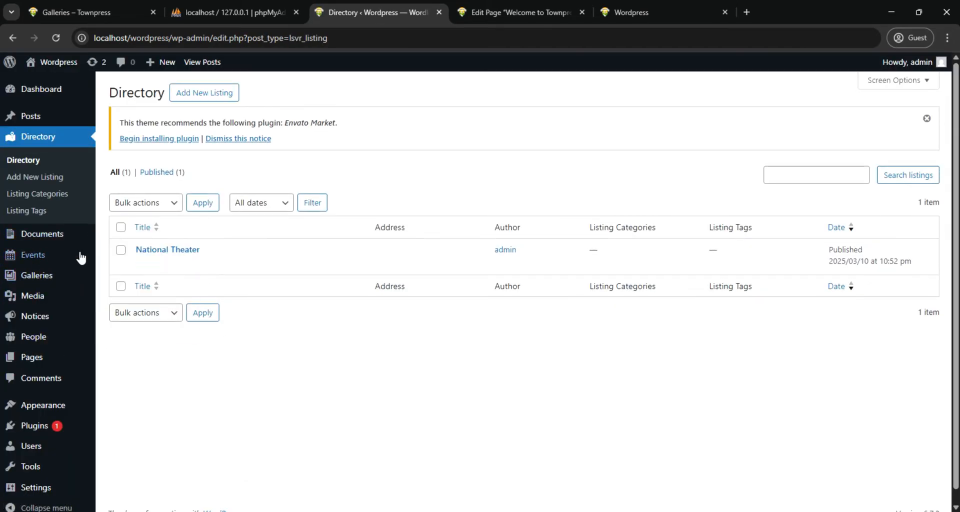
mouse_move(39, 262)
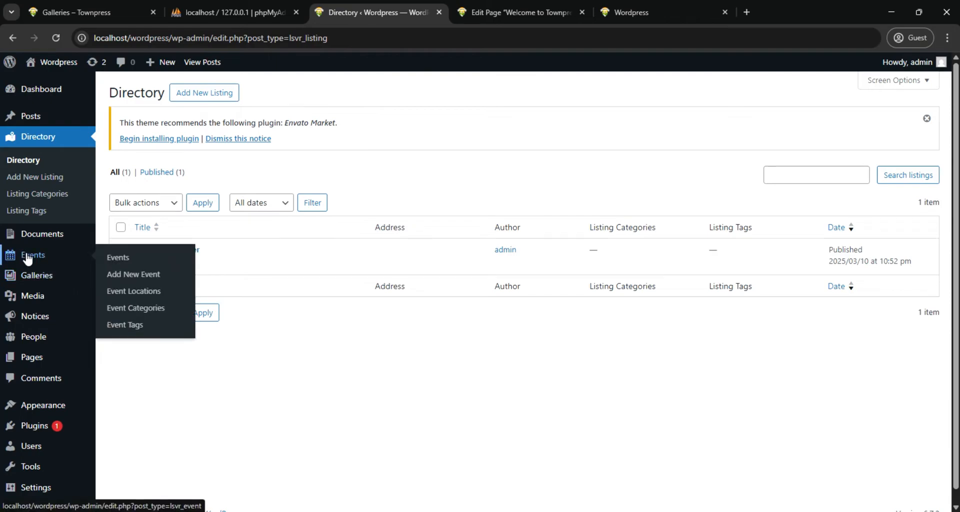
mouse_move(193, 251)
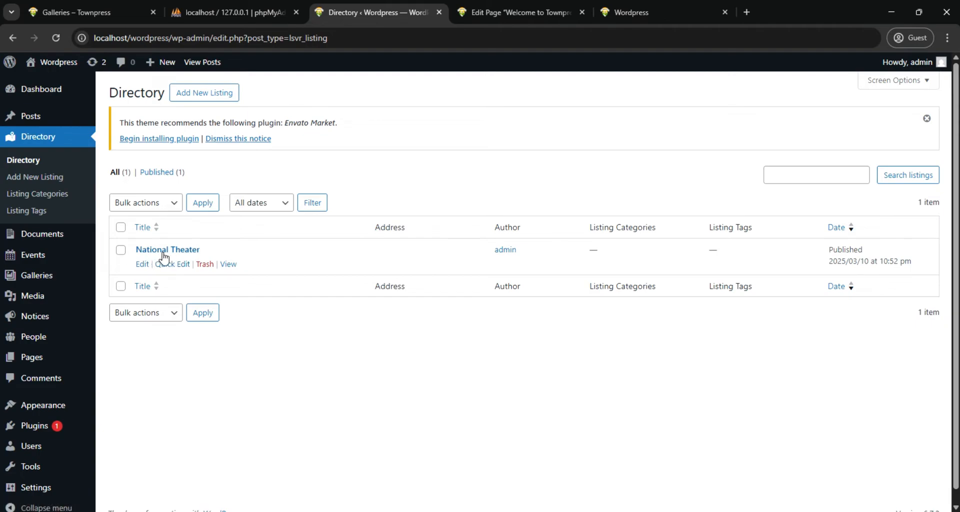
Open the Film Night event for editing and review its location and date settings before returning to the Events overview
mouse_move(39, 261)
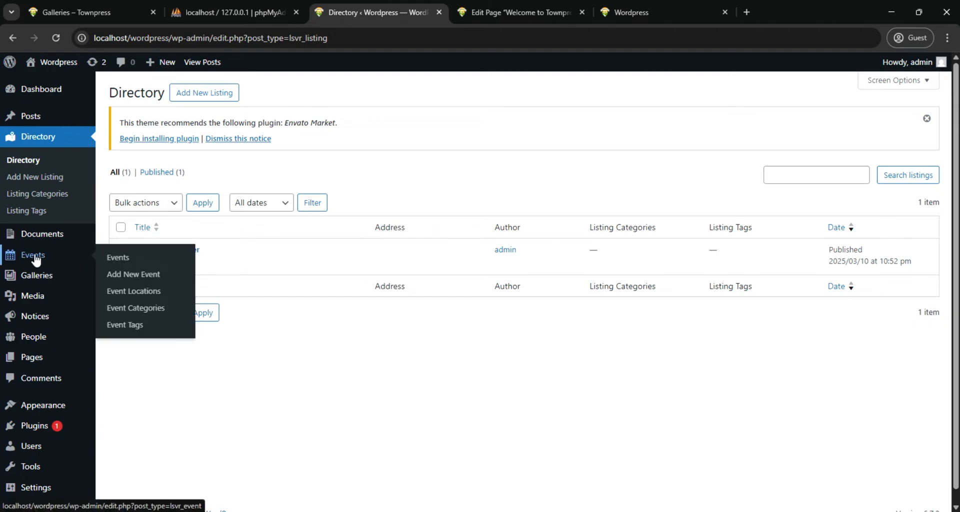
click(35, 259)
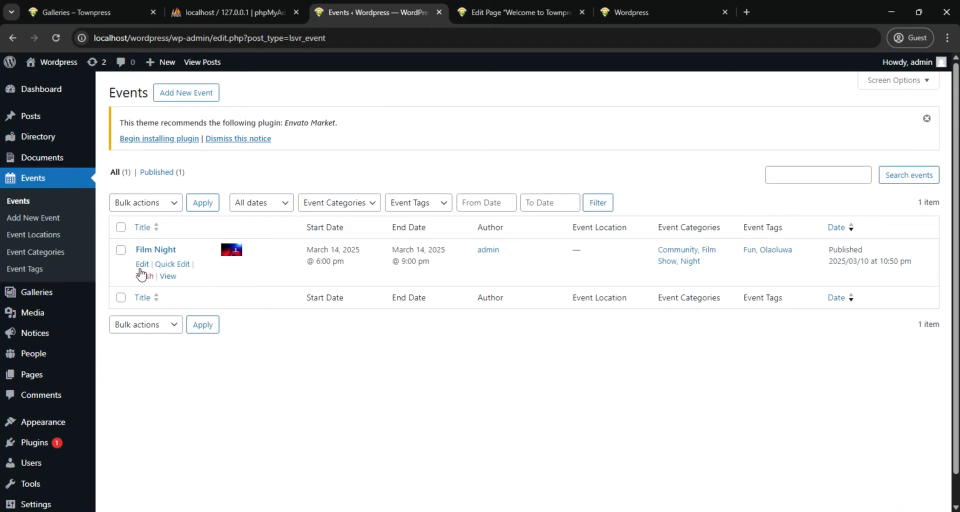
click(142, 263)
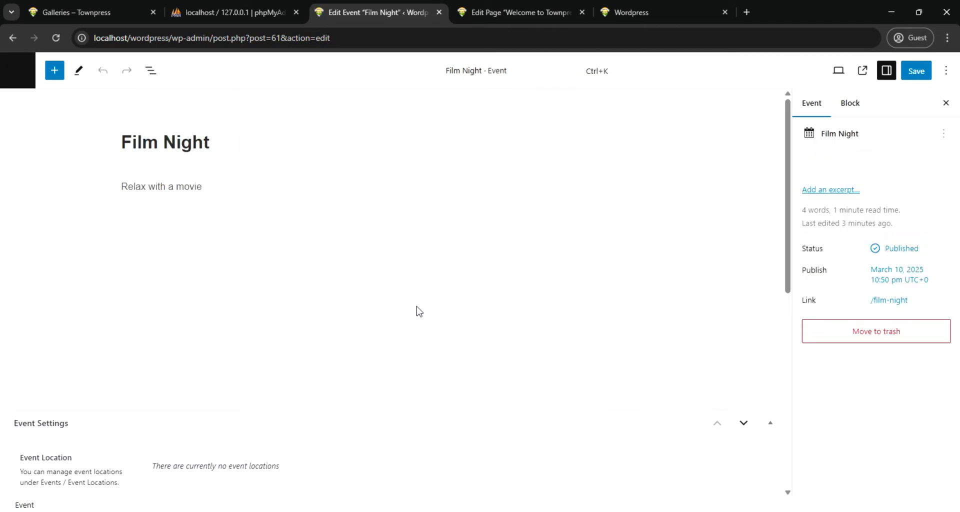
scroll(380, 308, down, 2)
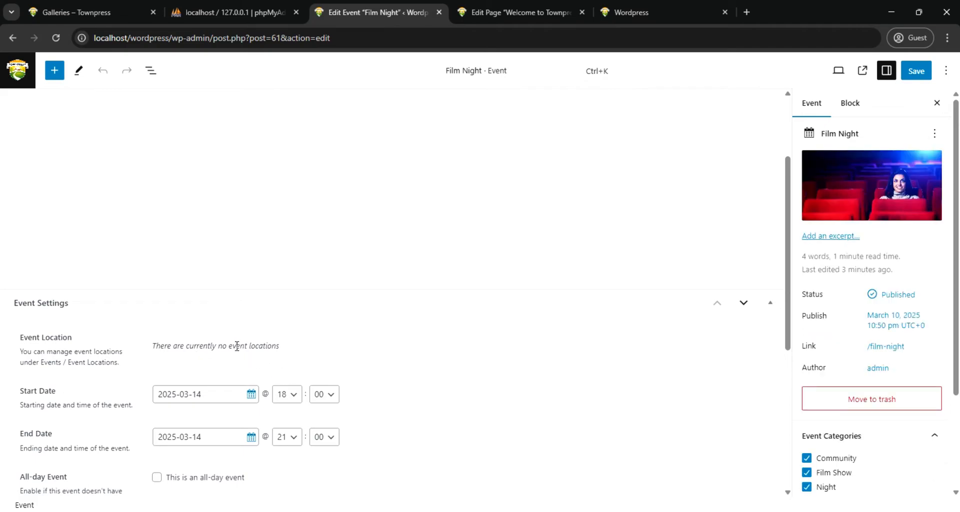
scroll(227, 347, down, 1)
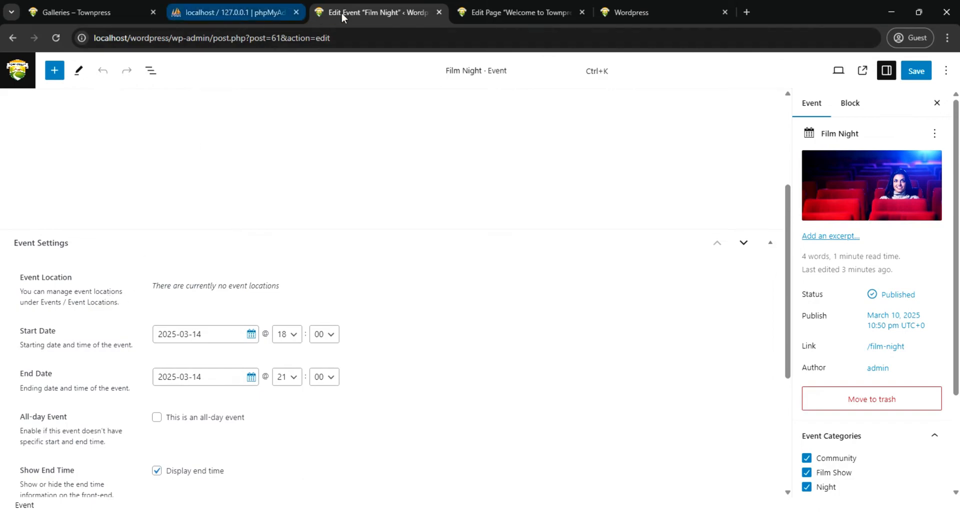
click(15, 70)
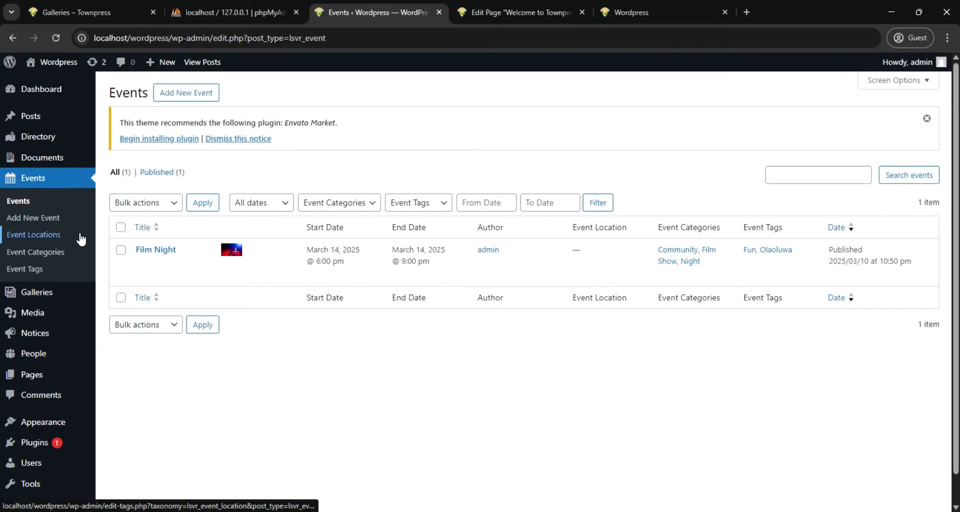
Open the Widgets management page in a new browser tab and switch to it
scroll(32, 395, down, 1)
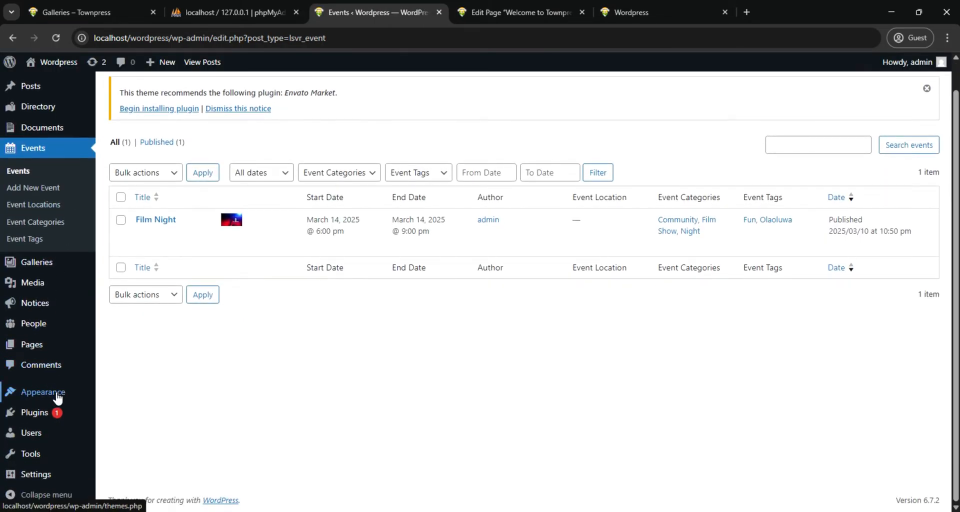
mouse_move(52, 392)
right_click(122, 401)
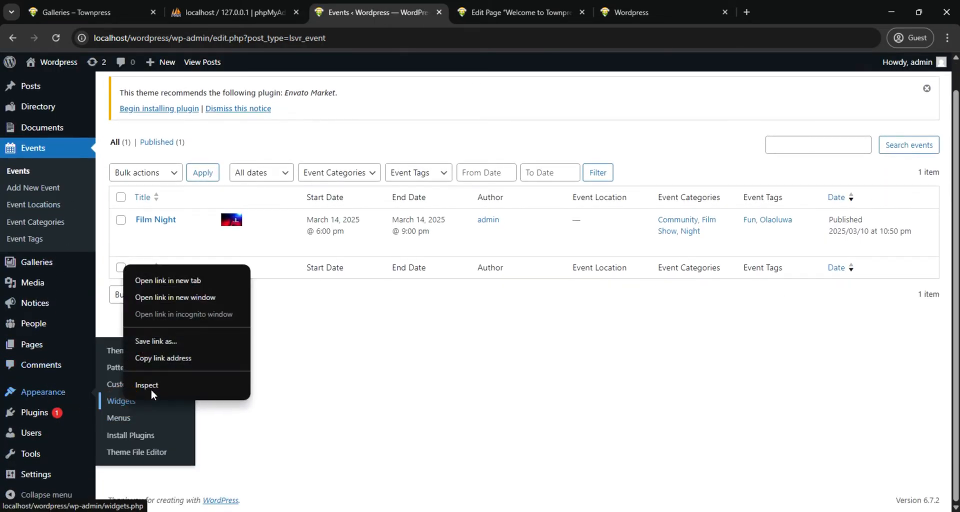
click(194, 278)
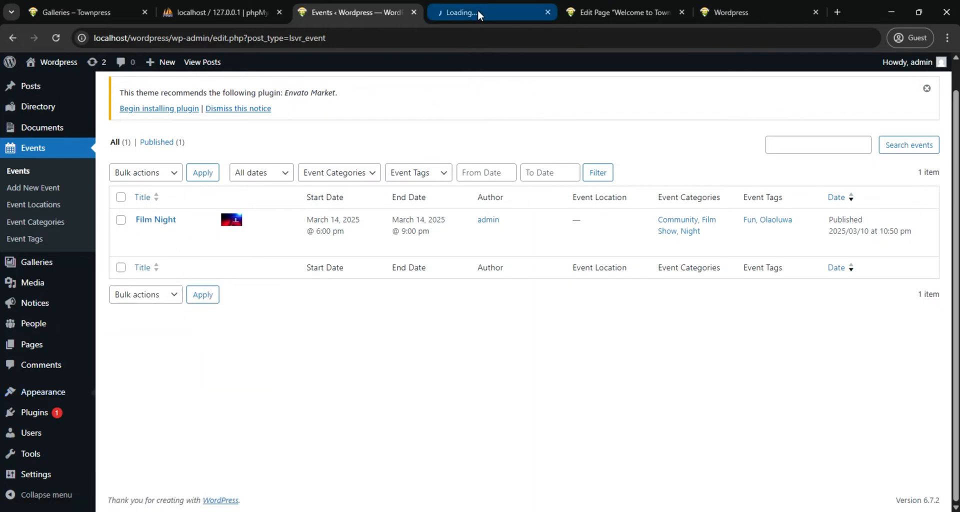
click(478, 10)
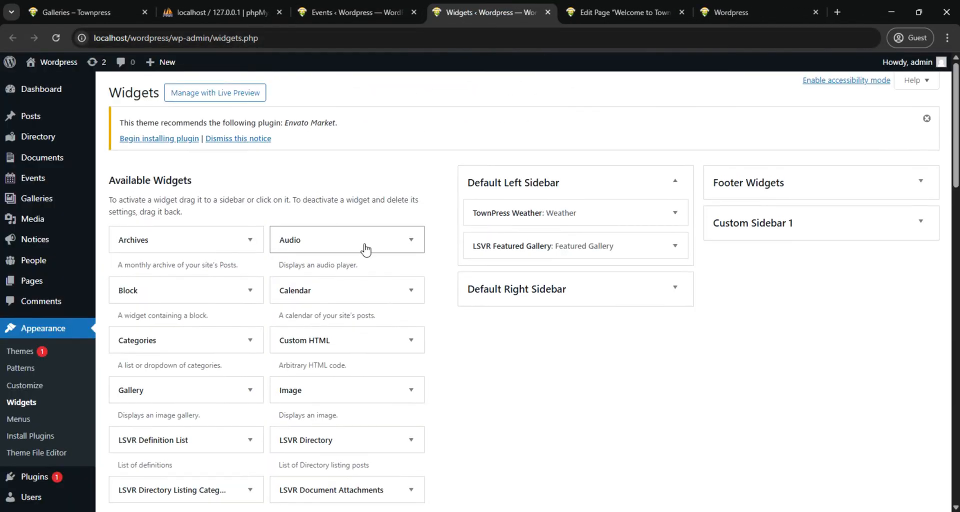
Try out the LSVR Event Locations widget in the Default Left Sidebar and delete it again
scroll(362, 252, down, 5)
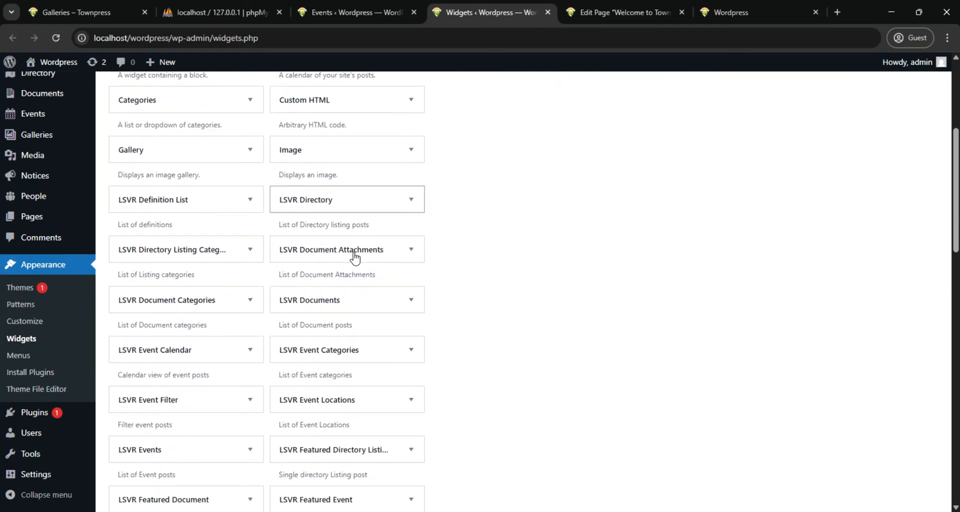
scroll(355, 258, down, 2)
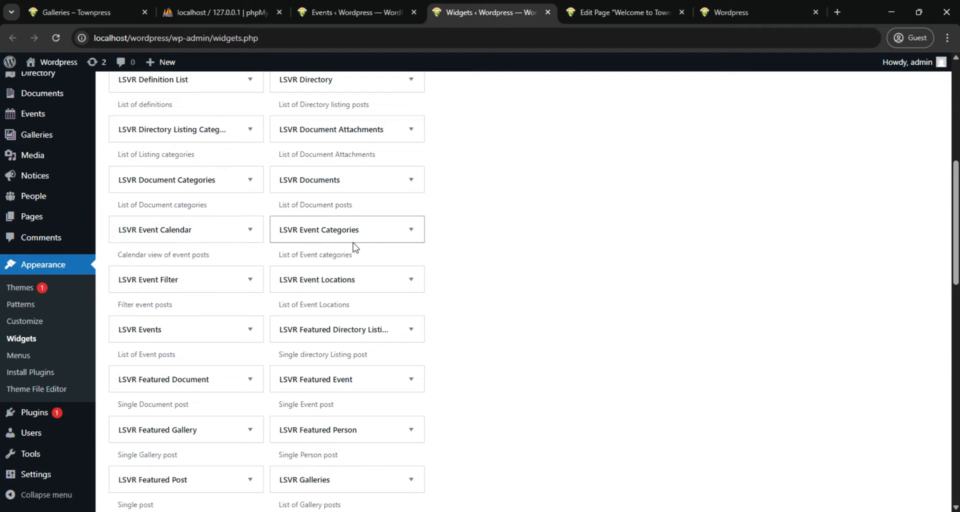
click(407, 281)
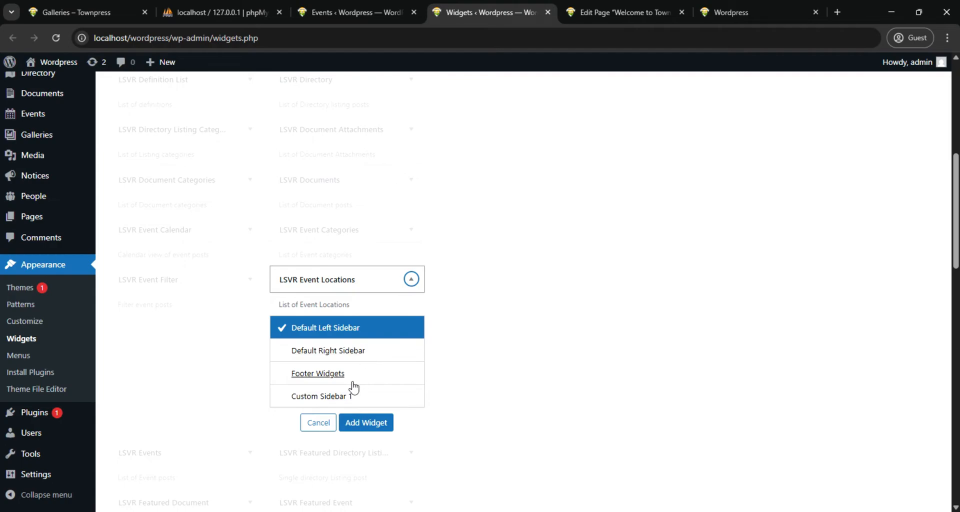
click(366, 424)
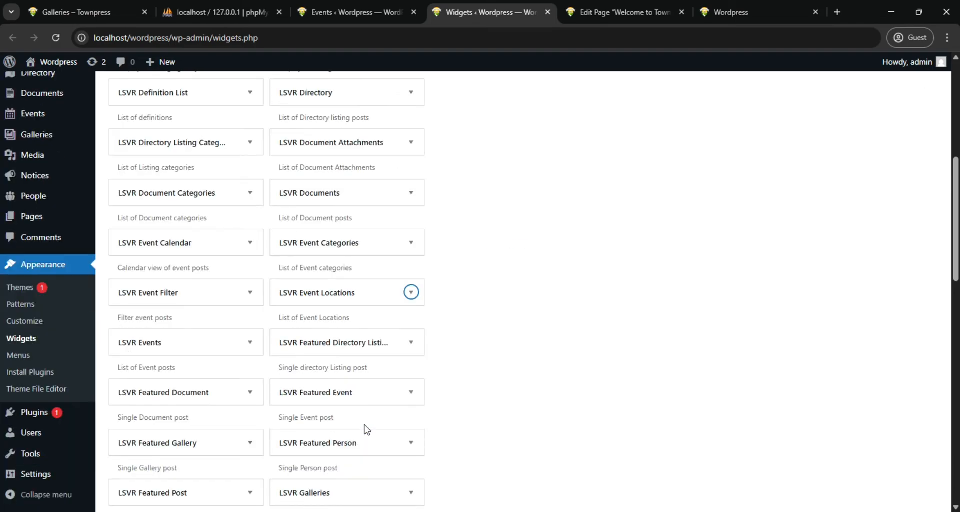
scroll(495, 268, up, 2)
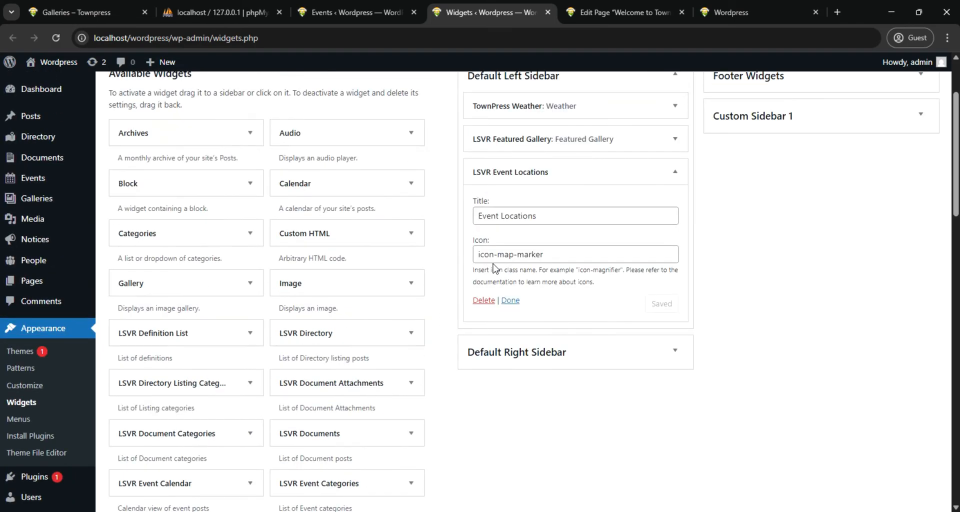
scroll(494, 267, up, 1)
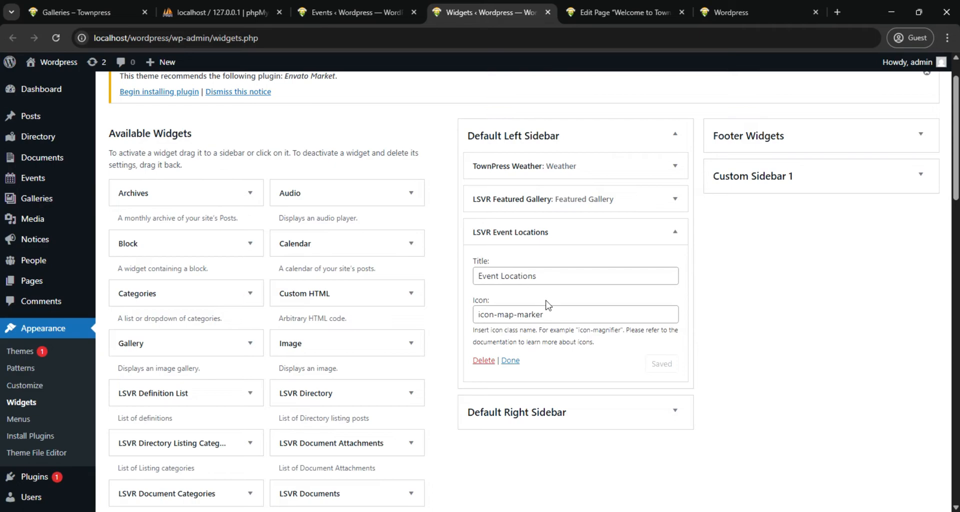
click(483, 362)
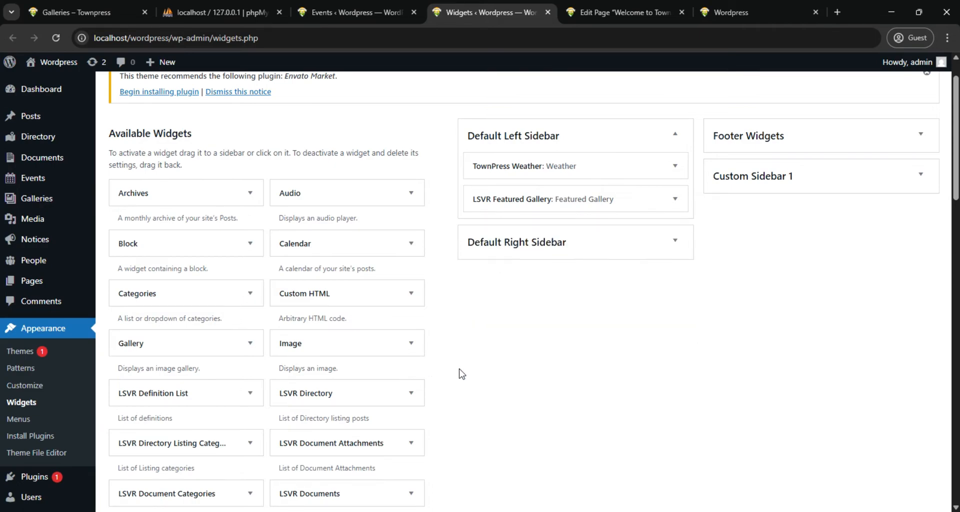
scroll(328, 308, down, 5)
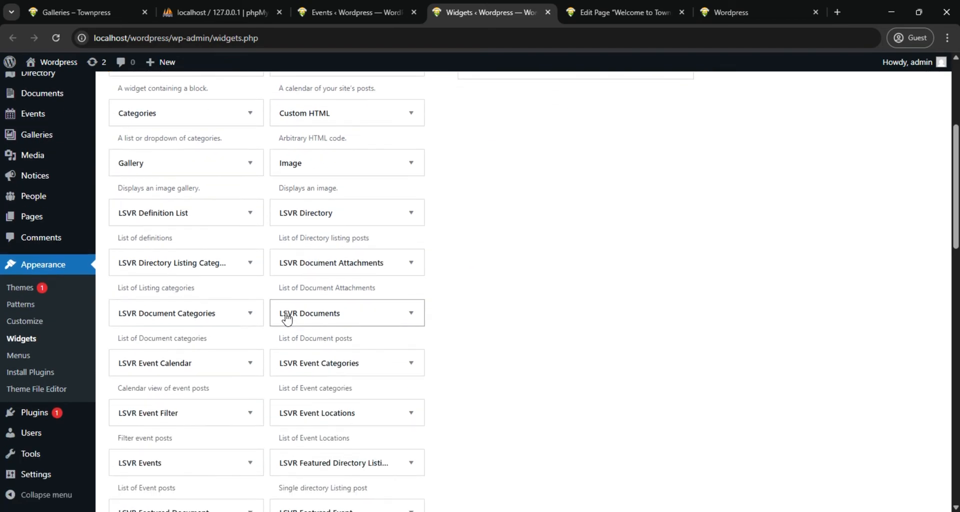
scroll(287, 318, down, 1)
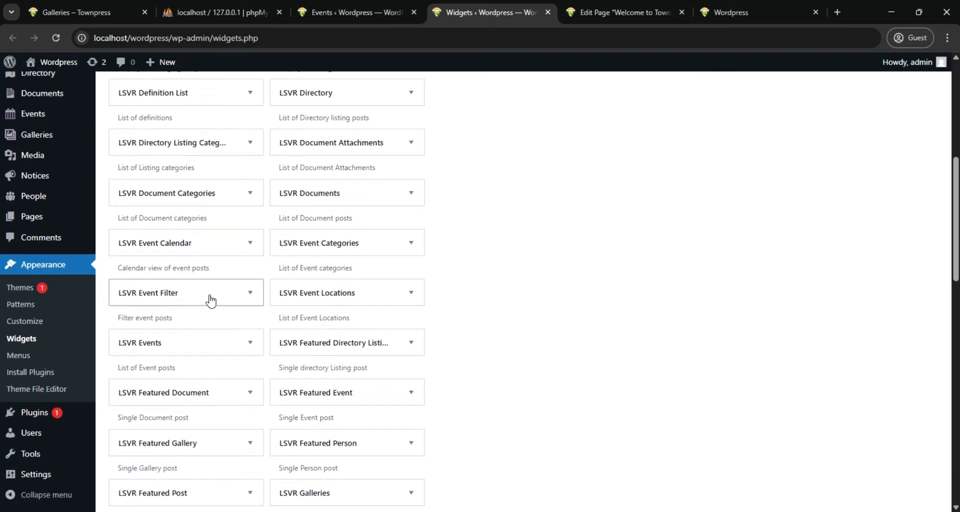
mouse_move(40, 196)
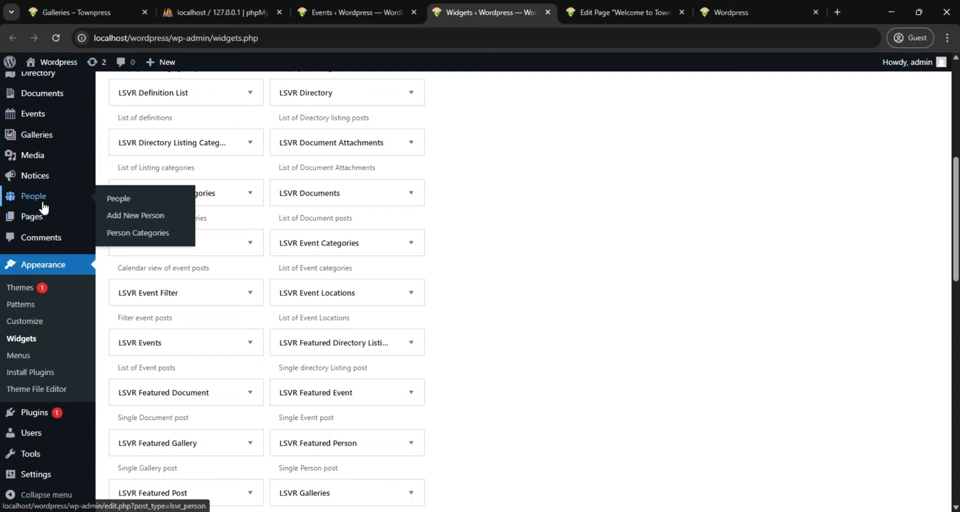
scroll(42, 198, up, 3)
mouse_move(50, 144)
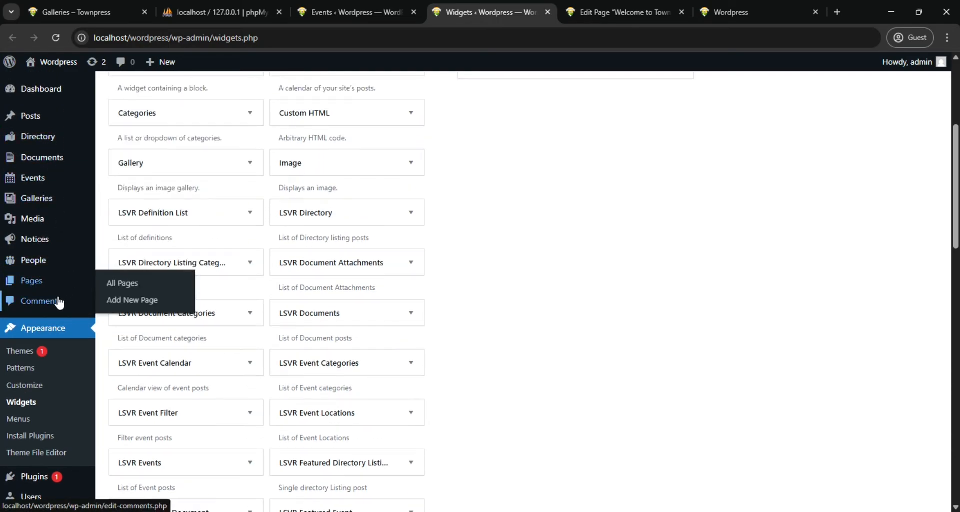
scroll(57, 305, down, 2)
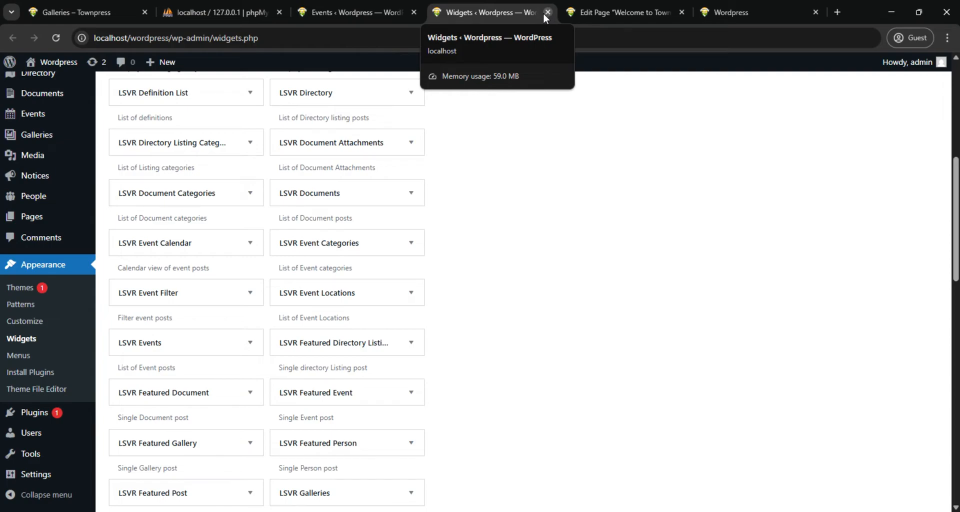
Reload the site's front page to check the sidebar's weather and gallery widgets
click(361, 15)
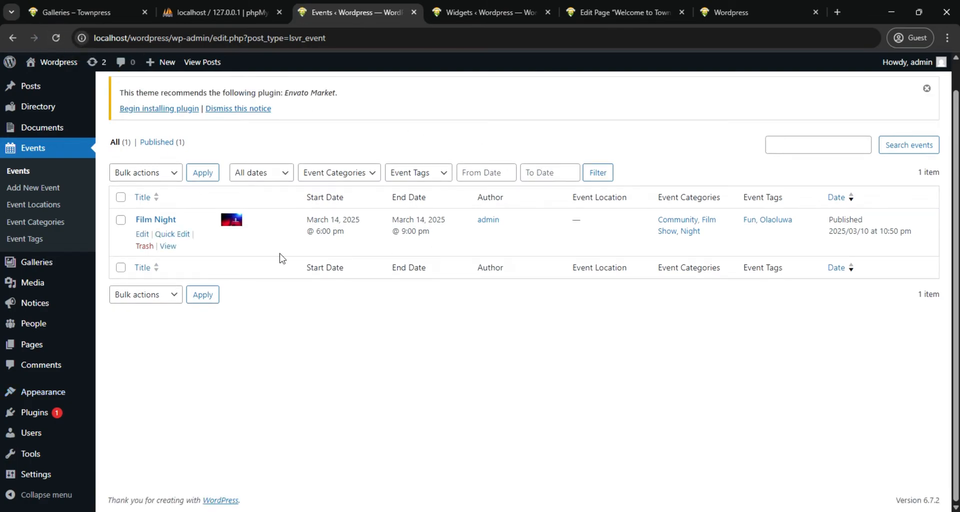
click(742, 11)
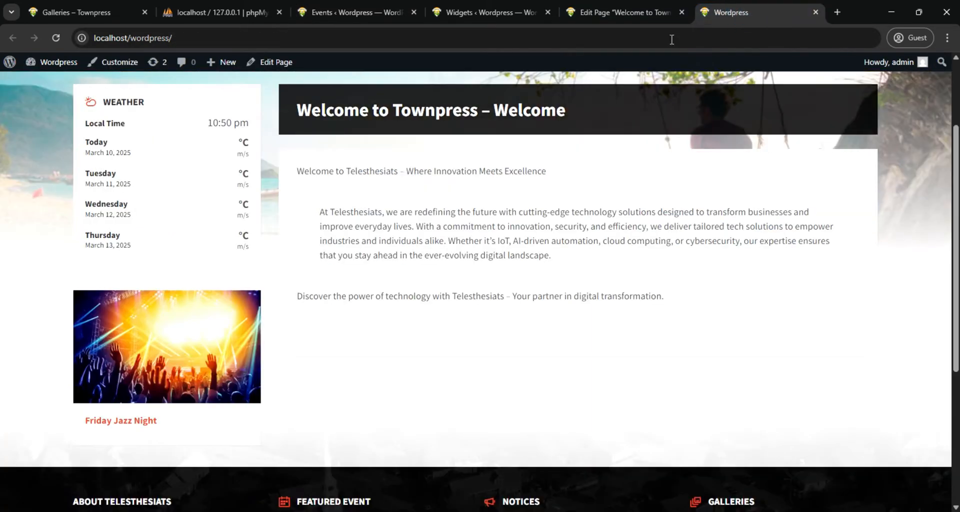
click(55, 38)
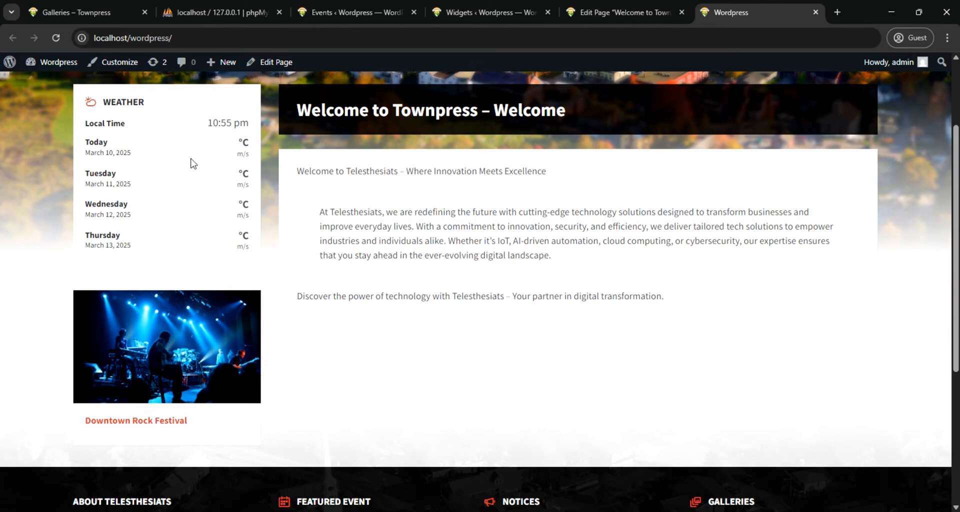
Return to the Widgets page and expand the TownPress Weather widget's settings in the Default Left Sidebar
click(463, 13)
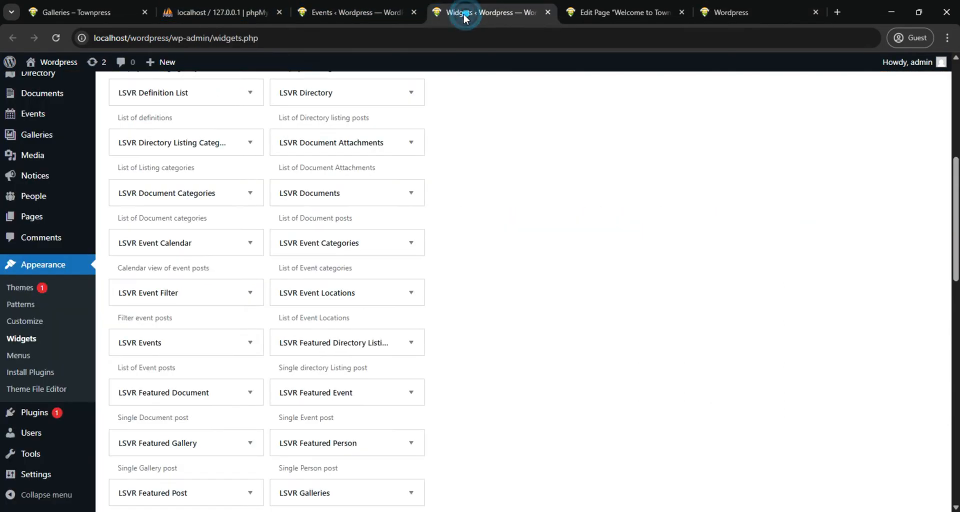
scroll(350, 262, up, 3)
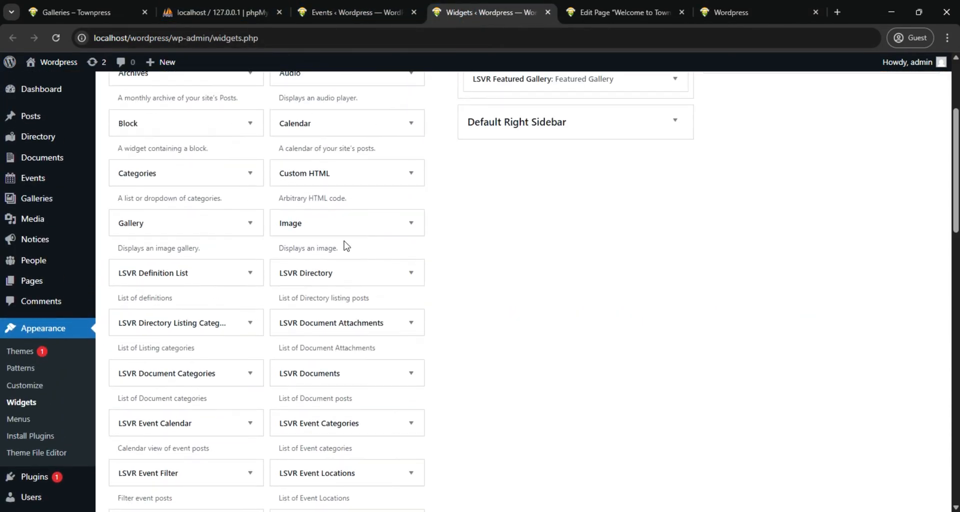
scroll(344, 245, up, 3)
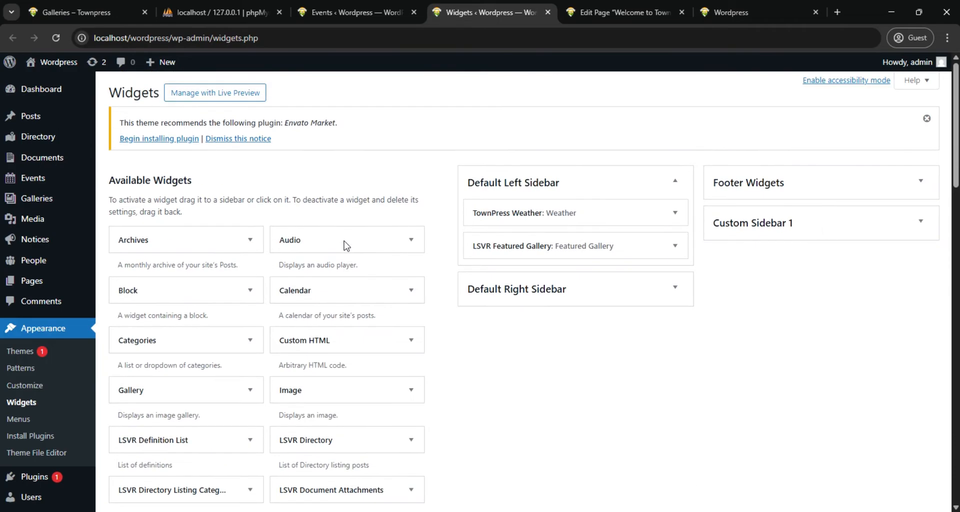
click(611, 209)
scroll(596, 250, down, 8)
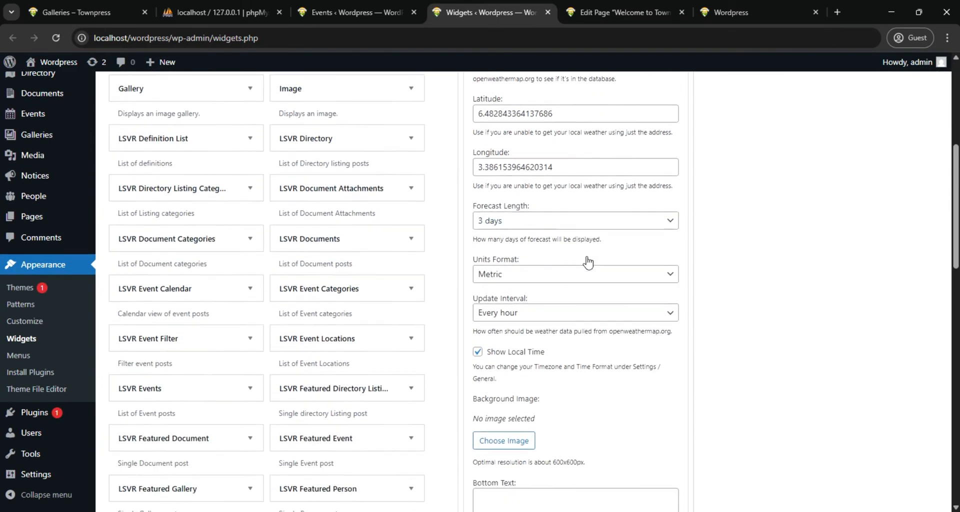
Upload the locale-widget-bg image from the images folder and choose it as the Weather widget's background image
click(495, 320)
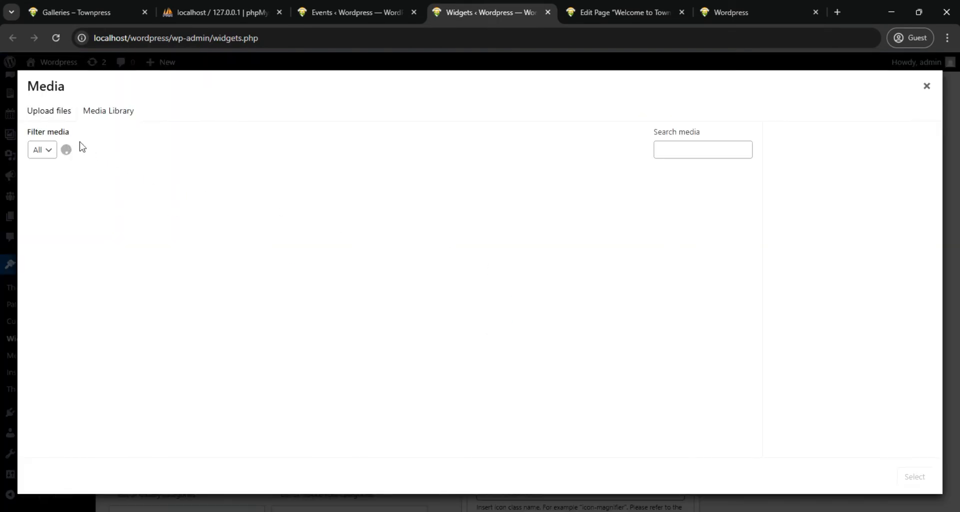
click(36, 111)
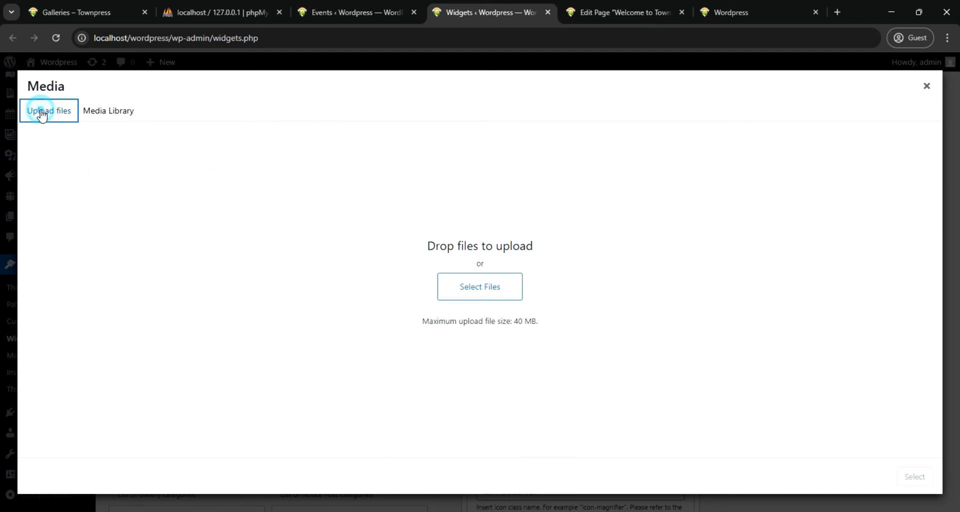
click(480, 290)
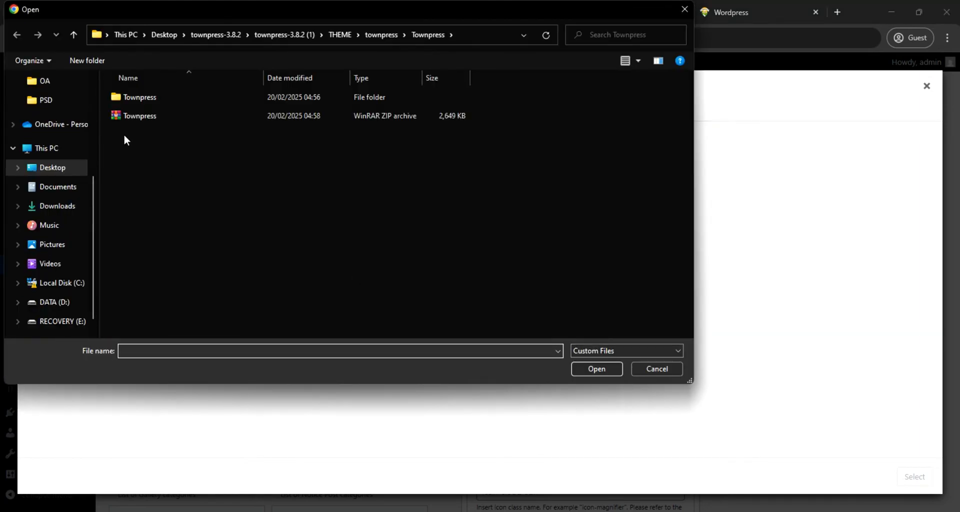
scroll(85, 195, up, 2)
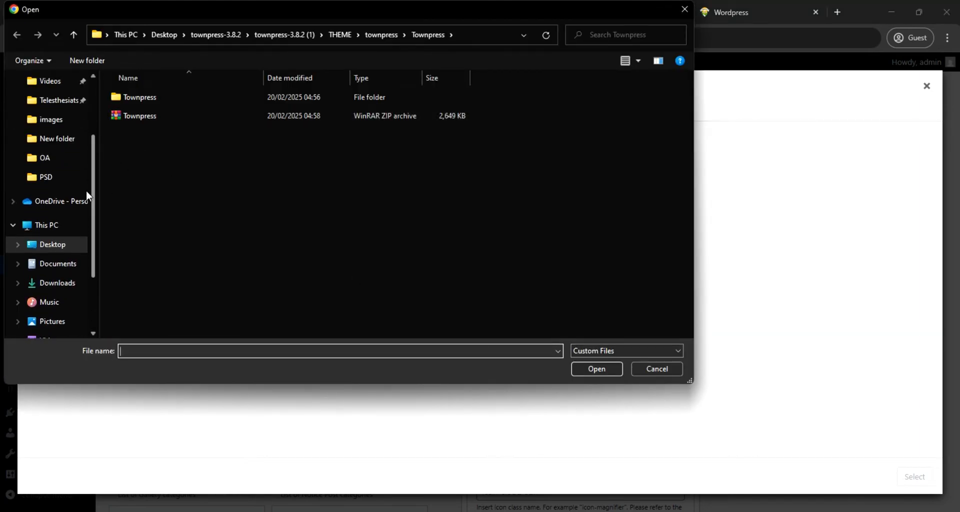
click(52, 120)
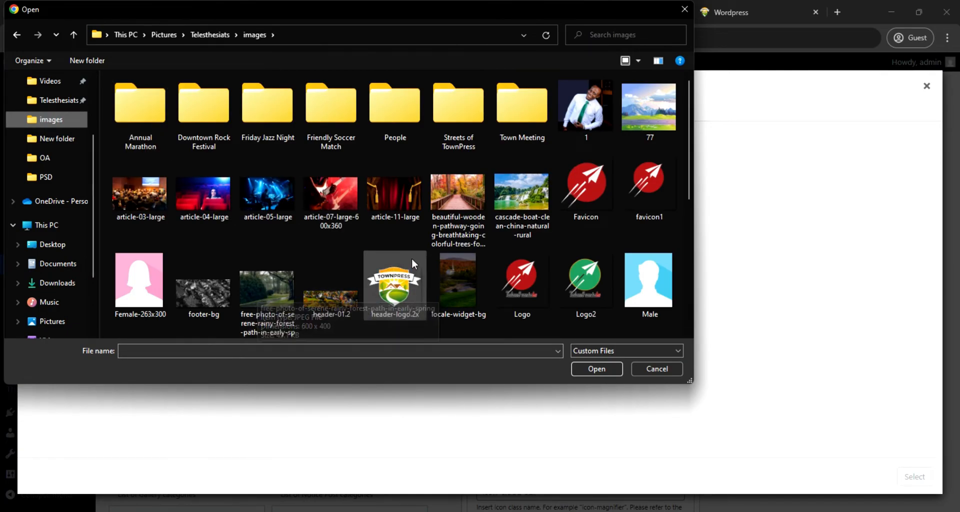
click(461, 273)
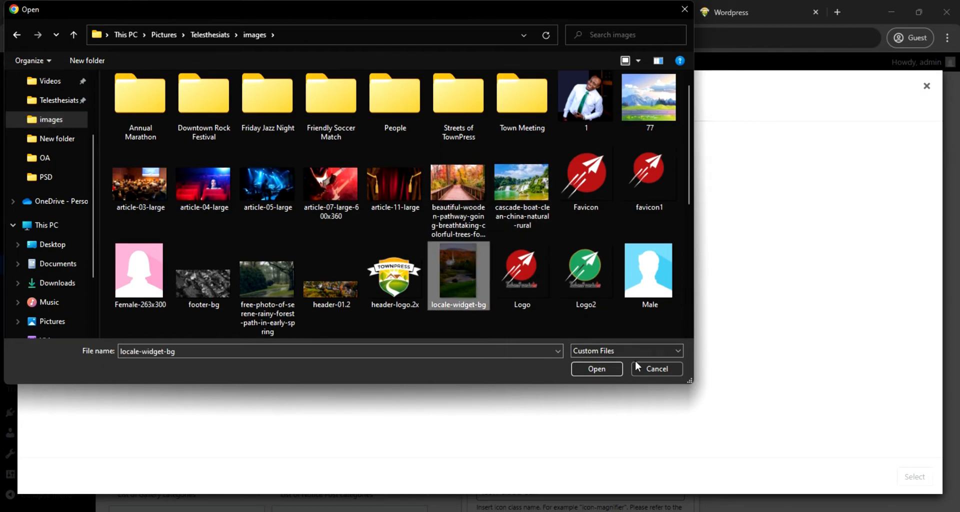
click(598, 368)
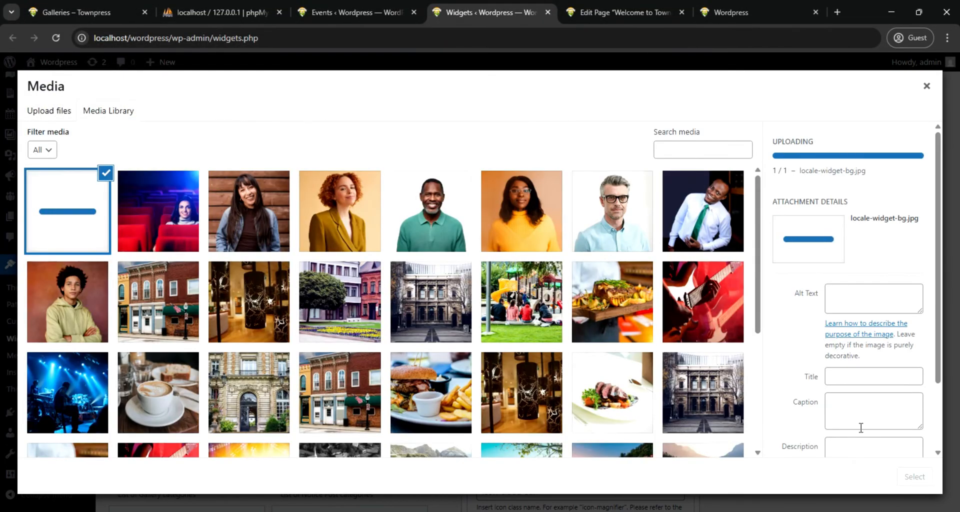
click(911, 476)
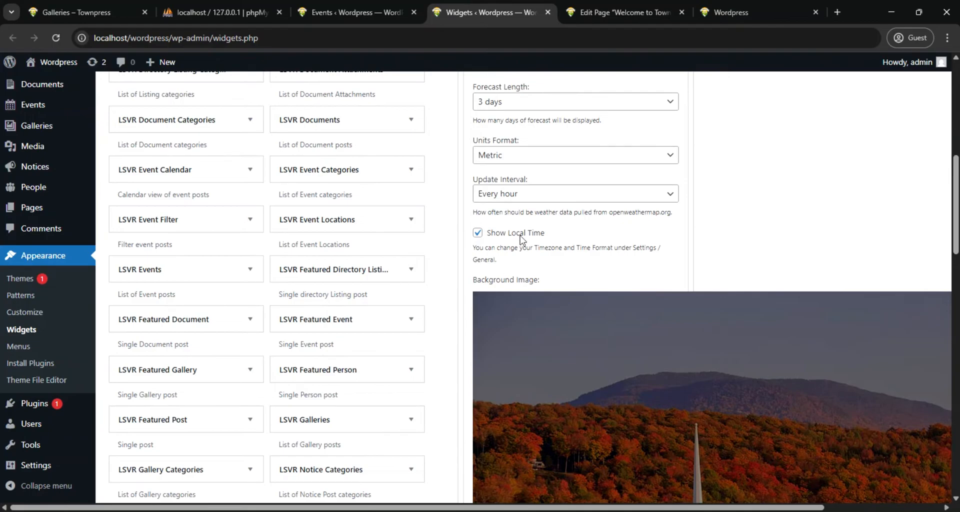
Save the TownPress Weather widget's settings and collapse the widget
scroll(709, 224, down, 20)
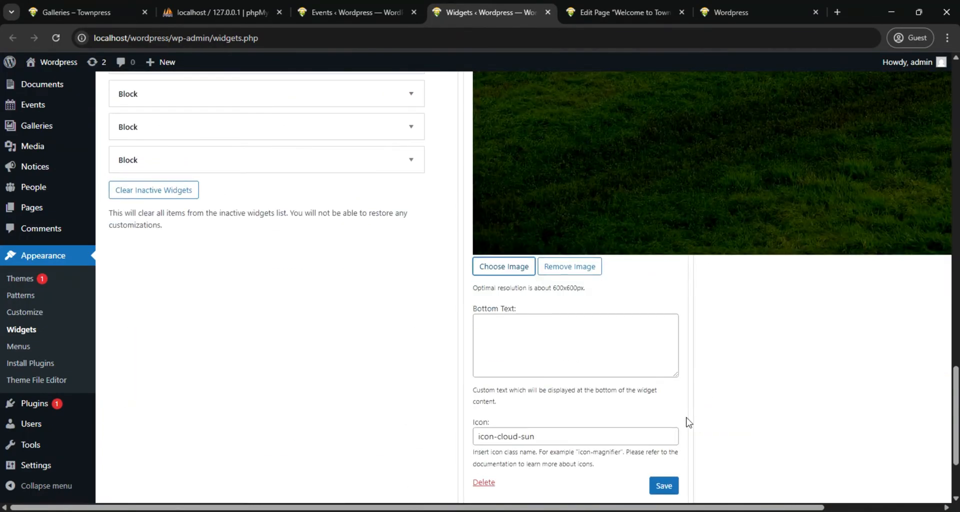
click(662, 485)
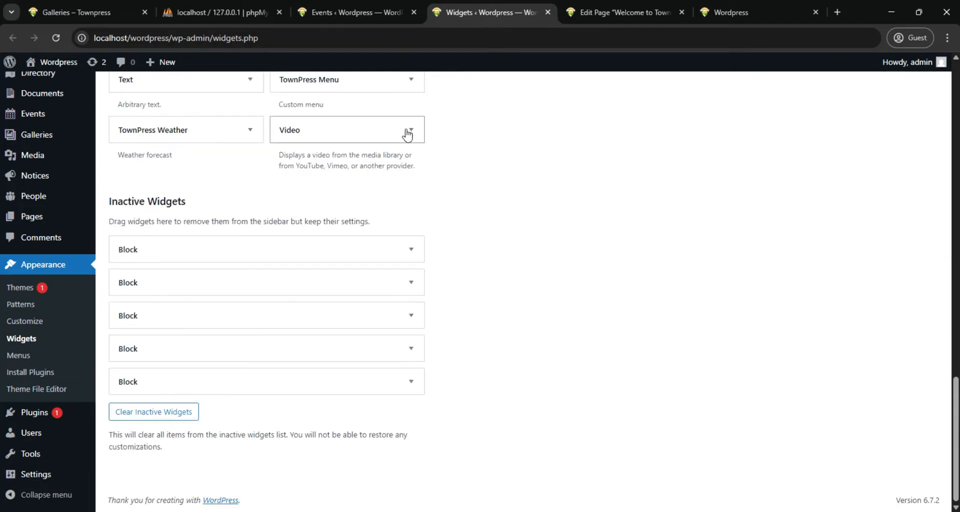
scroll(588, 235, up, 12)
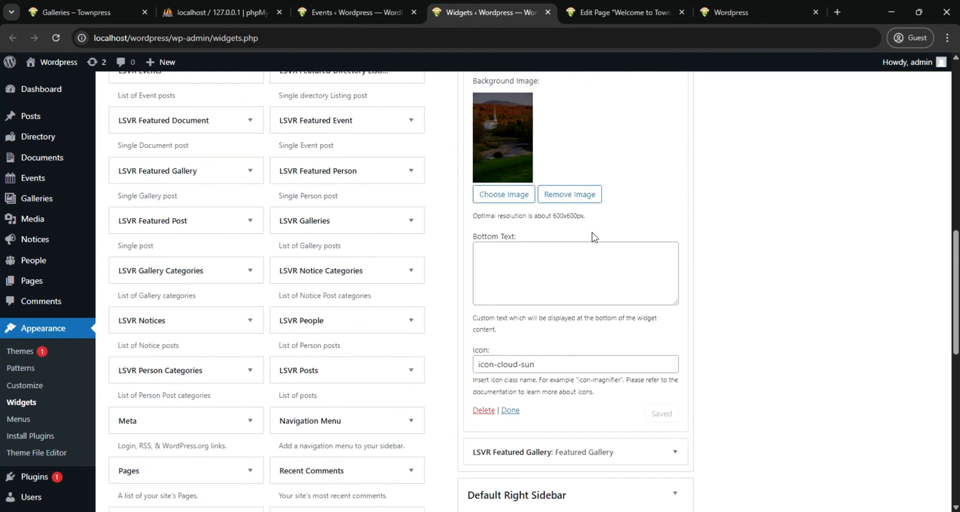
scroll(594, 237, down, 4)
scroll(510, 298, up, 1)
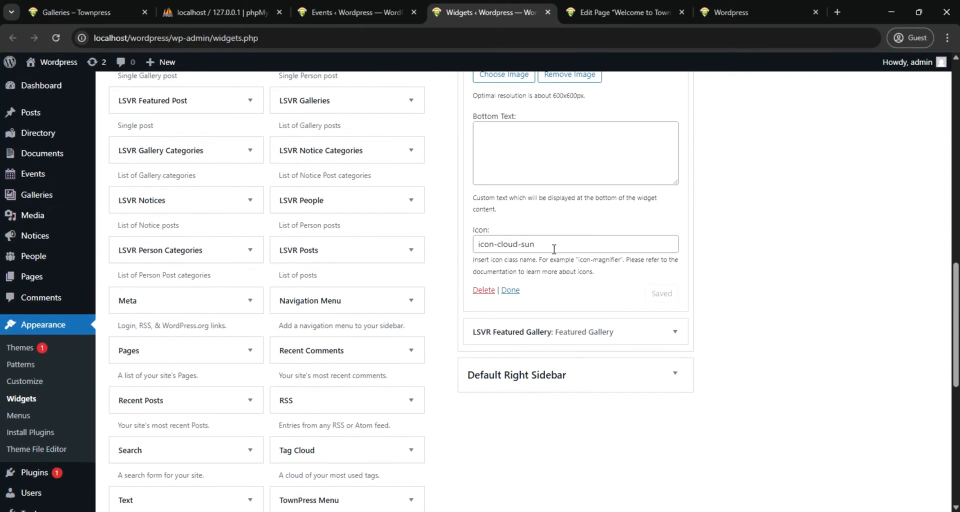
click(510, 291)
scroll(475, 206, up, 10)
Reload the site's front page to check the Weather widget's background image
click(731, 12)
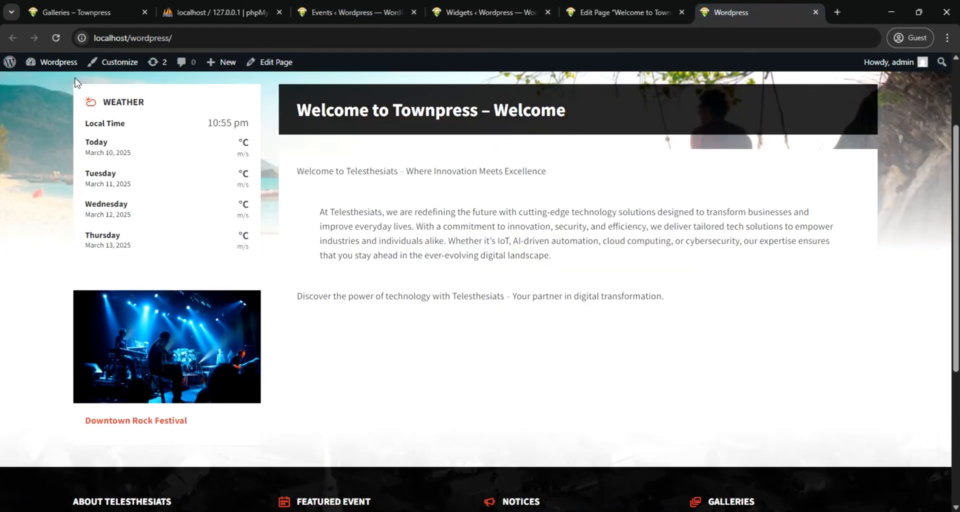
click(55, 38)
scroll(205, 310, up, 3)
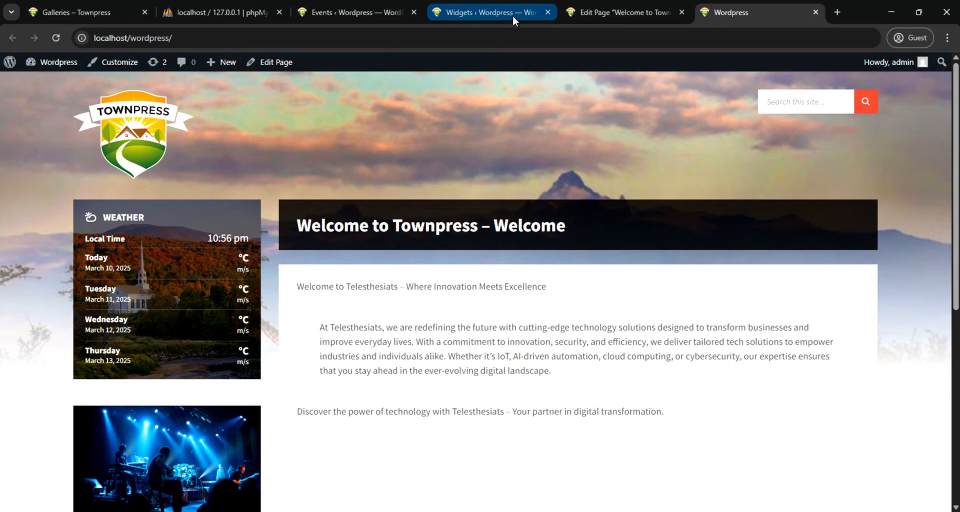
Start a new person entry from the site's People section and enter the person's full name as its title
click(462, 15)
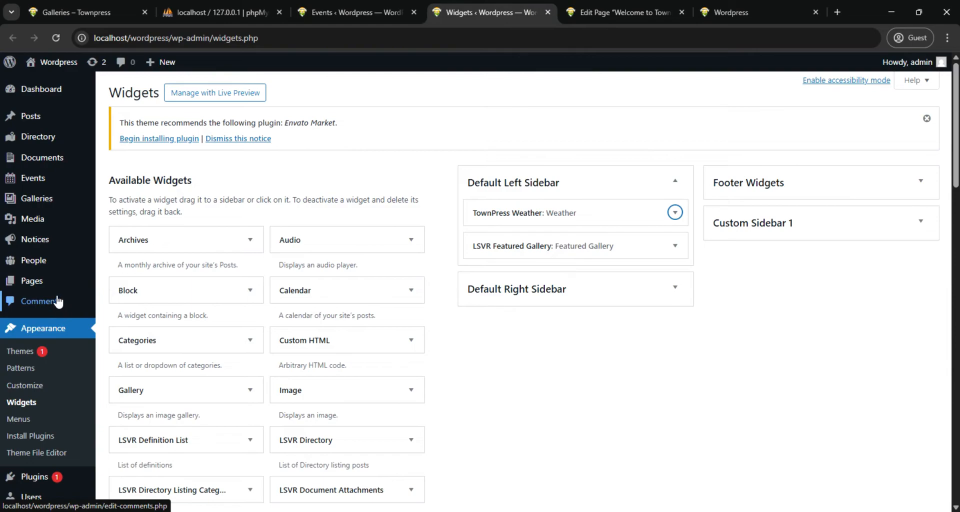
mouse_move(31, 263)
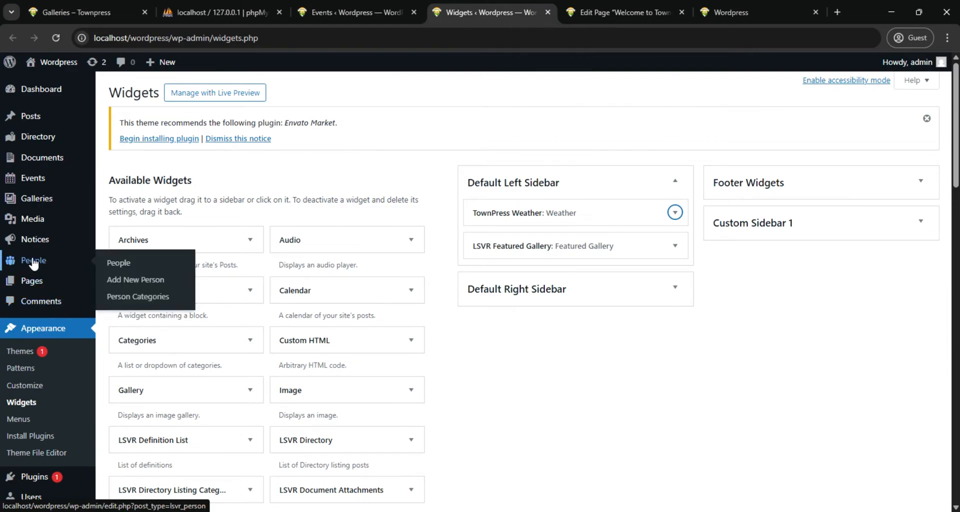
click(33, 264)
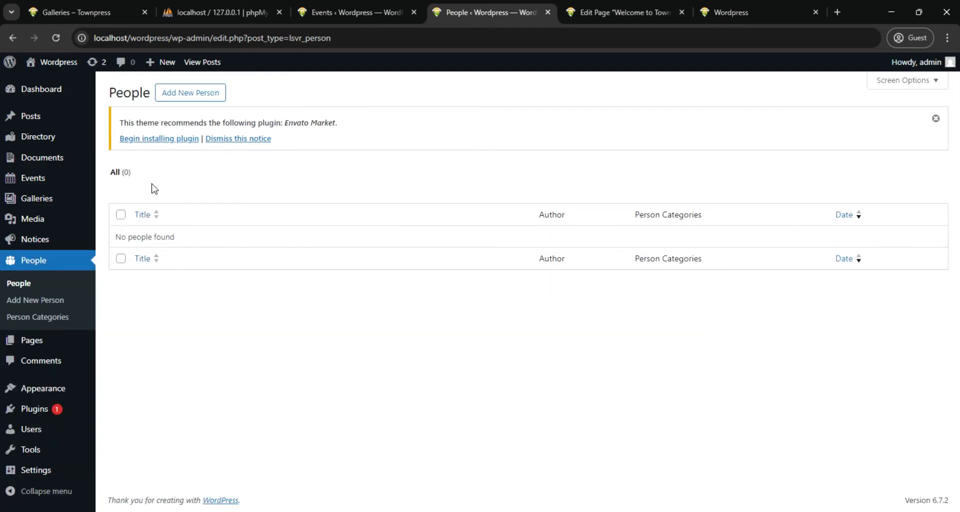
click(182, 97)
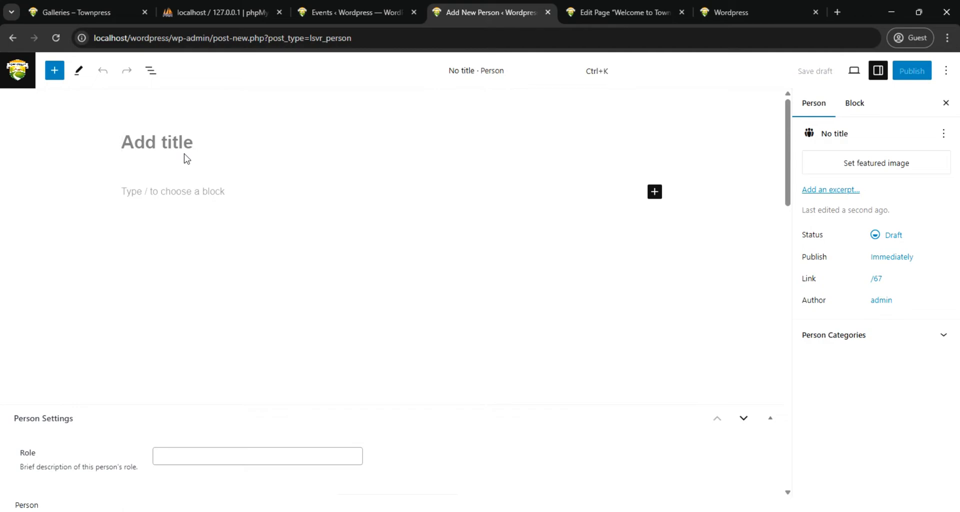
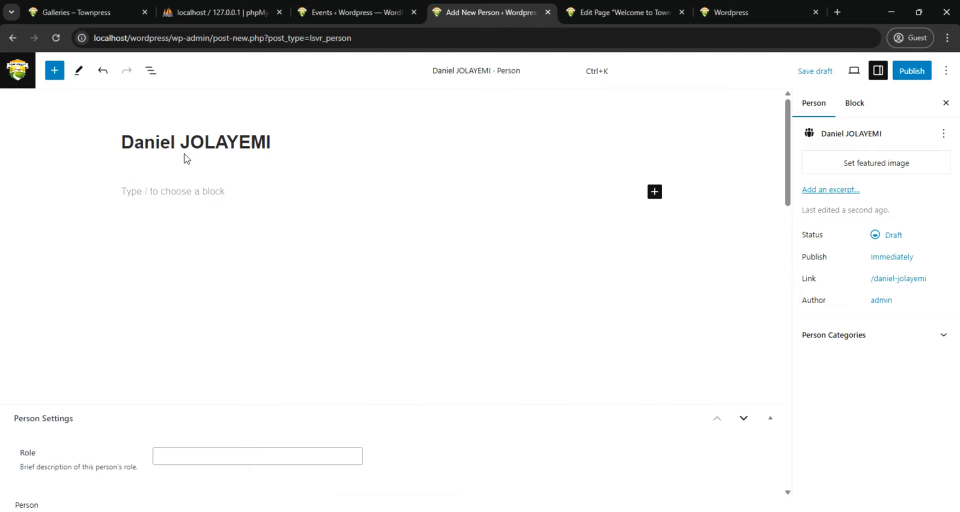
Paste the copied Telesthesiats welcome text into the body of the person entry
click(214, 194)
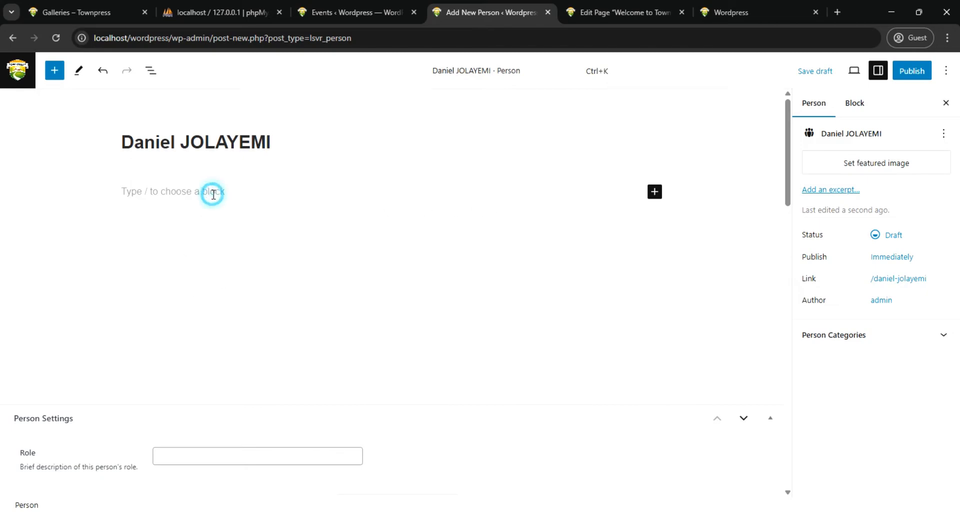
key(alt+Tab)
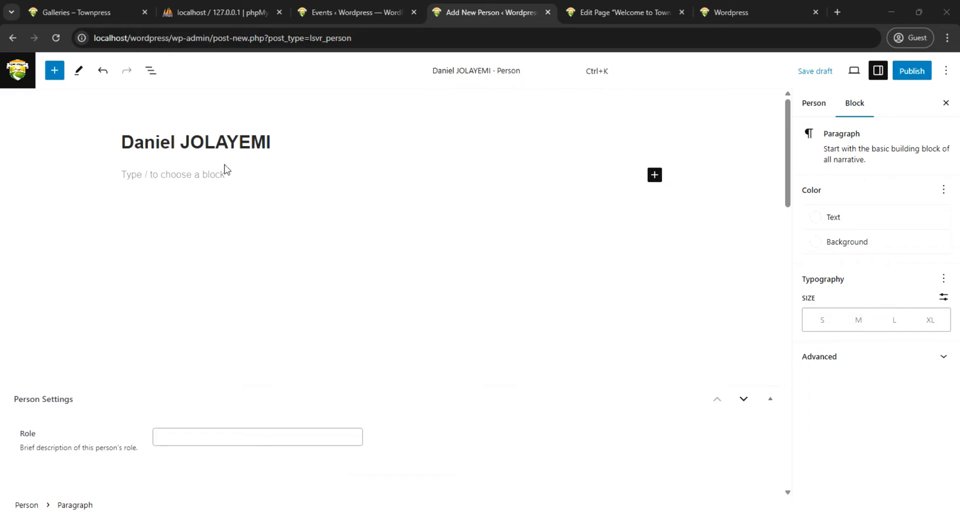
click(189, 178)
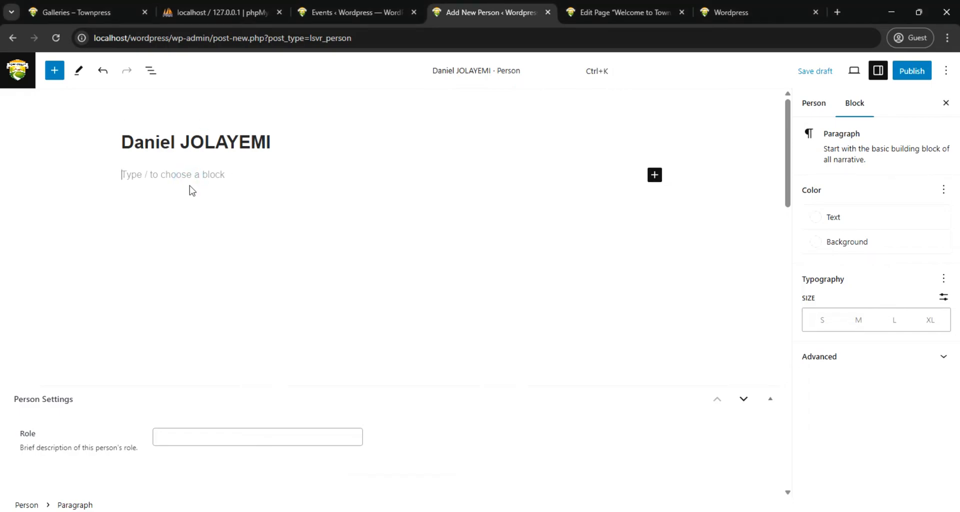
text(Welcome to Telesthesiats – Where Innovation Meets Excellence At Telesthesiats, we are redefining the future with cutting-edge technology solutions designed to transform businesses and improve everyday lives. With a commitment to innovation, security, and efficiency, we deliver tailored tech solutions to empower industries and individuals alike. Whether it's IoT, AI-driven automation, cloud computing, or cybersecurity, our expertise ensures that you stay ahead in the ever-evolving digital landscape. – Your partner in digital transformation. About Us)
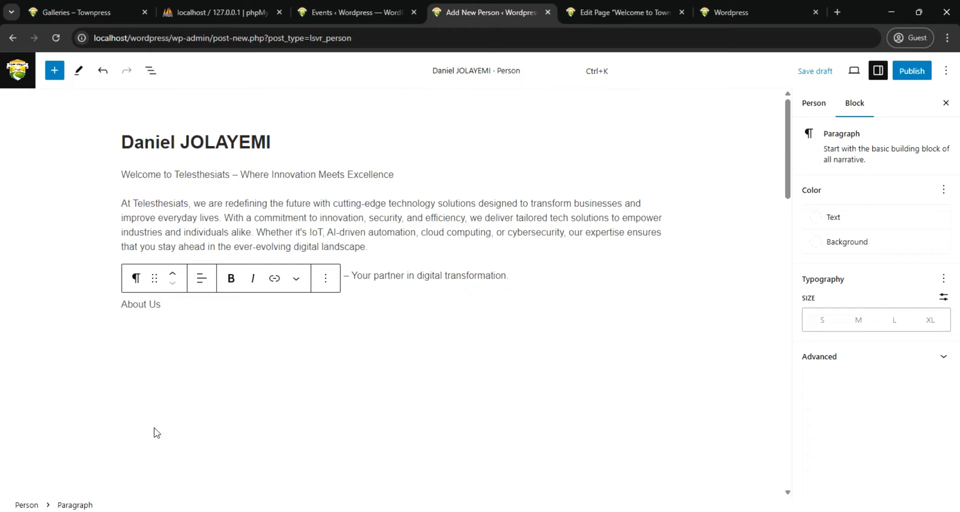
Delete the trailing "About Us" text from the body and give the emptied paragraph a white background
key(BackSpace)
key(BackSpace)
key(BackSpace)
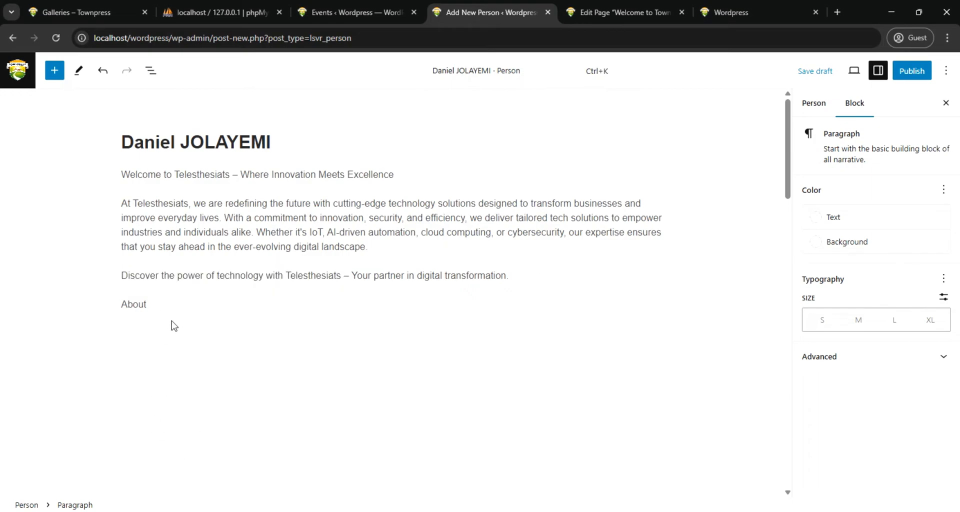
key(BackSpace)
key(BackSpace)
key(BackSpace)
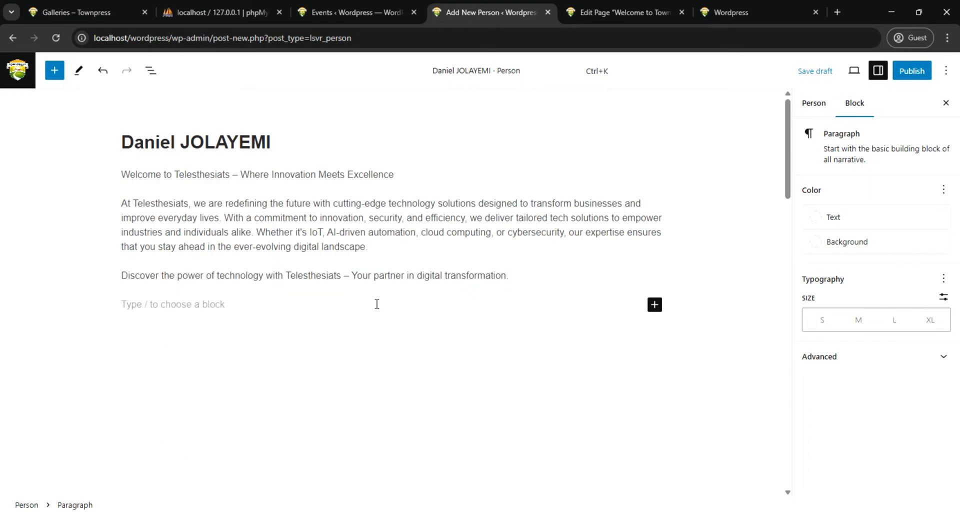
click(818, 242)
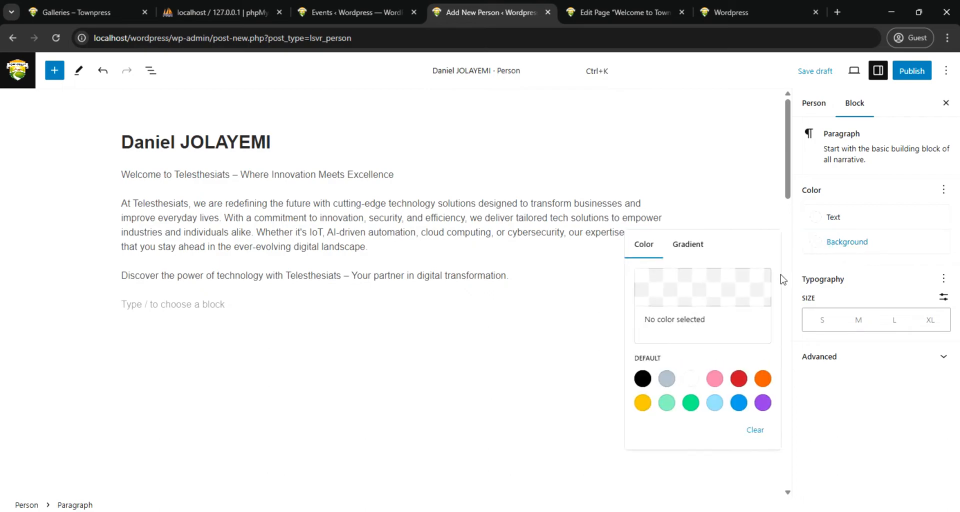
click(690, 379)
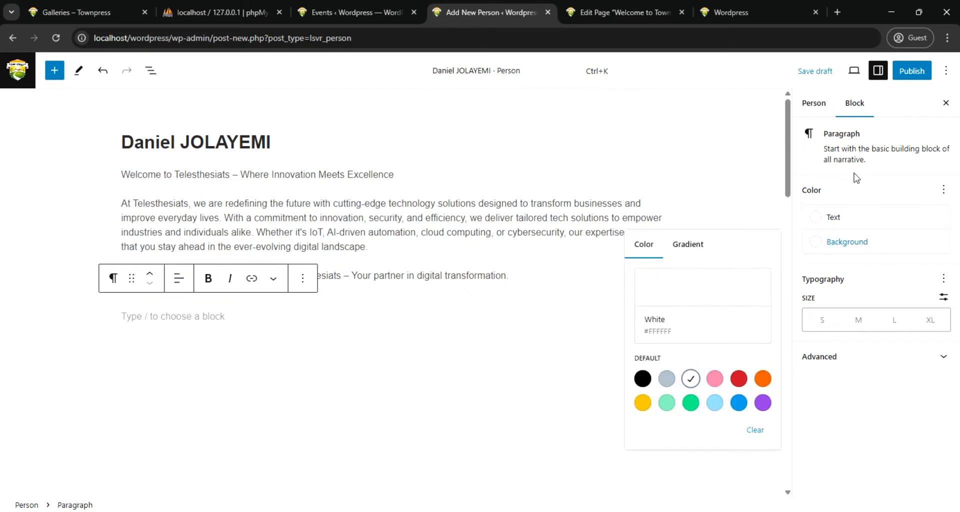
Set the media library photo of the man in a white shirt and green tie as the person's featured image
click(814, 104)
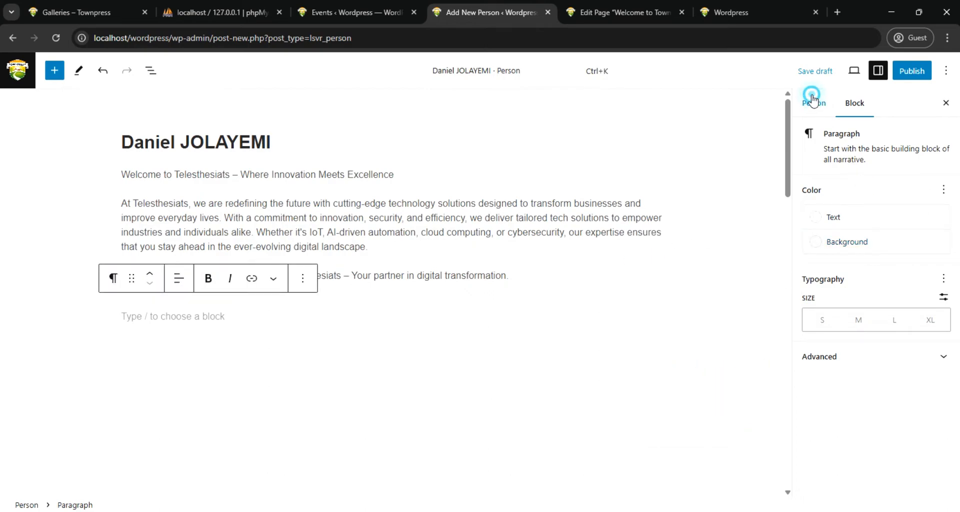
click(870, 165)
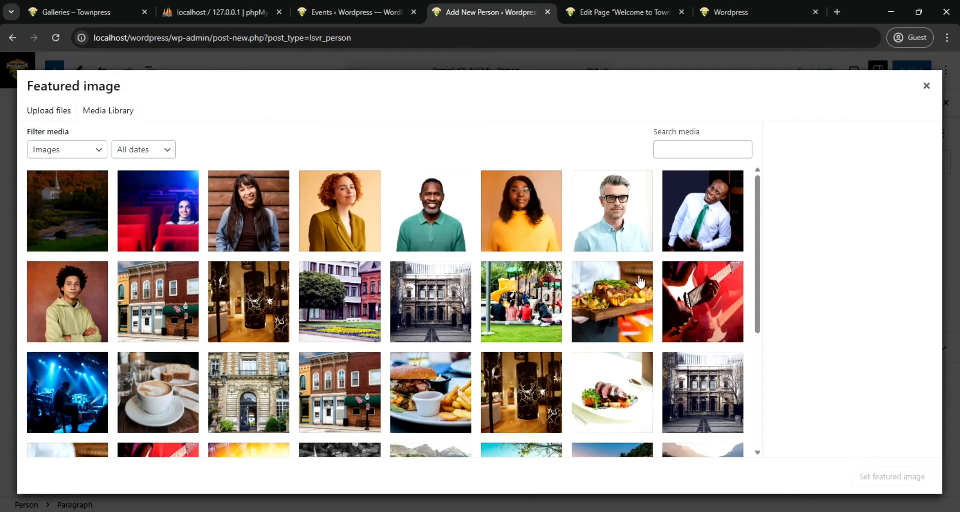
click(705, 210)
click(873, 478)
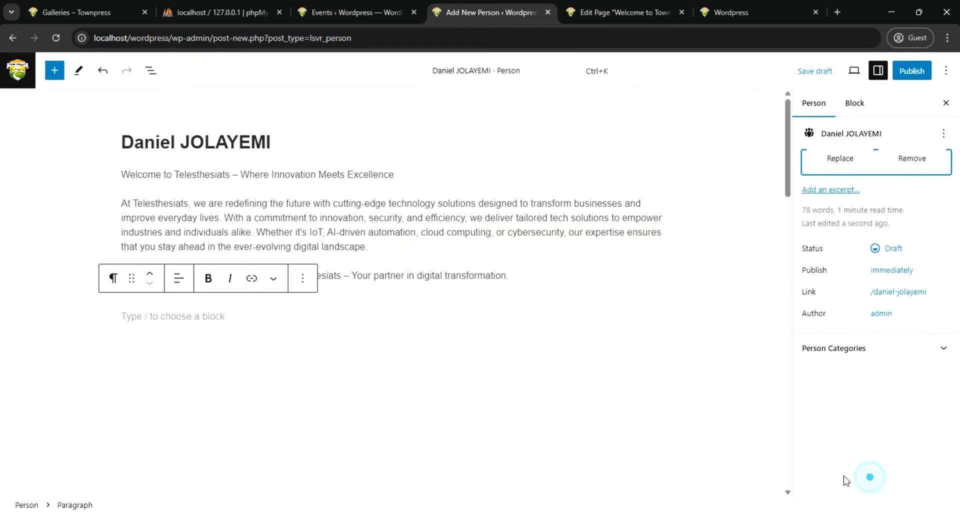
Set the person's role to President in the Person Settings
scroll(556, 360, down, 3)
scroll(556, 360, down, 4)
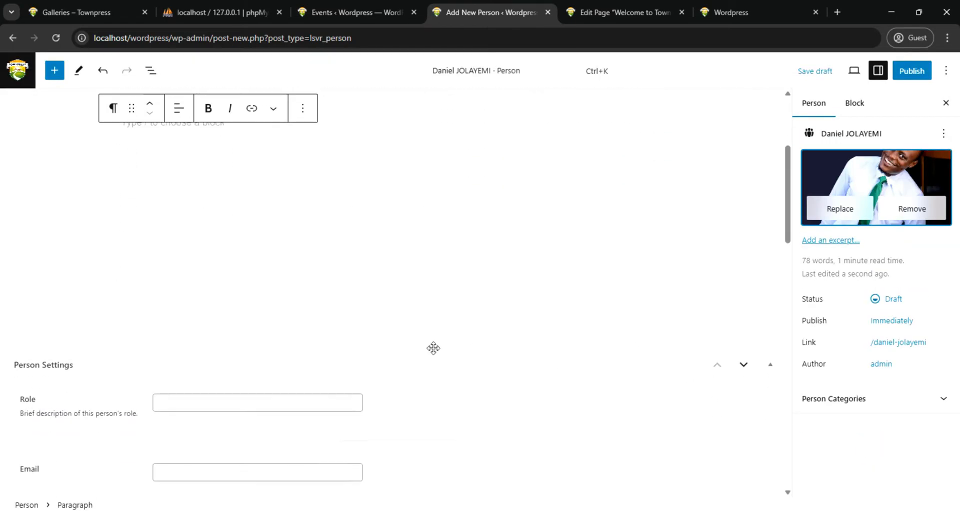
click(260, 233)
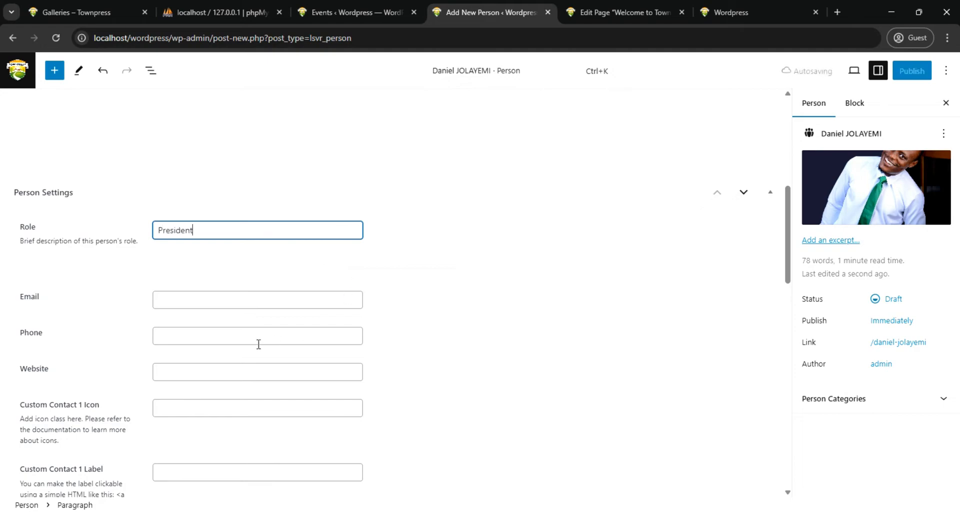
Fill in the person's email address and phone number in the Person Settings
click(247, 302)
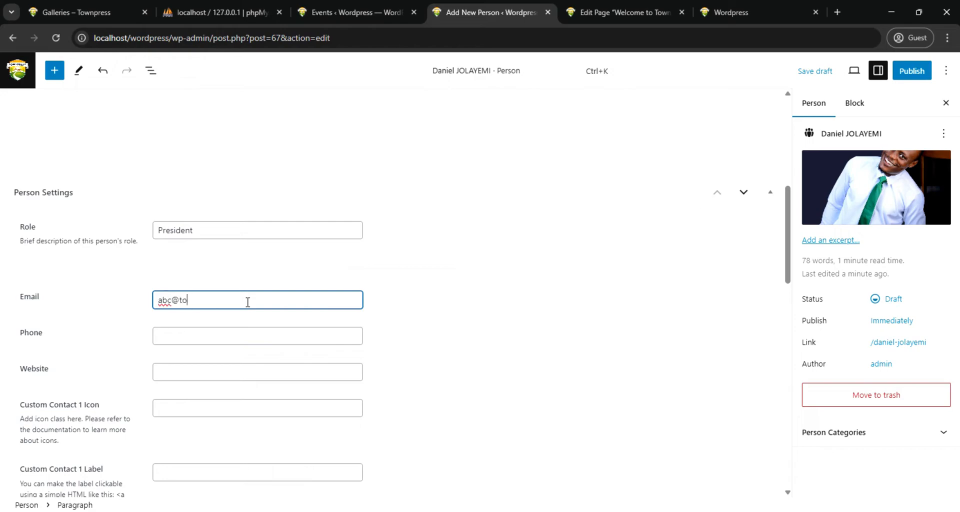
text(wnpress.com)
click(286, 338)
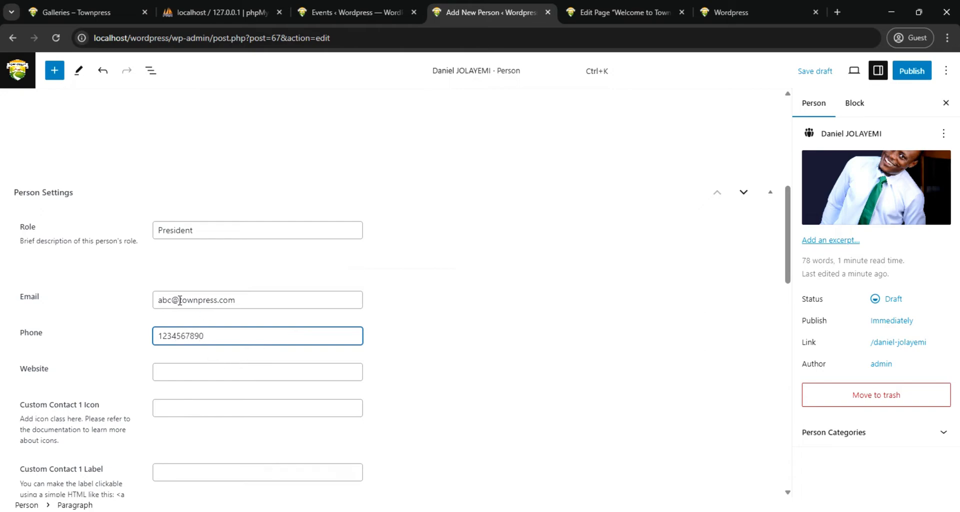
Copy the domain part of the person's email into the Website field as townpress.com
drag(180, 301, 239, 296)
key(ctrl+c)
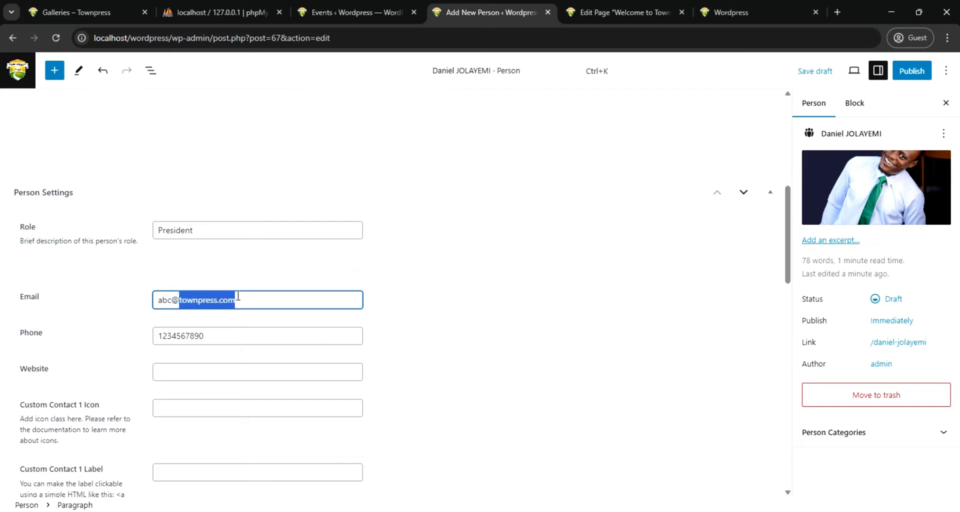
click(172, 373)
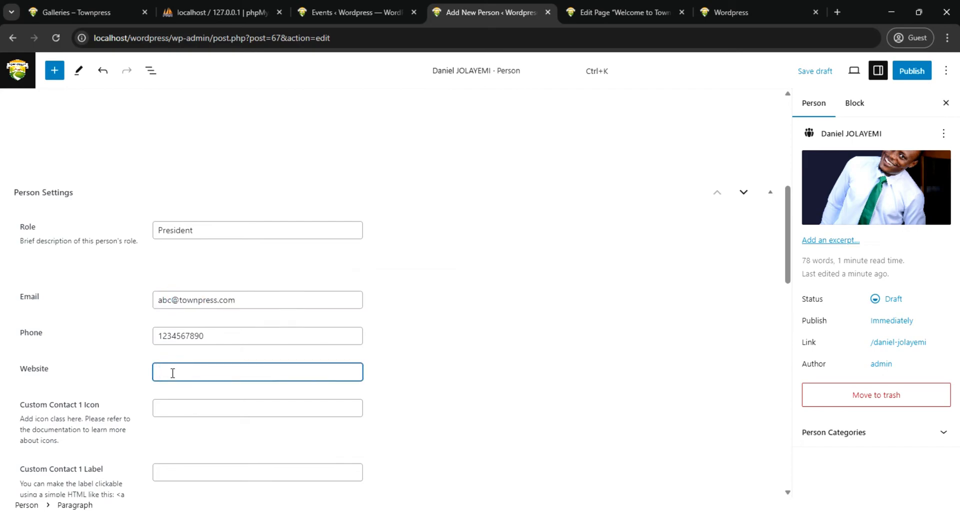
key(ctrl+v)
scroll(210, 403, down, 2)
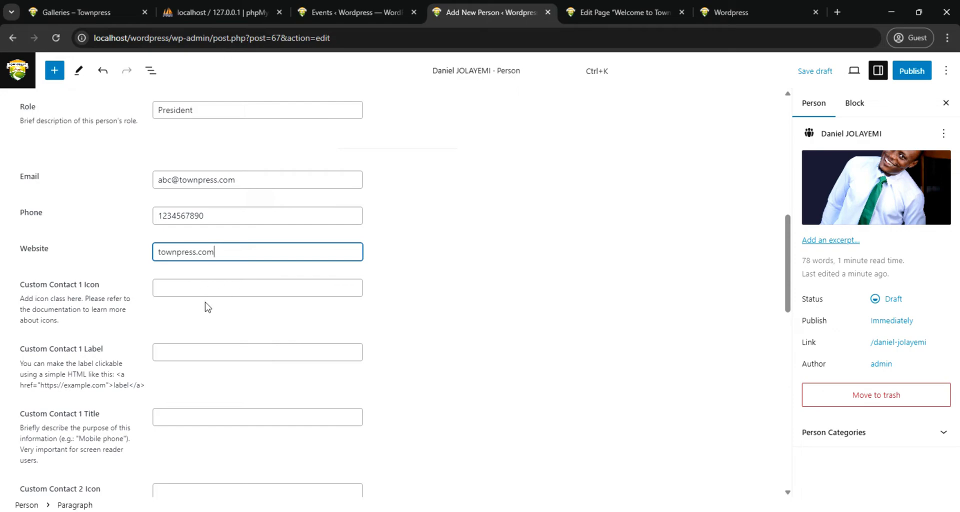
scroll(383, 296, up, 5)
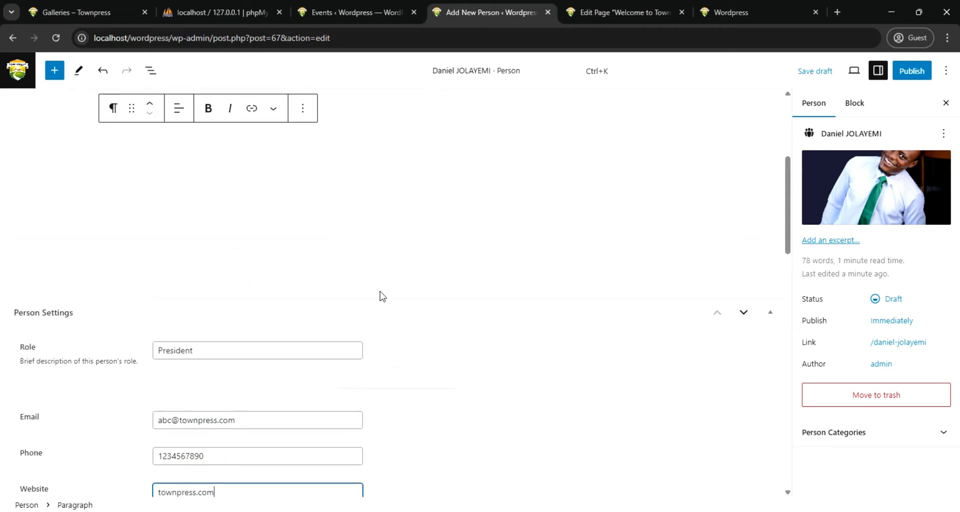
scroll(382, 296, up, 4)
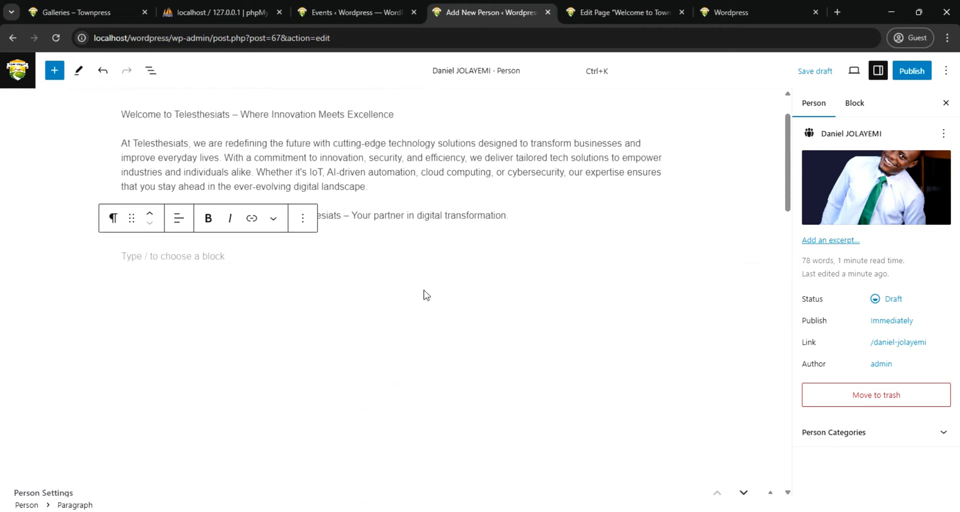
click(938, 433)
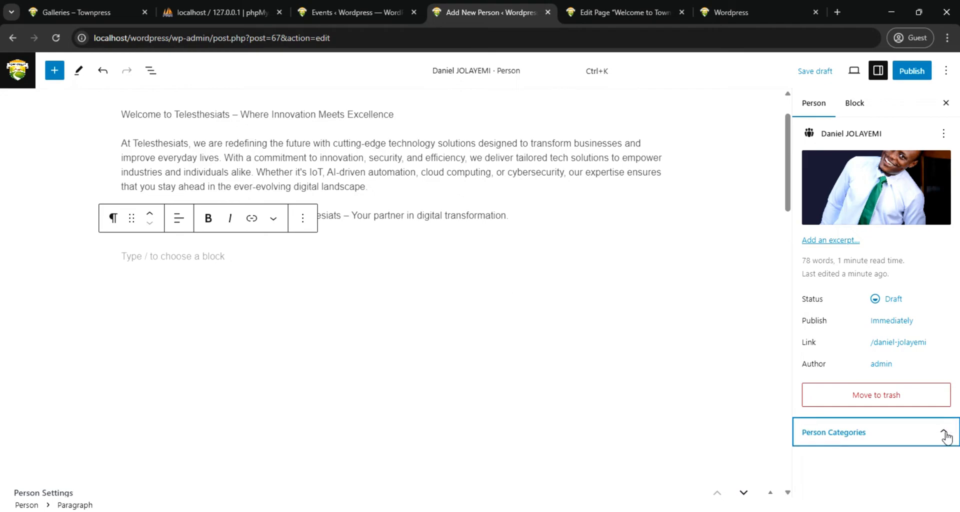
click(948, 437)
click(856, 104)
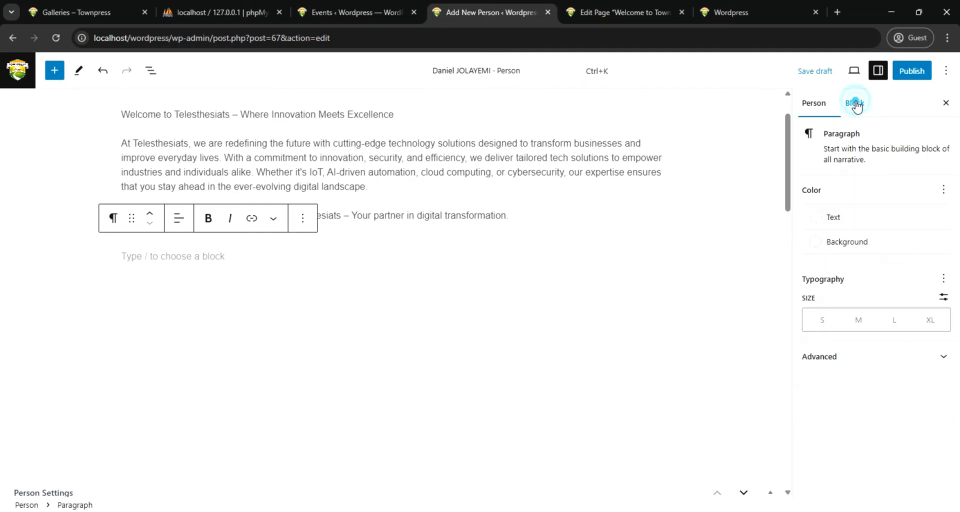
click(814, 104)
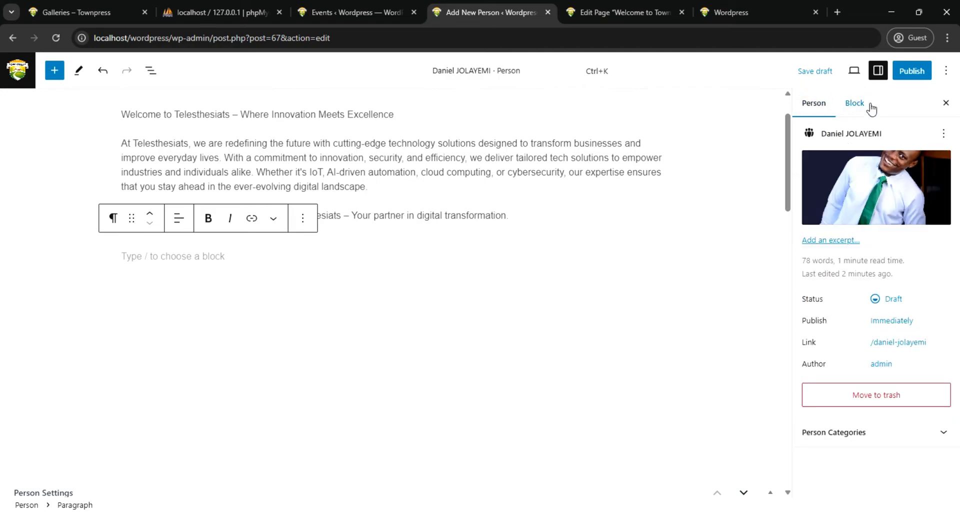
Publish the person entry and return to the People list
click(918, 74)
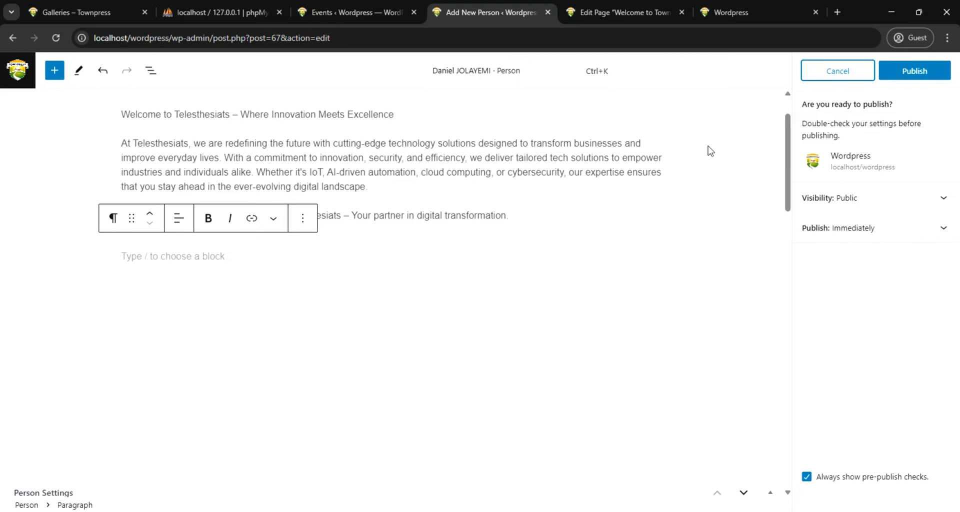
click(922, 71)
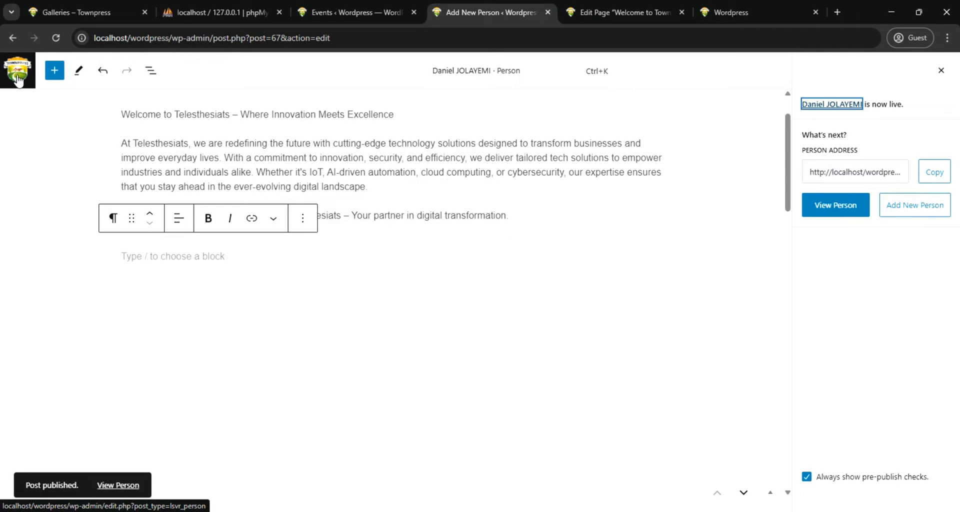
click(16, 79)
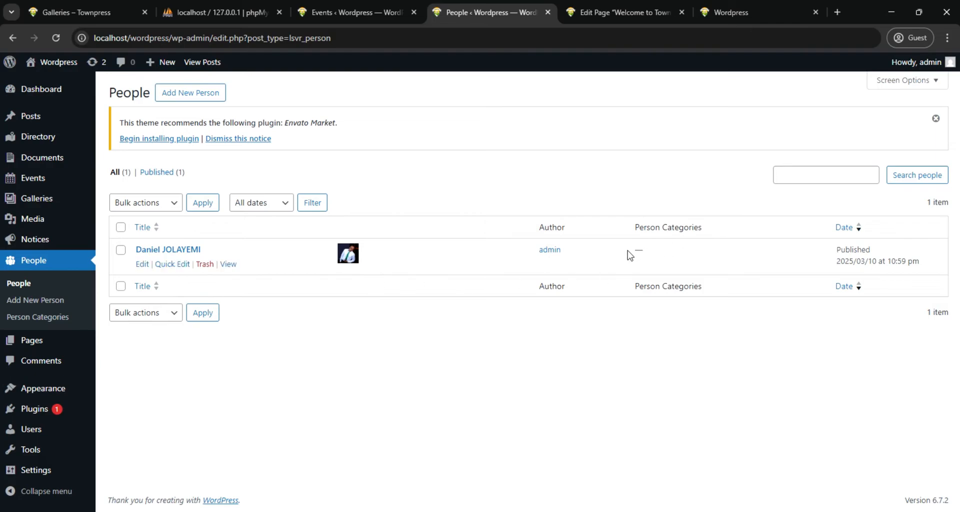
Start a new person entry and enter the second person's full name as its title
click(183, 94)
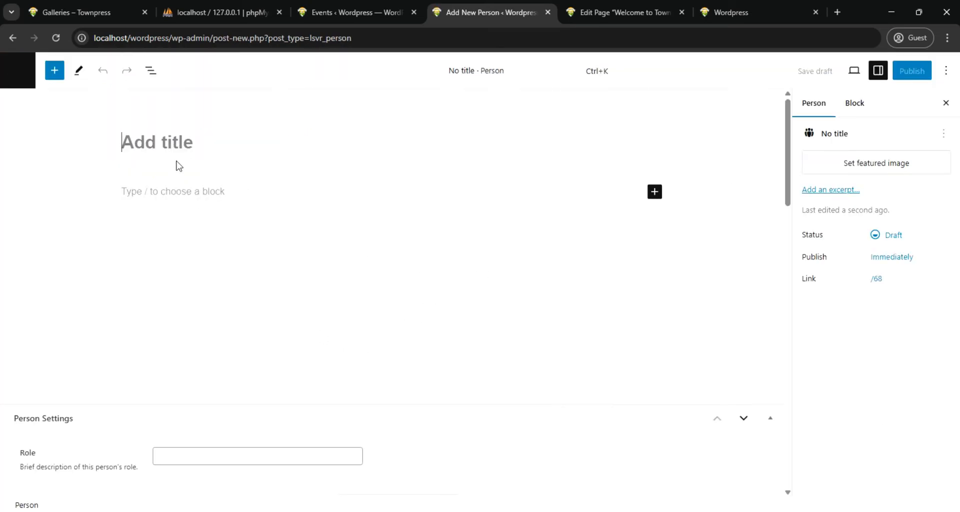
click(185, 145)
text(Jo)
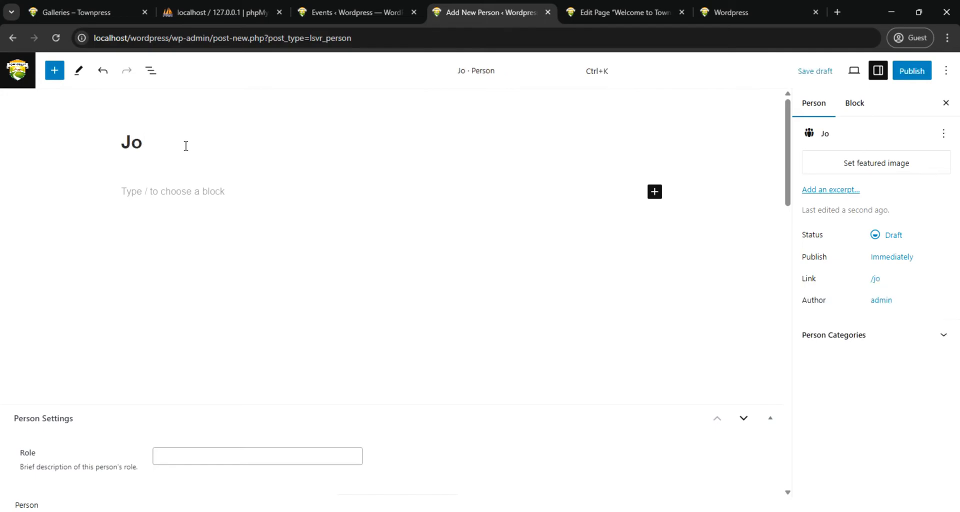
text(hn)
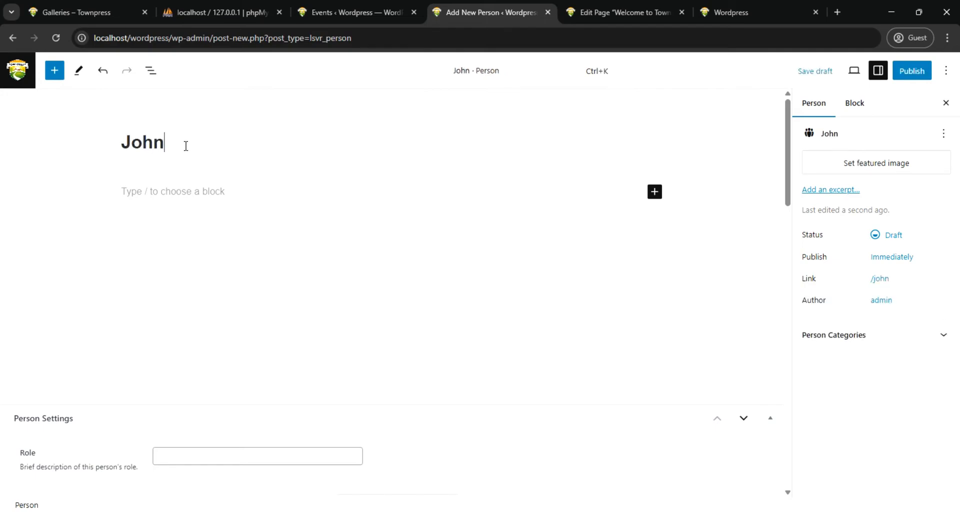
text( DOE)
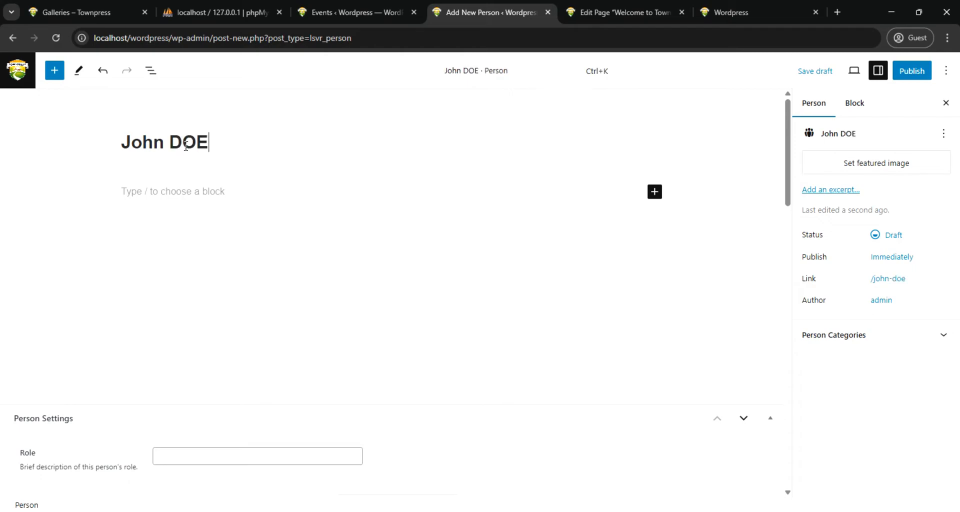
Paste the copied text townpress.com into the body of the new person entry
click(221, 194)
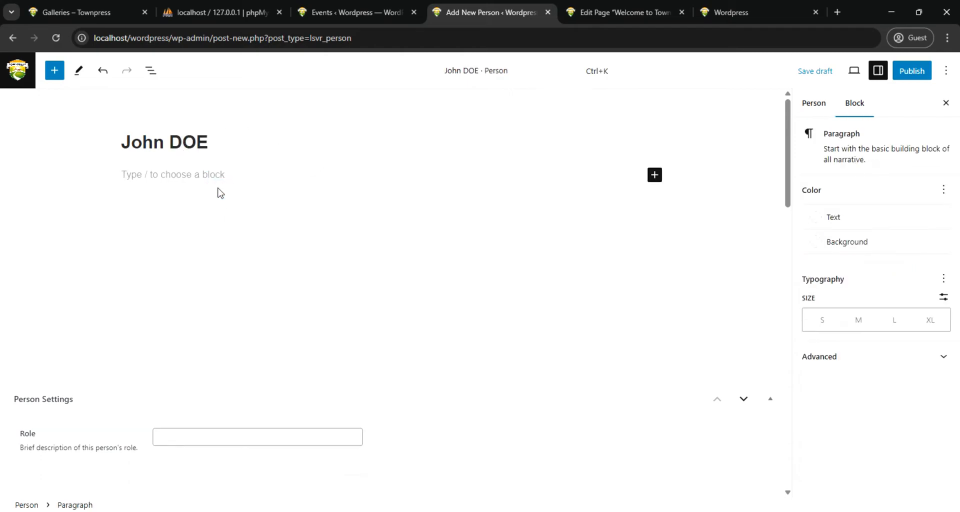
key(ctrl+v)
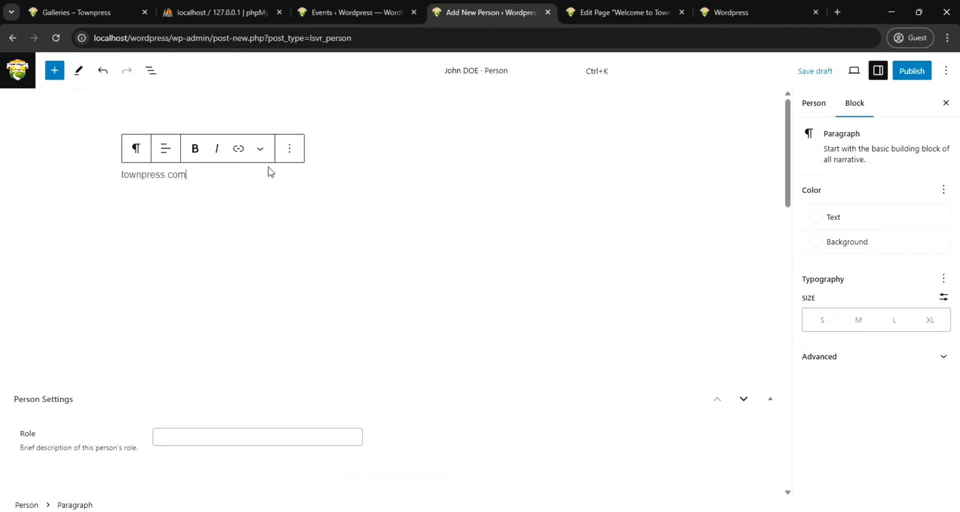
click(245, 176)
click(381, 120)
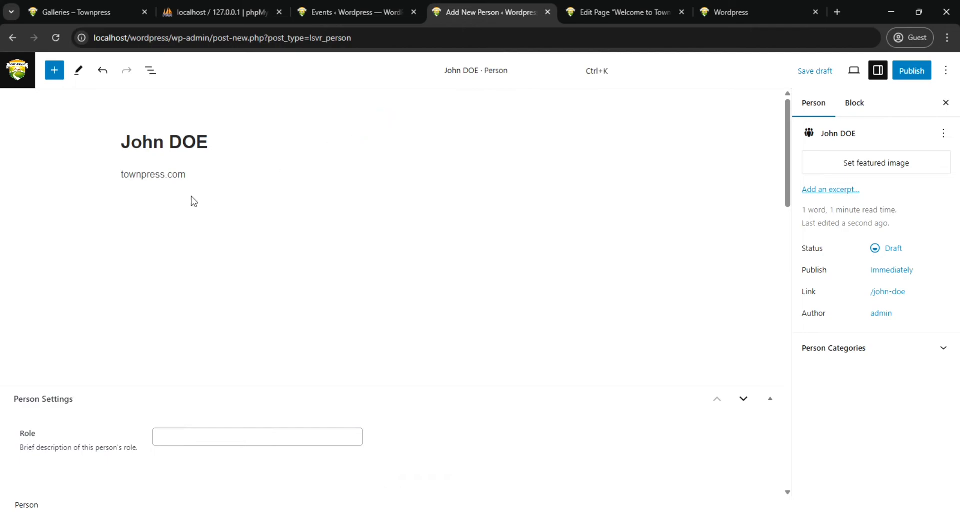
Fill in the Person Settings with the role CEO, the person's email and phone number, and the website townpress.com
click(192, 437)
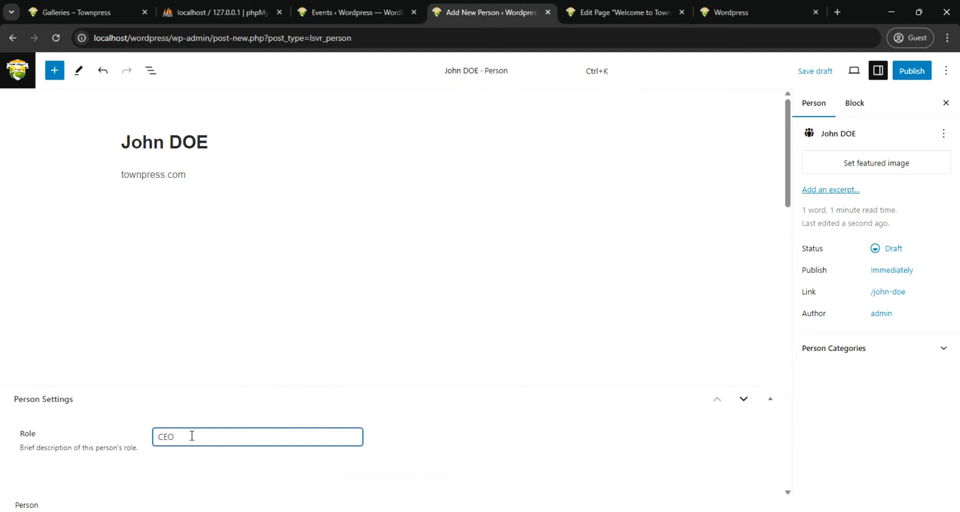
scroll(295, 222, down, 1)
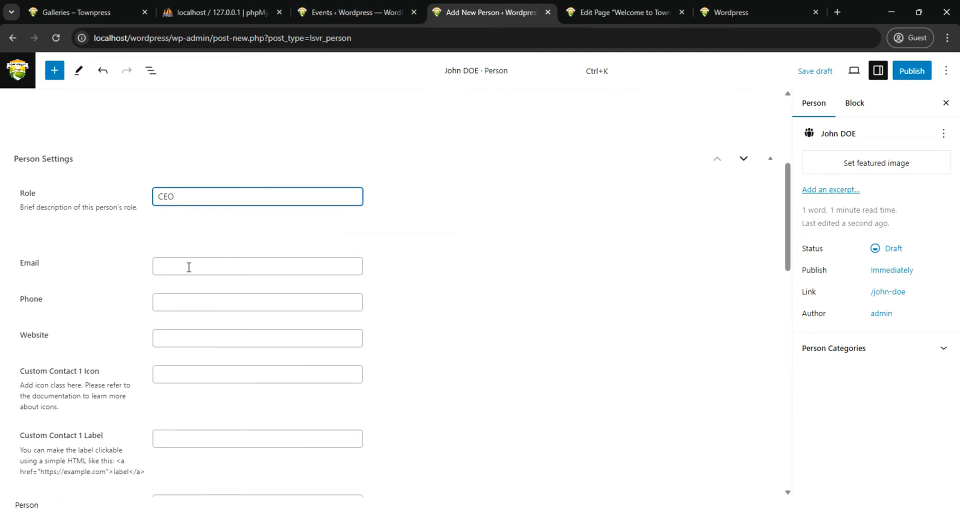
click(189, 267)
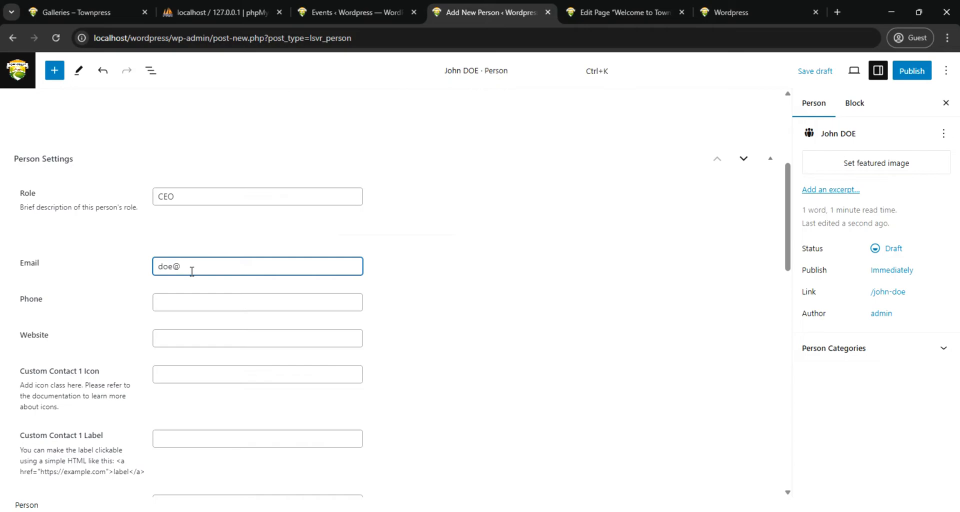
text(townpress.com)
click(195, 302)
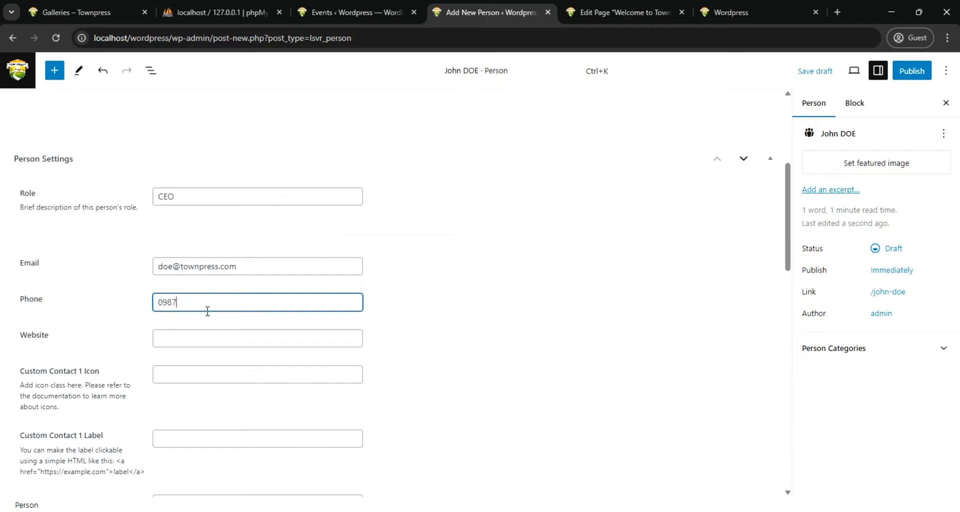
text(09876544321)
click(184, 344)
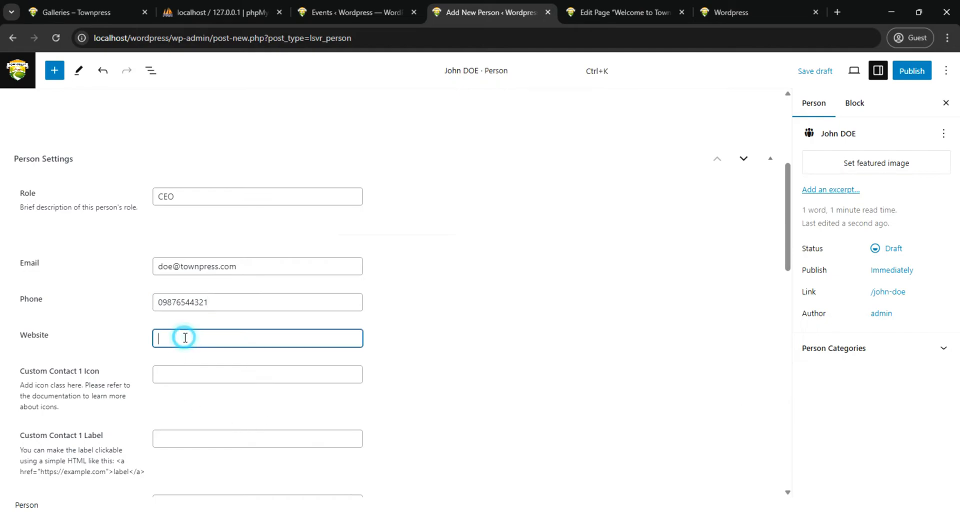
text(townpress.com)
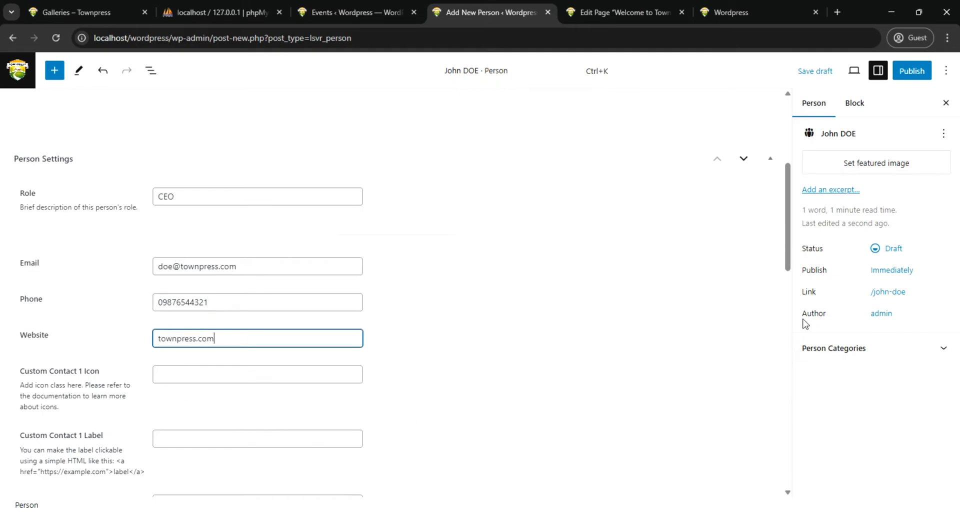
Set the media library photo PortraitArtboard-1.png of the grey-haired man with glasses as the person's featured image
click(881, 170)
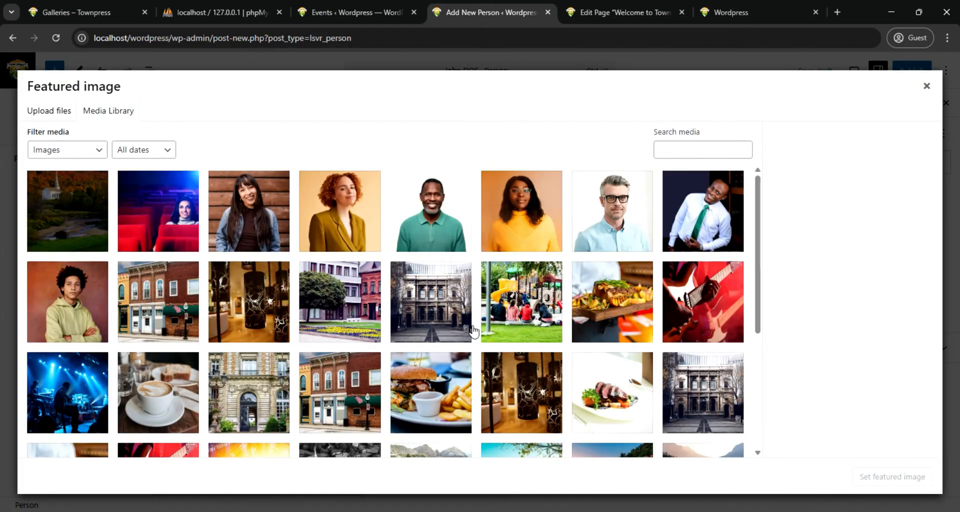
click(618, 216)
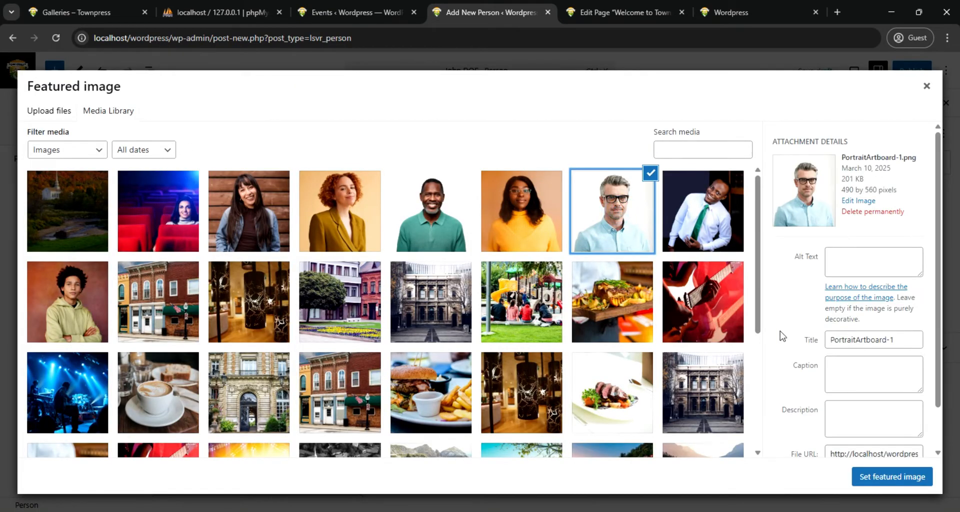
click(892, 477)
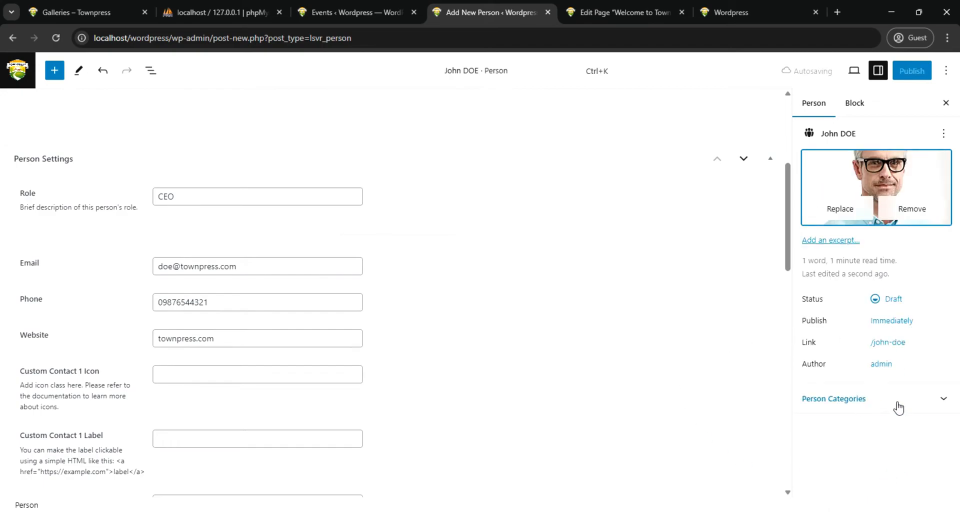
Create a new person category named Appointment and assign it to this person
click(874, 401)
click(945, 396)
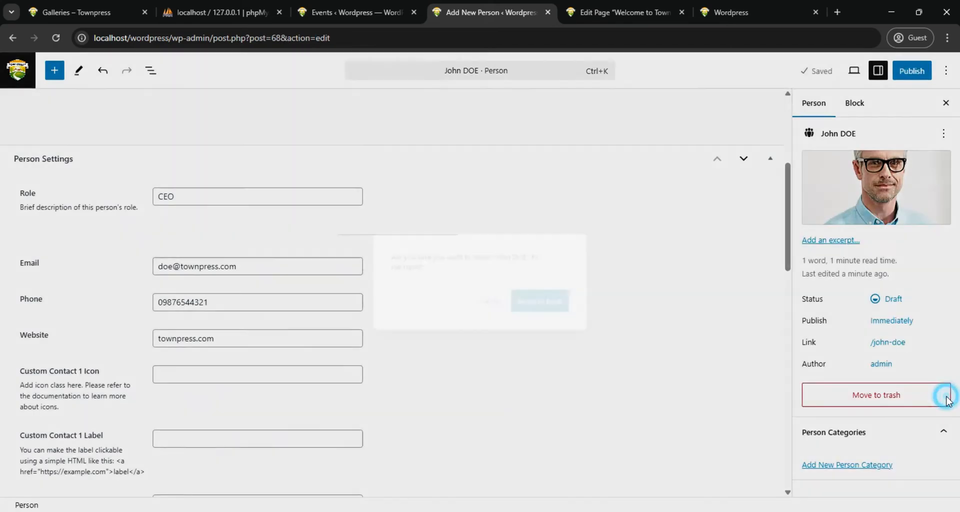
click(490, 303)
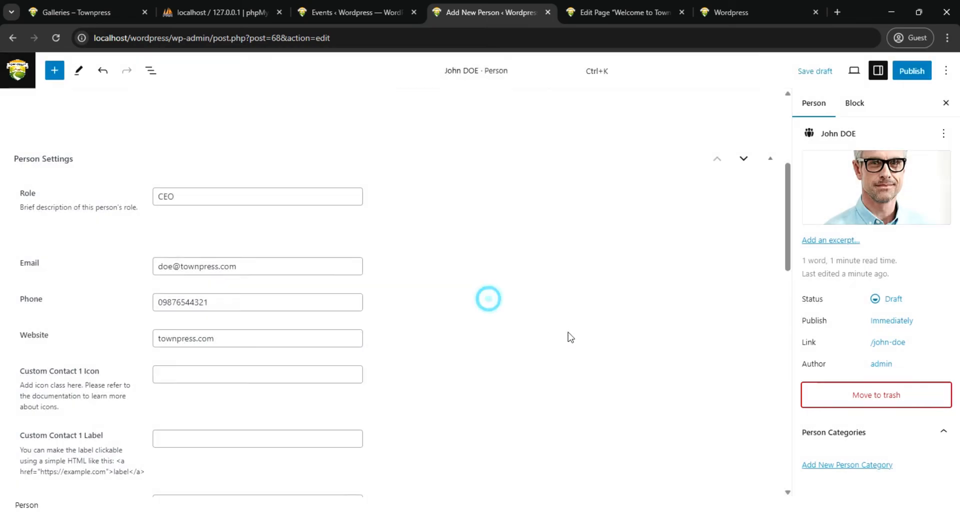
click(865, 464)
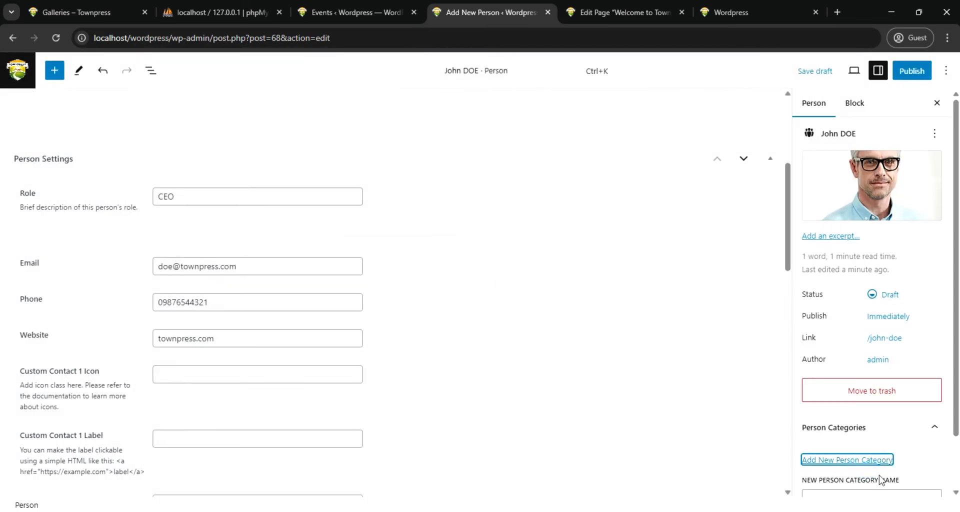
scroll(820, 463, down, 1)
click(853, 442)
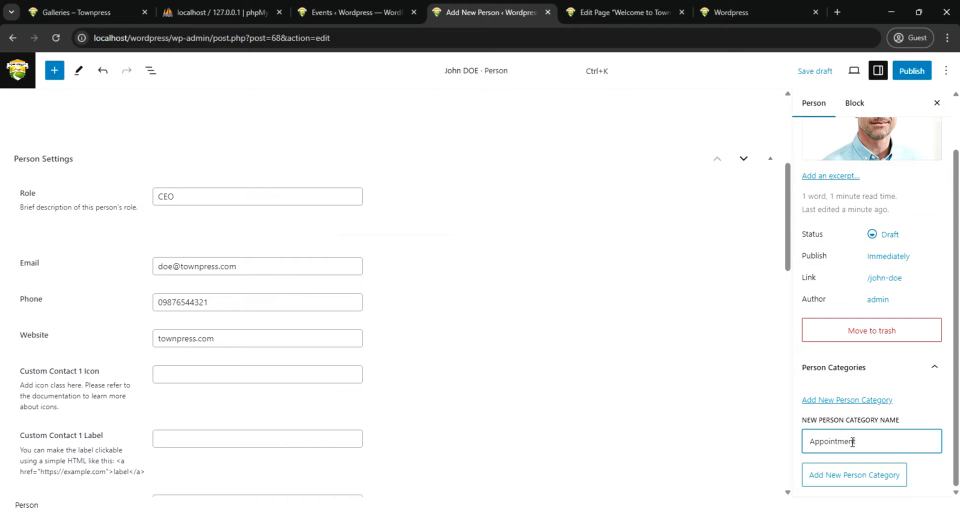
click(856, 475)
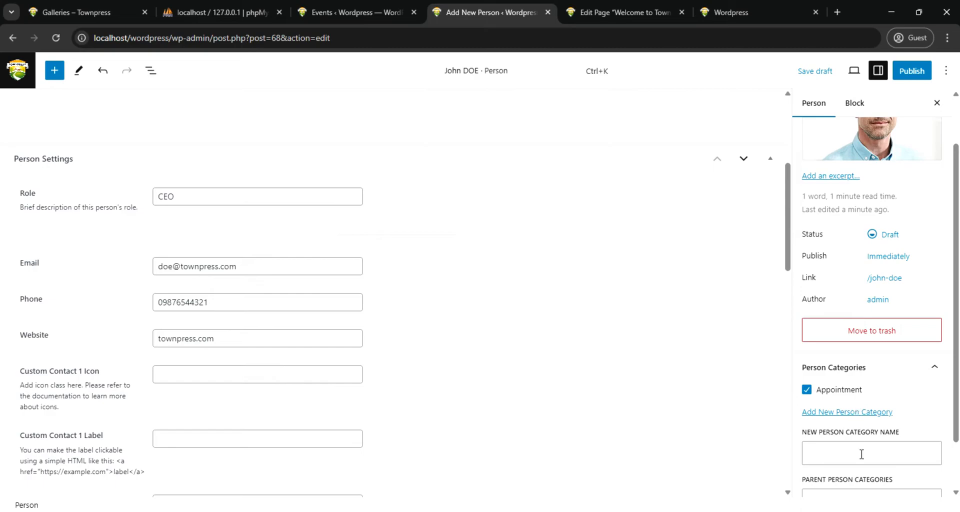
scroll(850, 412, down, 1)
scroll(358, 409, down, 10)
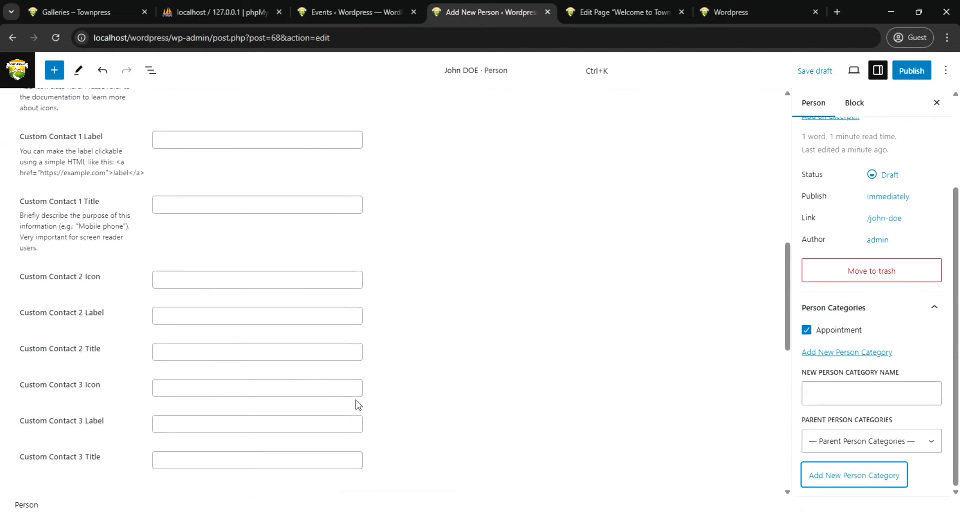
Check the remaining empty contact and social link fields of the new person entry and publish it
scroll(358, 409, down, 4)
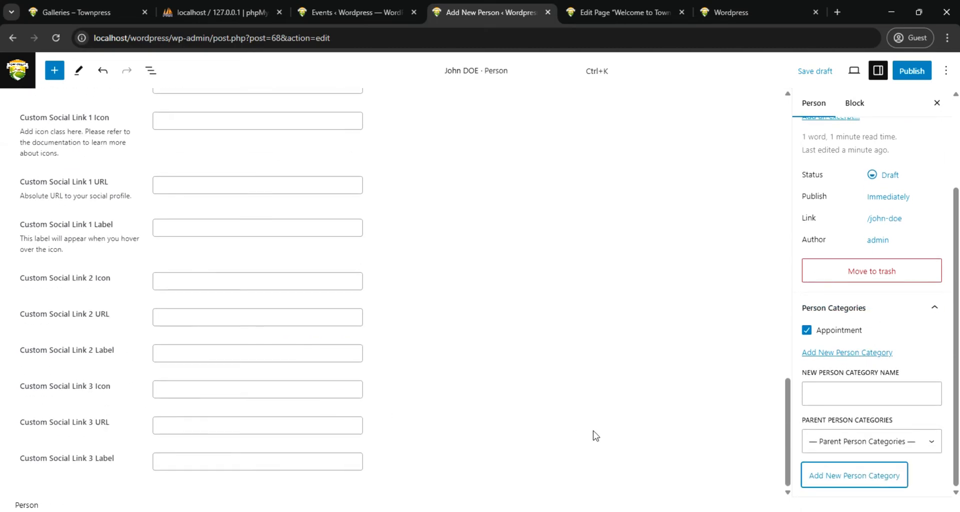
scroll(595, 435, up, 4)
click(911, 71)
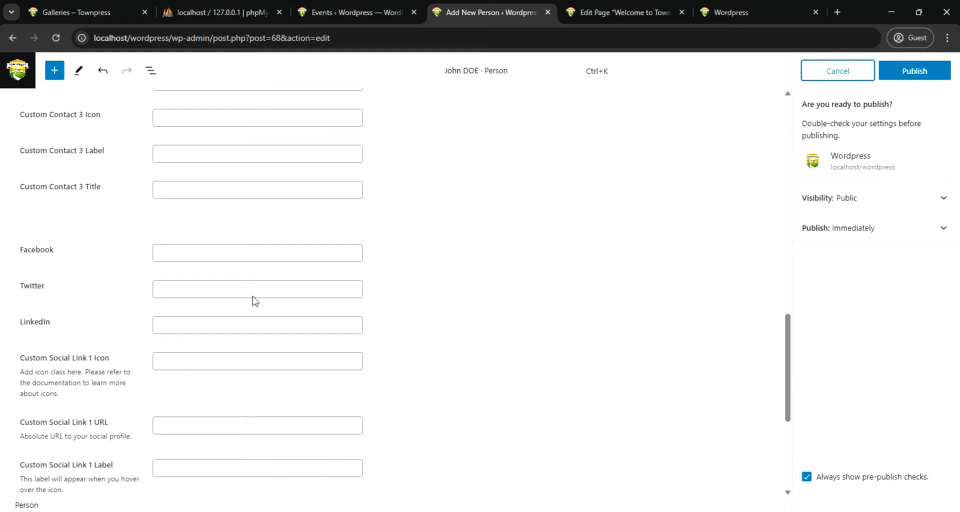
click(915, 76)
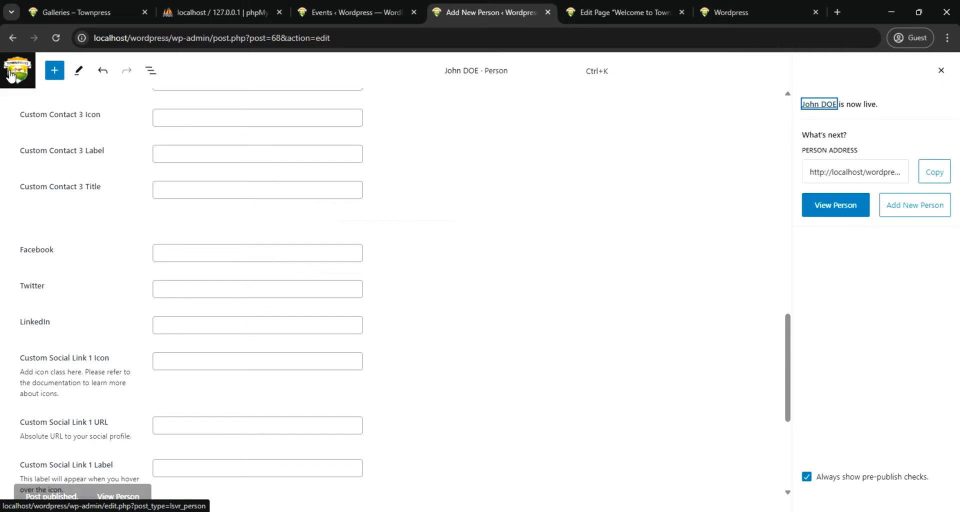
Edit the other person in the People list, assign a new person category named Elected, and save the entry
click(10, 75)
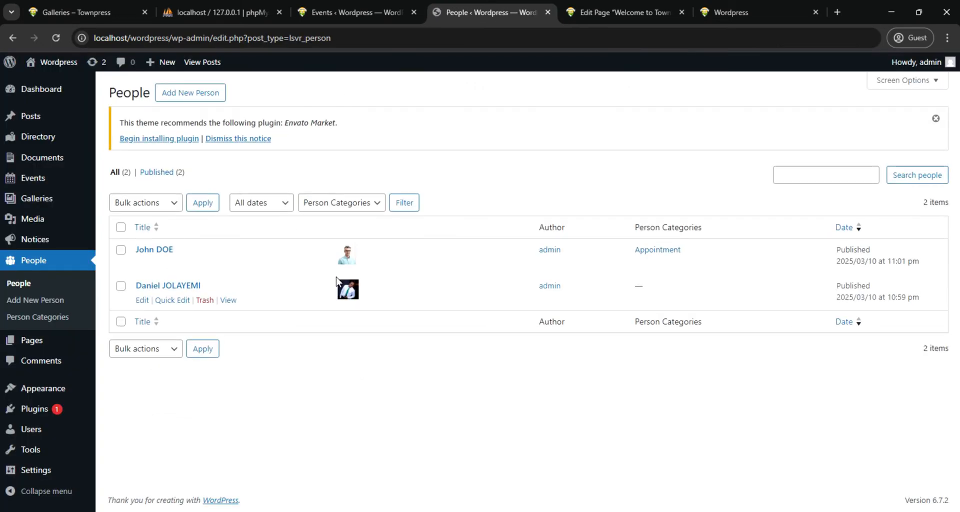
click(142, 300)
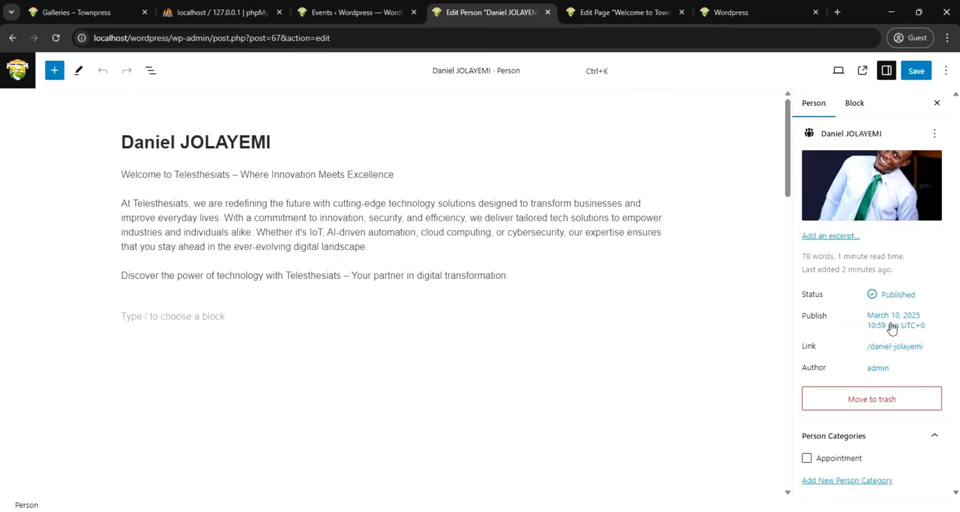
click(861, 481)
scroll(873, 436, down, 3)
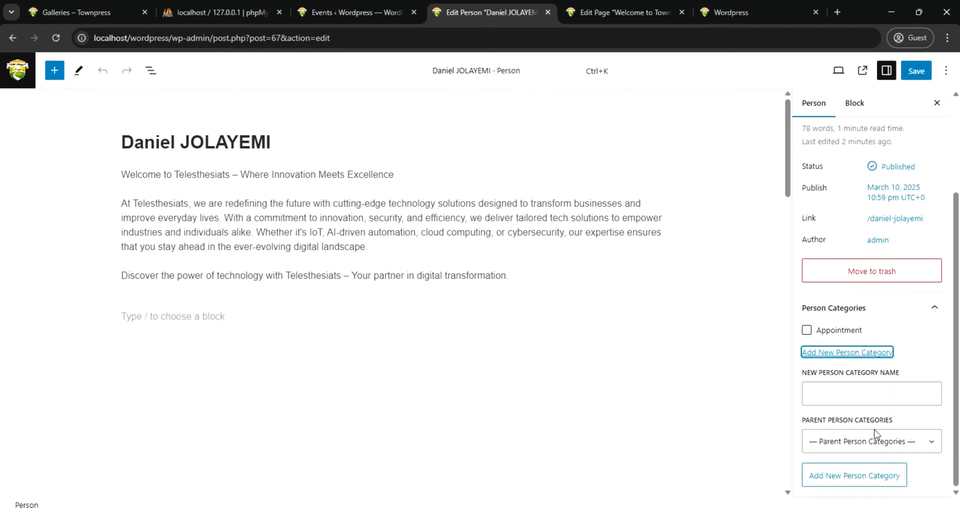
click(840, 395)
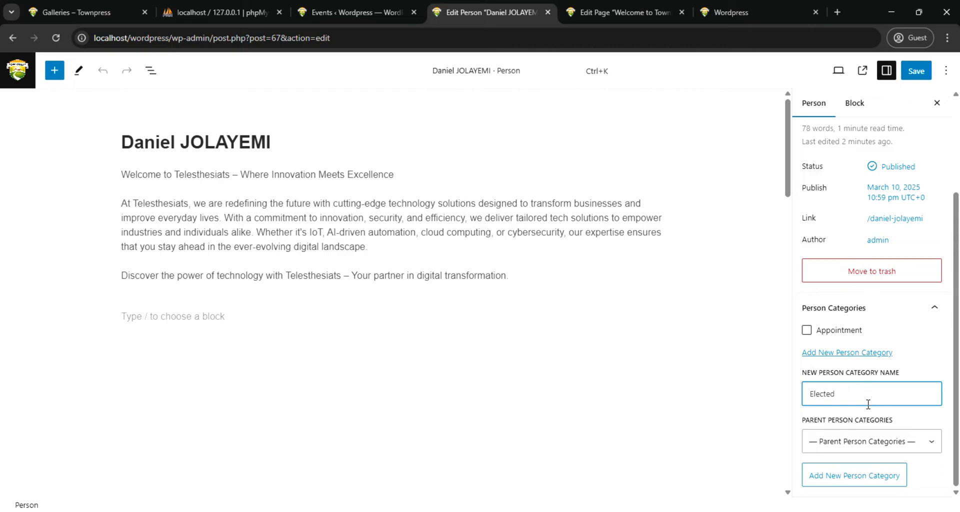
click(853, 476)
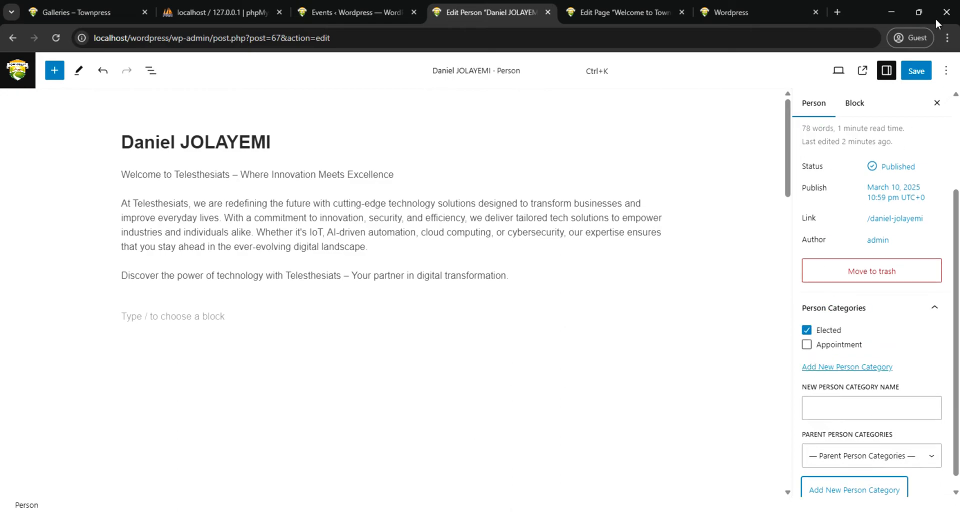
click(916, 71)
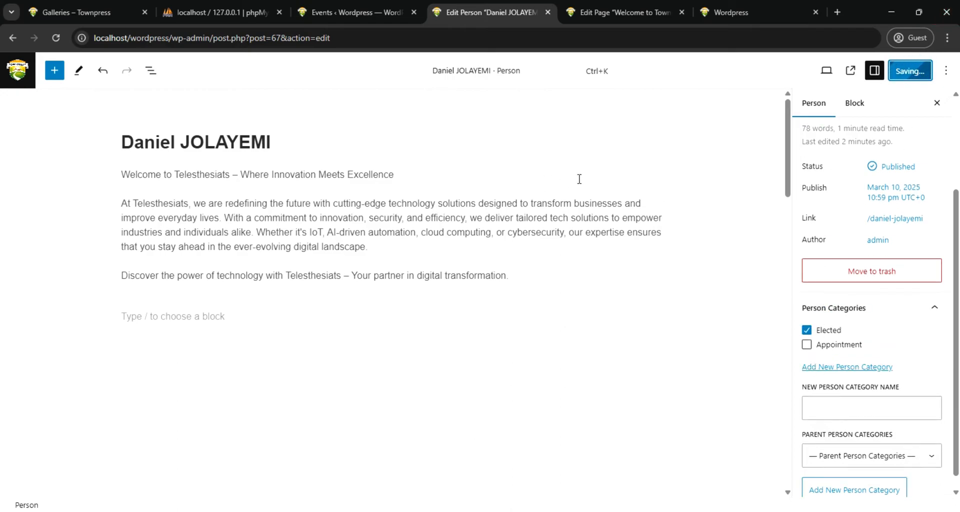
Reload the local site's homepage and review its sidebar, content and footer sections
click(734, 12)
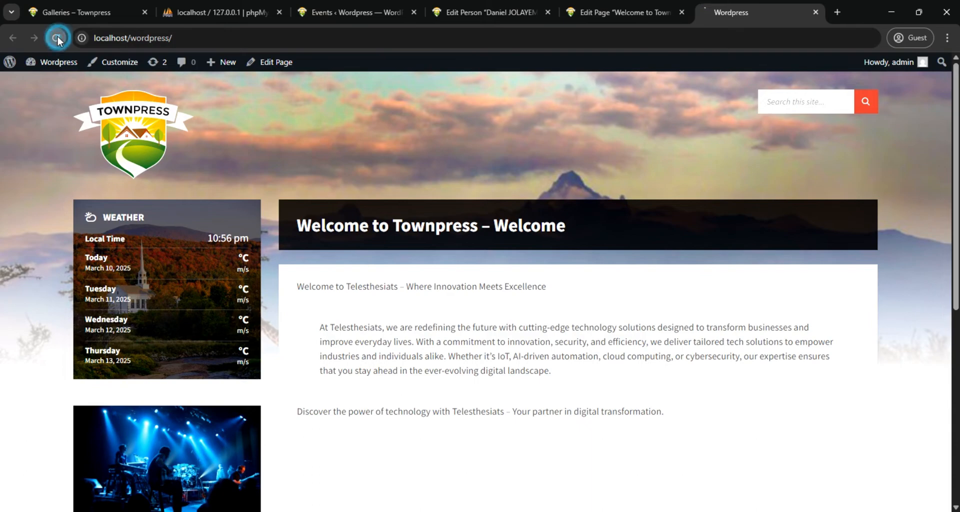
scroll(490, 255, down, 5)
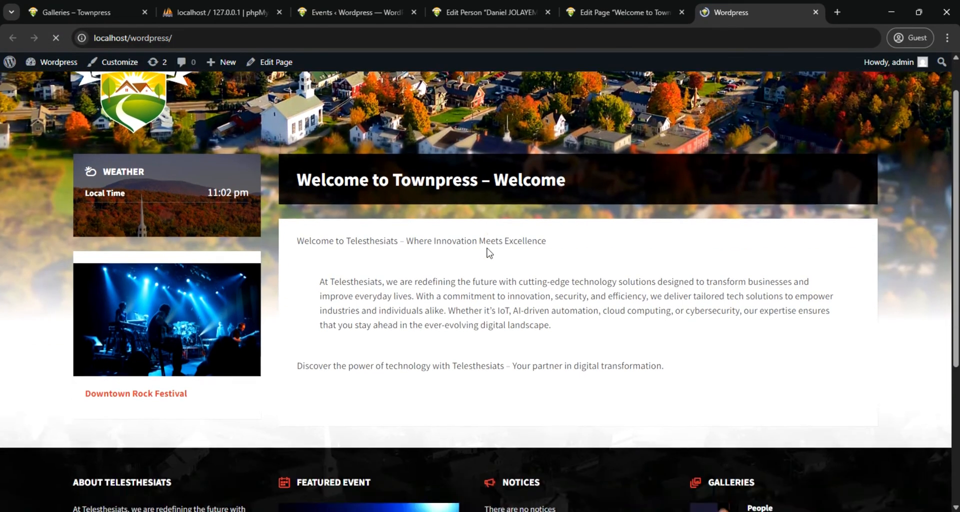
scroll(540, 288, down, 3)
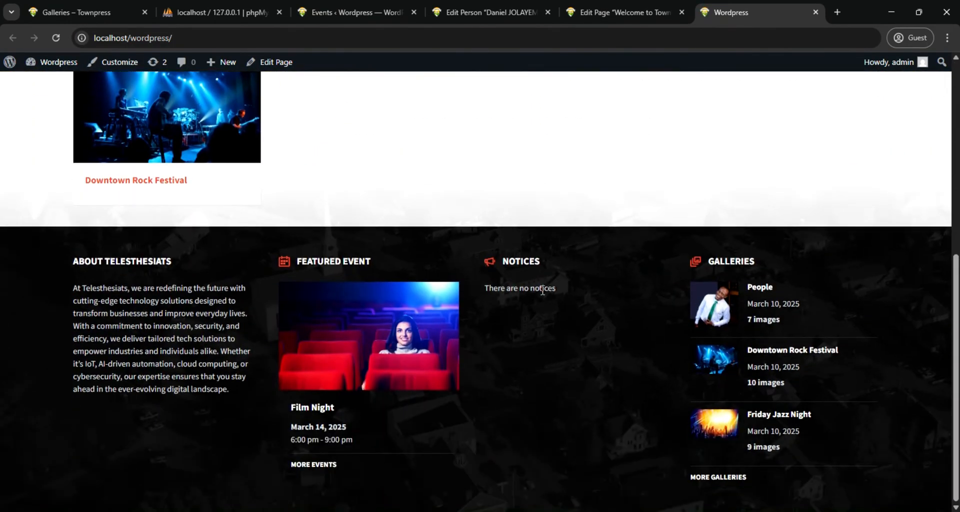
scroll(543, 290, up, 7)
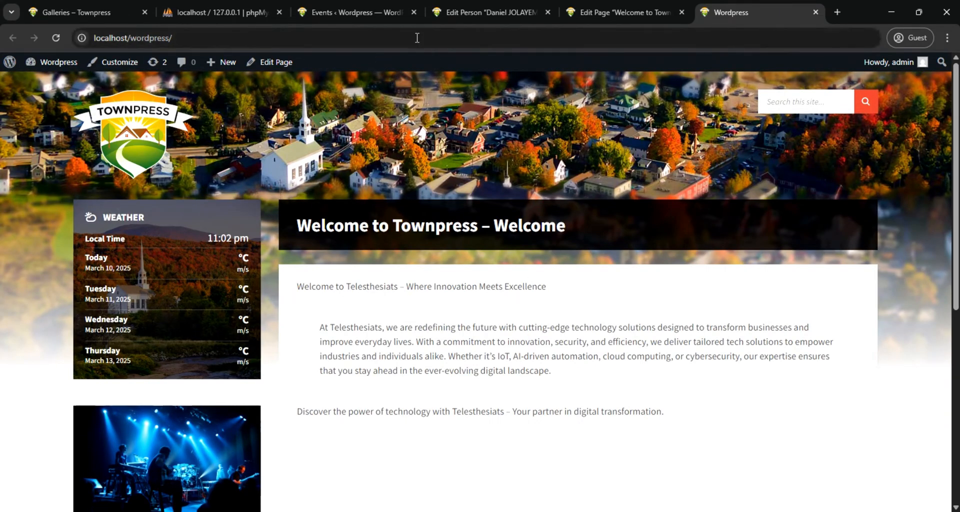
Create a WordPress navigation menu named Main Menu
click(341, 9)
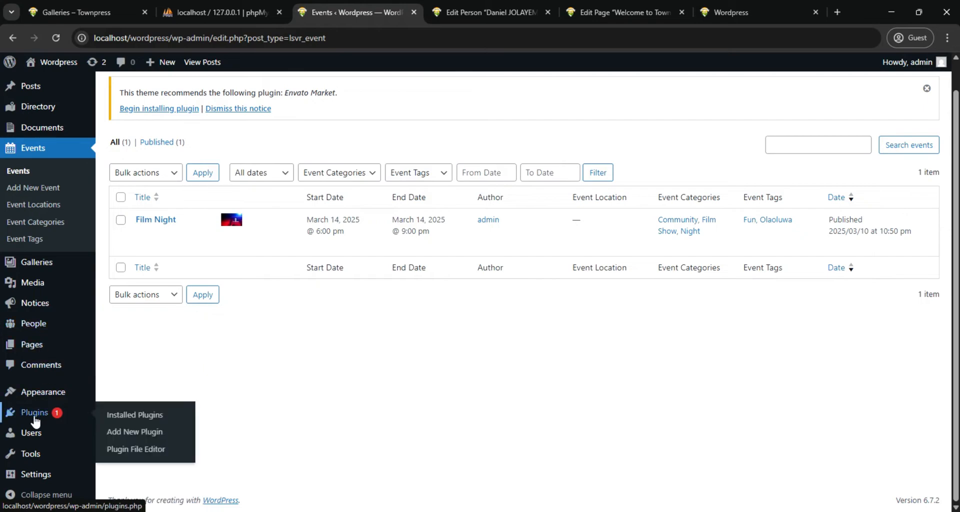
mouse_move(44, 398)
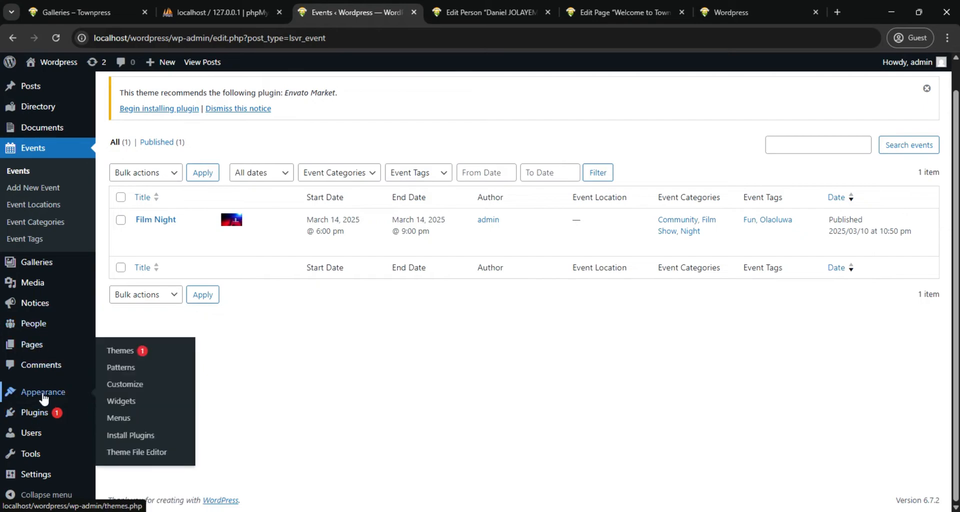
click(123, 421)
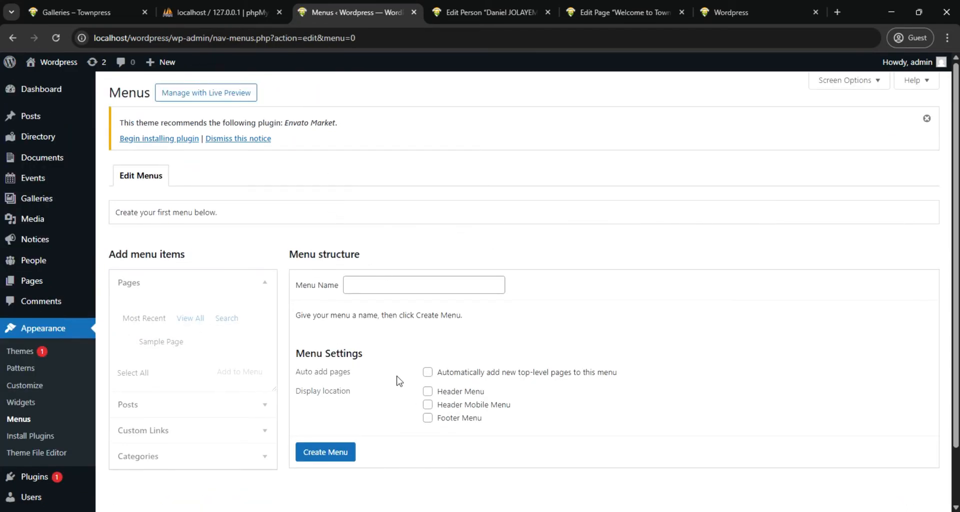
scroll(393, 350, down, 2)
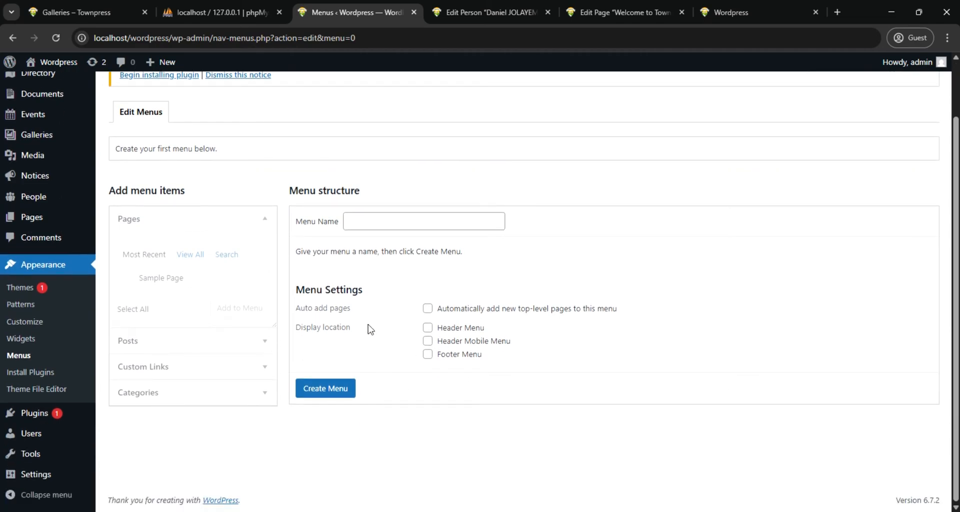
scroll(300, 270, up, 1)
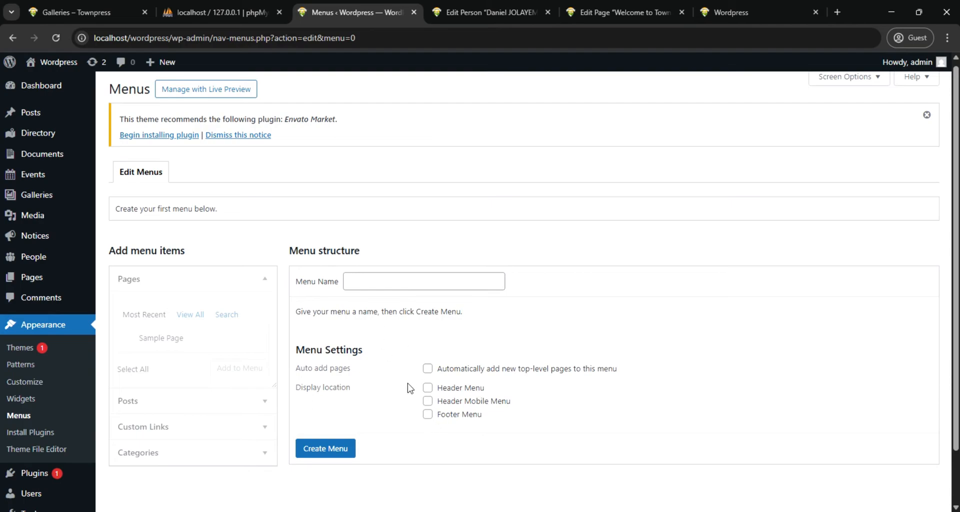
click(375, 283)
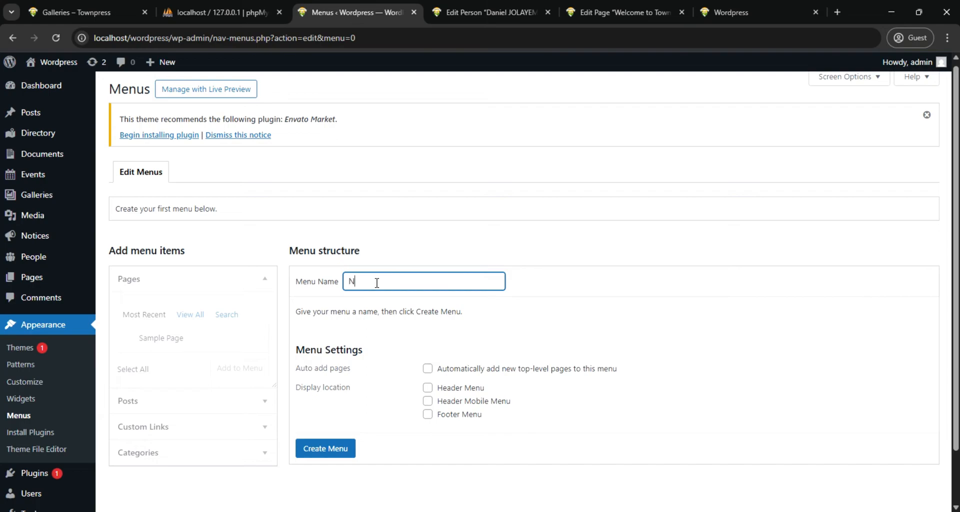
text(Main Menu)
click(341, 448)
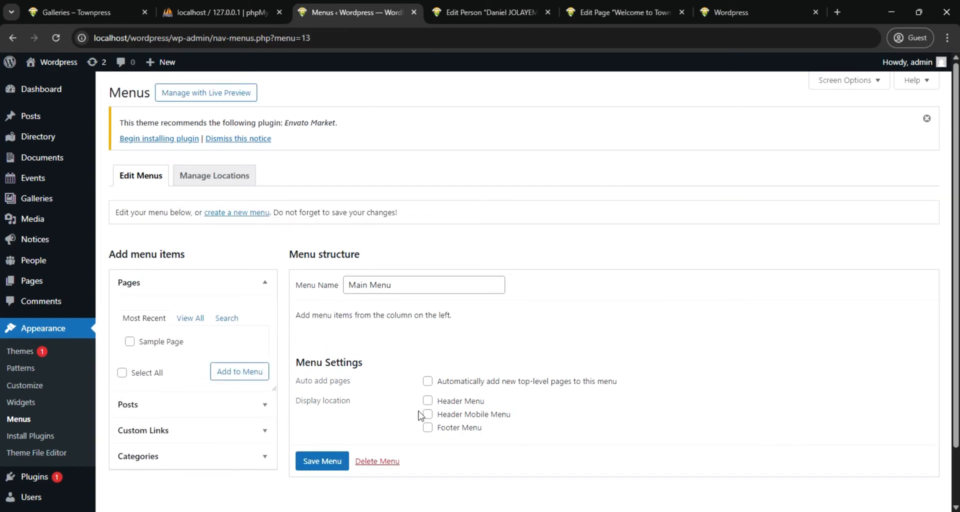
Assign Main Menu to the Header Menu display location, save it, and check the theme's menu location assignments
click(428, 403)
click(217, 178)
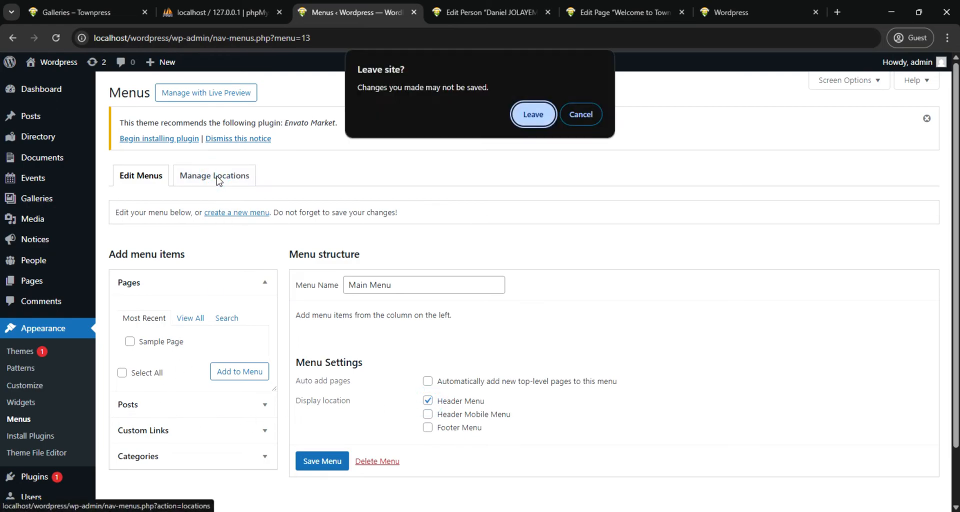
click(582, 115)
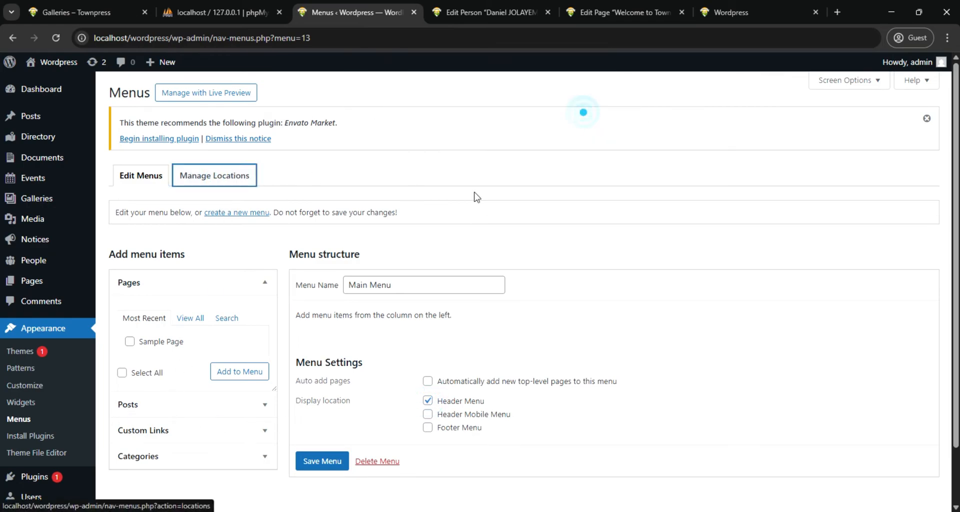
click(322, 460)
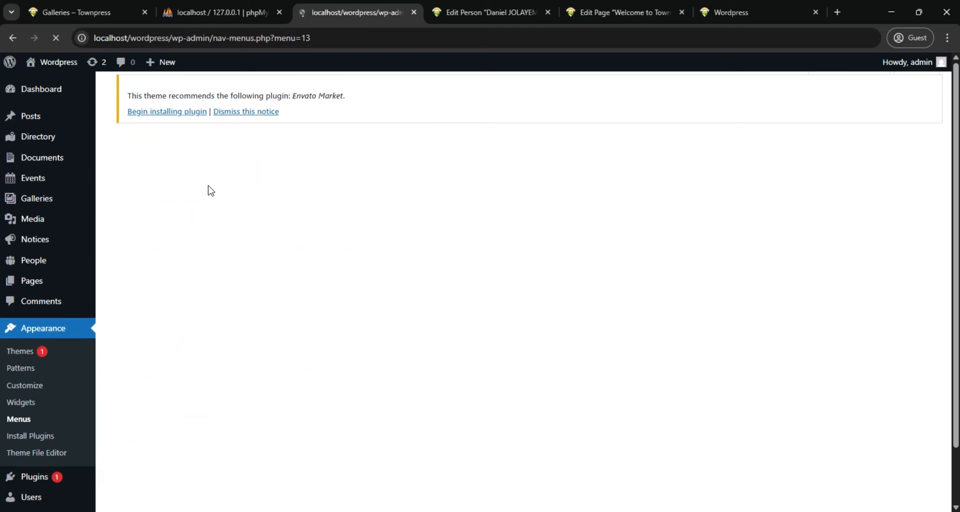
click(201, 210)
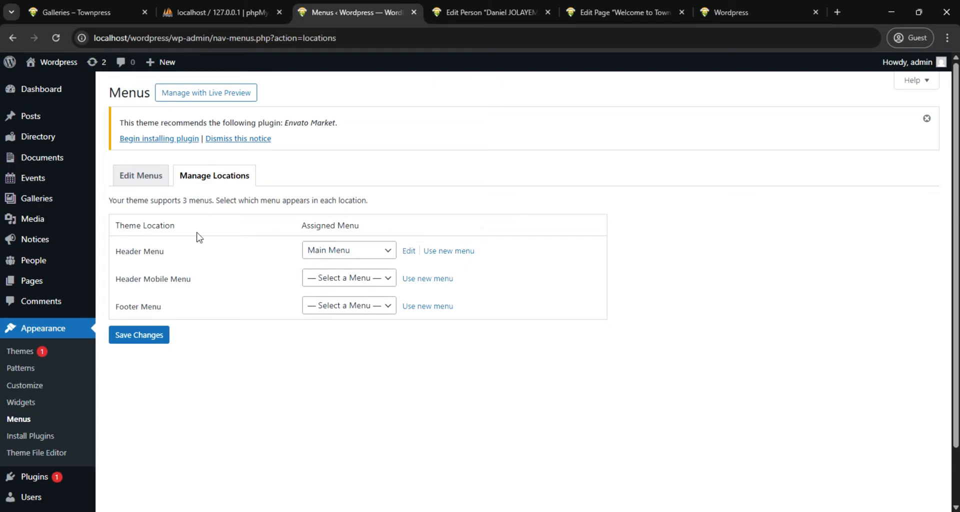
click(134, 177)
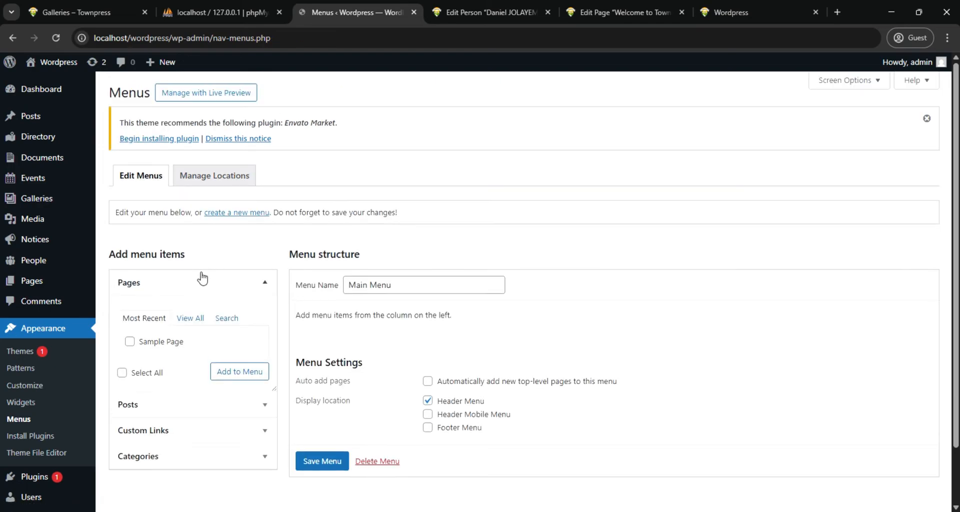
Add the front page "Welcome to Townpress – Welcome" to Main Menu
scroll(269, 378, down, 2)
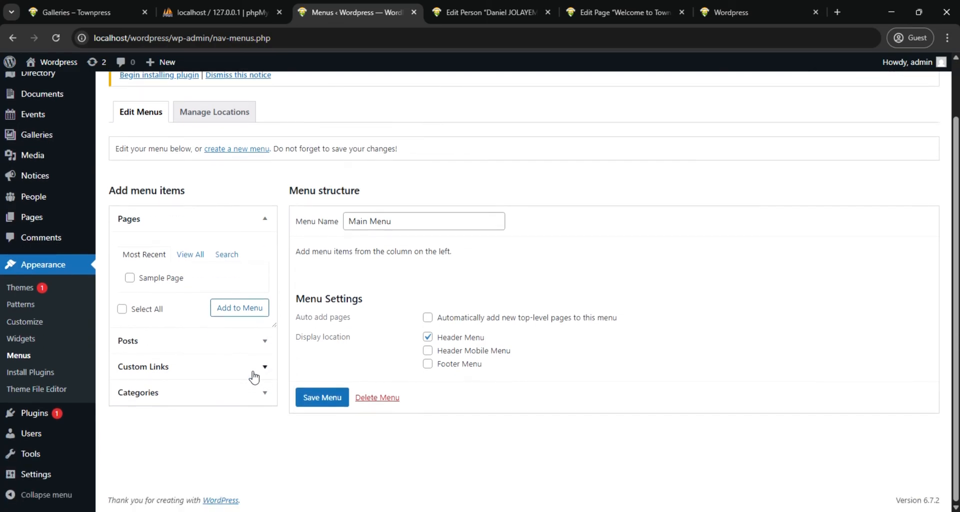
click(191, 254)
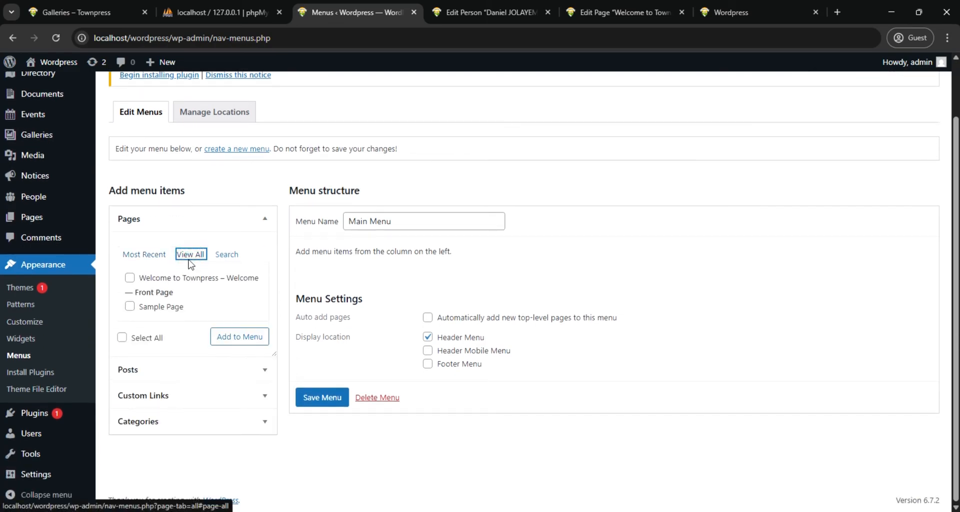
click(129, 279)
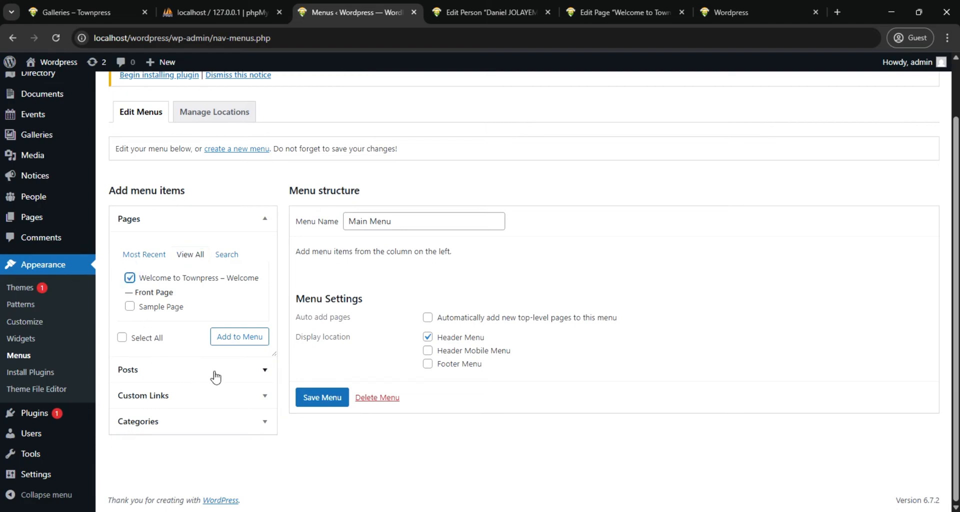
click(233, 337)
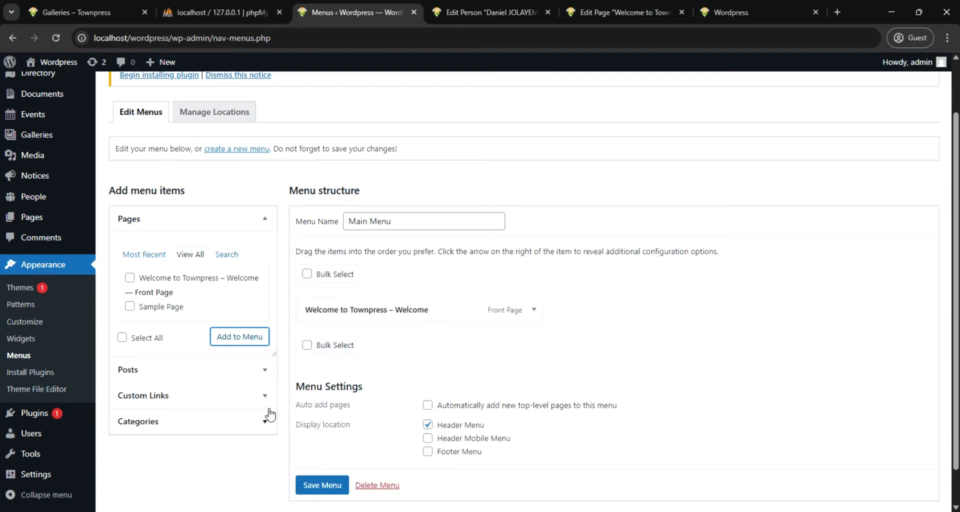
Change the front page item's navigation label to Home and save Main Menu
click(535, 311)
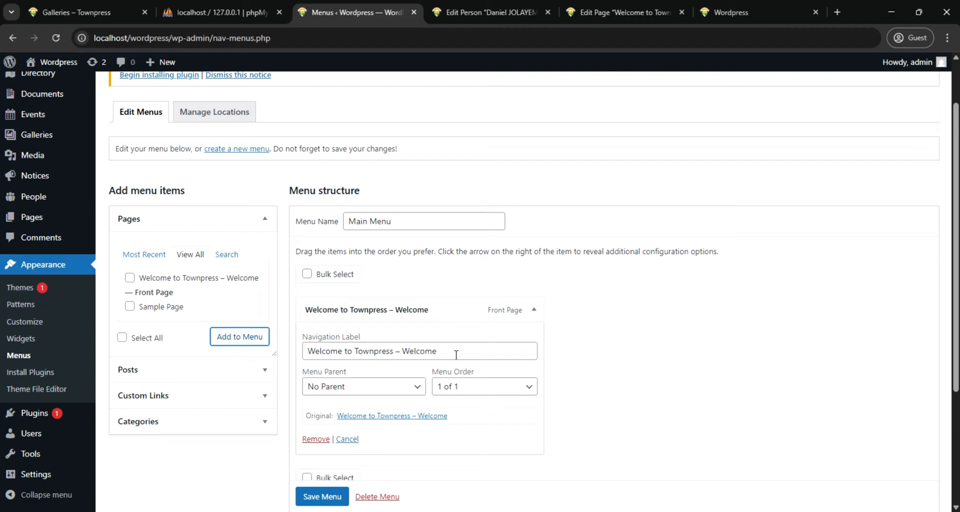
drag(456, 355, 293, 359)
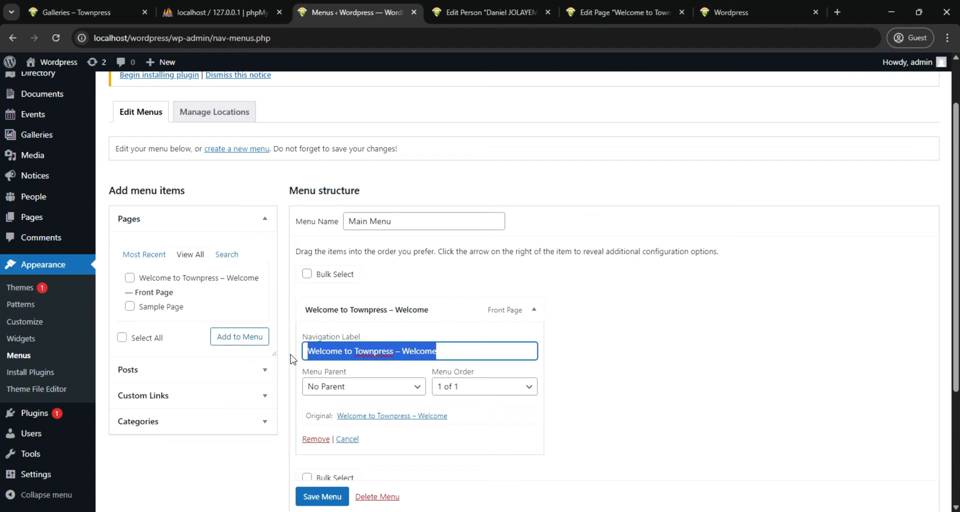
text(H)
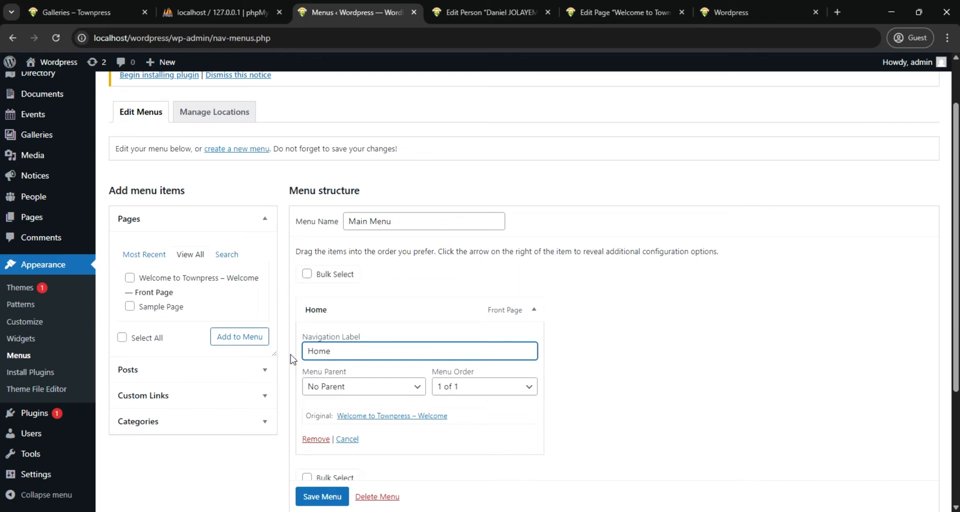
click(315, 495)
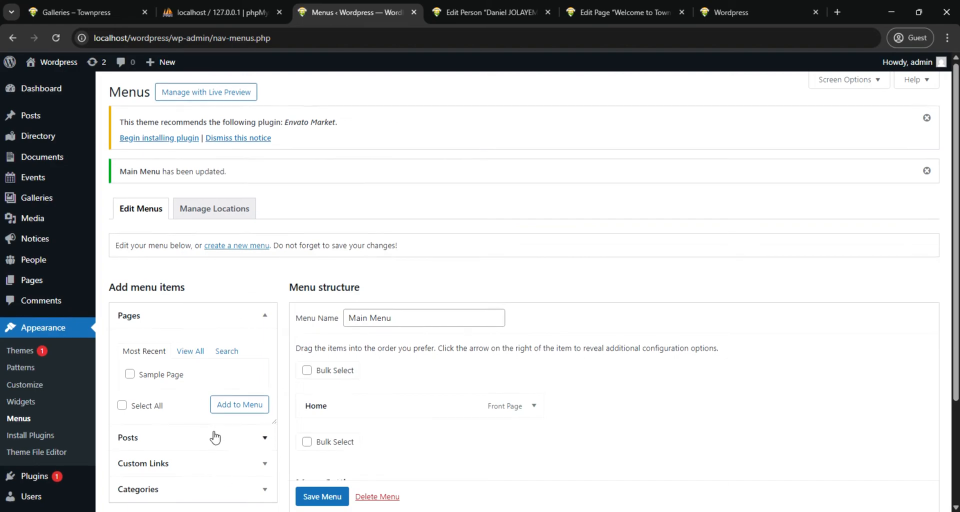
Start a custom link for Main Menu, and load localhost/wordpress/galleries on the live site to get its address
scroll(210, 430, down, 3)
click(236, 327)
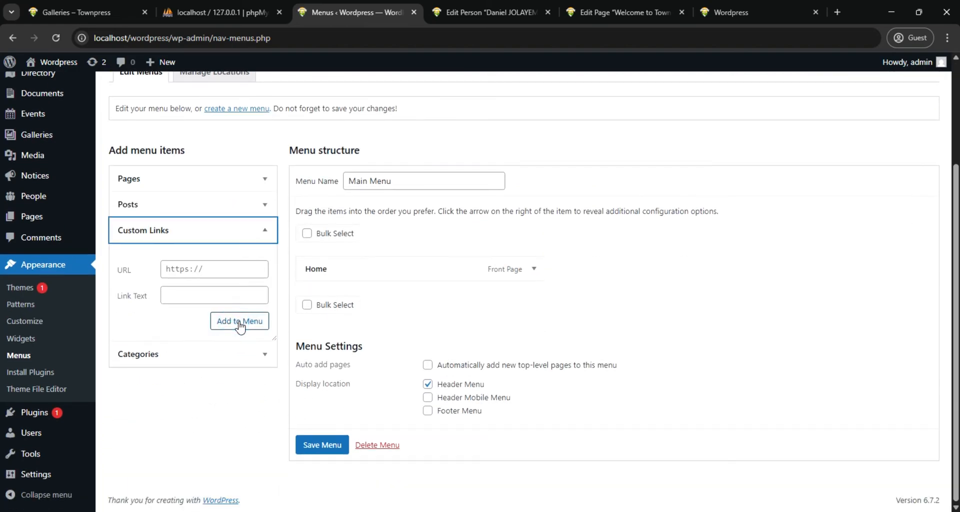
click(219, 270)
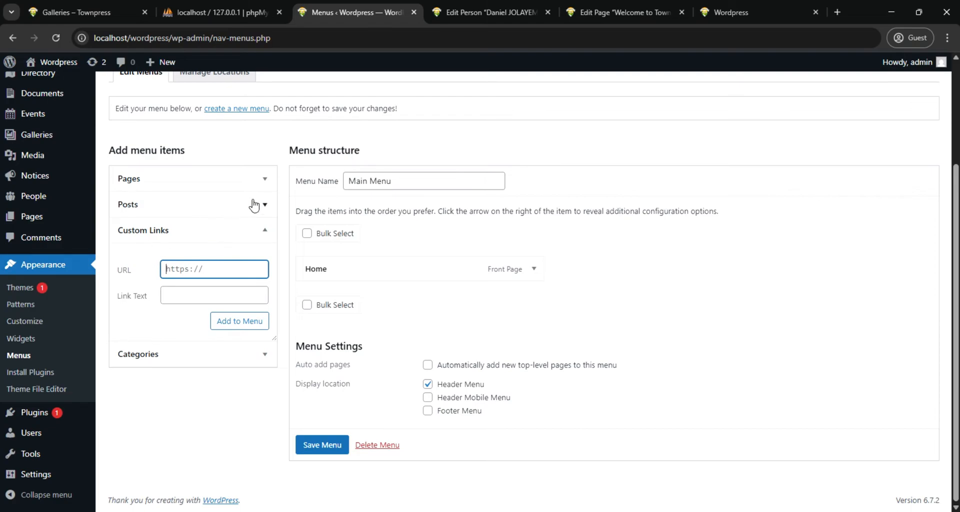
click(722, 11)
click(218, 36)
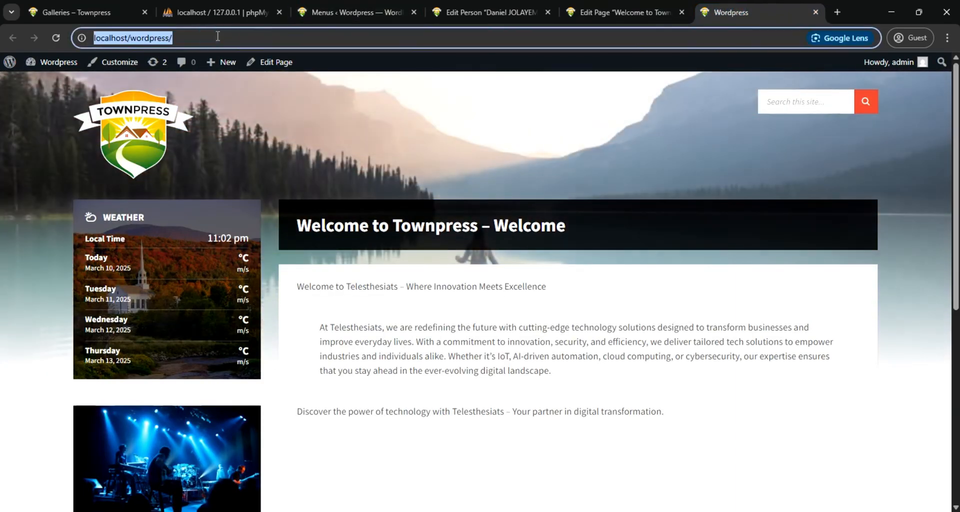
click(217, 36)
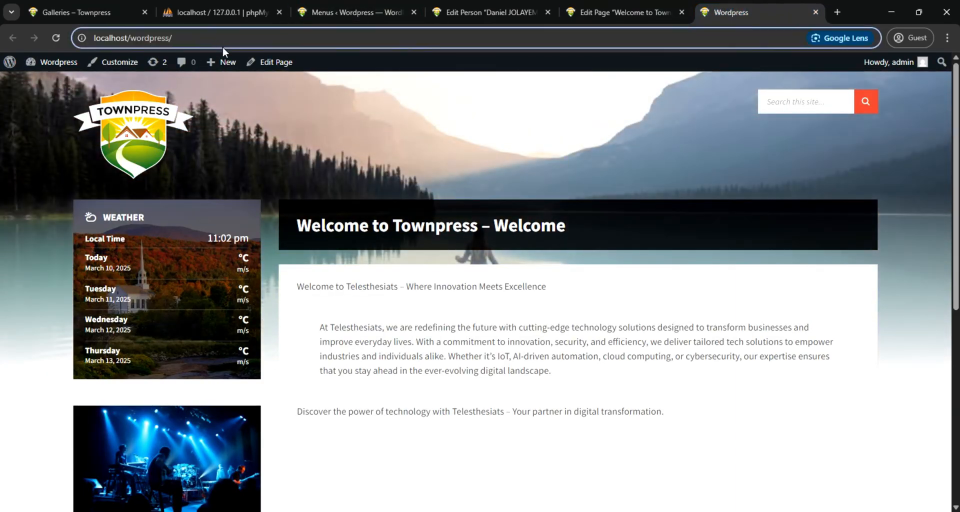
text(ga)
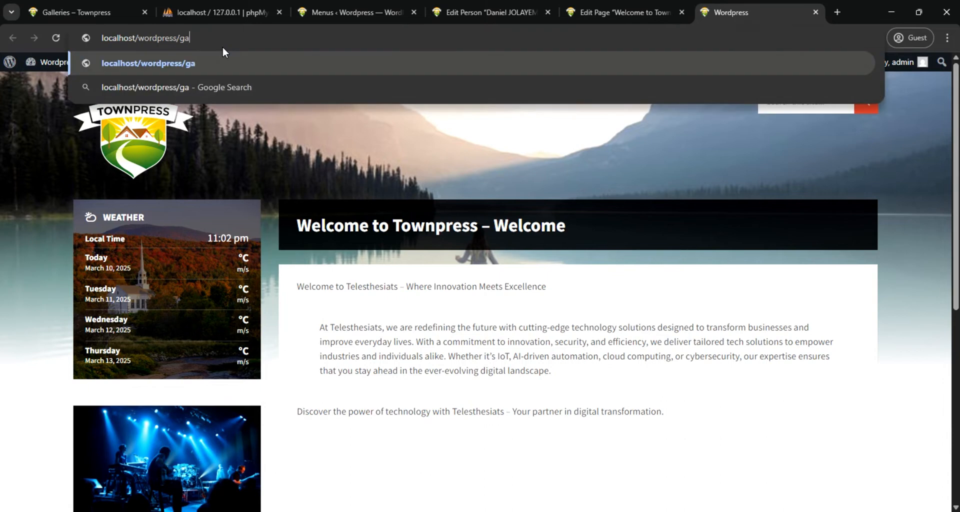
text(lleries)
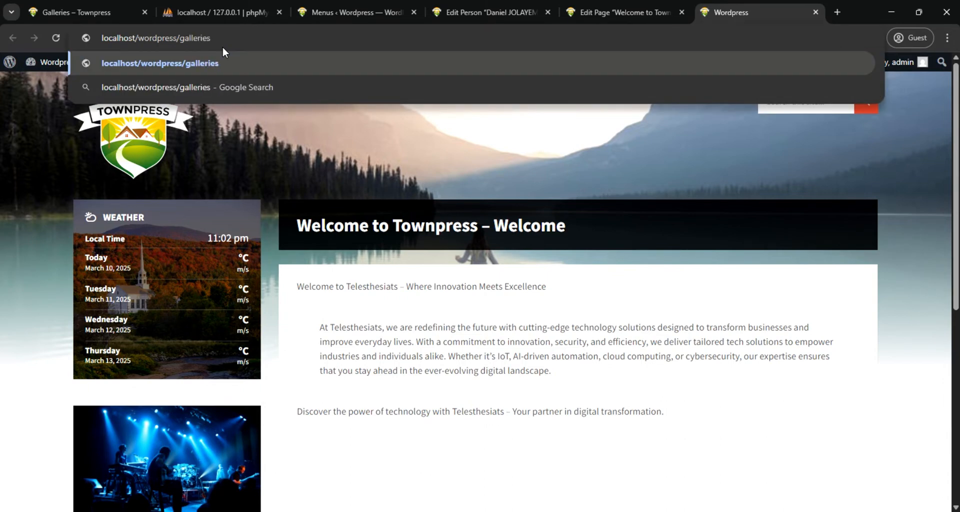
key(Return)
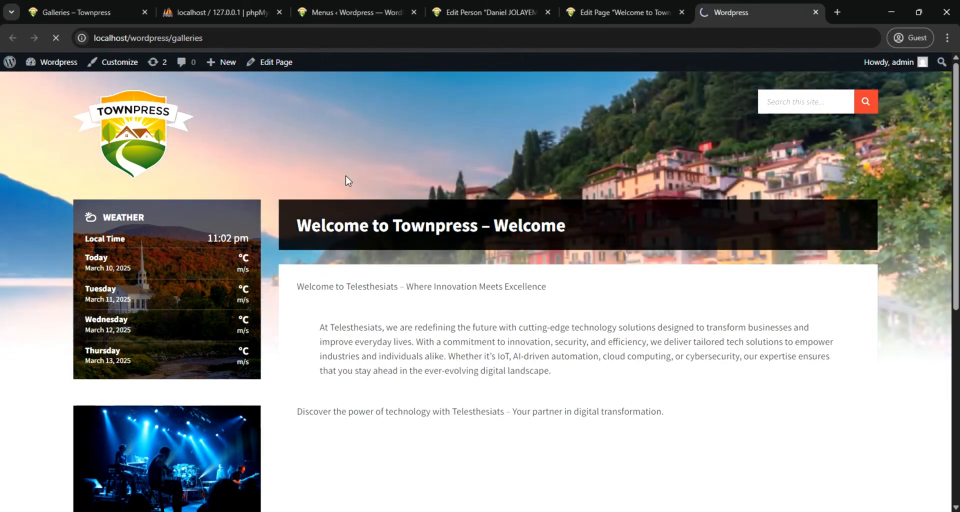
Compare the new site's Galleries page with the Galleries page of the finished Townpress demo
scroll(564, 321, down, 1)
scroll(565, 321, down, 3)
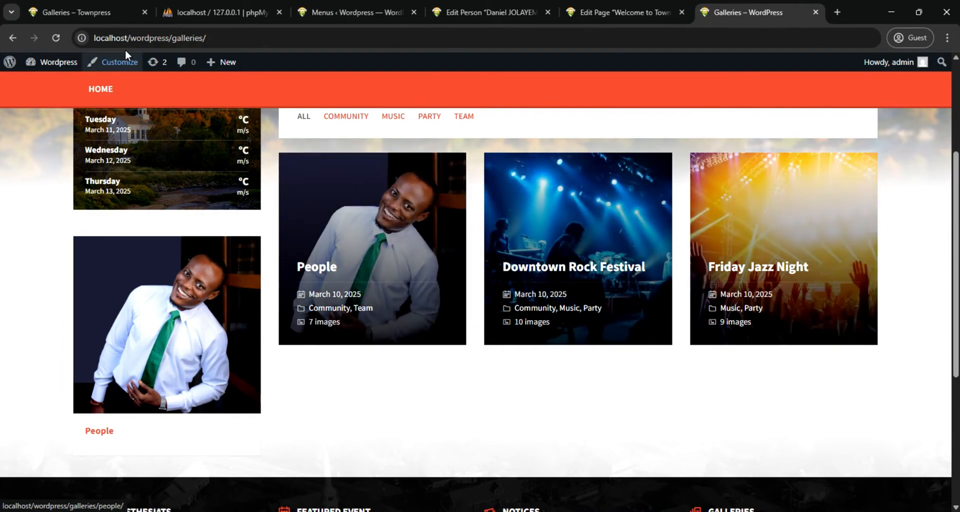
click(85, 14)
scroll(514, 261, up, 10)
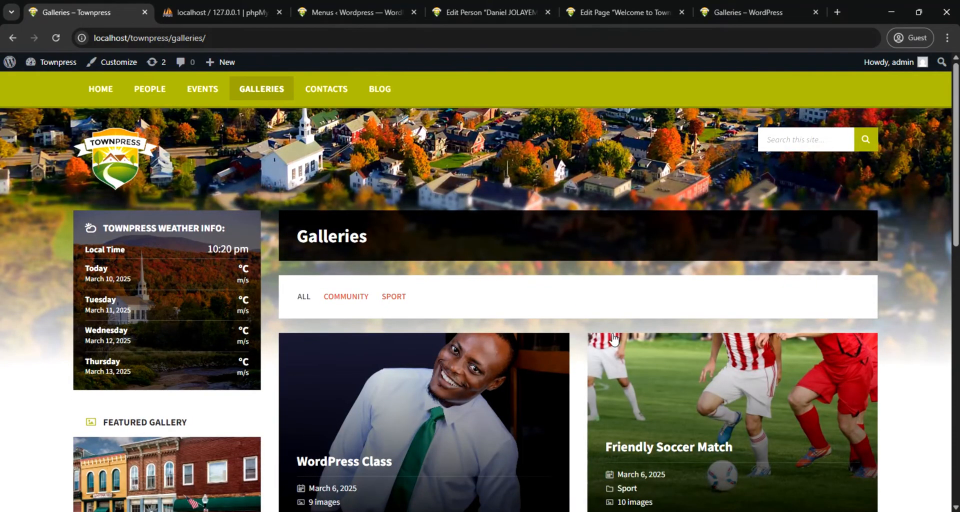
click(720, 11)
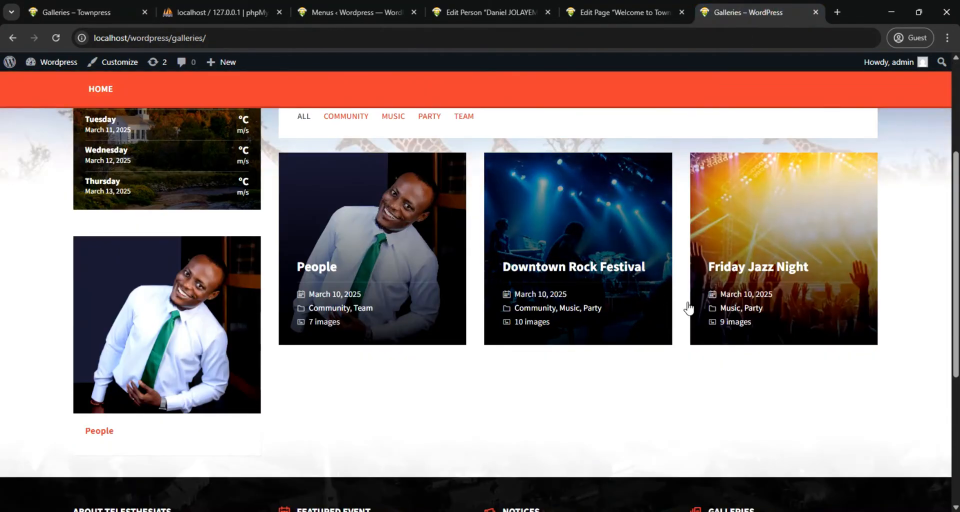
scroll(436, 322, up, 3)
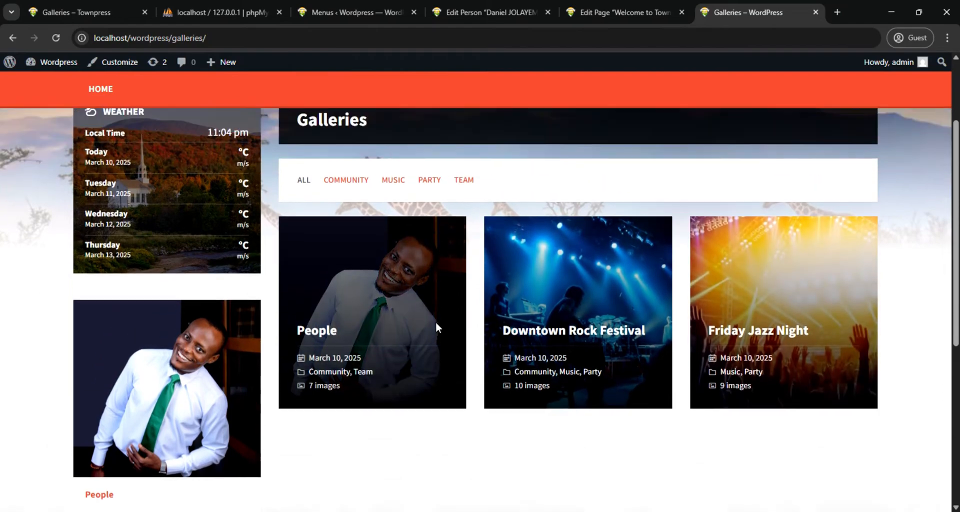
click(225, 39)
key(ctrl+c)
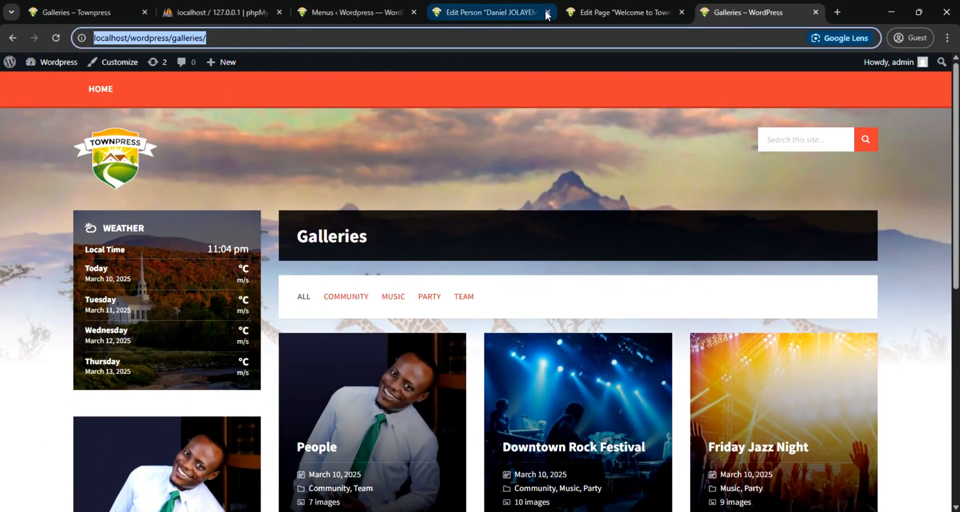
click(350, 12)
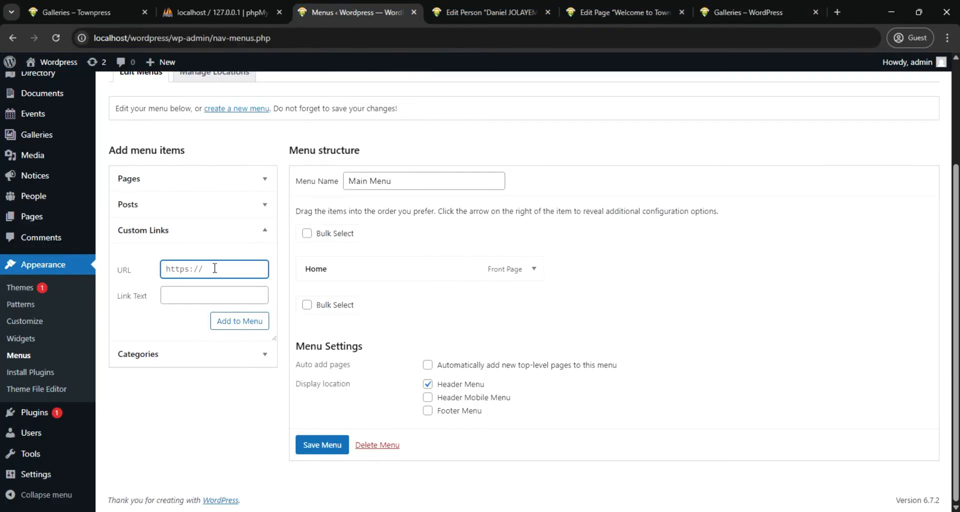
key(ctrl+a)
key(ctrl+v)
click(190, 297)
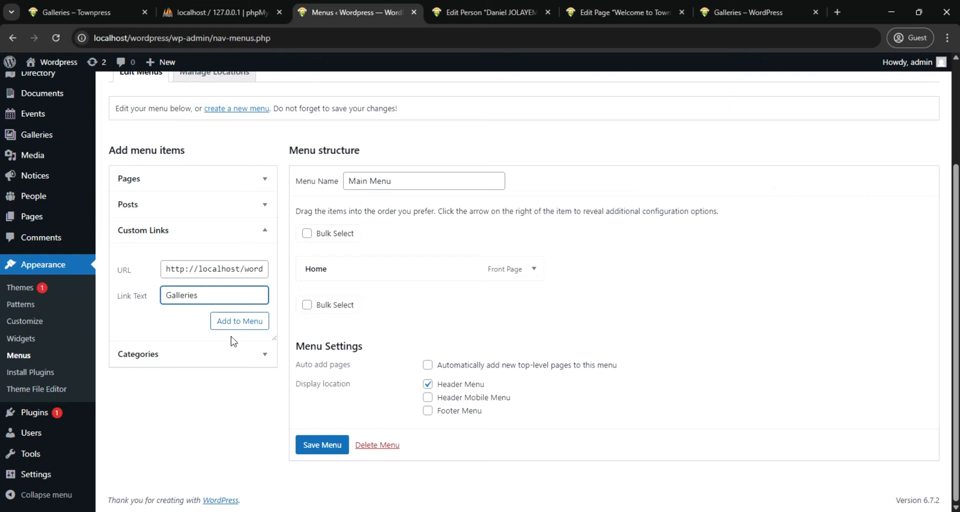
click(239, 323)
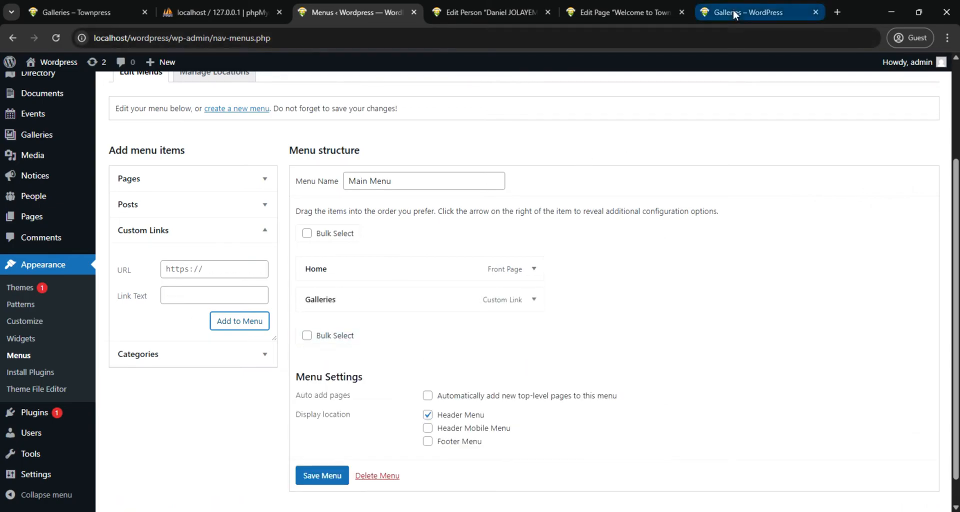
click(216, 272)
key(ctrl+v)
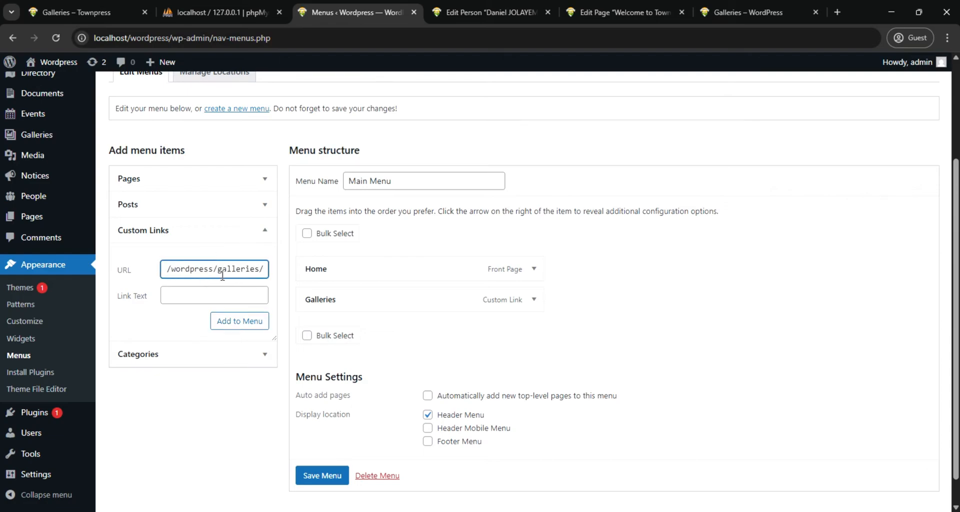
drag(258, 270, 219, 273)
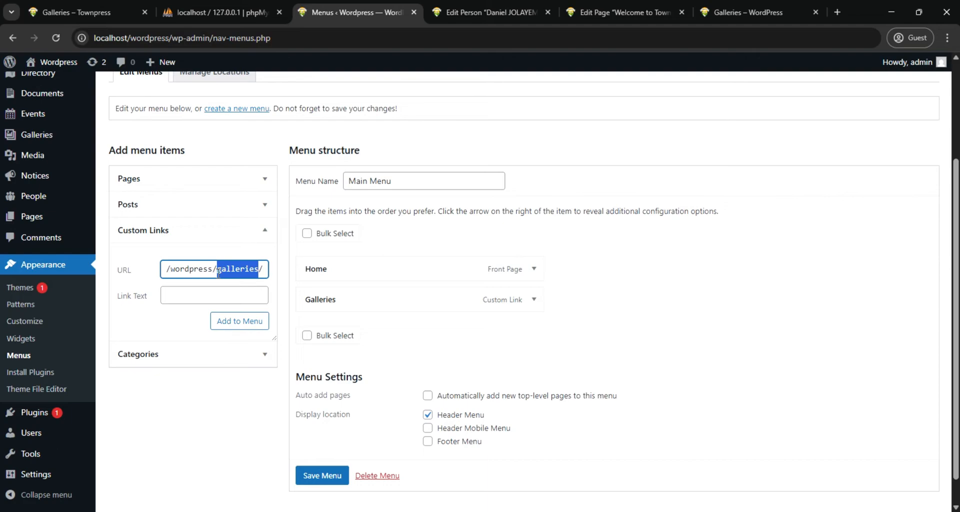
text(people)
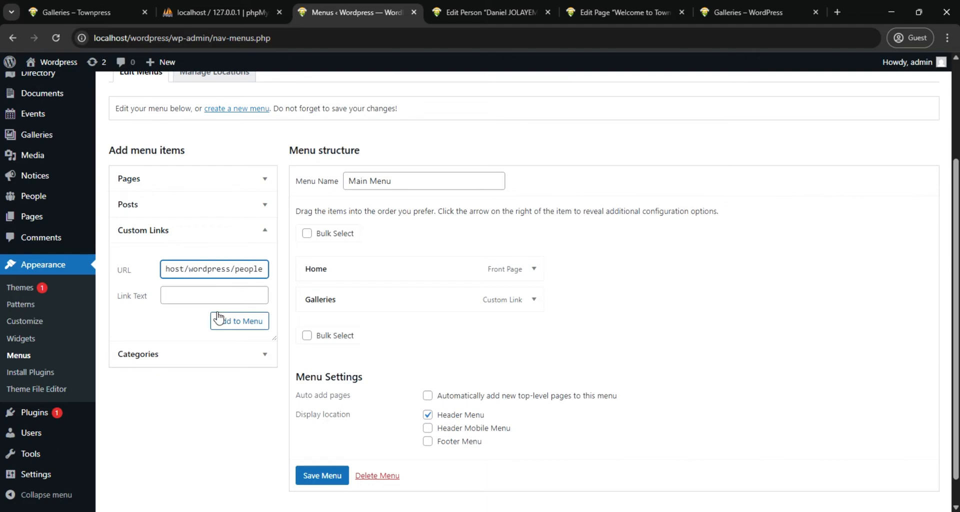
click(206, 296)
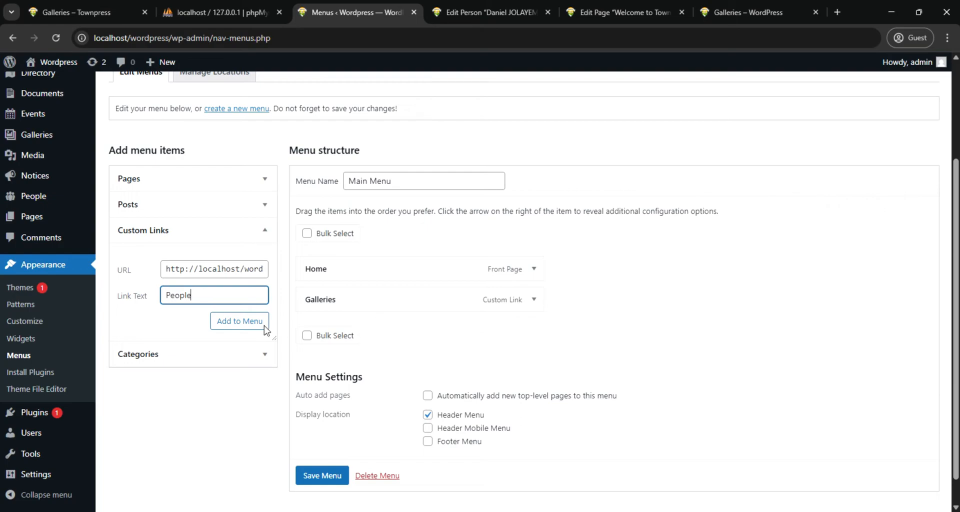
click(222, 321)
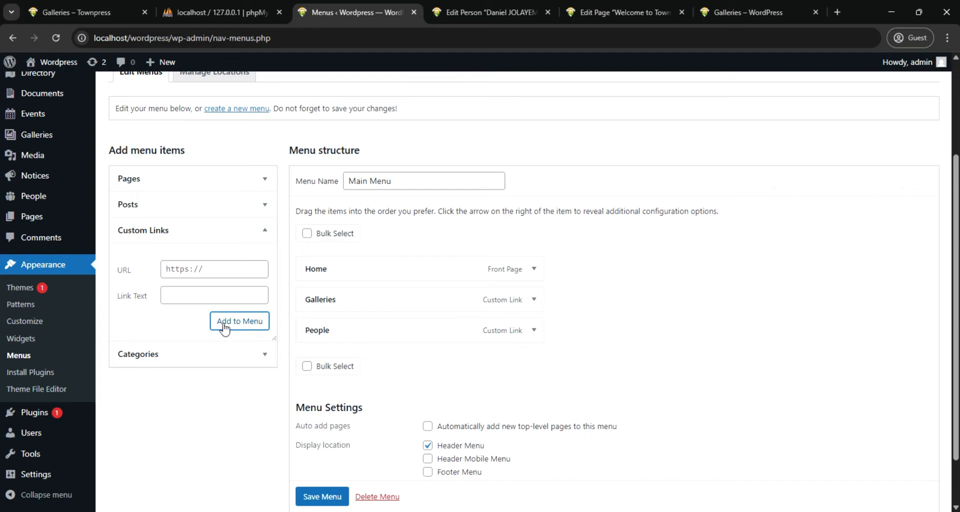
click(213, 268)
key(ctrl+v)
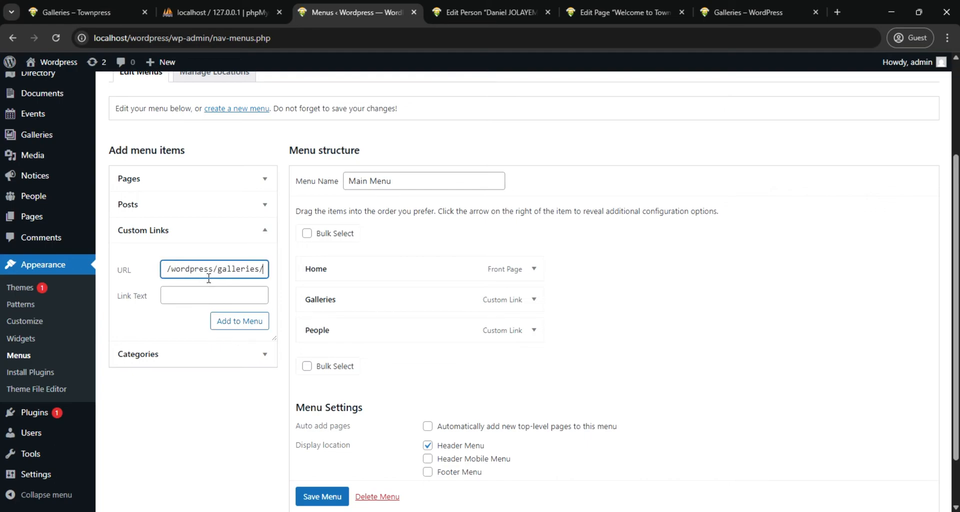
drag(219, 270, 259, 268)
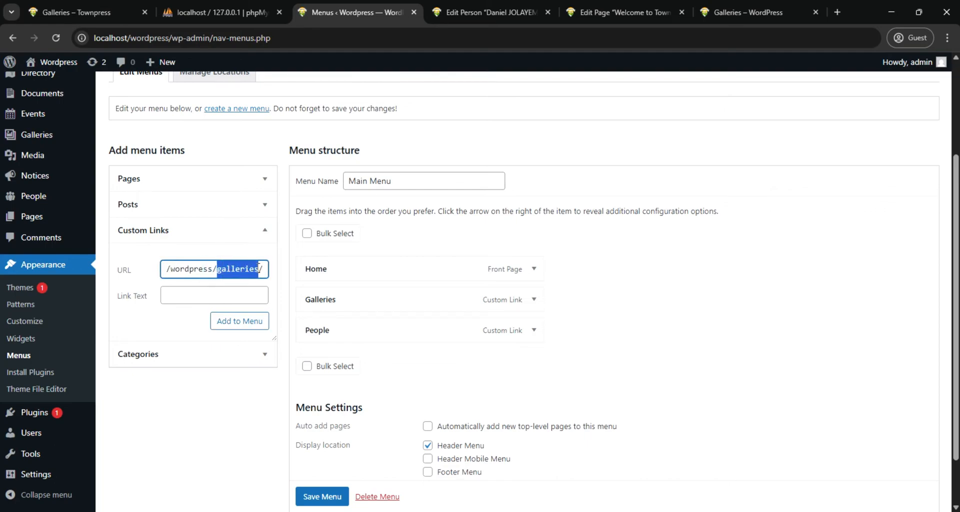
text(eve)
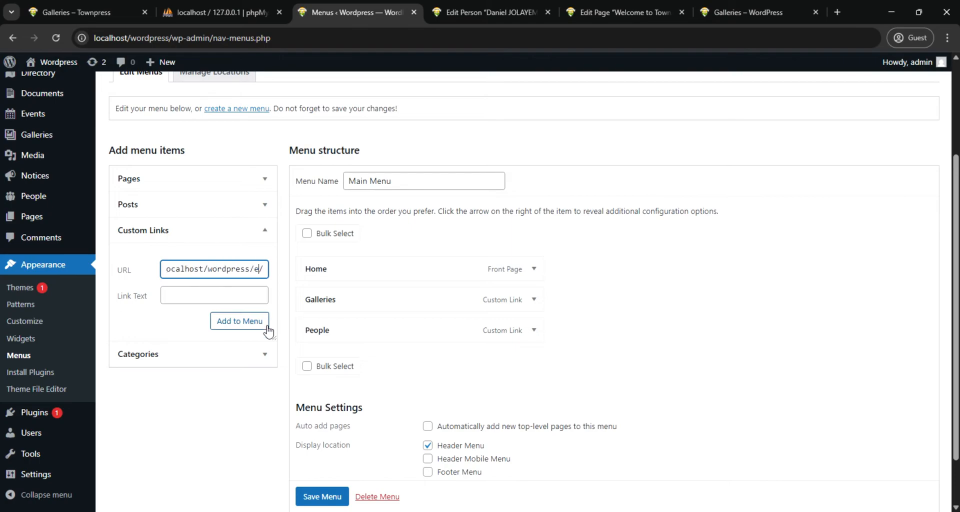
text(nt)
click(224, 293)
text(Ev)
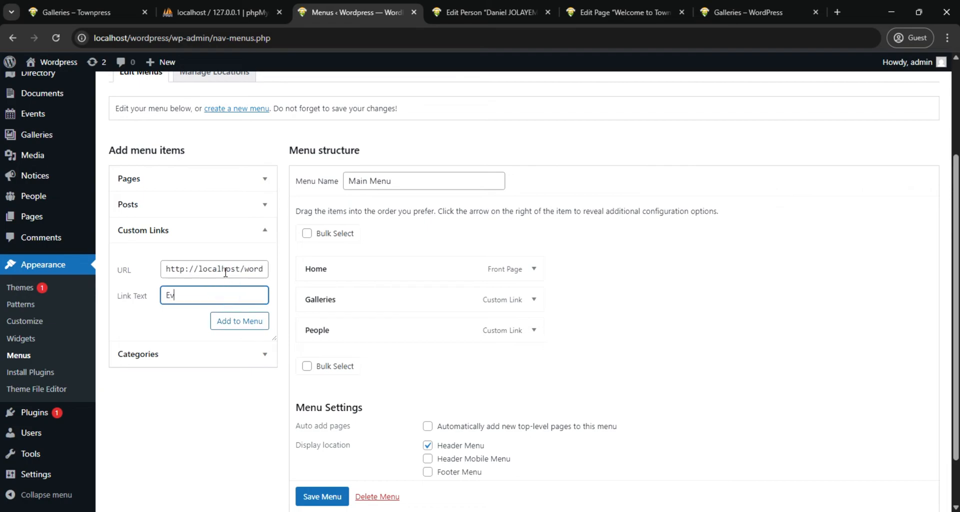
text(ents)
click(238, 328)
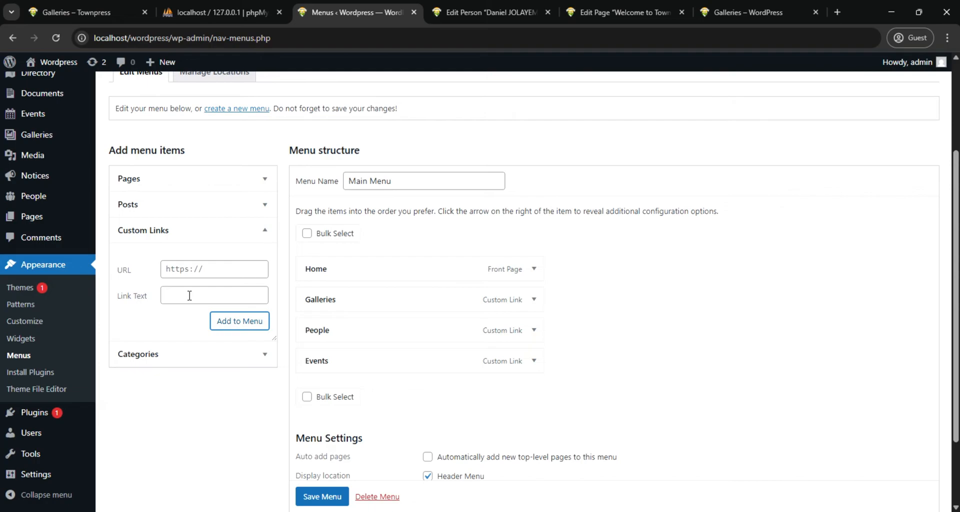
click(205, 269)
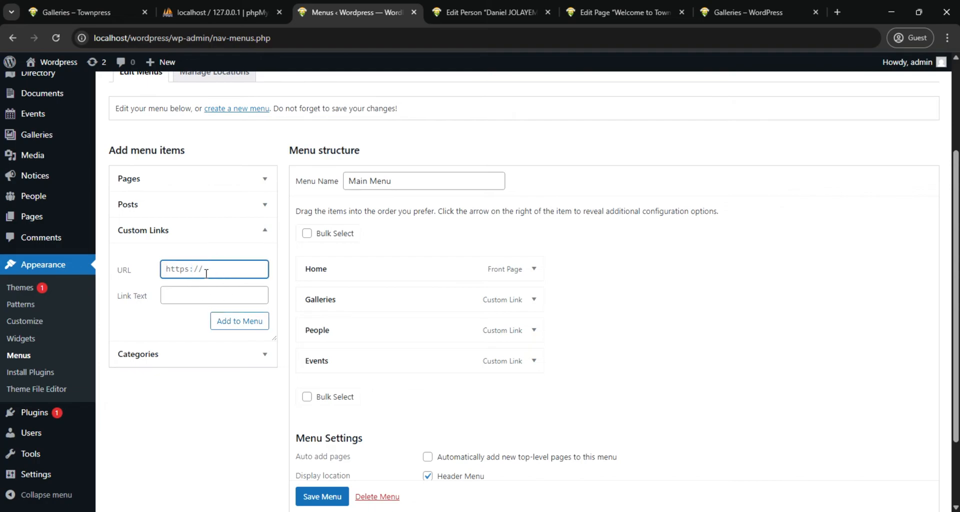
key(ctrl+v)
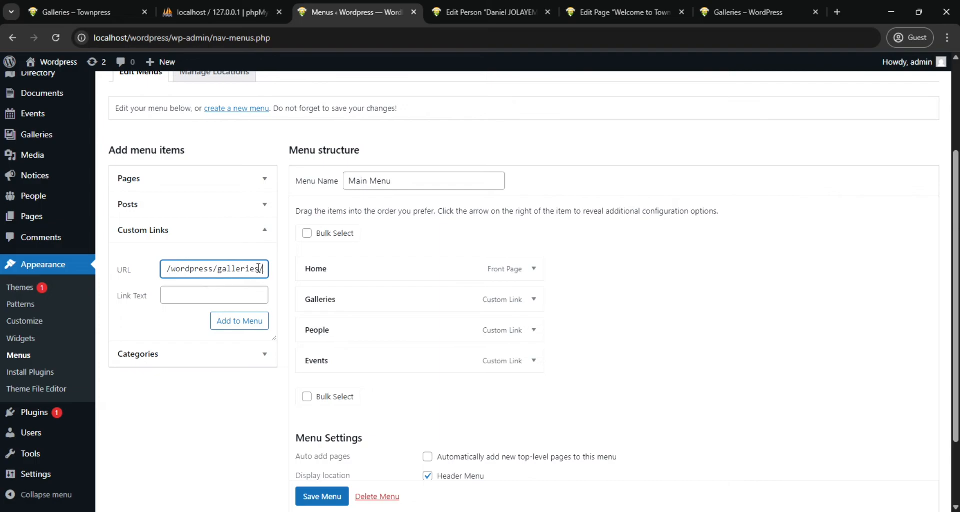
drag(259, 268, 220, 276)
text(blog)
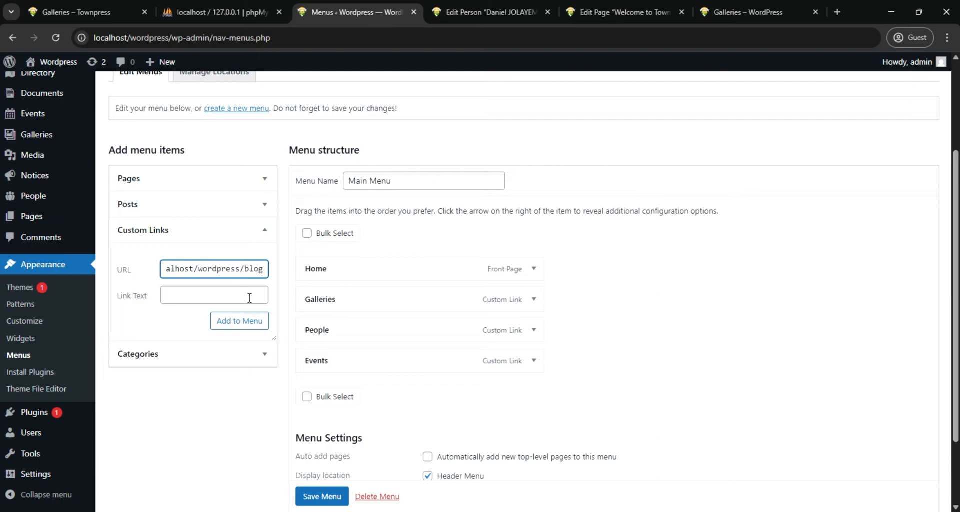
click(227, 296)
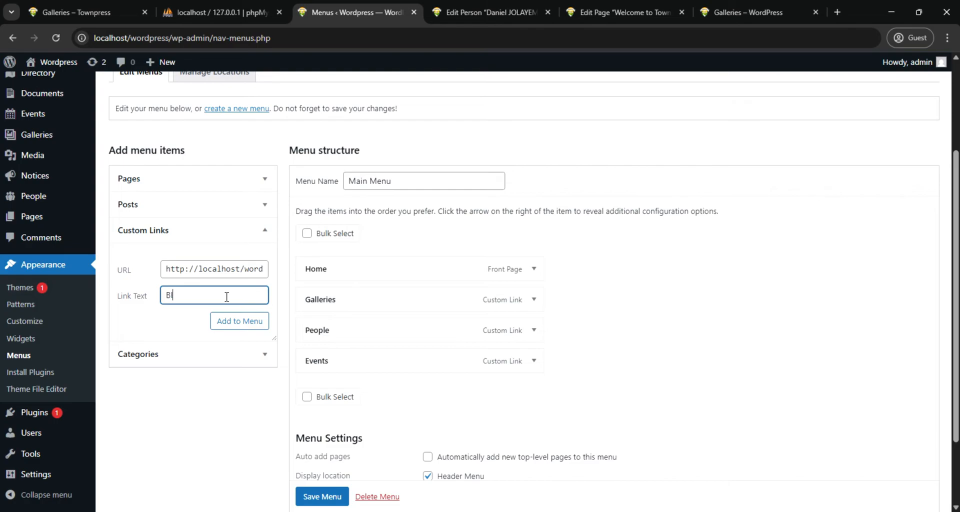
click(247, 323)
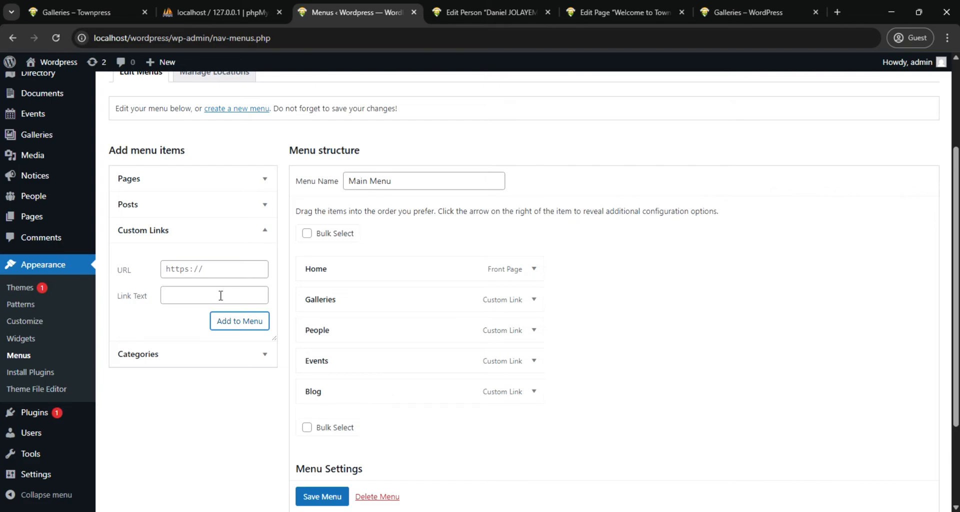
click(224, 274)
key(ctrl+v)
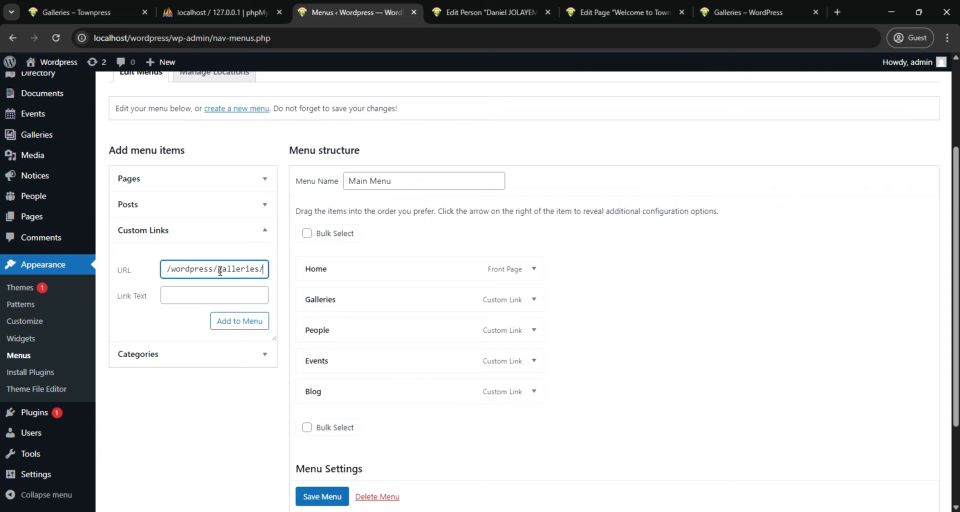
drag(220, 270, 260, 268)
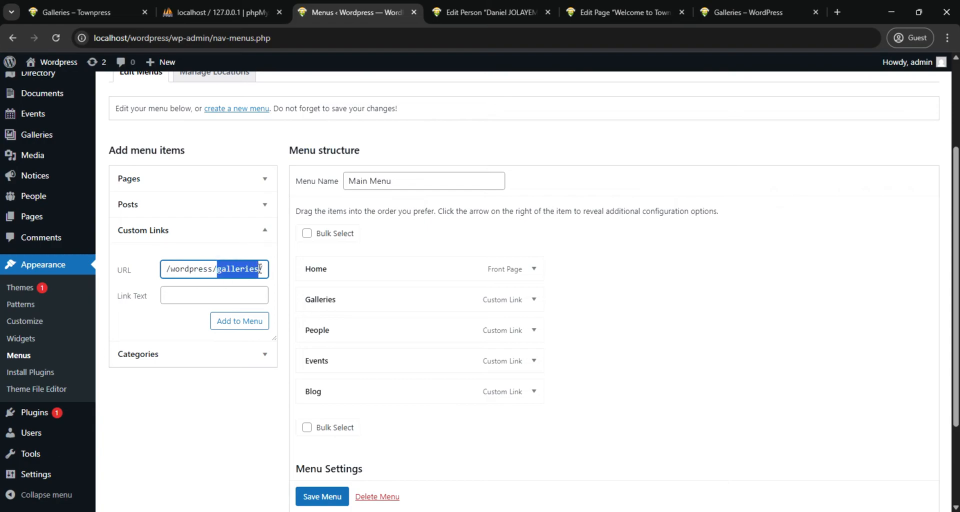
text(d)
key(BackSpace)
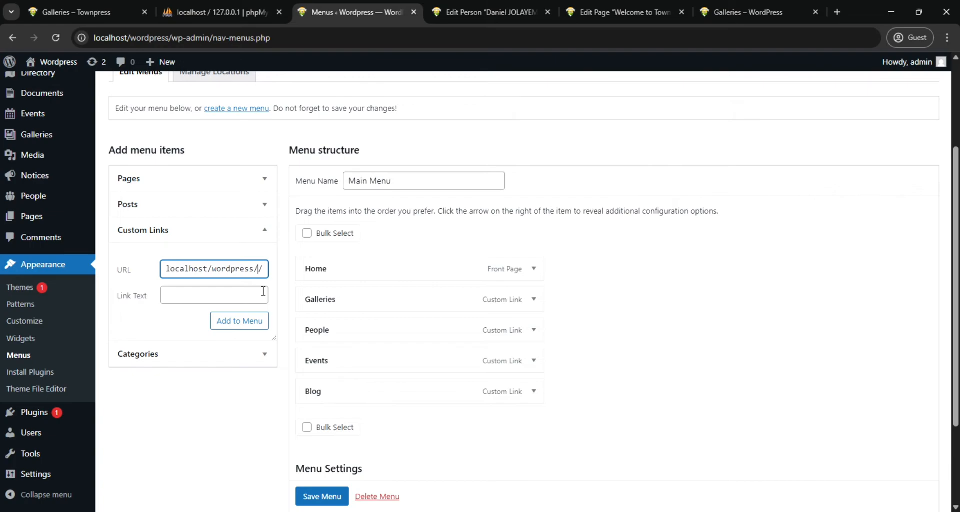
text(contact)
click(213, 296)
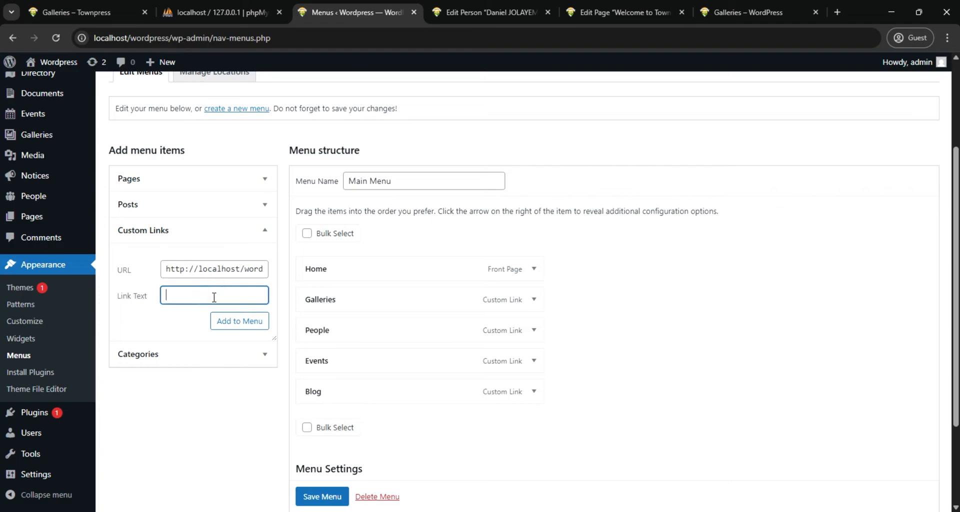
text(Contact)
click(240, 324)
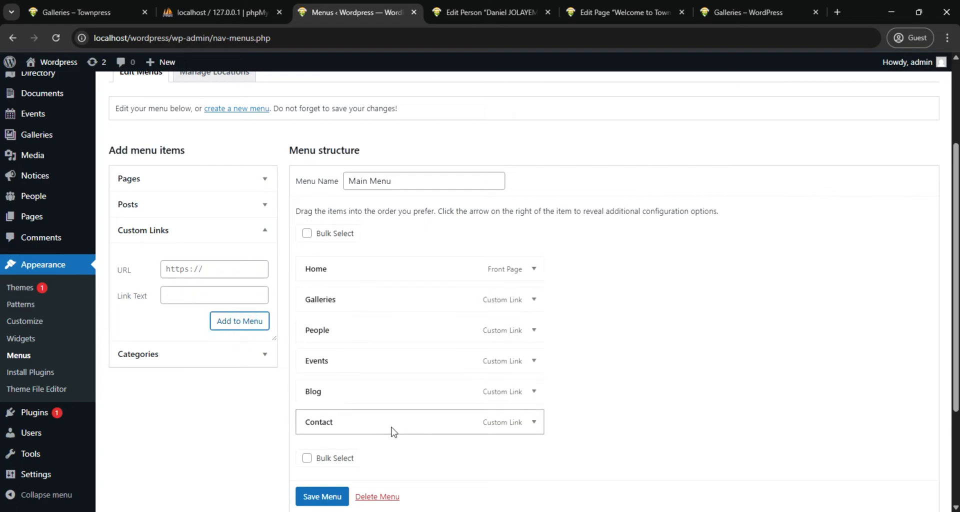
mouse_move(393, 429)
mouse_down()
mouse_move(398, 400)
mouse_move(388, 395)
mouse_move(395, 400)
mouse_move(382, 423)
mouse_move(412, 426)
mouse_move(388, 426)
mouse_up()
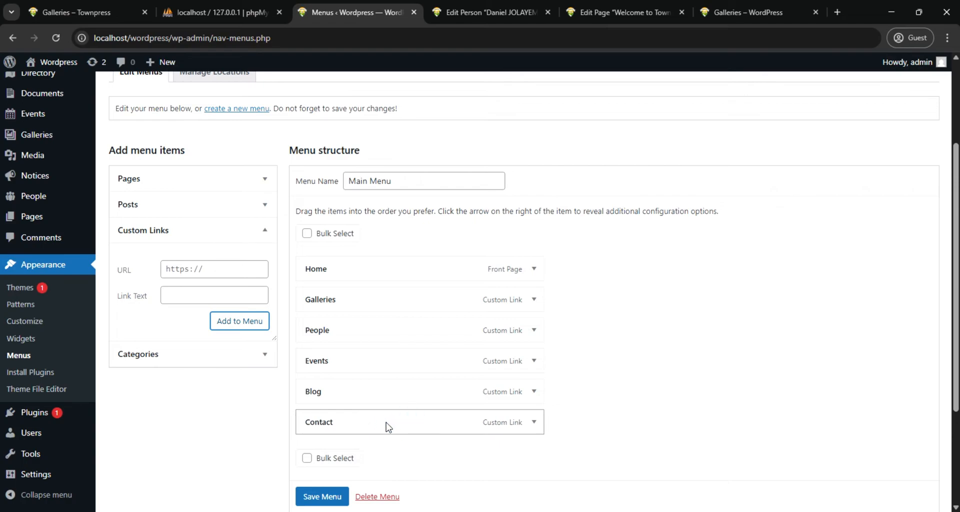
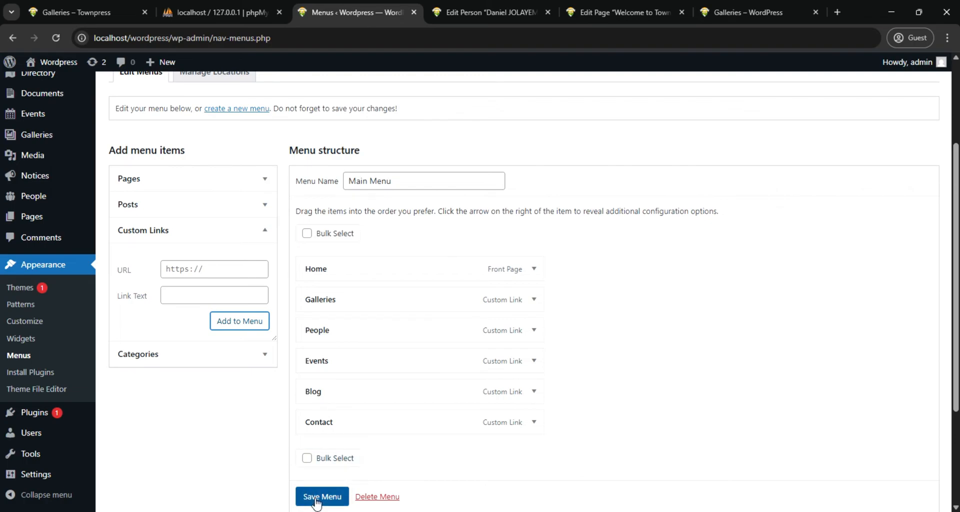
Save the Main Menu and reload the site's Galleries page to load the updated navigation
scroll(316, 502, down, 1)
click(316, 497)
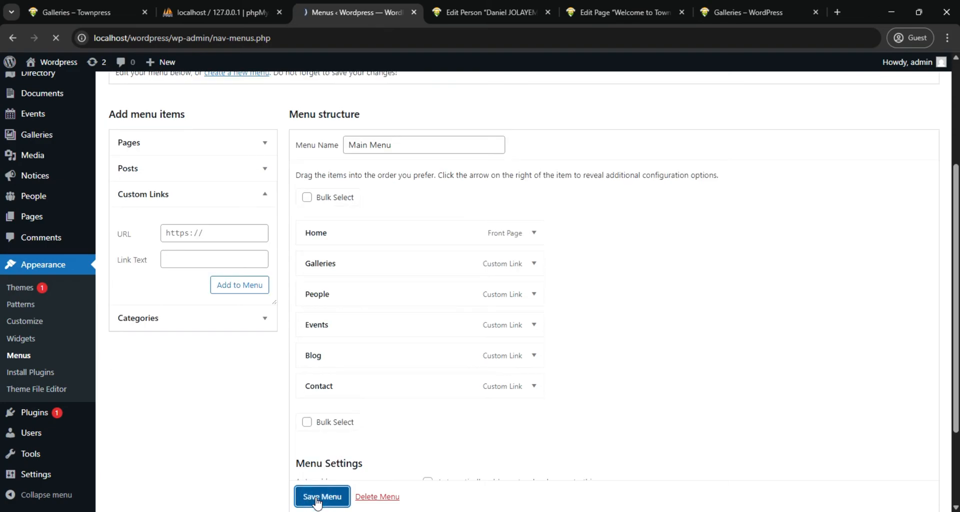
click(749, 12)
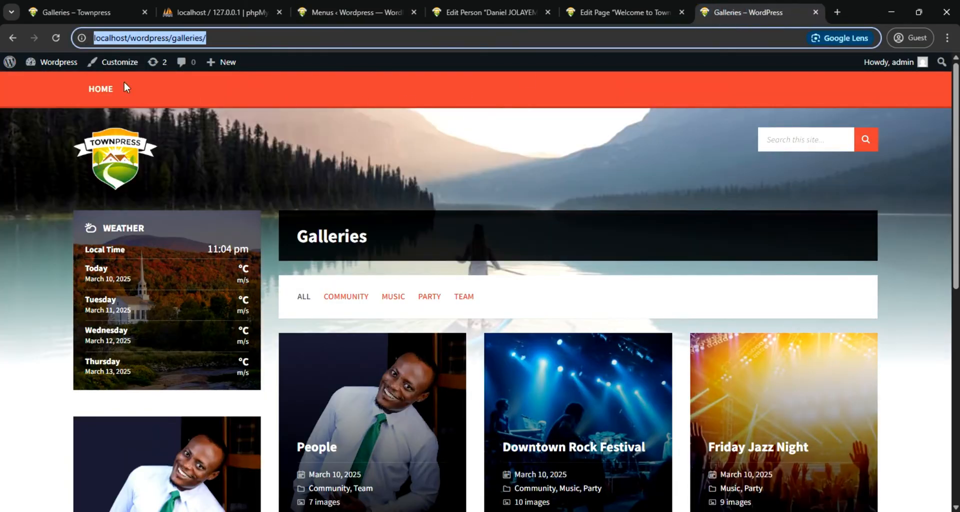
click(56, 38)
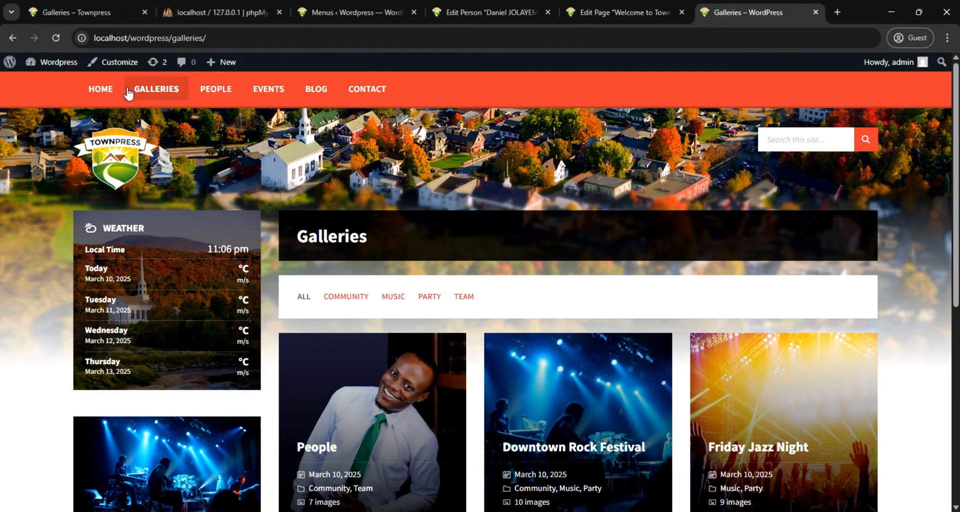
Test the Galleries, People and Events links in the site's navigation menu
click(156, 90)
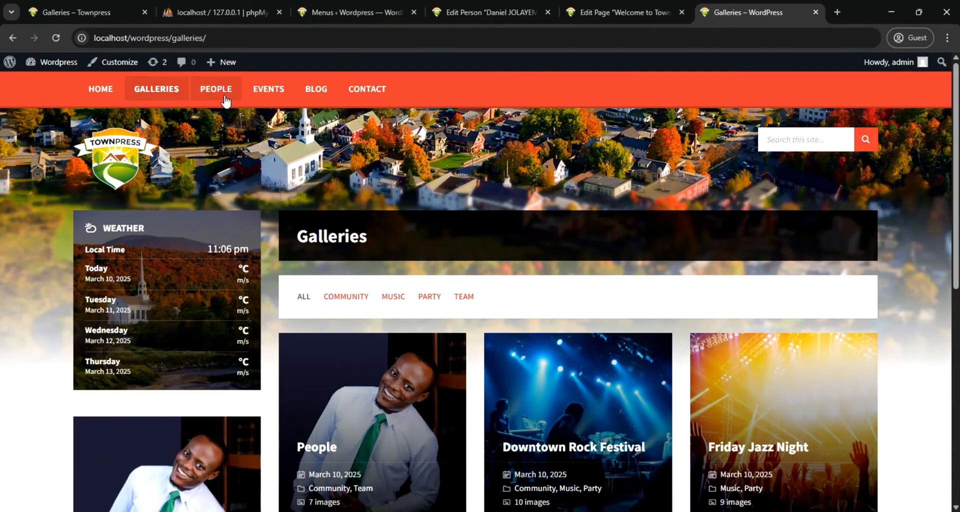
click(225, 100)
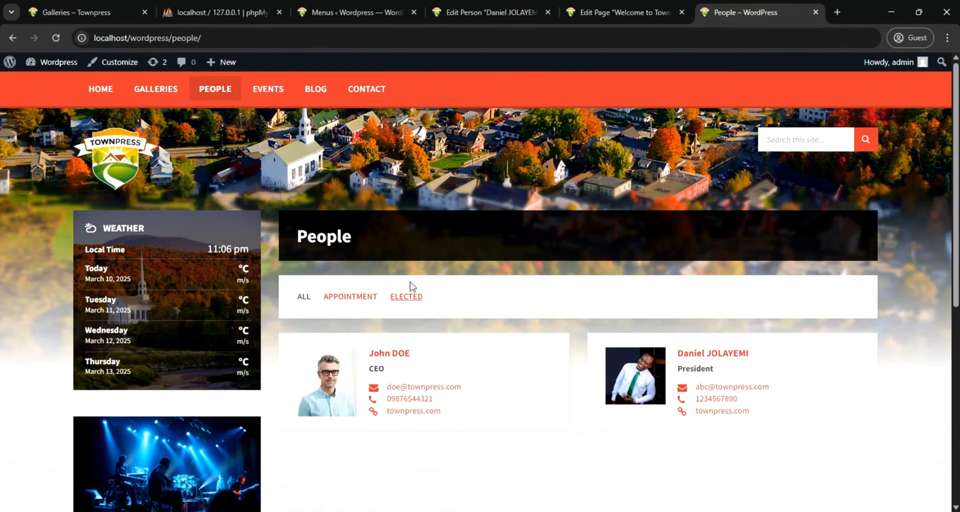
click(266, 96)
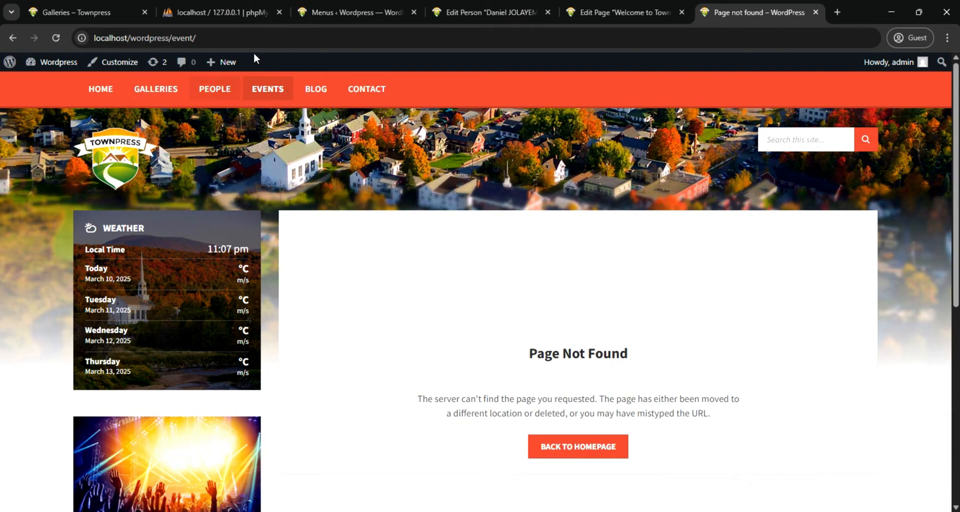
click(354, 7)
scroll(352, 388, down, 1)
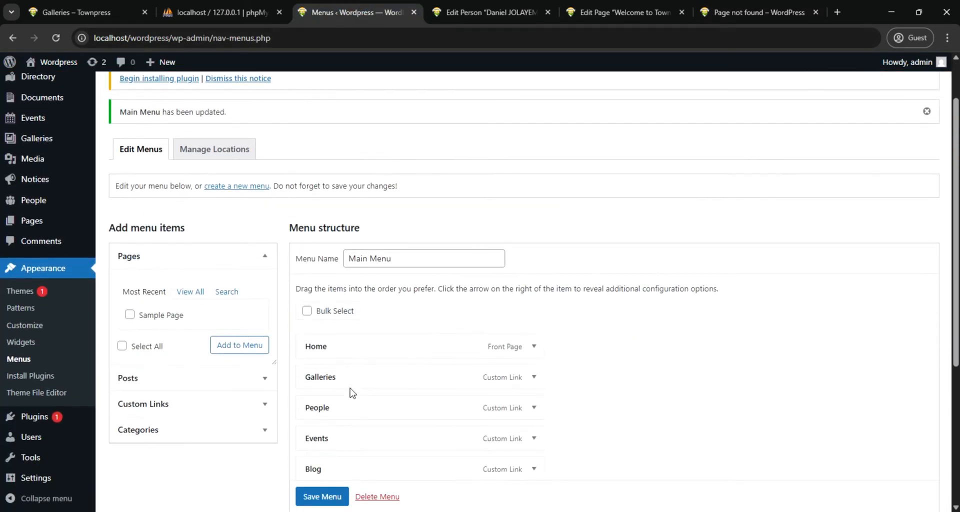
click(534, 438)
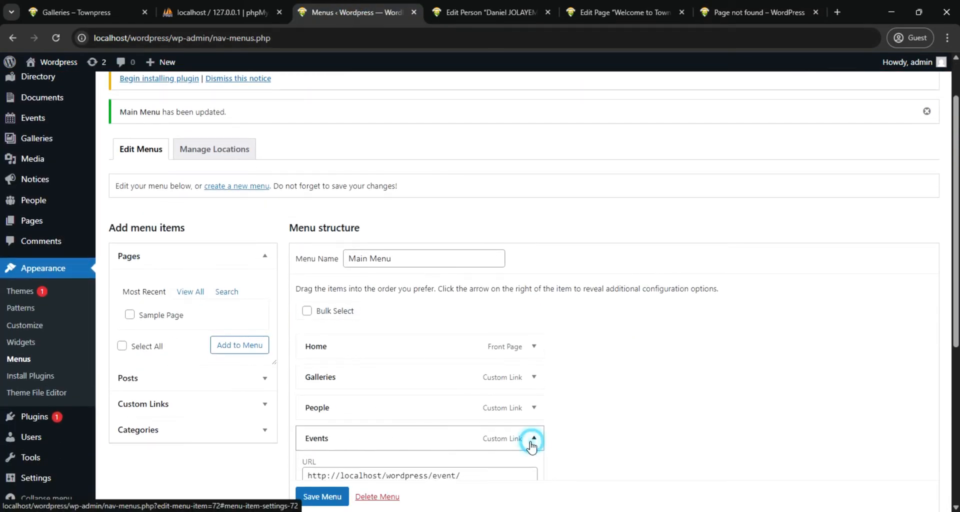
scroll(453, 406, down, 1)
scroll(453, 406, down, 1)
click(454, 360)
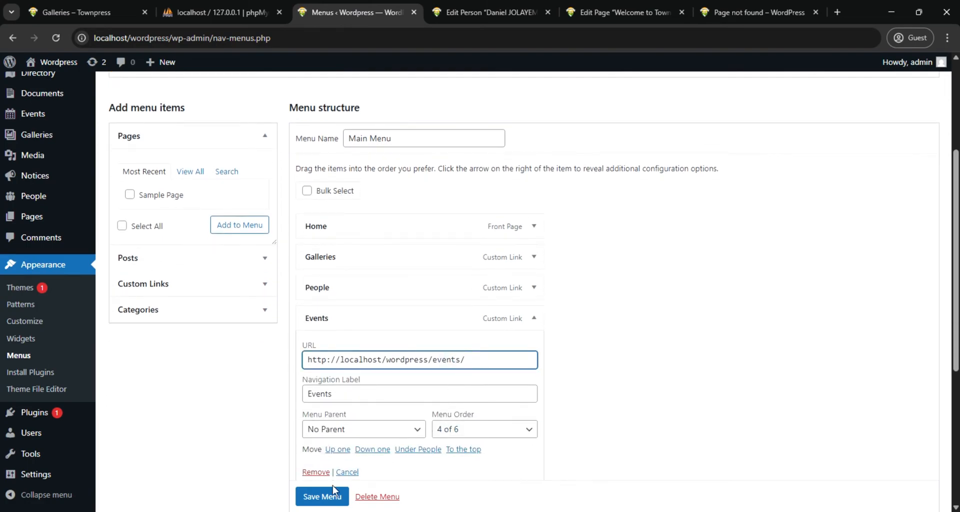
click(322, 496)
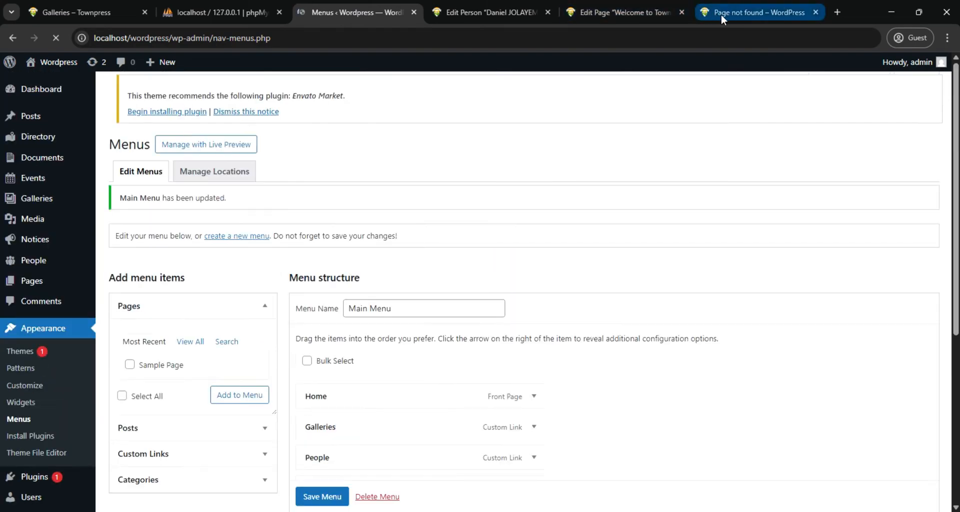
Load localhost/wordpress/events/ in the site's browser tab and look through the Events page
click(725, 12)
click(57, 38)
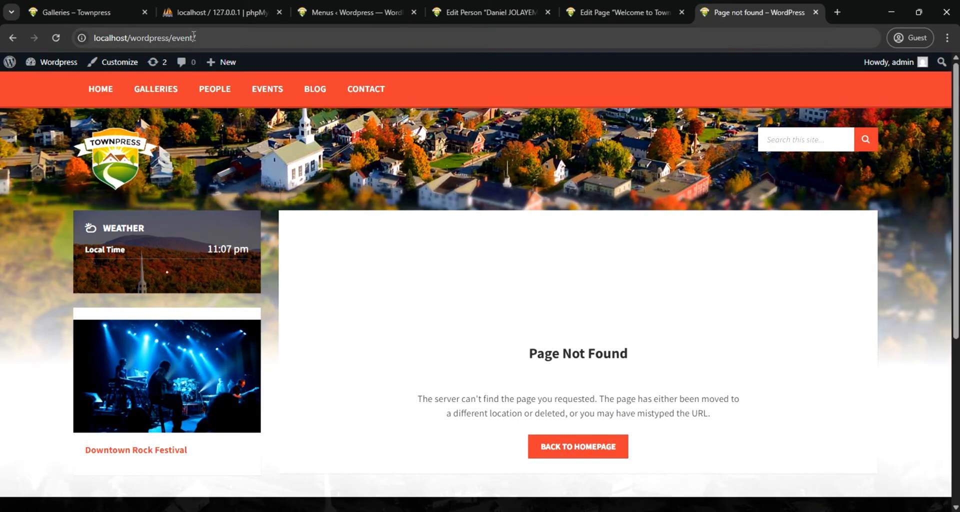
click(193, 38)
click(194, 39)
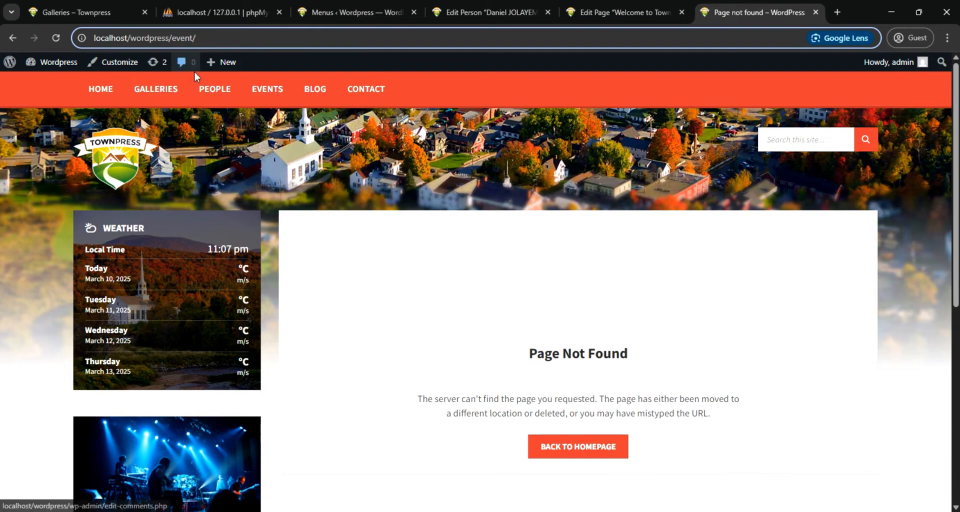
text(s)
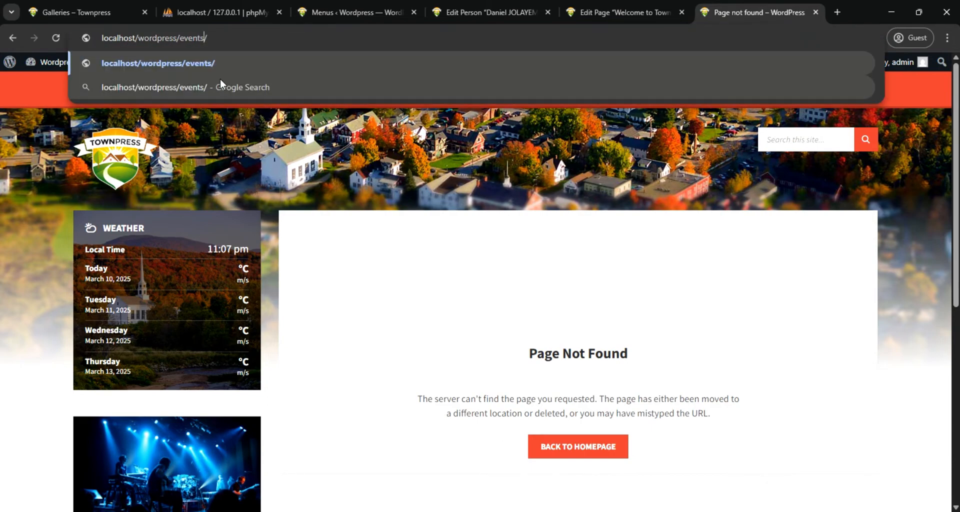
key(Return)
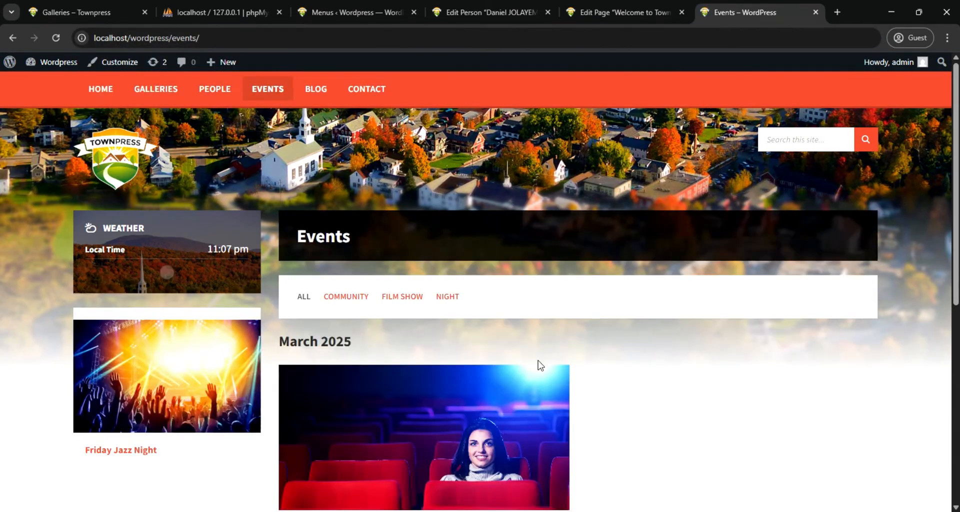
scroll(520, 370, down, 2)
scroll(427, 394, down, 2)
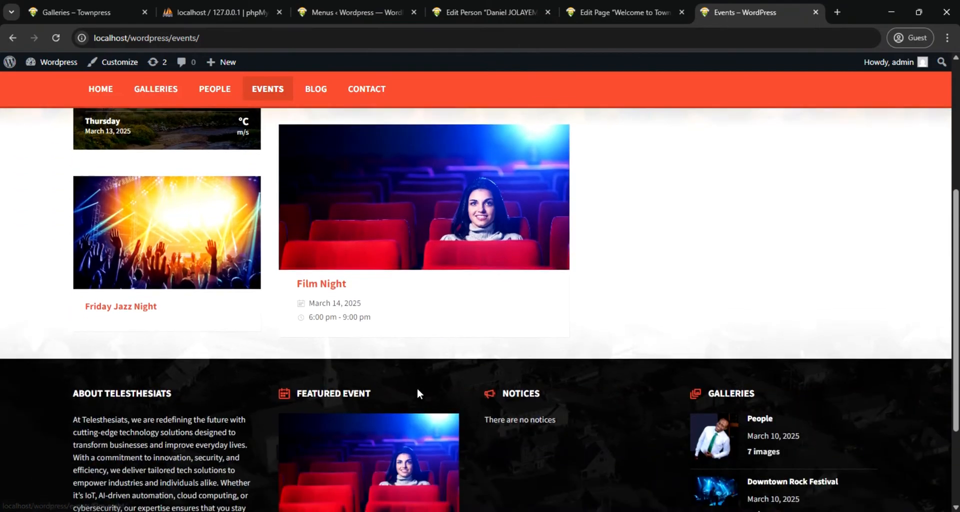
scroll(417, 388, up, 4)
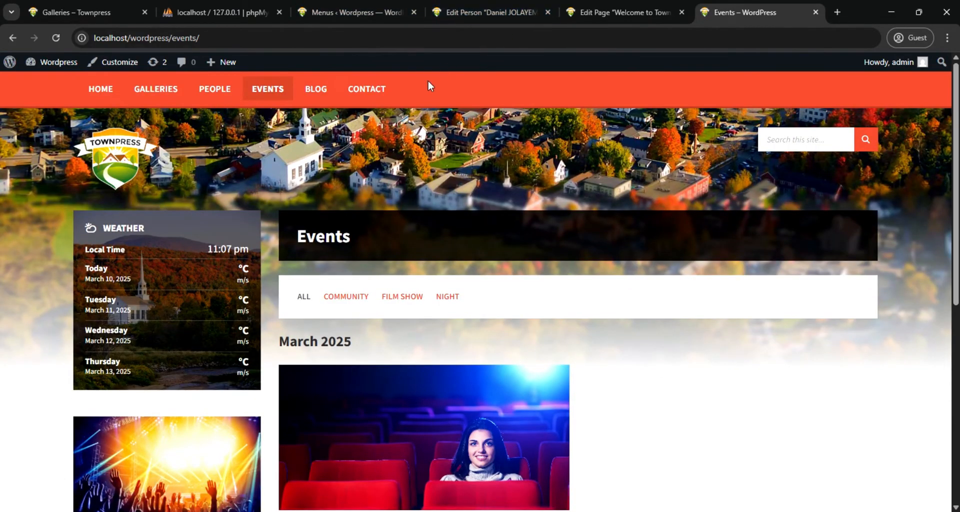
Test the Blog and Contact links in the site's navigation, ending on the Events page
click(316, 91)
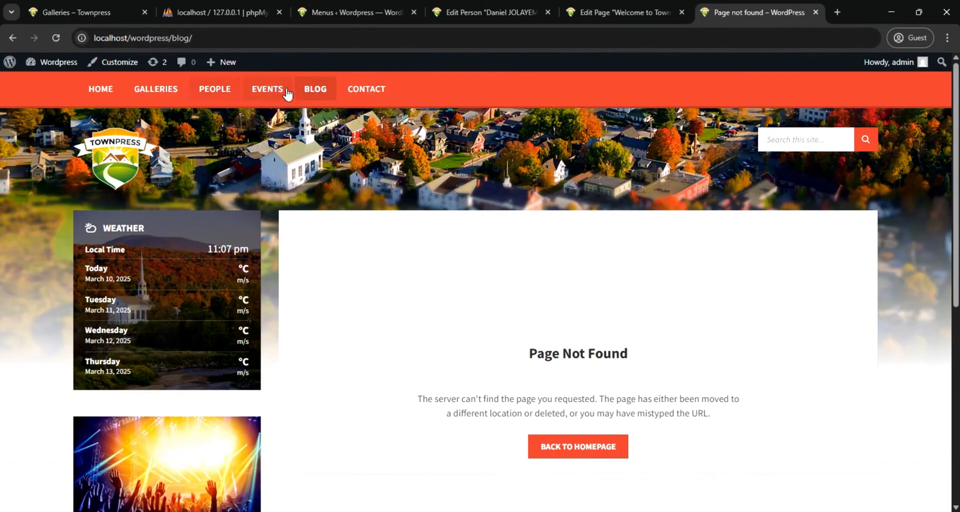
click(369, 91)
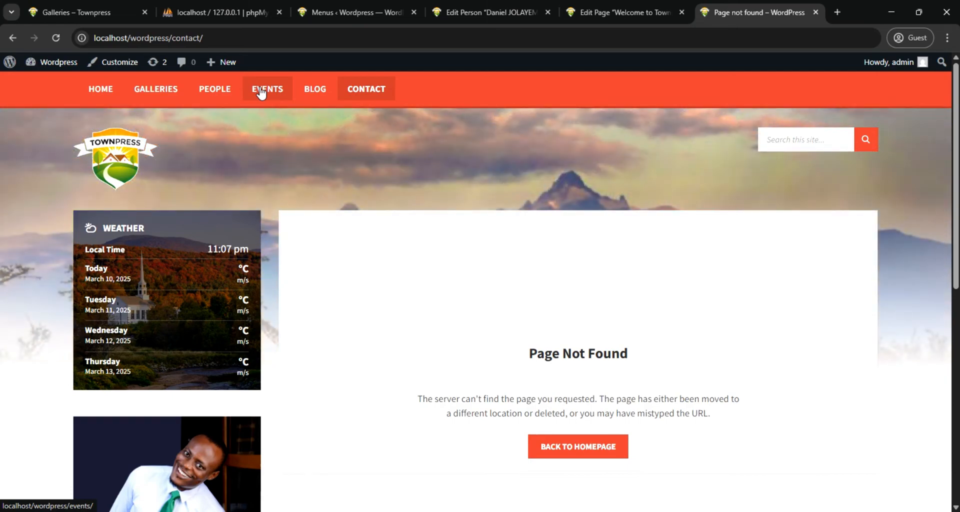
click(260, 93)
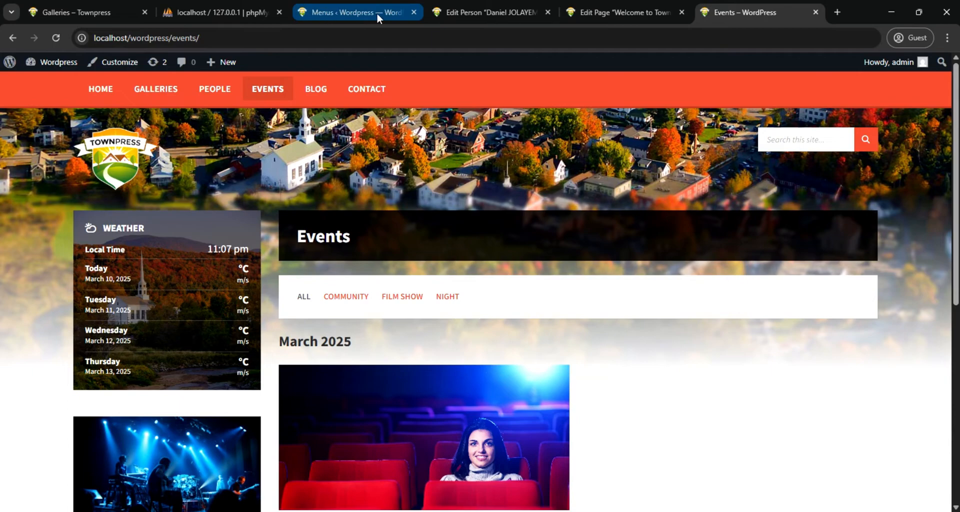
Add the LSVR Event Calendar widget to the Default Right Sidebar
click(354, 11)
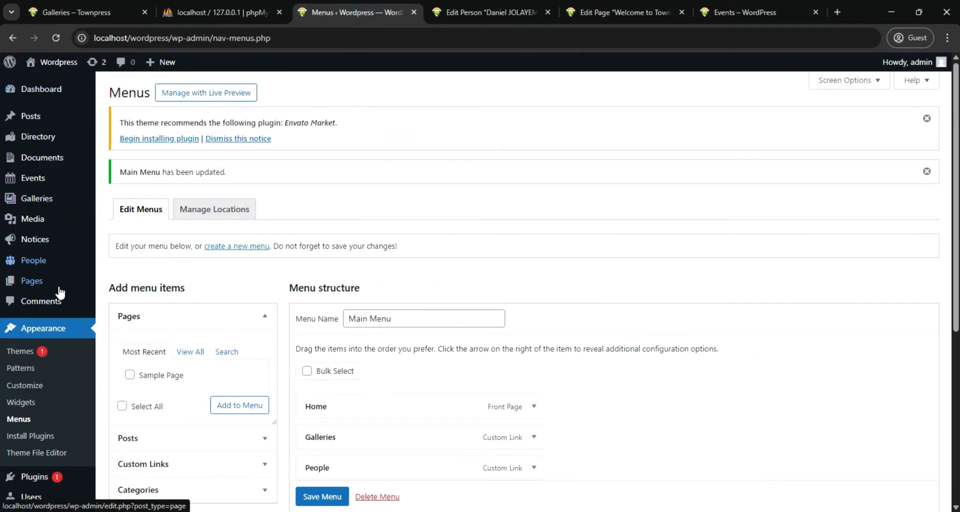
click(26, 407)
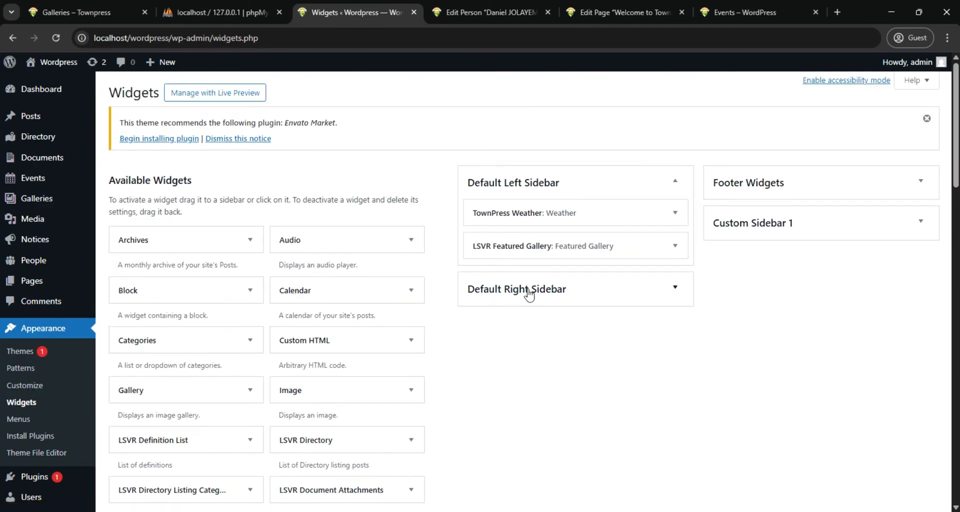
click(675, 288)
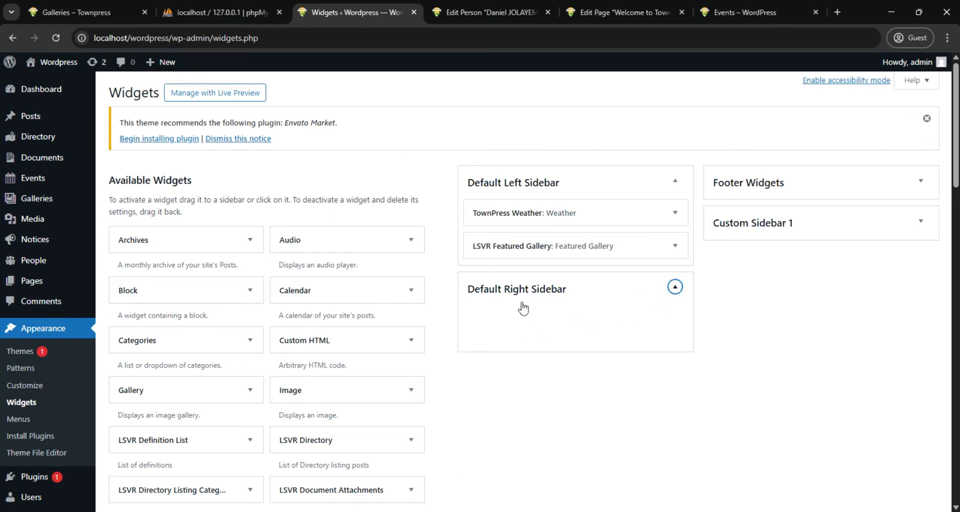
scroll(345, 380, down, 7)
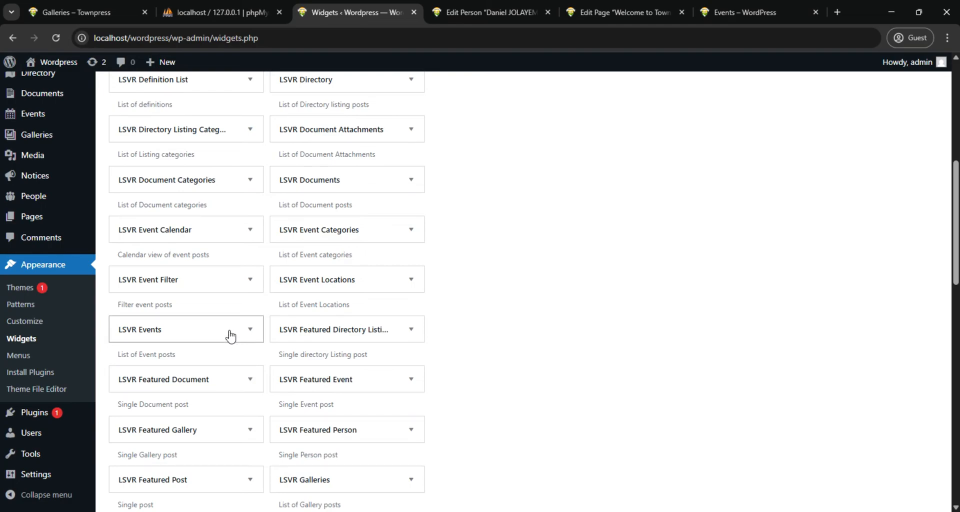
scroll(231, 336, down, 1)
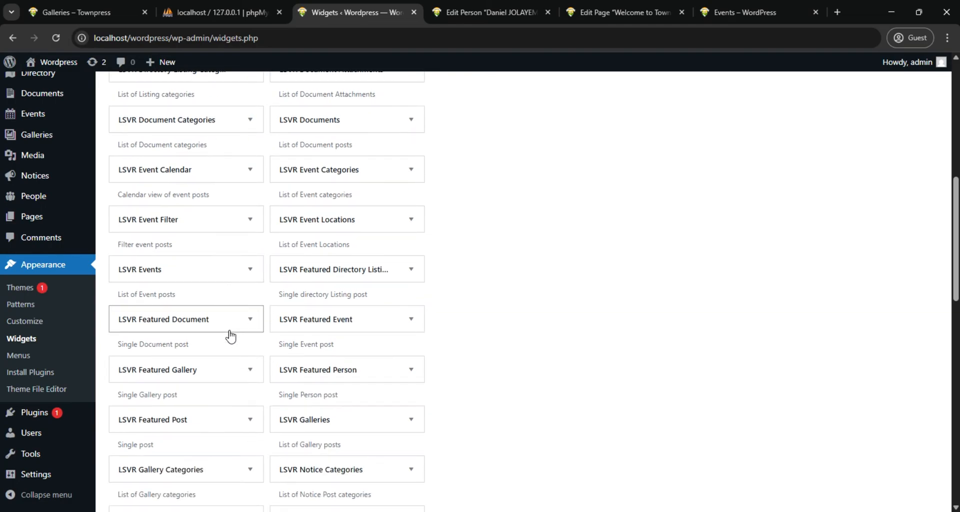
click(187, 168)
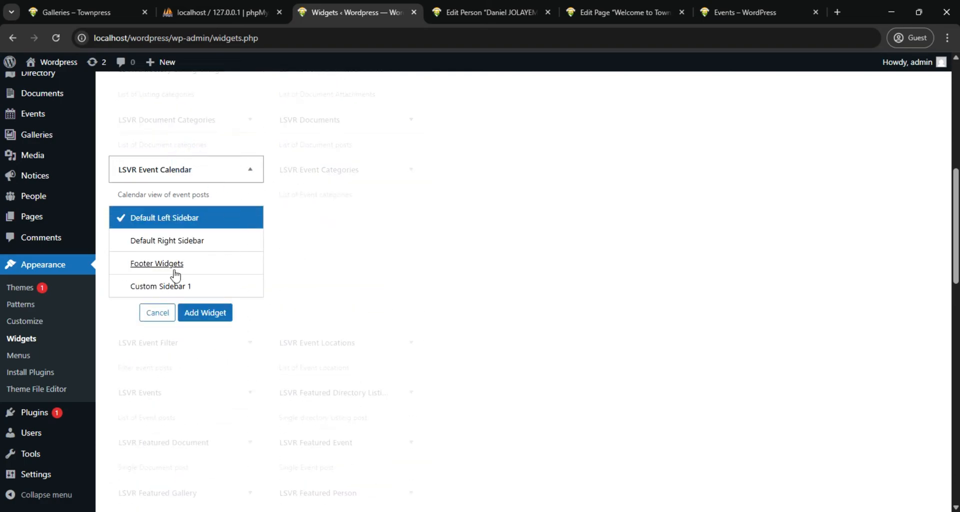
click(183, 240)
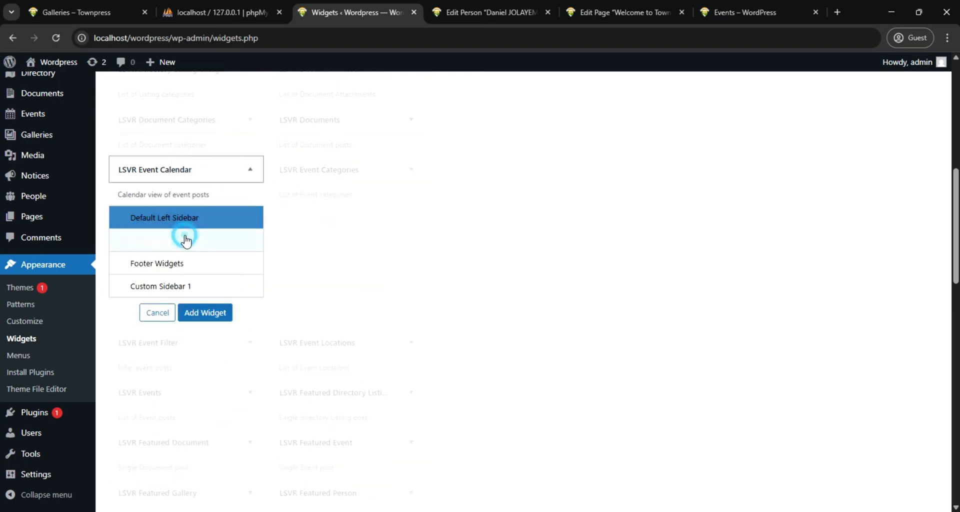
click(207, 315)
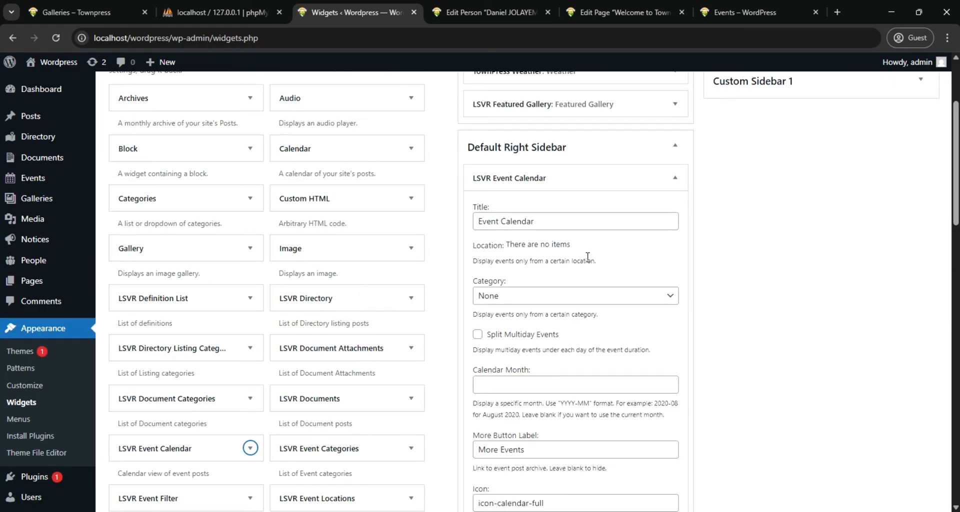
Review the Event Calendar widget's settings, including the category choices, and close them without changes
scroll(587, 256, down, 1)
scroll(583, 257, down, 1)
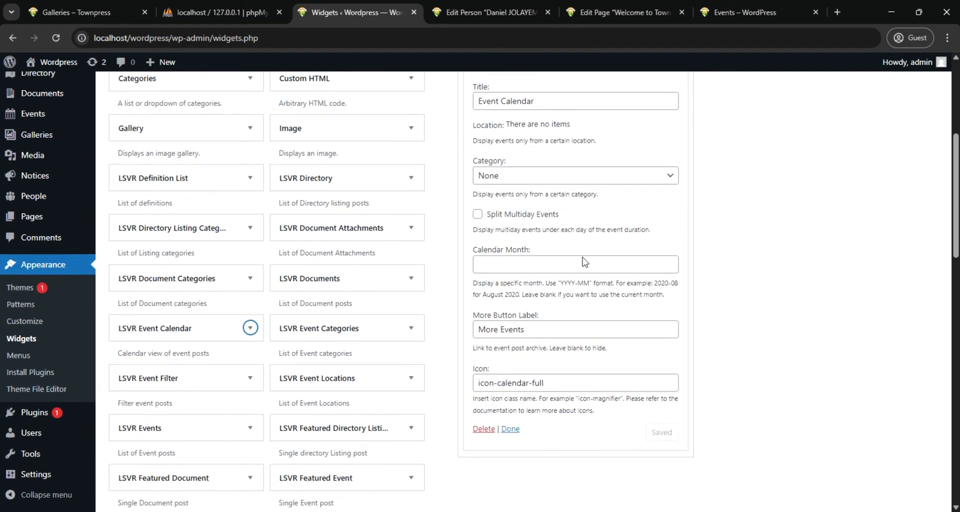
click(672, 175)
click(671, 181)
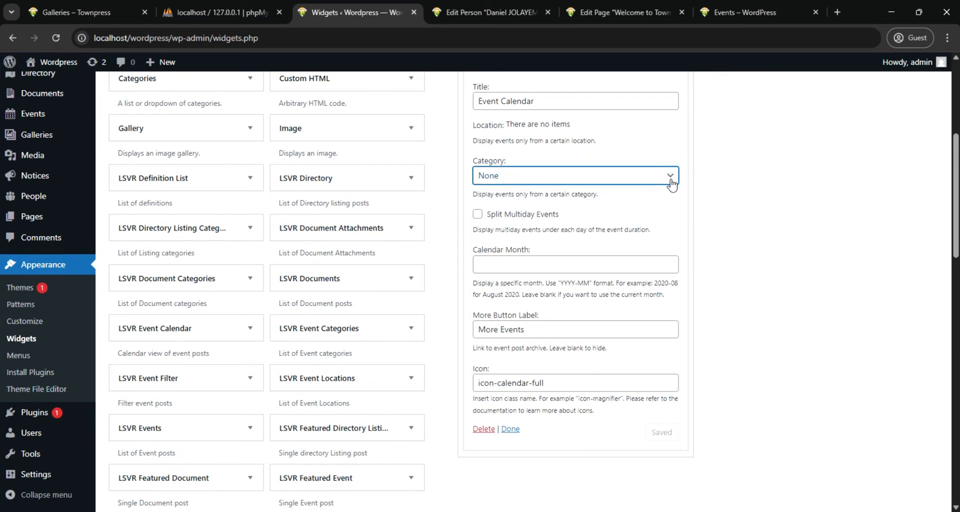
click(509, 429)
scroll(692, 343, up, 4)
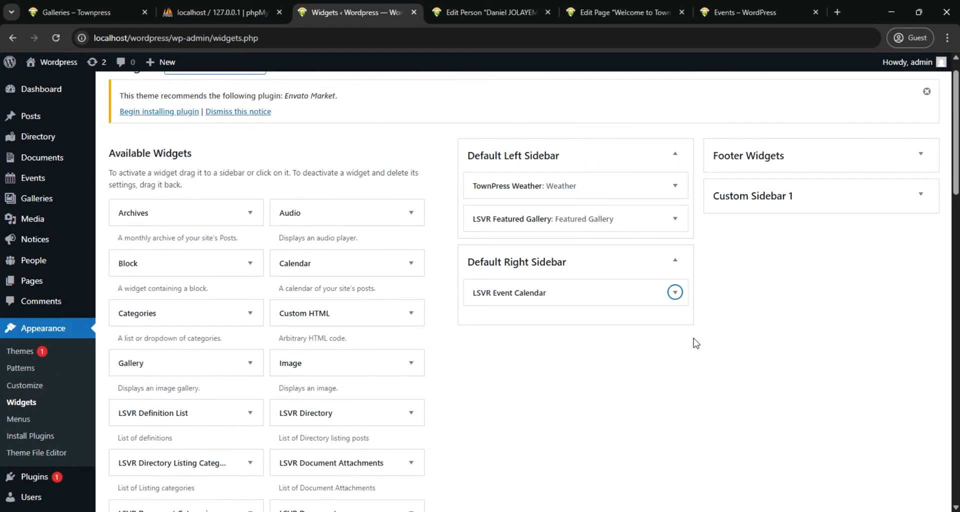
Reload the site's Events page to check for the event calendar widget
scroll(692, 343, down, 12)
scroll(686, 330, up, 5)
scroll(686, 327, up, 8)
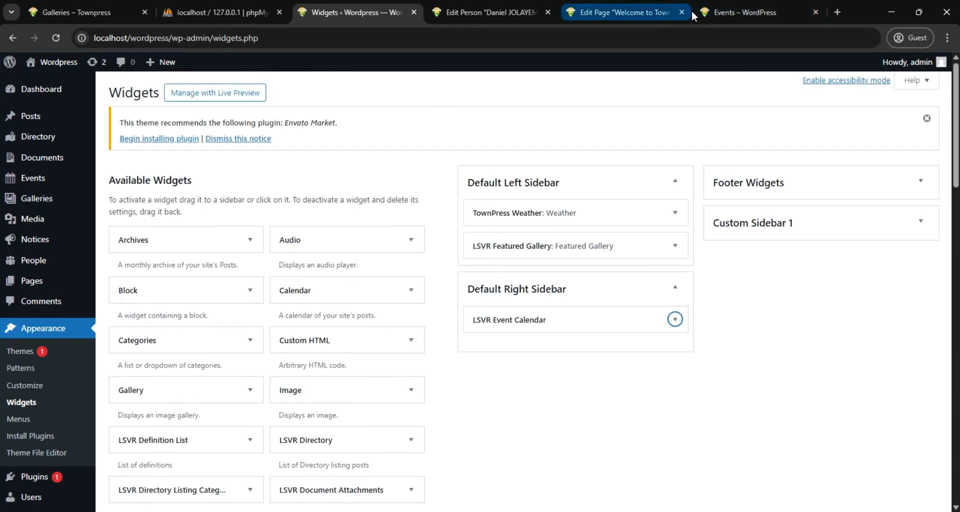
click(713, 10)
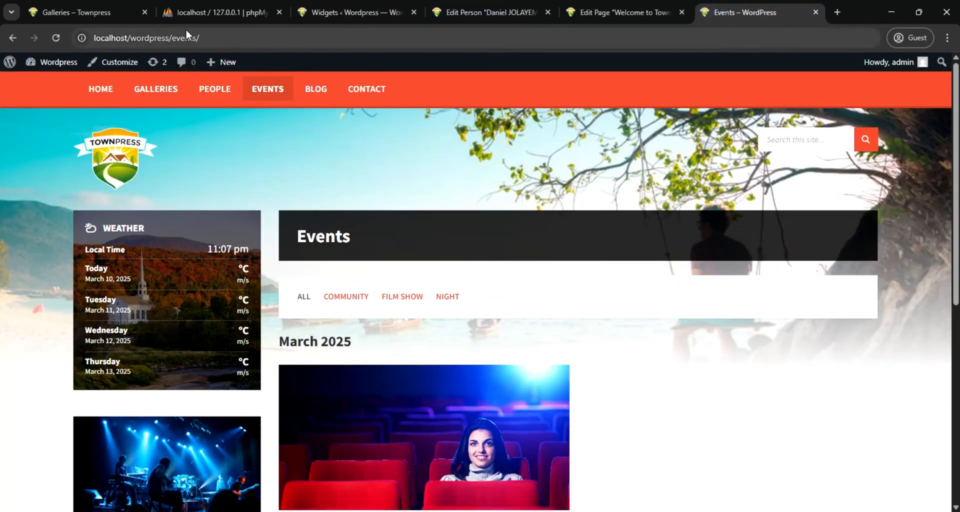
click(57, 38)
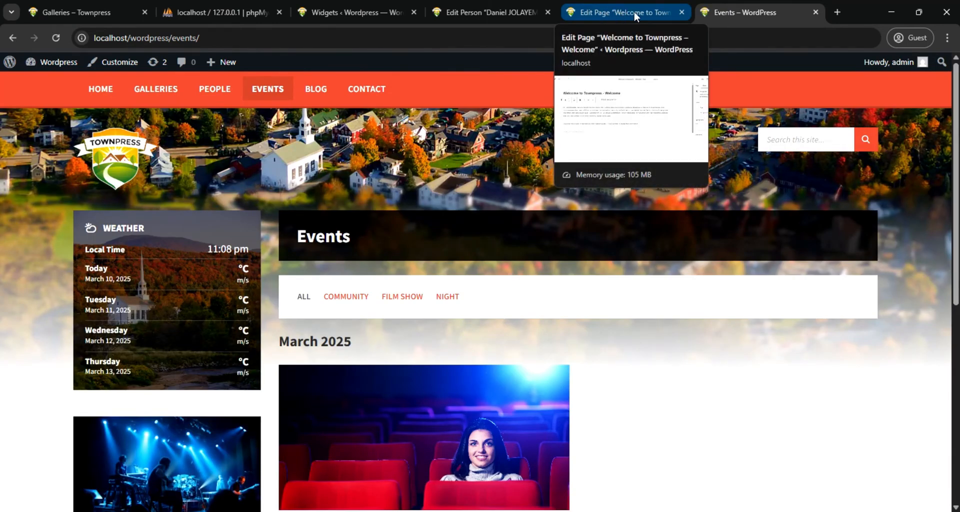
Limit the LSVR Event Calendar widget in the Default Right Sidebar to the Community category, save it, and reload the site's Events page
click(357, 13)
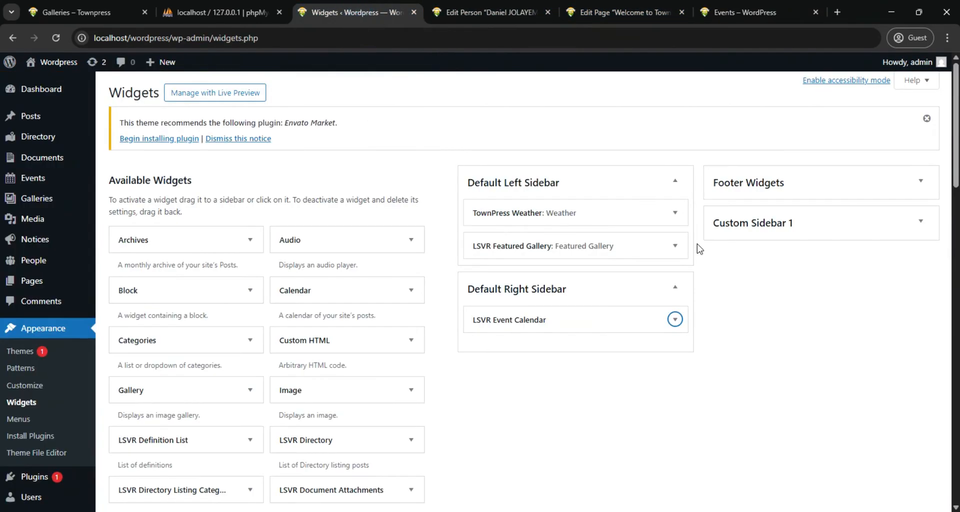
click(674, 320)
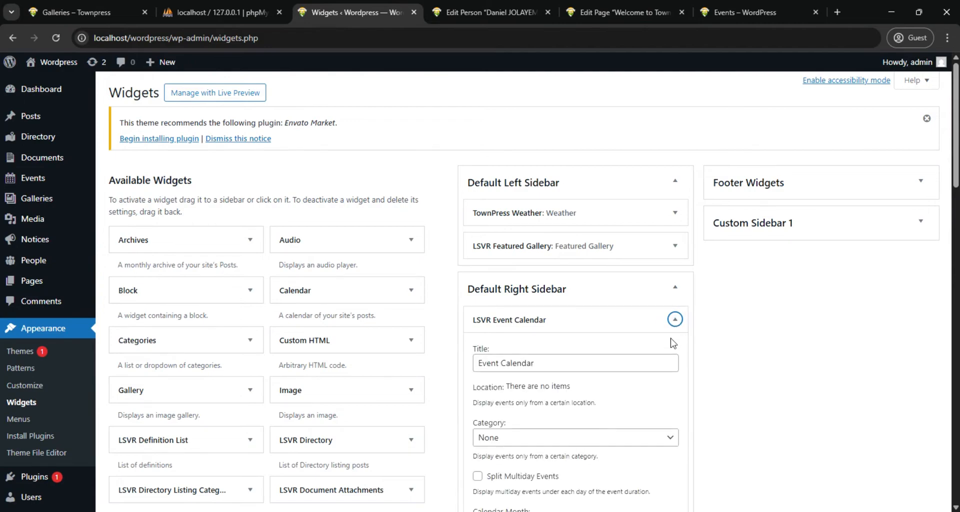
scroll(673, 343, down, 3)
click(667, 317)
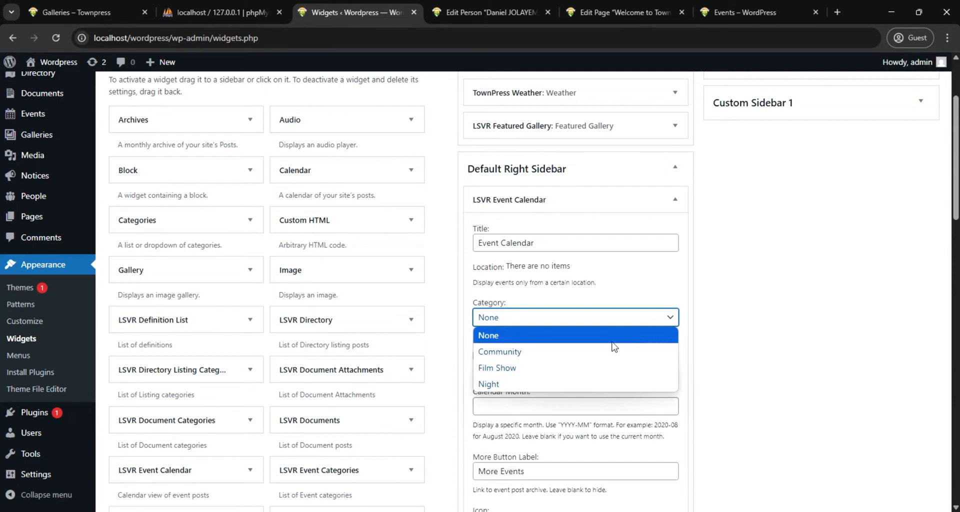
click(583, 351)
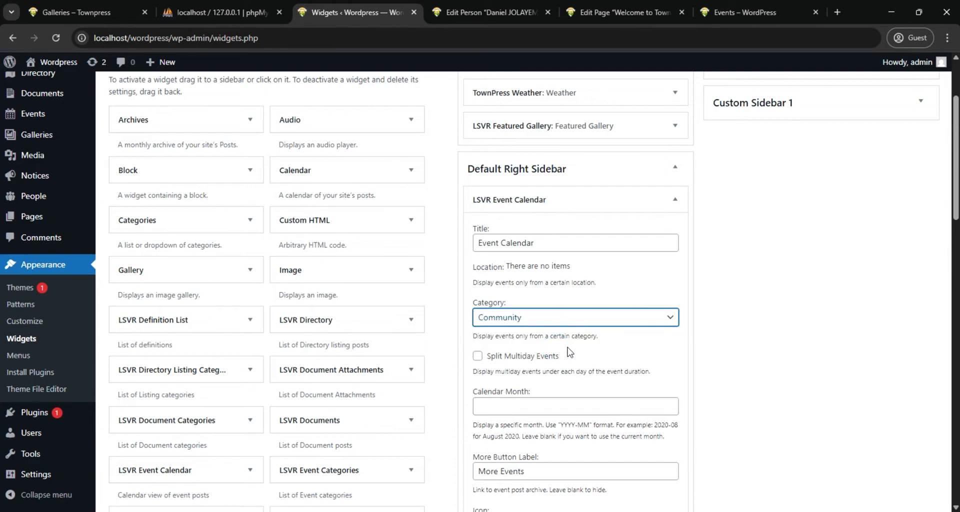
scroll(654, 333, down, 3)
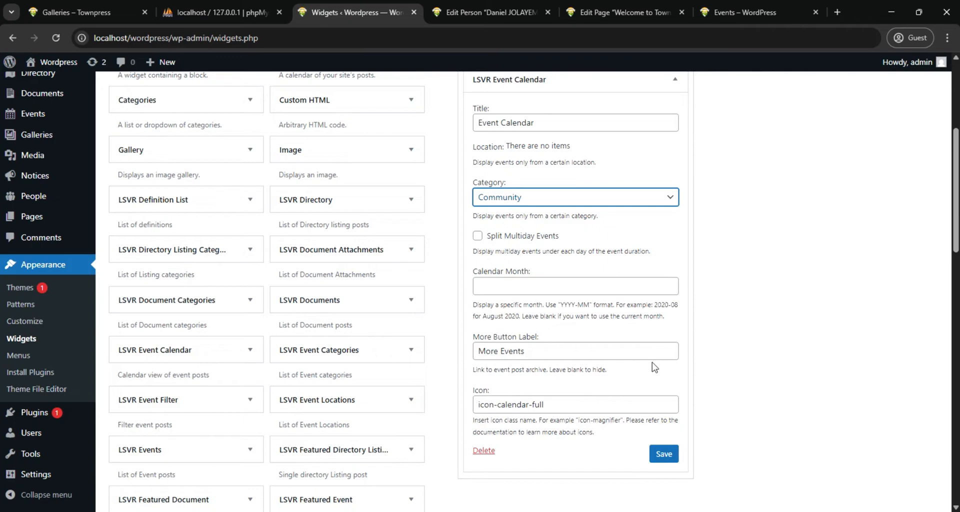
click(665, 454)
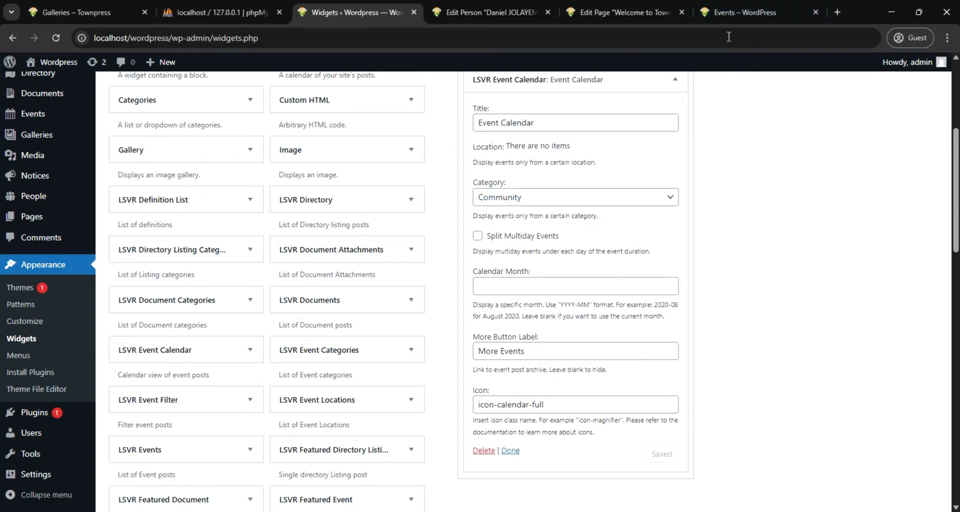
click(740, 12)
click(56, 38)
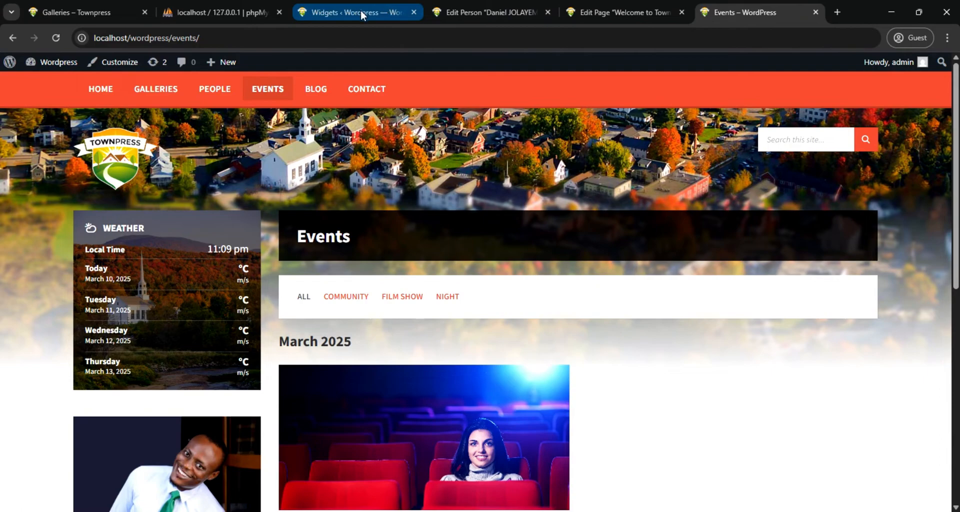
In the theme customizer's Events settings, set the Archive Right Sidebar to Default Right Sidebar
click(347, 11)
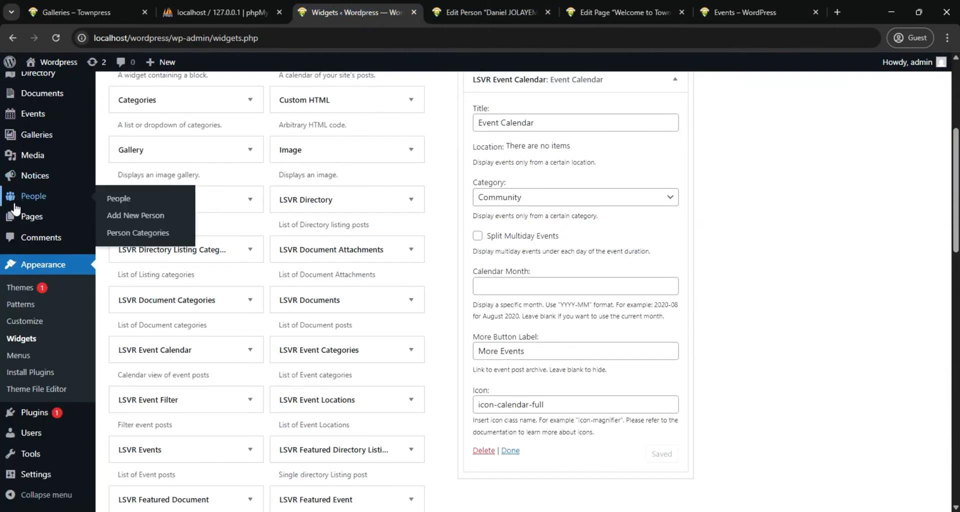
scroll(15, 178, down, 2)
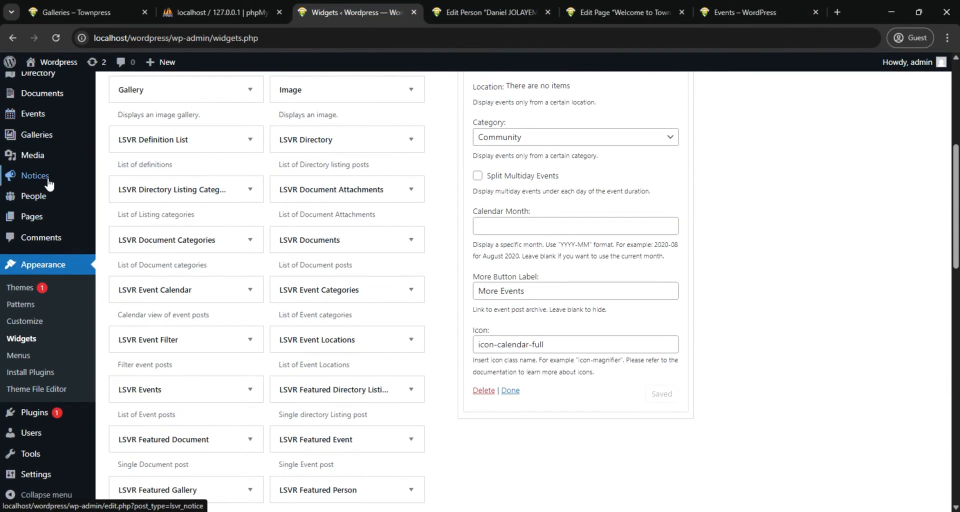
click(34, 323)
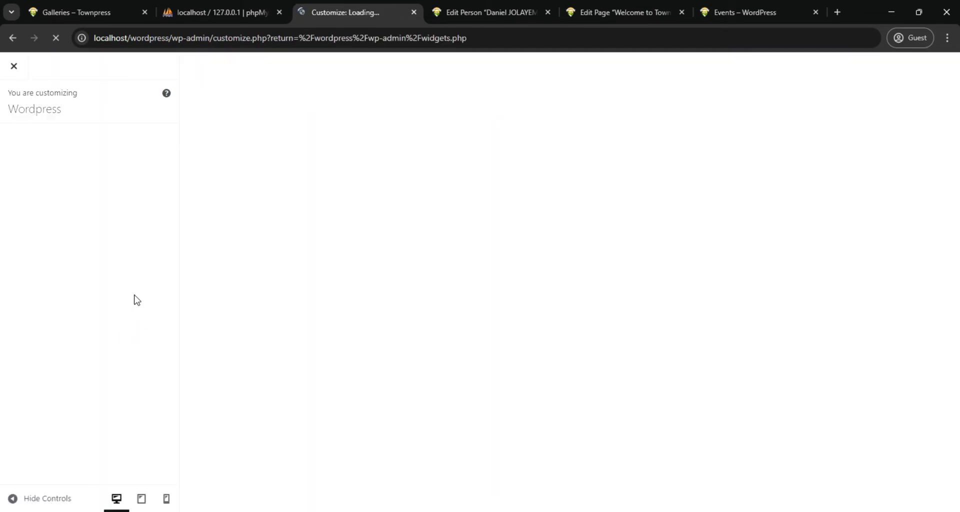
scroll(65, 371, down, 1)
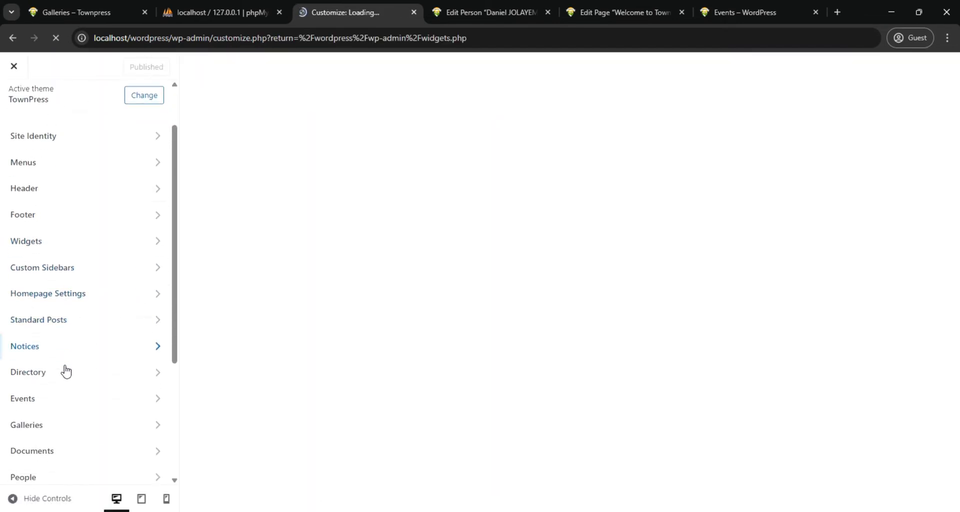
scroll(65, 371, down, 1)
click(67, 338)
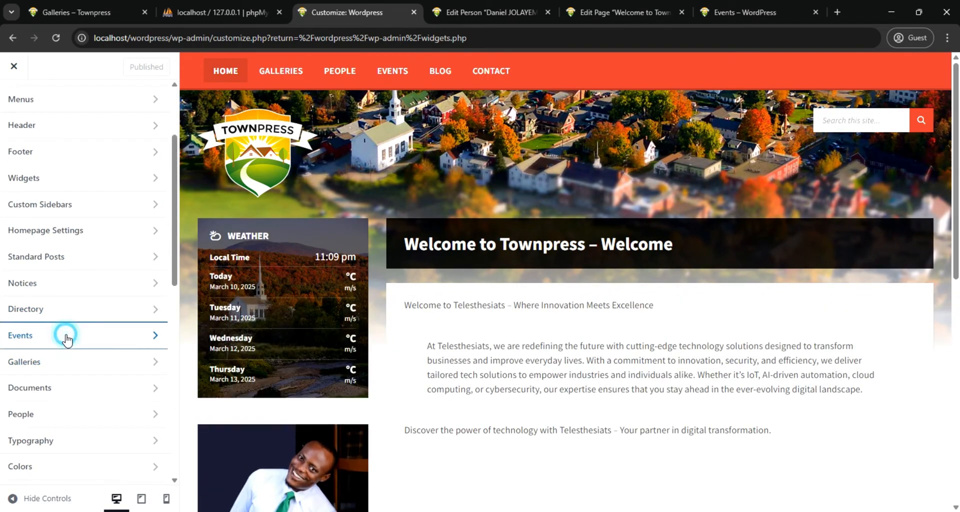
scroll(120, 322, down, 4)
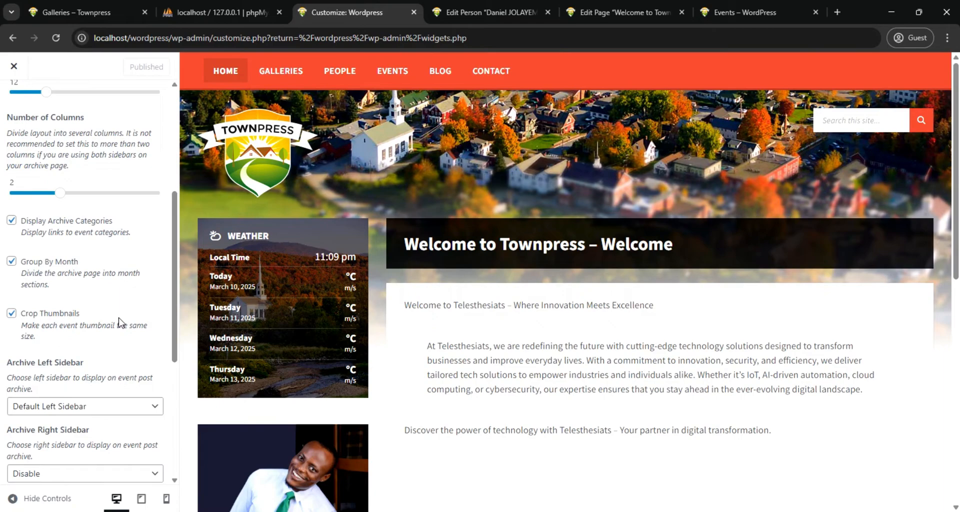
scroll(120, 322, down, 1)
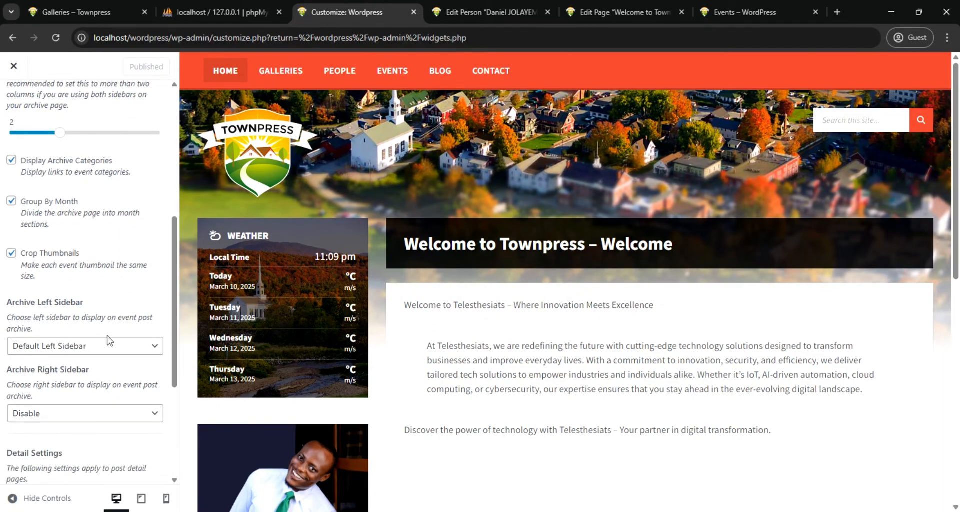
scroll(110, 345, down, 1)
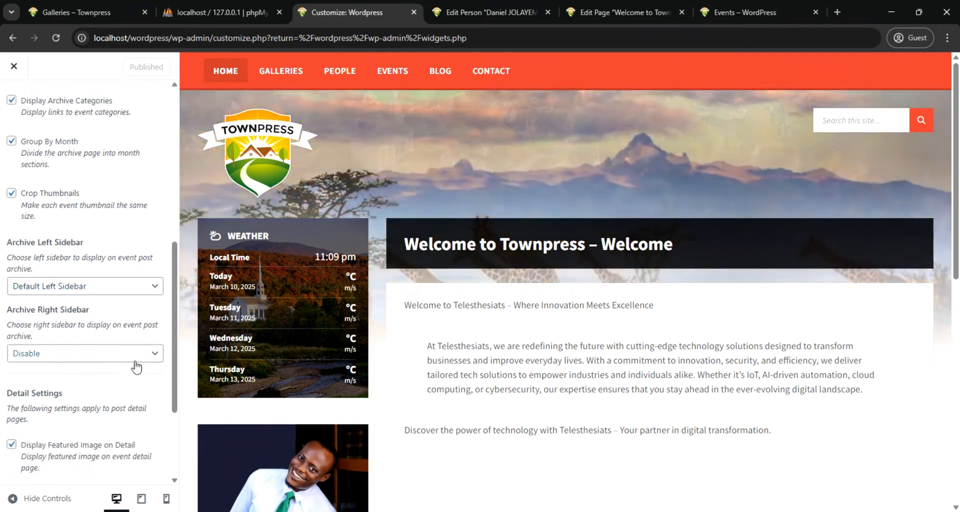
click(136, 356)
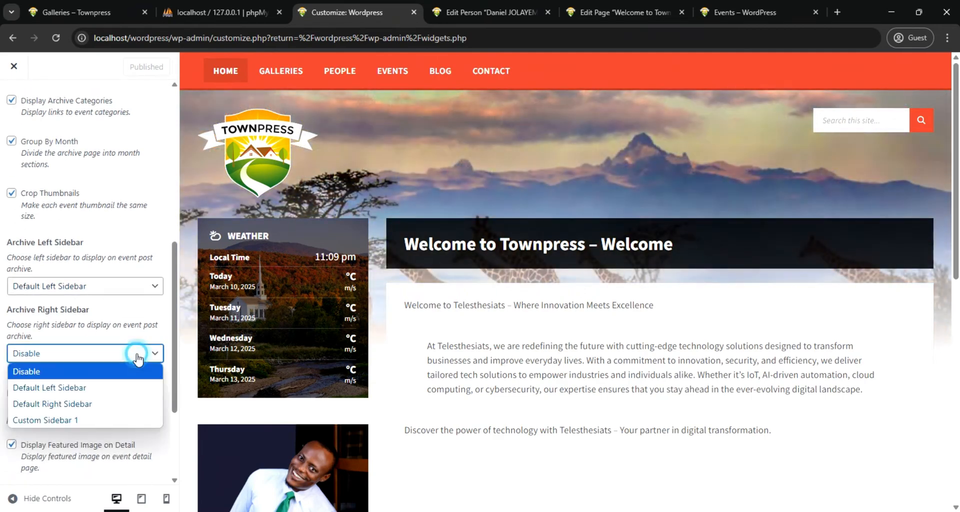
click(111, 404)
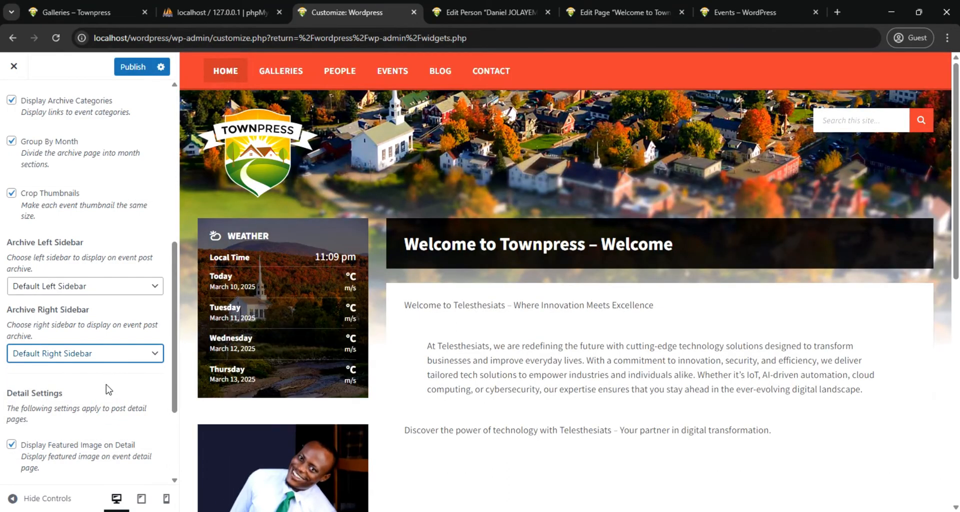
Set the Detail Right Sidebar for events to Default Right Sidebar and return to the site's Events page
scroll(112, 406, down, 2)
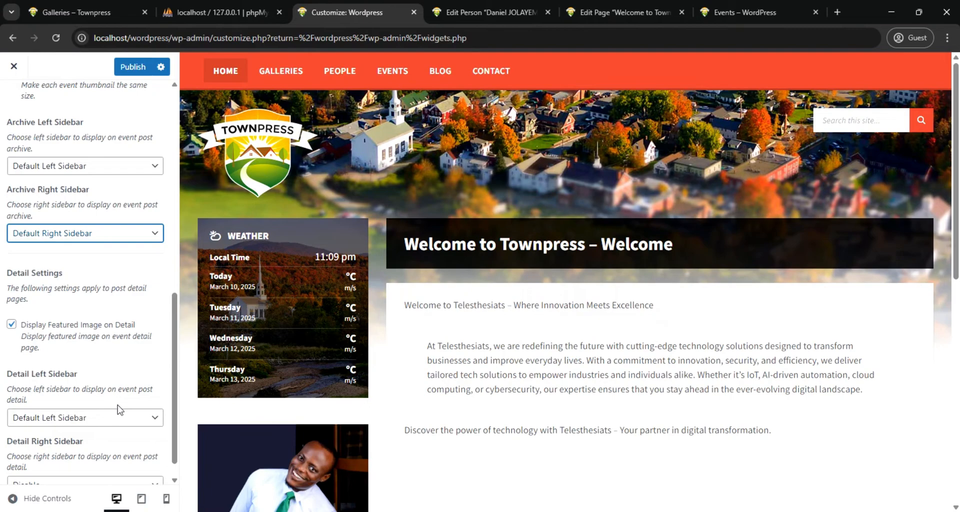
scroll(120, 410, down, 1)
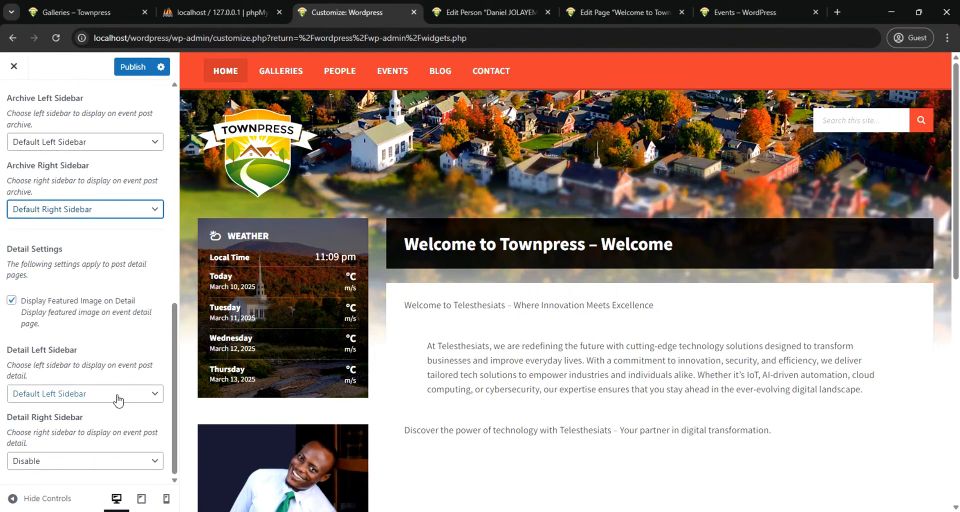
click(128, 466)
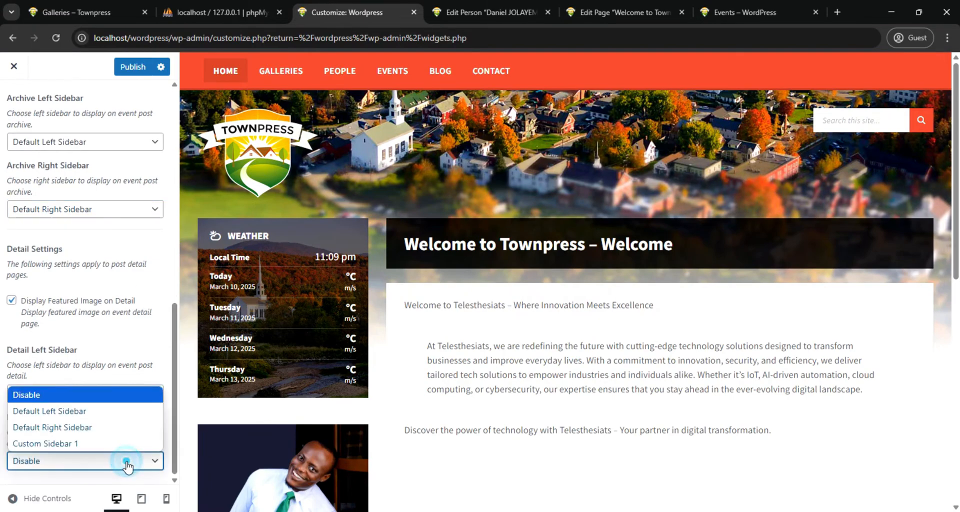
click(86, 428)
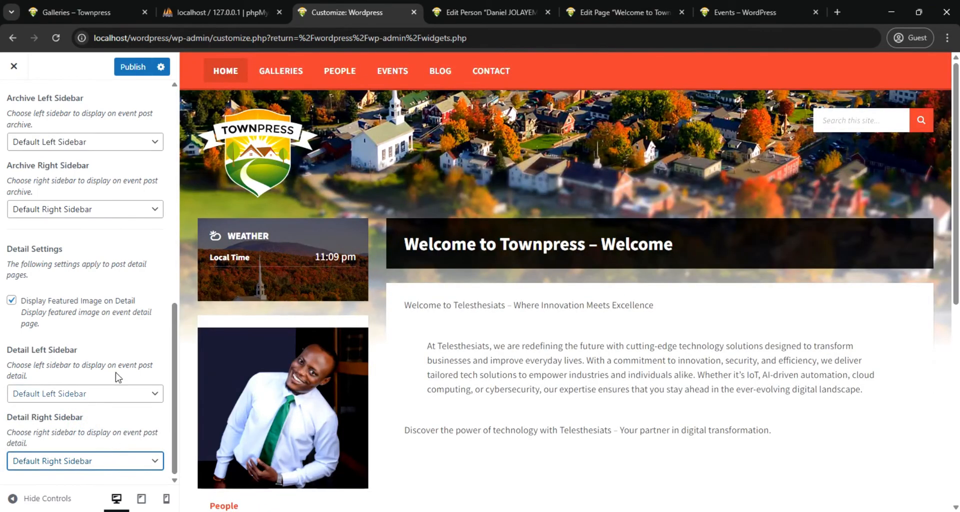
scroll(131, 280, up, 7)
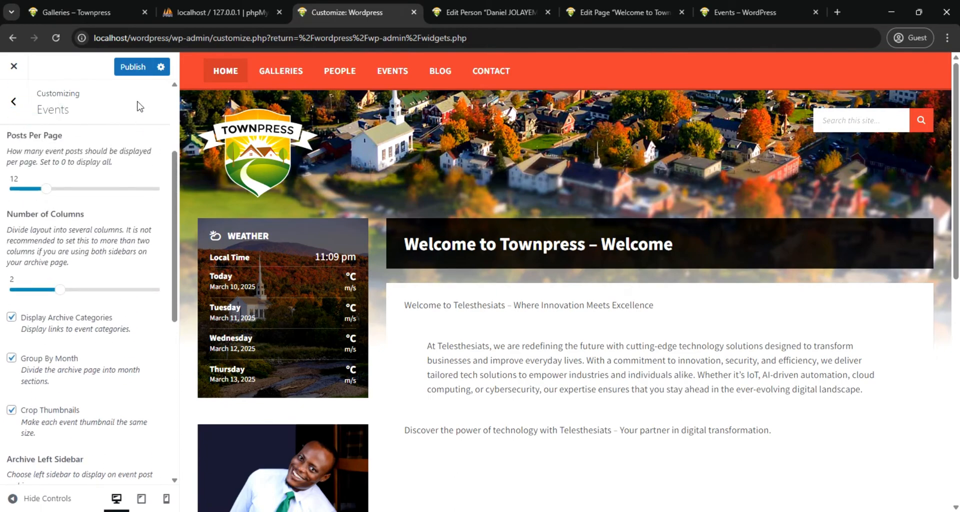
click(740, 12)
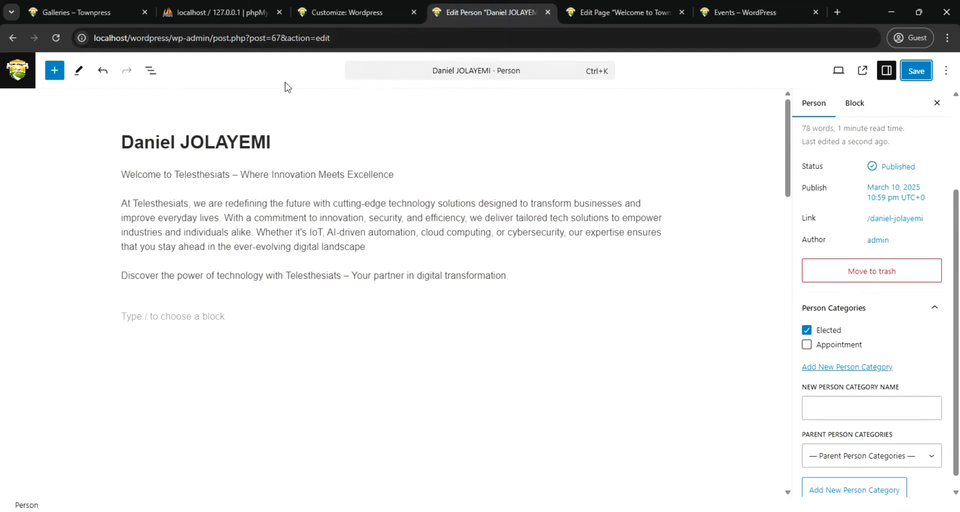
Leave the person editor and create a new event titled "Marathon"
click(17, 70)
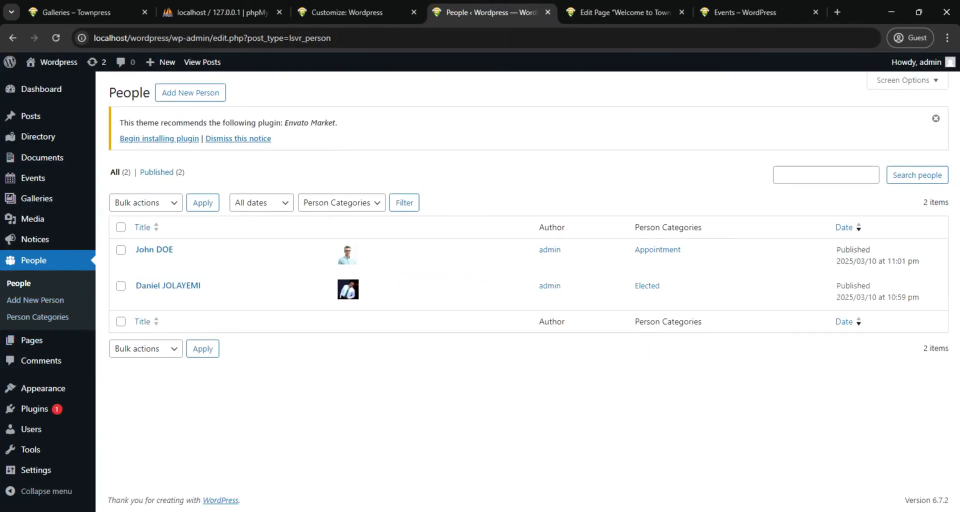
click(43, 177)
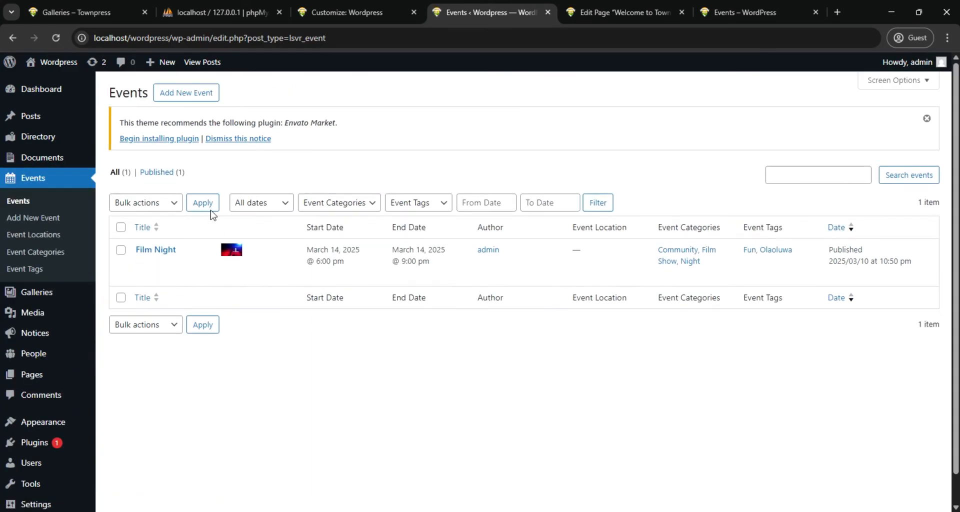
click(180, 92)
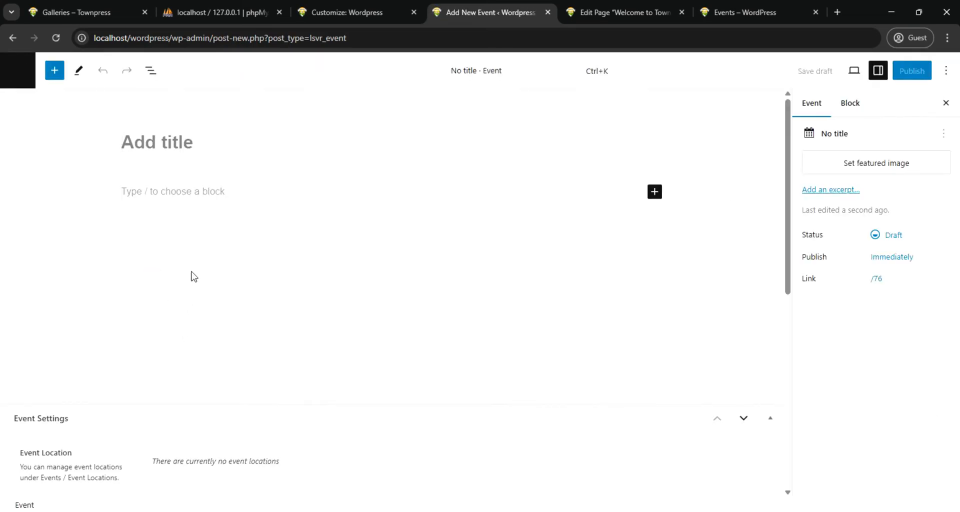
click(194, 143)
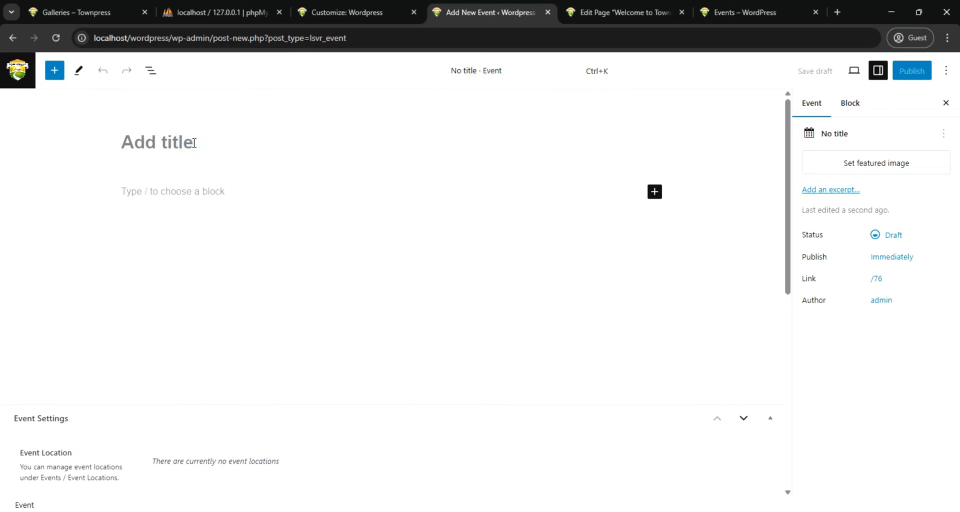
text(Ma)
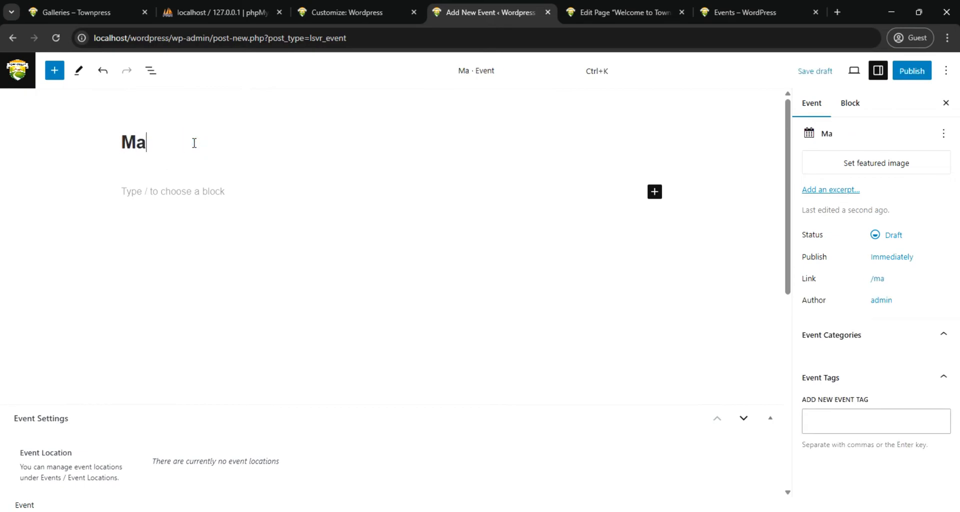
text(rathon)
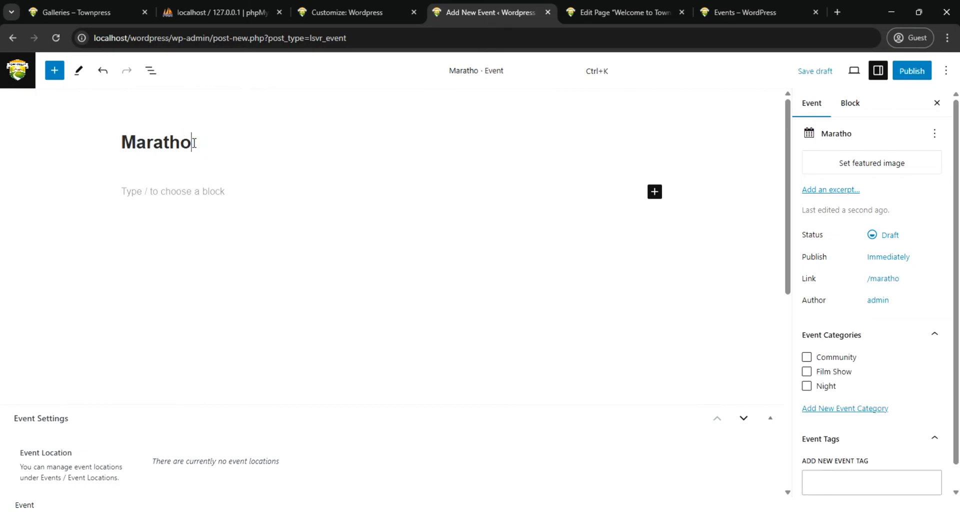
Add the paragraph "Get fitness..." to the Marathon event, give it a white background, and return to the event's settings
click(175, 189)
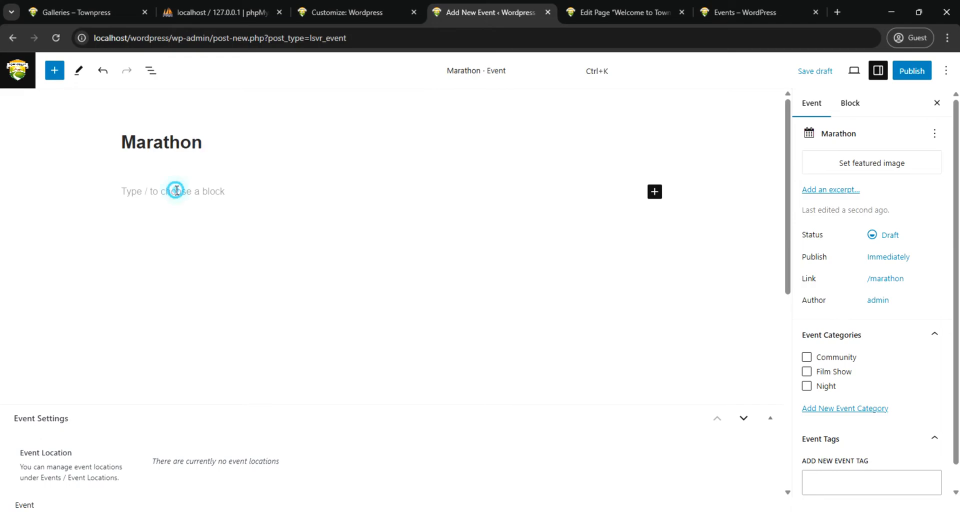
text(Get fitness)
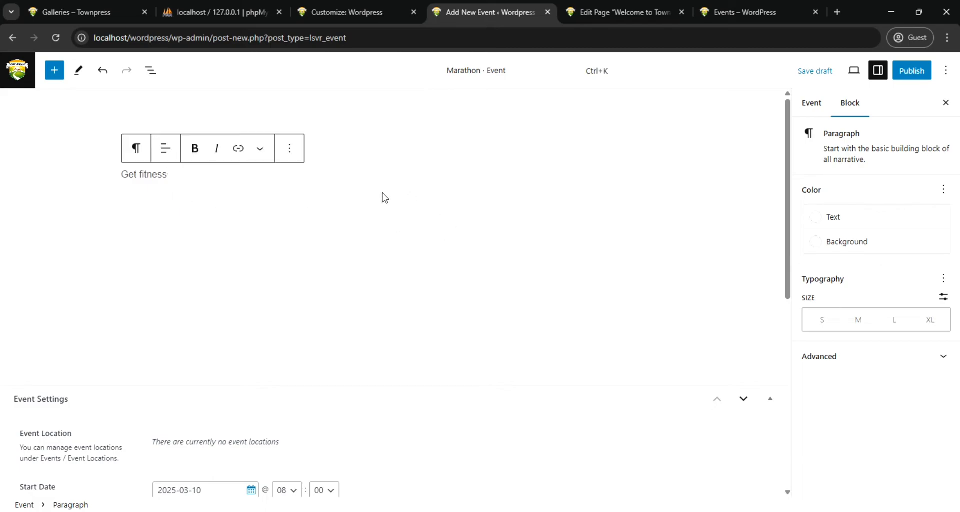
text(...)
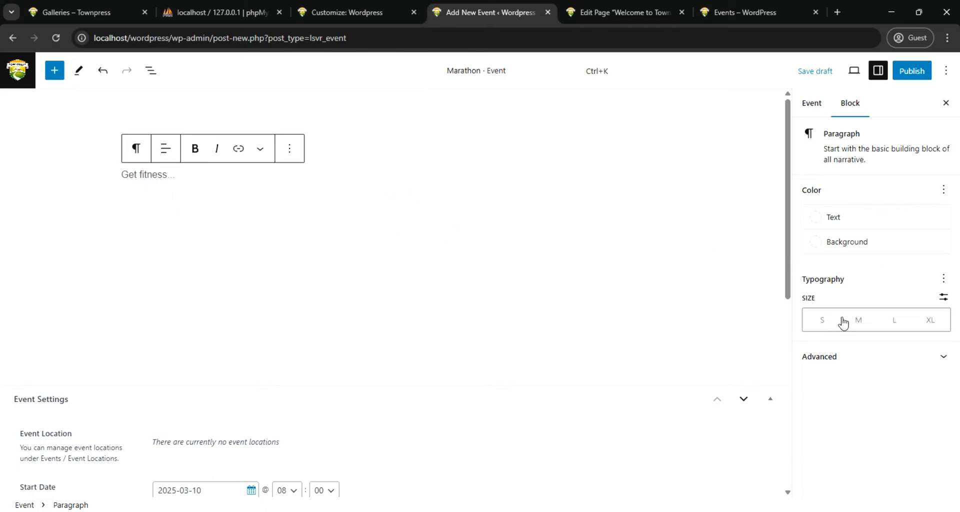
click(820, 247)
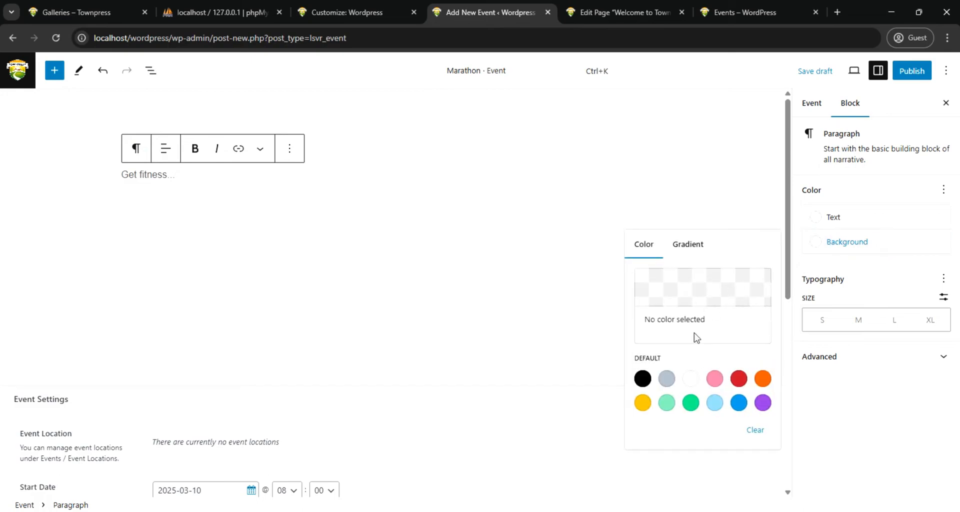
click(689, 379)
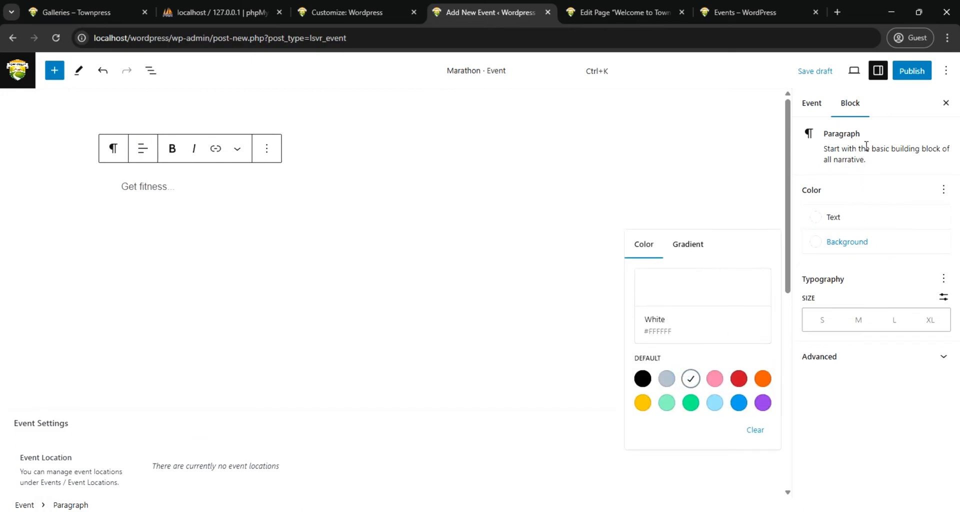
click(811, 103)
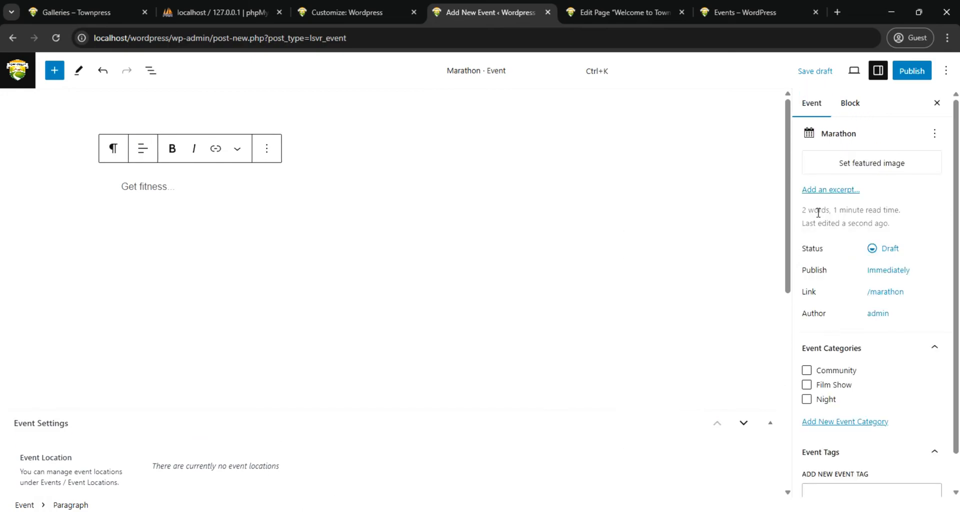
Create a new event category named "Sport" and assign it to the Marathon event
scroll(845, 440, down, 1)
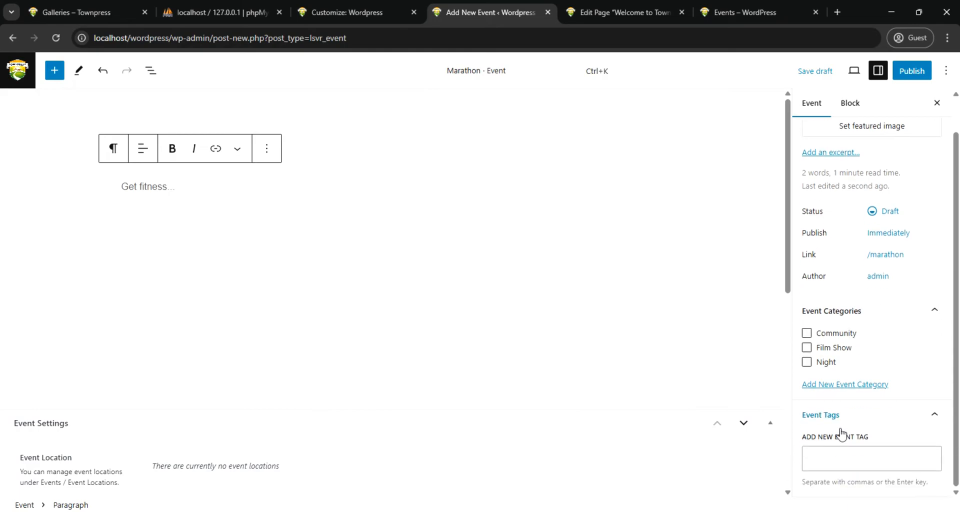
click(864, 386)
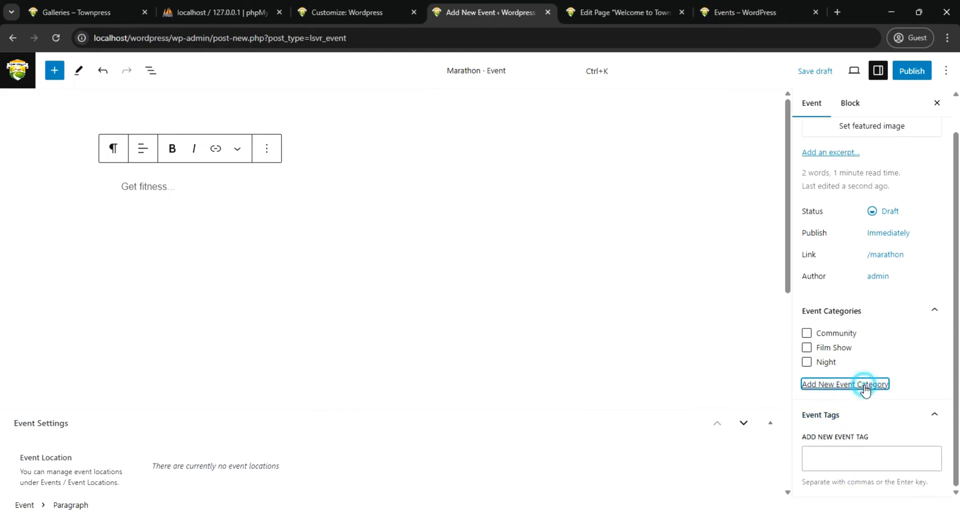
click(858, 428)
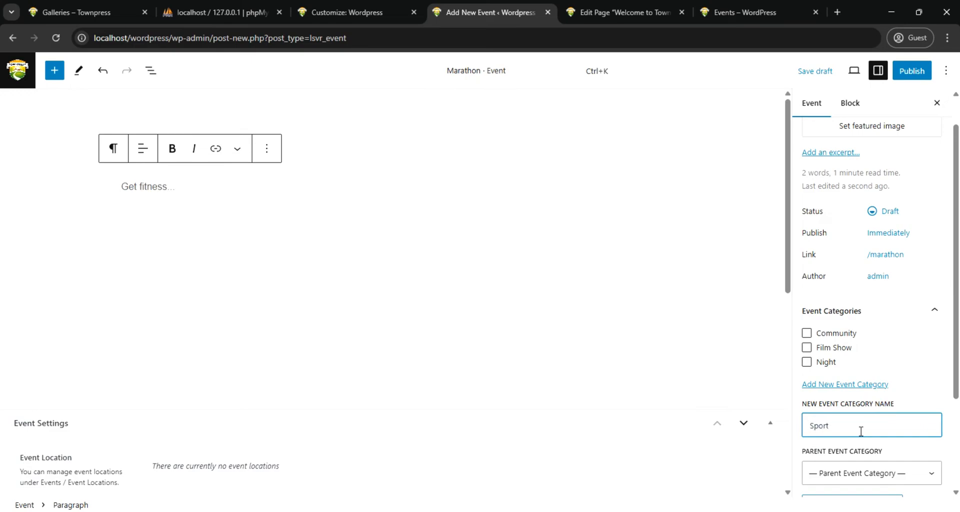
scroll(861, 431, down, 3)
click(853, 379)
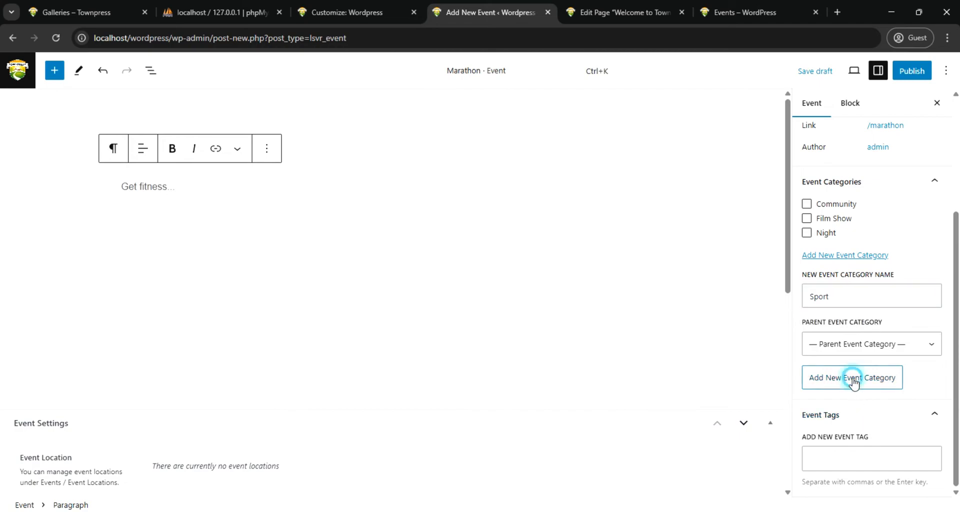
Add the event tags "marathon" and "endurance" to the Marathon event
click(838, 456)
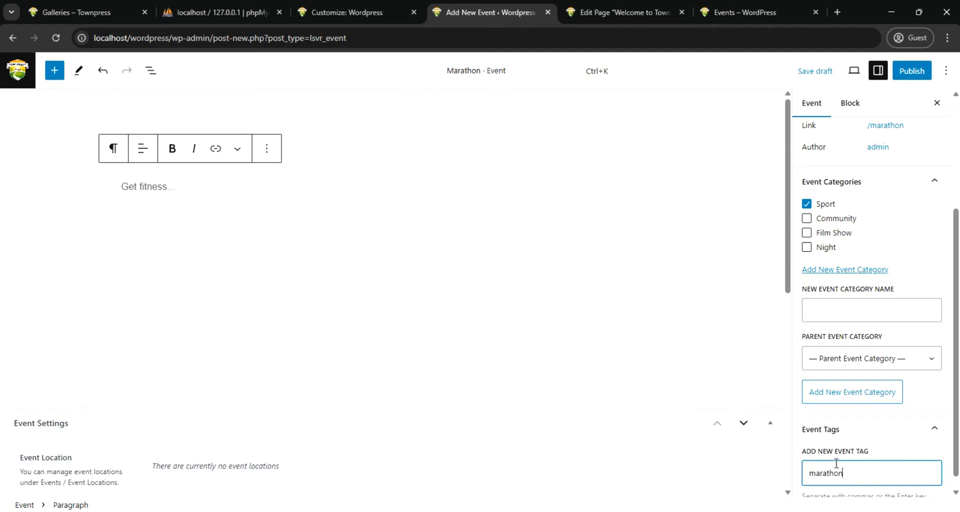
scroll(887, 475, down, 1)
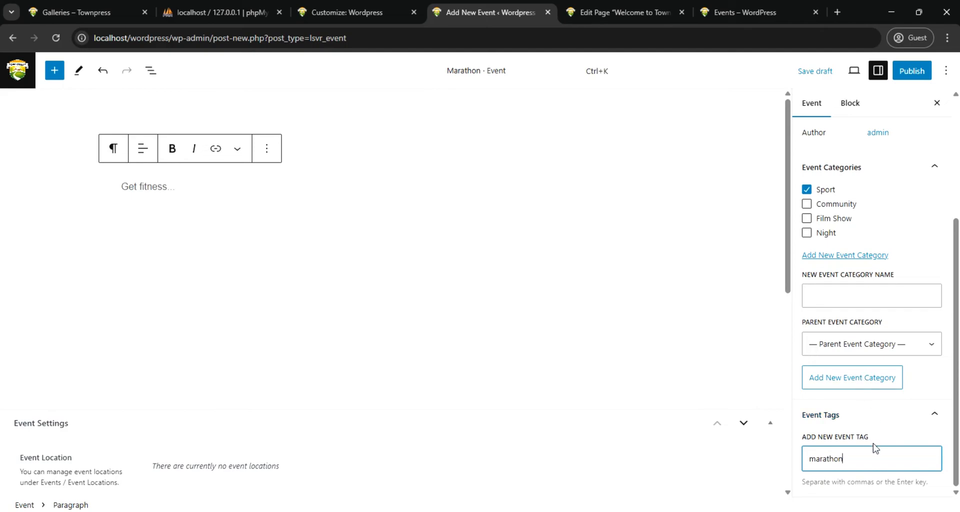
key(Return)
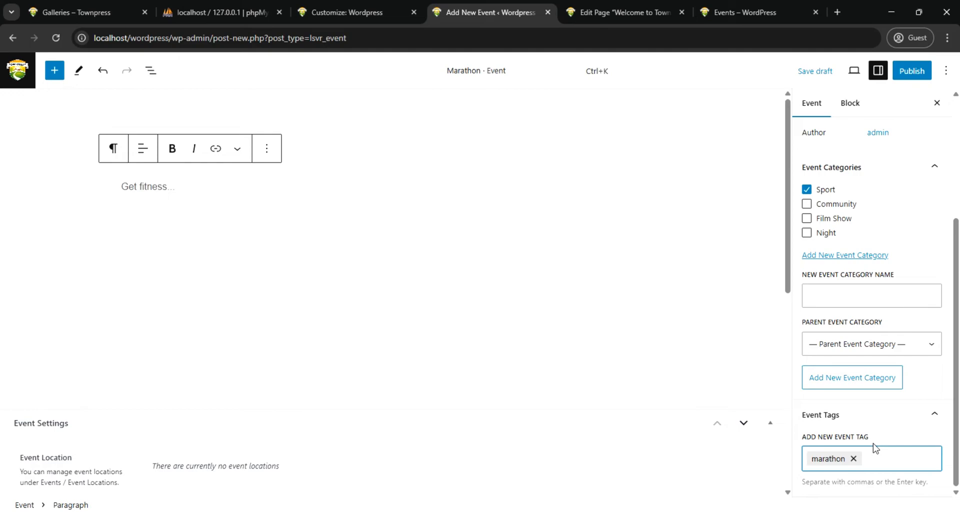
text(enduranc)
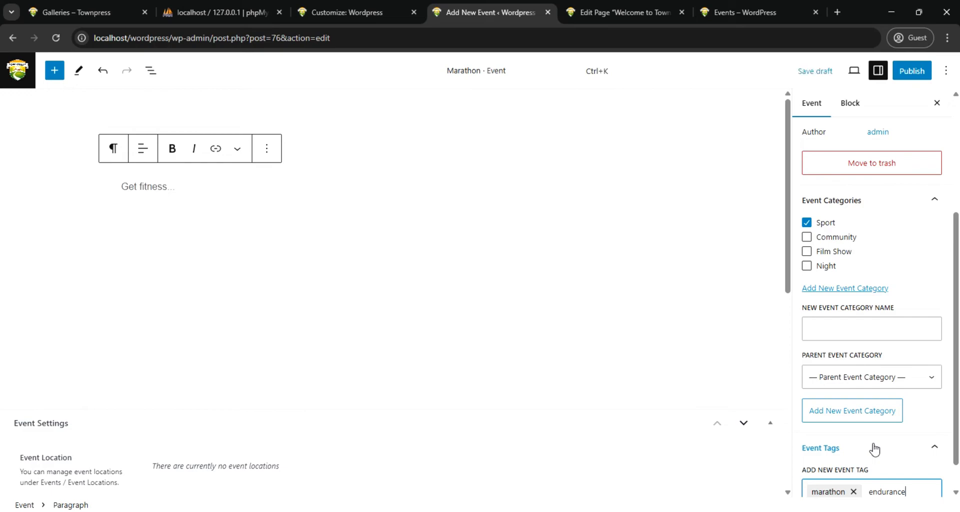
text(e)
key(Return)
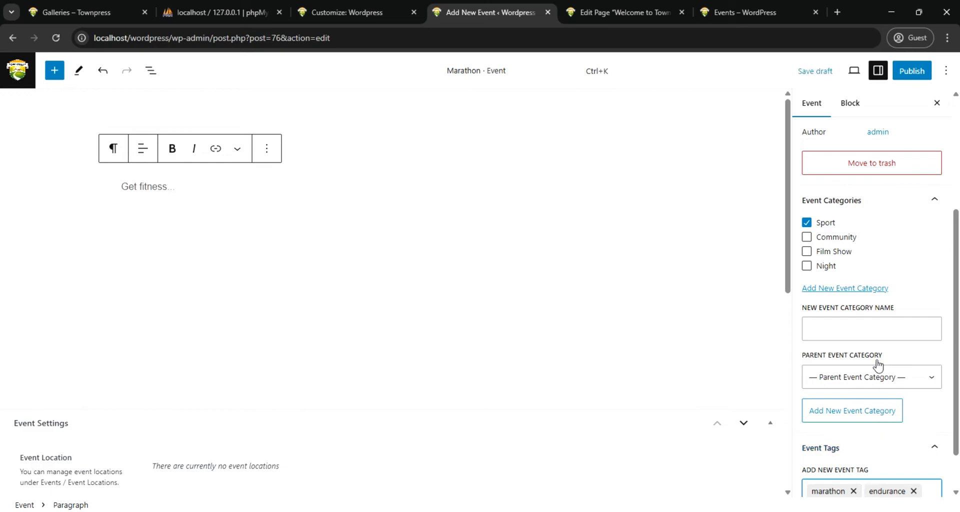
scroll(883, 290, up, 2)
scroll(883, 284, down, 3)
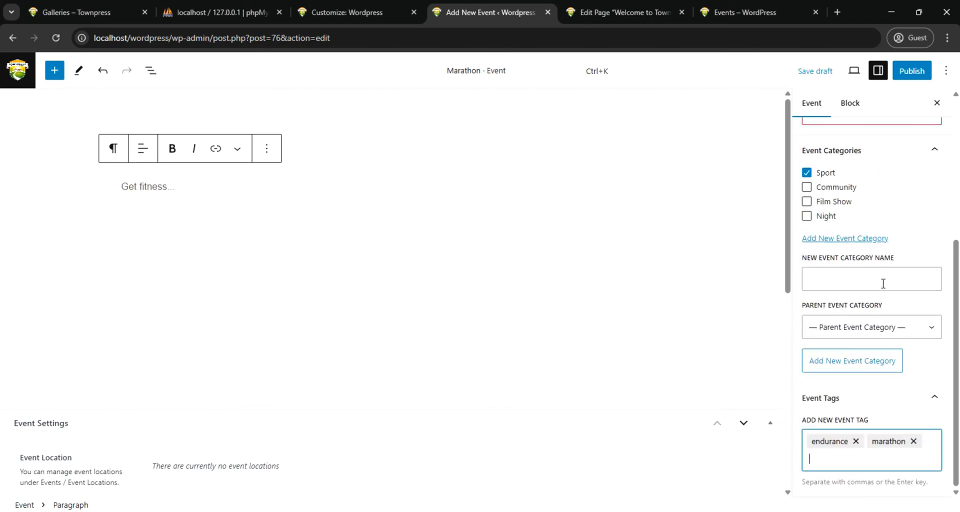
scroll(840, 302, up, 1)
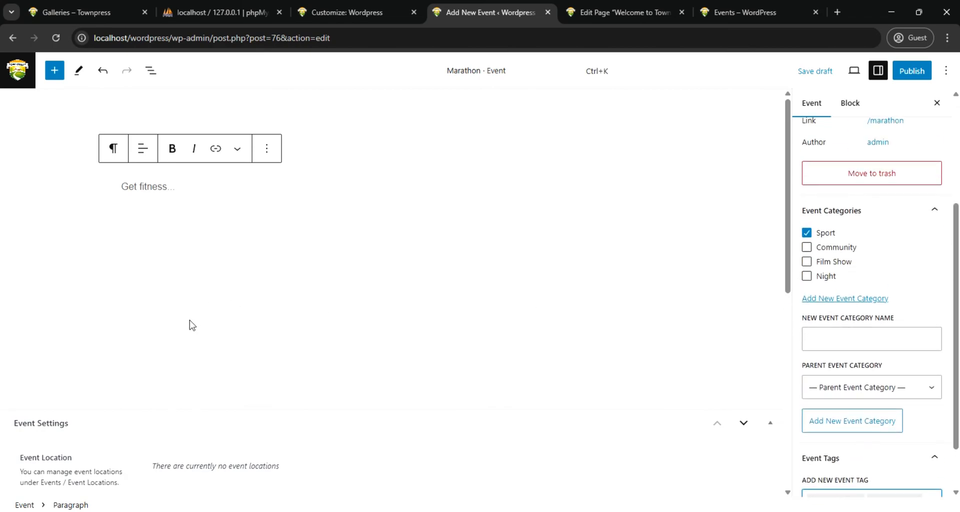
Set both the start date and the end date of the Marathon event to 2025-03-26
scroll(198, 330, down, 3)
scroll(617, 234, up, 2)
scroll(275, 257, down, 3)
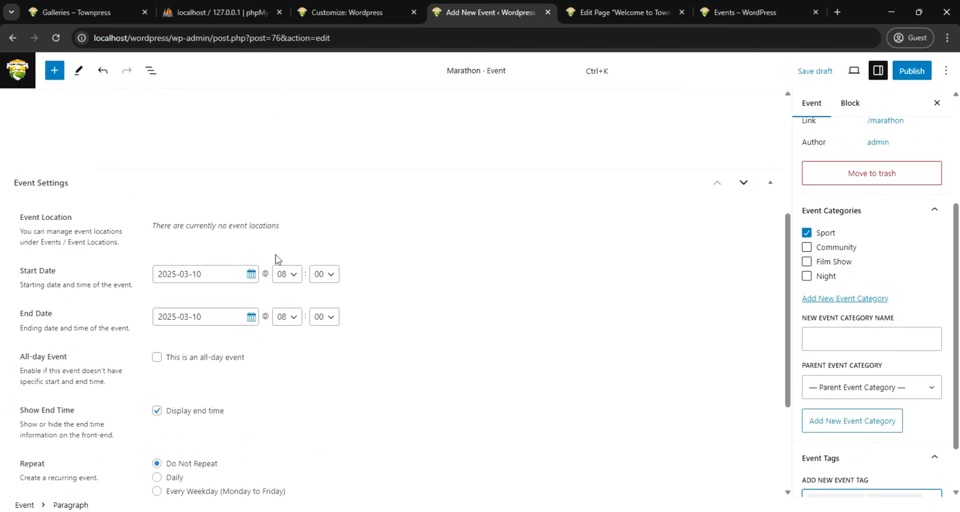
click(251, 275)
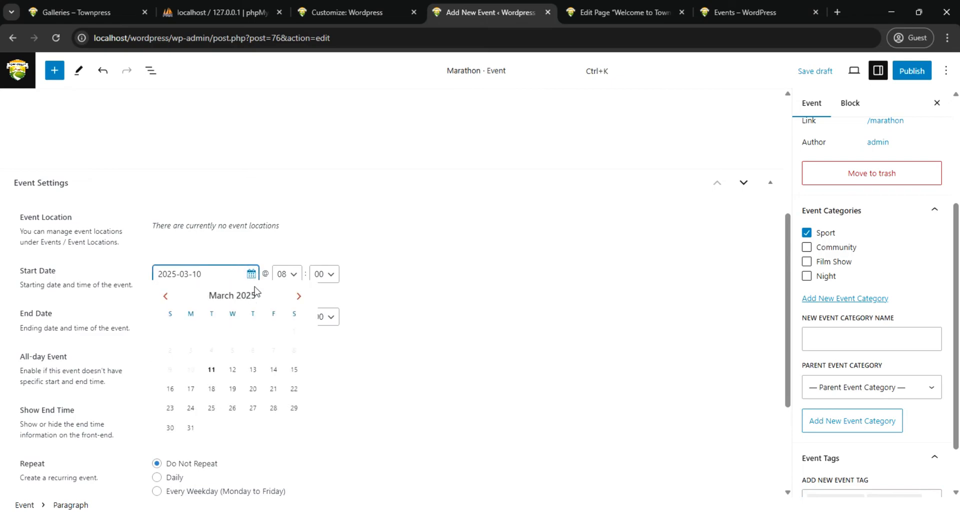
click(233, 408)
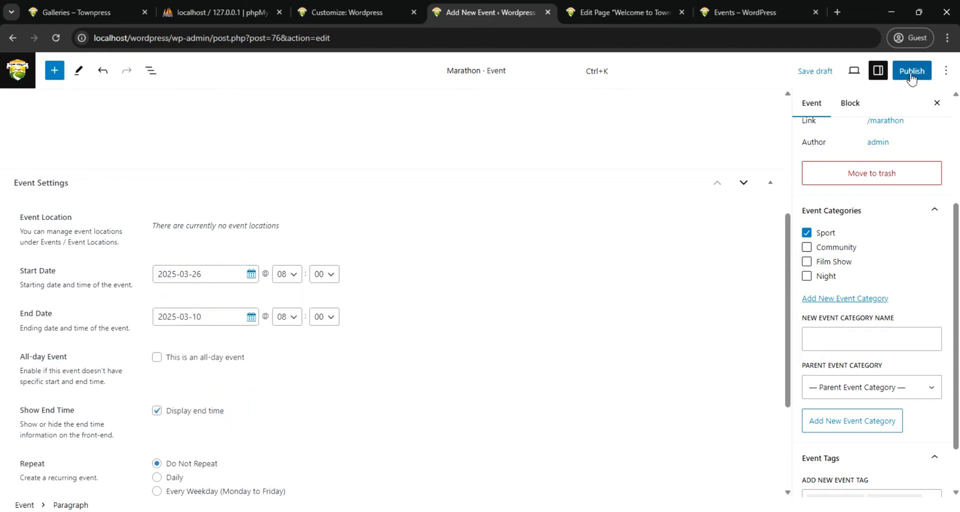
click(251, 320)
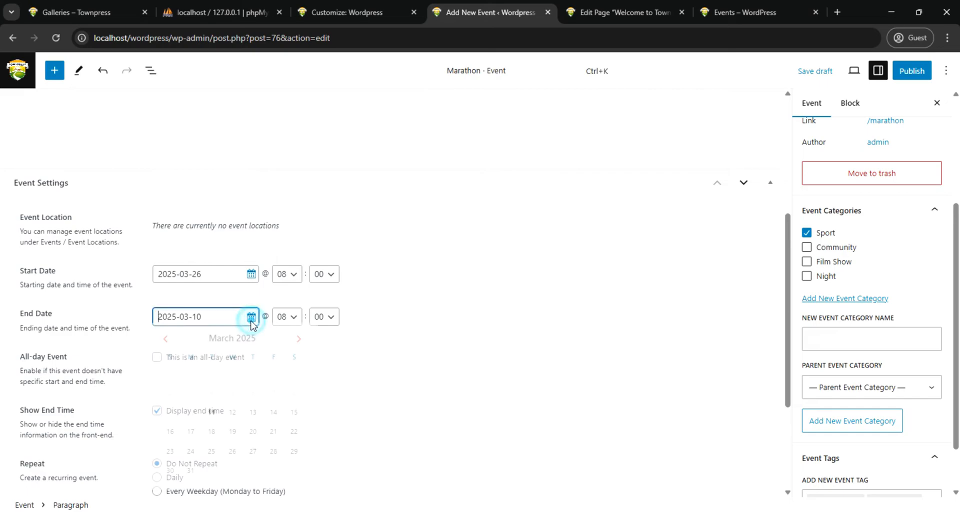
click(232, 453)
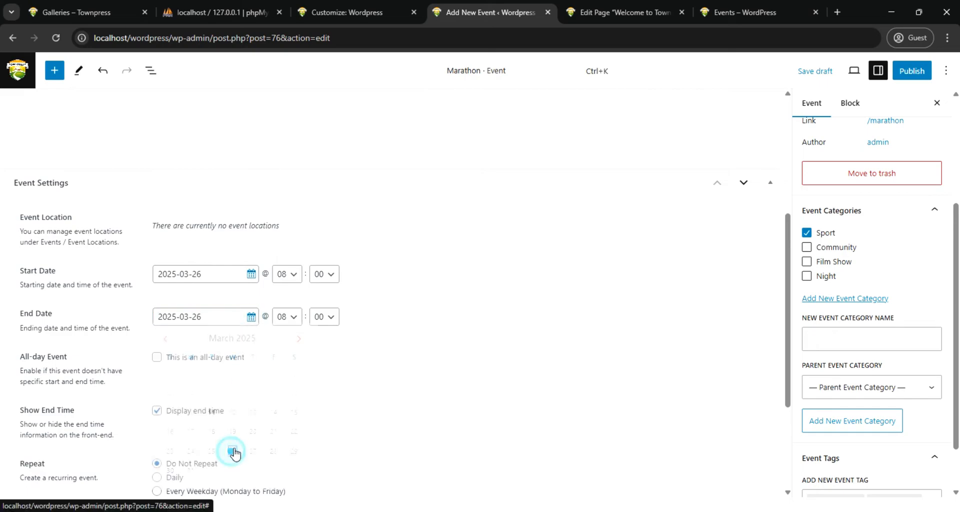
Set the event's start time to 07:00 and its end time to 11:00
click(292, 280)
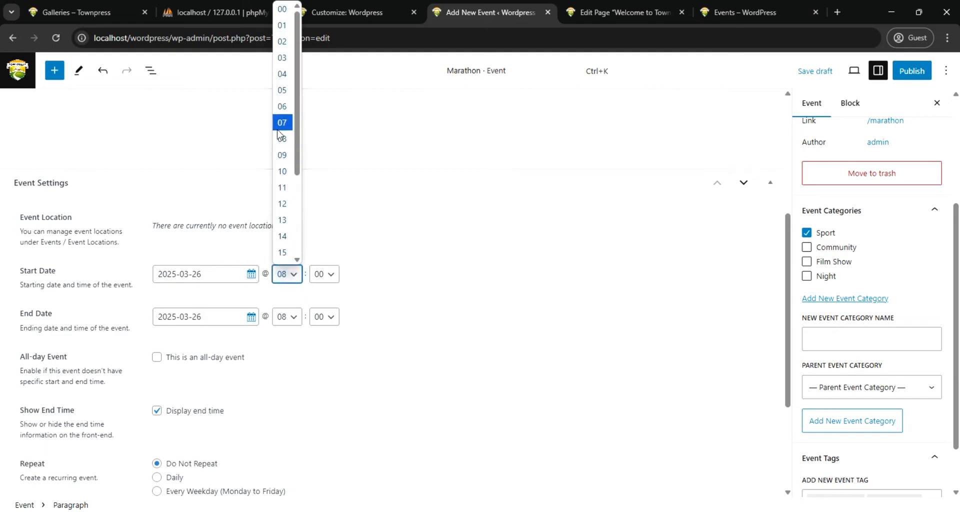
click(281, 123)
click(291, 317)
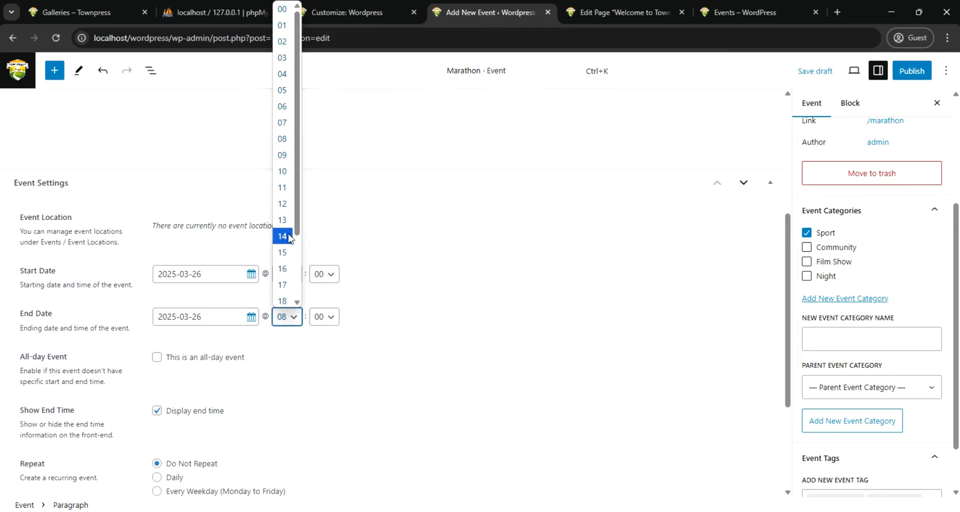
click(283, 188)
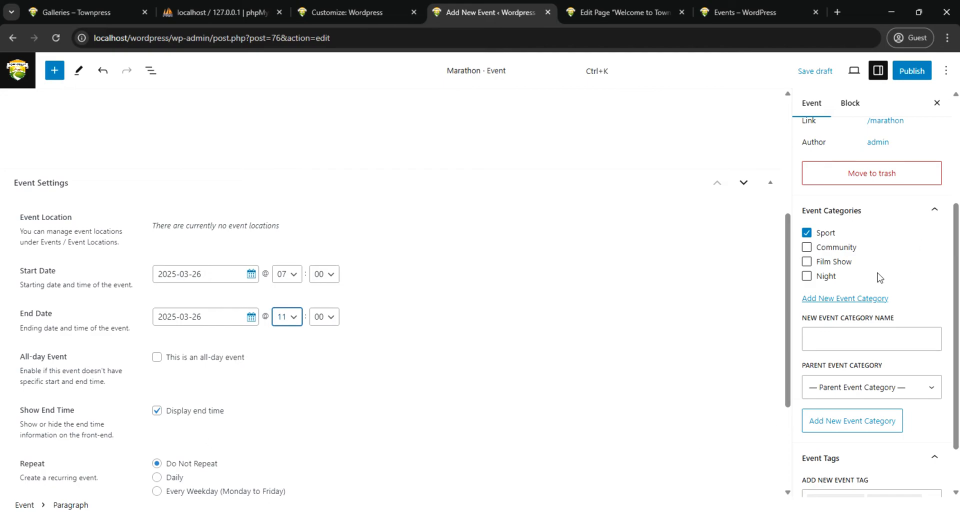
Open the featured image selection for the Marathon event and look through the existing media library images
scroll(877, 274, up, 3)
scroll(874, 277, down, 4)
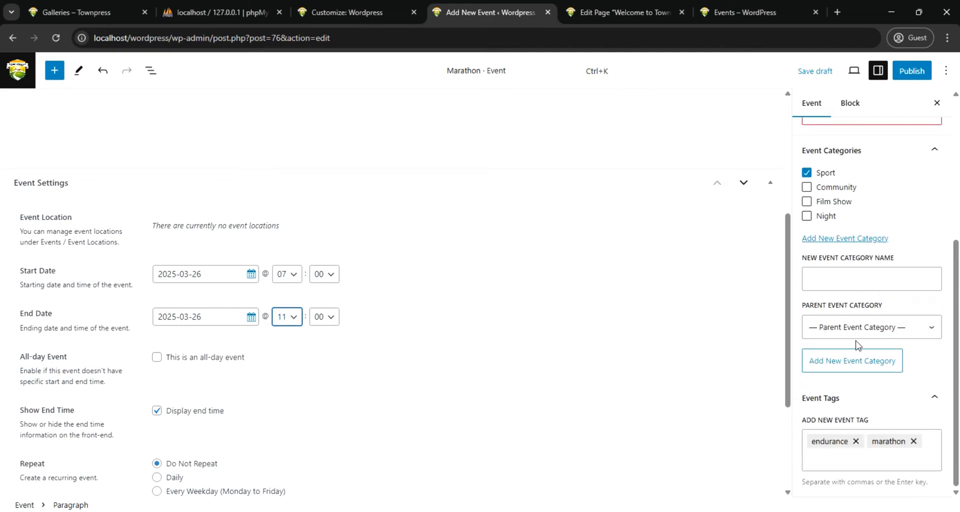
scroll(850, 190, up, 5)
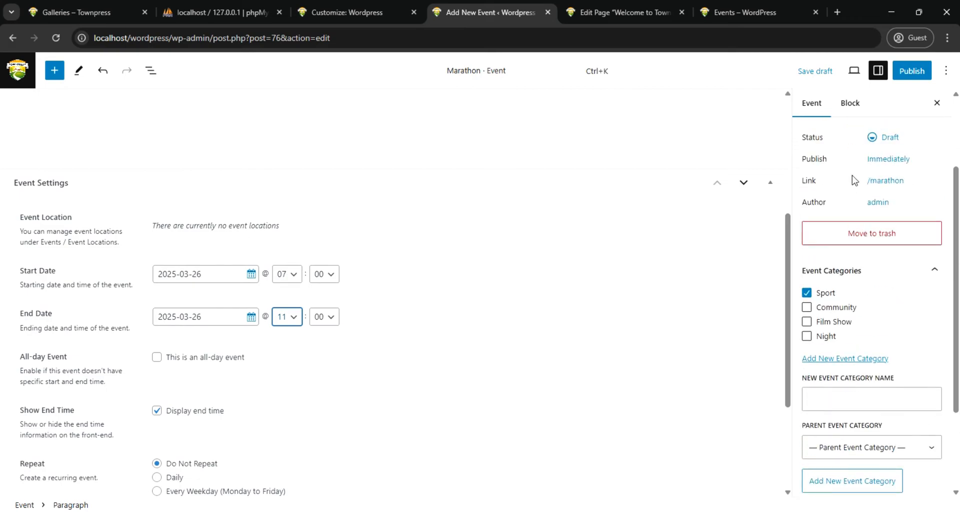
click(860, 170)
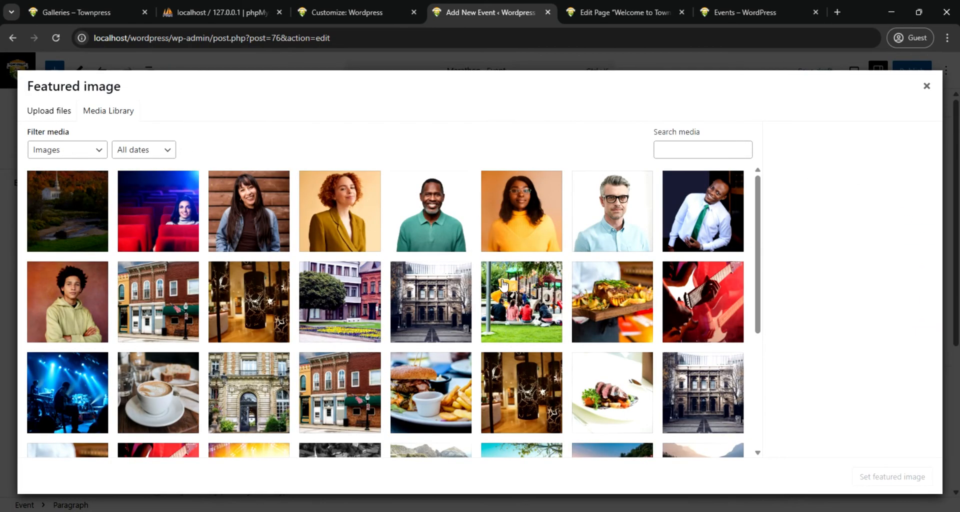
scroll(520, 290, down, 3)
scroll(520, 290, down, 3)
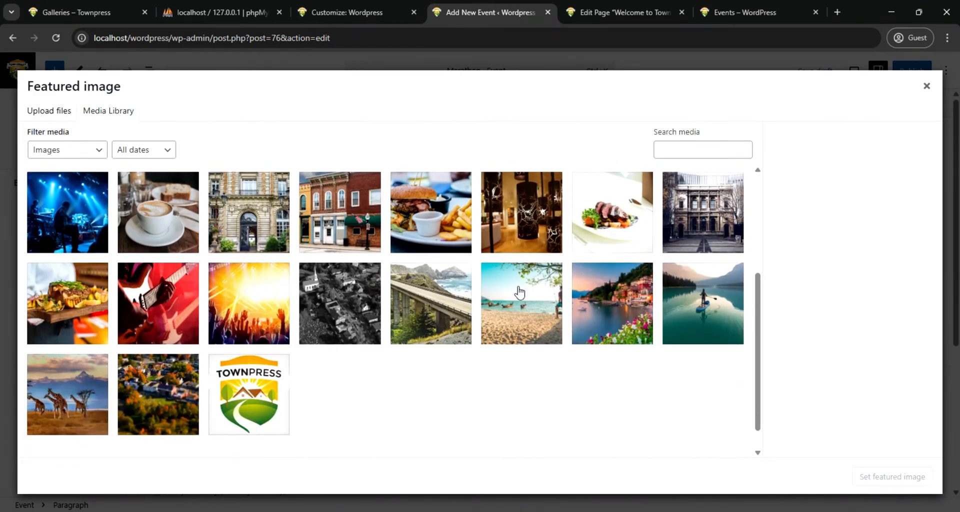
scroll(300, 235, up, 5)
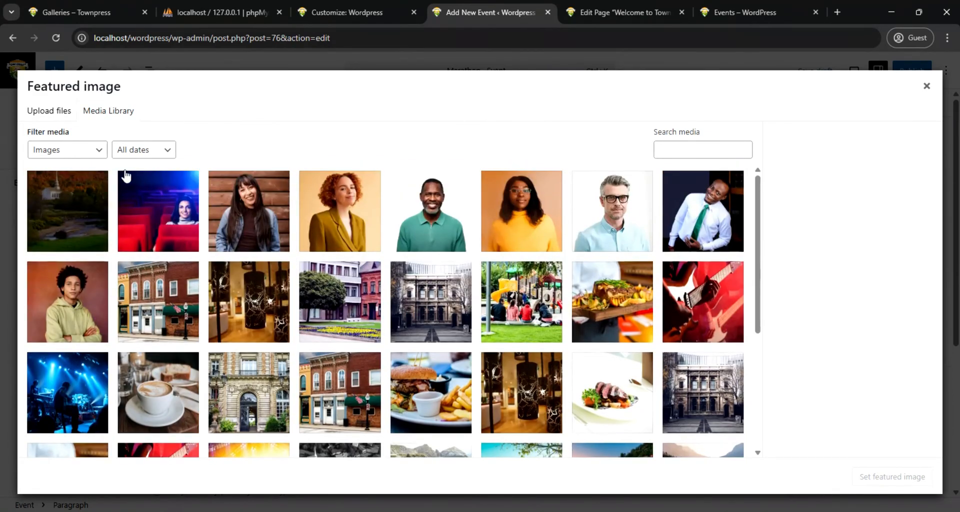
Upload article-02-large-600x360 from the Annual Marathon folder and set it as the event's featured image
click(30, 113)
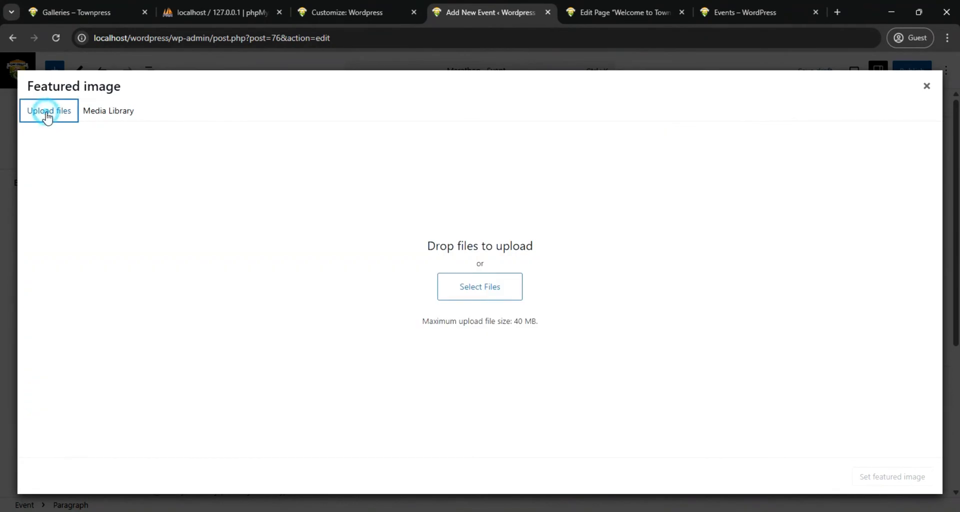
click(471, 289)
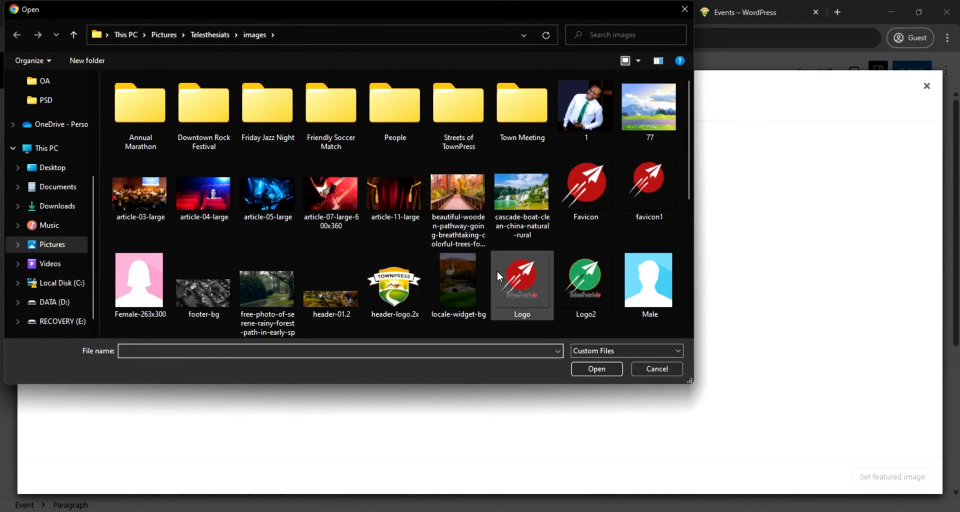
scroll(497, 271, down, 5)
scroll(497, 277, up, 5)
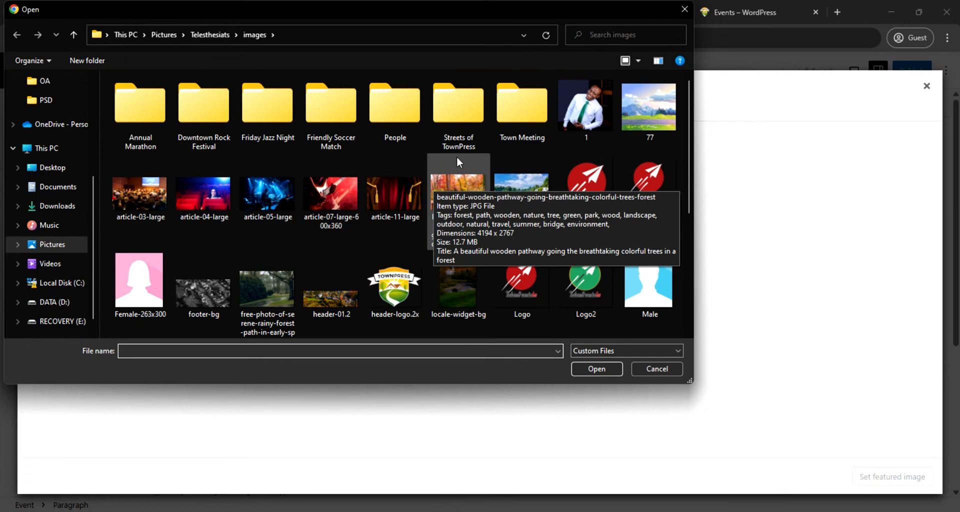
double_click(133, 121)
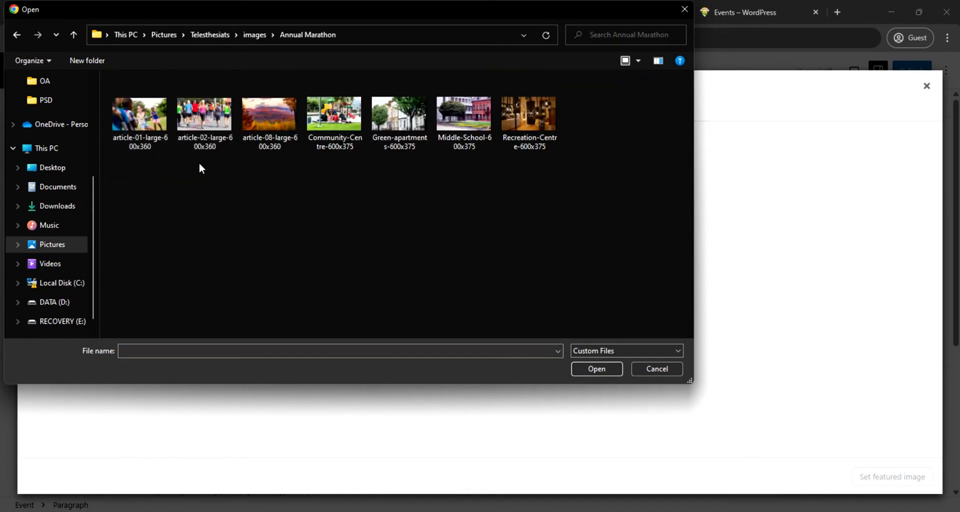
click(207, 129)
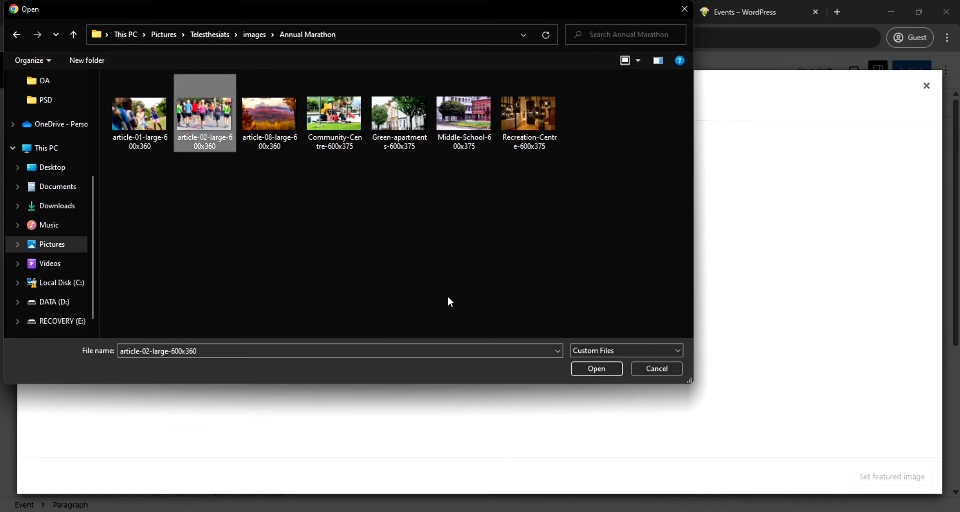
click(595, 368)
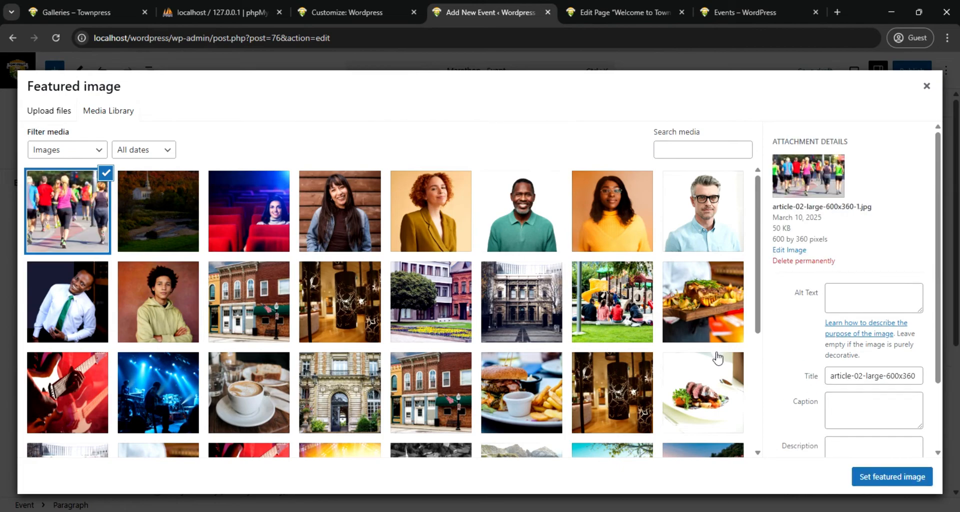
click(893, 479)
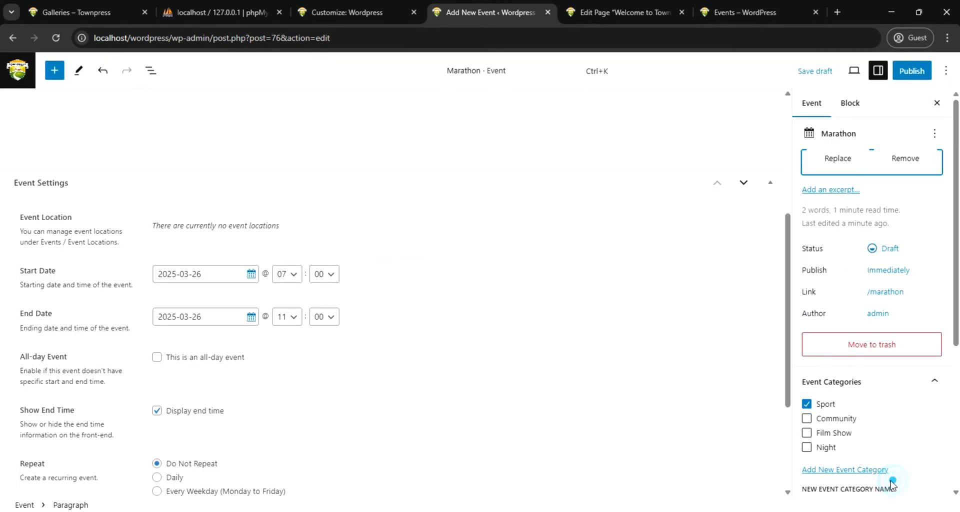
Publish the Marathon event and reload the site's Events page to check the listing
click(912, 70)
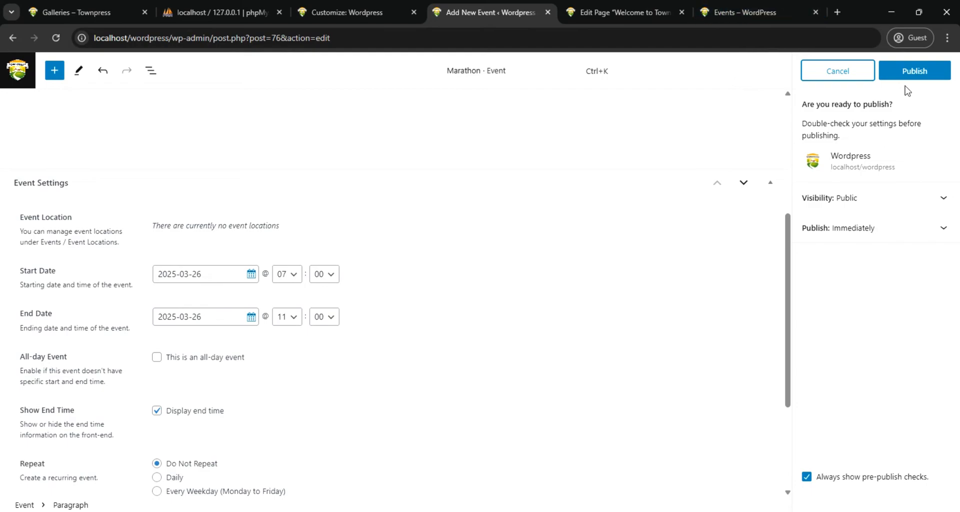
click(913, 71)
mouse_move(724, 12)
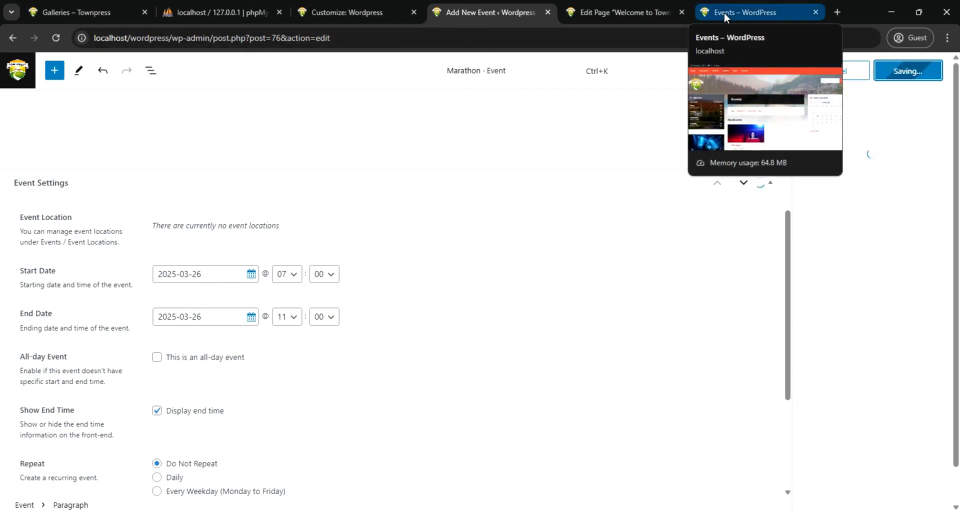
click(724, 12)
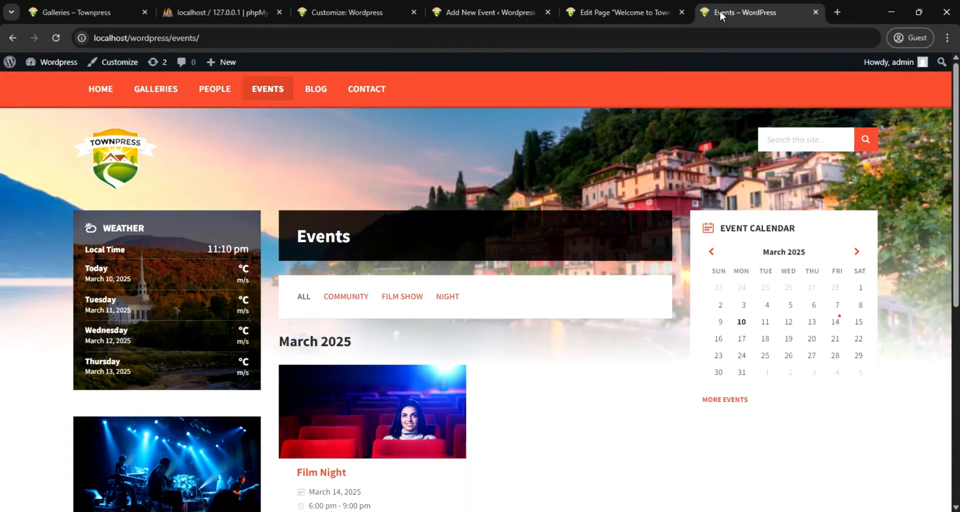
click(56, 38)
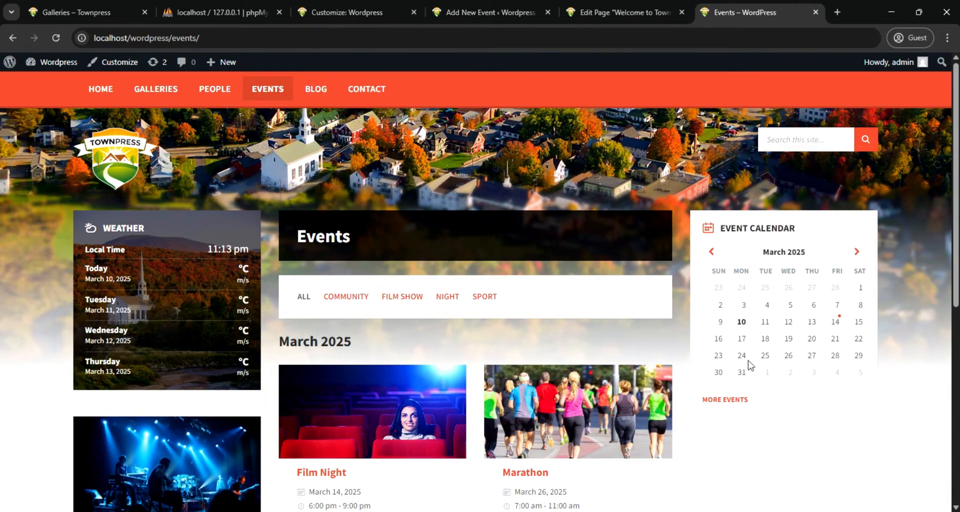
Reload the site's Events page and review the Marathon event's date, all-day and repeat settings in the editor
click(56, 37)
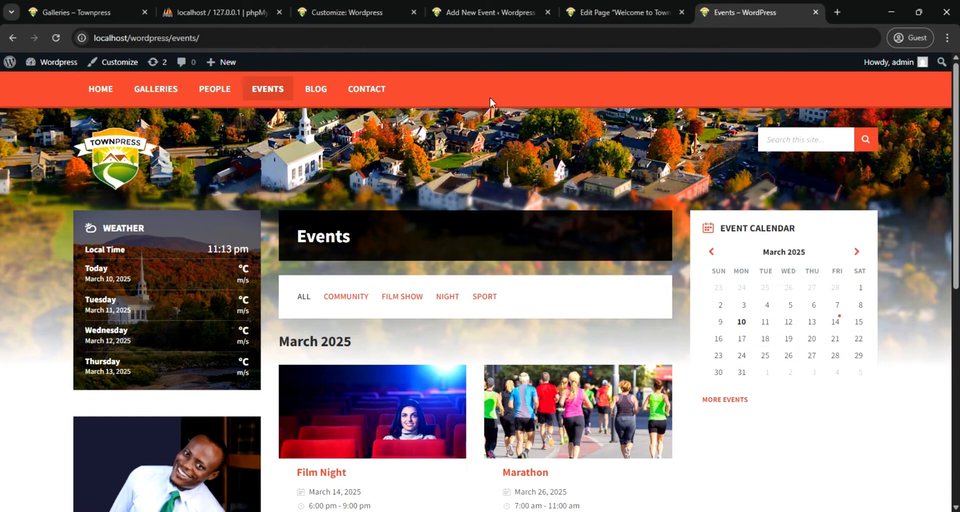
click(485, 11)
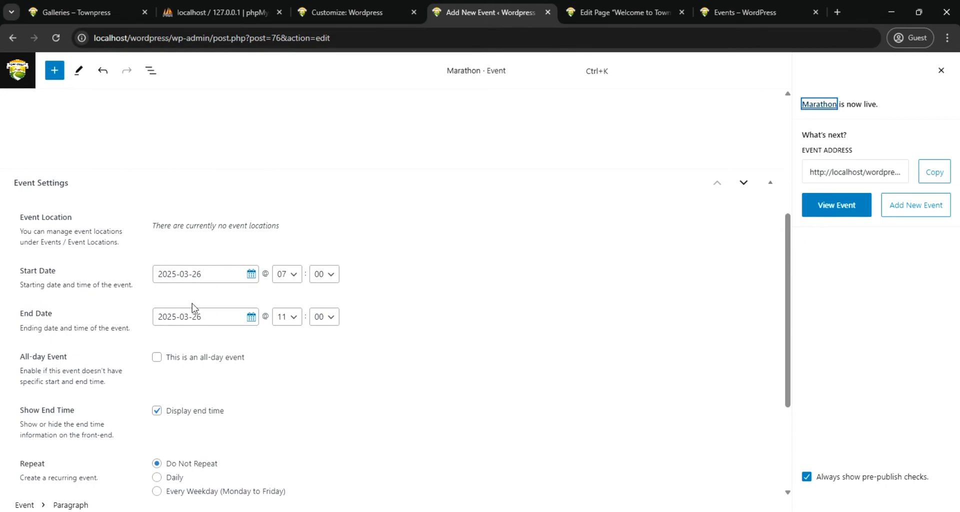
scroll(268, 402, down, 3)
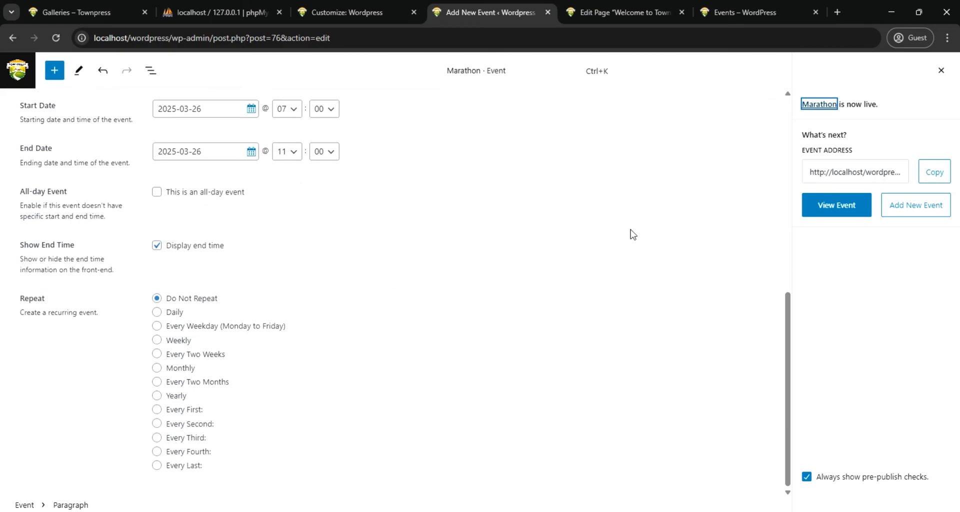
Reload the site's Events page and examine its event listing, calendar, sidebar widgets and the footer's featured event
click(744, 13)
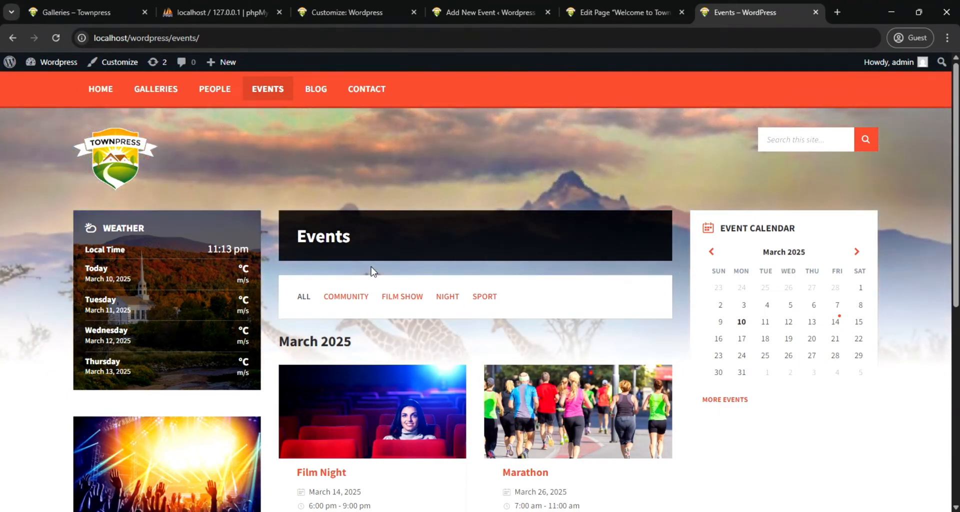
click(57, 36)
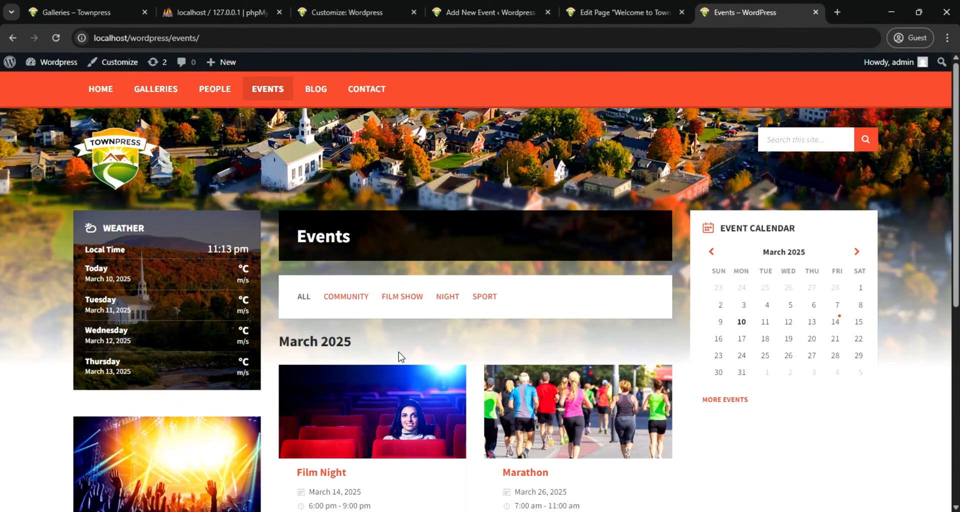
scroll(328, 297, down, 1)
scroll(328, 297, up, 1)
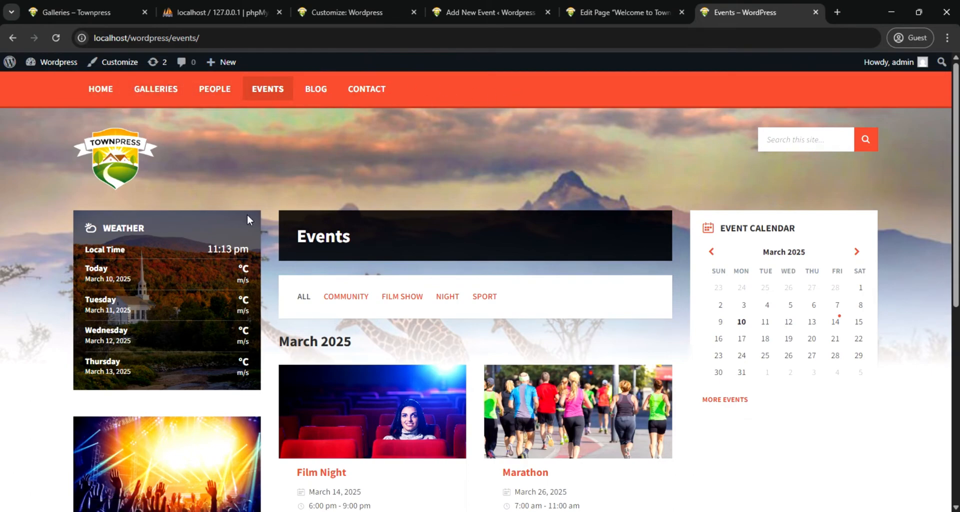
scroll(433, 220, down, 6)
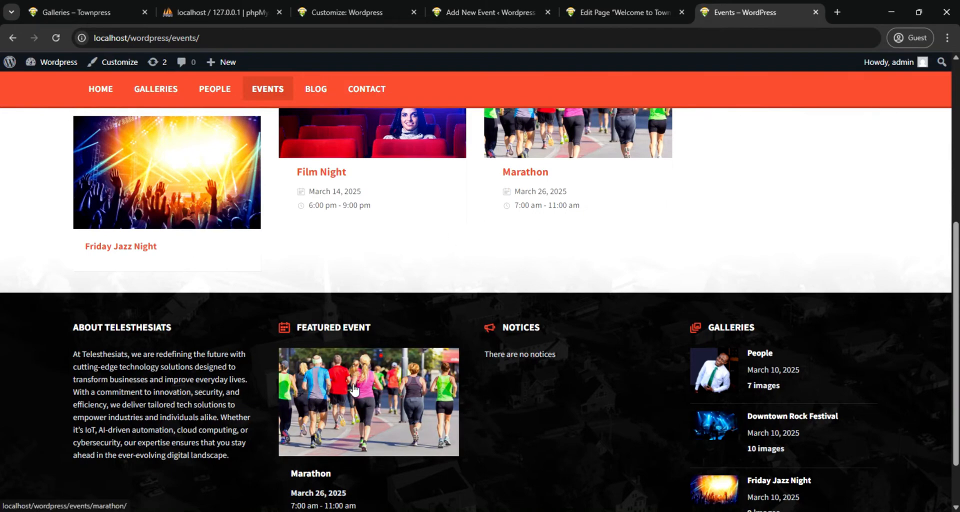
scroll(430, 313, up, 6)
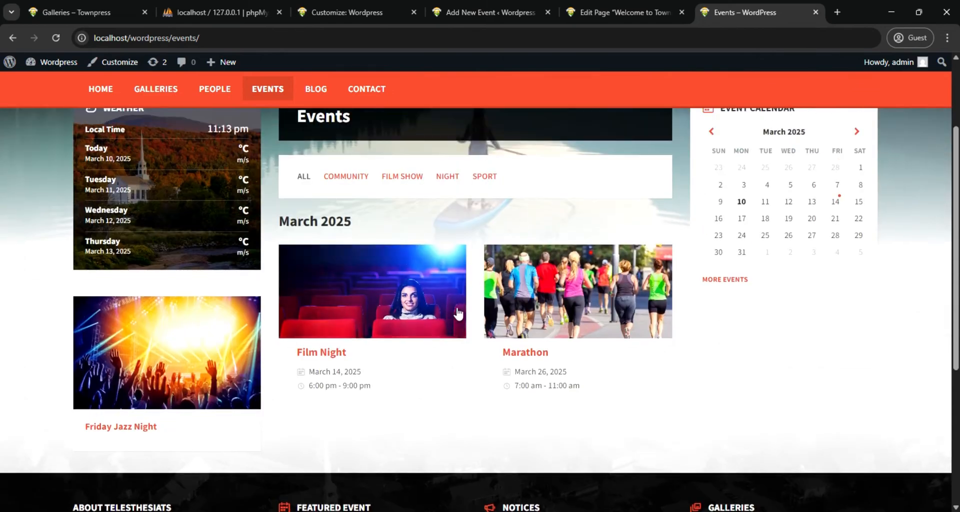
scroll(385, 310, down, 4)
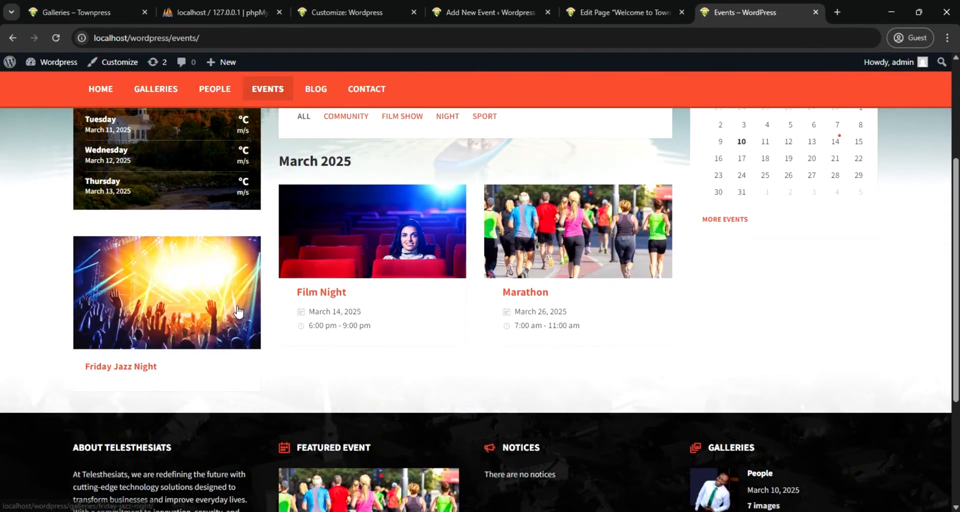
scroll(164, 158, up, 4)
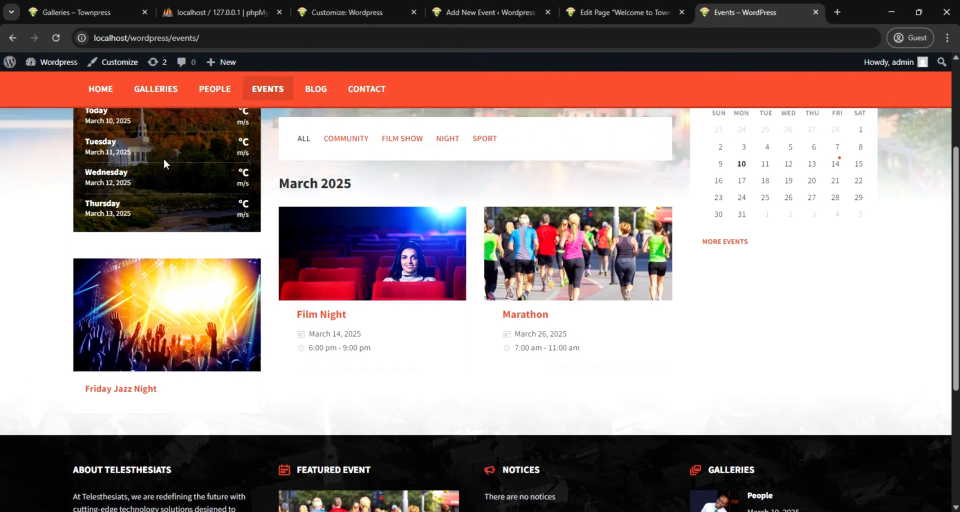
scroll(409, 283, down, 3)
scroll(409, 284, down, 1)
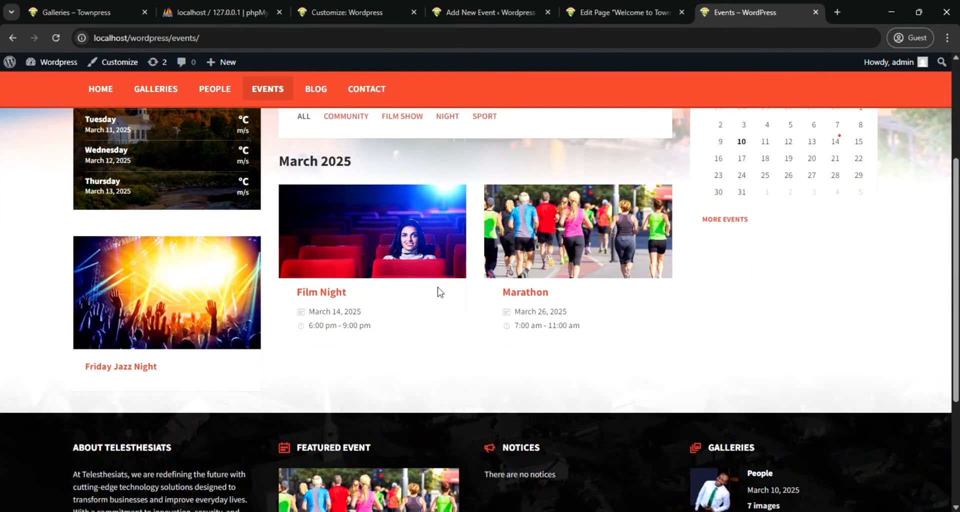
scroll(454, 198, up, 2)
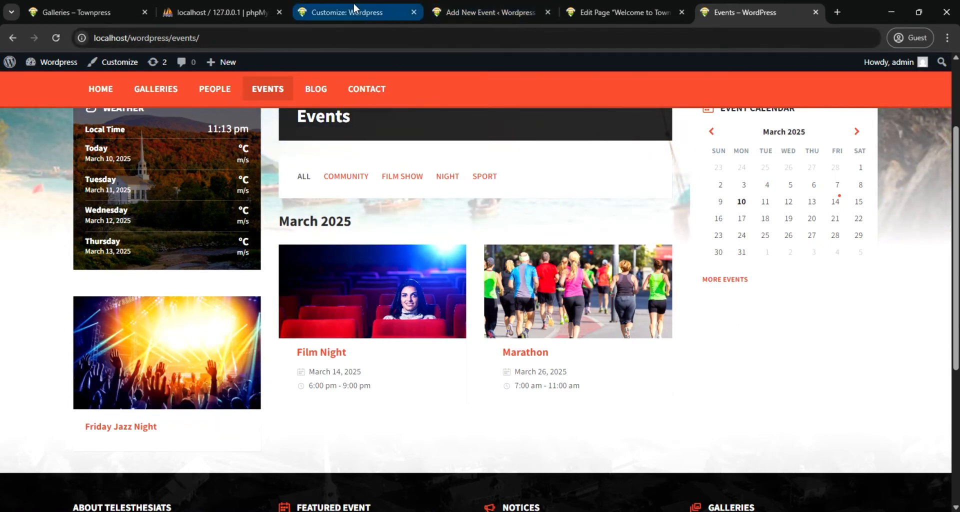
Leave the Welcome page editor and create a new page titled "About"
click(591, 7)
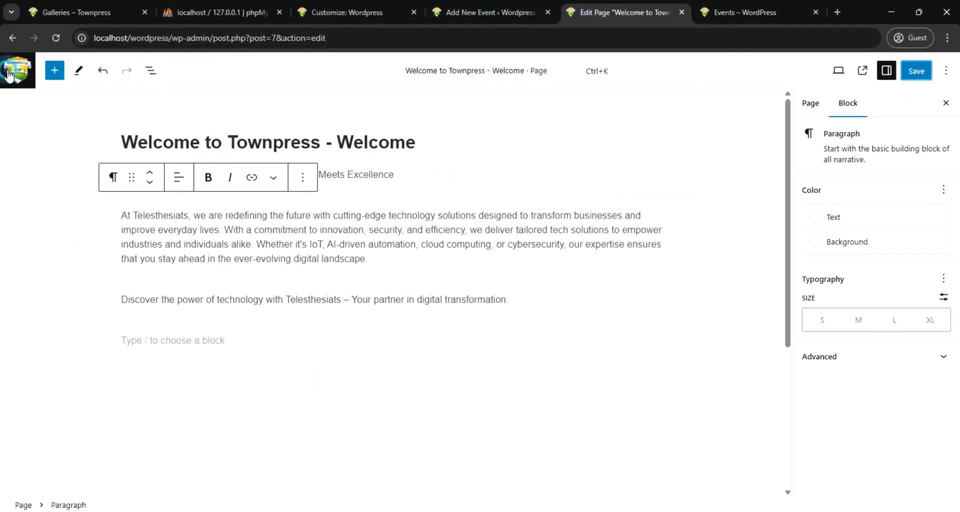
click(9, 74)
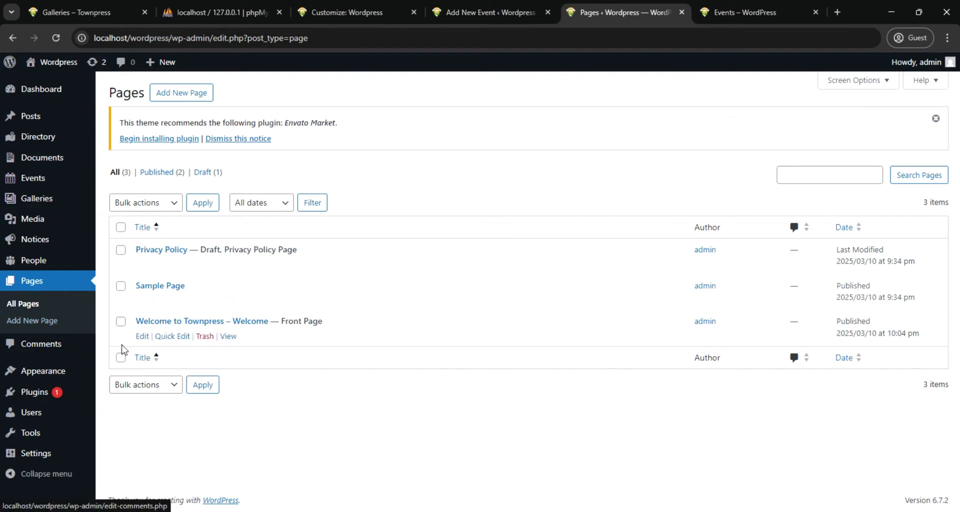
click(181, 96)
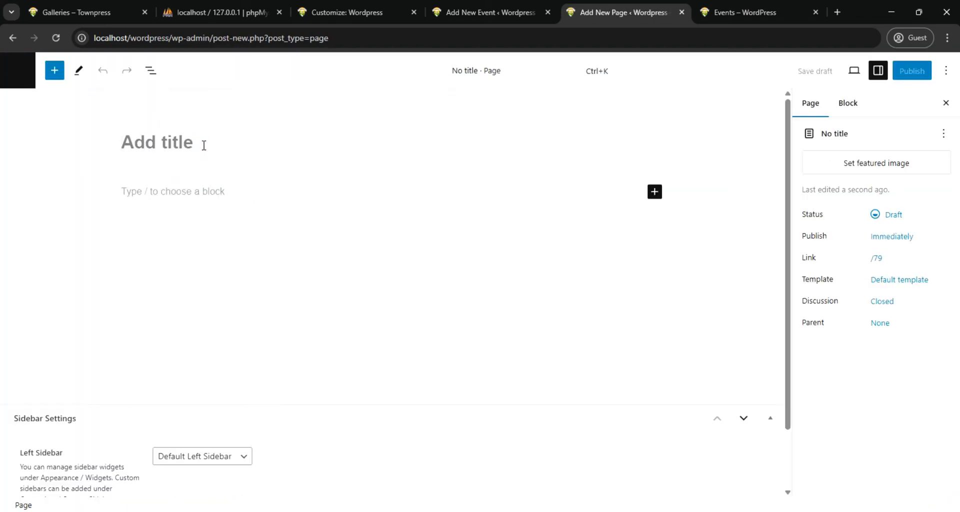
text(About)
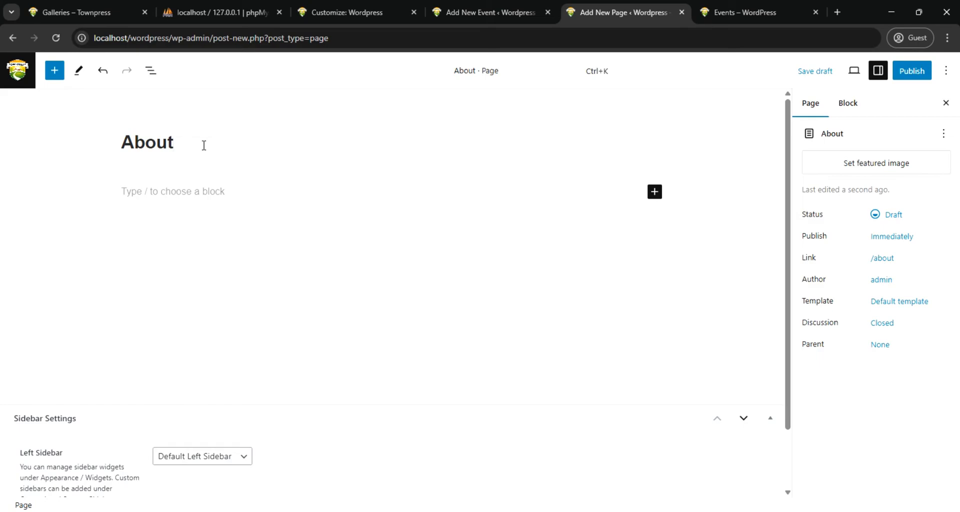
Write "We are awesome" as the About page's body paragraph and choose white as the paragraph's background color
click(199, 191)
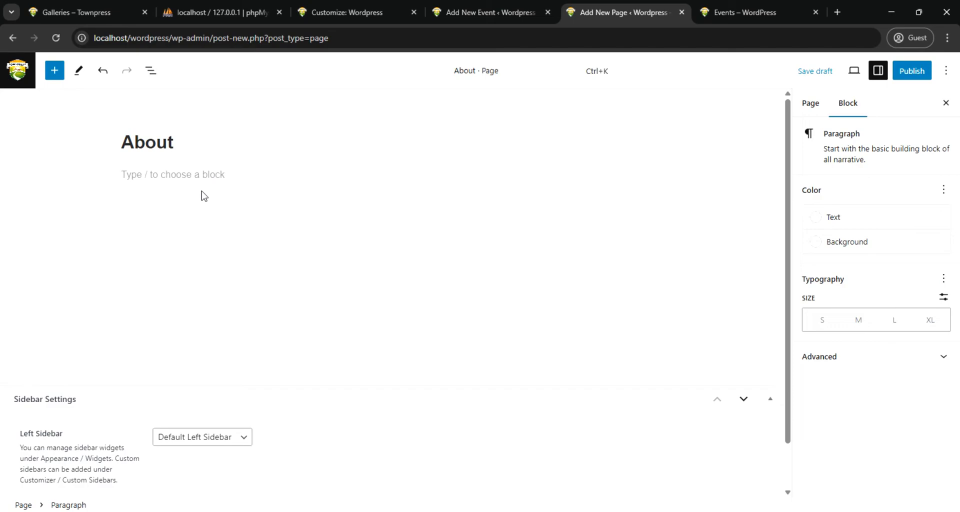
text(We are awesome)
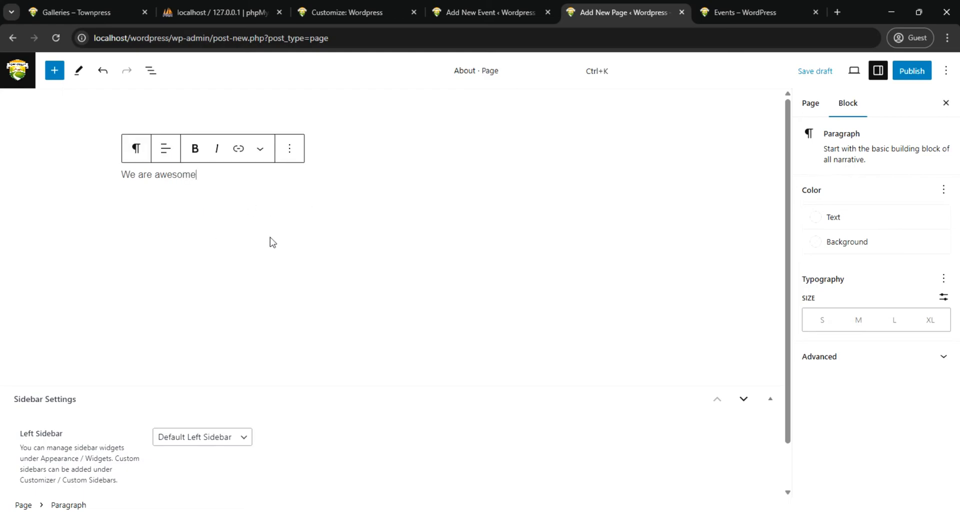
click(833, 242)
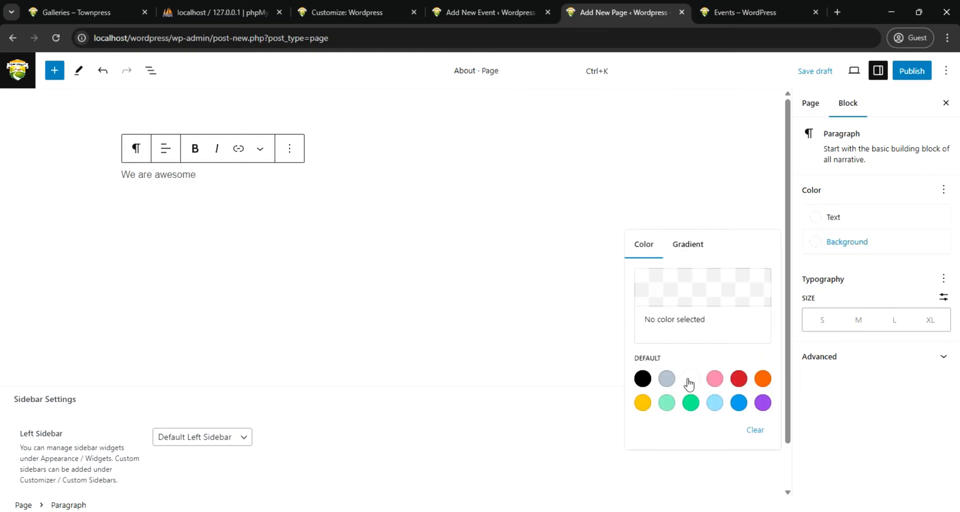
click(689, 382)
click(301, 221)
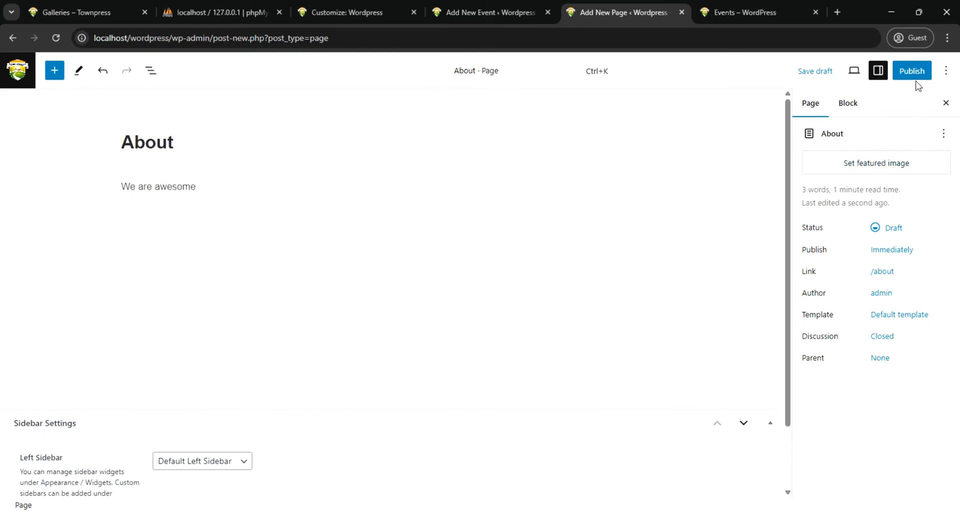
Check the About page's sidebar settings and publish the page
scroll(266, 324, down, 2)
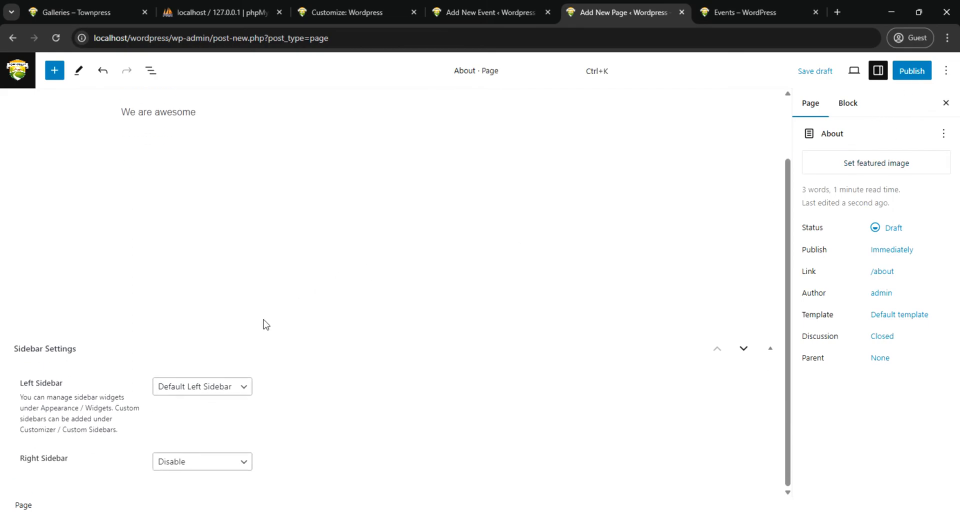
click(911, 71)
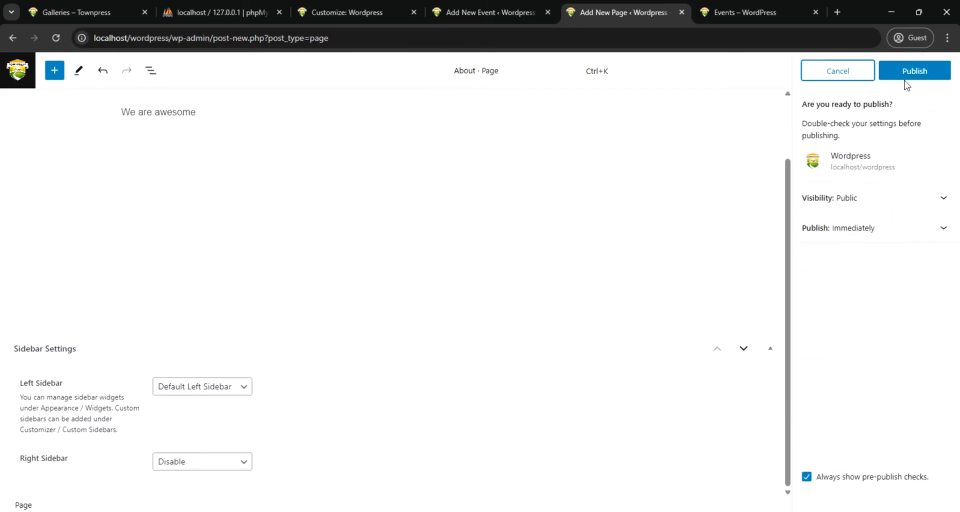
click(915, 72)
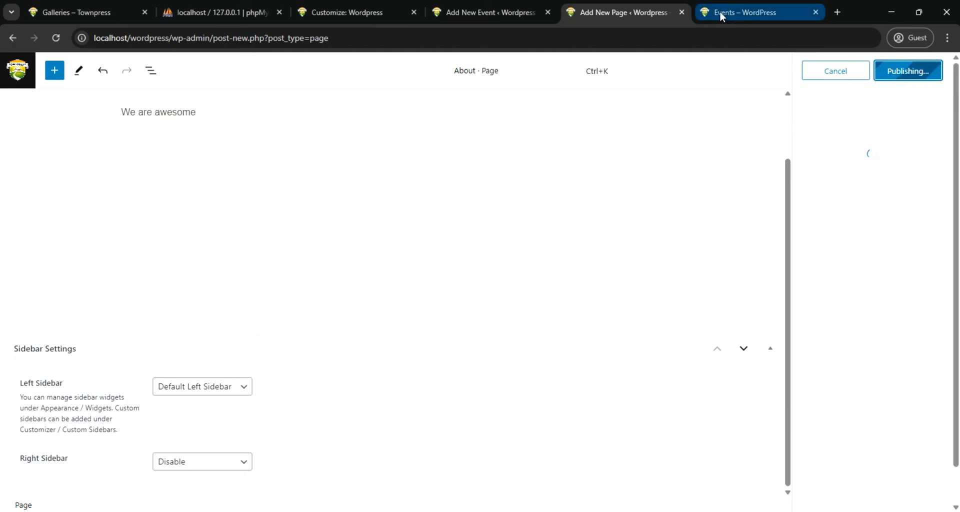
Return to the Marathon event's editor, dismiss the post-publish summary, and review the event's settings, categories and tags
click(352, 9)
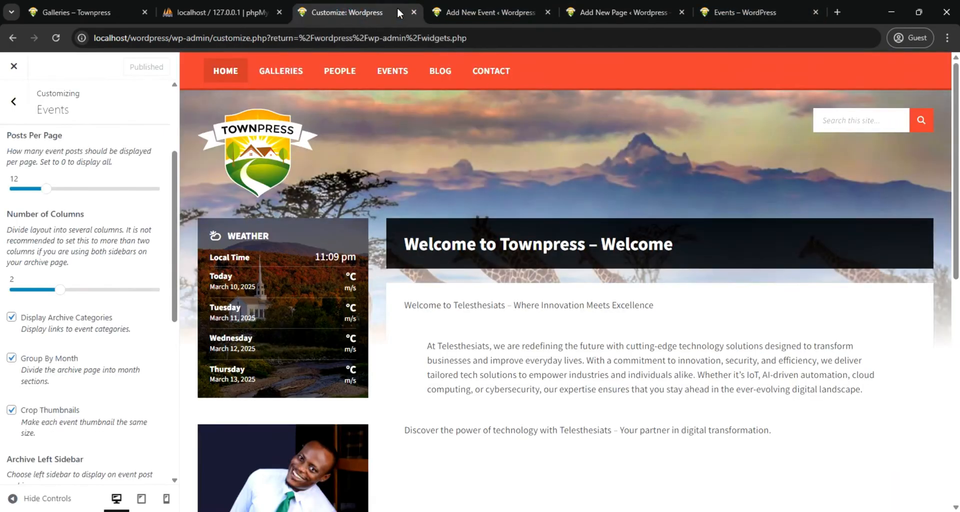
click(463, 12)
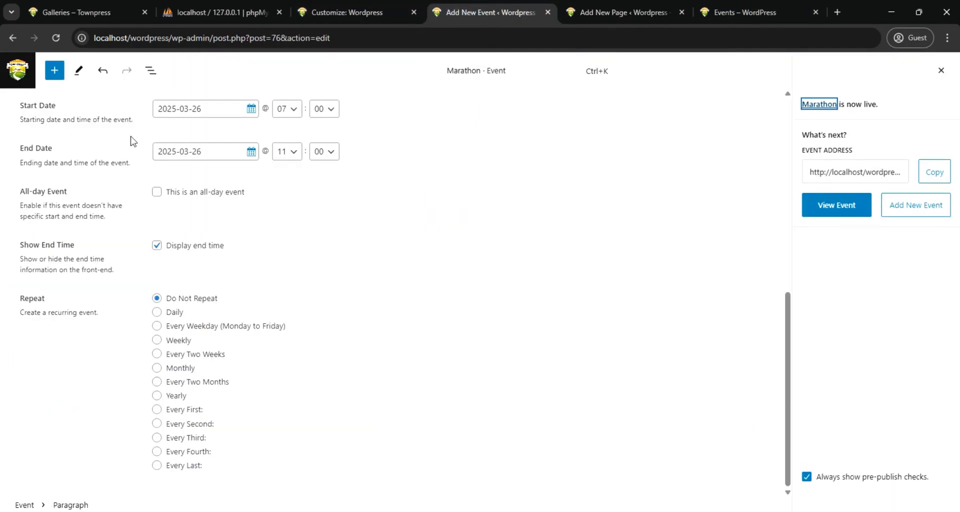
scroll(270, 253, up, 3)
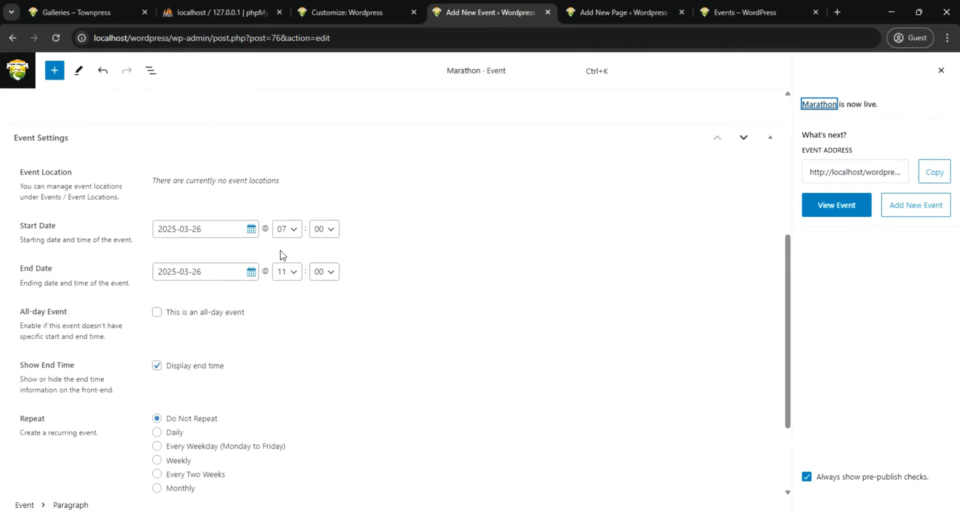
scroll(282, 255, up, 6)
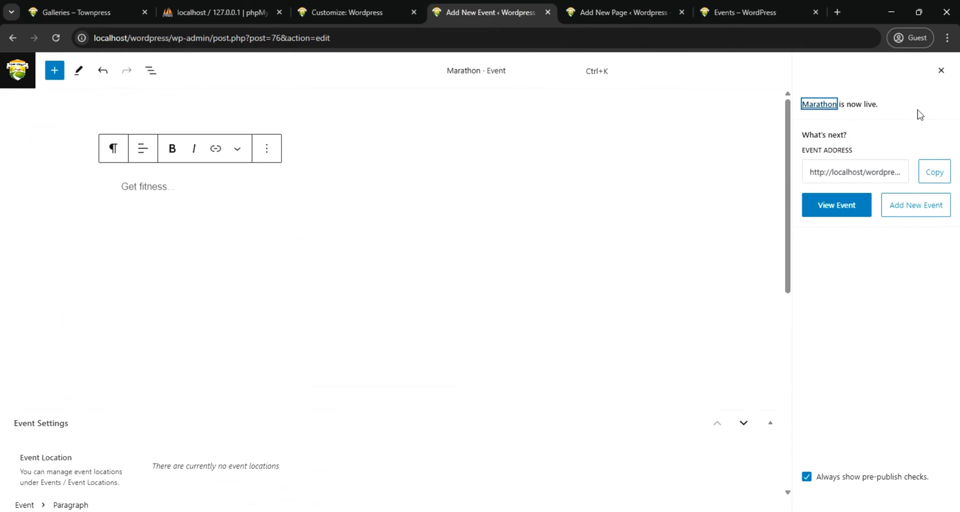
click(941, 70)
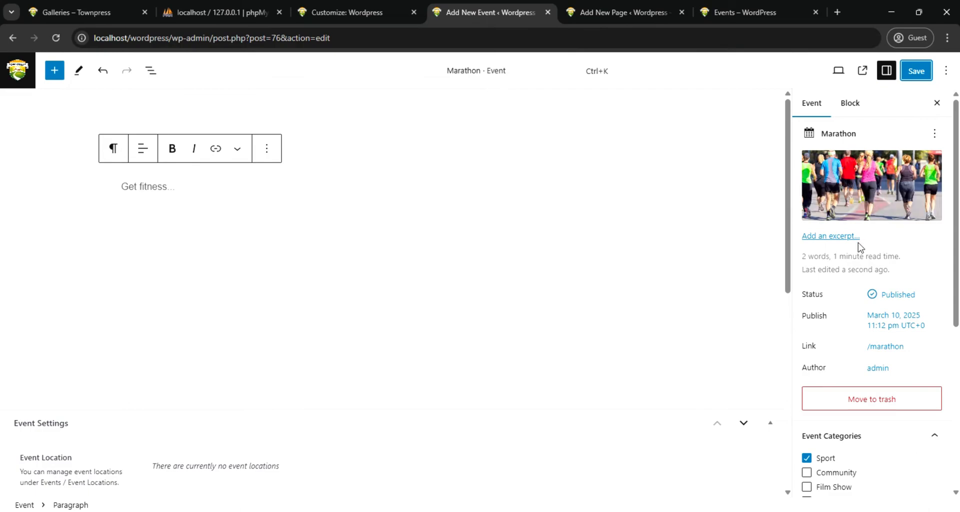
scroll(846, 283, down, 5)
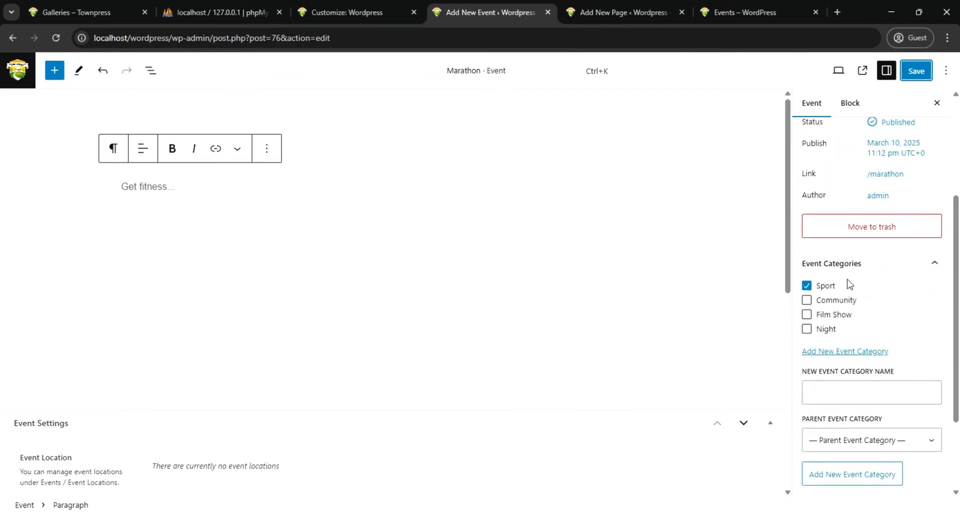
scroll(847, 282, down, 1)
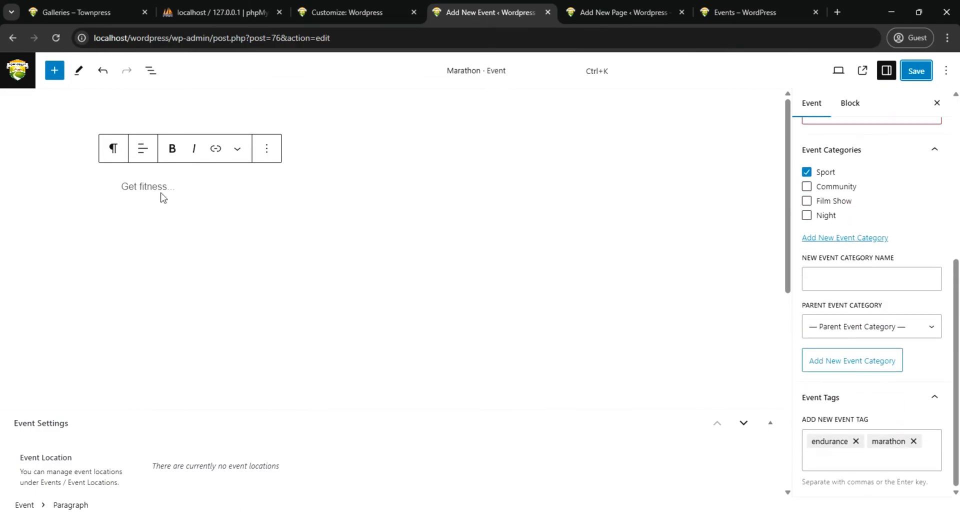
Leave the Marathon event editor for the admin area and open the page for editing the site's menus
click(17, 76)
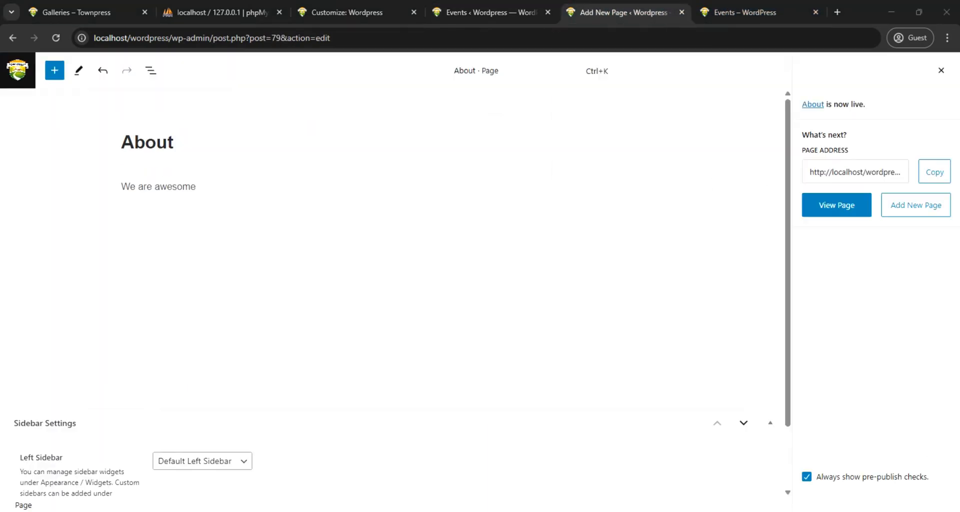
click(480, 15)
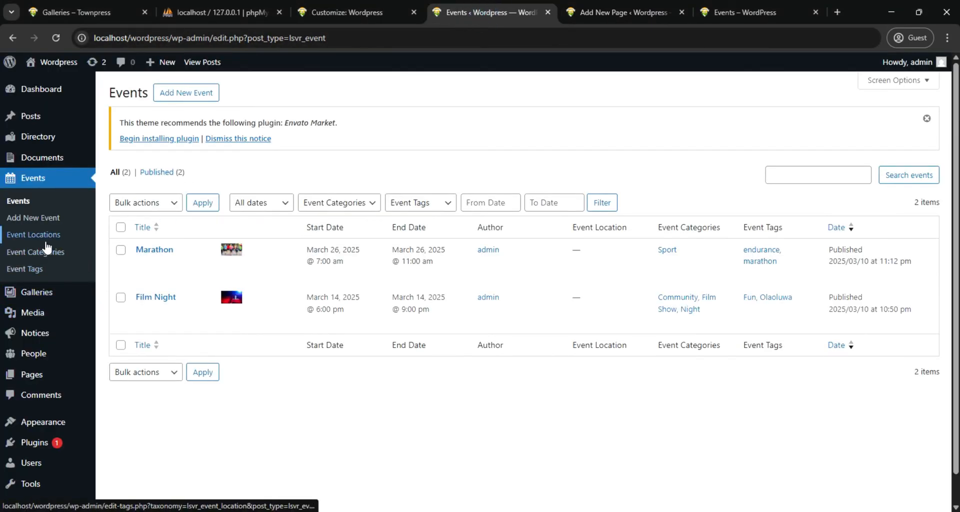
mouse_move(36, 287)
scroll(37, 289, down, 1)
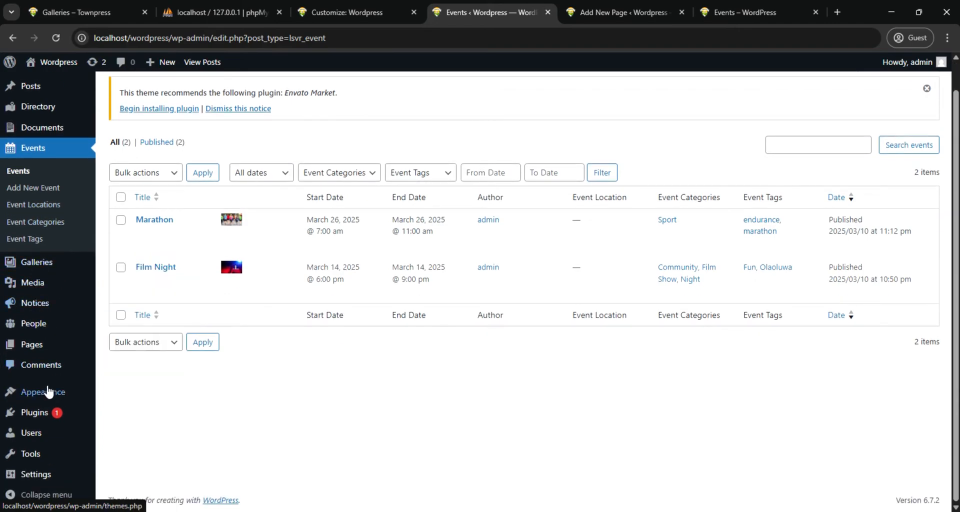
mouse_move(37, 392)
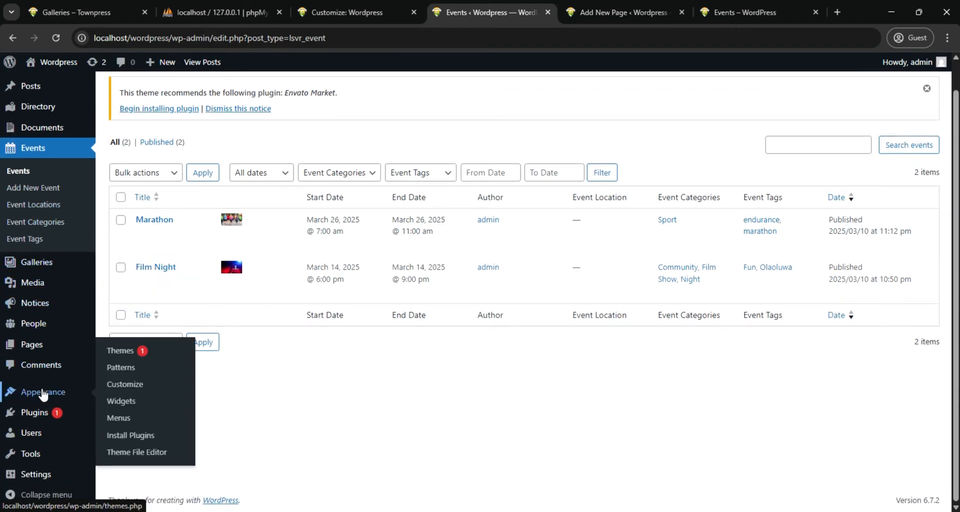
click(118, 420)
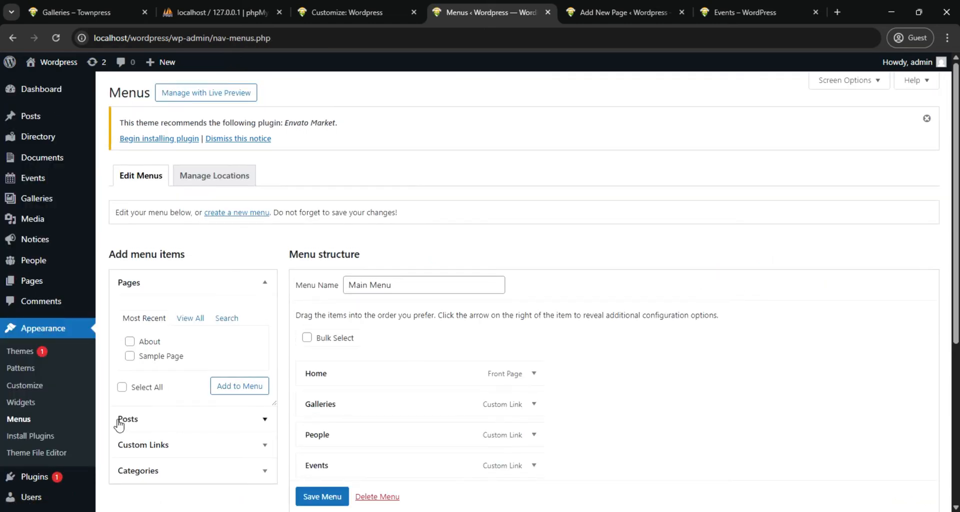
Add the About page to the Main Menu
click(129, 342)
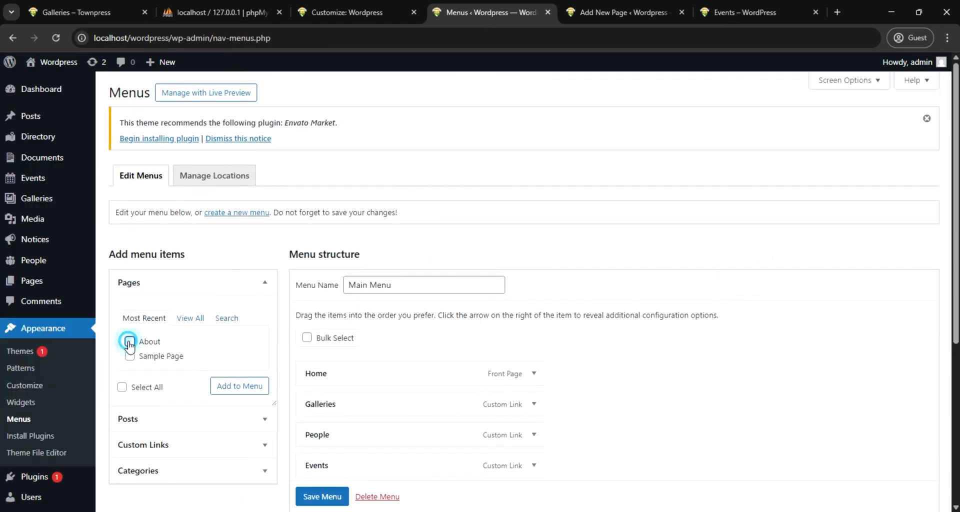
click(220, 388)
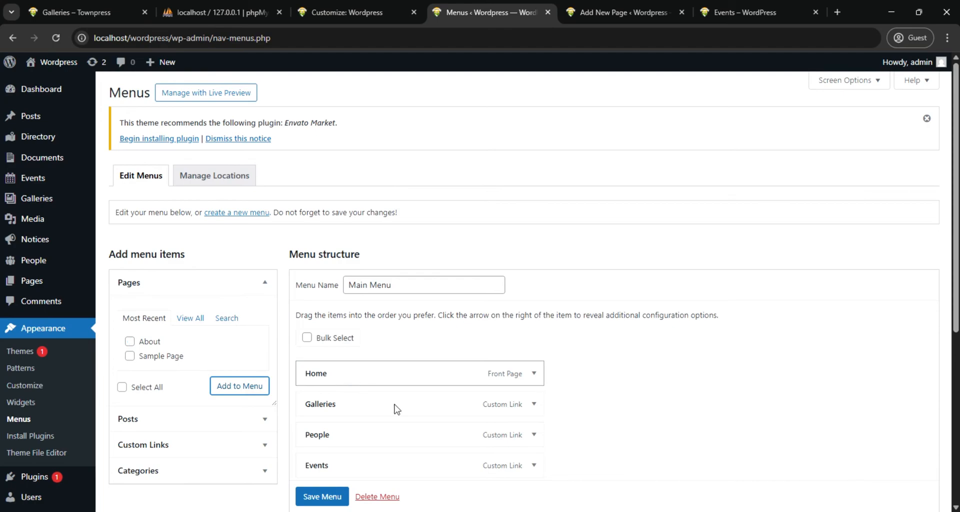
scroll(524, 415, down, 3)
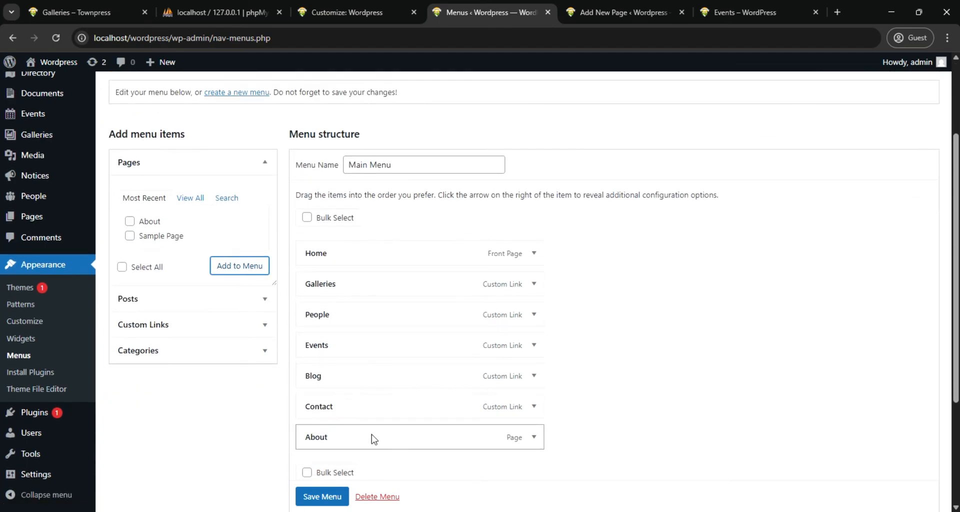
Place About directly after Home in the menu with People as its sub-item, and save the menu
drag(372, 439, 370, 285)
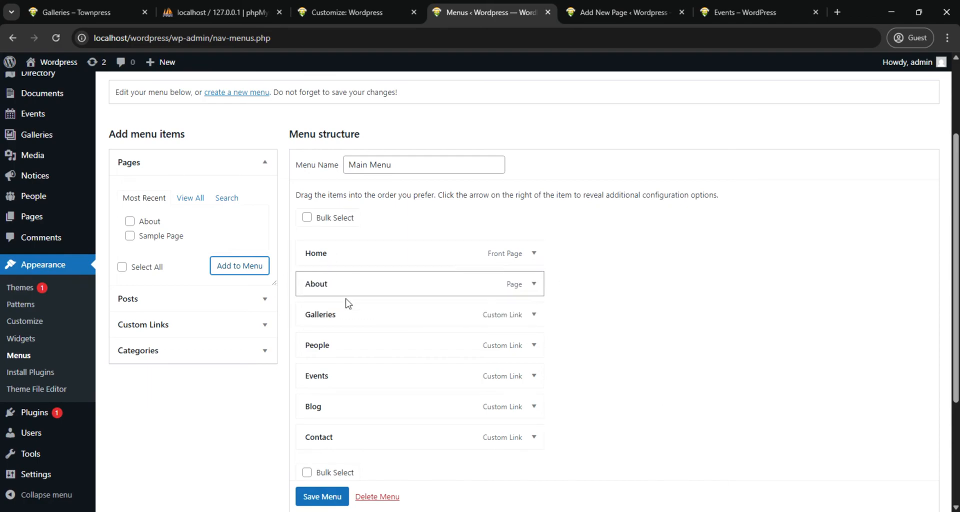
drag(357, 350, 379, 316)
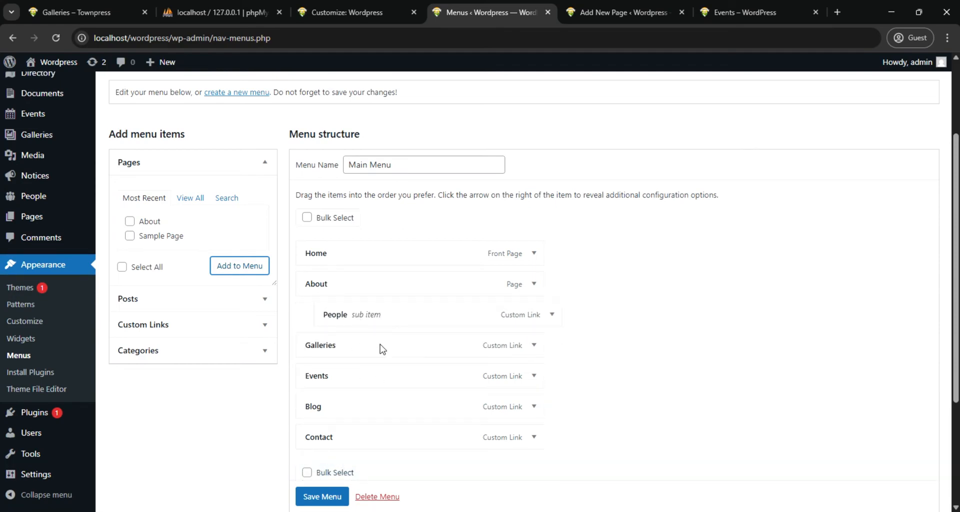
click(322, 496)
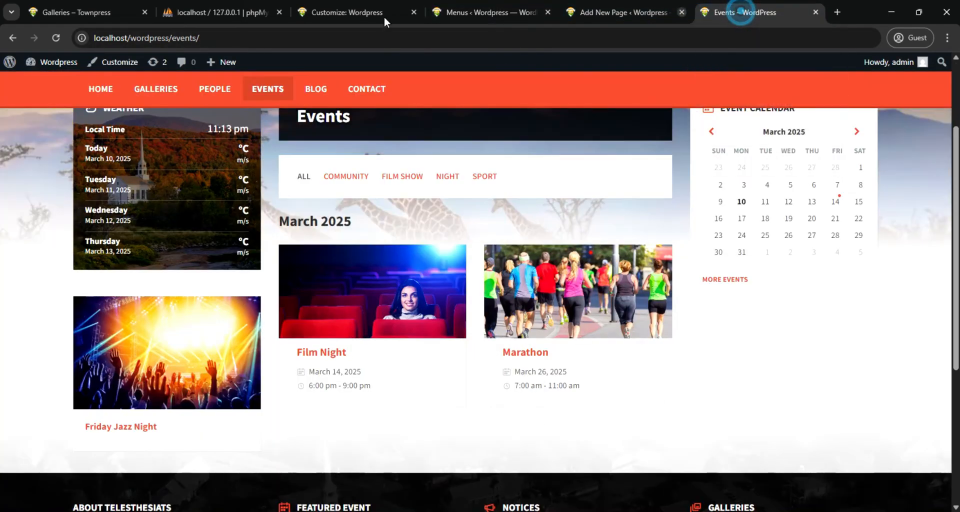
Reload the site's Events page and check the navigation bar, the About submenu, the event listing and the footer
click(740, 11)
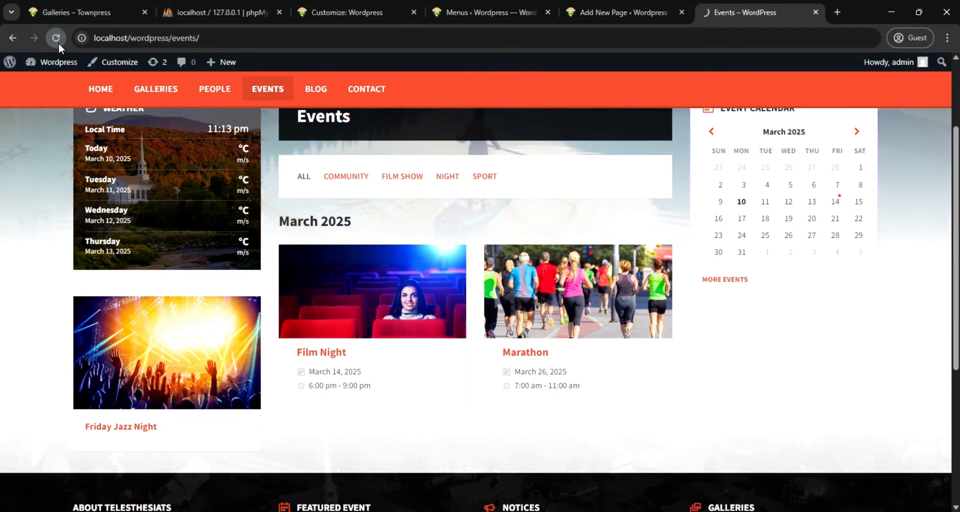
click(209, 96)
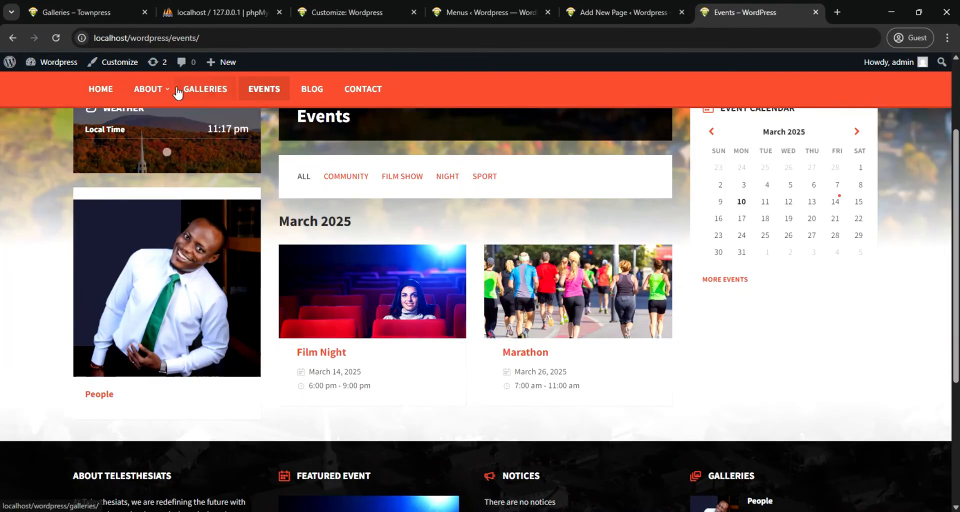
mouse_move(170, 95)
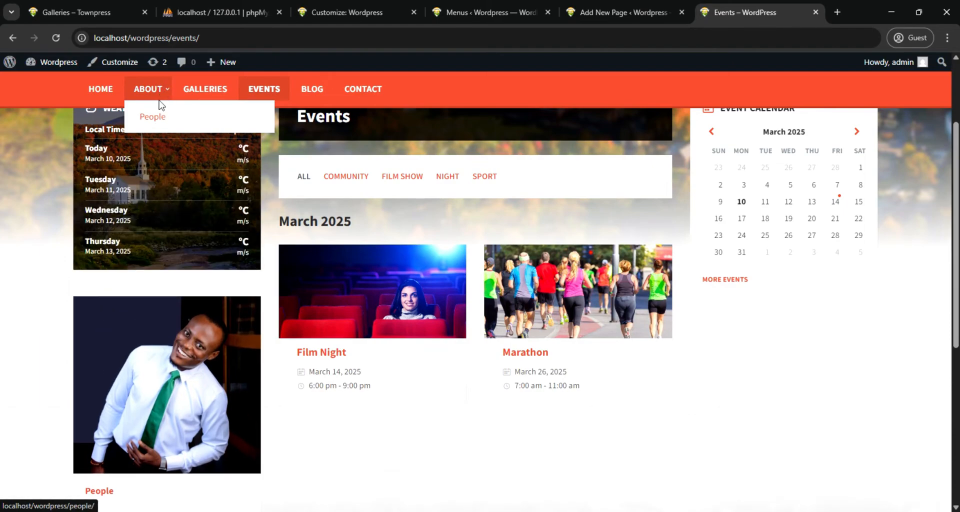
scroll(149, 140, up, 1)
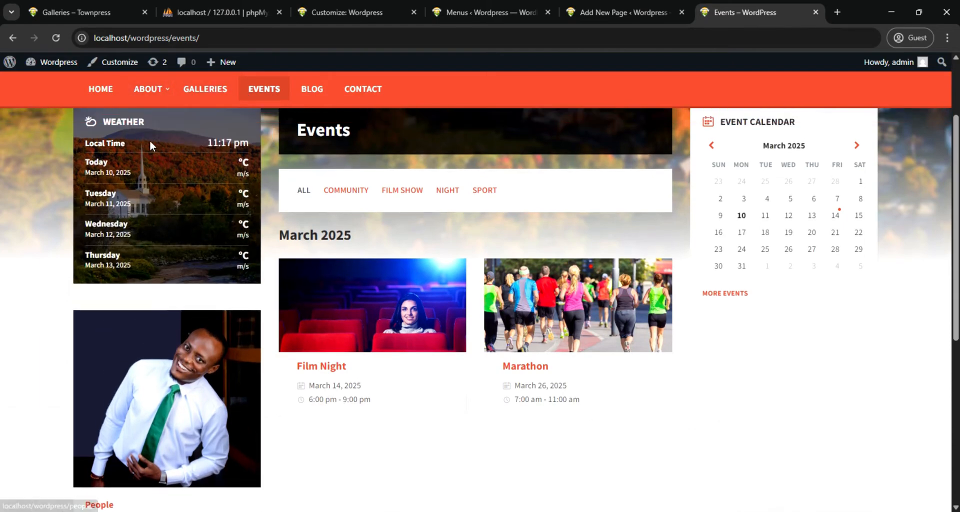
scroll(149, 140, up, 2)
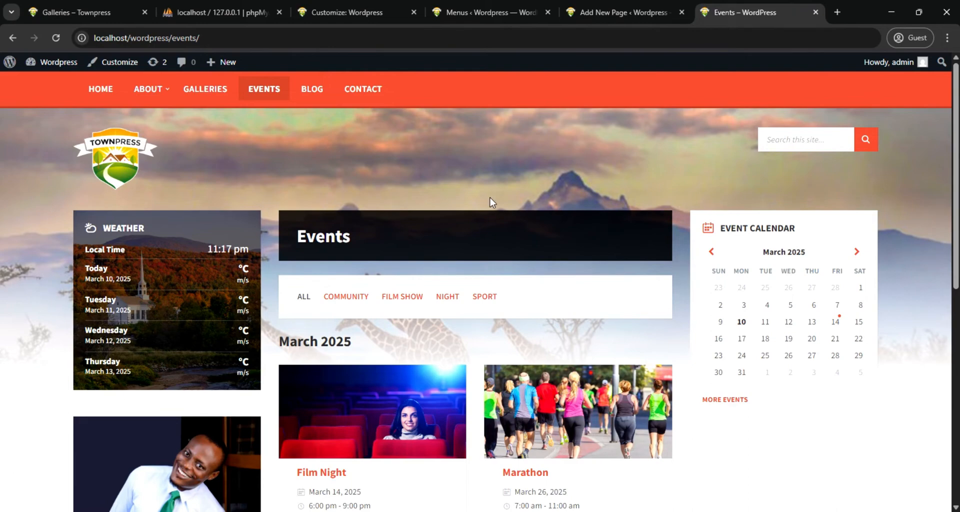
scroll(491, 199, down, 2)
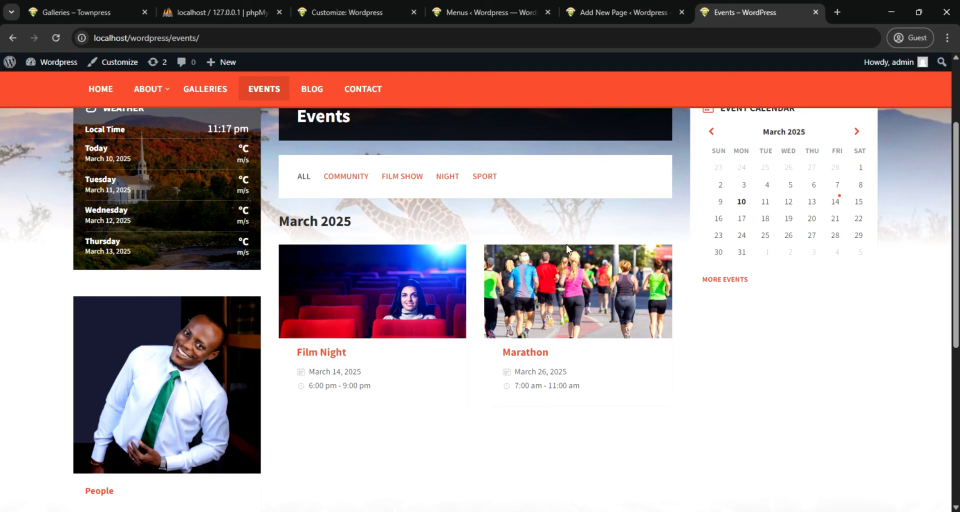
scroll(550, 250, down, 6)
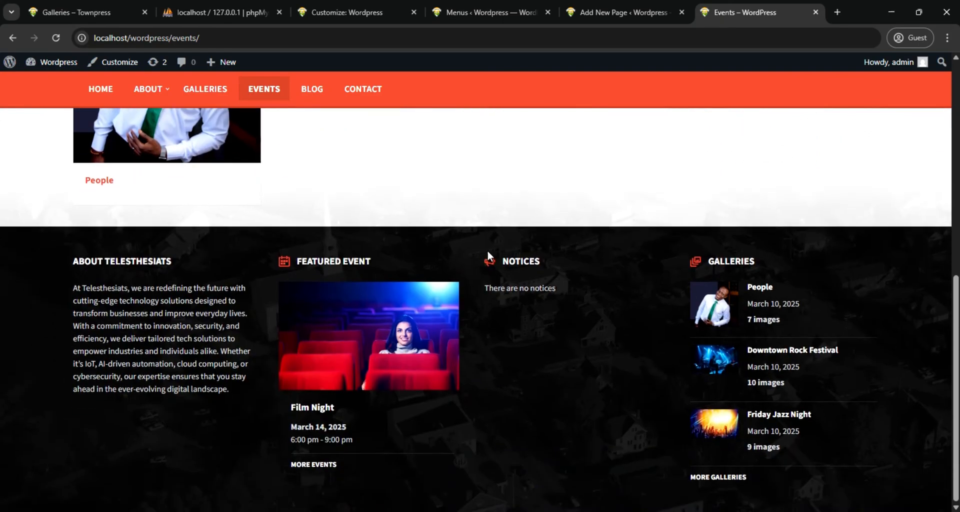
scroll(487, 253, up, 6)
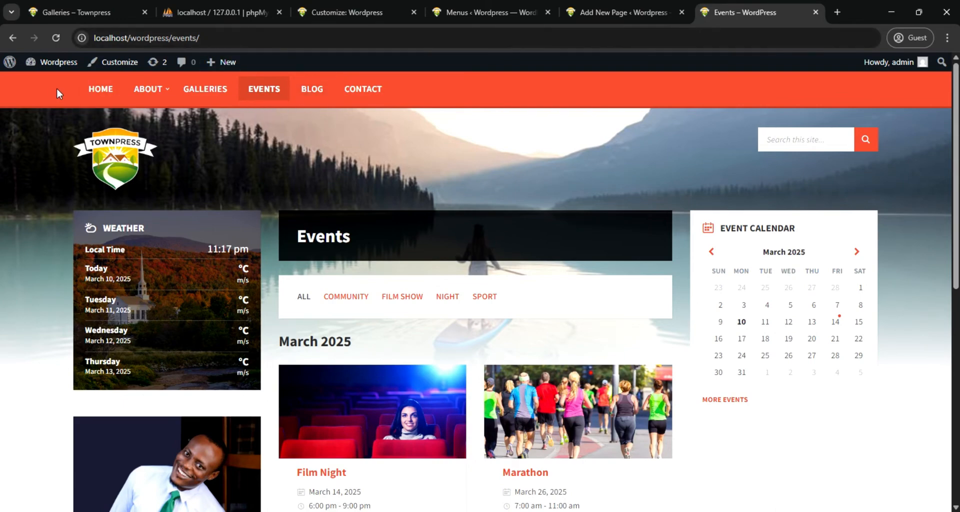
scroll(226, 168, down, 4)
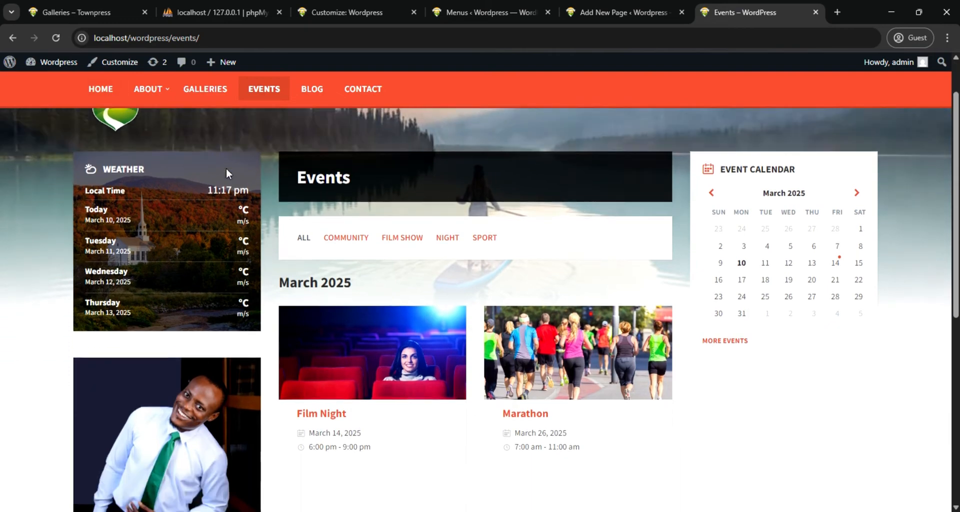
scroll(226, 168, up, 4)
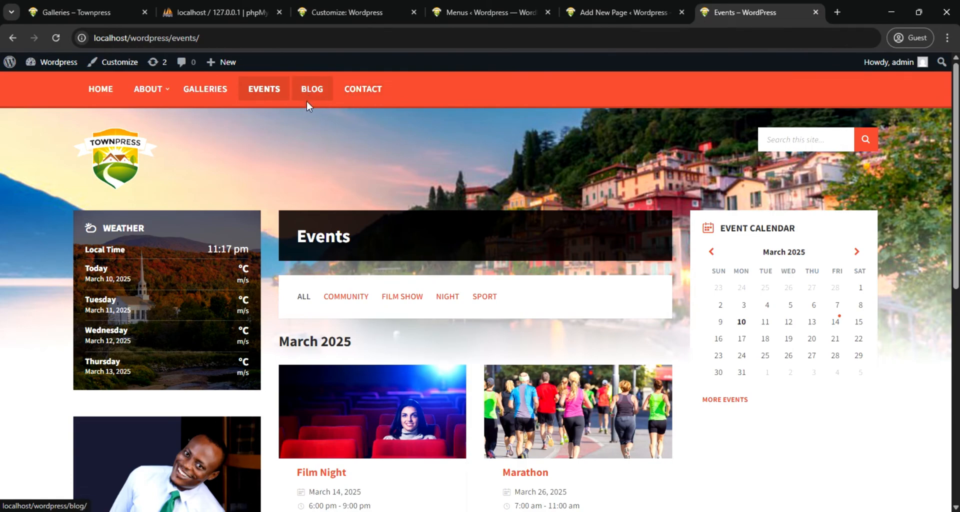
mouse_move(148, 89)
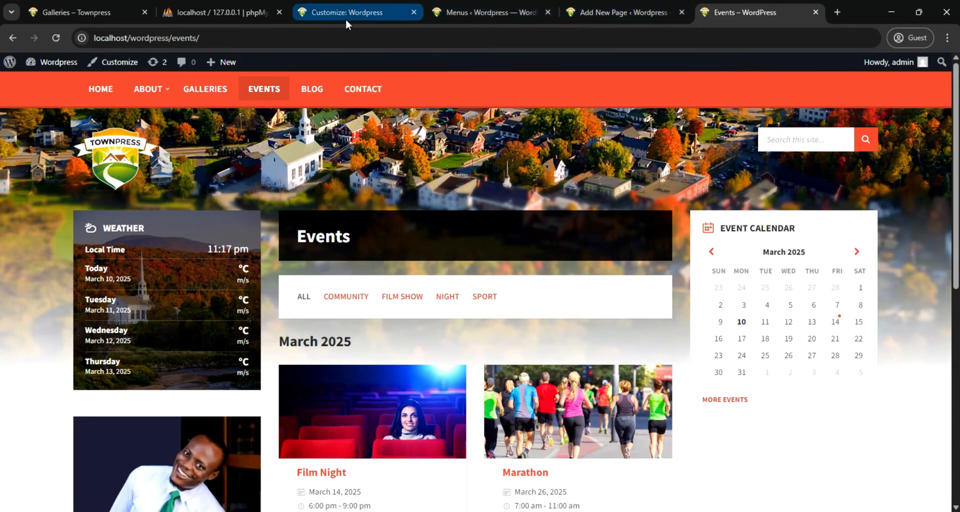
Return to the admin area, open the page for adding new plugins, and browse the featured plugins and popular tags
click(463, 15)
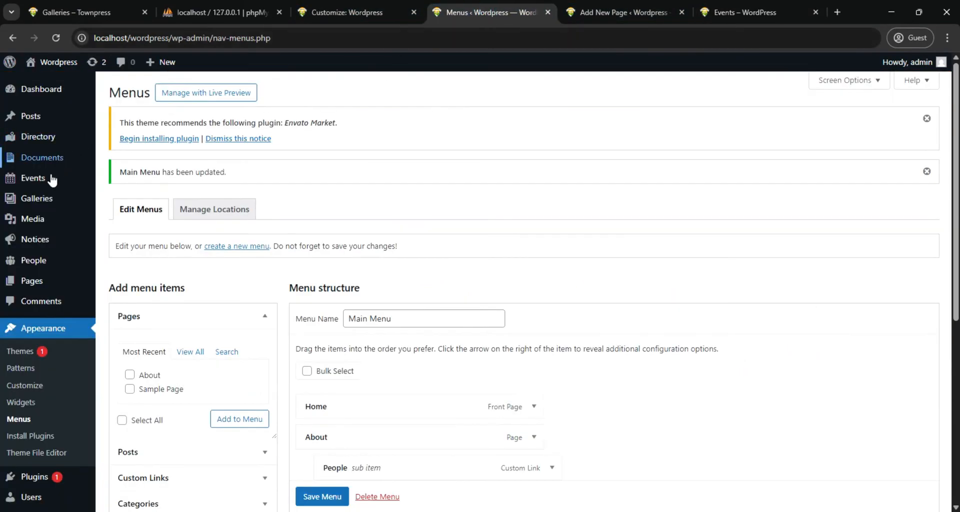
scroll(40, 345, down, 3)
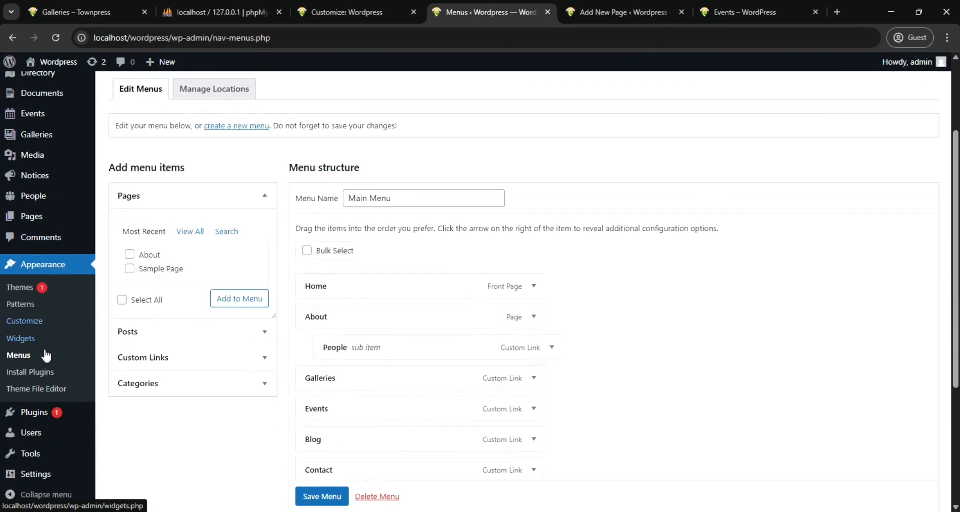
click(44, 416)
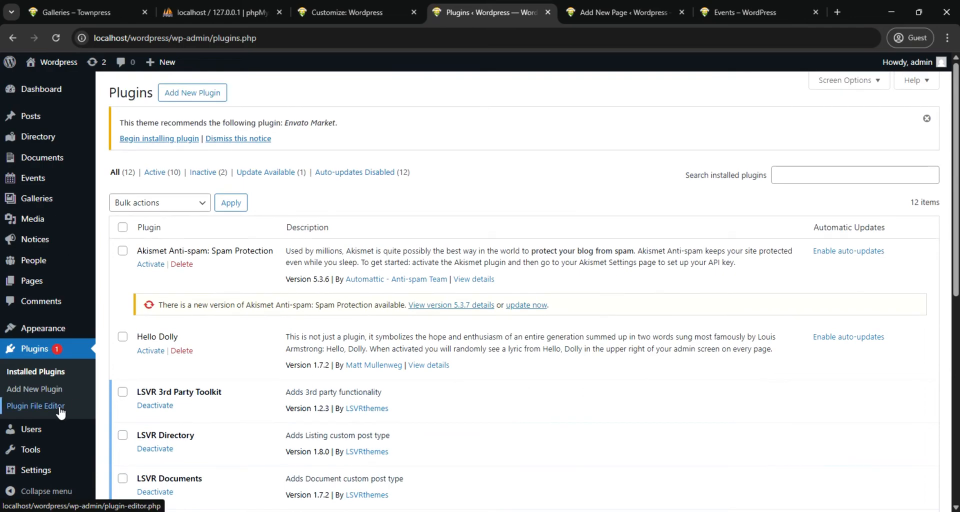
click(197, 96)
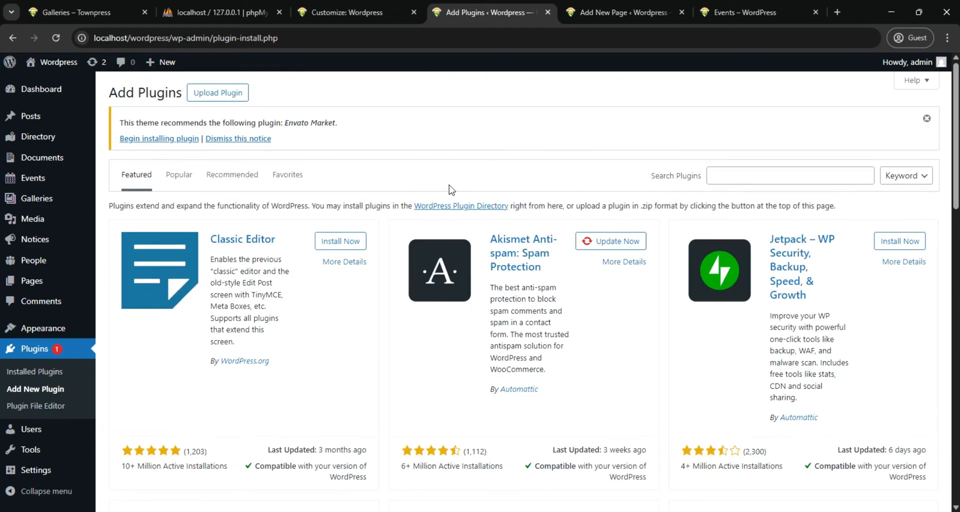
scroll(446, 196, down, 12)
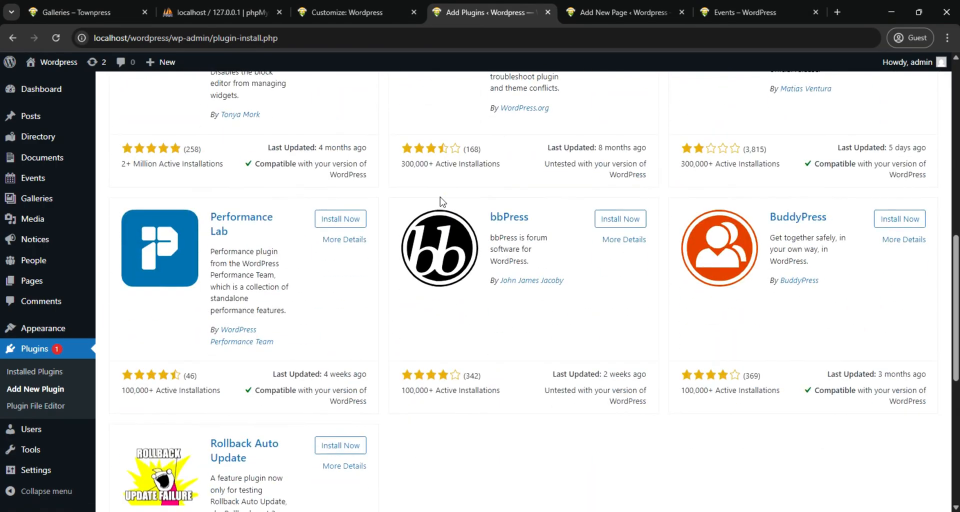
scroll(440, 205, down, 5)
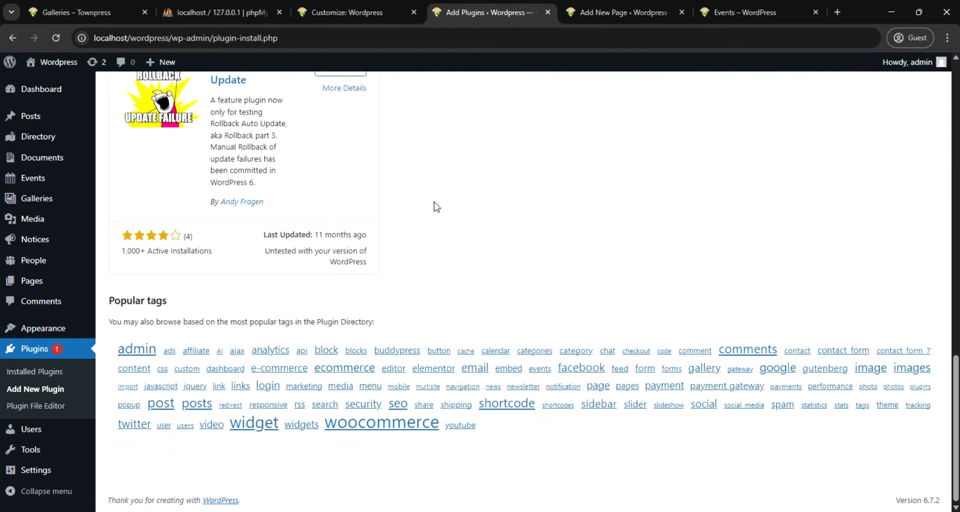
scroll(437, 207, up, 17)
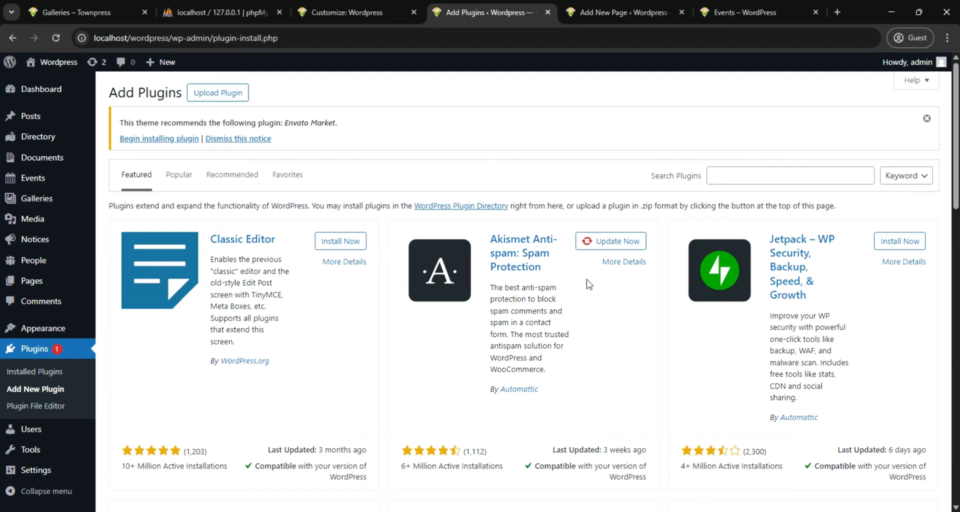
scroll(669, 267, down, 3)
scroll(672, 267, up, 3)
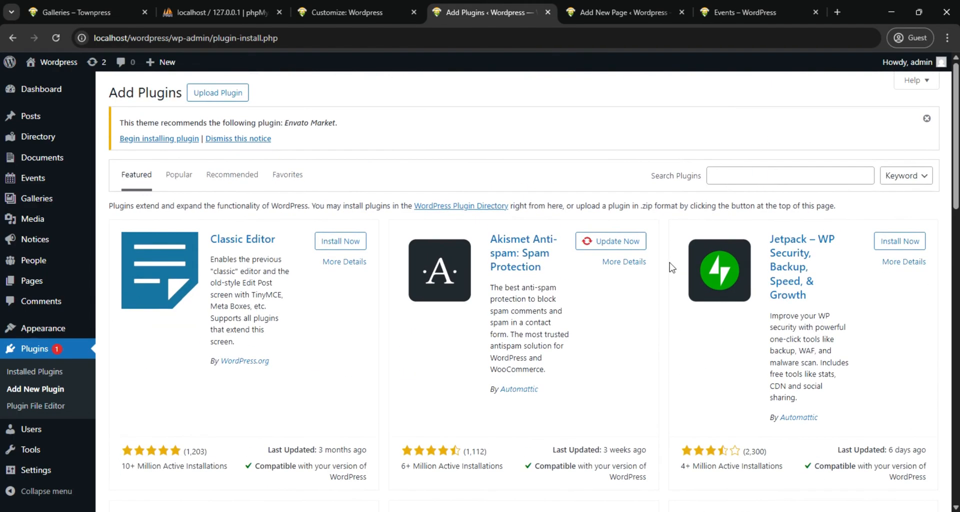
Search the plugin directory for "wooco" and look through the results
click(755, 178)
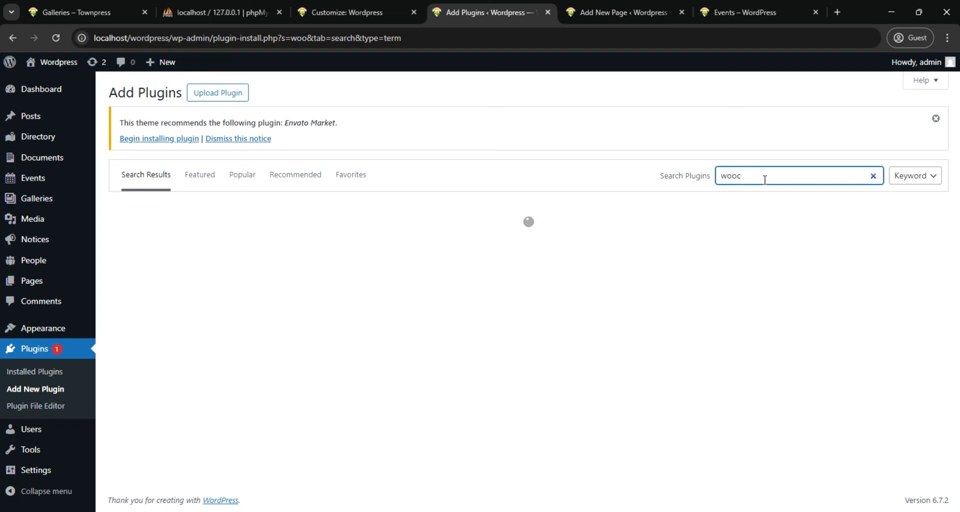
text(o)
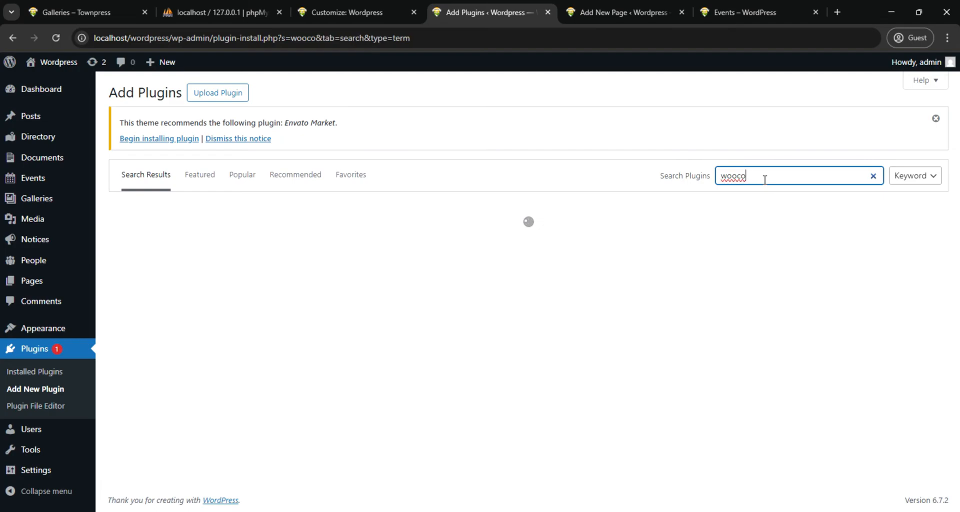
text(r)
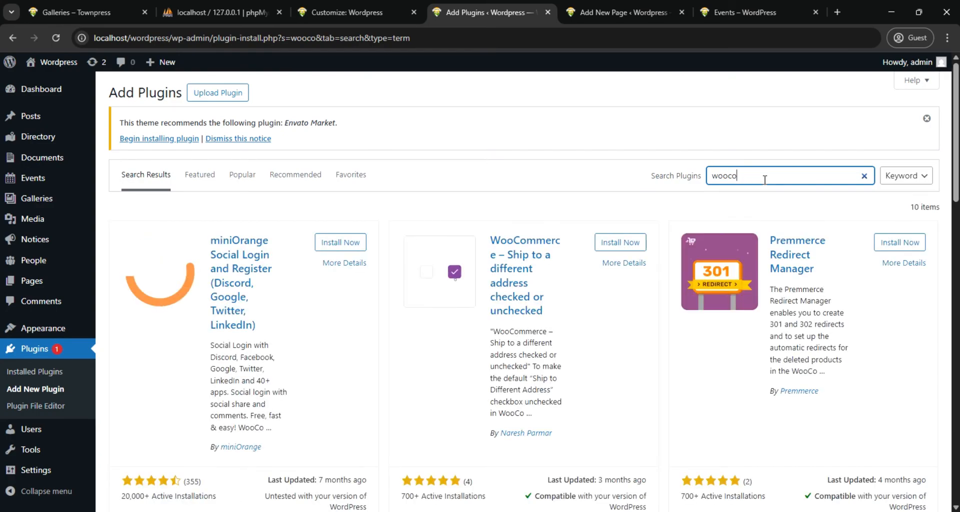
scroll(600, 232, down, 10)
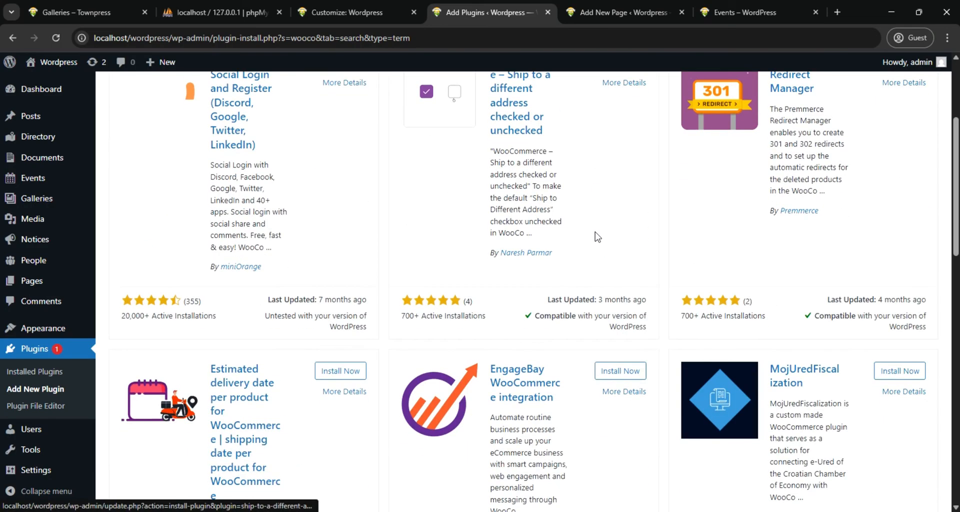
scroll(589, 229, down, 9)
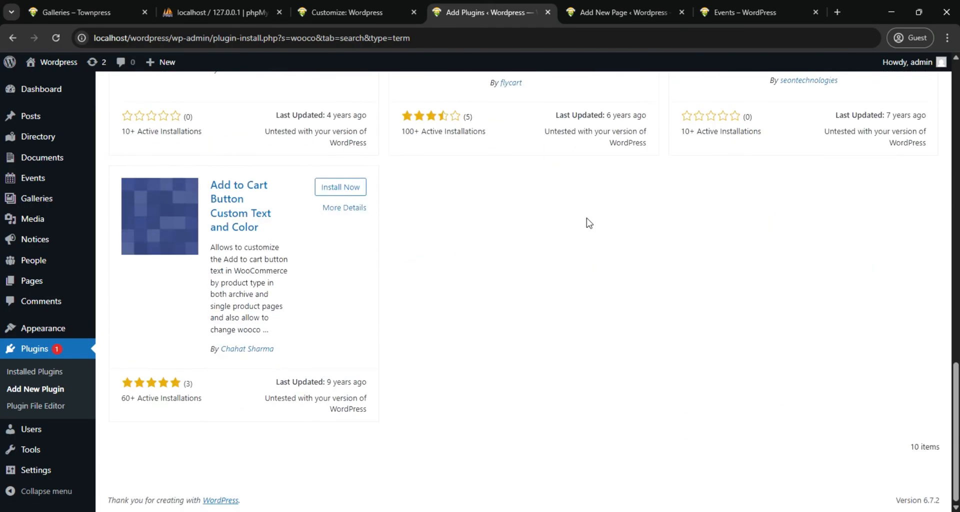
scroll(588, 223, up, 20)
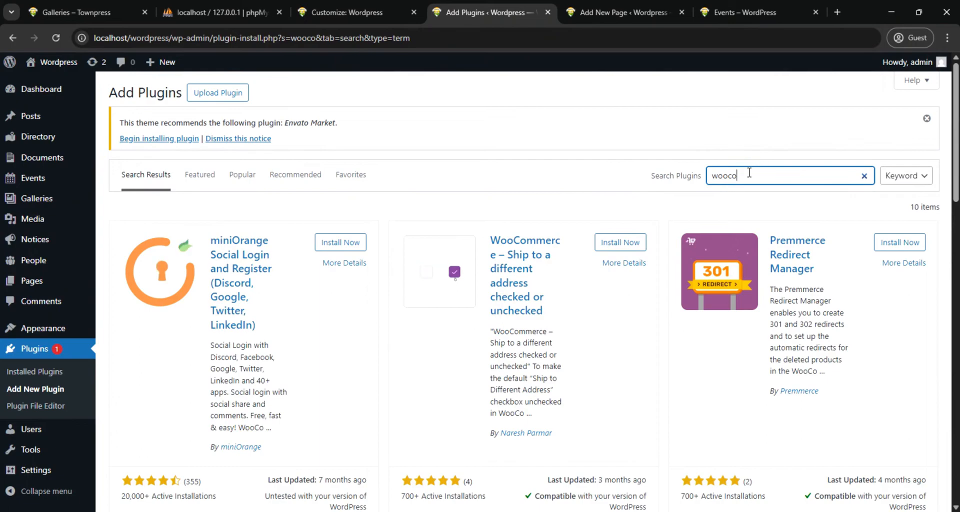
Replace the plugin search term with "coming" and look through the matching coming-soon and maintenance plugins
drag(749, 173, 707, 179)
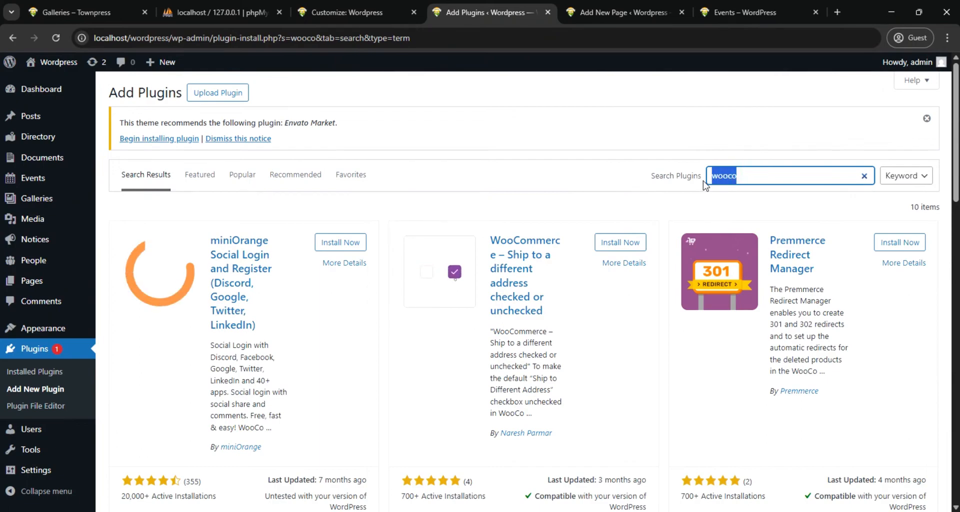
text(com)
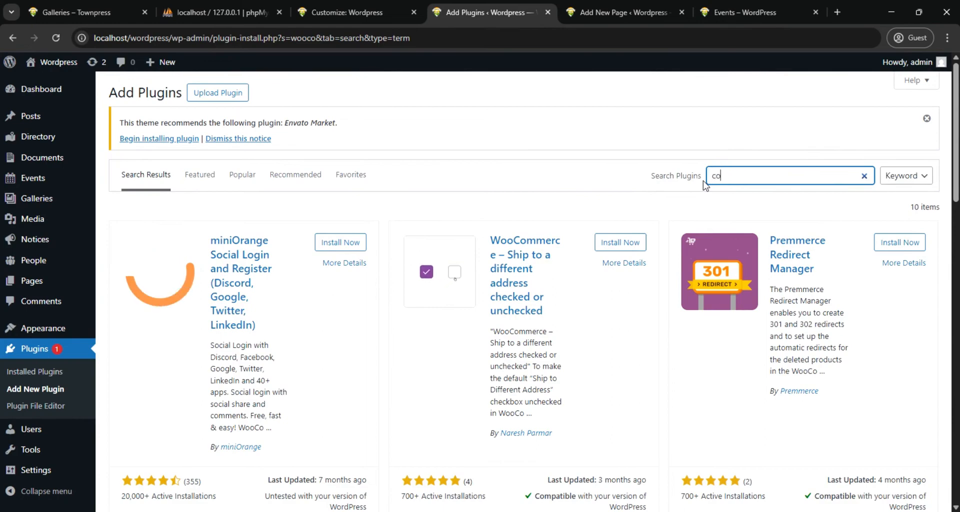
text(ing)
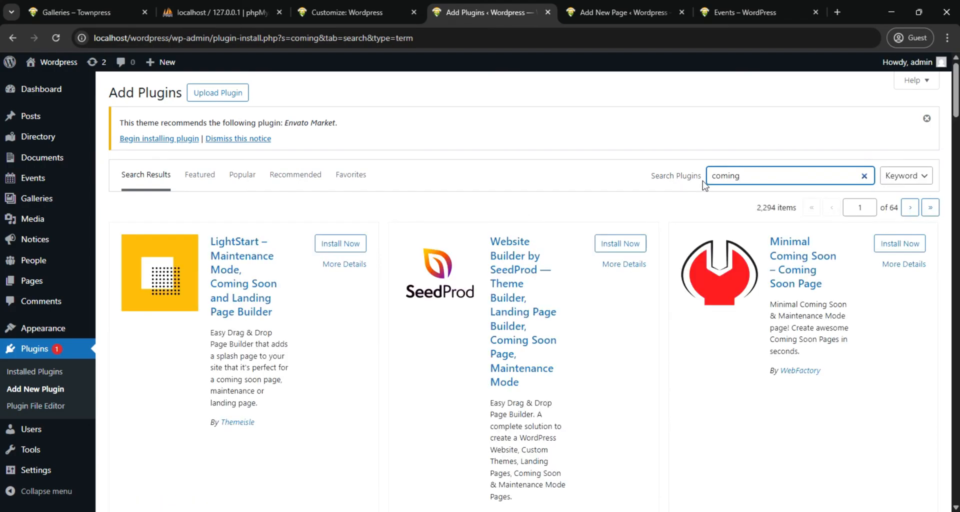
scroll(714, 217, down, 10)
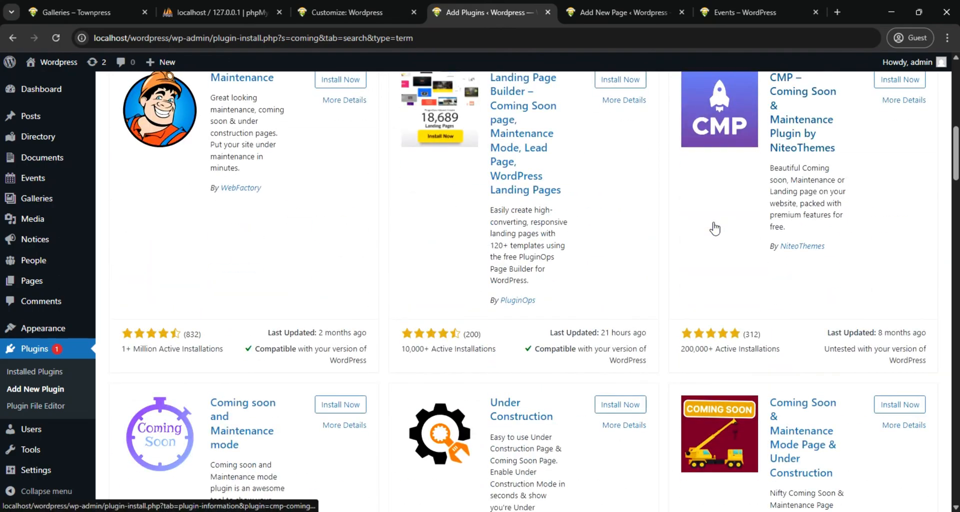
scroll(715, 229, down, 13)
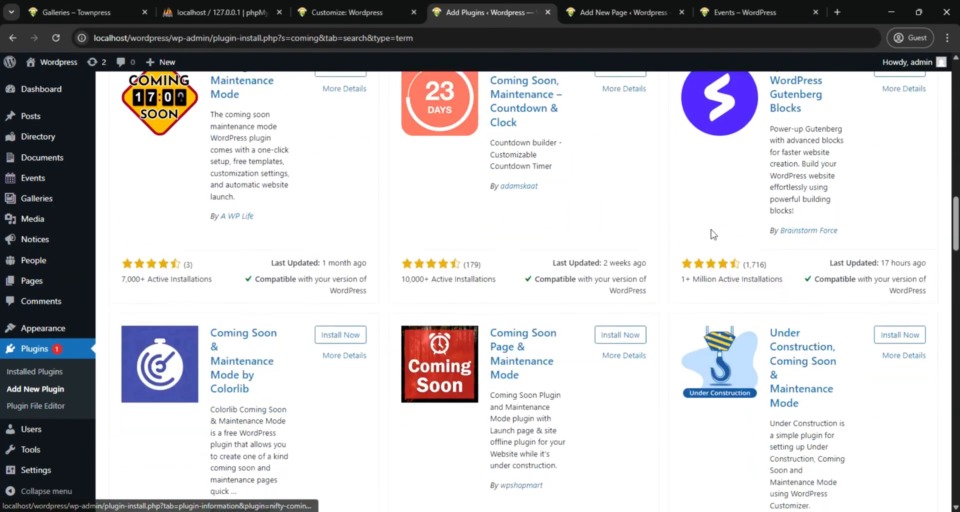
Look further through the "coming" plugin results, comparing the coming-soon and maintenance plugins and their ratings
scroll(713, 234, down, 6)
scroll(713, 230, up, 1)
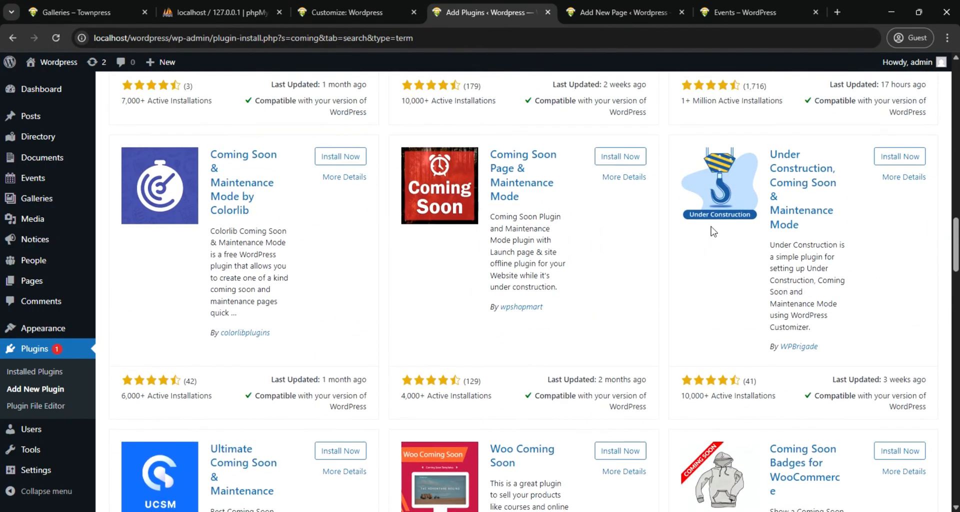
scroll(712, 229, down, 6)
scroll(713, 229, down, 20)
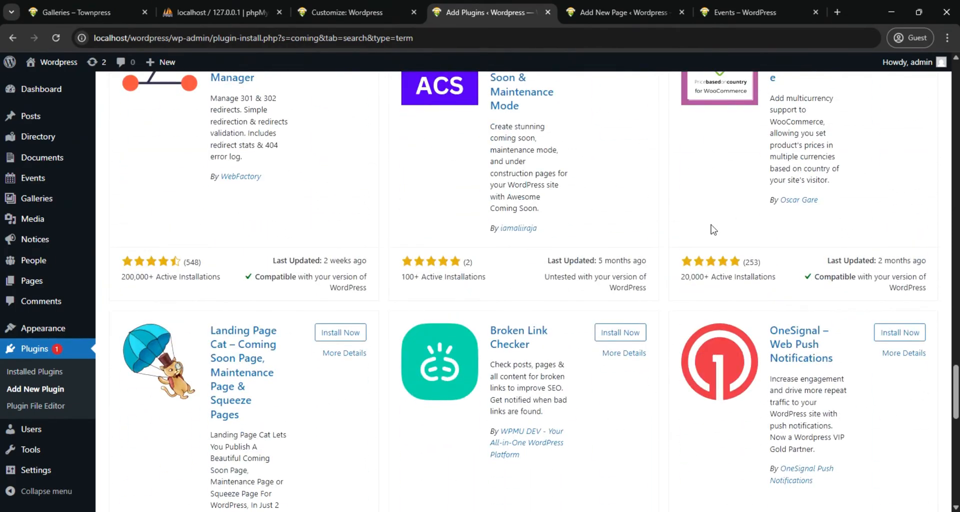
scroll(713, 229, down, 12)
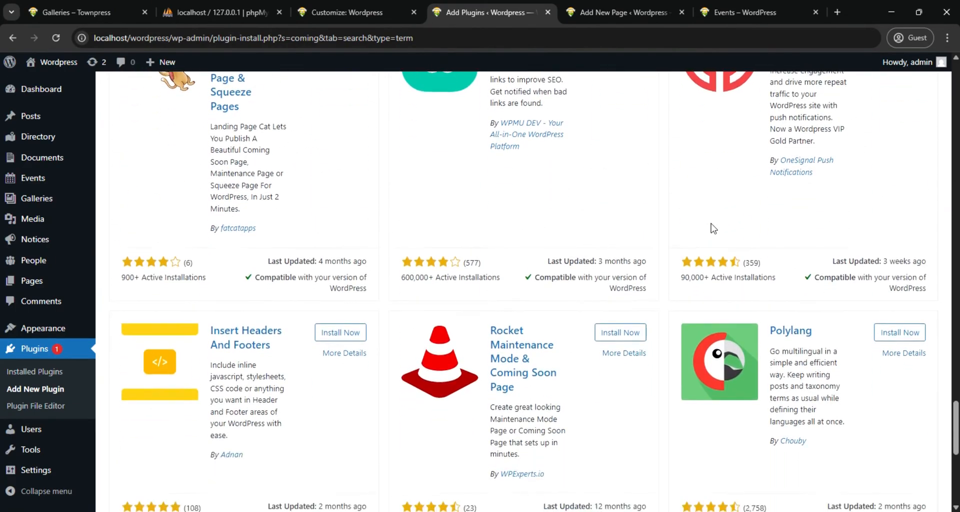
scroll(712, 227, up, 20)
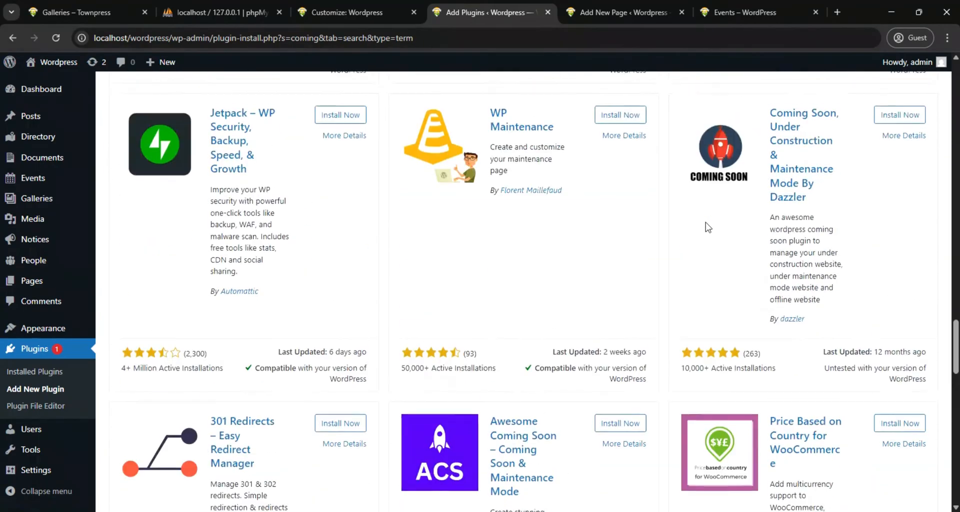
scroll(705, 231, up, 20)
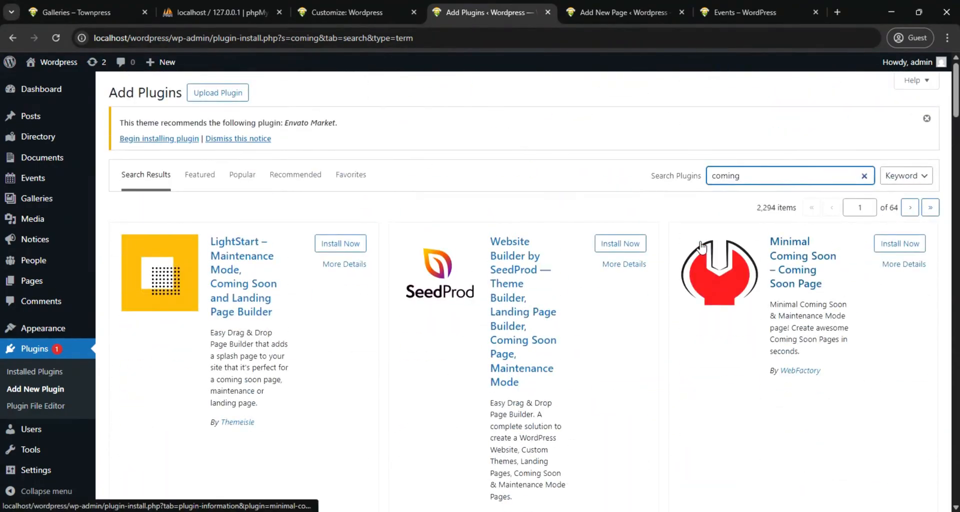
scroll(701, 245, down, 4)
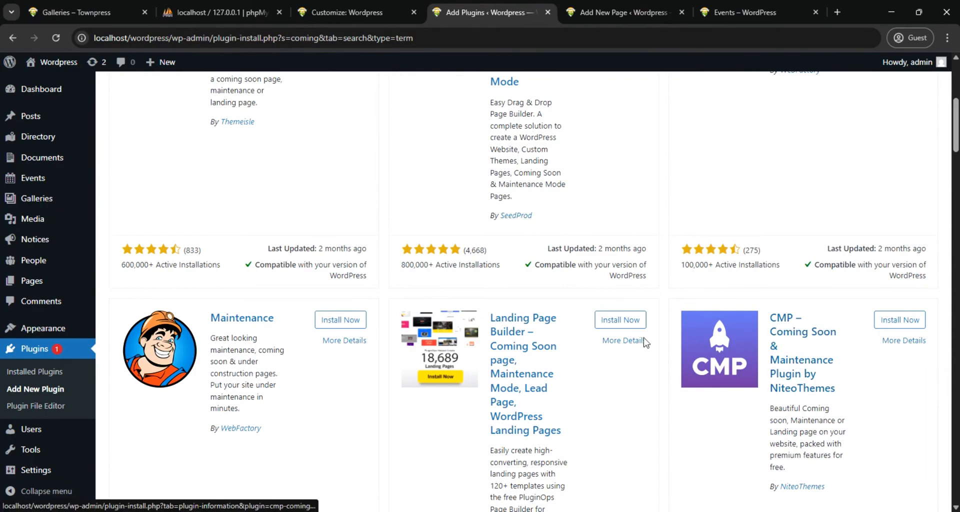
scroll(392, 281, up, 6)
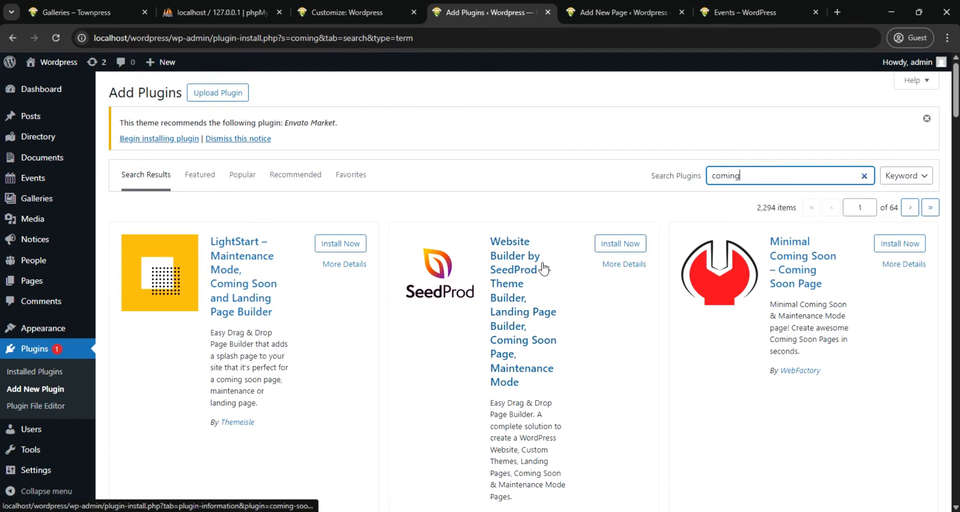
scroll(543, 269, down, 1)
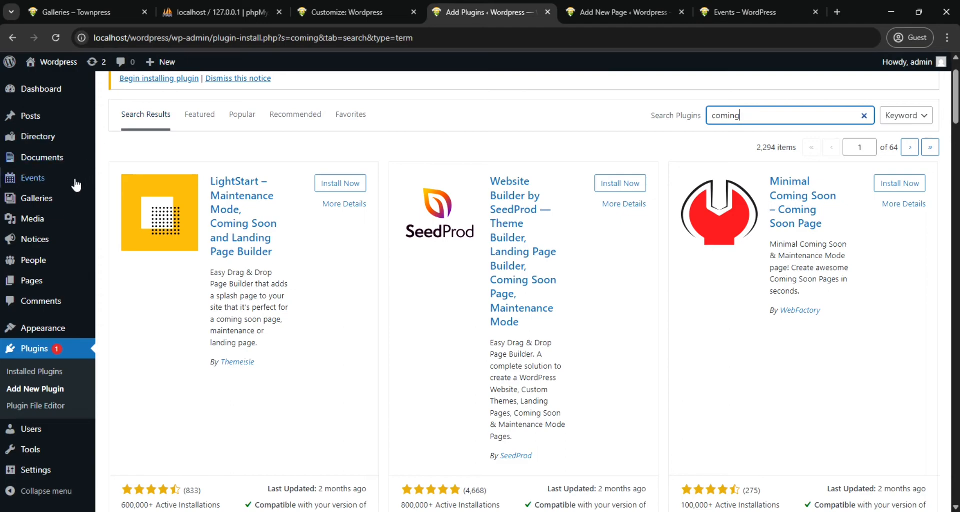
Open the list of posts and start a new post
mouse_move(32, 122)
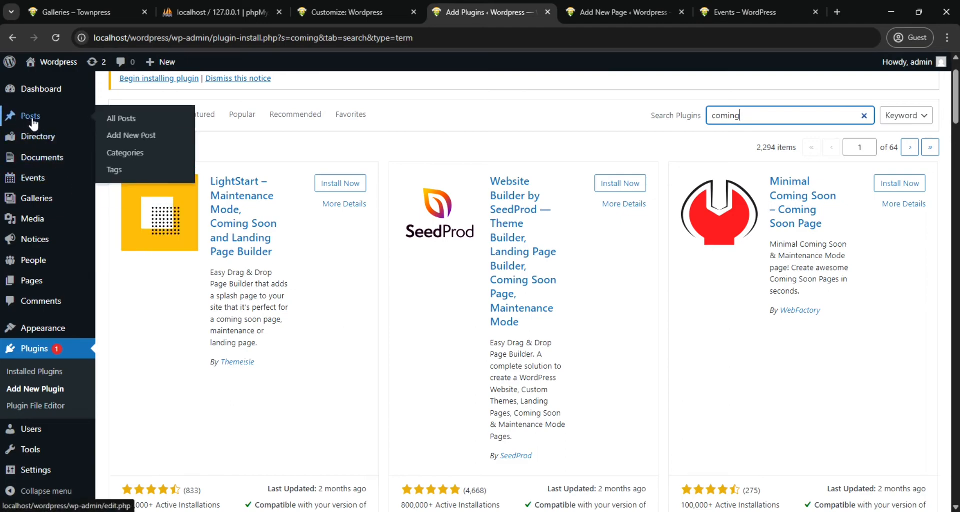
click(30, 119)
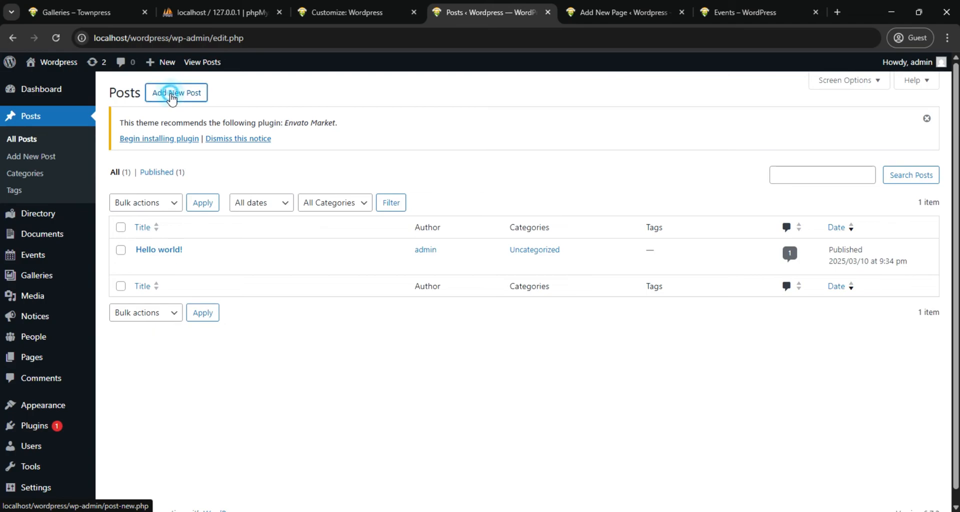
click(167, 98)
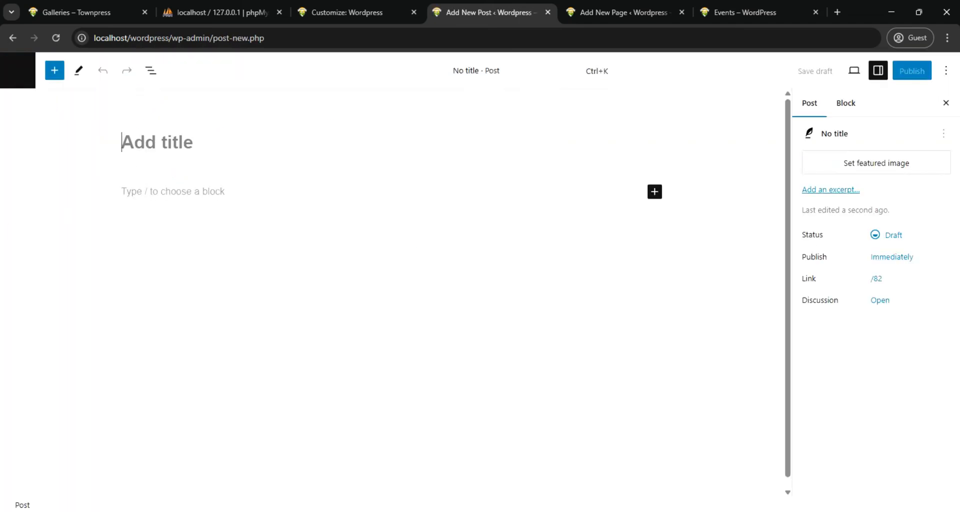
Title the new post "Football - The most played sport"
click(174, 145)
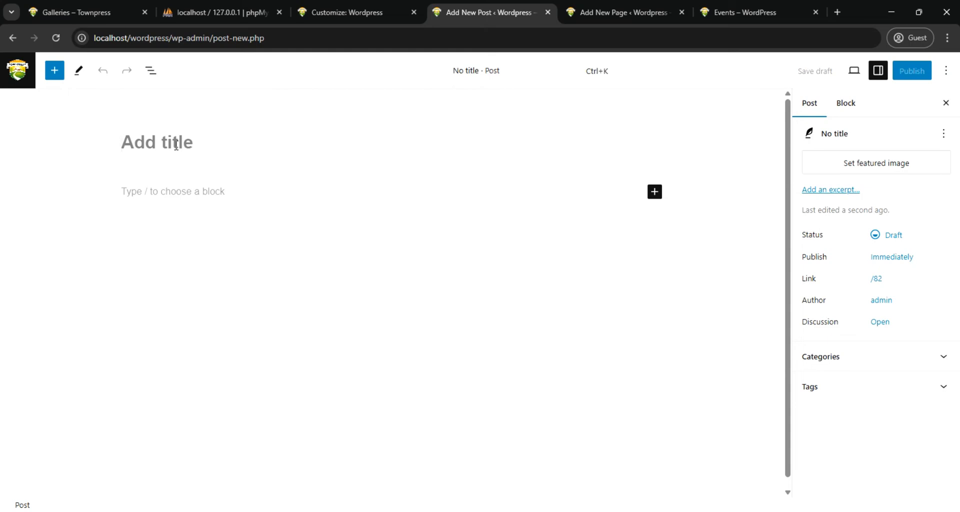
text(Foo)
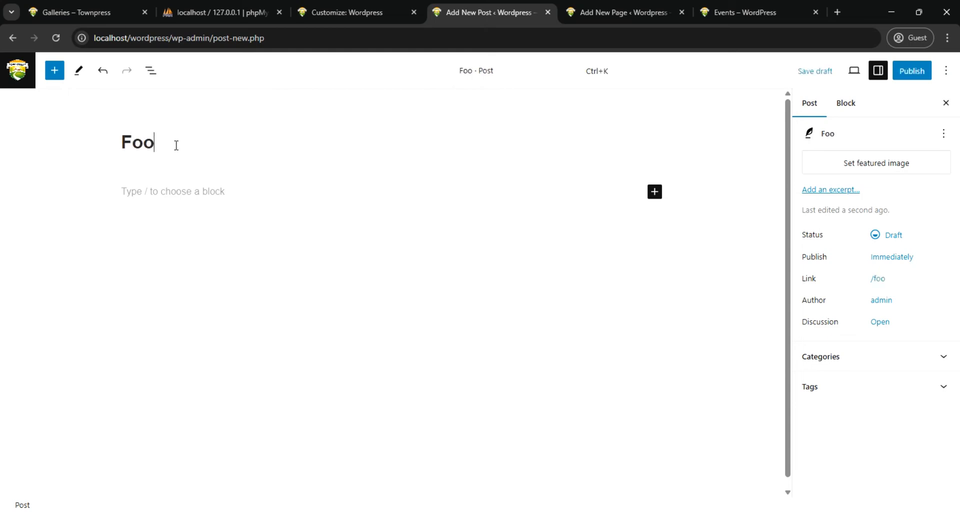
text(tb)
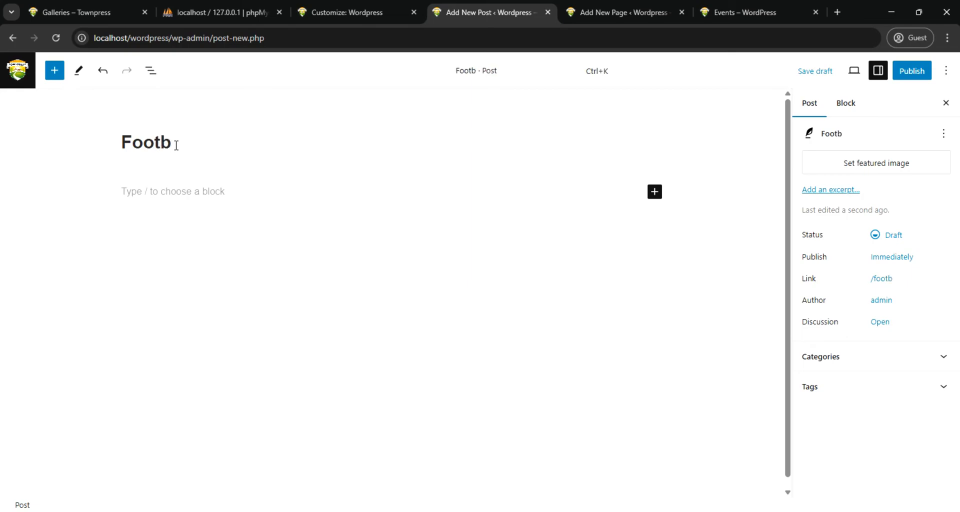
text(all)
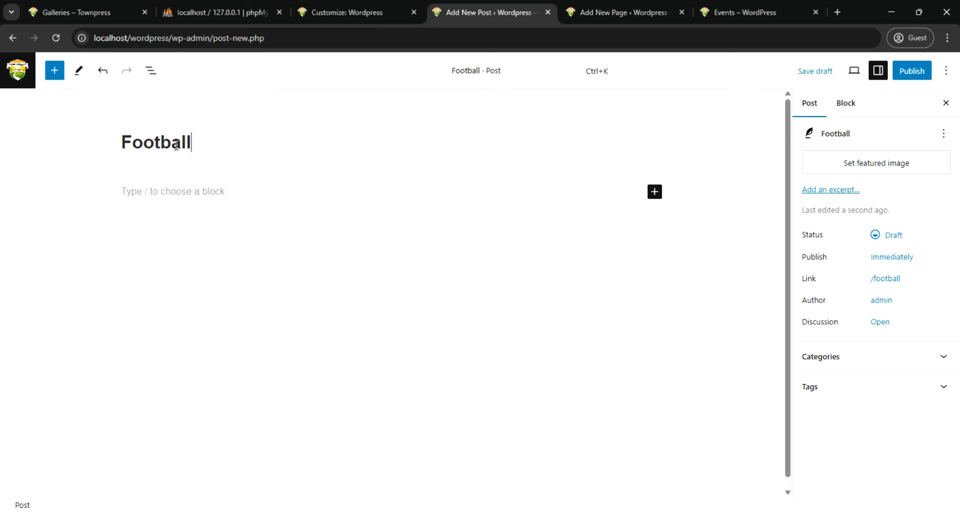
text( - T)
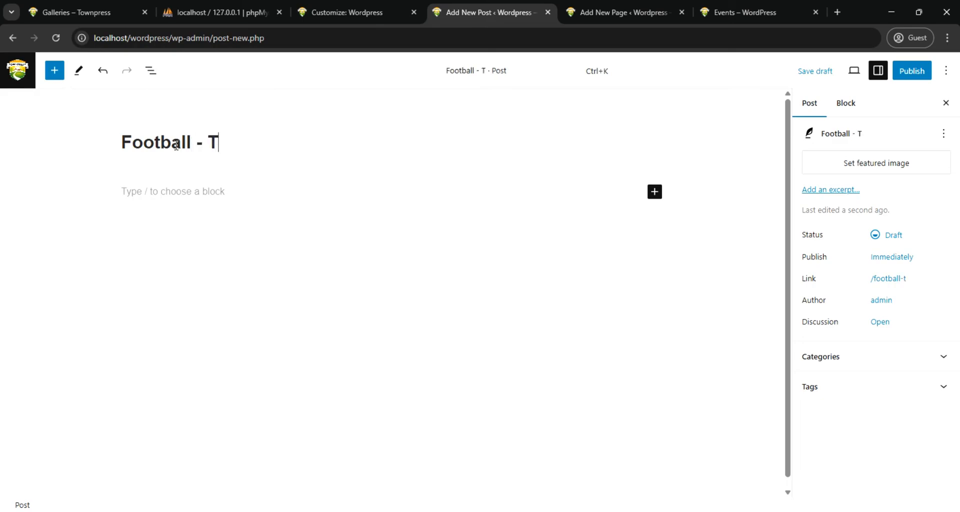
text(he m)
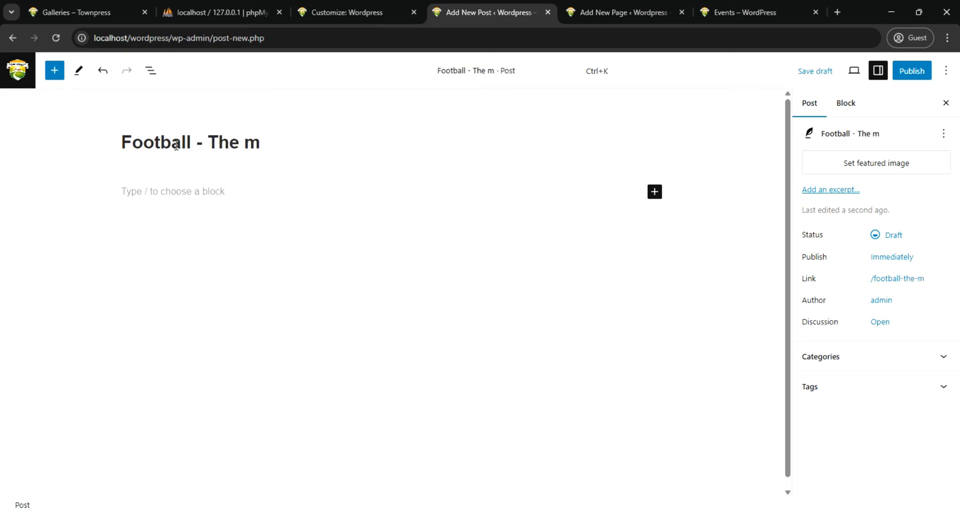
text(ost p)
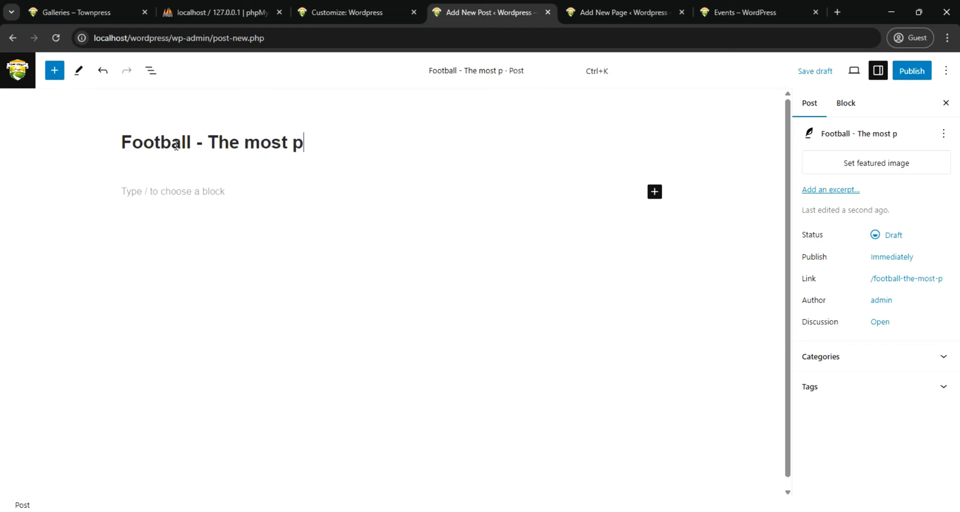
text(lay)
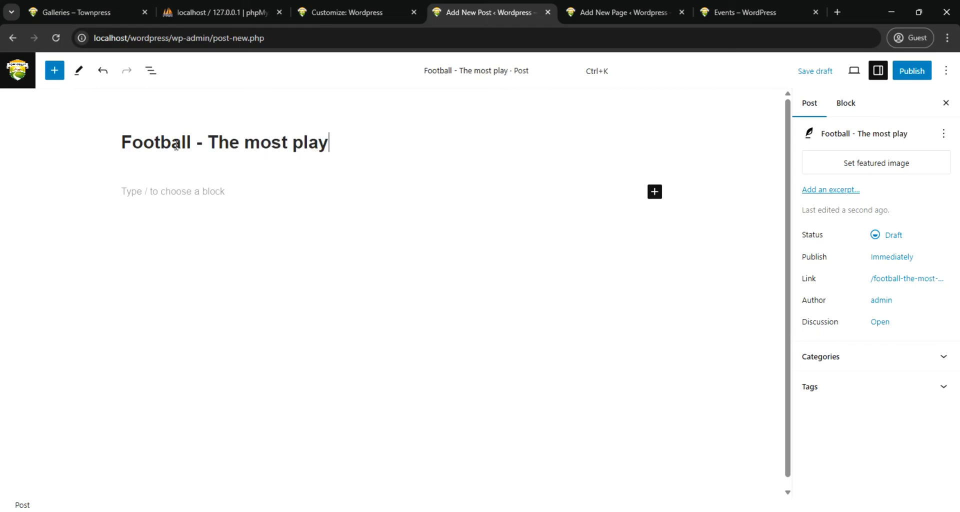
text(ed )
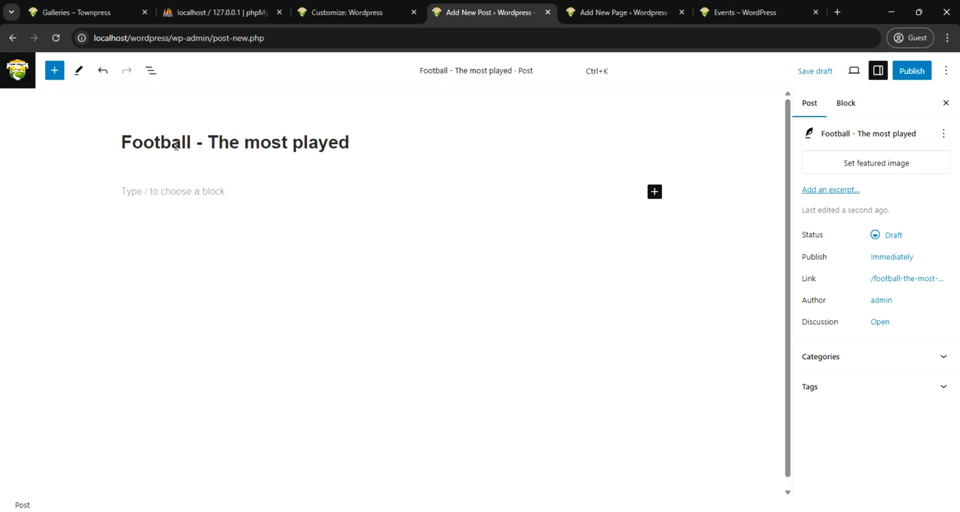
text(sp)
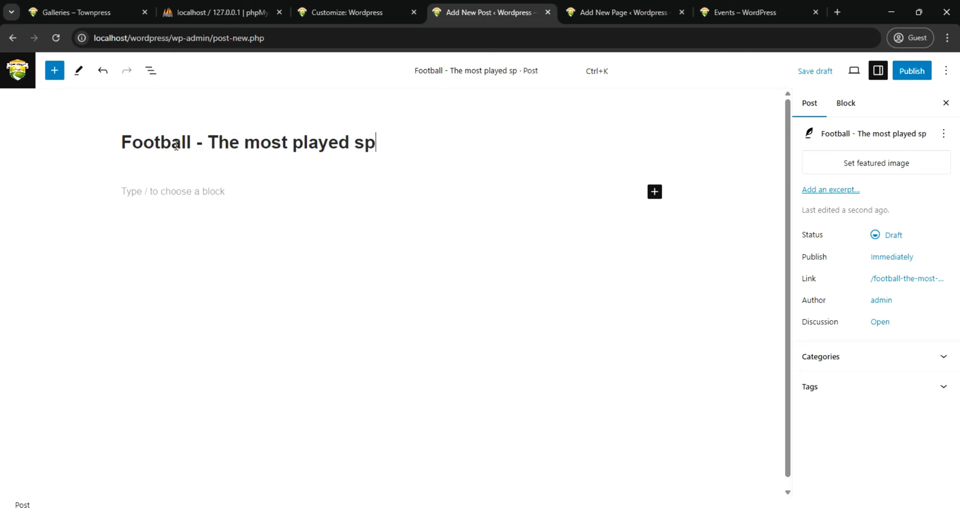
text(ort)
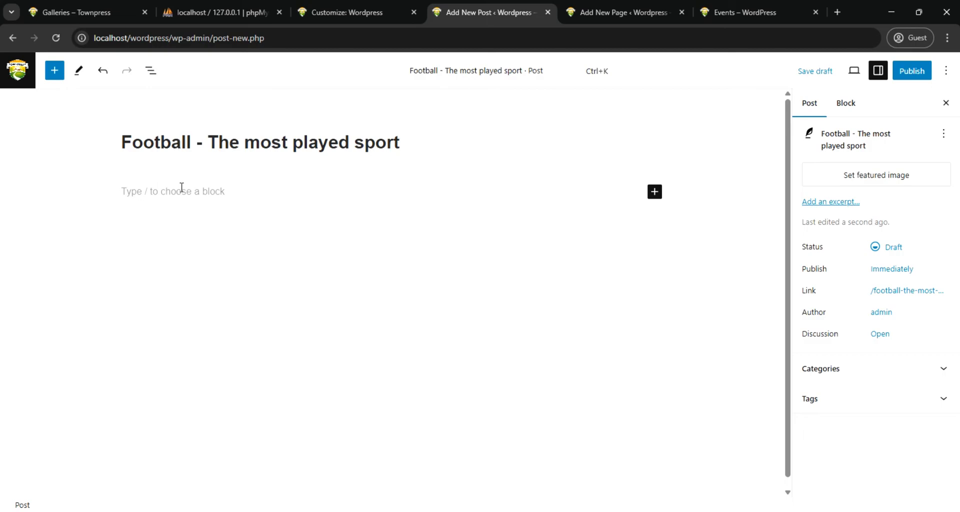
Write "Yes, the football fans are more..." as the post's body paragraph and give the paragraph a white background
click(181, 199)
click(202, 192)
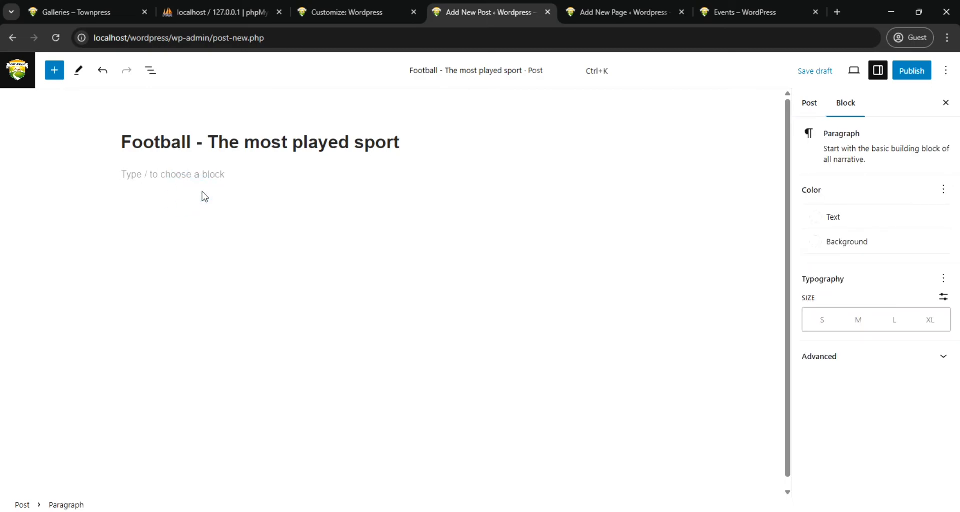
text(Yes, the football fans are more.)
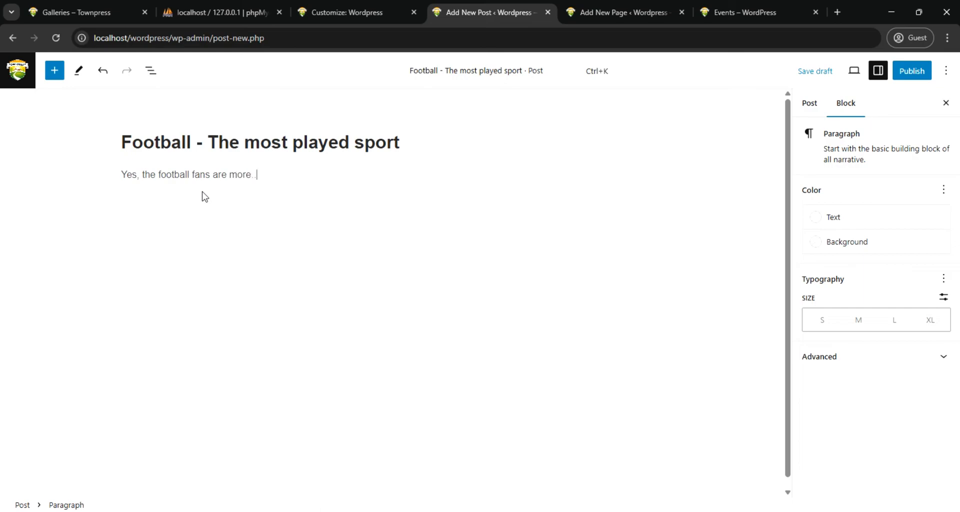
text(.)
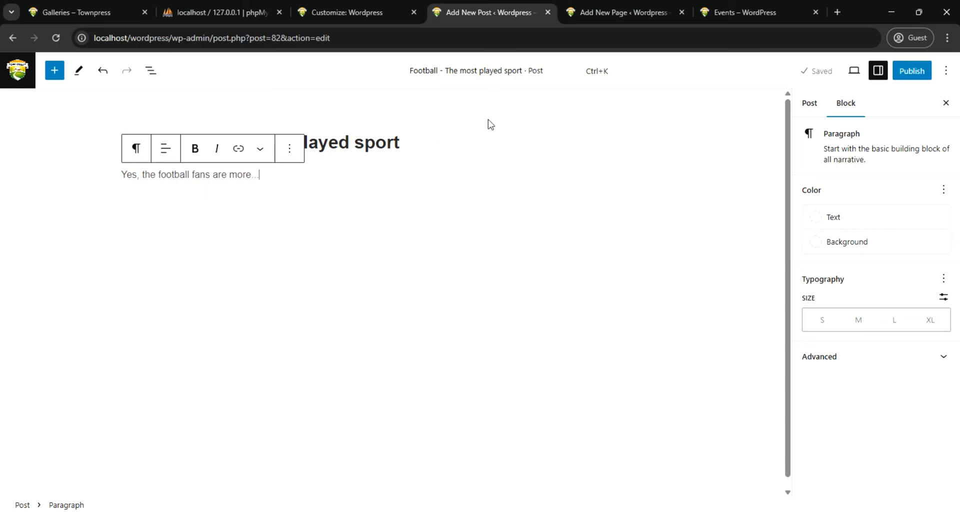
click(815, 244)
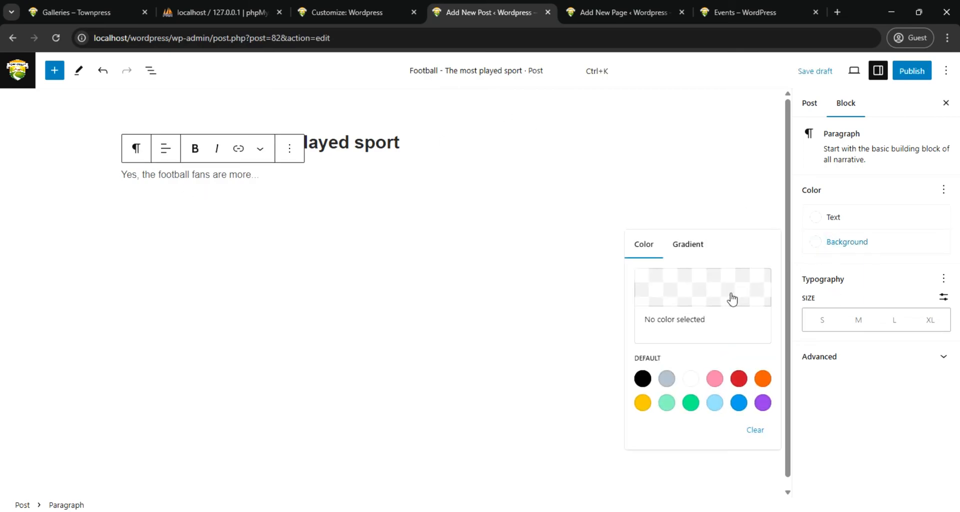
click(691, 379)
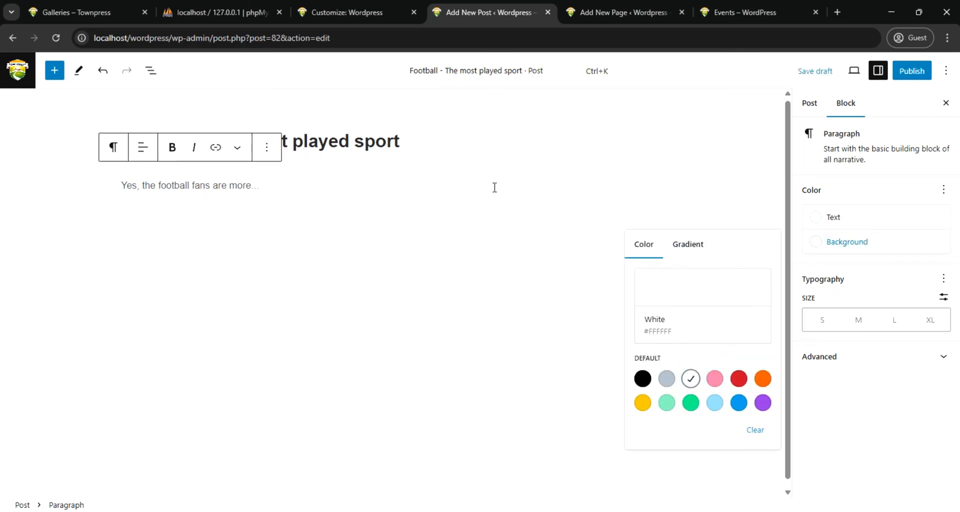
scroll(492, 187, down, 1)
Open the post's featured image selection and look through the media library for a suitable picture
click(807, 102)
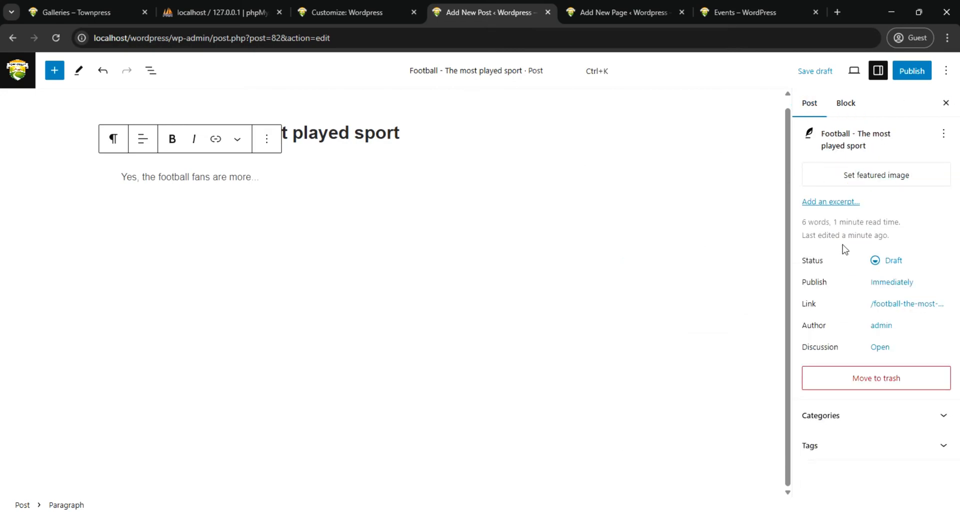
click(873, 176)
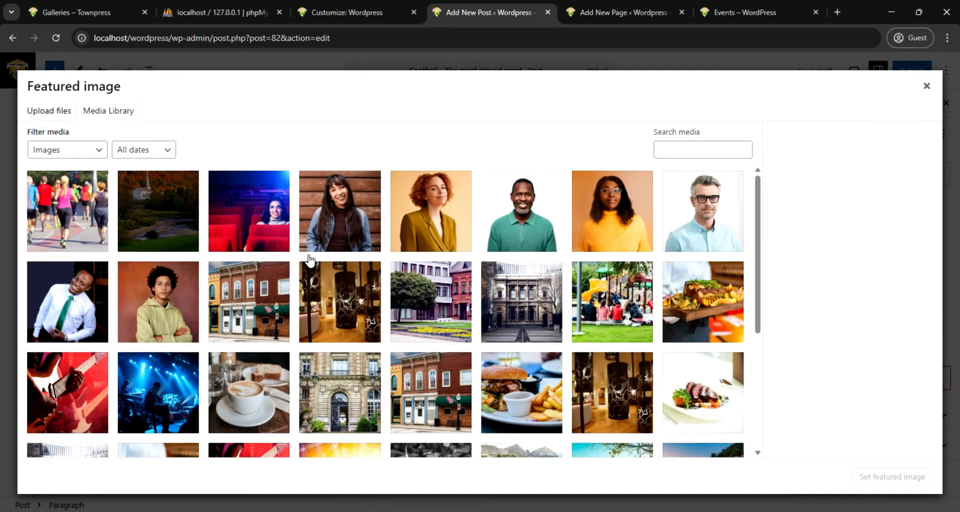
scroll(307, 258, down, 4)
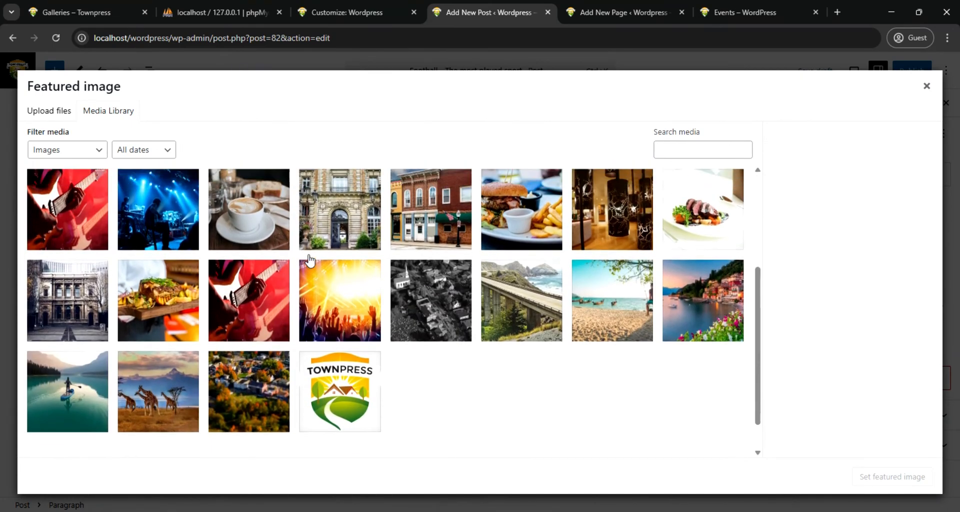
scroll(200, 210, up, 5)
Upload article-10-large-600x360 from the images folder's Friendly Soccer Match subfolder and set it as the post's featured image
click(51, 113)
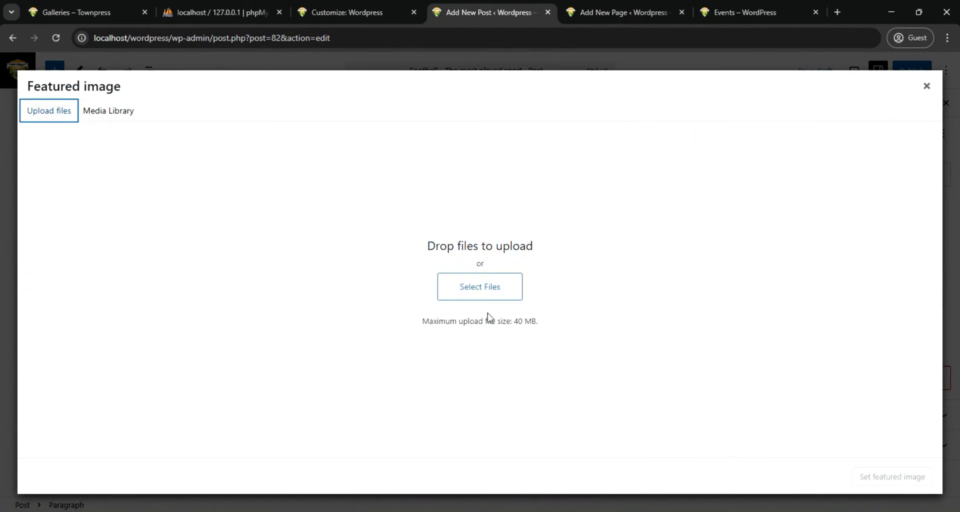
click(479, 285)
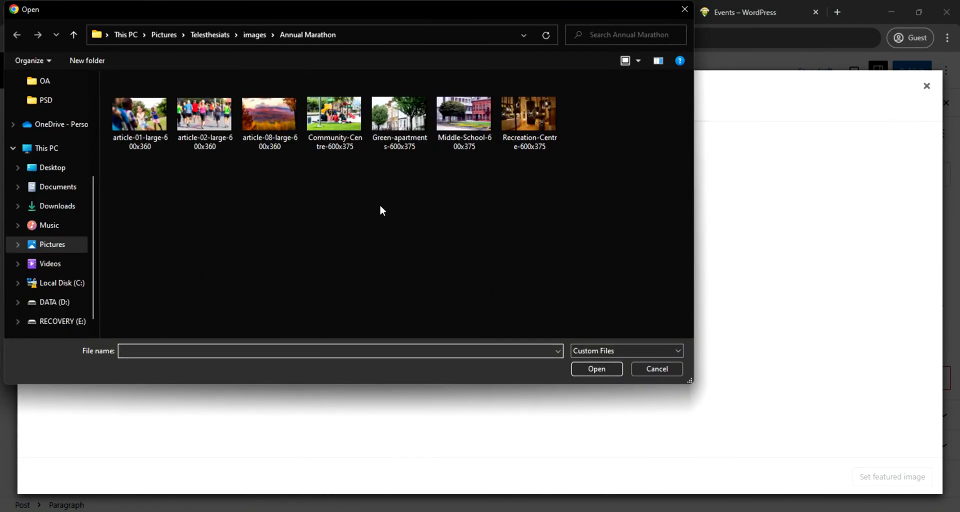
click(255, 35)
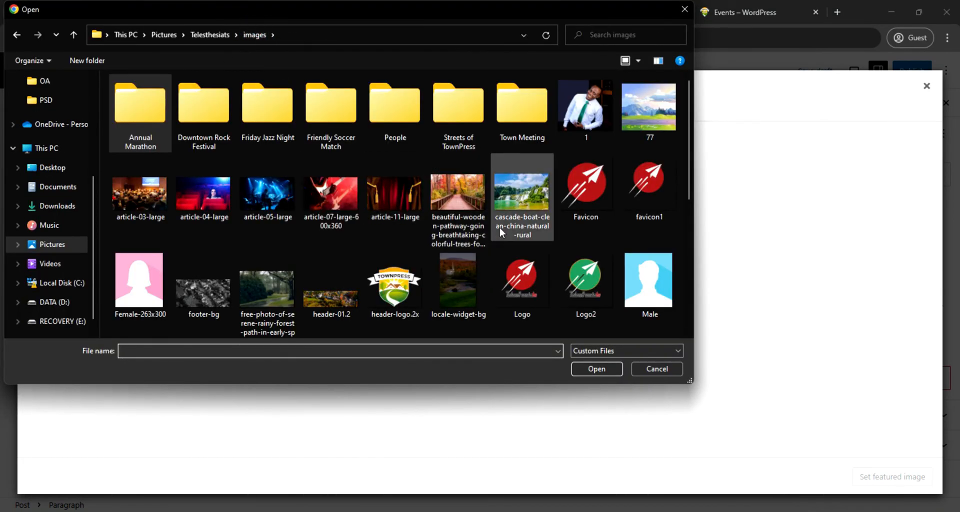
scroll(528, 226, down, 5)
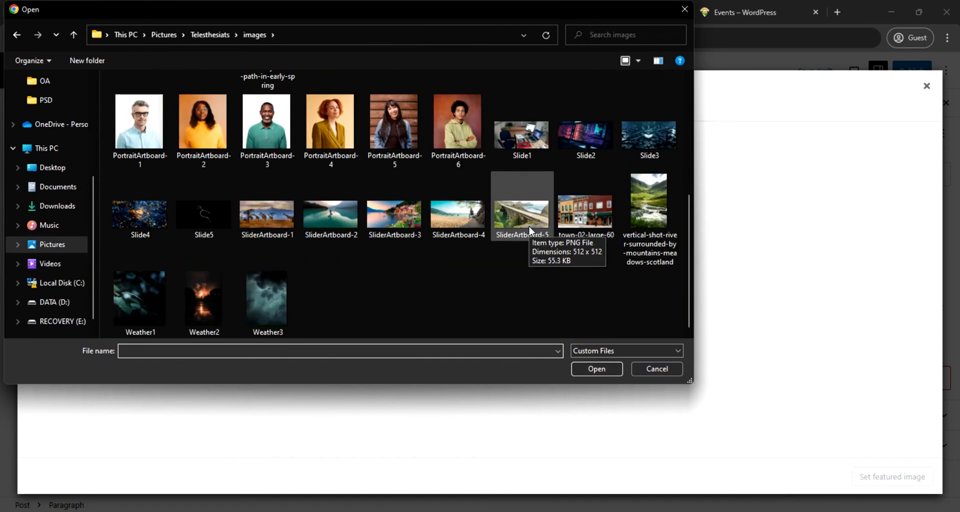
scroll(530, 231, up, 5)
scroll(529, 228, down, 5)
scroll(529, 226, up, 5)
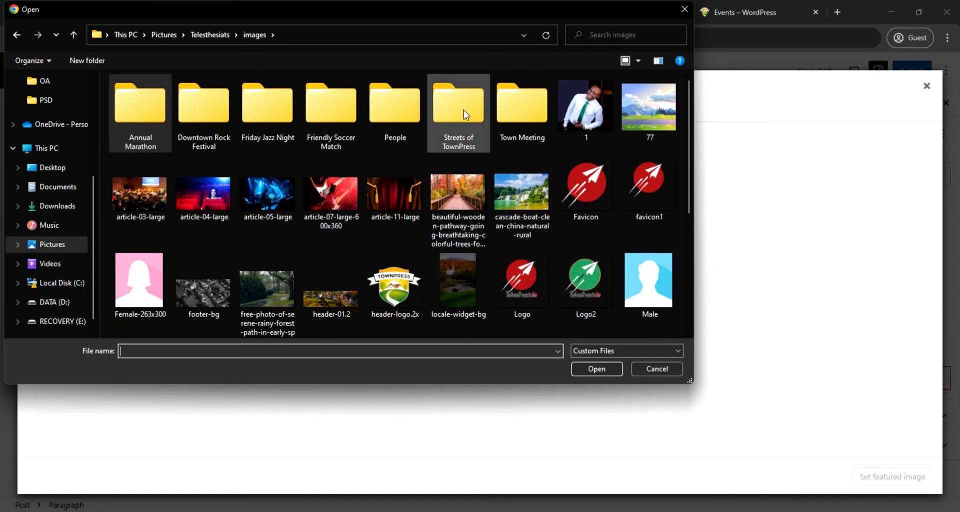
double_click(343, 93)
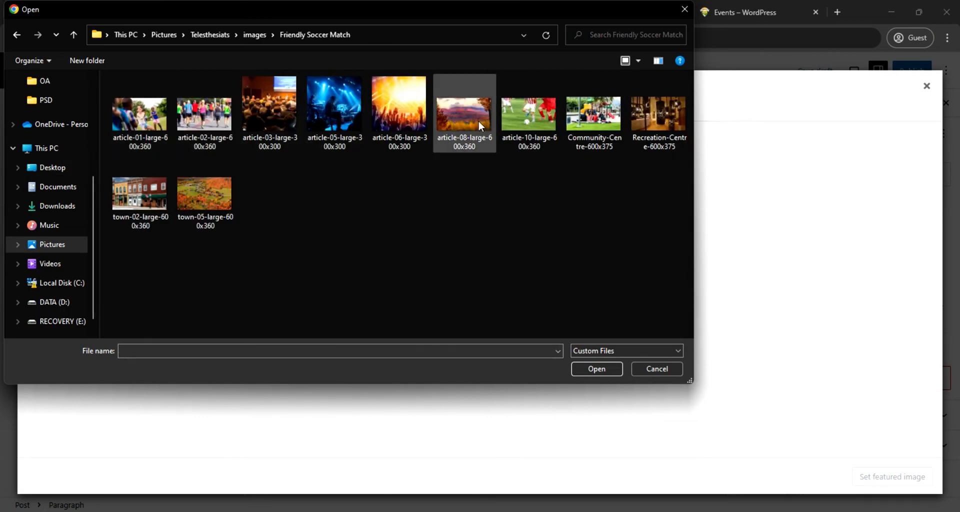
click(545, 123)
click(602, 370)
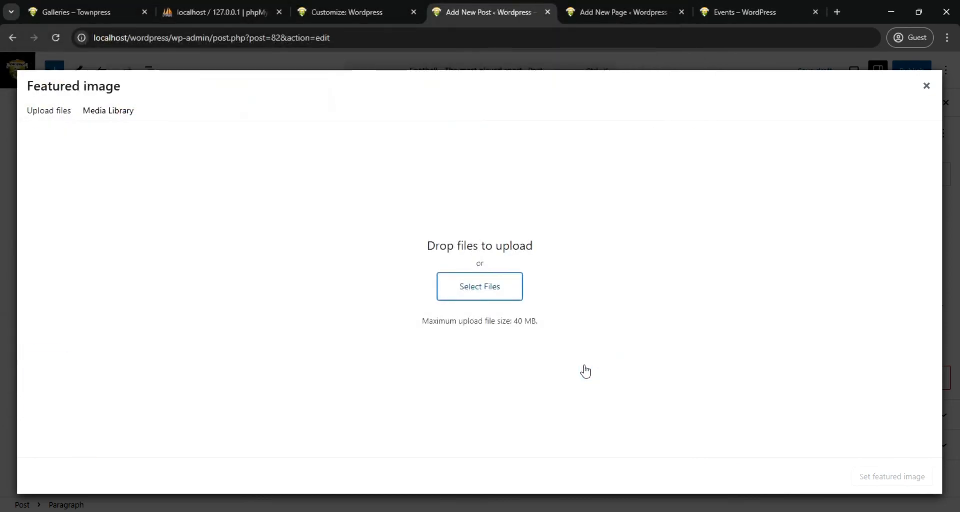
click(913, 473)
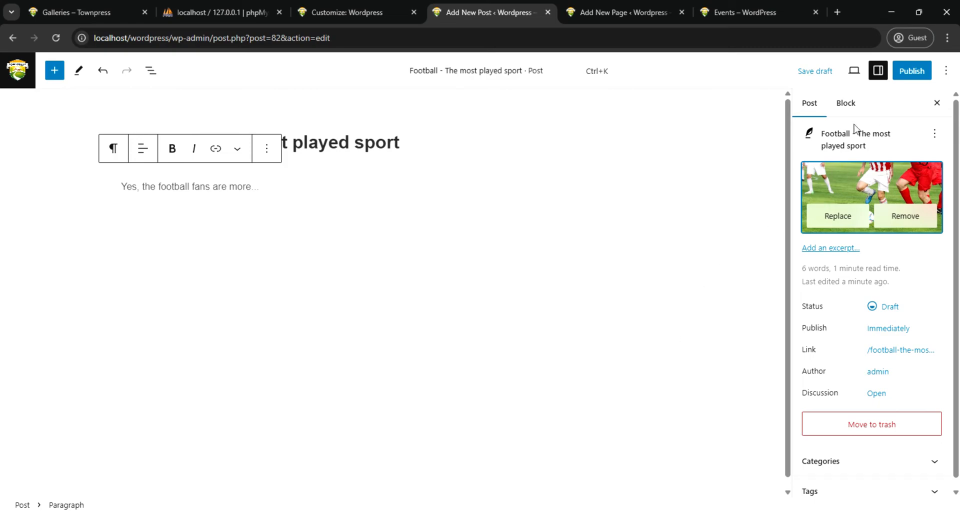
Publish the football post
click(848, 105)
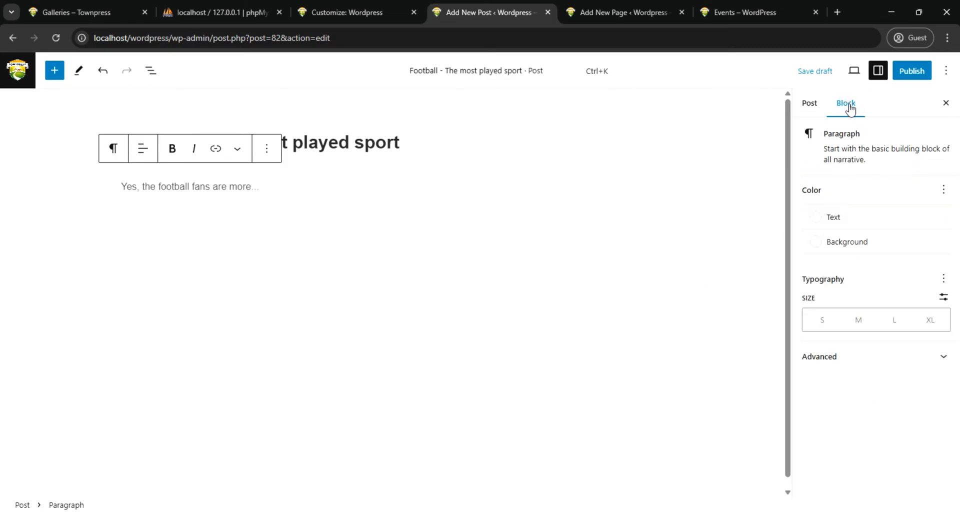
click(913, 71)
click(915, 73)
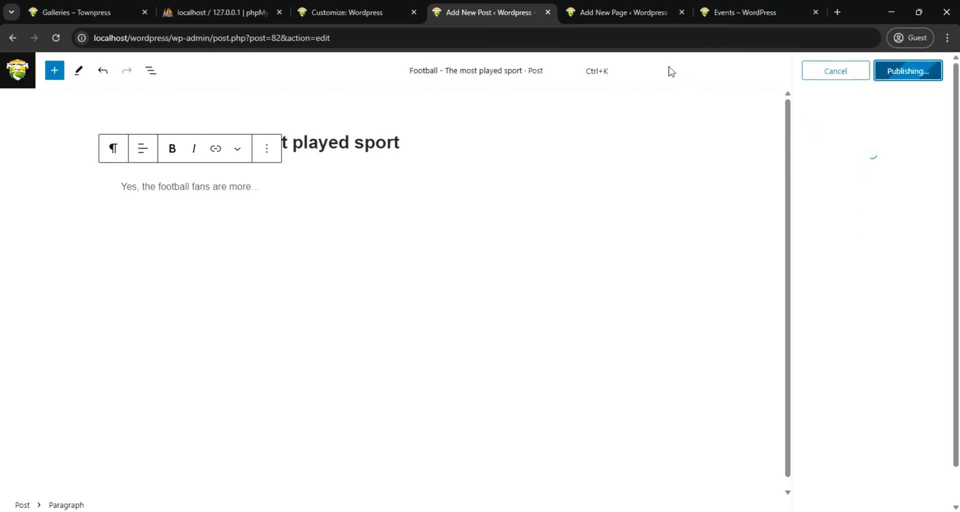
Reload the live site's Events page, look it over, and open the Blog page from the site navigation
click(741, 12)
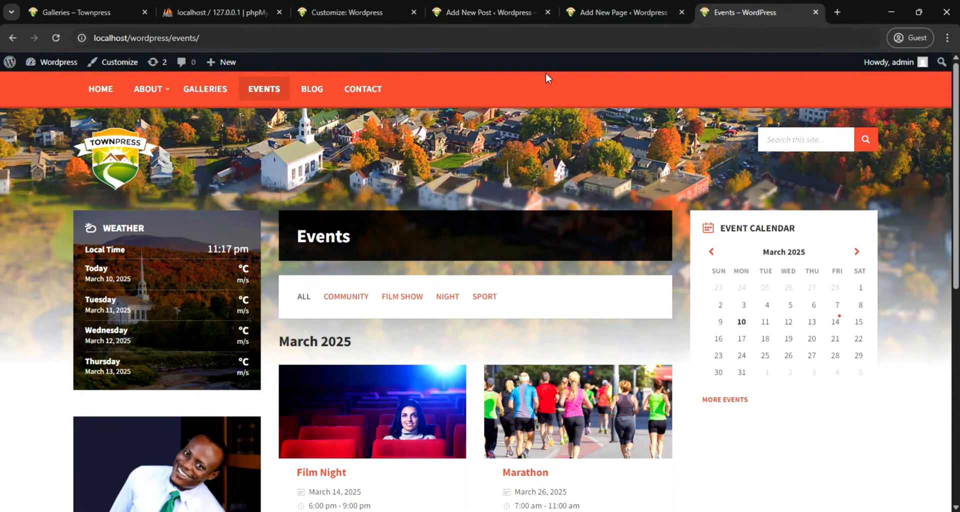
click(57, 38)
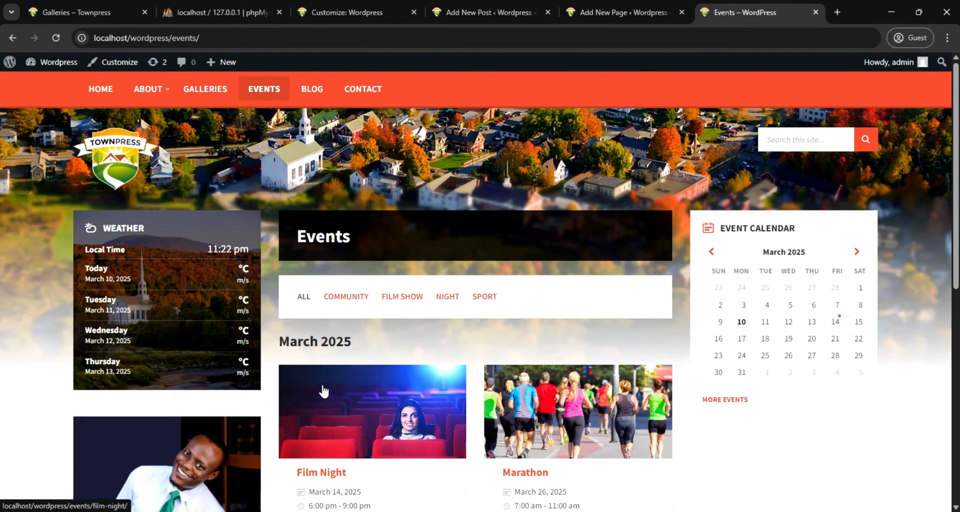
scroll(300, 384, down, 3)
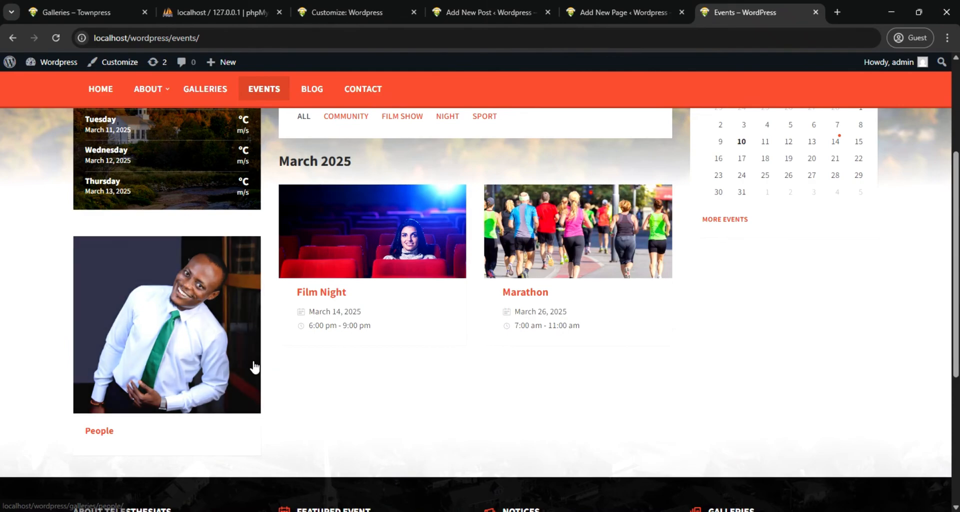
scroll(254, 367, up, 3)
click(307, 91)
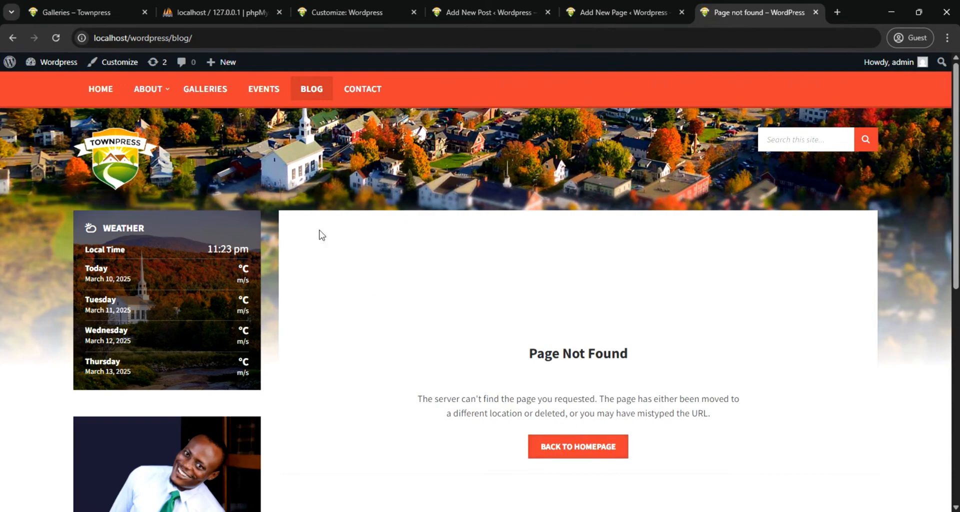
Open Homepage Settings in the site customizer and check which pages can be chosen as the posts page
click(337, 11)
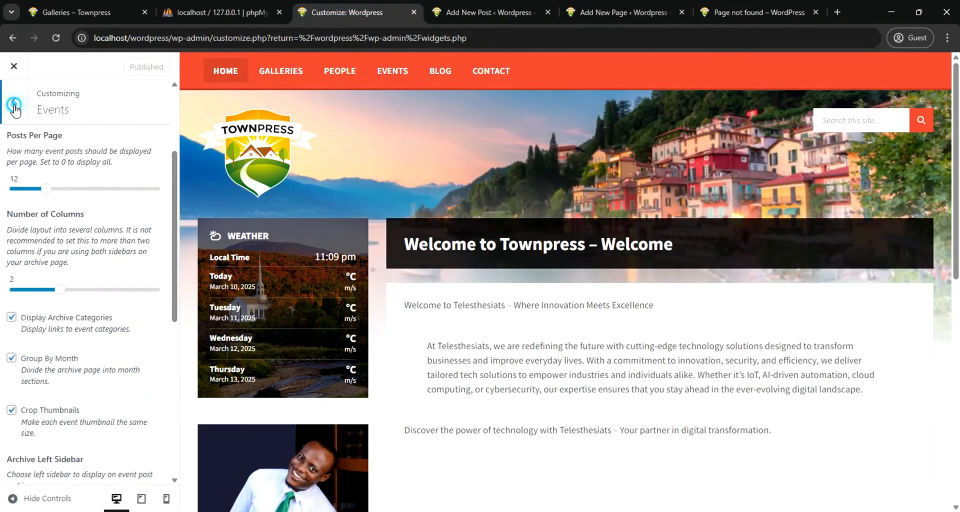
click(14, 101)
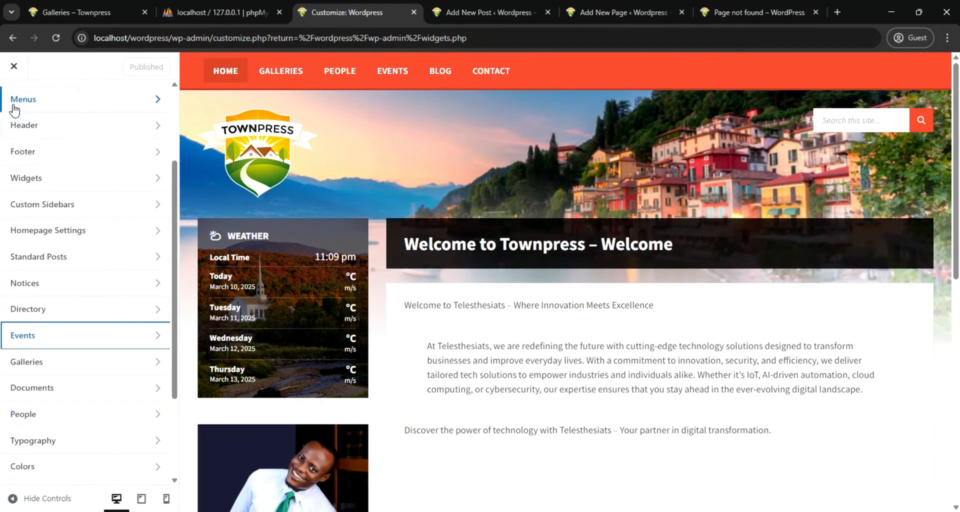
click(70, 231)
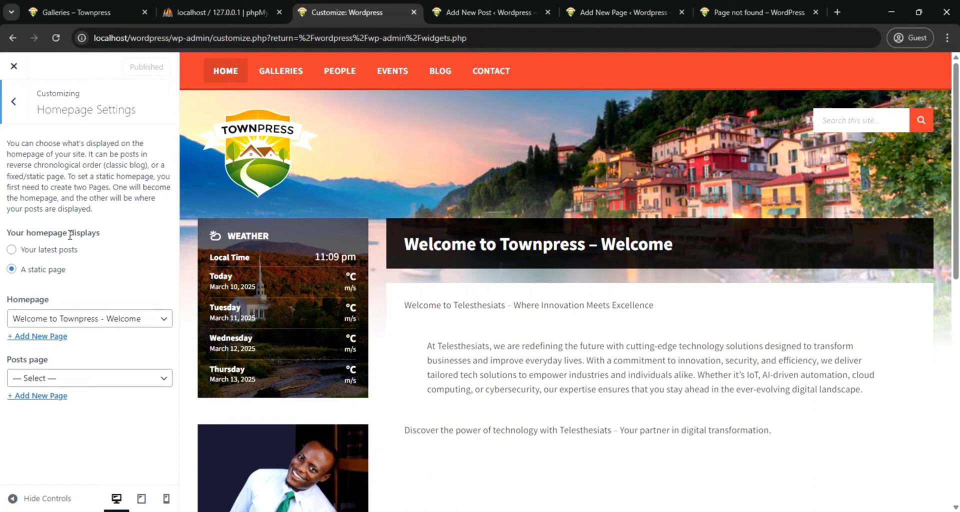
click(63, 384)
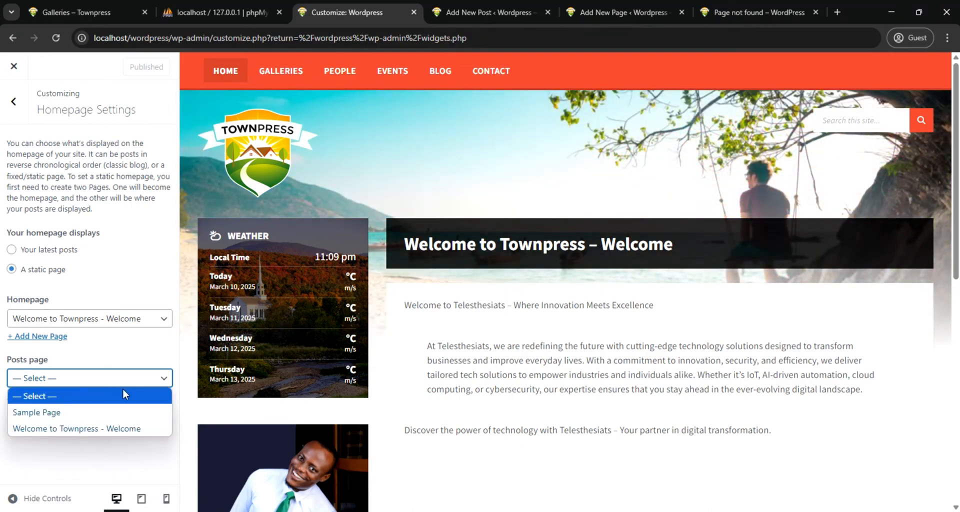
Leave the published football post, open the list of all pages and start a new page
click(466, 13)
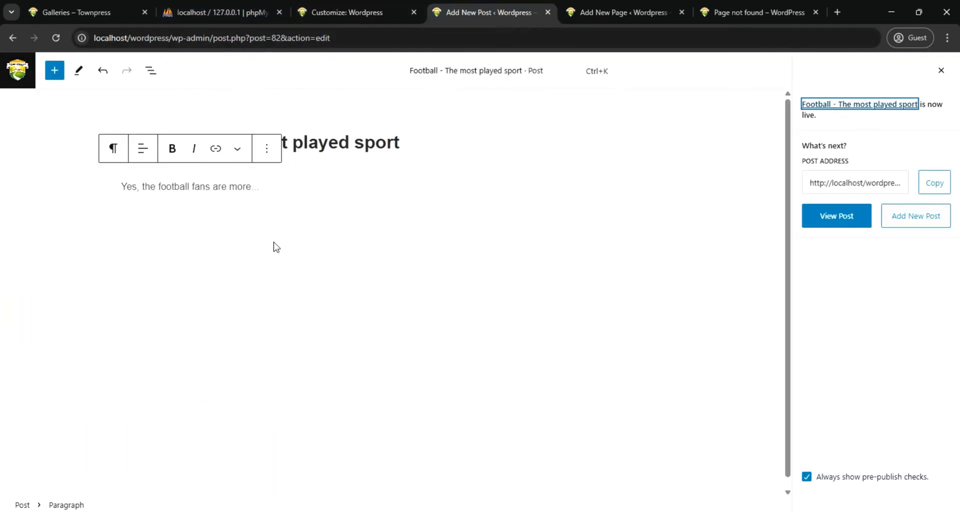
click(20, 75)
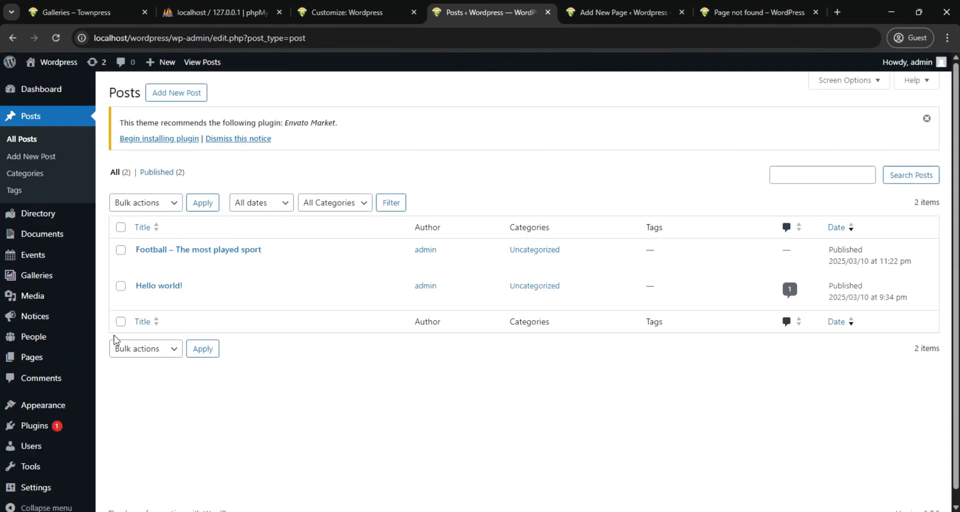
mouse_move(47, 359)
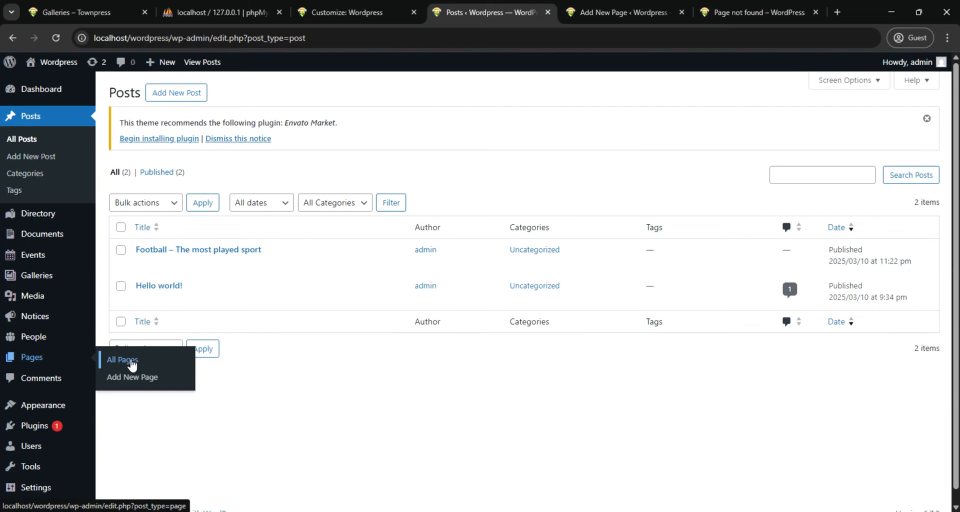
click(131, 363)
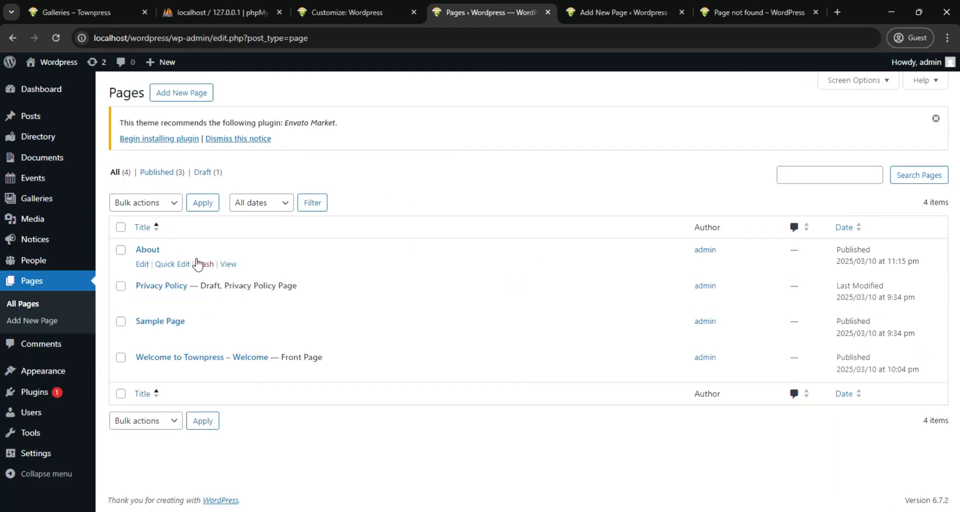
click(181, 93)
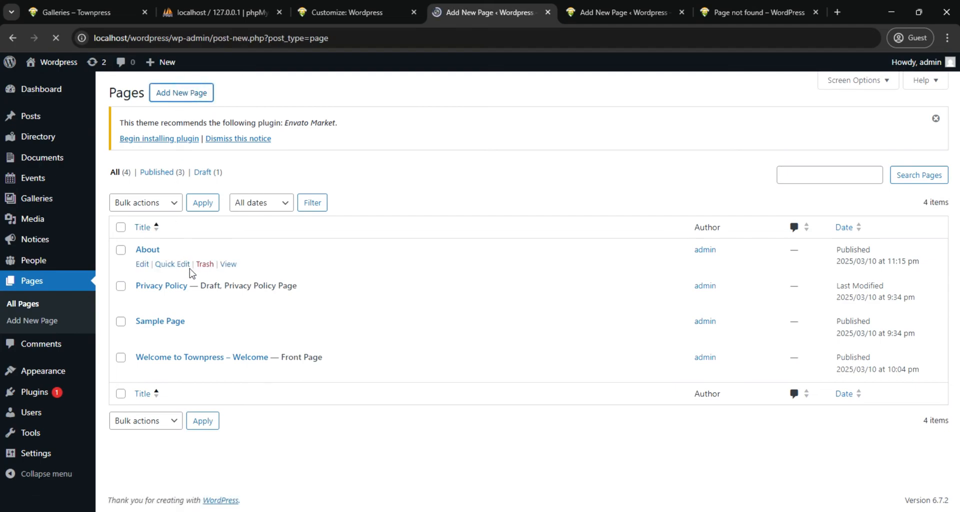
Title the new page "Post" and publish it
click(184, 143)
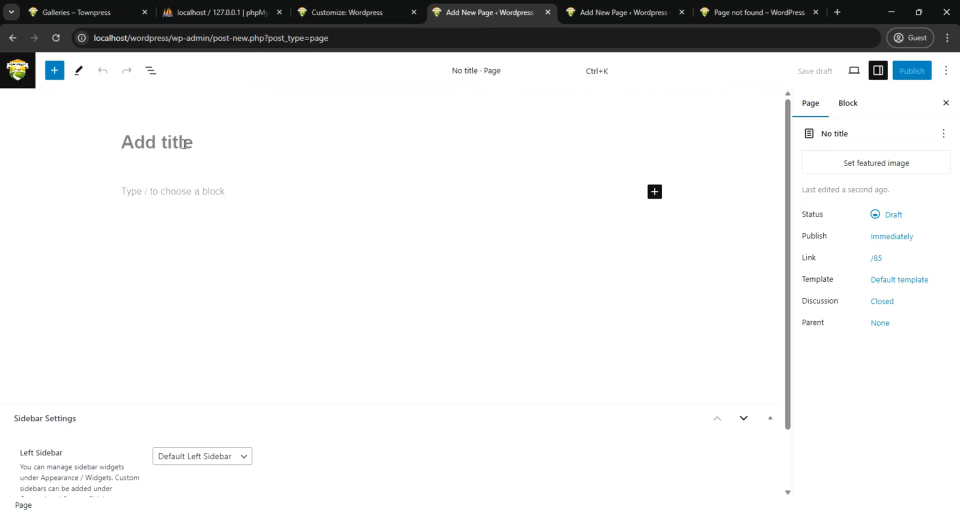
text(P)
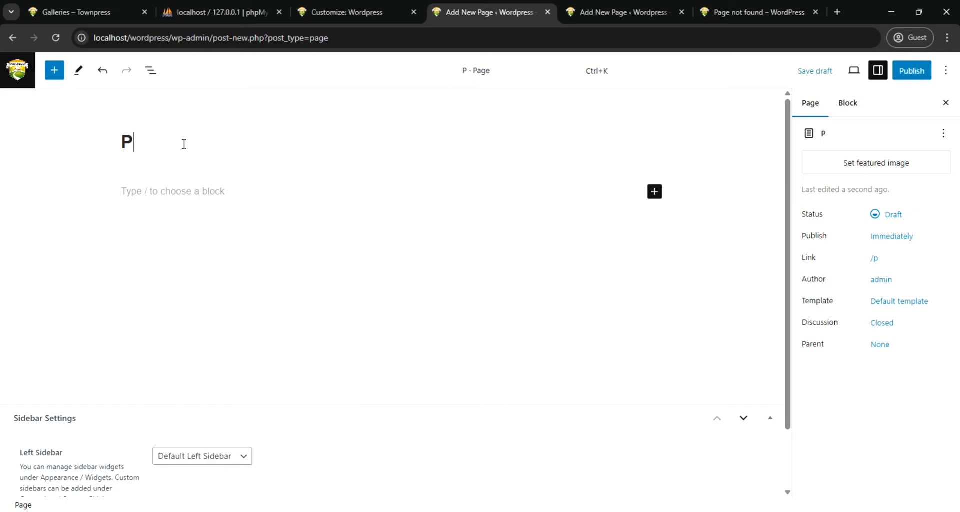
text(ost)
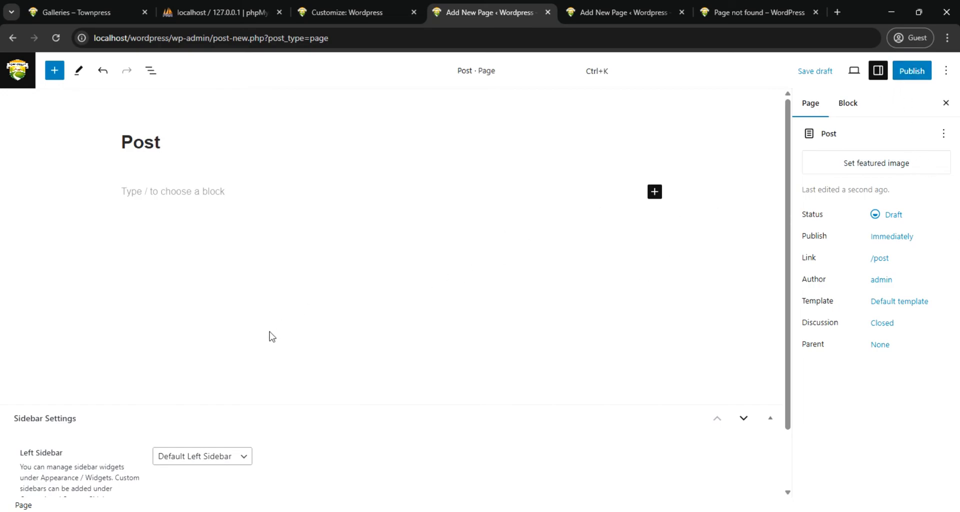
scroll(270, 335, down, 2)
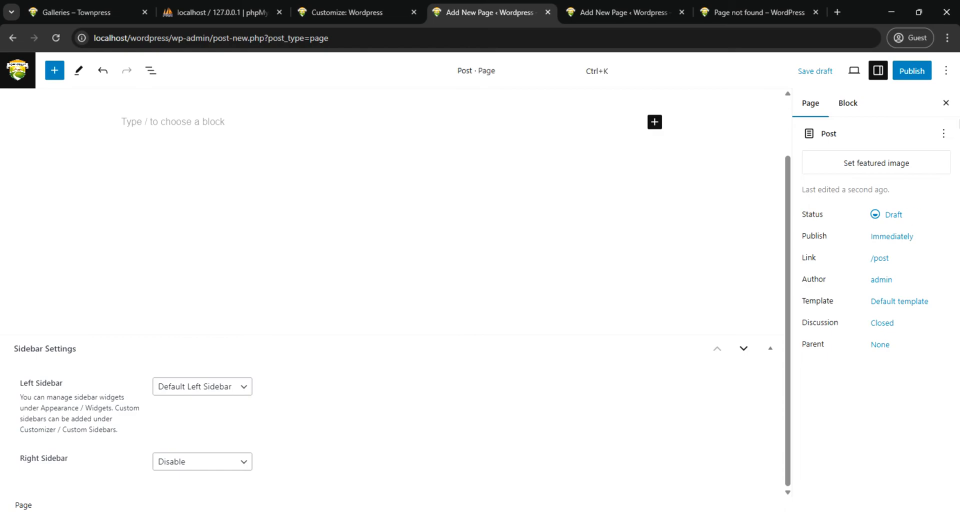
click(913, 74)
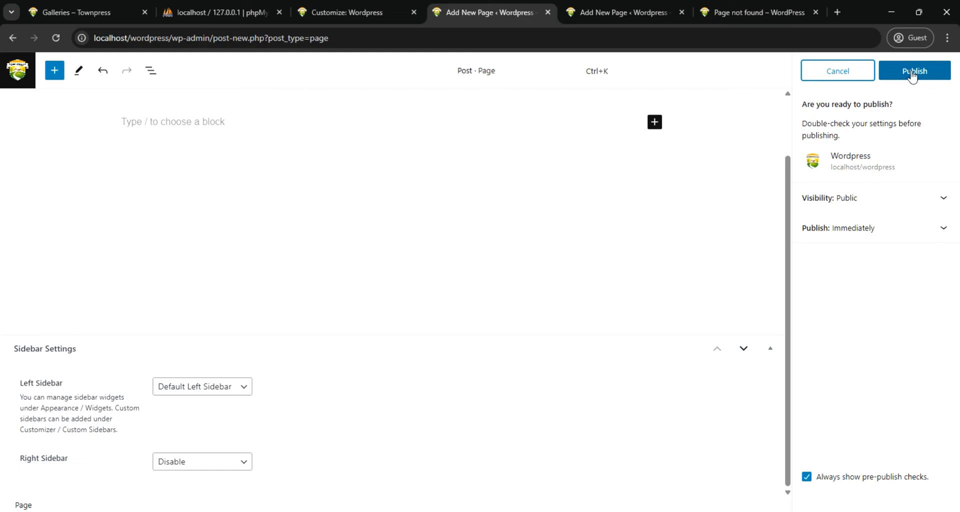
click(913, 74)
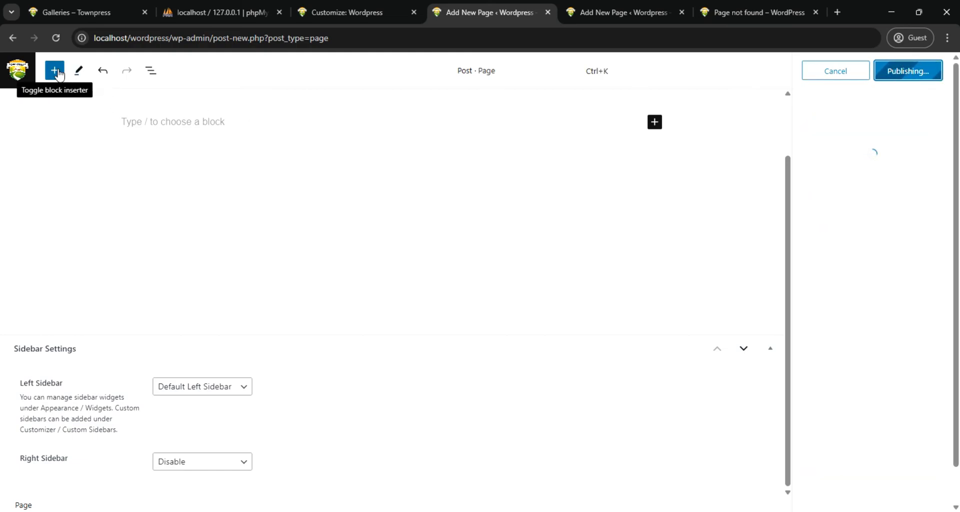
Find the Columns block in the block library and insert it in the Post page with the single-column 100 layout
click(57, 71)
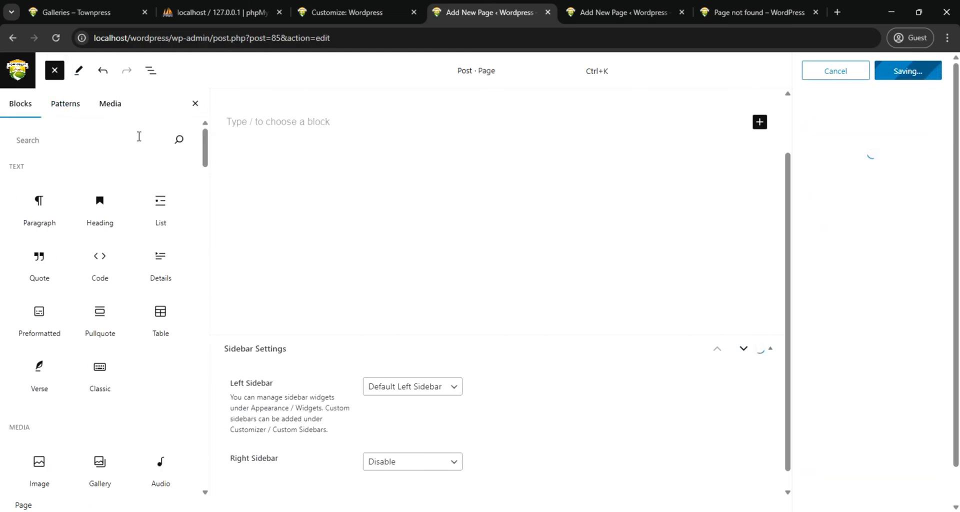
click(284, 124)
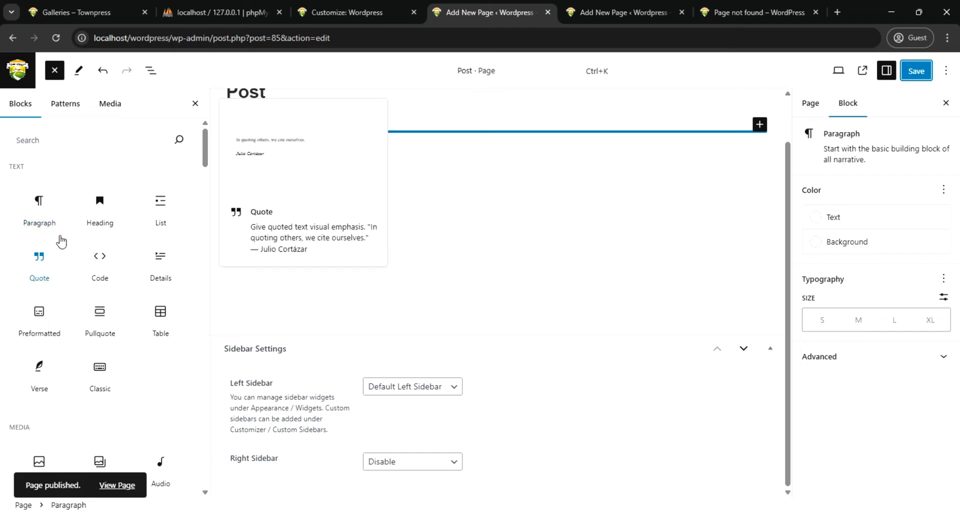
click(108, 136)
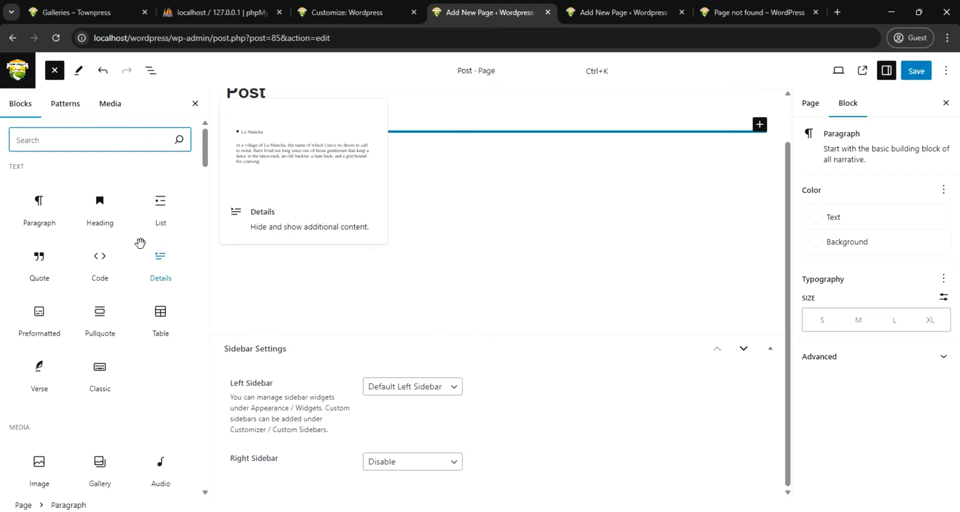
scroll(136, 250, down, 2)
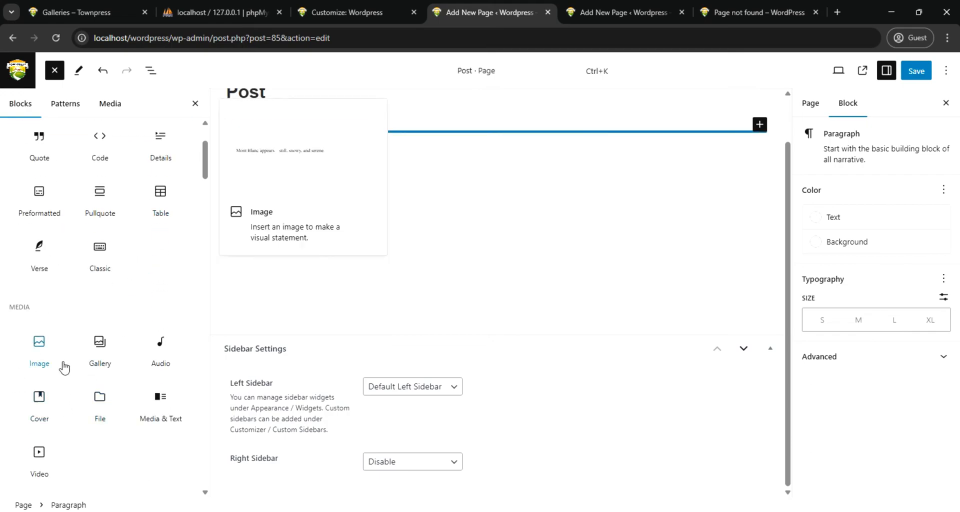
scroll(64, 350, up, 1)
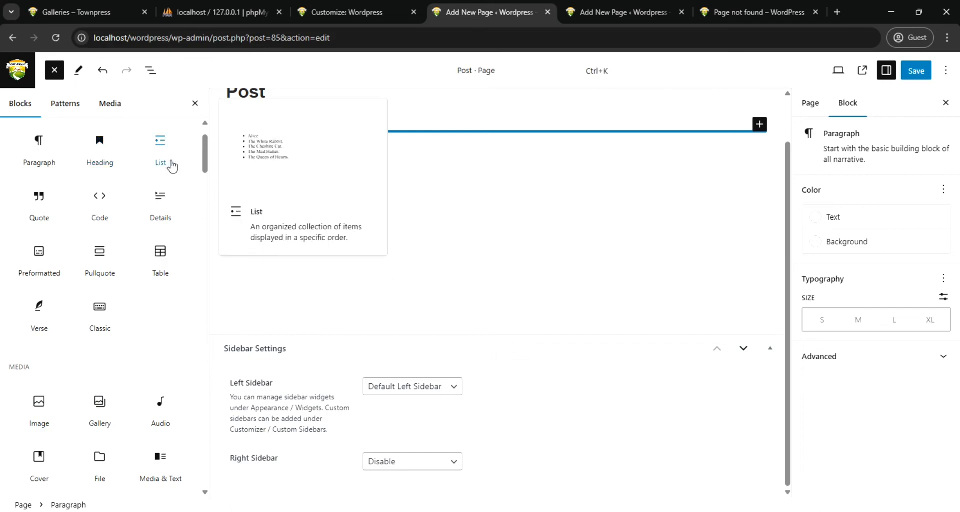
scroll(155, 129, up, 1)
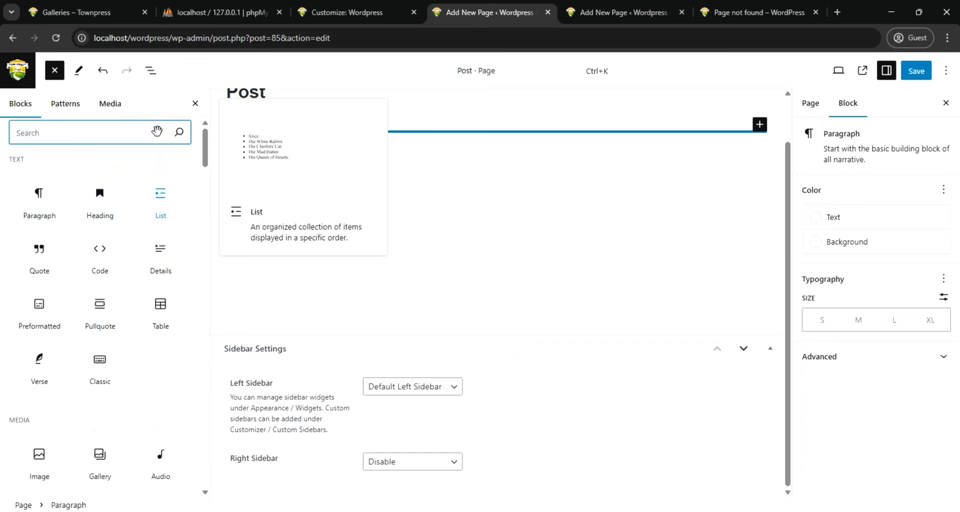
click(129, 145)
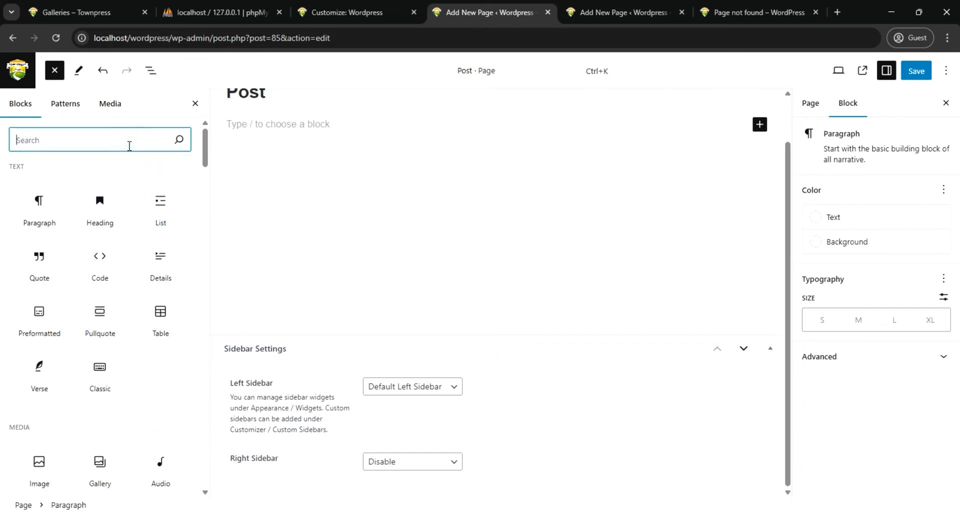
text(co)
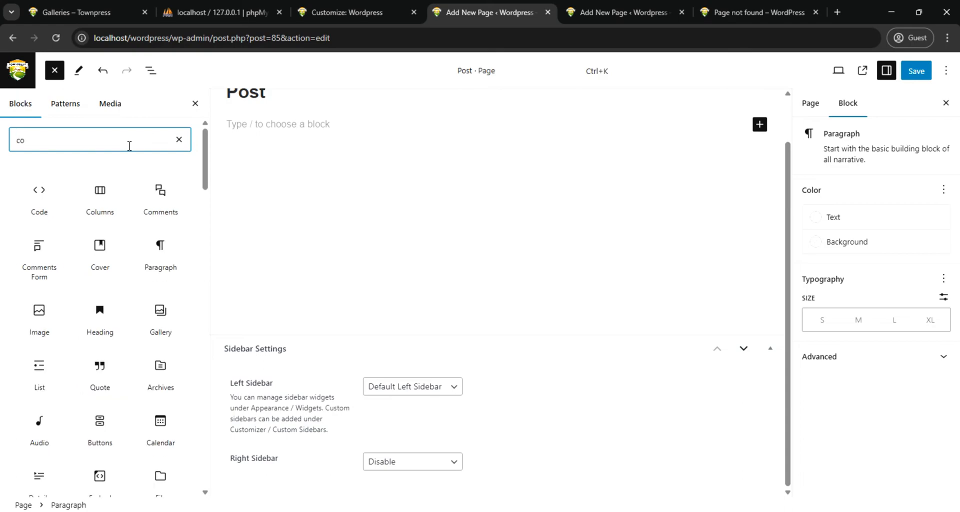
click(100, 195)
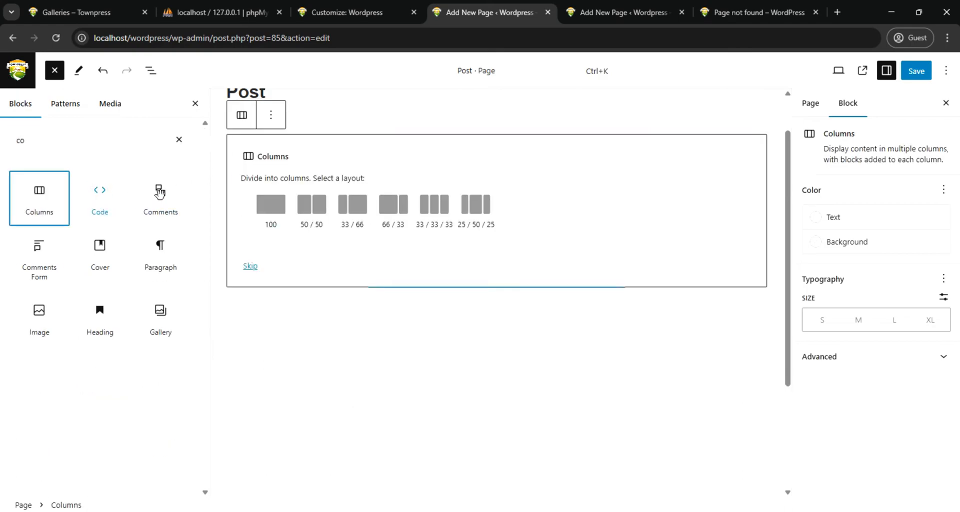
click(277, 207)
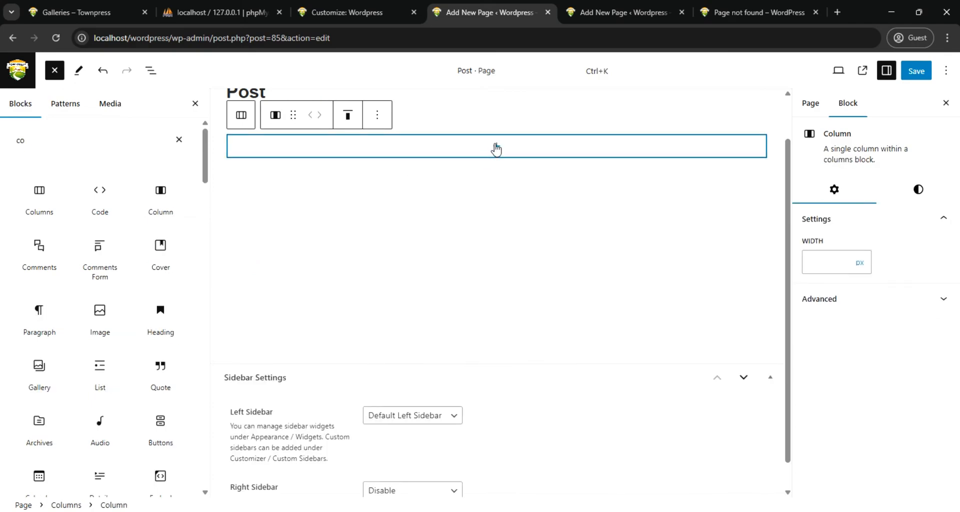
Add a Latest Posts block inside the new column
click(494, 148)
click(484, 156)
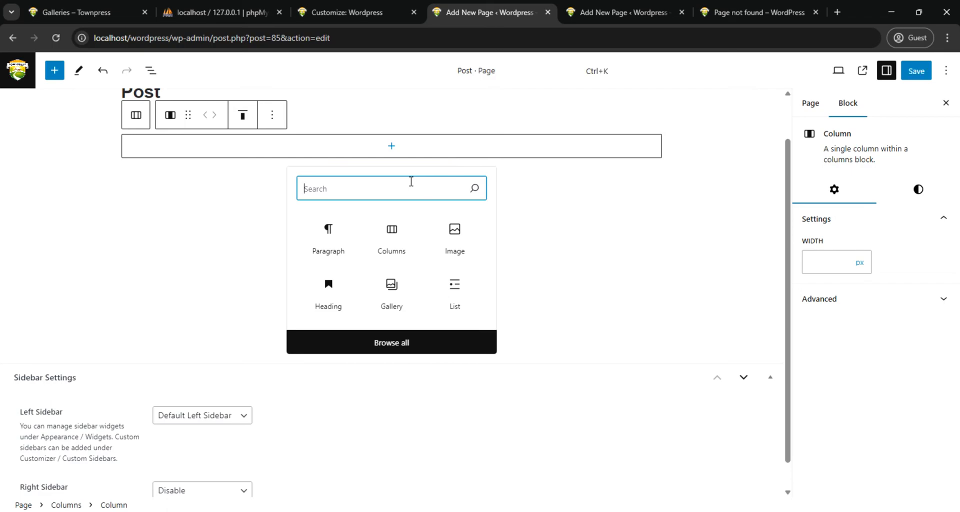
text(la)
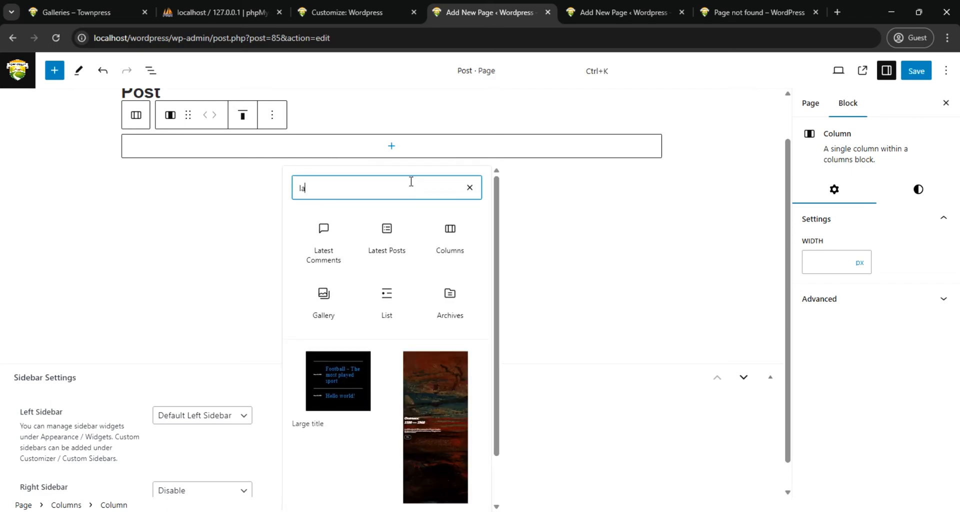
click(388, 229)
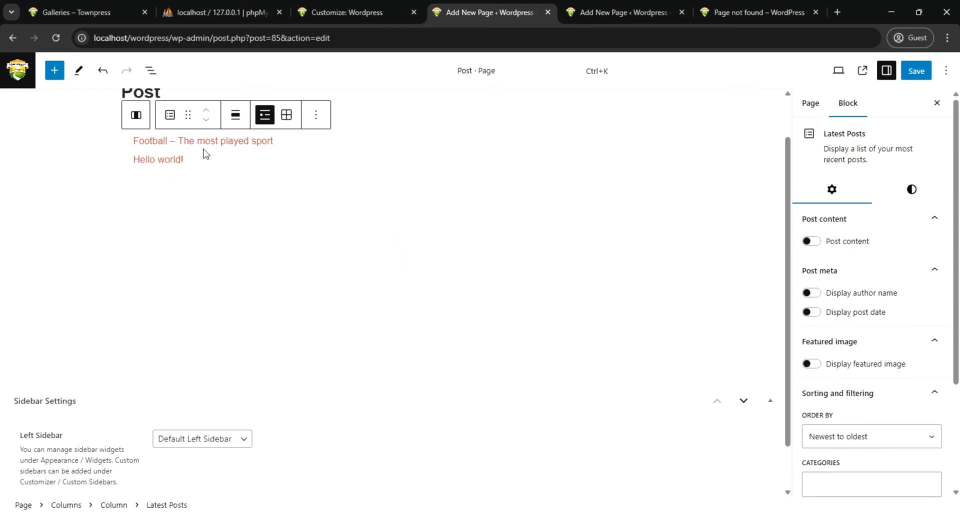
click(260, 144)
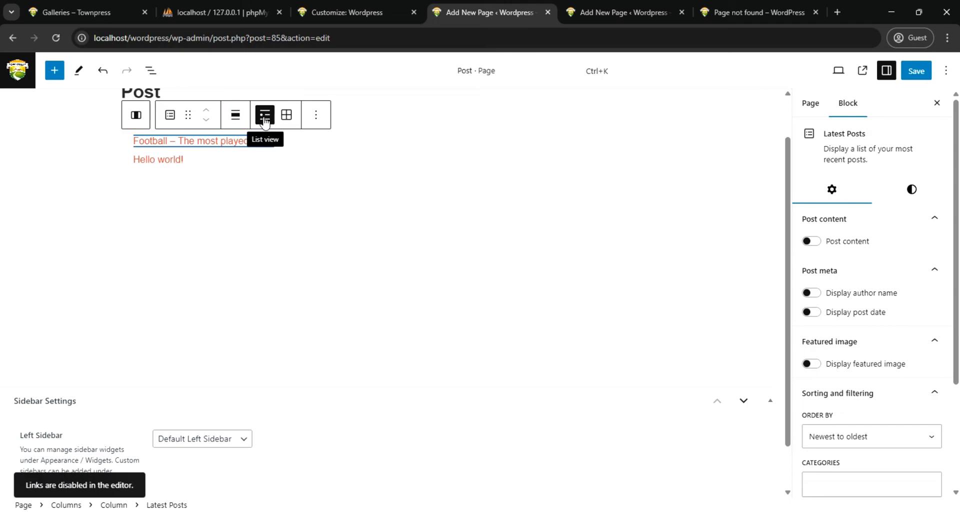
Make the Latest Posts block display post content, author name, post date and featured image
click(811, 241)
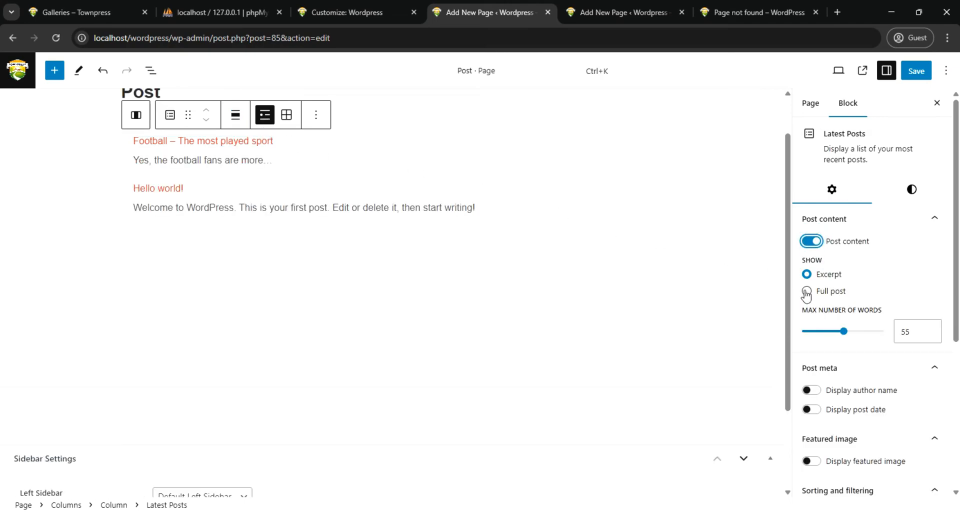
click(811, 390)
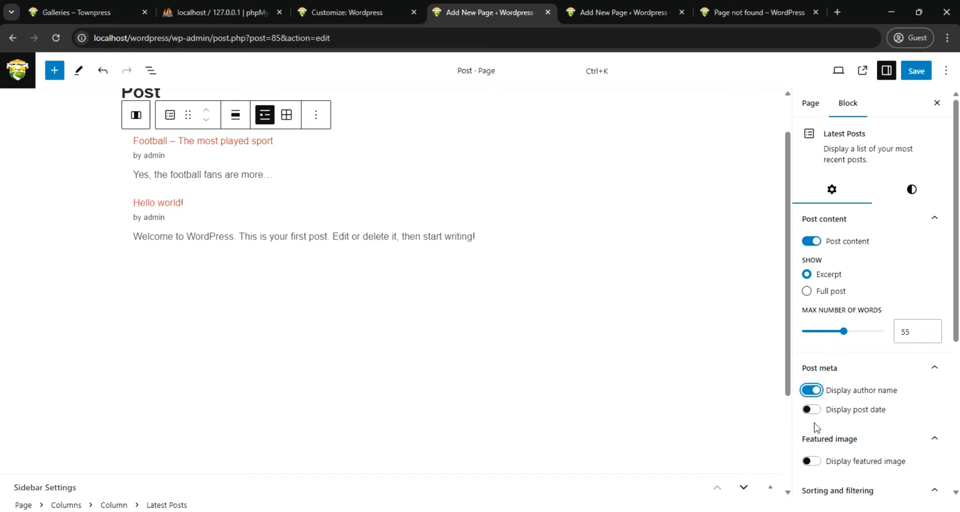
click(815, 411)
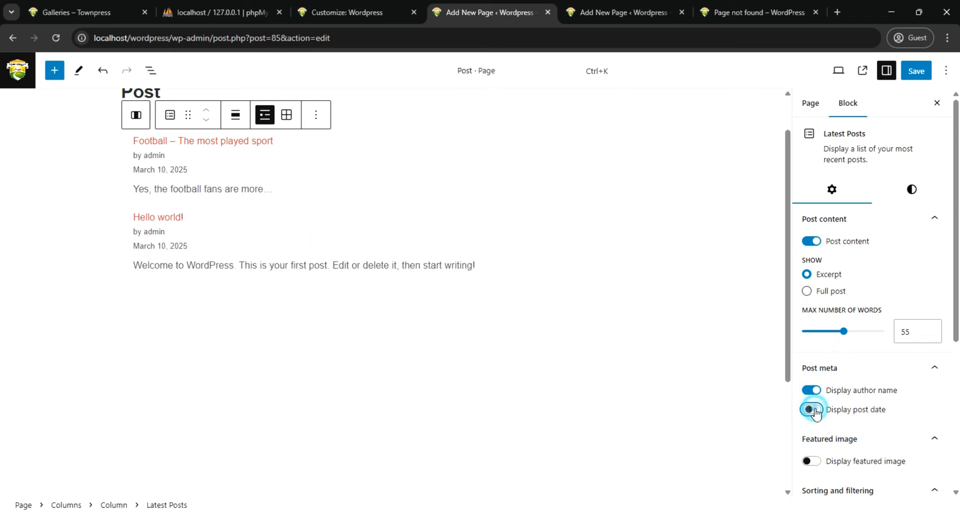
click(815, 462)
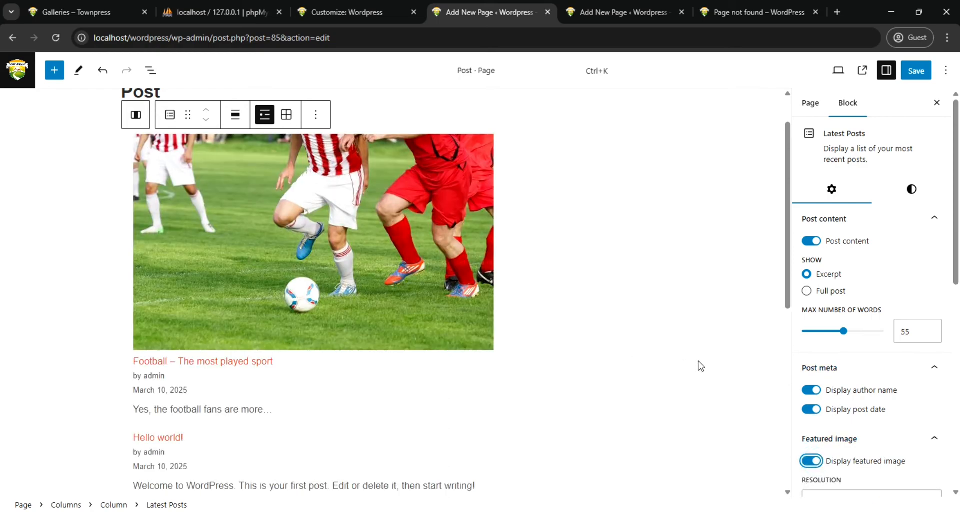
Set the featured image resolution of the Latest Posts block to Large and add a link to the featured image
scroll(699, 353, down, 3)
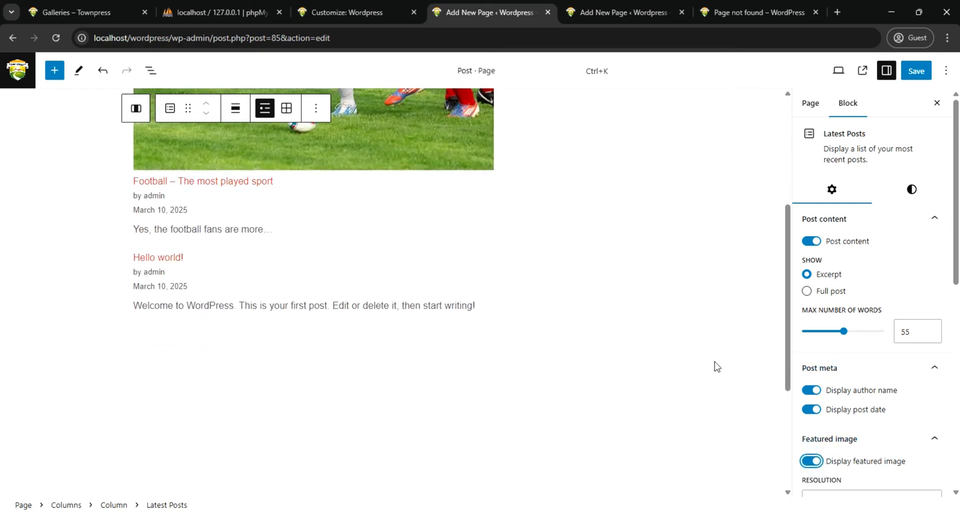
scroll(850, 361, down, 3)
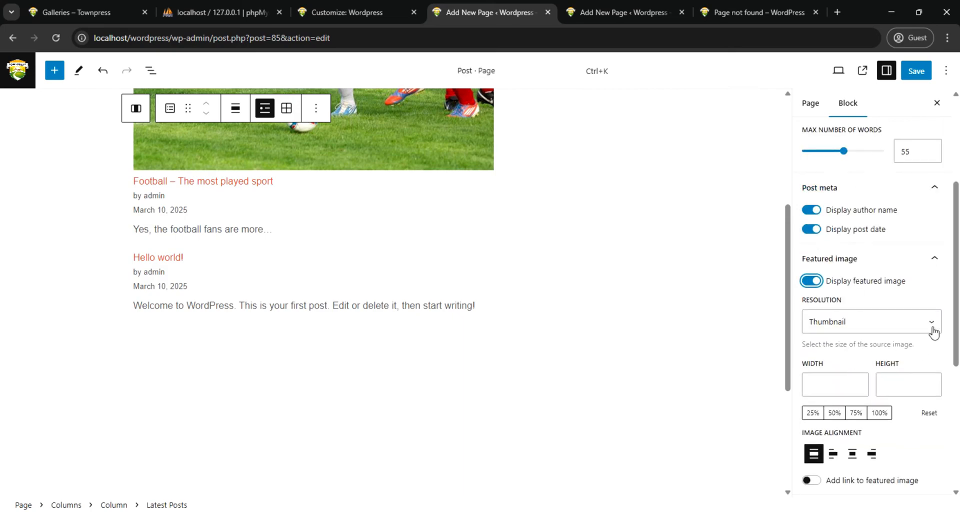
click(932, 328)
click(838, 374)
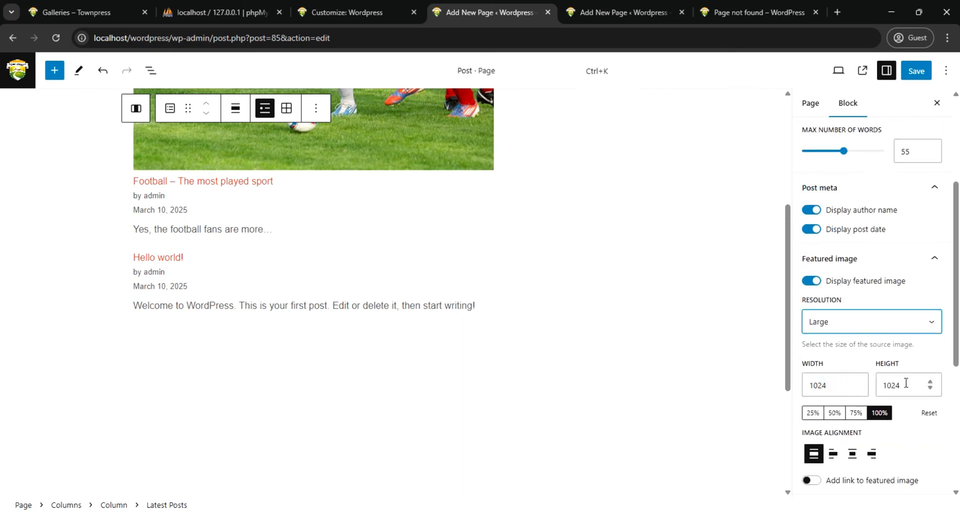
scroll(906, 383, down, 3)
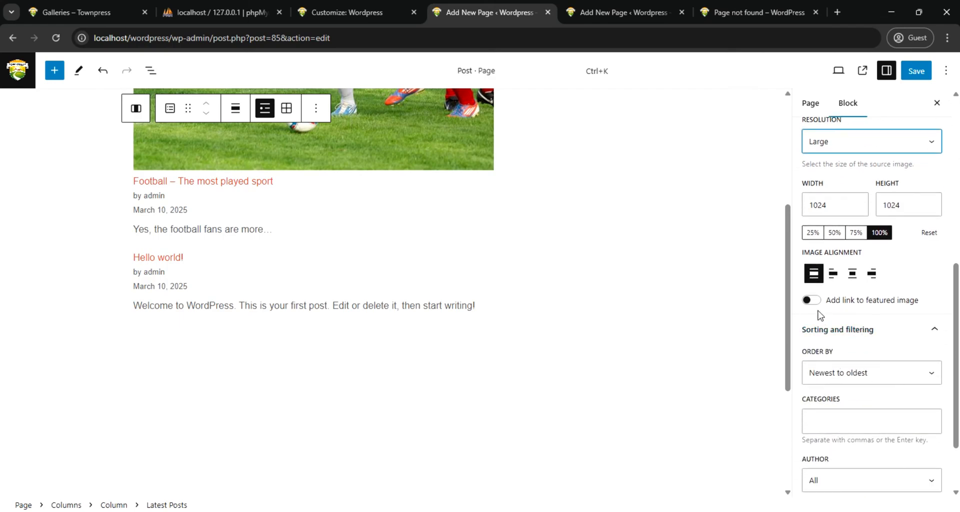
click(811, 300)
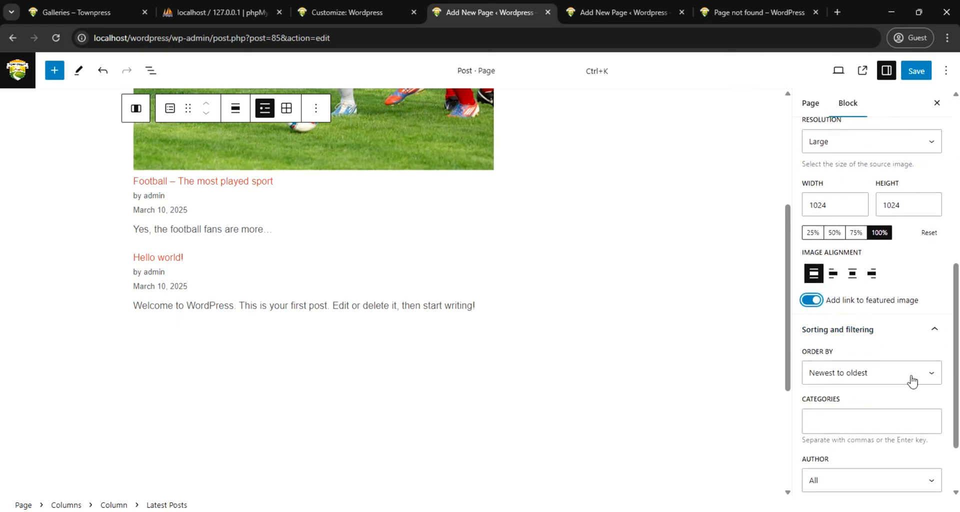
Save the updated Post page and reload the live site's Blog page
scroll(923, 384, down, 2)
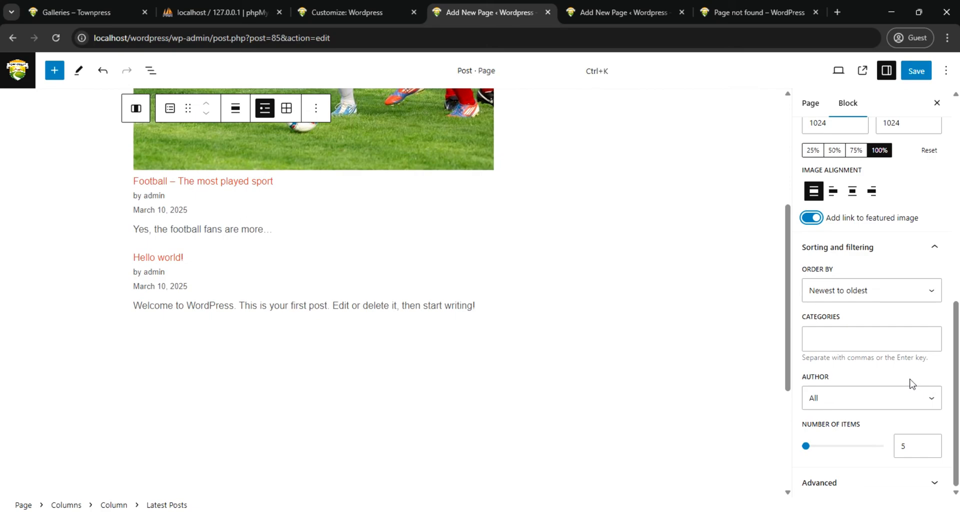
click(935, 483)
scroll(891, 387, up, 5)
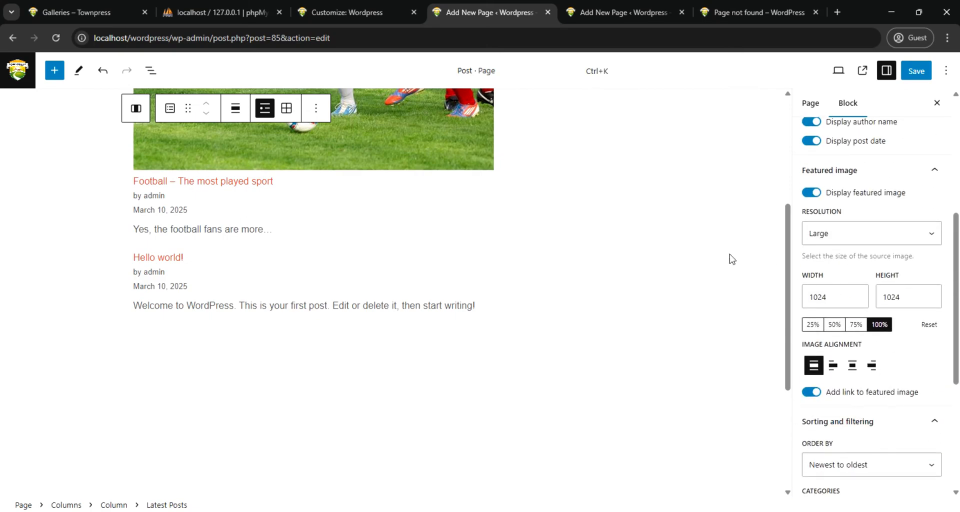
scroll(731, 258, up, 5)
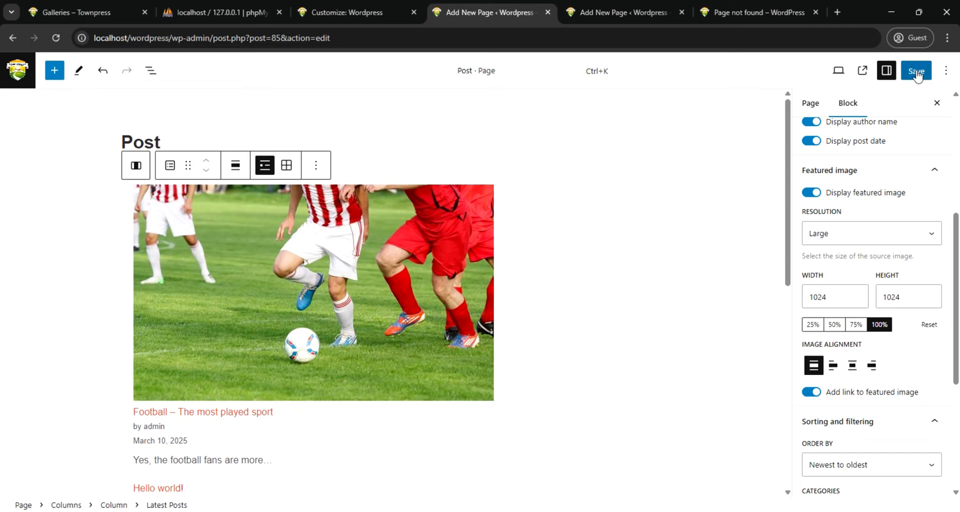
click(917, 73)
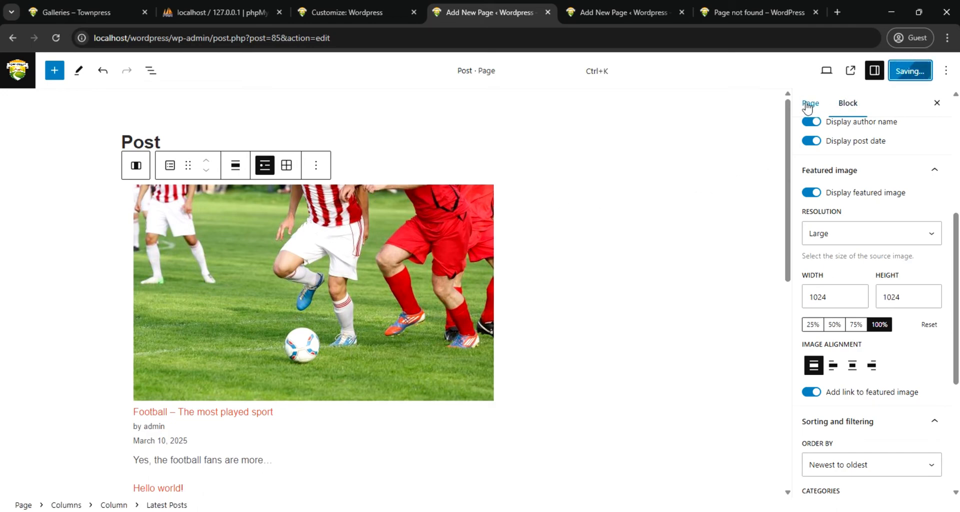
click(808, 103)
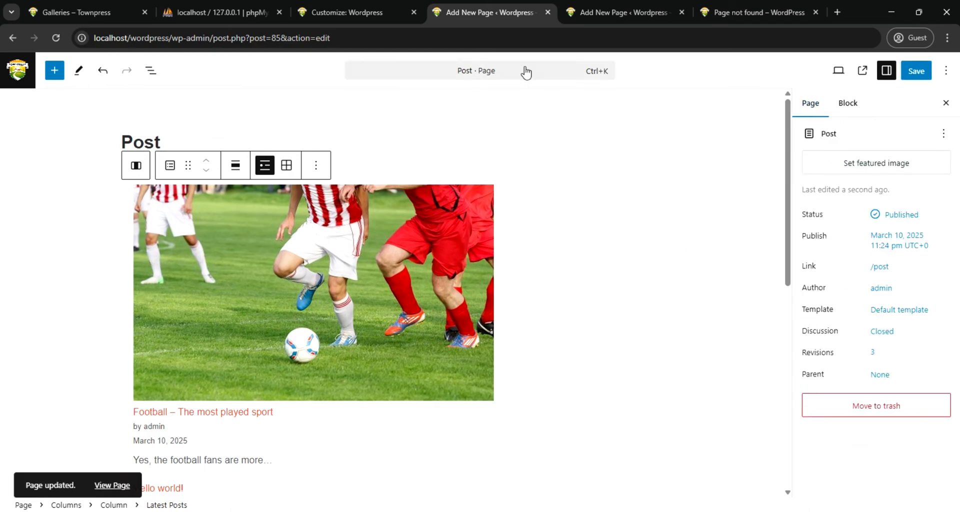
click(735, 11)
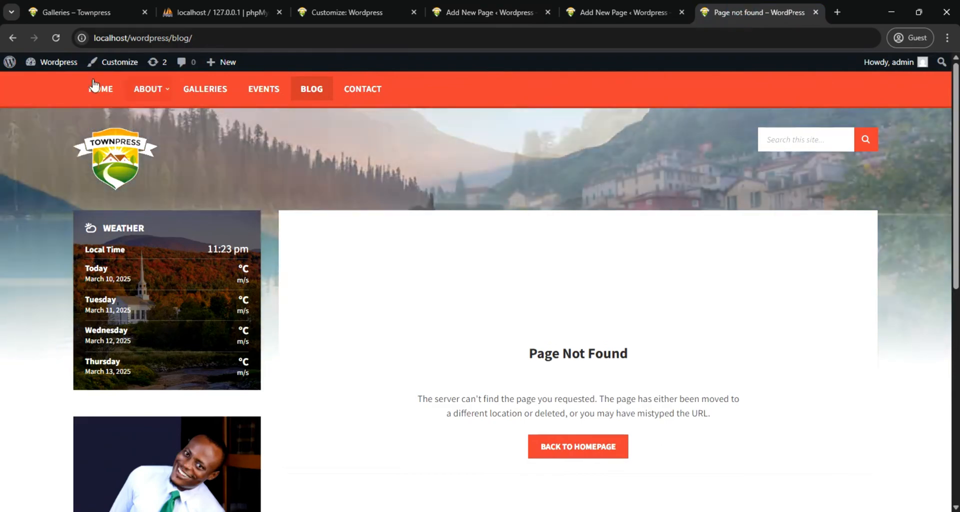
click(58, 37)
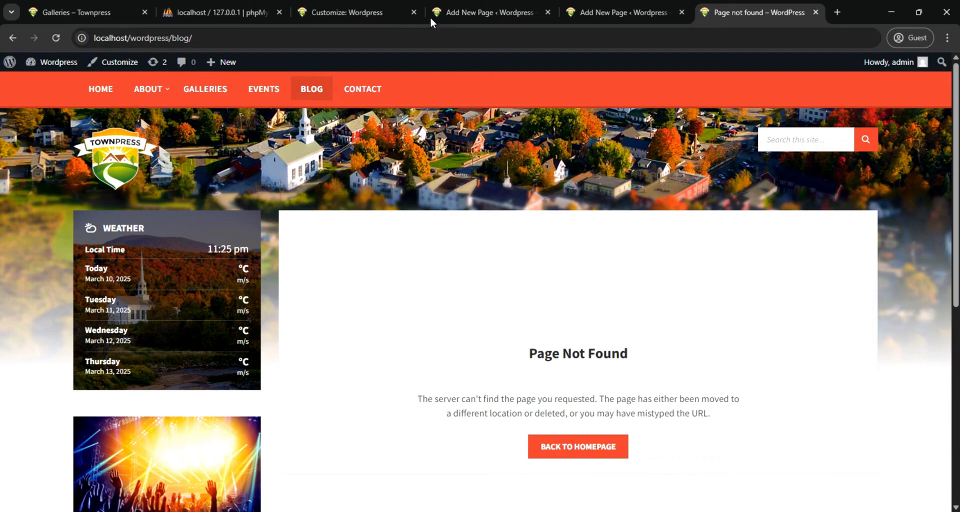
Reload the site customizer, choose Post as the posts page in Homepage Settings and publish the change
click(320, 9)
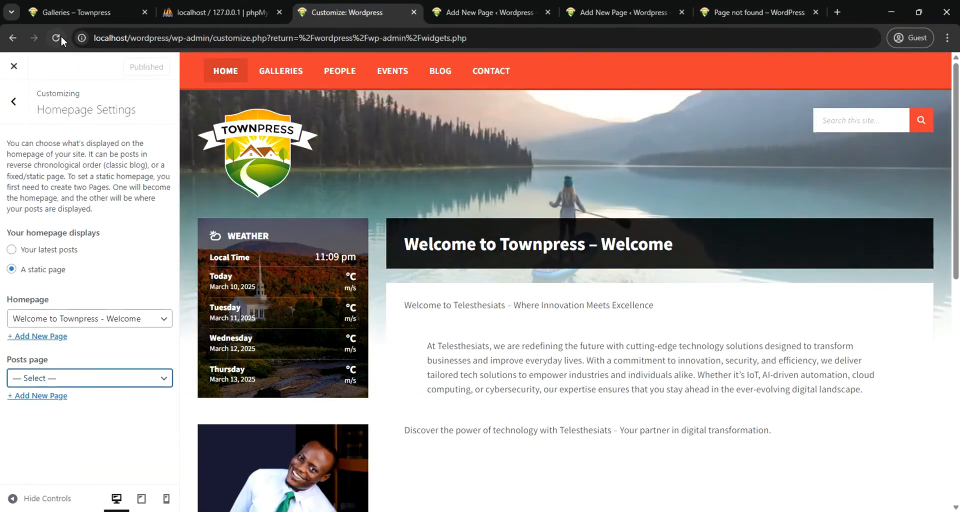
click(56, 38)
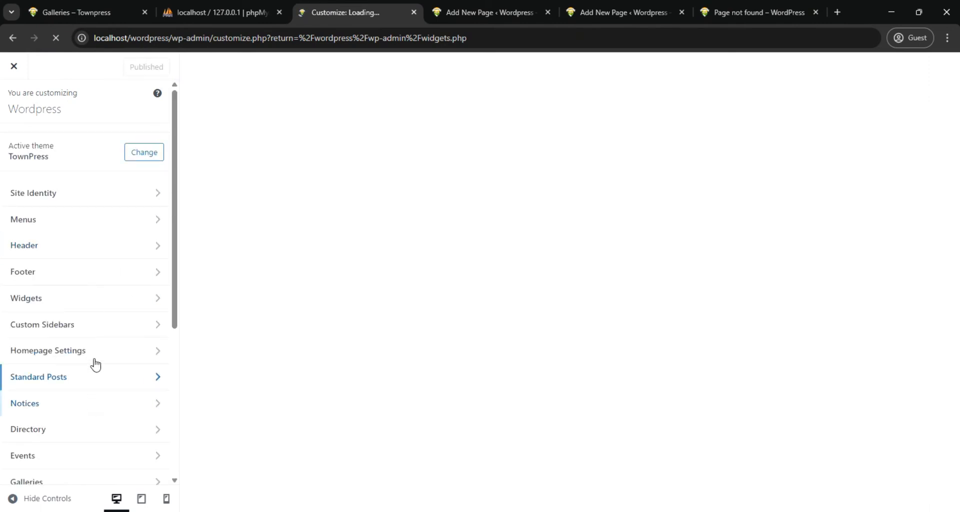
click(100, 347)
click(125, 379)
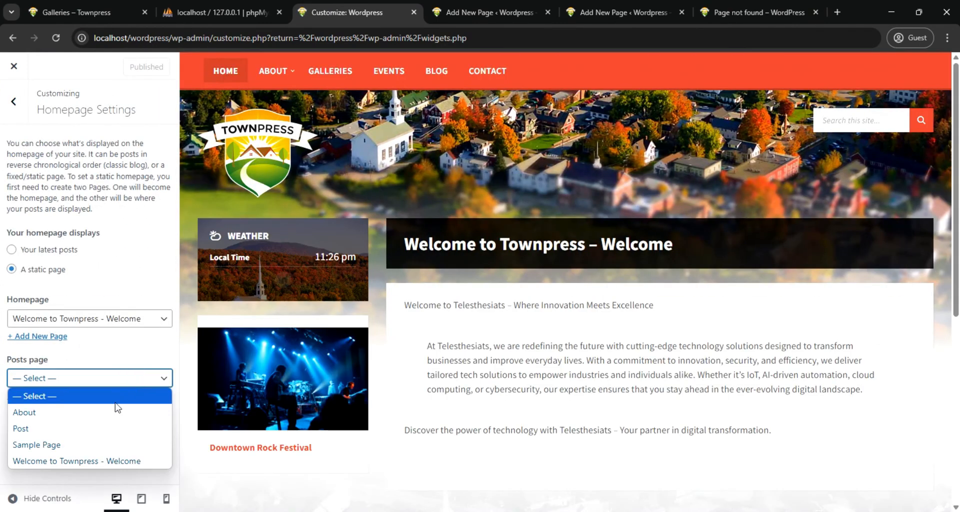
click(60, 430)
click(132, 67)
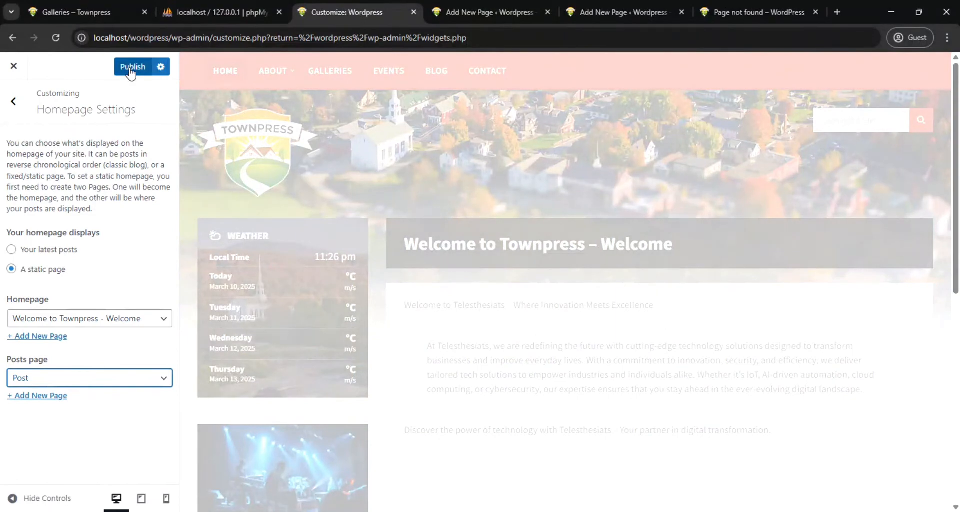
Load localhost/wordpress/post/ in place of the live site's missing blog page and look over the listed posts
click(761, 12)
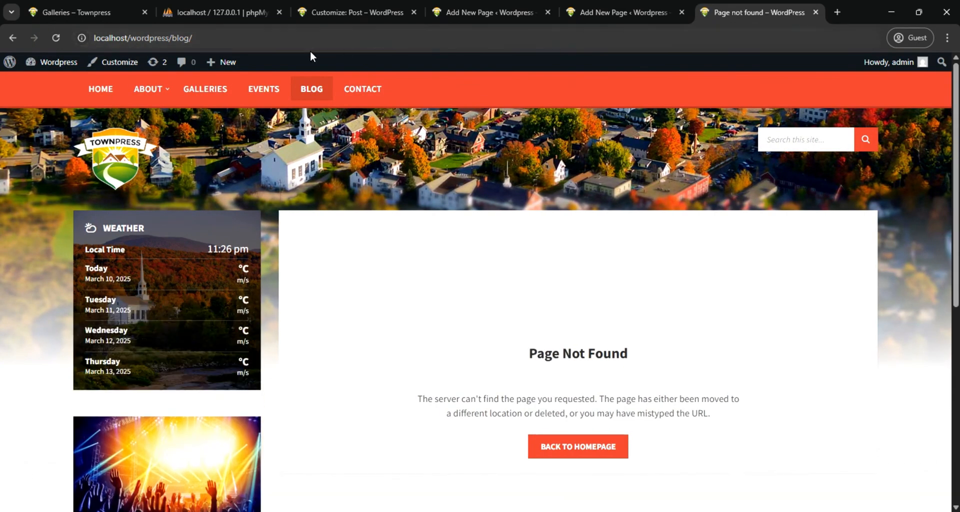
double_click(179, 38)
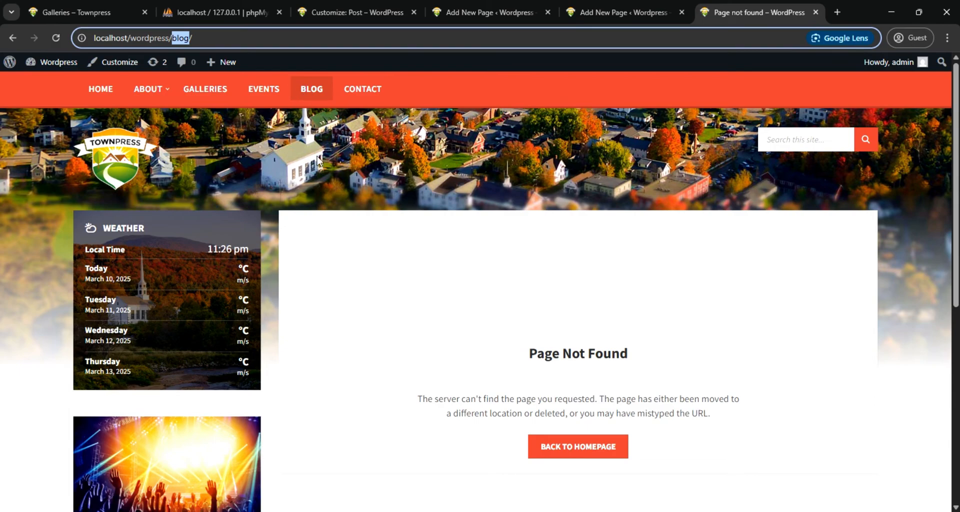
text(post)
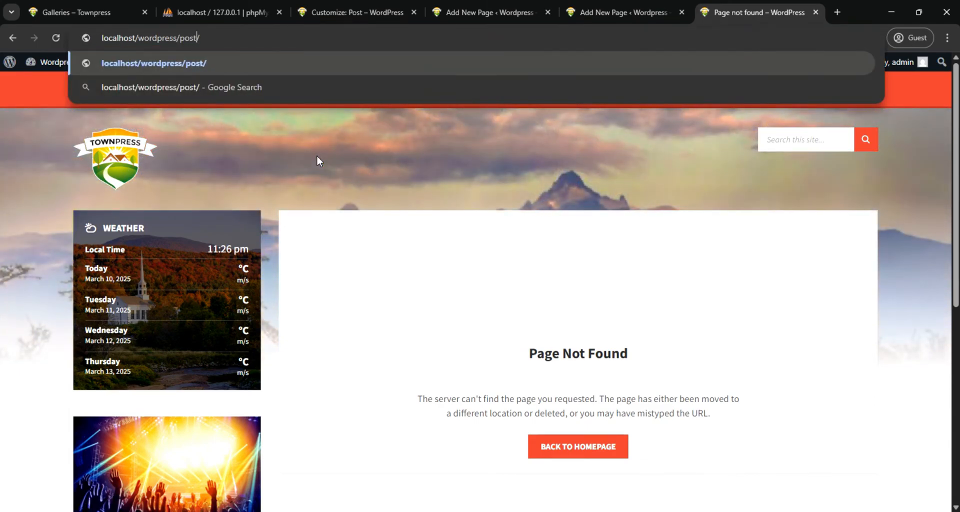
key(Return)
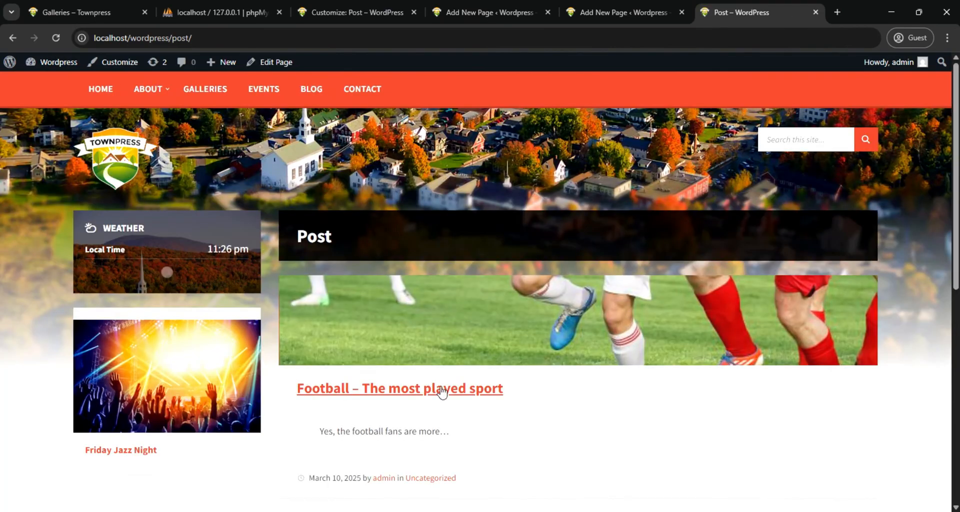
scroll(565, 353, down, 3)
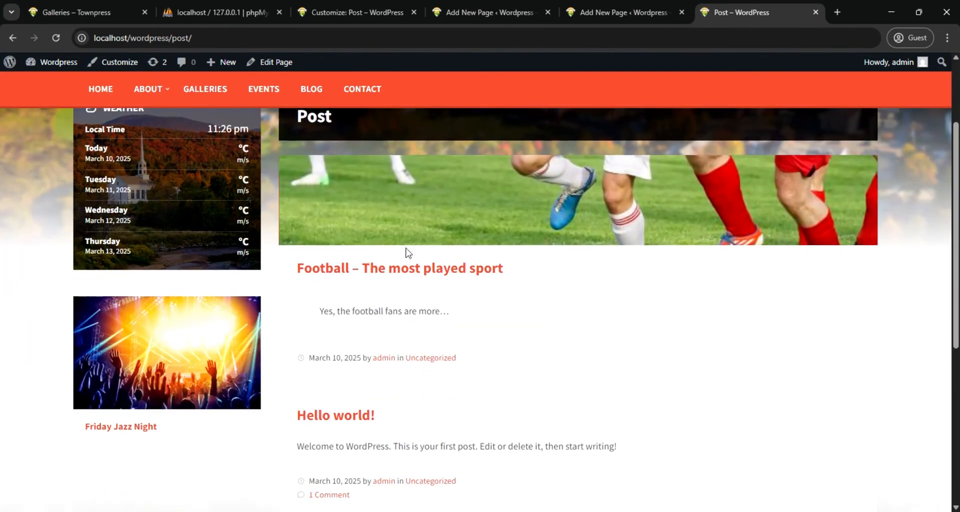
scroll(402, 265, up, 1)
scroll(400, 282, down, 3)
scroll(475, 252, up, 3)
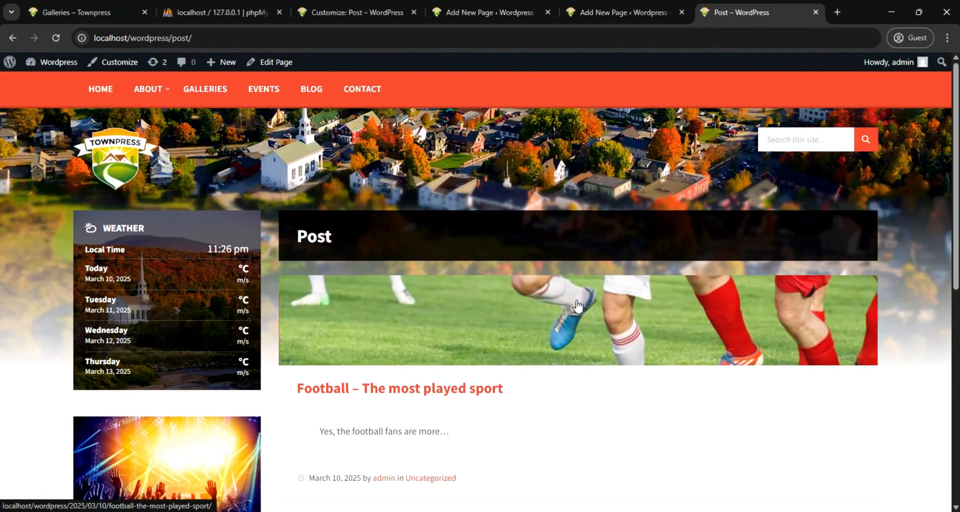
scroll(565, 318, down, 6)
scroll(559, 315, up, 5)
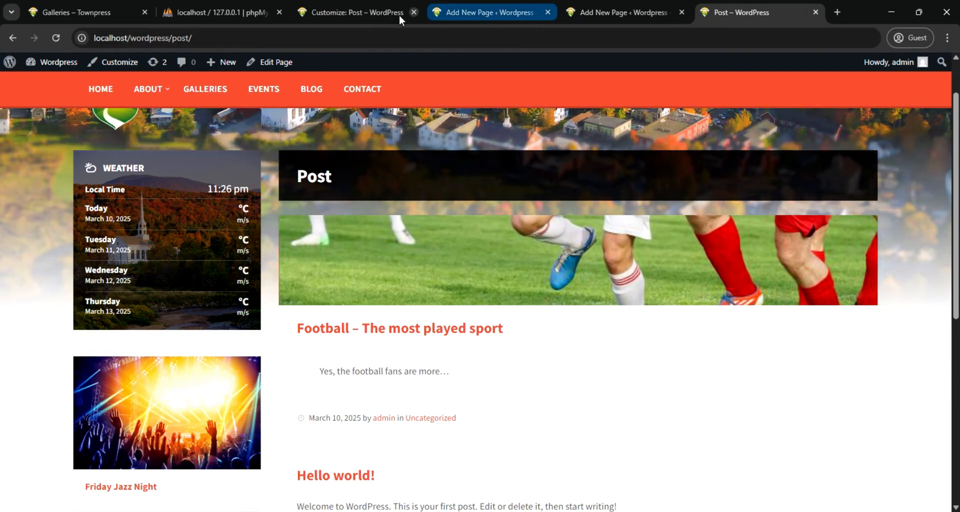
Return to the Post page editor and switch the Latest Posts block to grid view
click(387, 13)
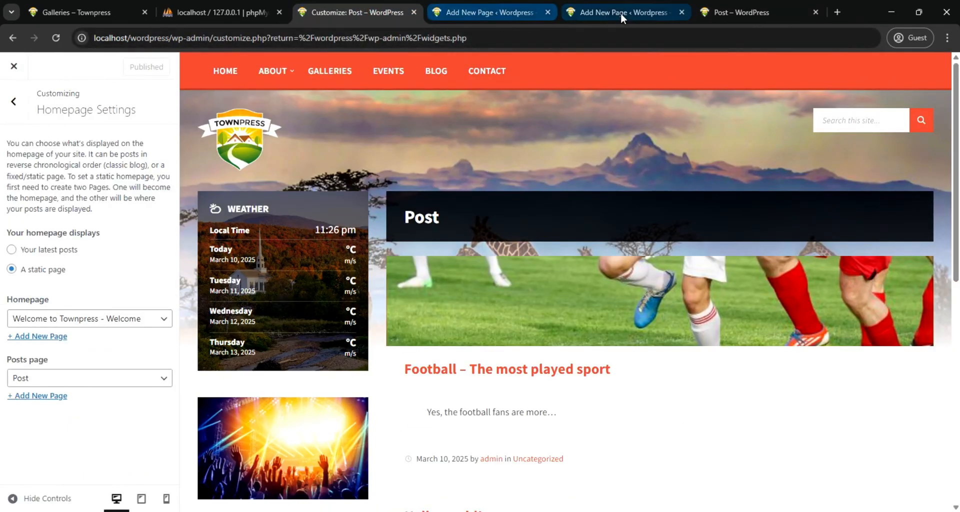
click(606, 12)
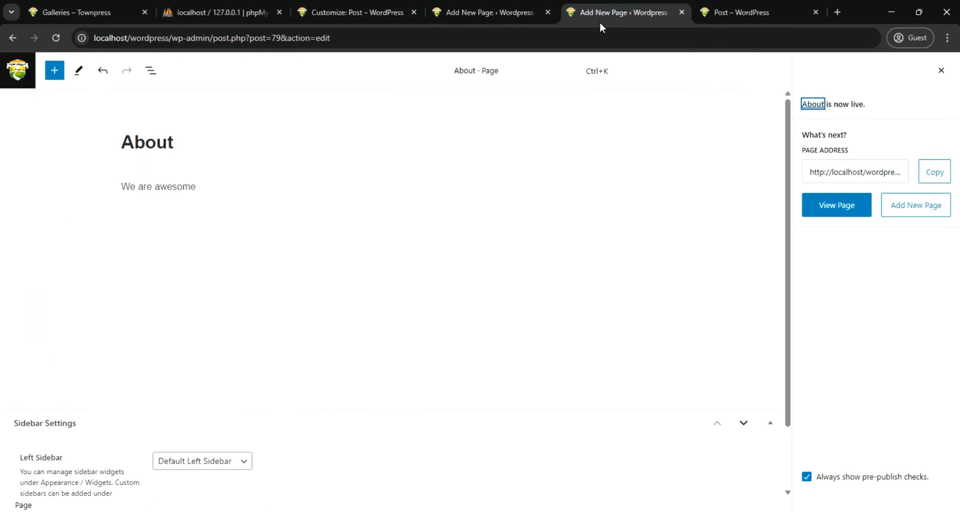
click(489, 14)
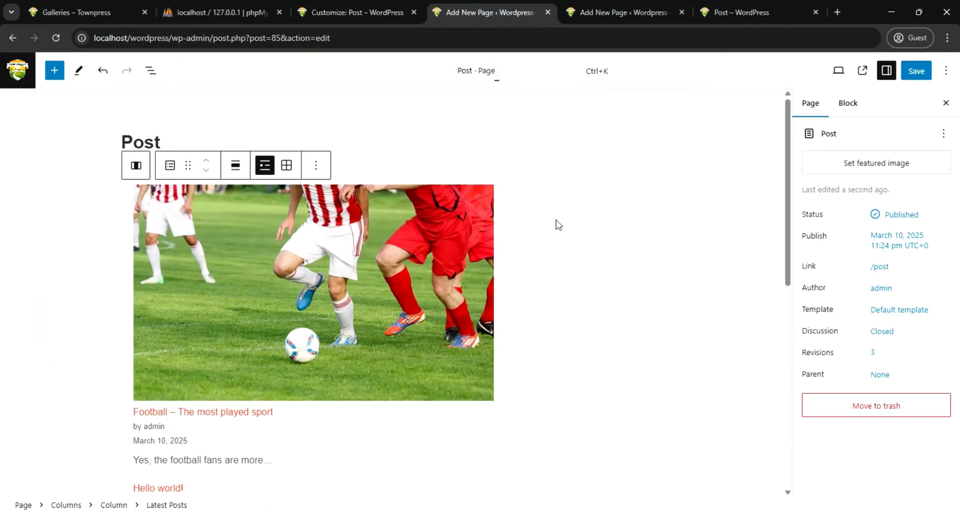
click(287, 168)
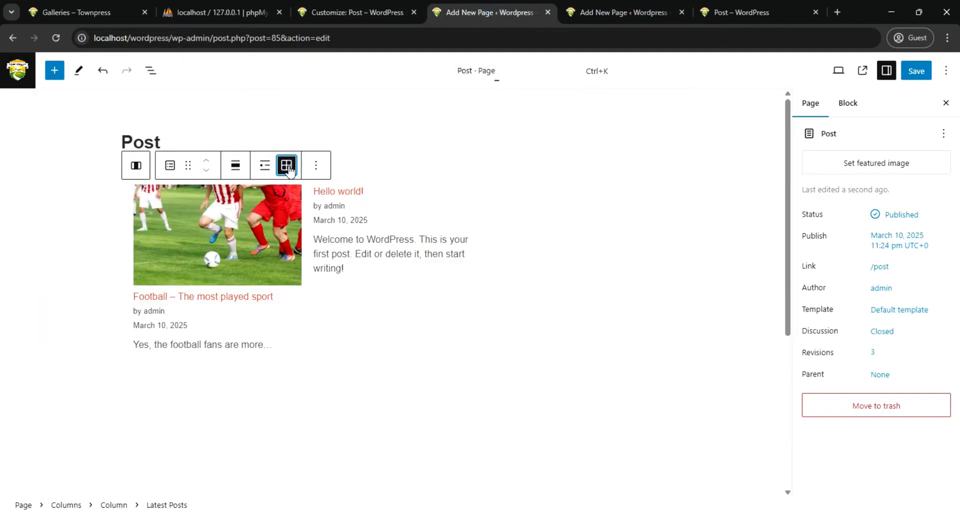
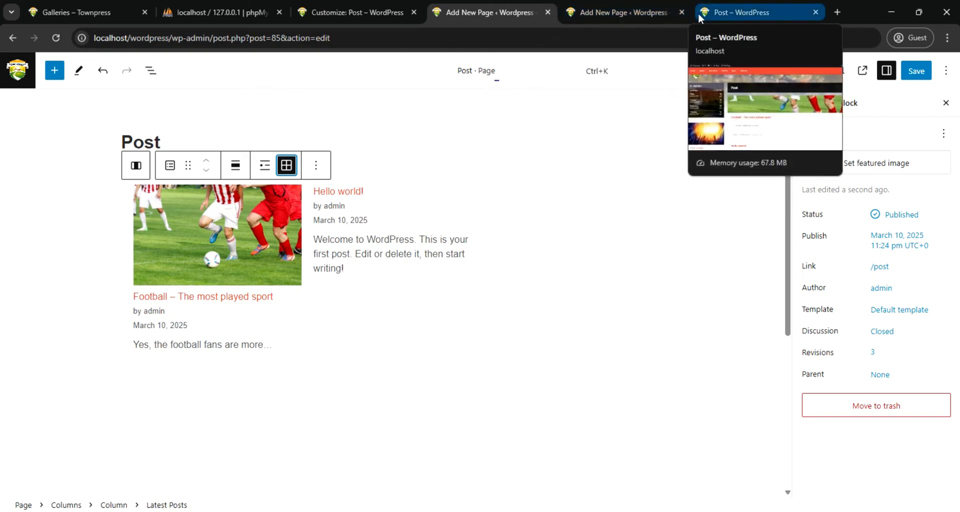
Save the Post page with its grid layout and return to the list of all pages
click(15, 66)
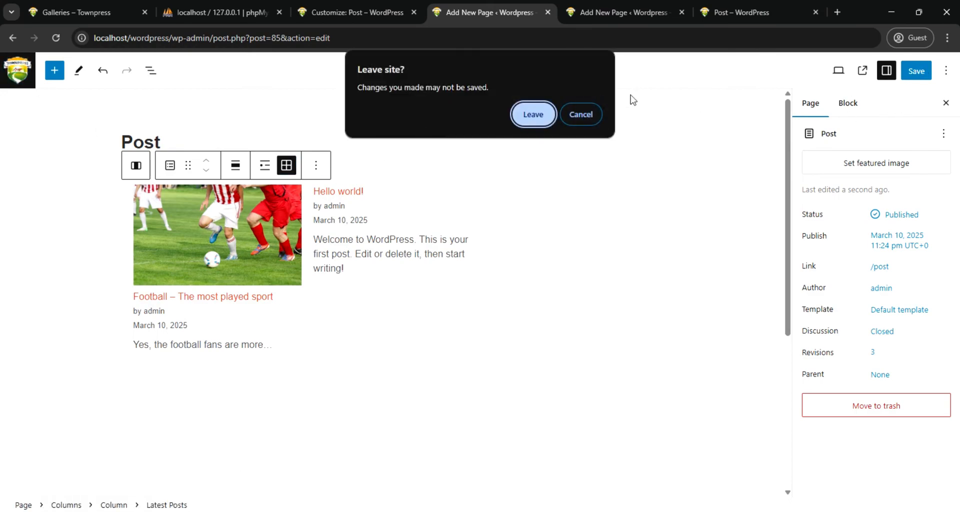
click(580, 114)
click(915, 71)
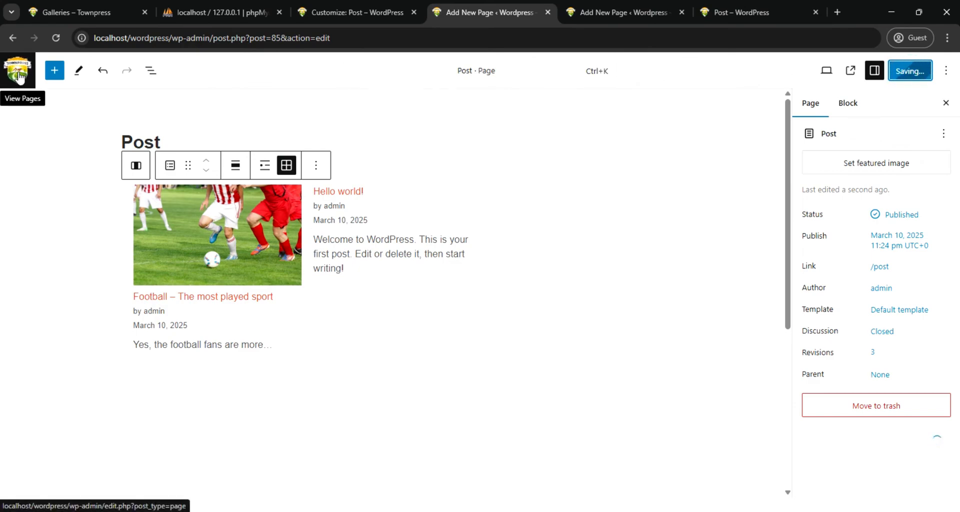
click(19, 77)
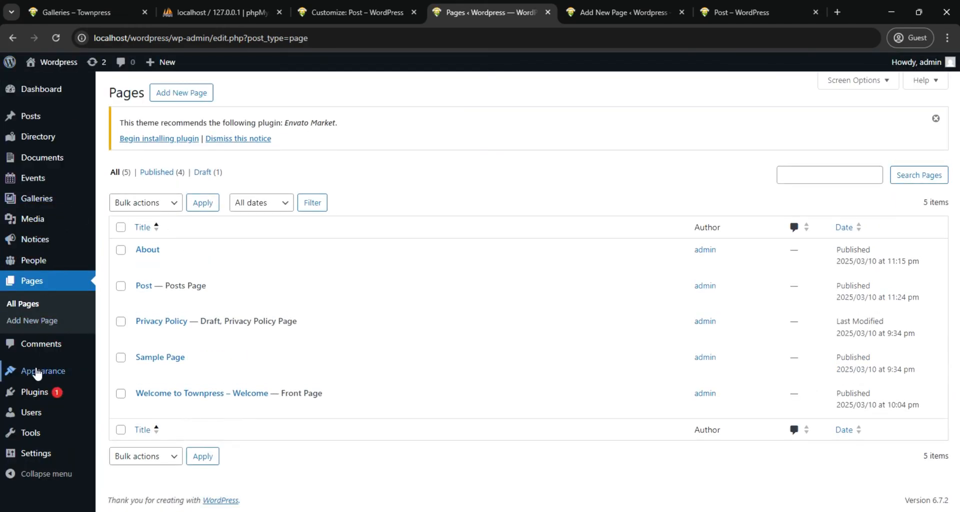
Open the page for adding new plugins and look over the featured plugins
click(43, 395)
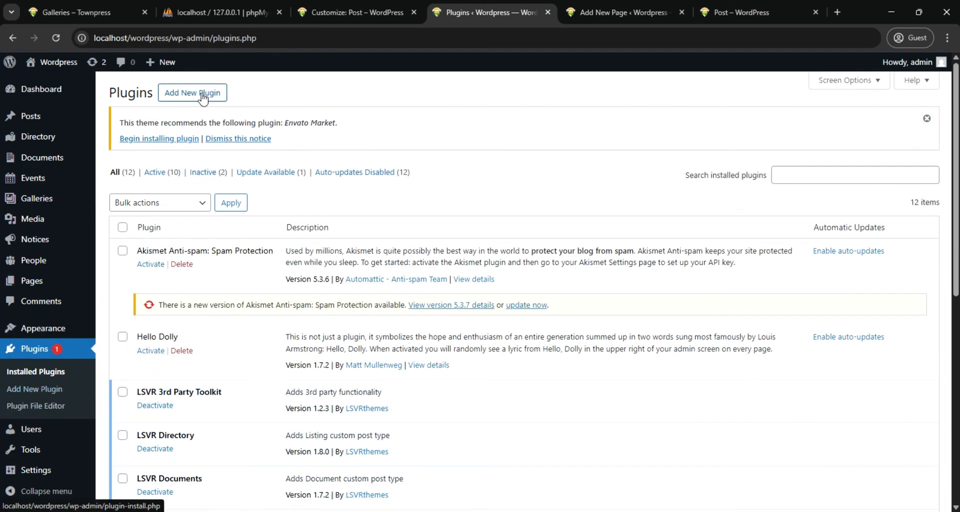
click(212, 93)
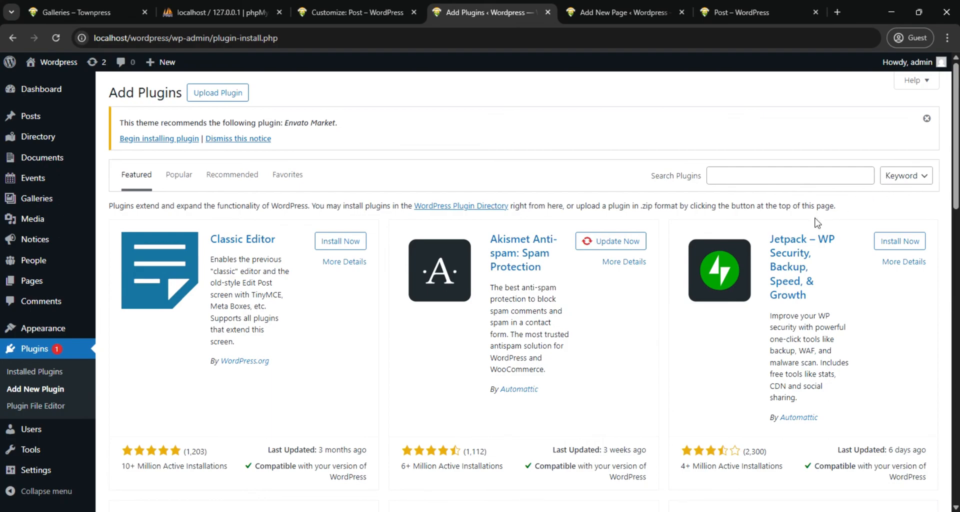
scroll(810, 250, down, 12)
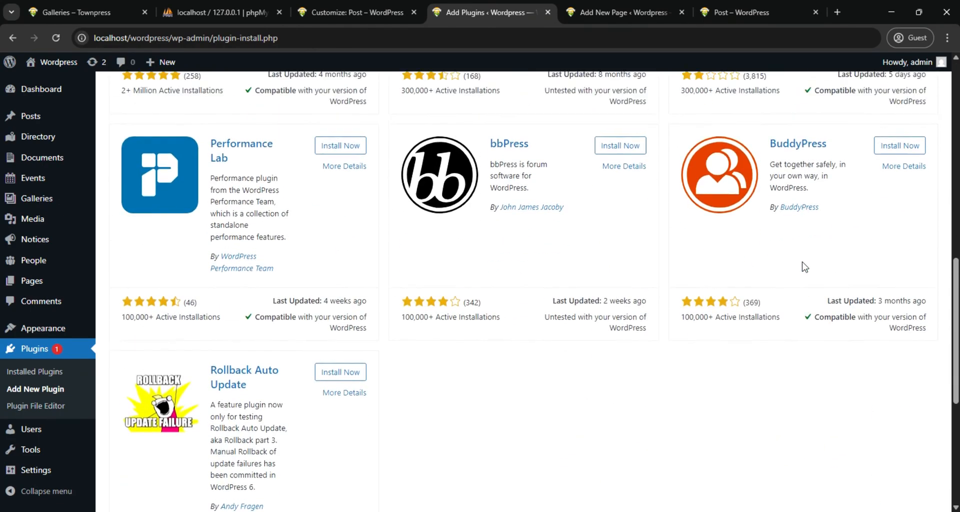
scroll(803, 263, up, 12)
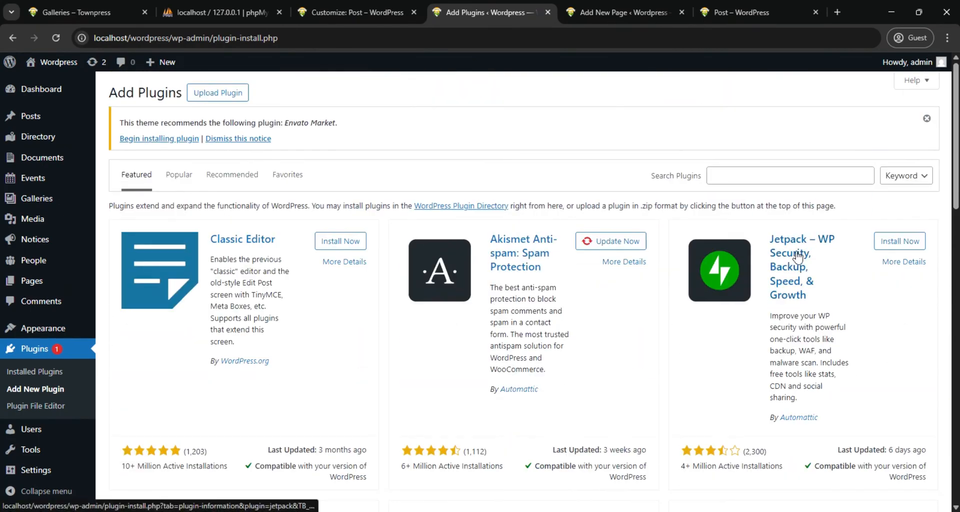
Browse the plugin archives in the Plugins folder of townpress-3.8.2 (1) on the Desktop through the plugin upload, without choosing a file
click(220, 98)
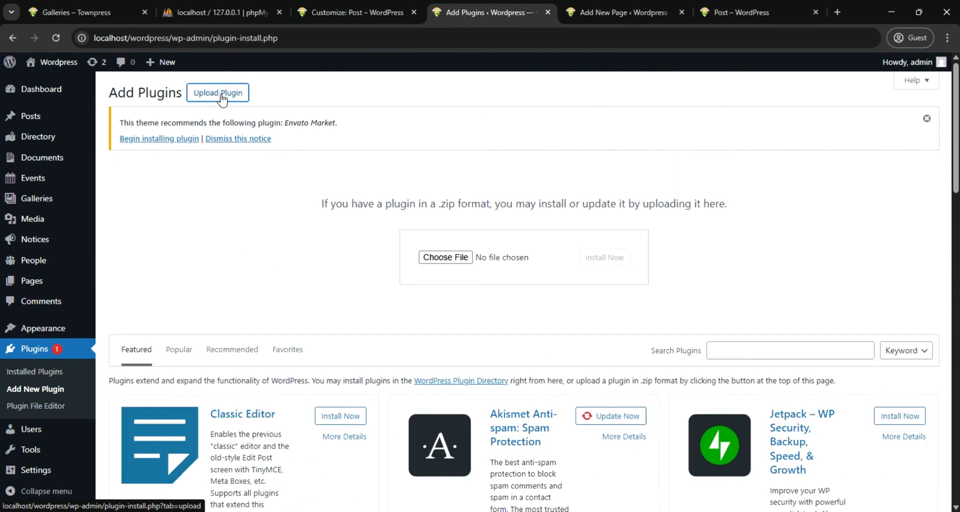
click(445, 257)
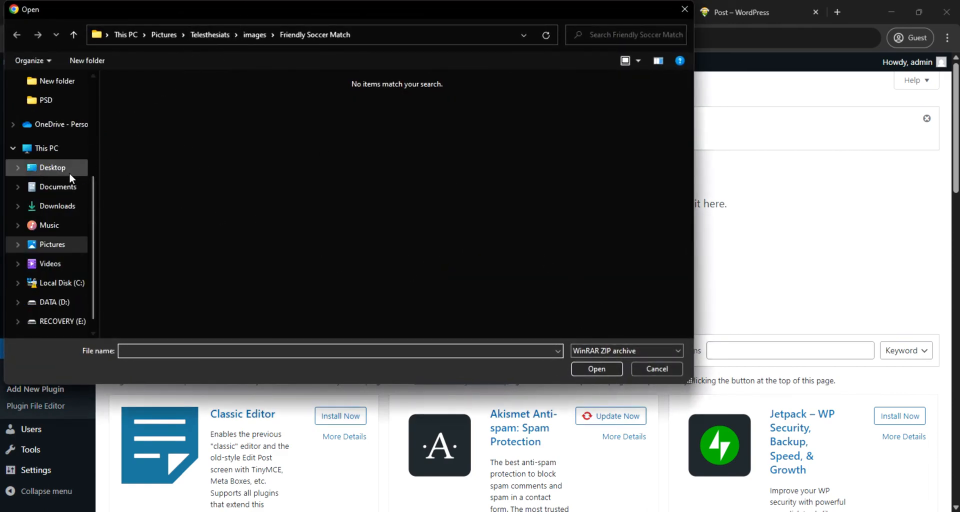
scroll(67, 170, up, 2)
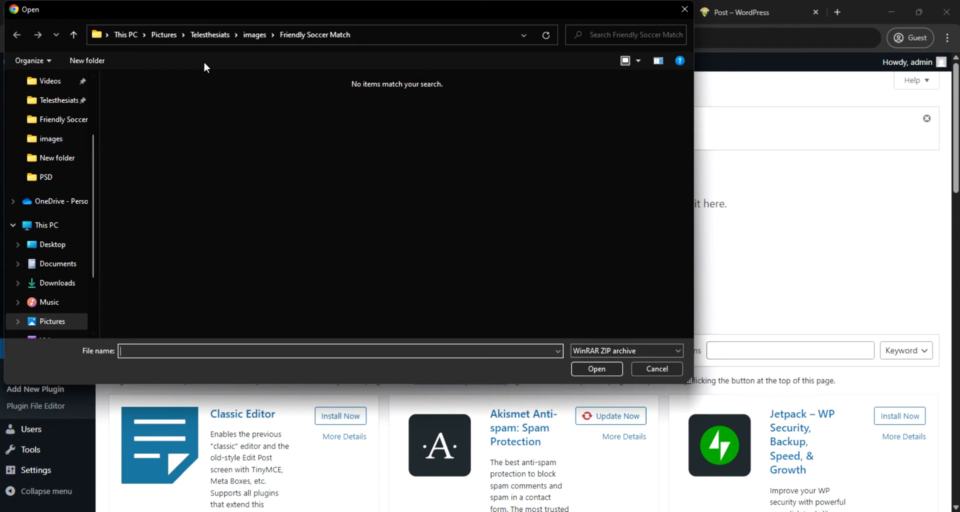
scroll(68, 159, up, 1)
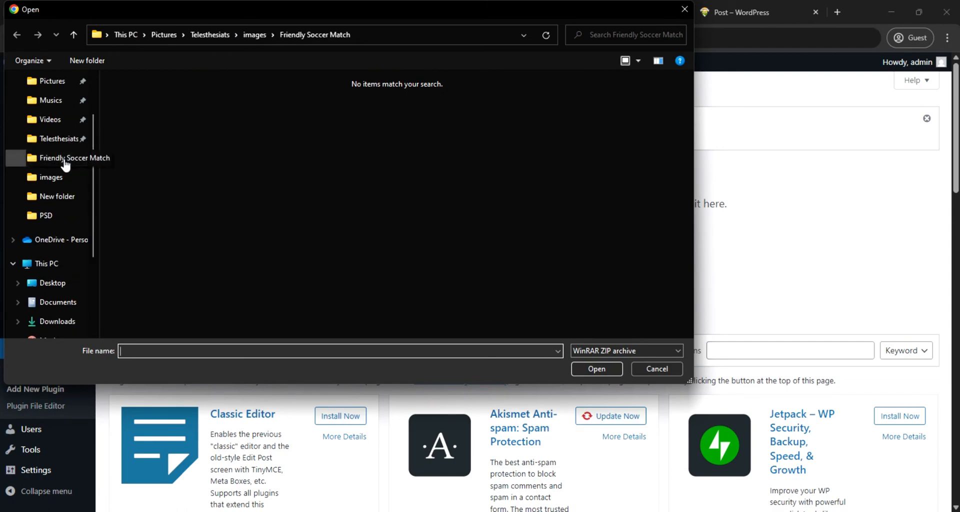
scroll(66, 164, up, 1)
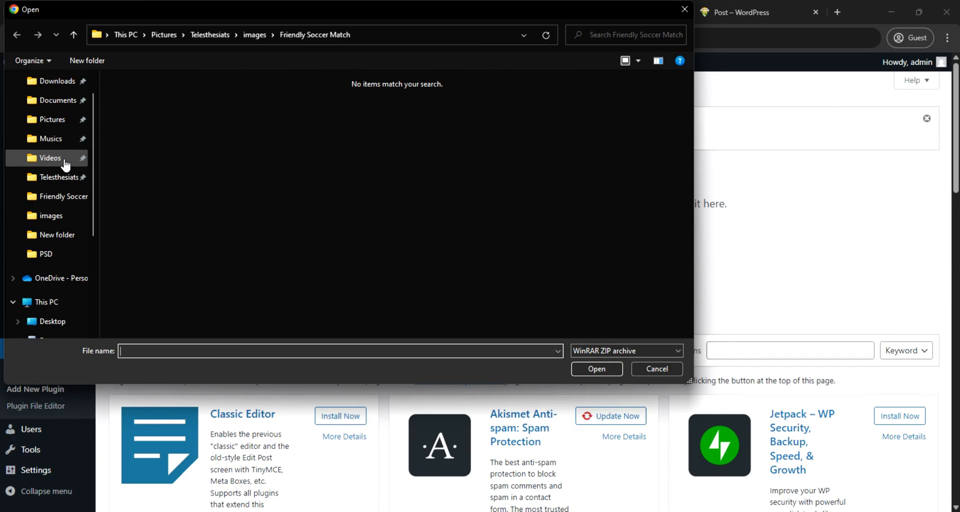
scroll(65, 164, down, 1)
click(52, 282)
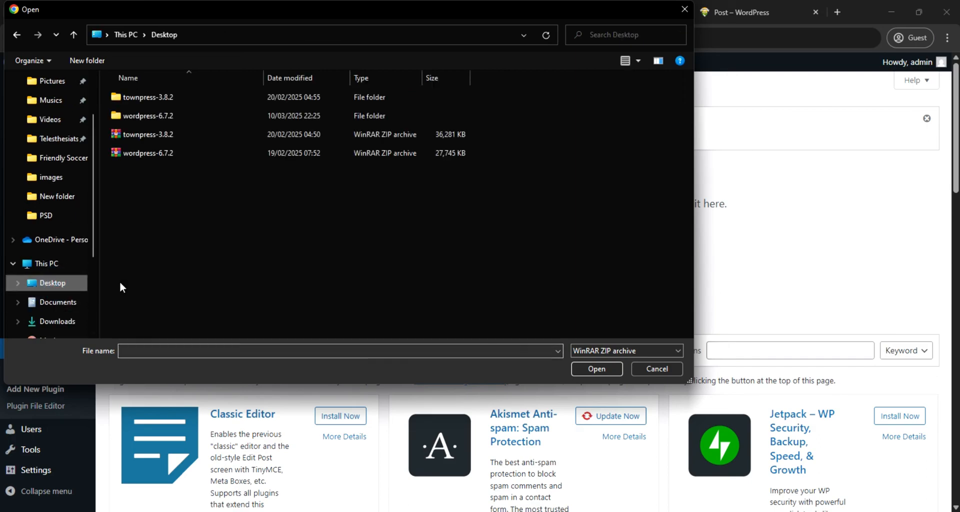
double_click(151, 98)
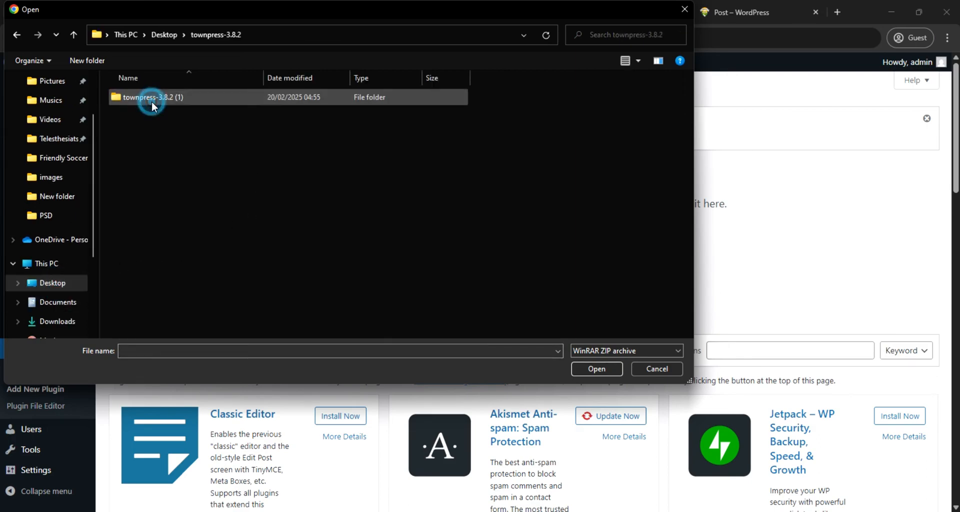
double_click(155, 98)
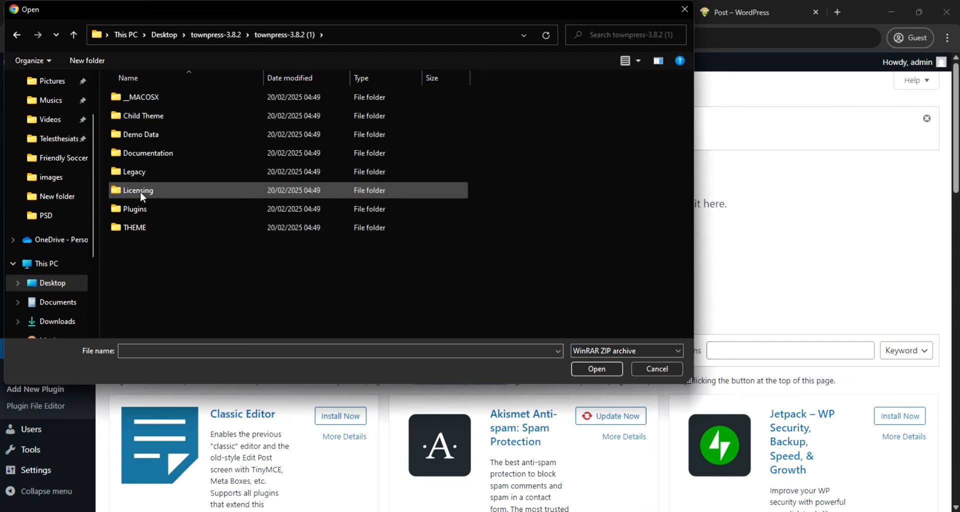
double_click(135, 208)
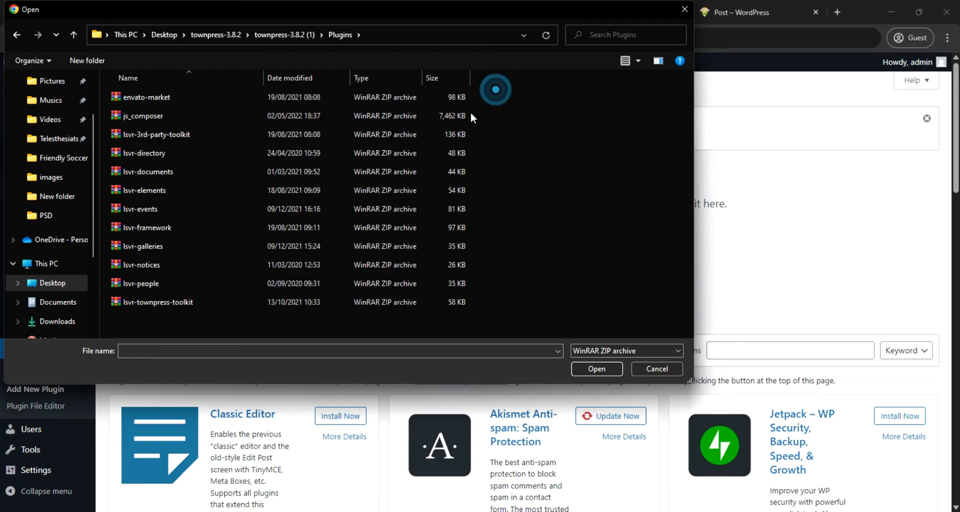
click(641, 370)
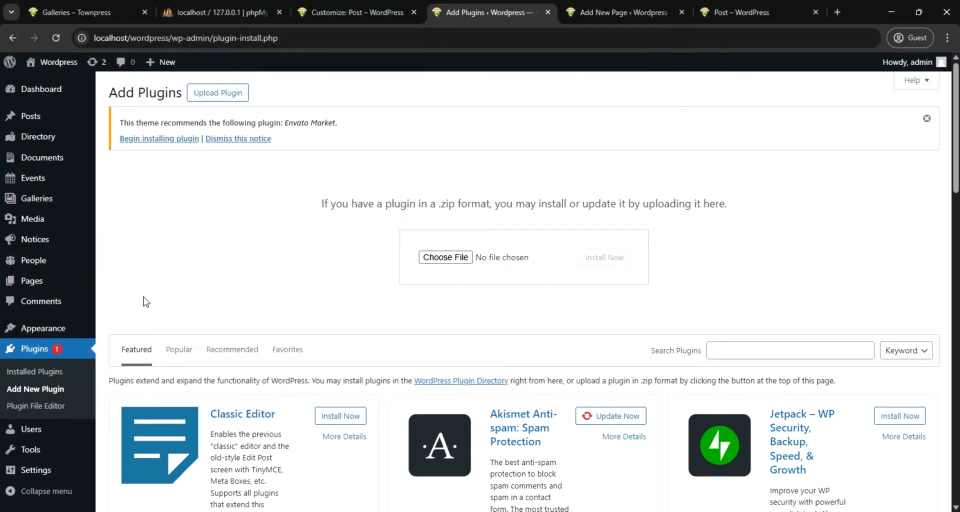
Install the WordPress importer from the Import tools and run it
scroll(56, 345, down, 6)
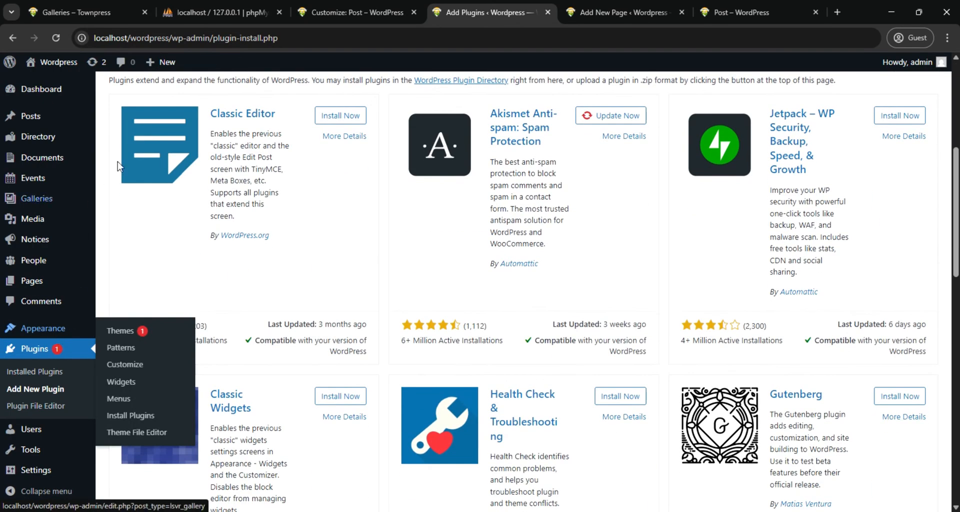
scroll(79, 310, down, 3)
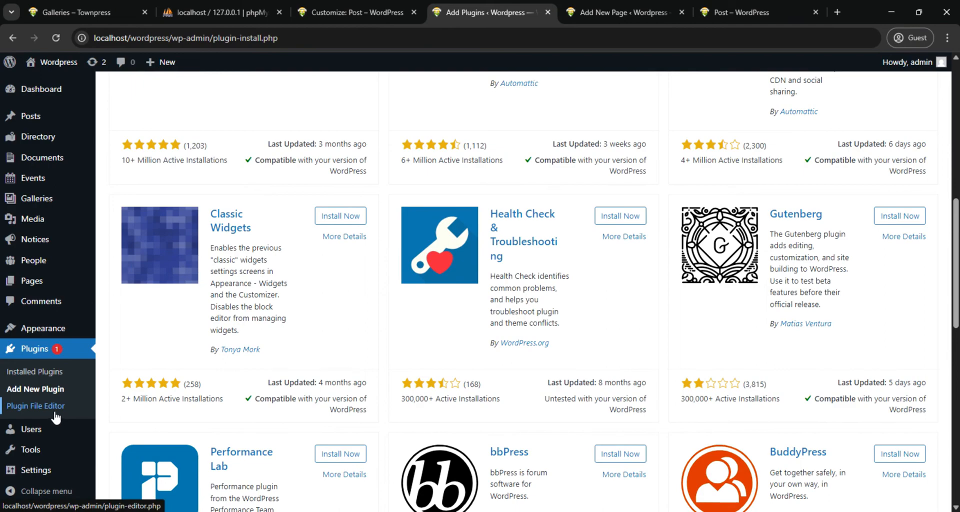
scroll(55, 418, down, 2)
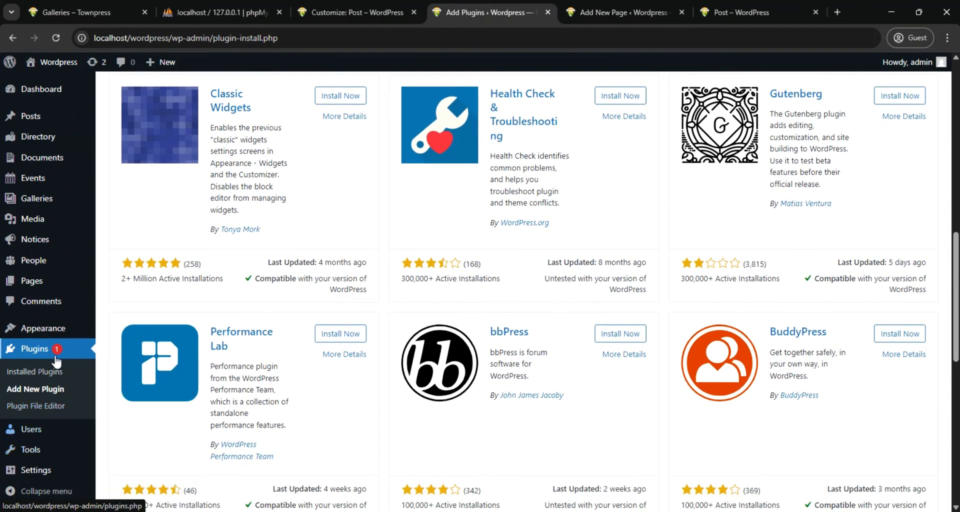
mouse_move(56, 428)
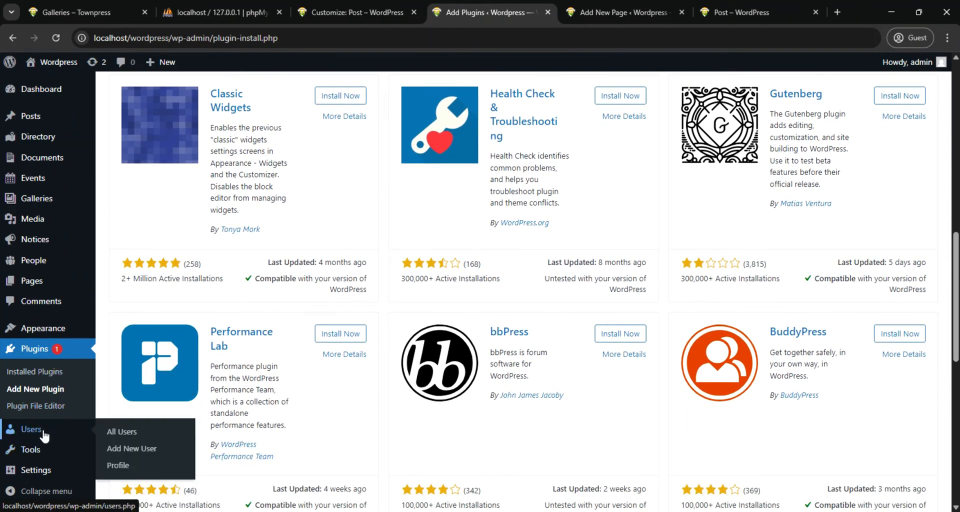
mouse_move(40, 453)
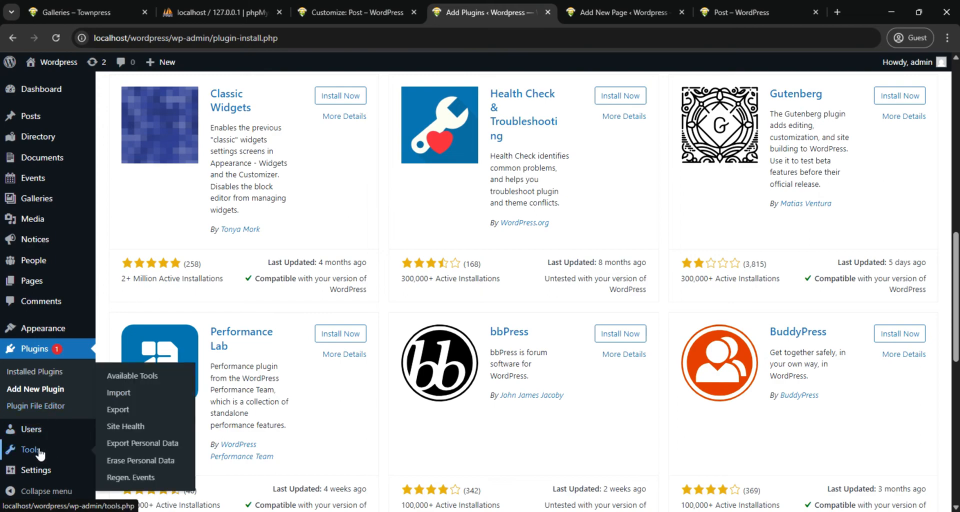
click(123, 395)
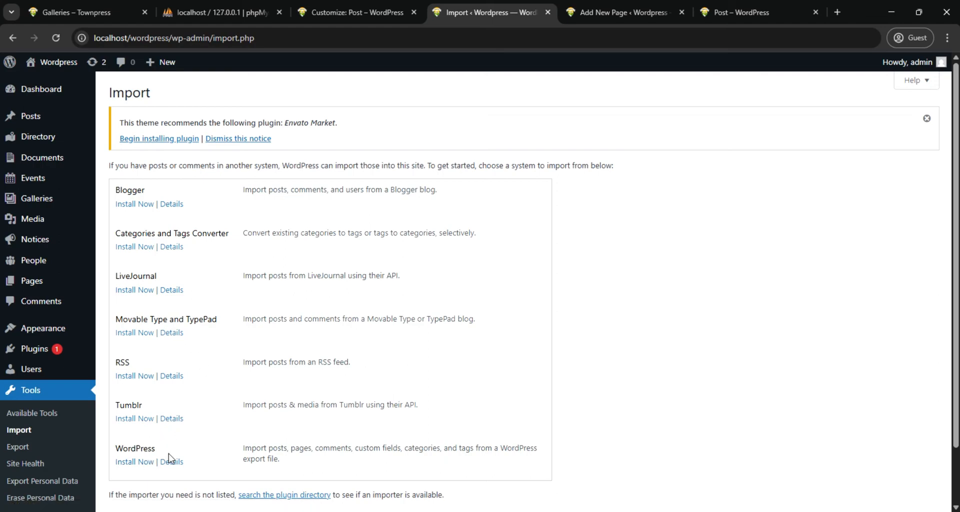
click(134, 462)
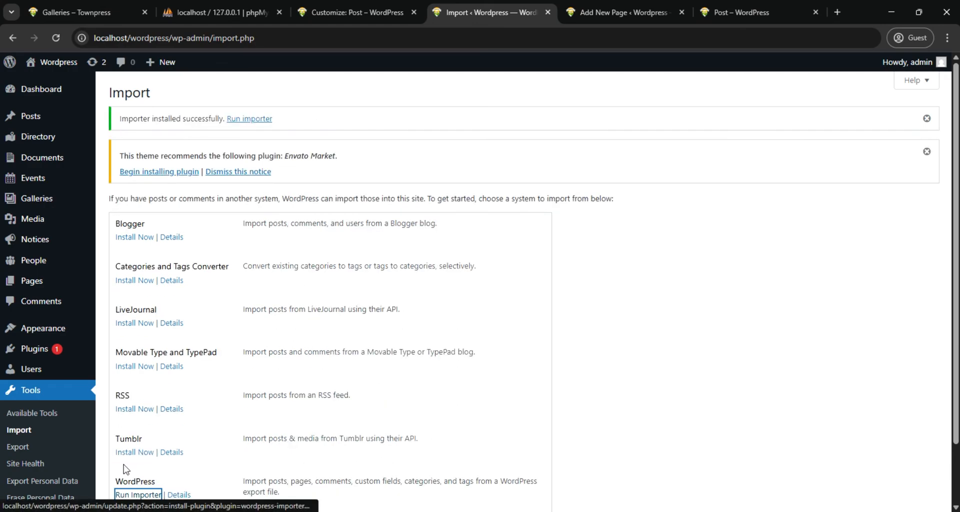
scroll(142, 482, down, 2)
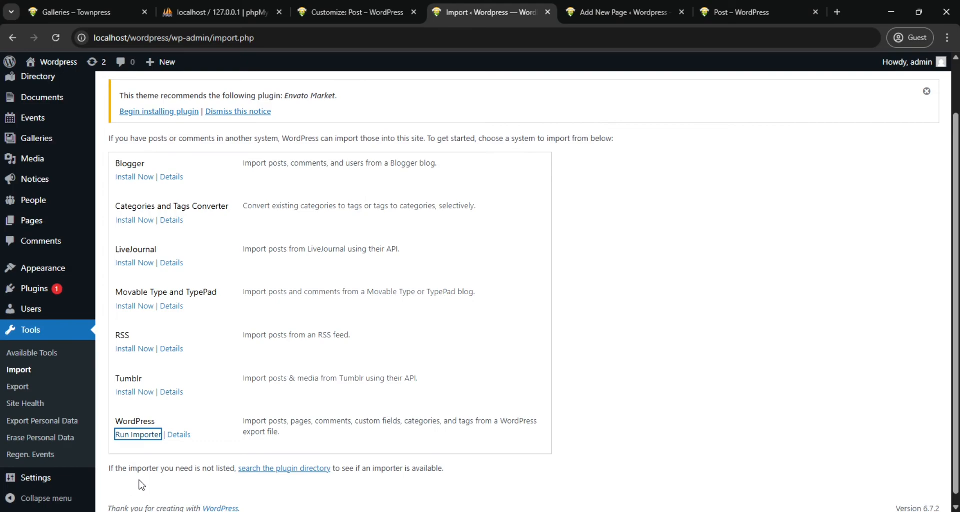
click(131, 435)
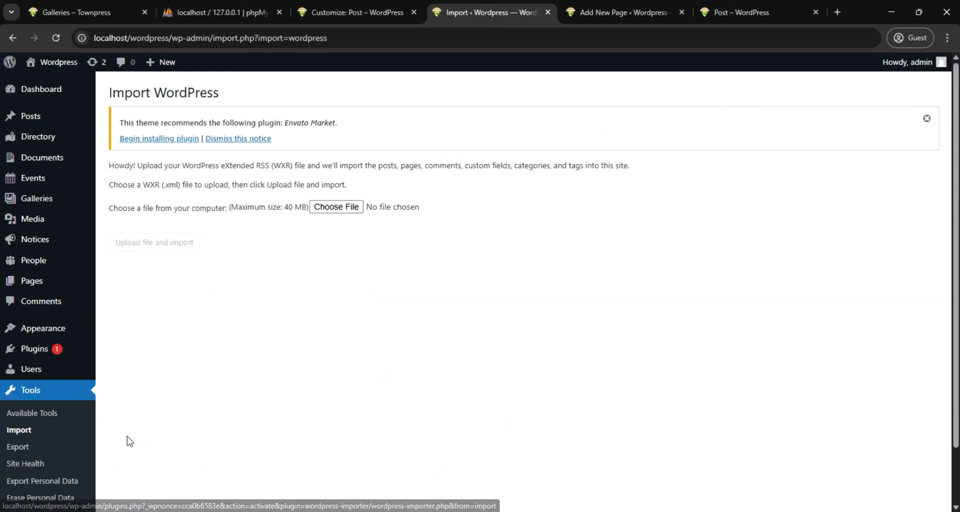
Upload the posts XML file from the Demo Data folder of townpress-3.8.2 (1) to the WordPress importer
click(334, 207)
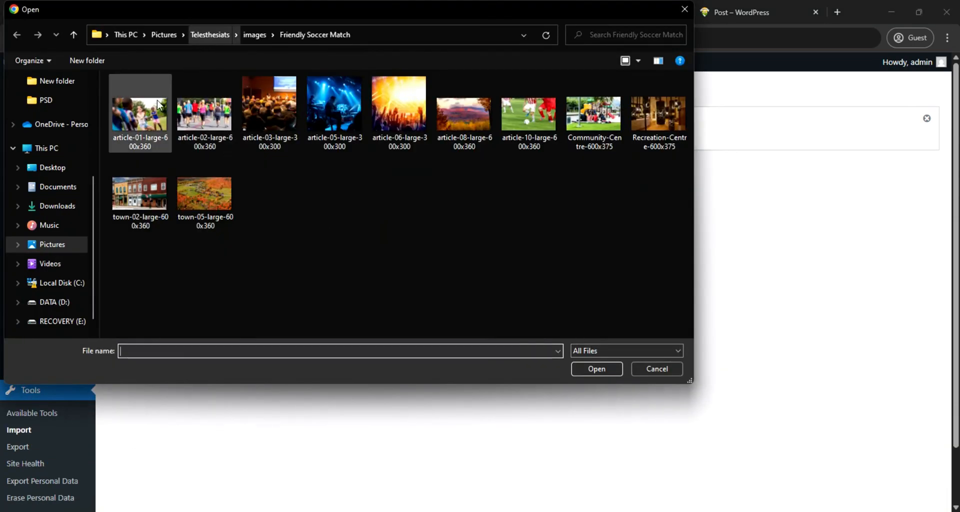
scroll(62, 178, up, 2)
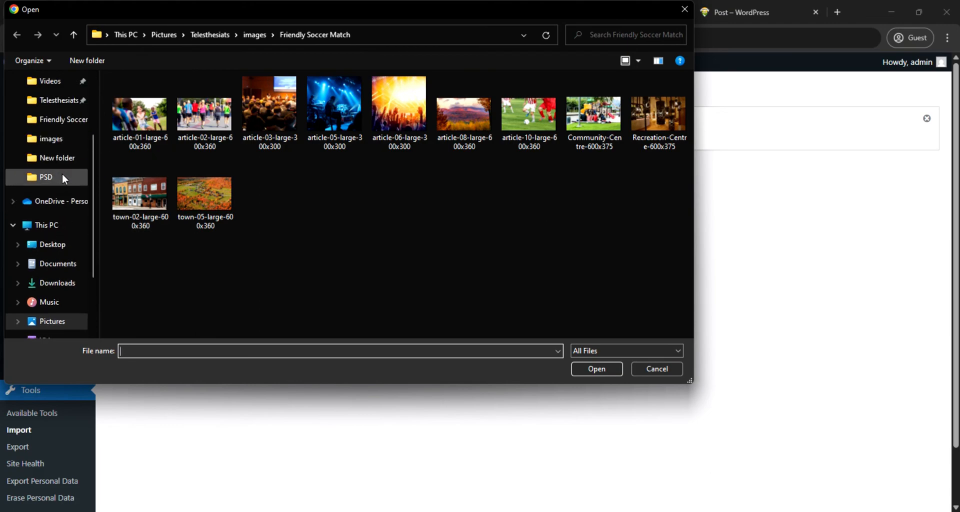
click(51, 244)
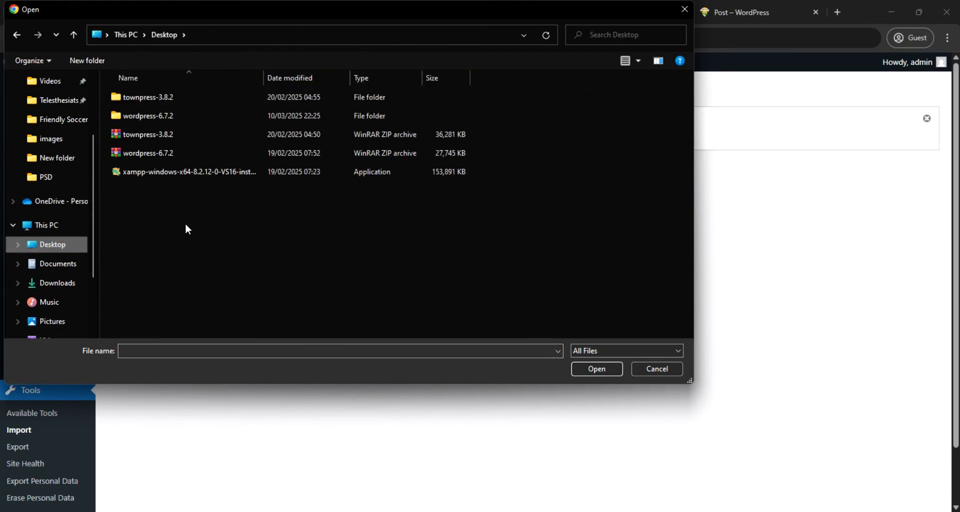
double_click(155, 99)
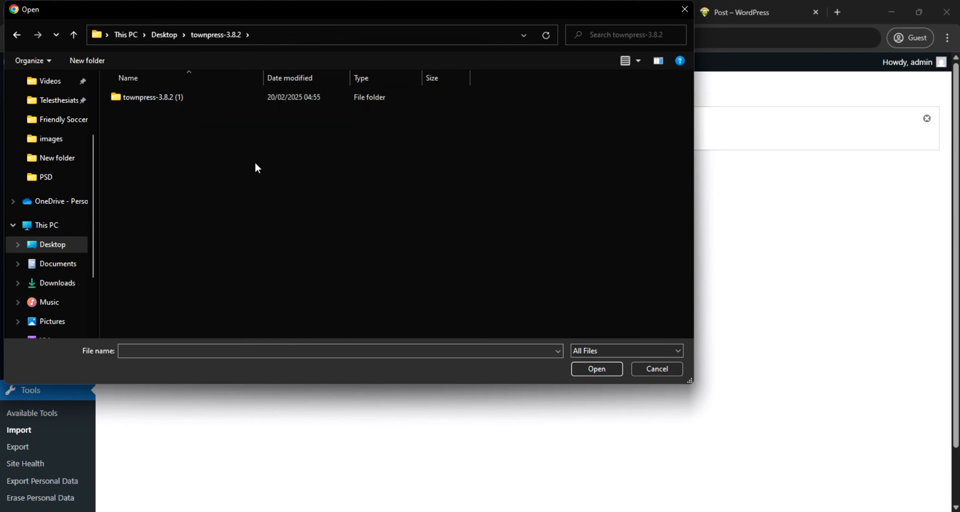
double_click(185, 97)
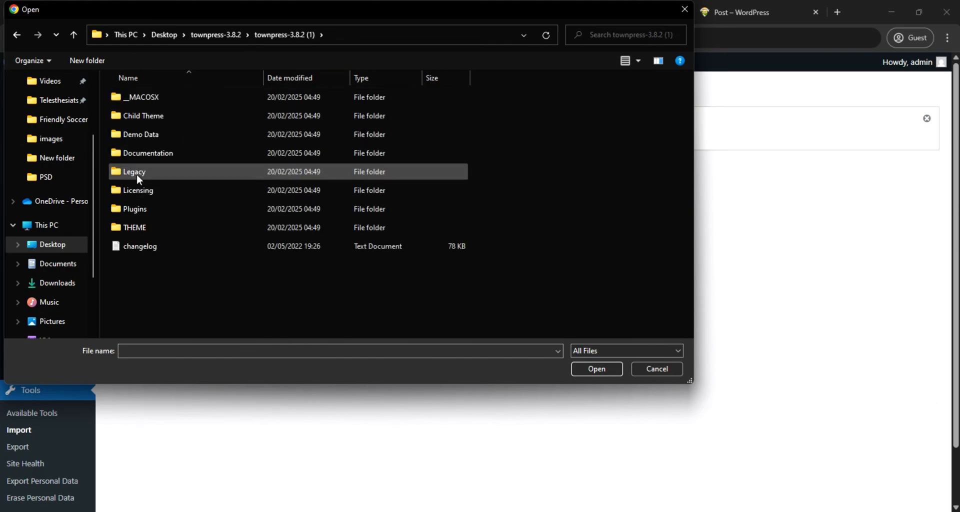
click(155, 133)
double_click(154, 134)
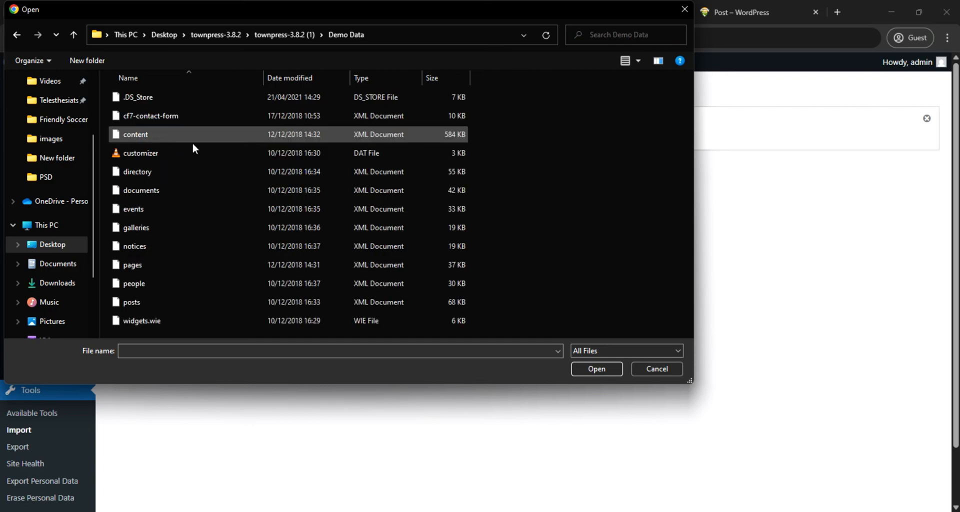
click(143, 304)
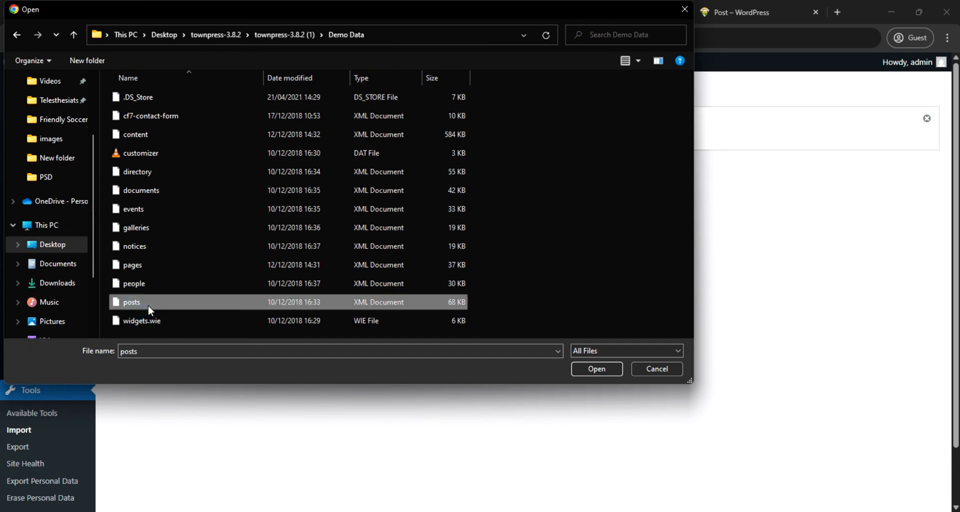
click(597, 368)
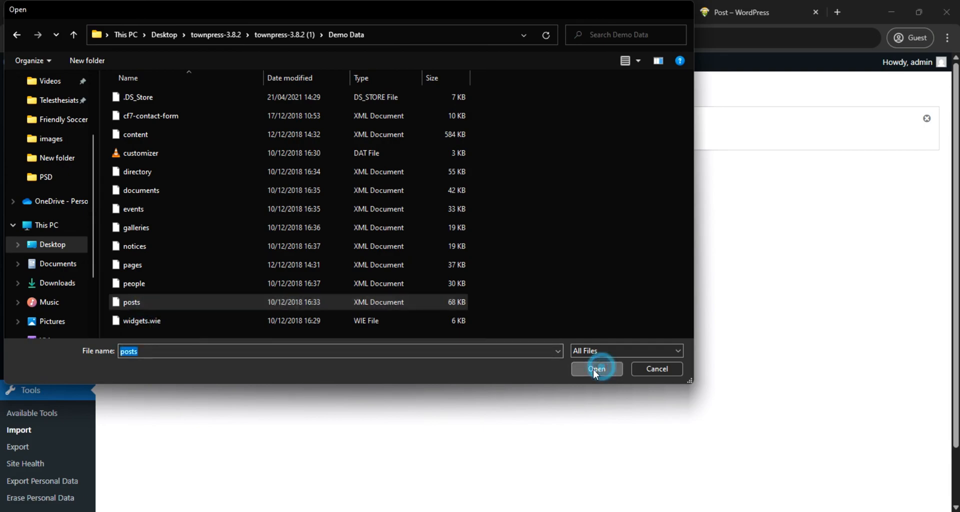
click(146, 243)
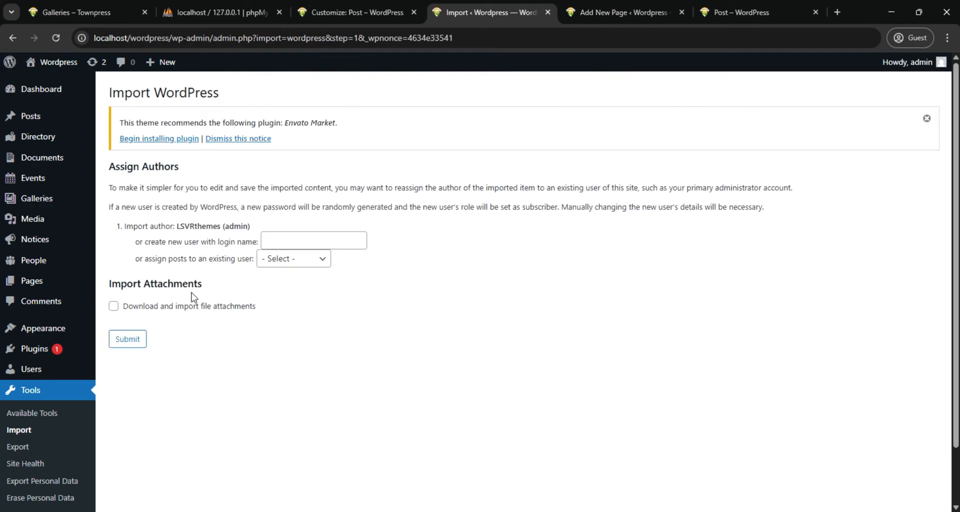
Assign the imported posts to the existing user admin and submit the import without downloading file attachments
click(316, 260)
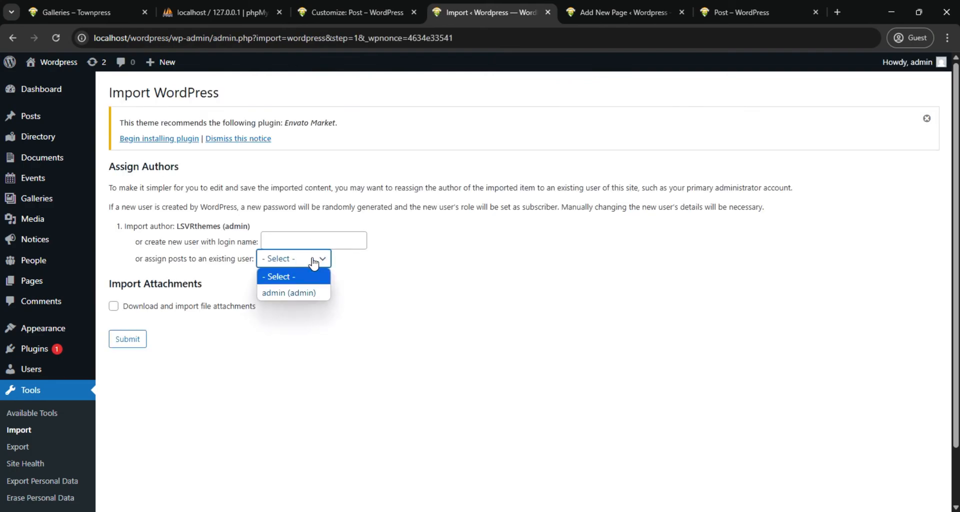
click(310, 295)
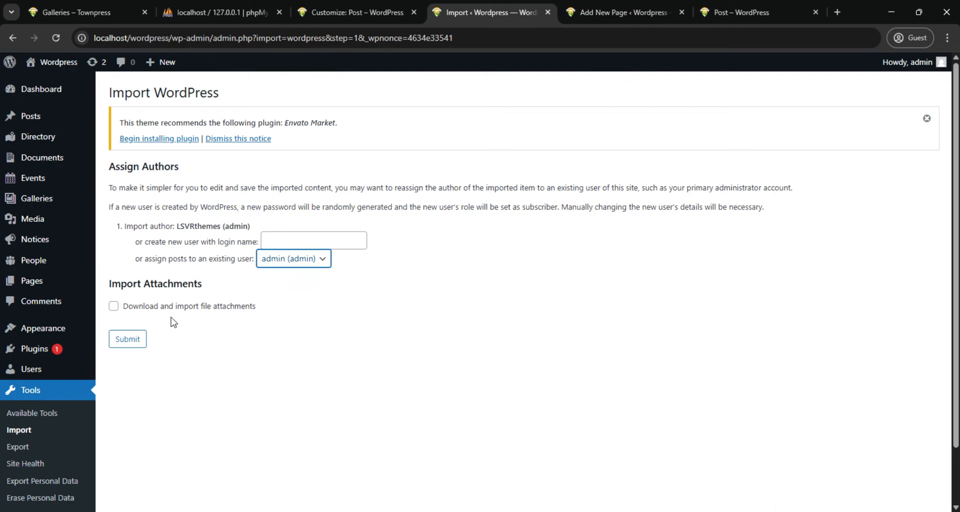
click(128, 339)
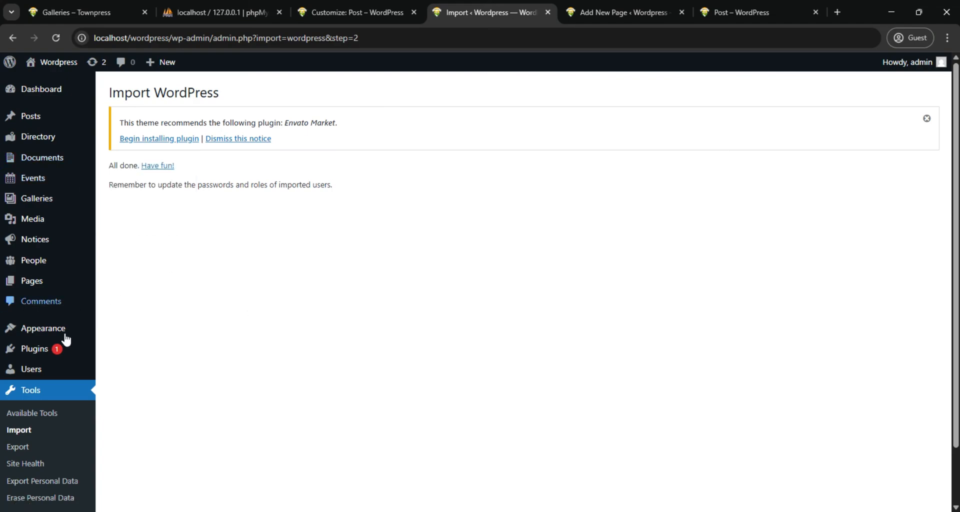
Try to import cf7-contact-form.xml from the Demo Data folder with the WordPress importer, assigning its content to the existing user admin
click(34, 434)
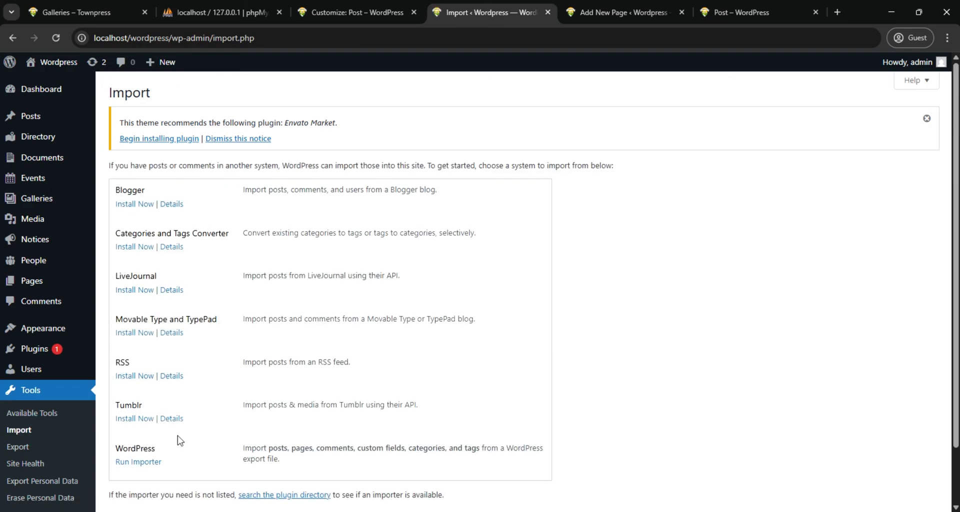
click(131, 462)
click(344, 210)
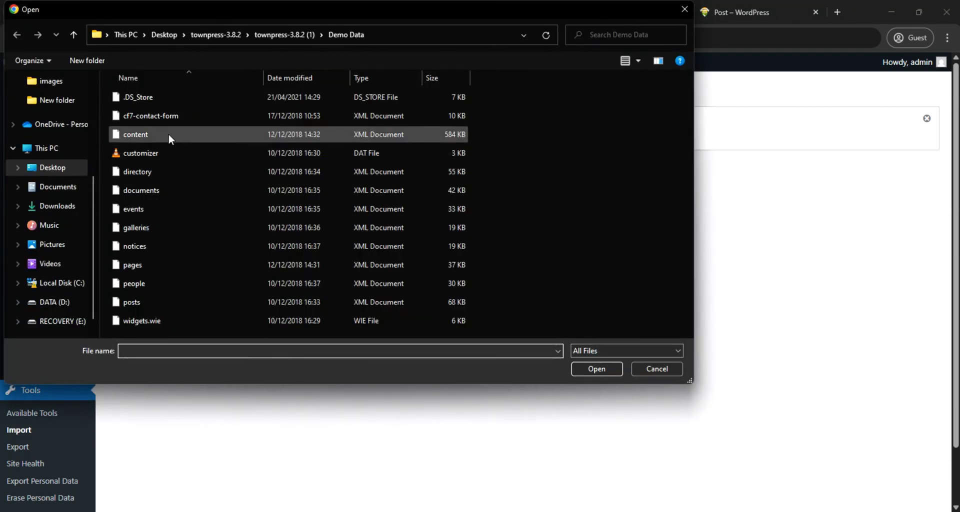
click(166, 115)
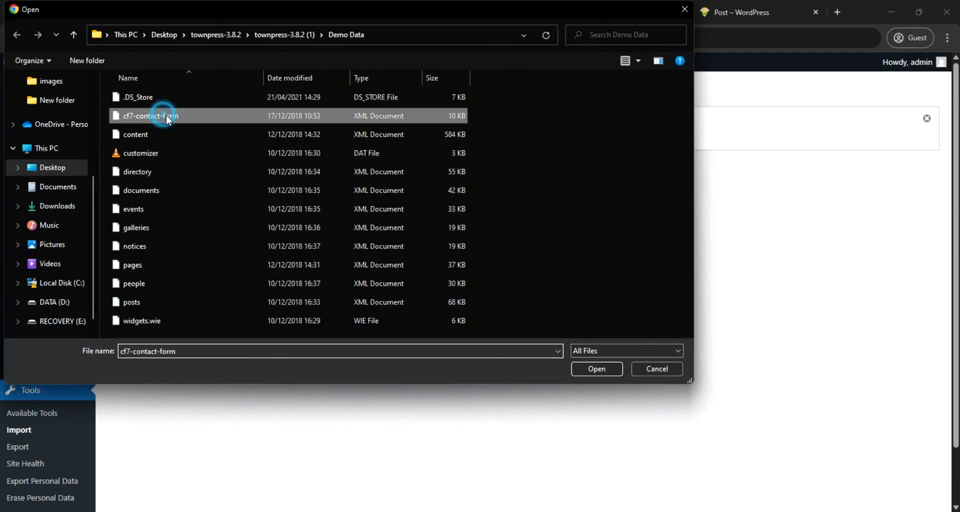
click(590, 369)
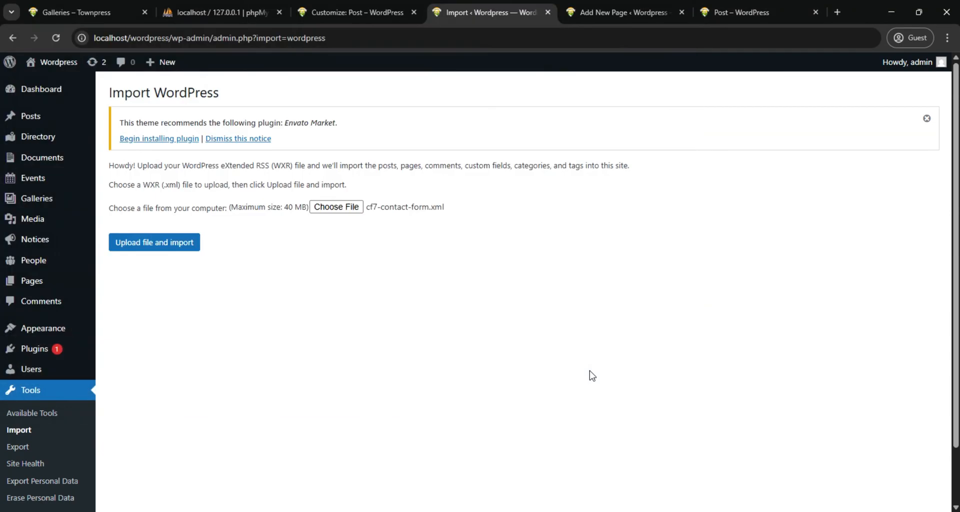
click(161, 244)
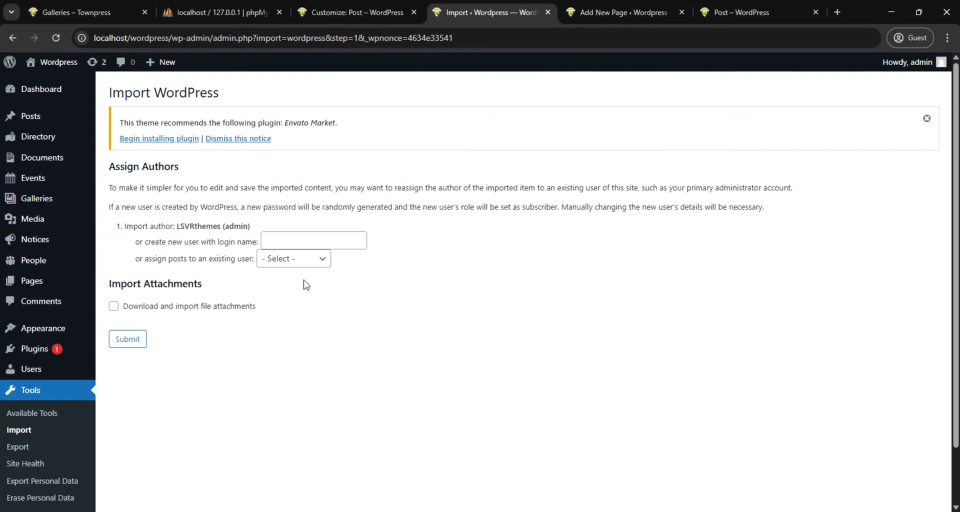
click(310, 258)
click(299, 295)
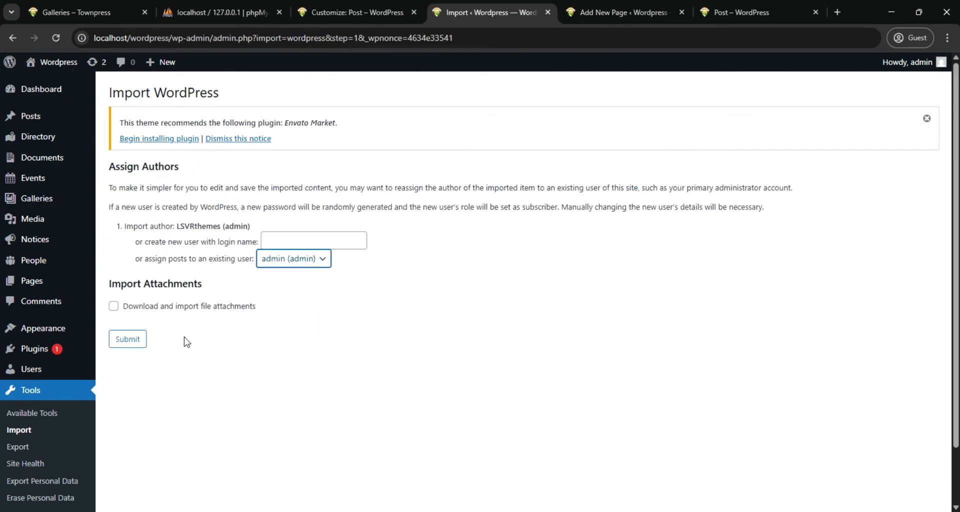
click(122, 341)
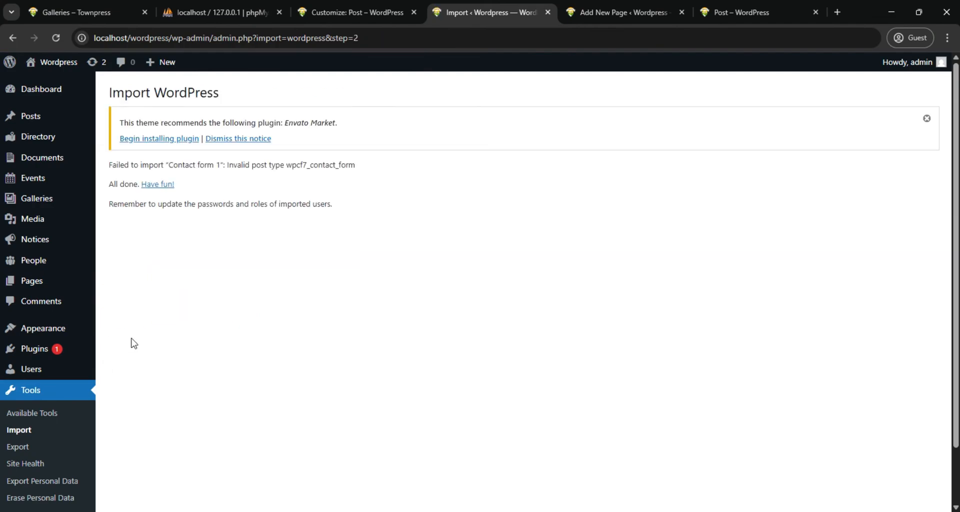
Reload the site's Post page and look through the imported demo posts
click(735, 11)
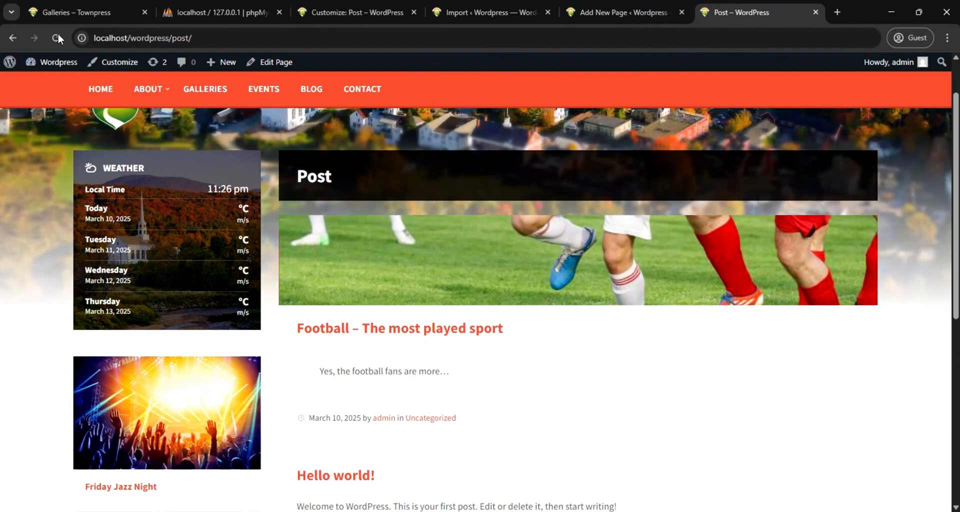
click(57, 34)
scroll(375, 253, down, 4)
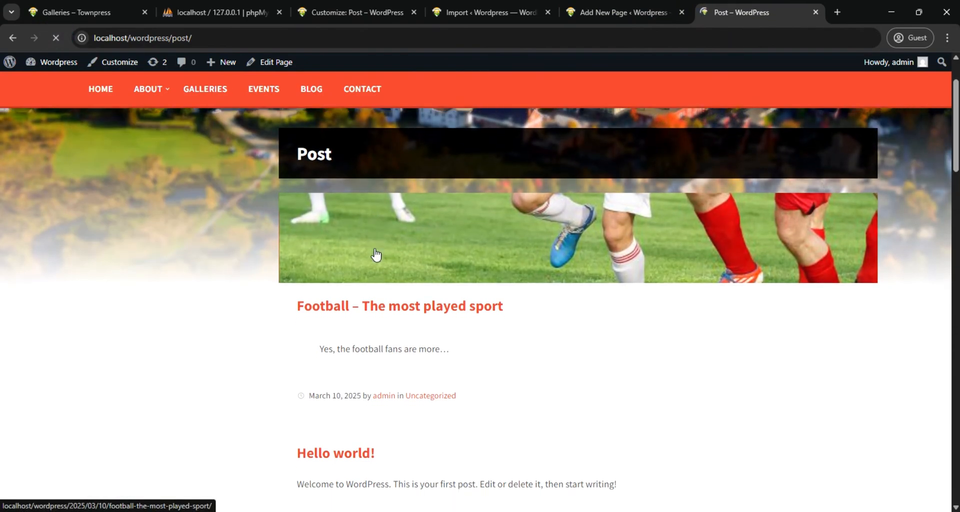
scroll(388, 258, down, 4)
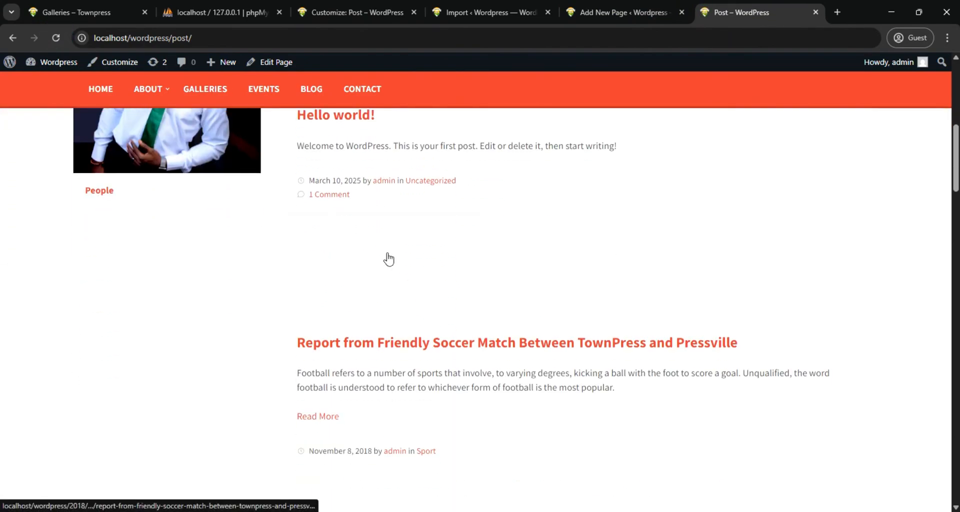
scroll(387, 260, down, 4)
scroll(388, 260, up, 2)
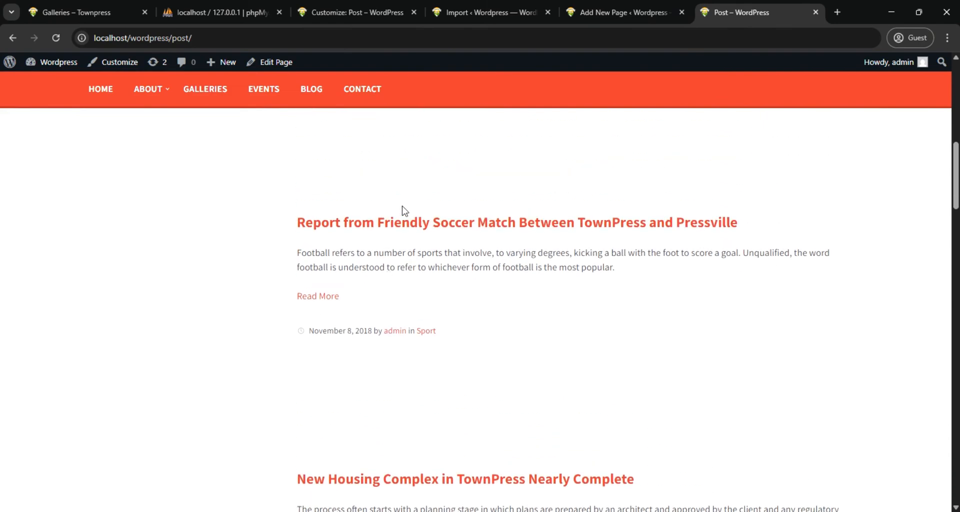
scroll(397, 230, down, 1)
scroll(406, 213, up, 3)
scroll(407, 214, up, 3)
scroll(415, 270, down, 15)
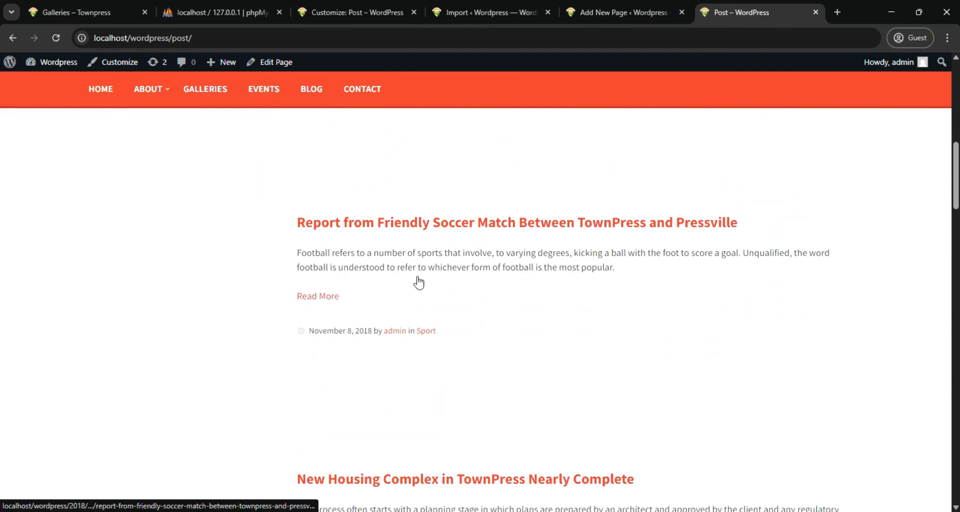
scroll(419, 278, down, 11)
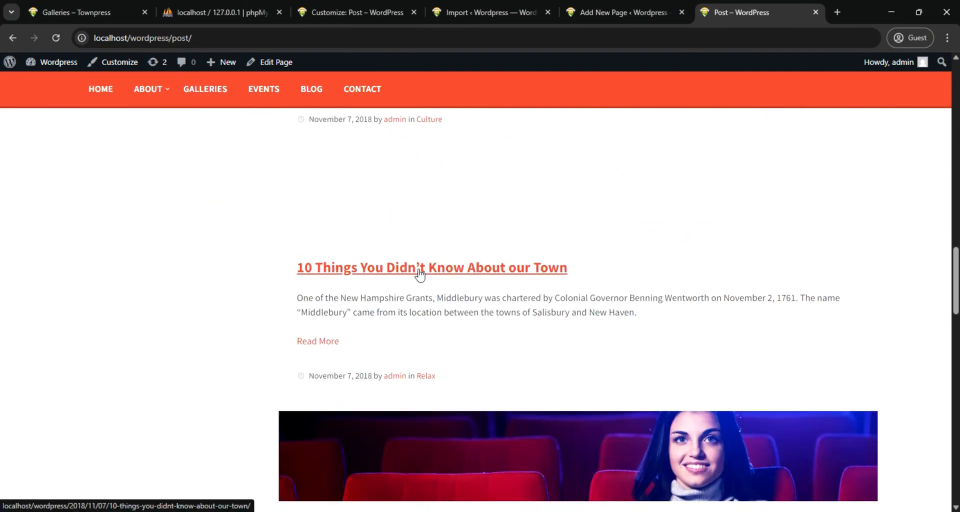
scroll(420, 272, down, 16)
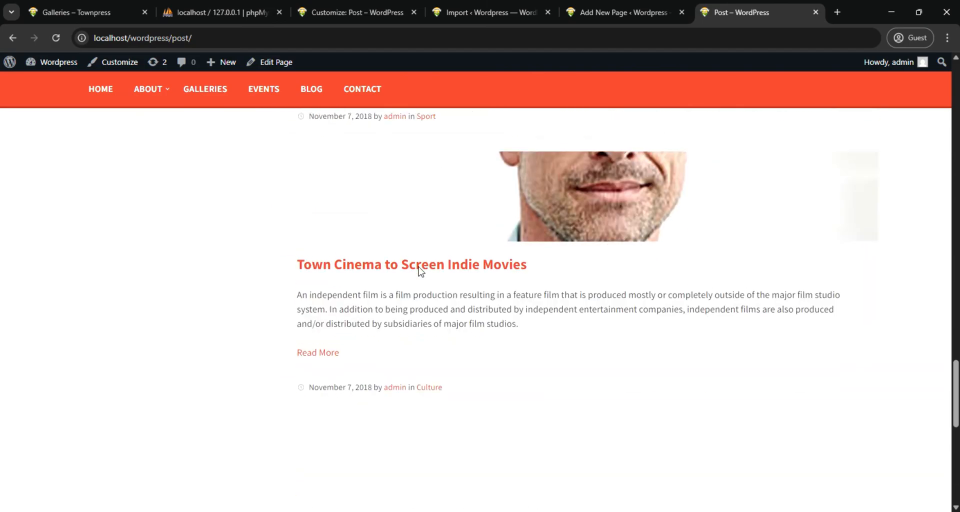
scroll(419, 272, up, 14)
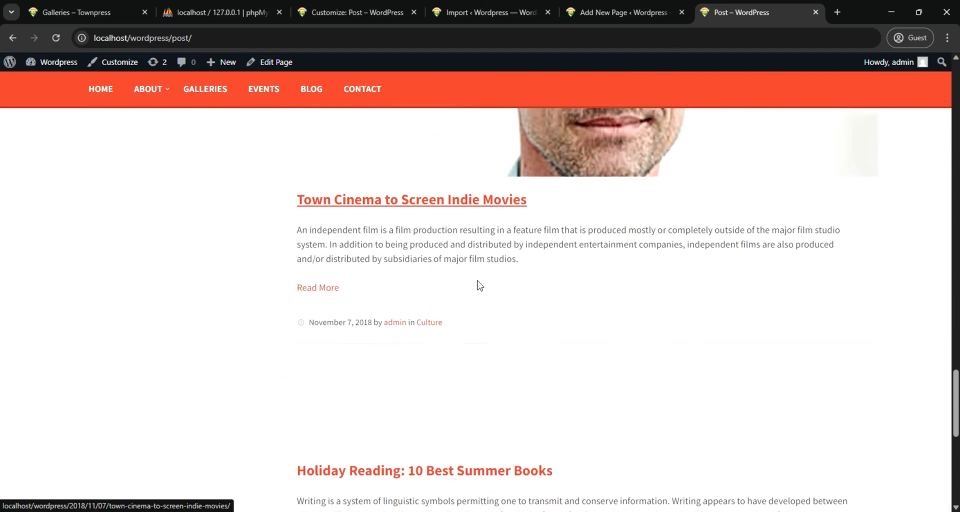
scroll(457, 278, up, 15)
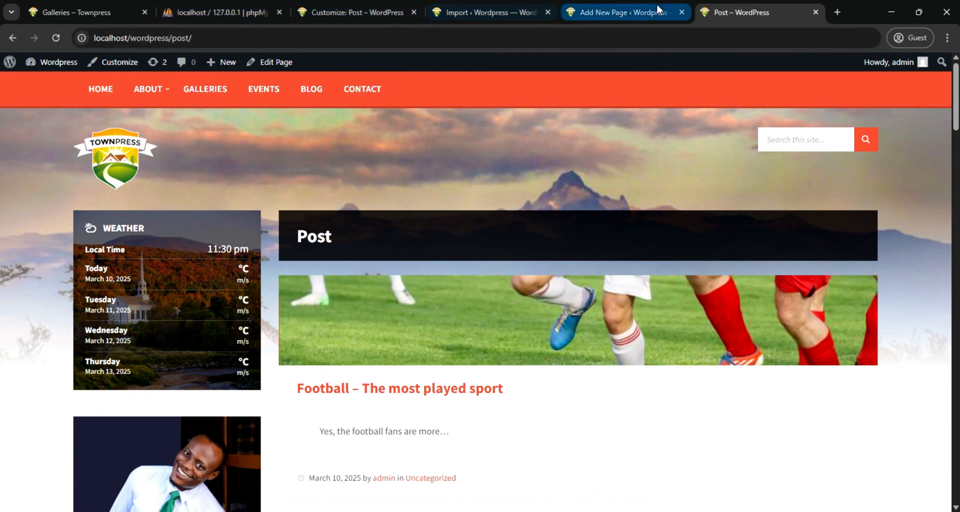
Check the homepage settings and the import result, and open the site's Contact and Blog pages to test their menu links
click(364, 13)
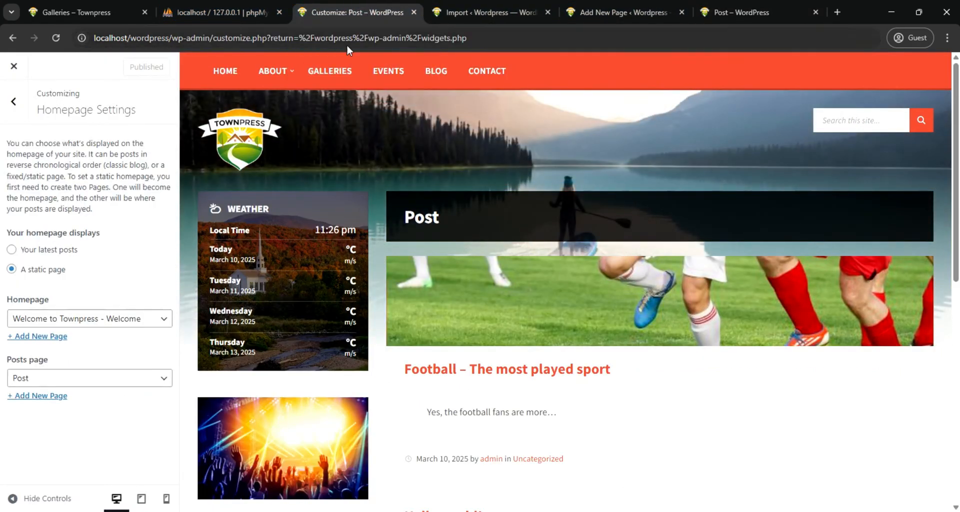
click(455, 15)
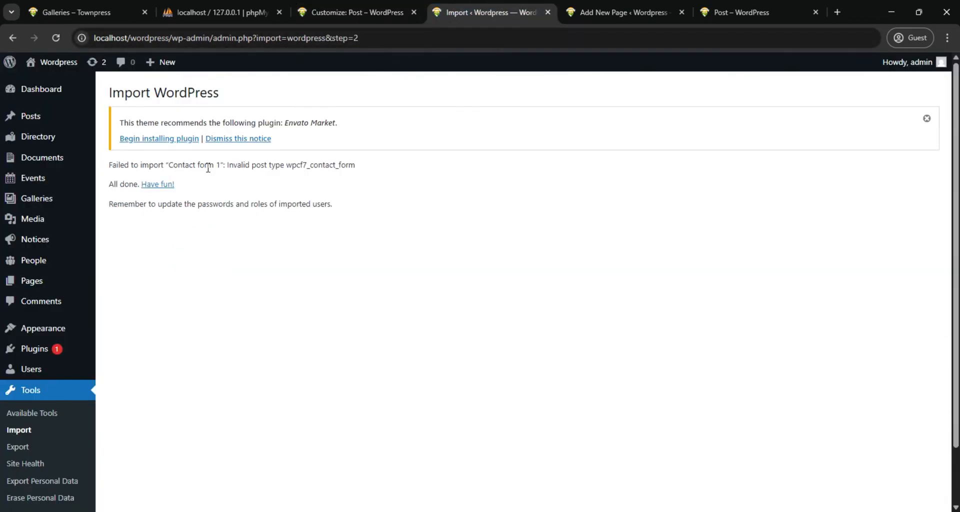
click(716, 8)
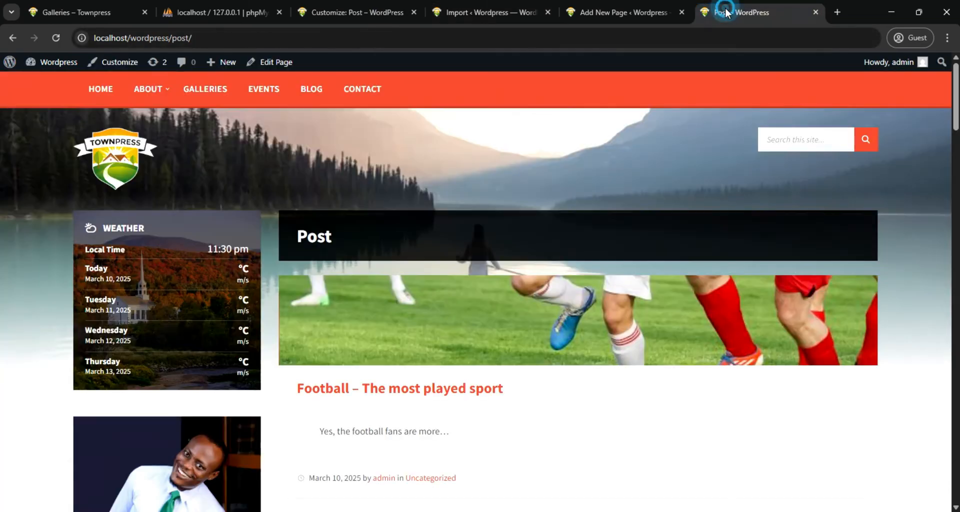
click(357, 89)
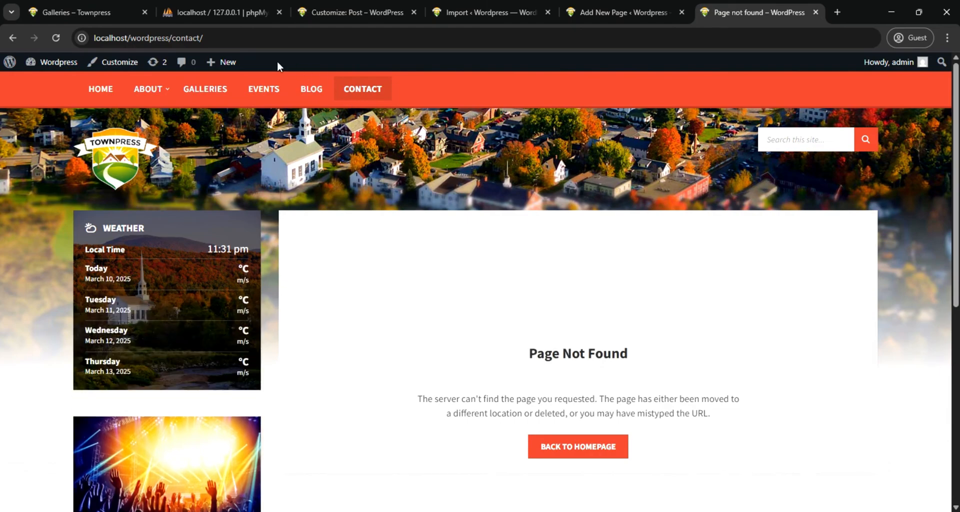
click(55, 38)
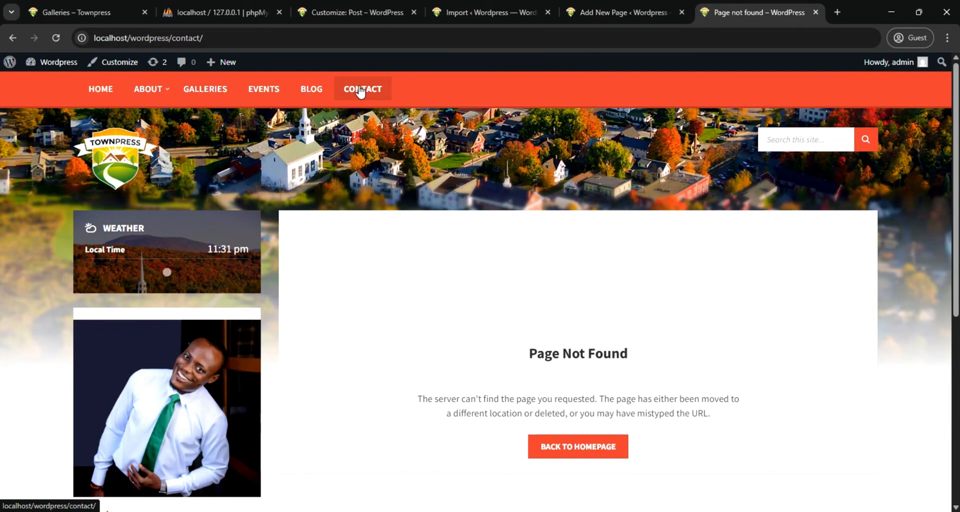
click(360, 90)
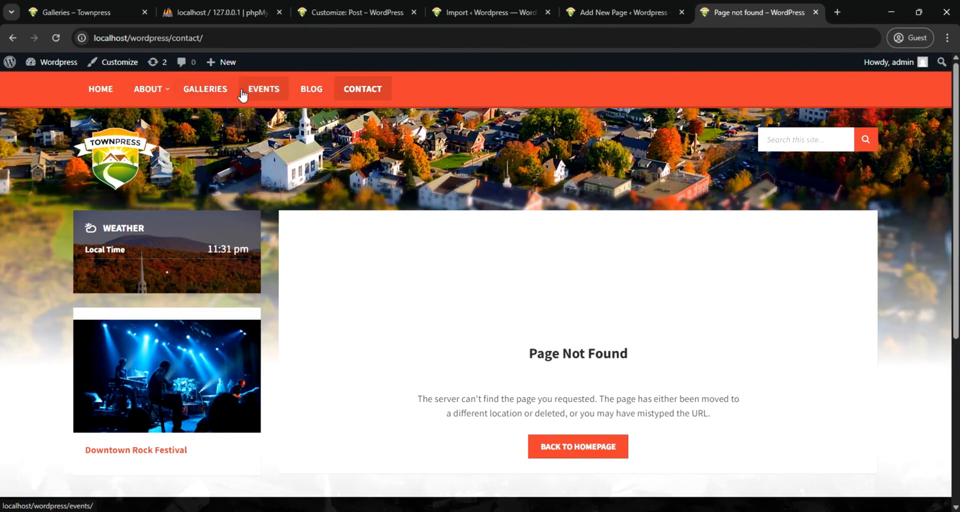
click(305, 93)
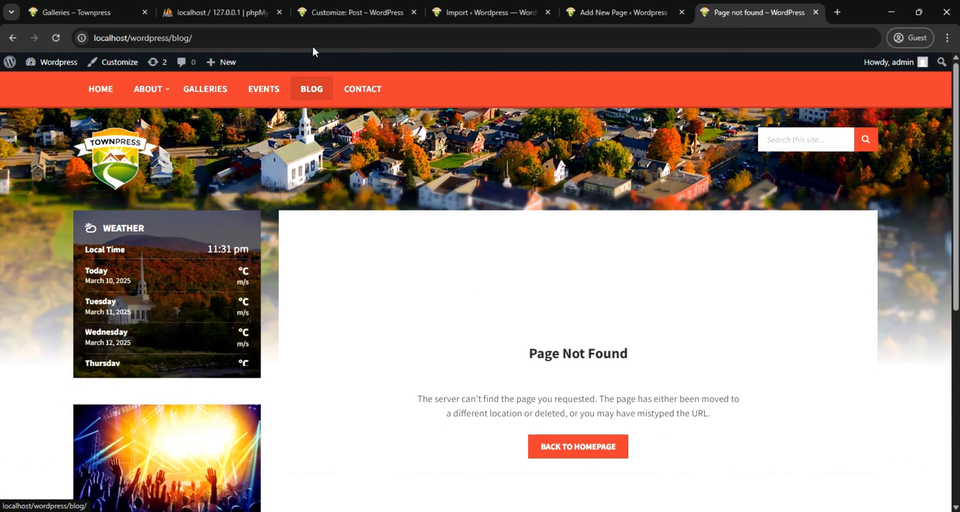
Replace the blog part of the Blog item's URL in the Main Menu and save the menu
click(475, 11)
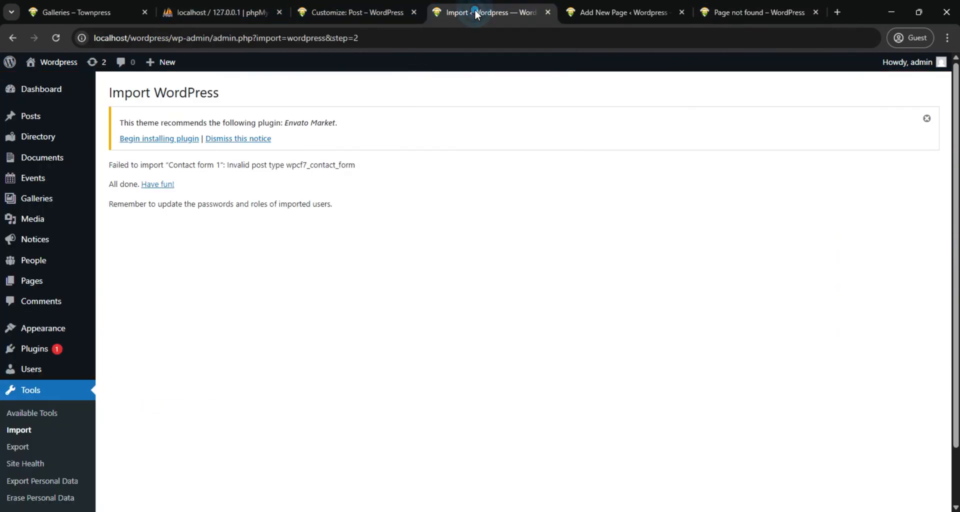
click(358, 14)
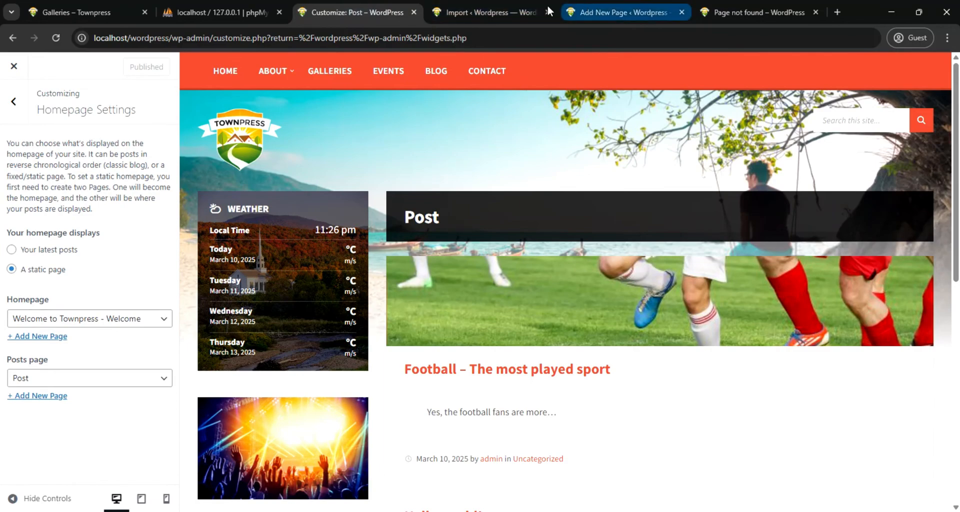
click(493, 13)
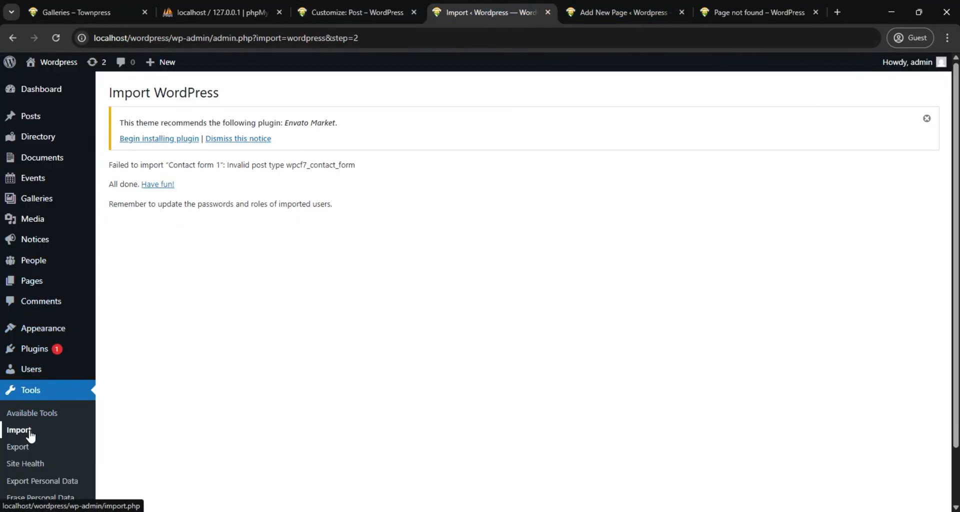
mouse_move(38, 331)
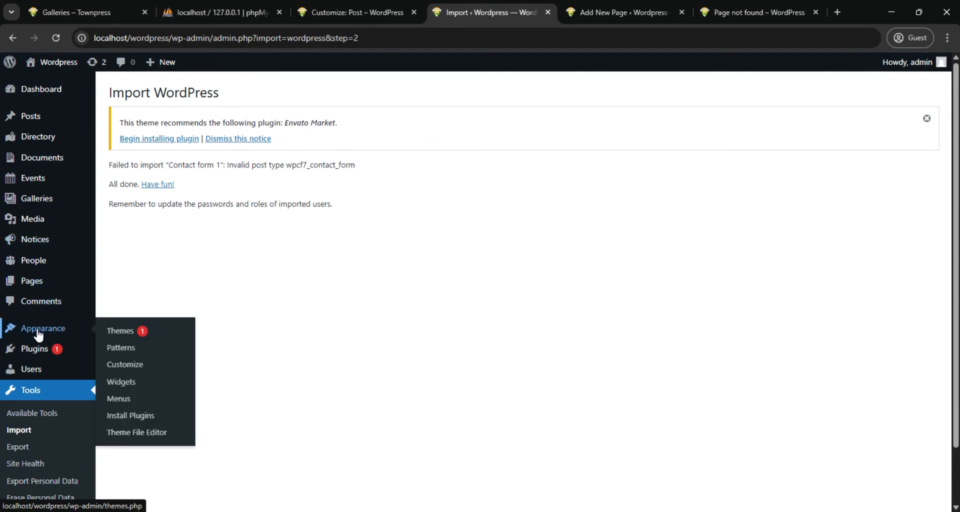
click(125, 398)
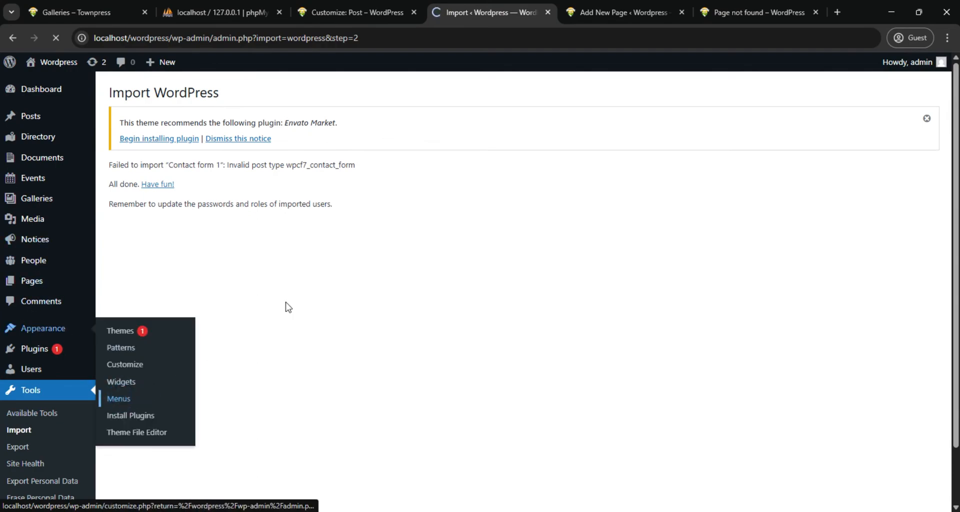
scroll(422, 300, down, 3)
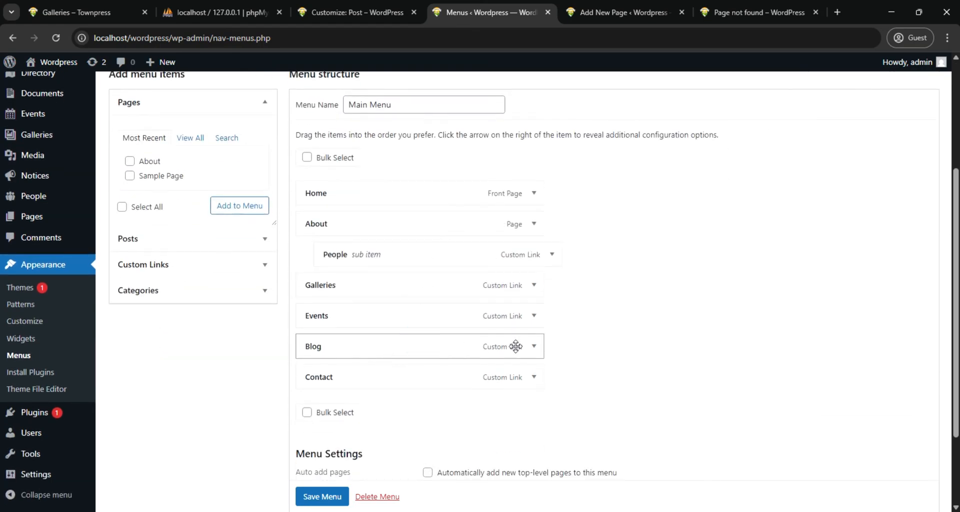
click(534, 347)
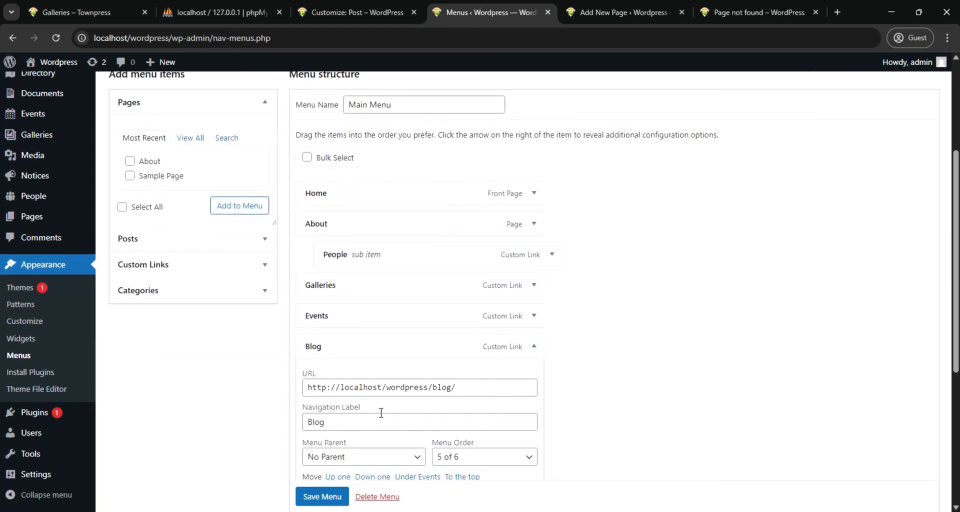
drag(451, 387, 442, 387)
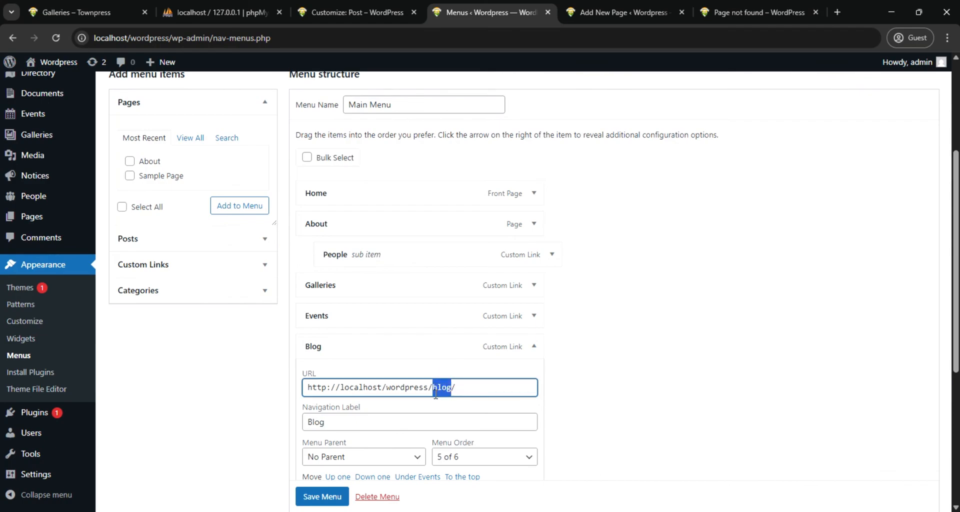
text(n)
click(321, 496)
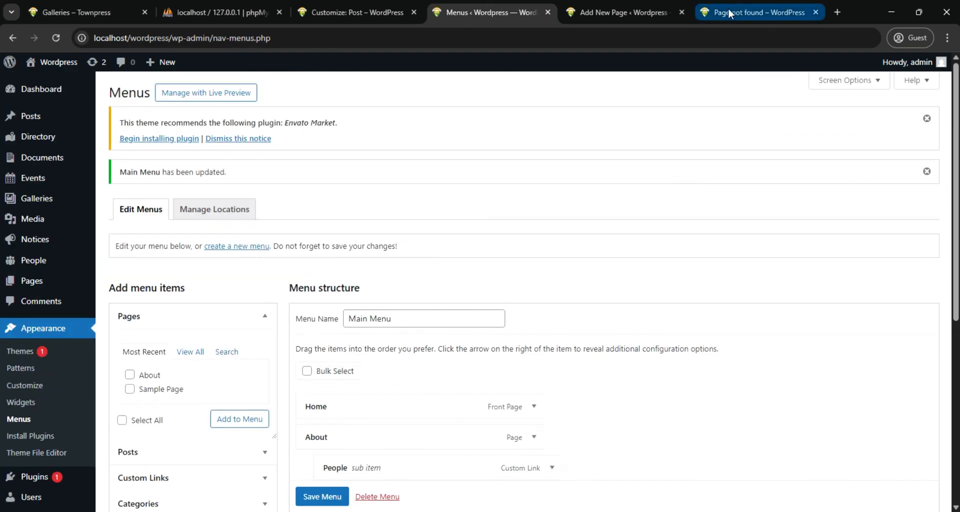
Load localhost/wordpress/post/ in place of the blog address that leads to the missing page
click(735, 5)
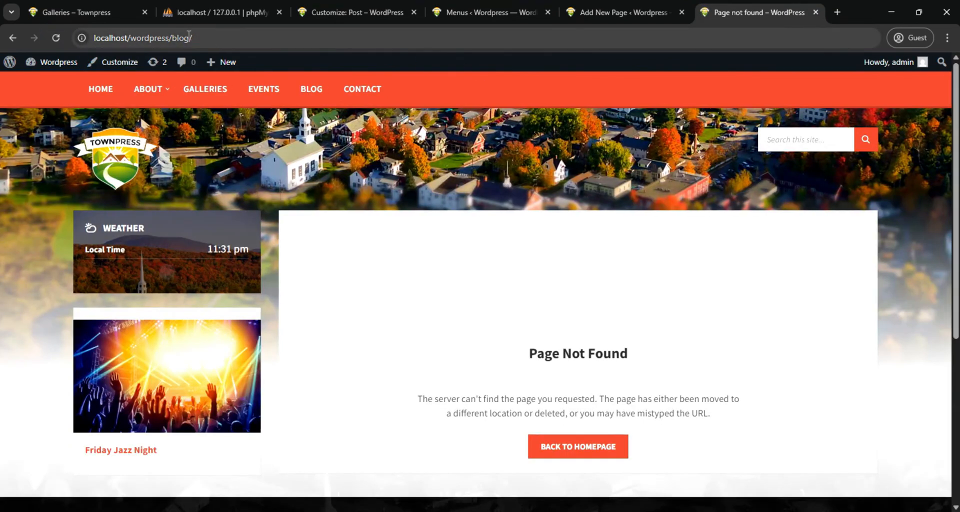
click(189, 36)
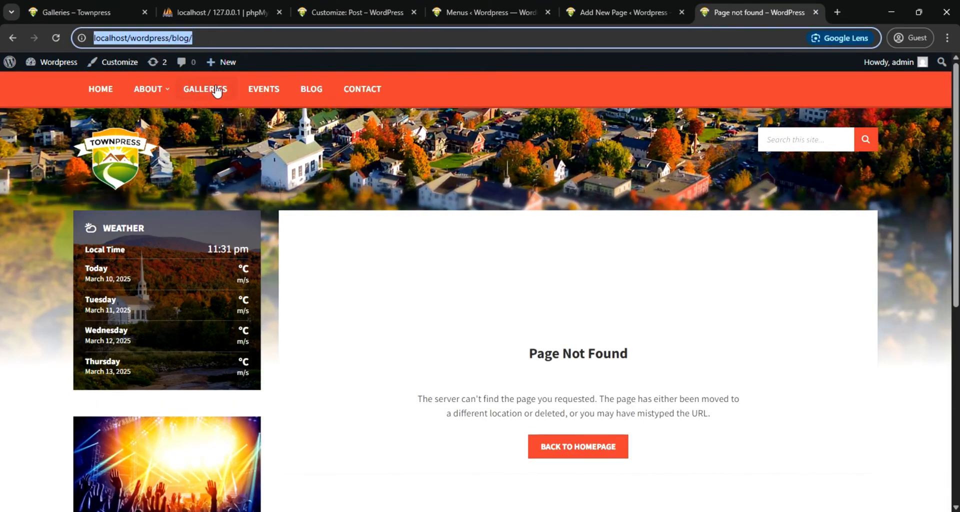
click(188, 38)
key(BackSpace)
key(BackSpace)
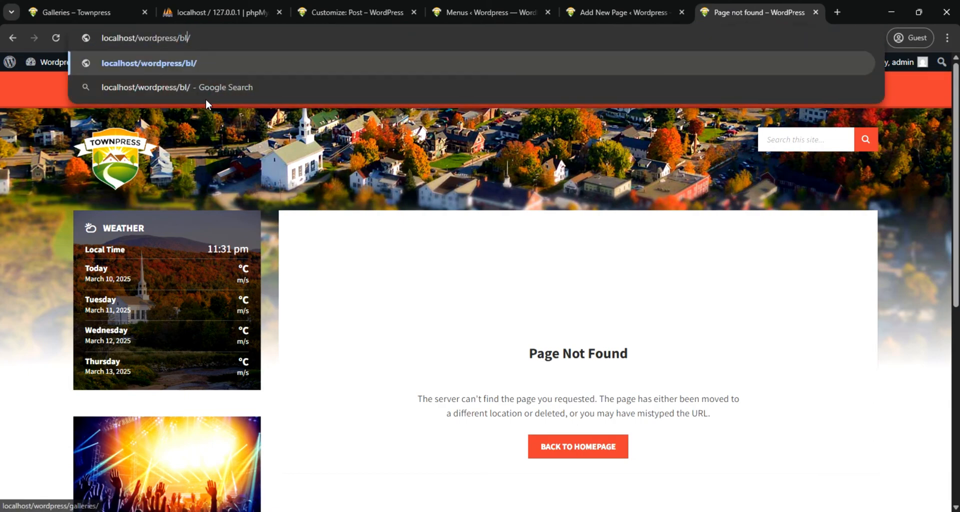
key(BackSpace)
key(BackSpace)
text(po)
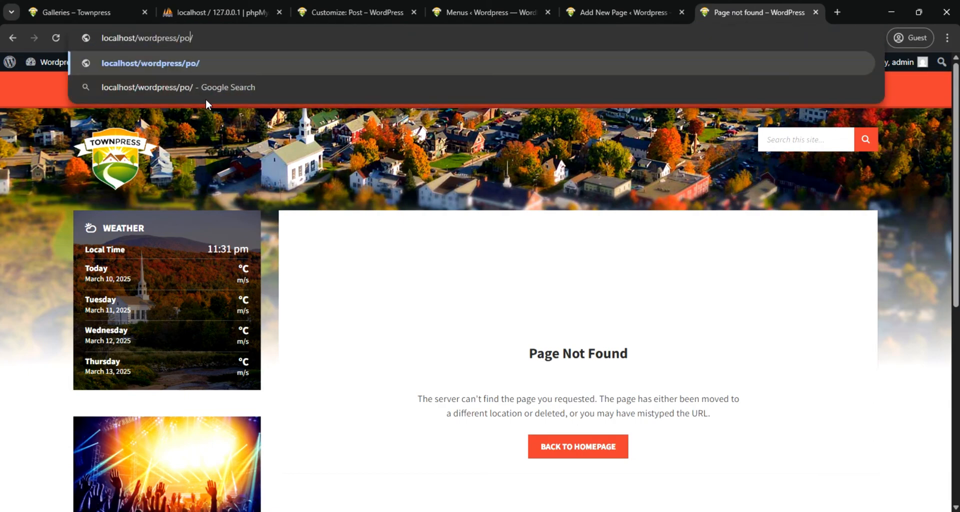
text(st)
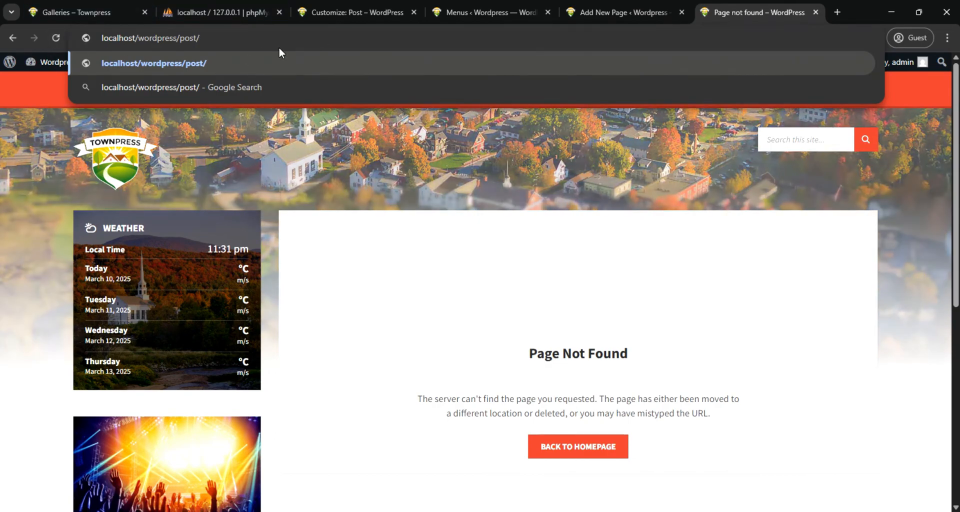
key(Return)
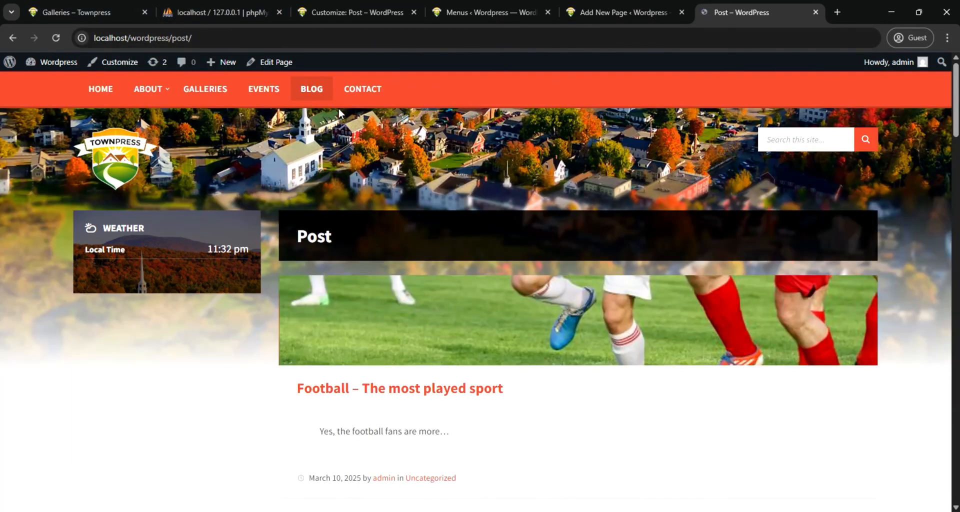
Look through the imported demo posts on the Post page, down to the page numbers and footer and back up
scroll(521, 210, down, 12)
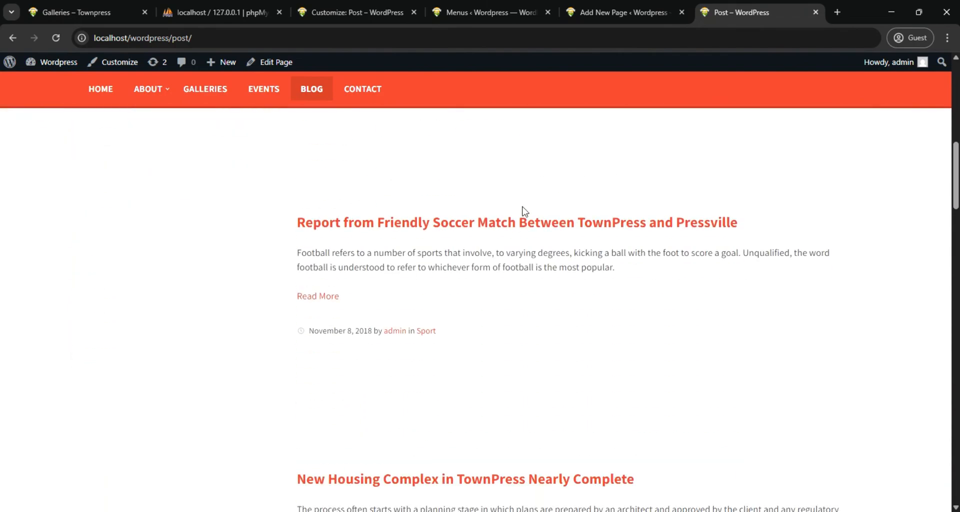
scroll(524, 210, down, 15)
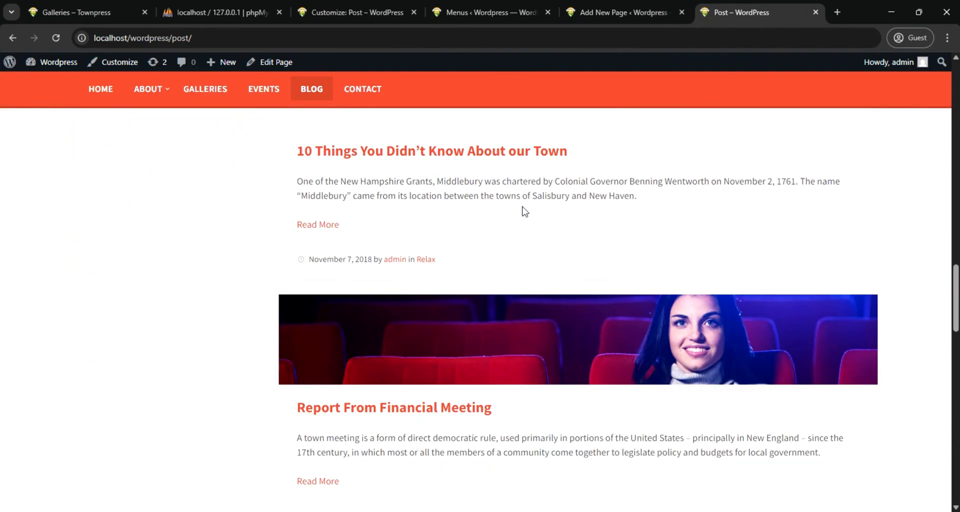
scroll(524, 212, down, 20)
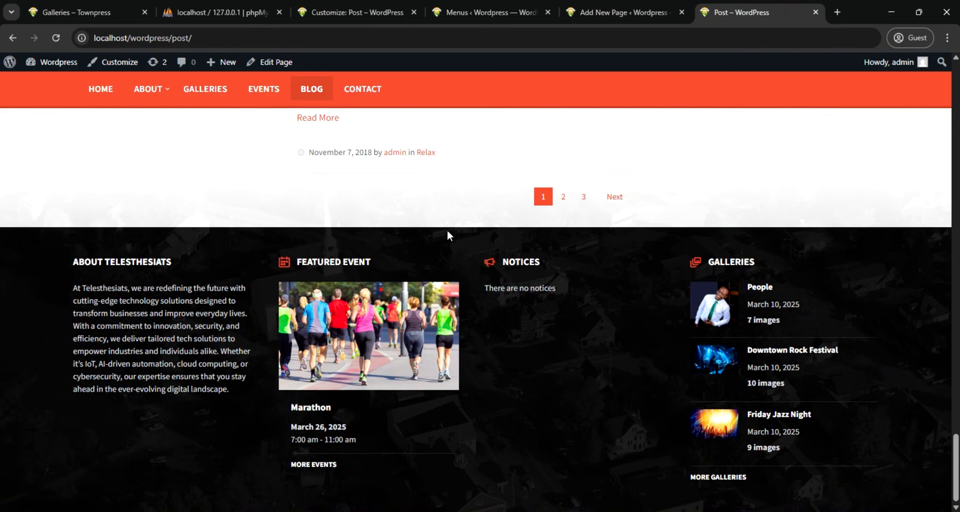
scroll(565, 208, up, 1)
scroll(566, 209, up, 4)
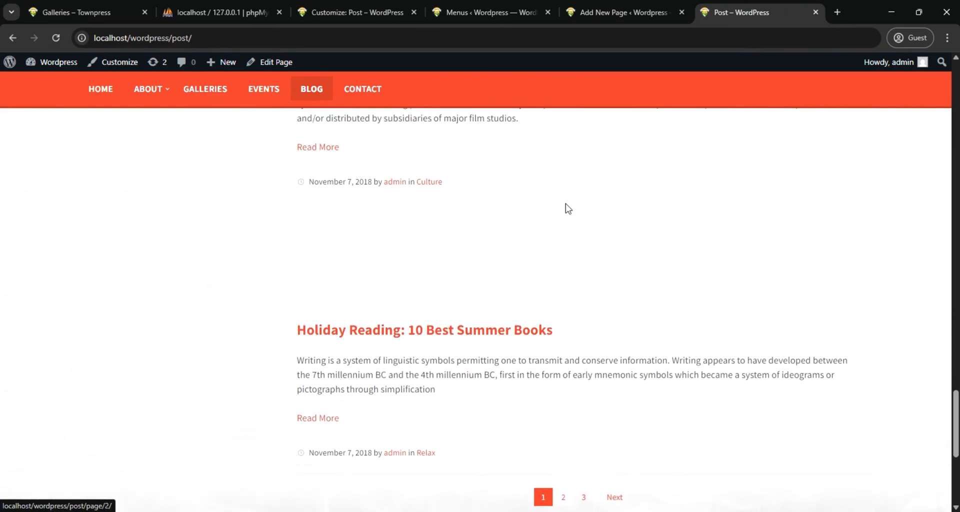
scroll(568, 209, up, 7)
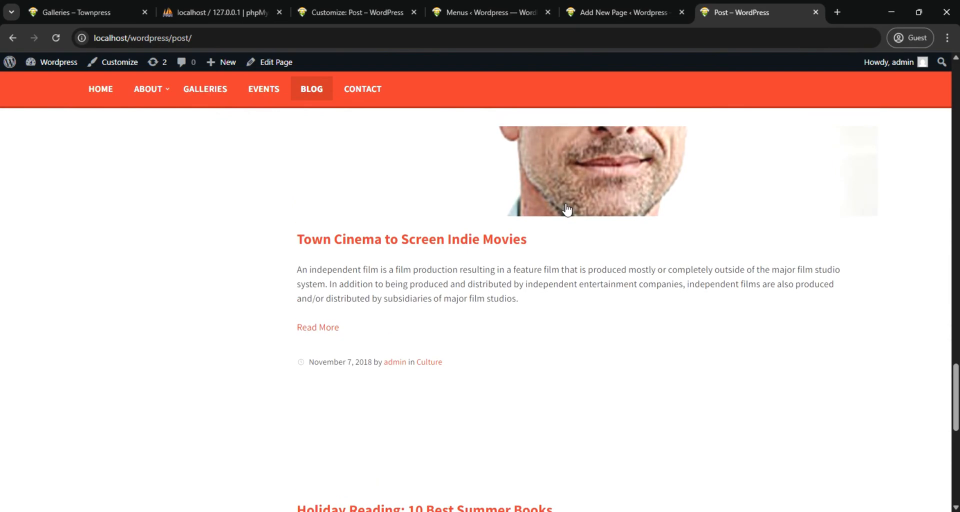
scroll(566, 209, up, 4)
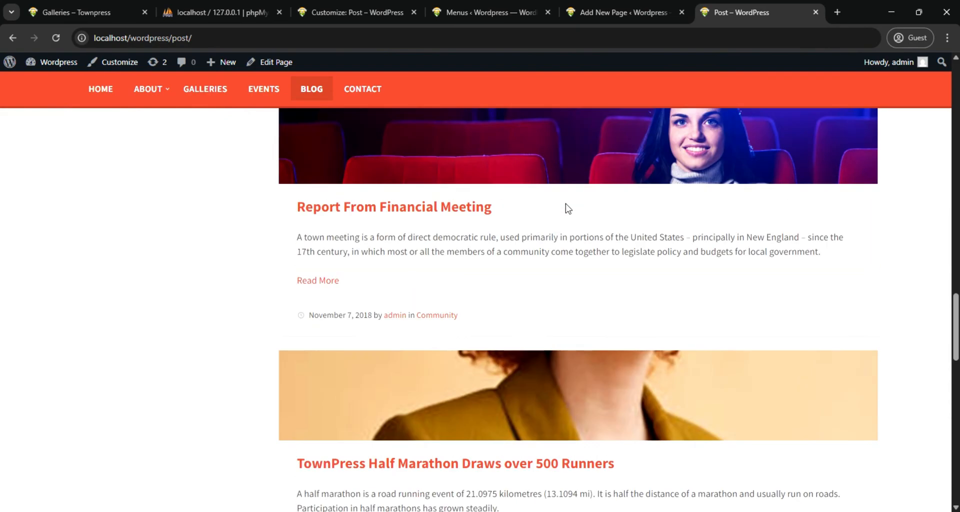
scroll(567, 209, up, 5)
scroll(567, 209, up, 4)
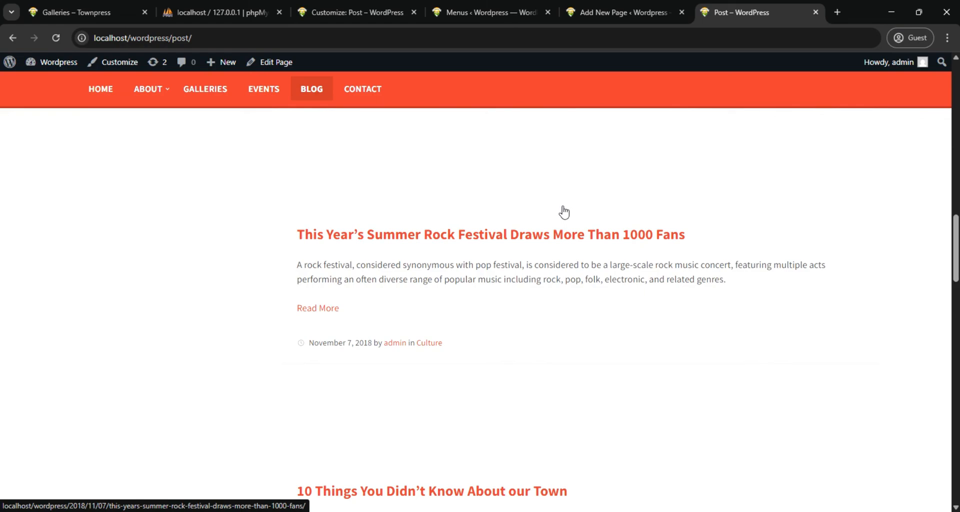
scroll(564, 213, up, 8)
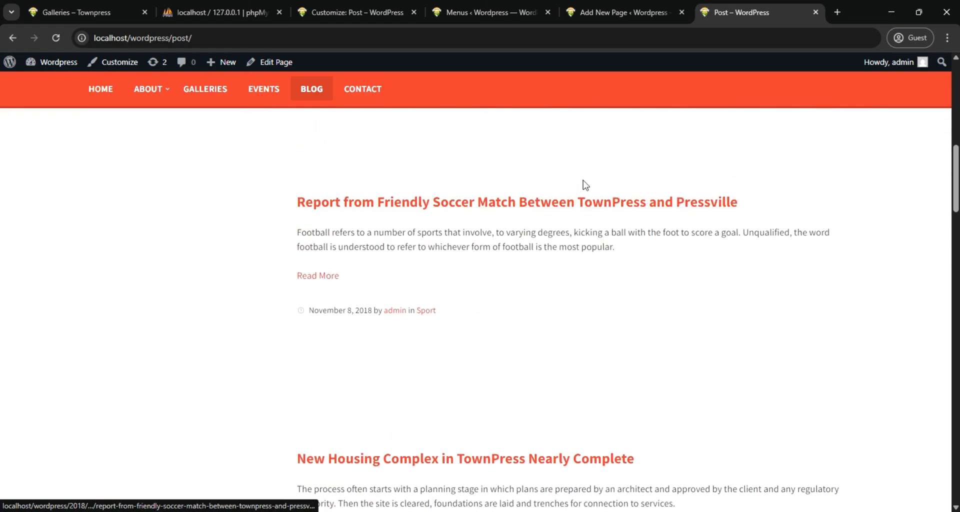
scroll(588, 180, up, 1)
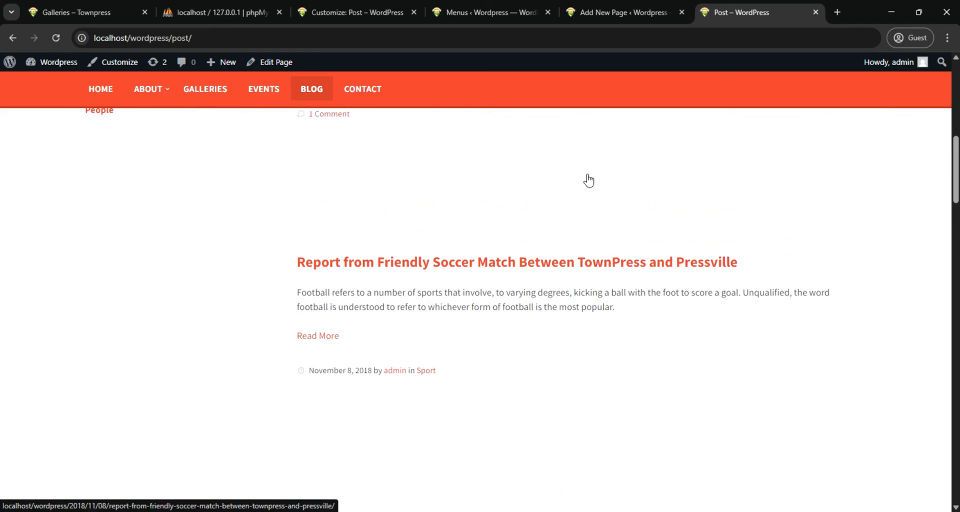